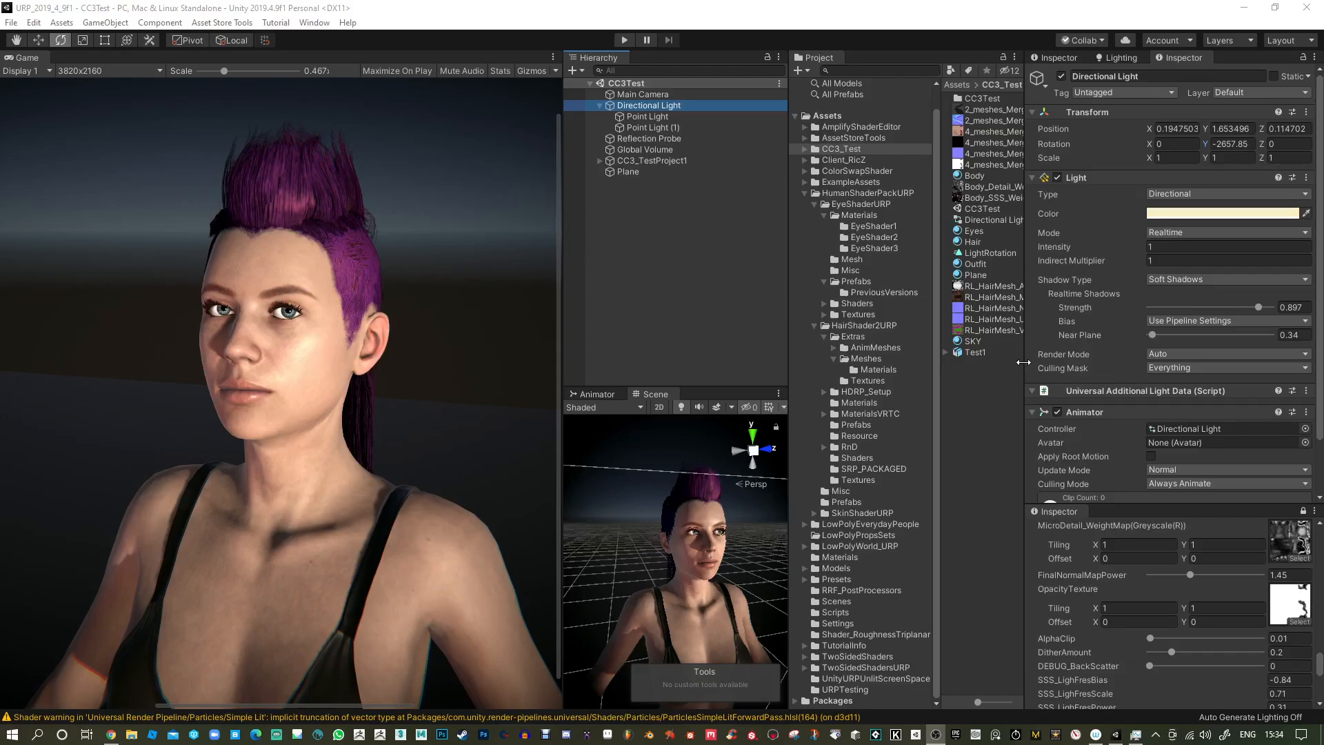
Try different Y rotations on the Directional Light, finishing at -3006.
left_click(1136, 367)
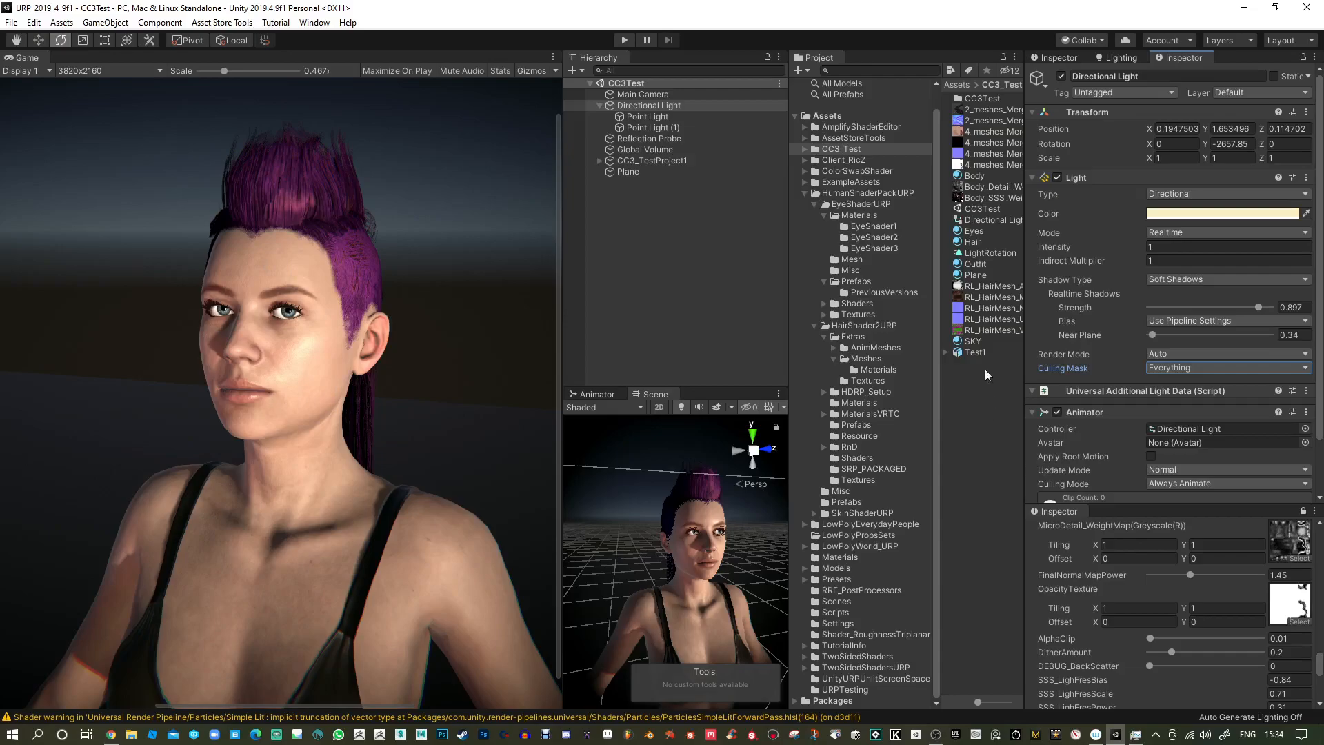
left_click_drag(1205, 144, 1138, 152)
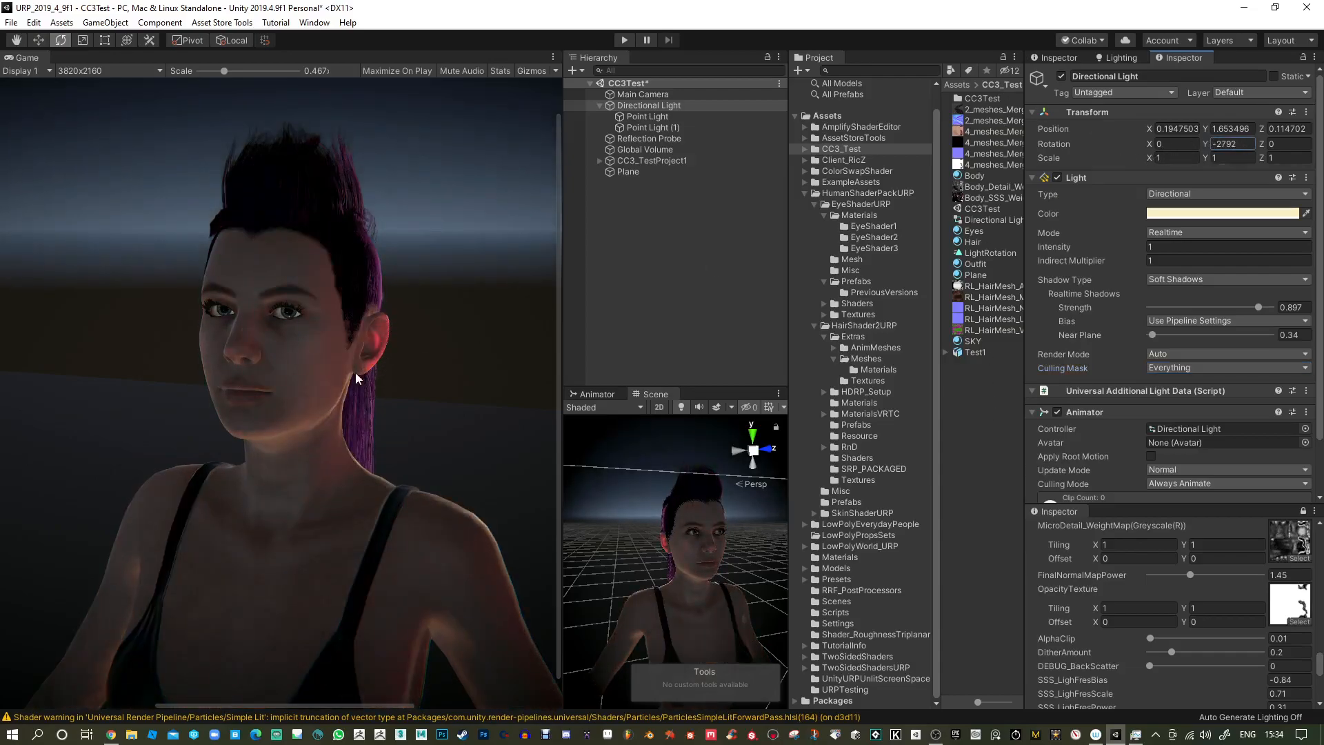
left_click_drag(1205, 143, 1083, 143)
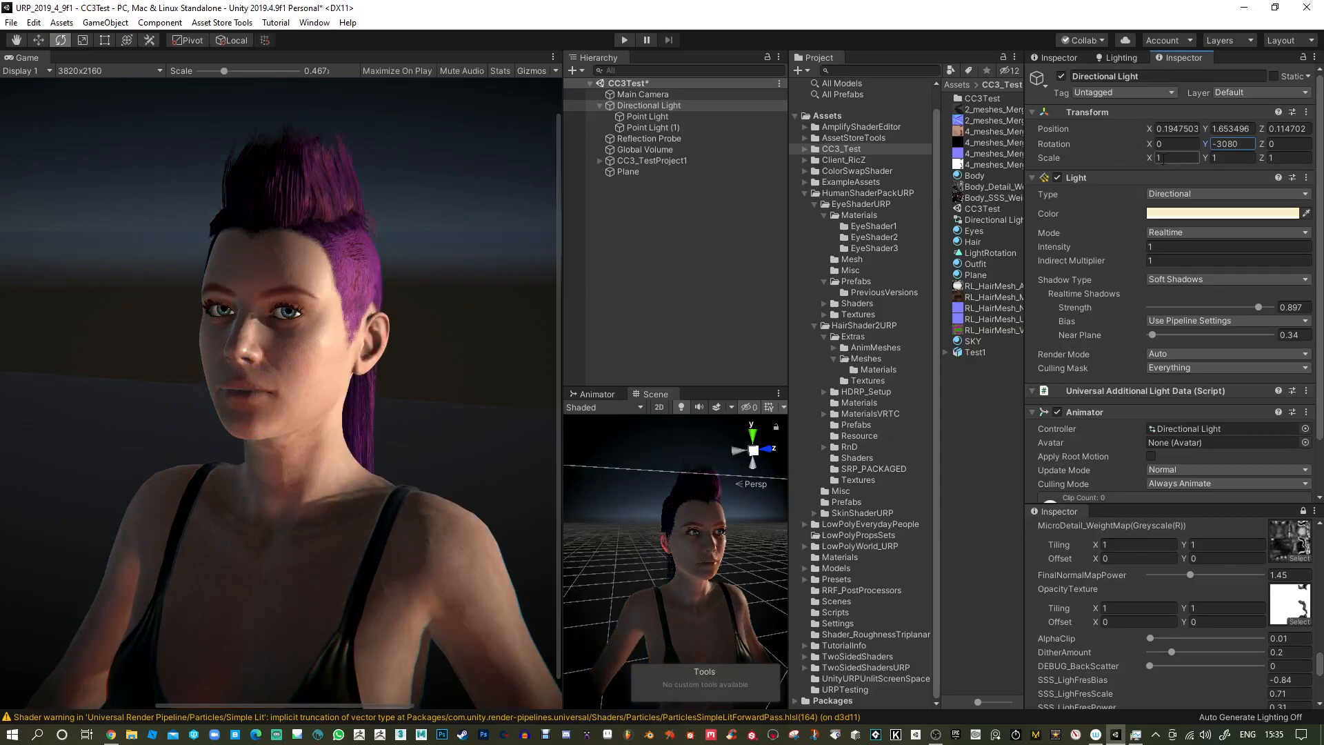
left_click_drag(1206, 145, 1232, 154)
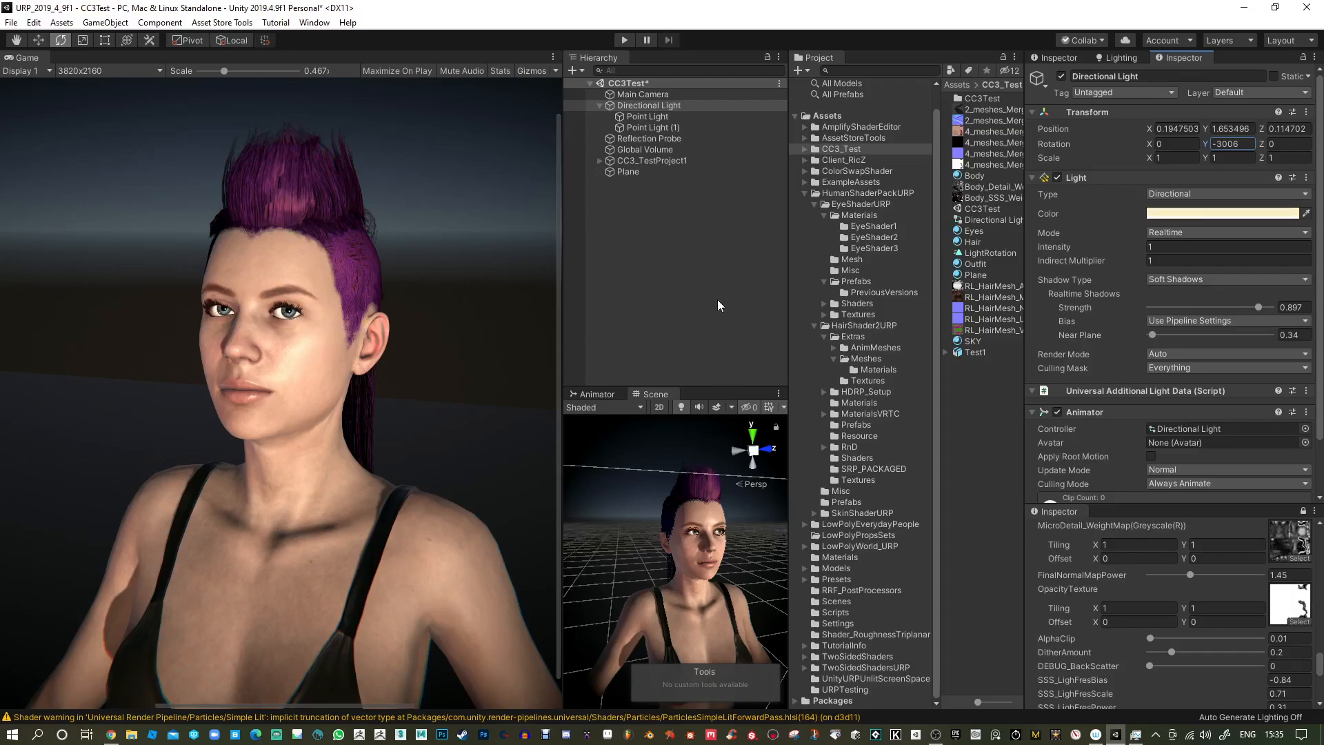
Expand the full CC3_TestProject1 hierarchy, widening it for legibility, and select EyeBallSurface_LOD0(Clone) under CC_Base_L_Eye.
left_click_drag(560, 328, 469, 329)
left_click_drag(790, 384, 698, 384)
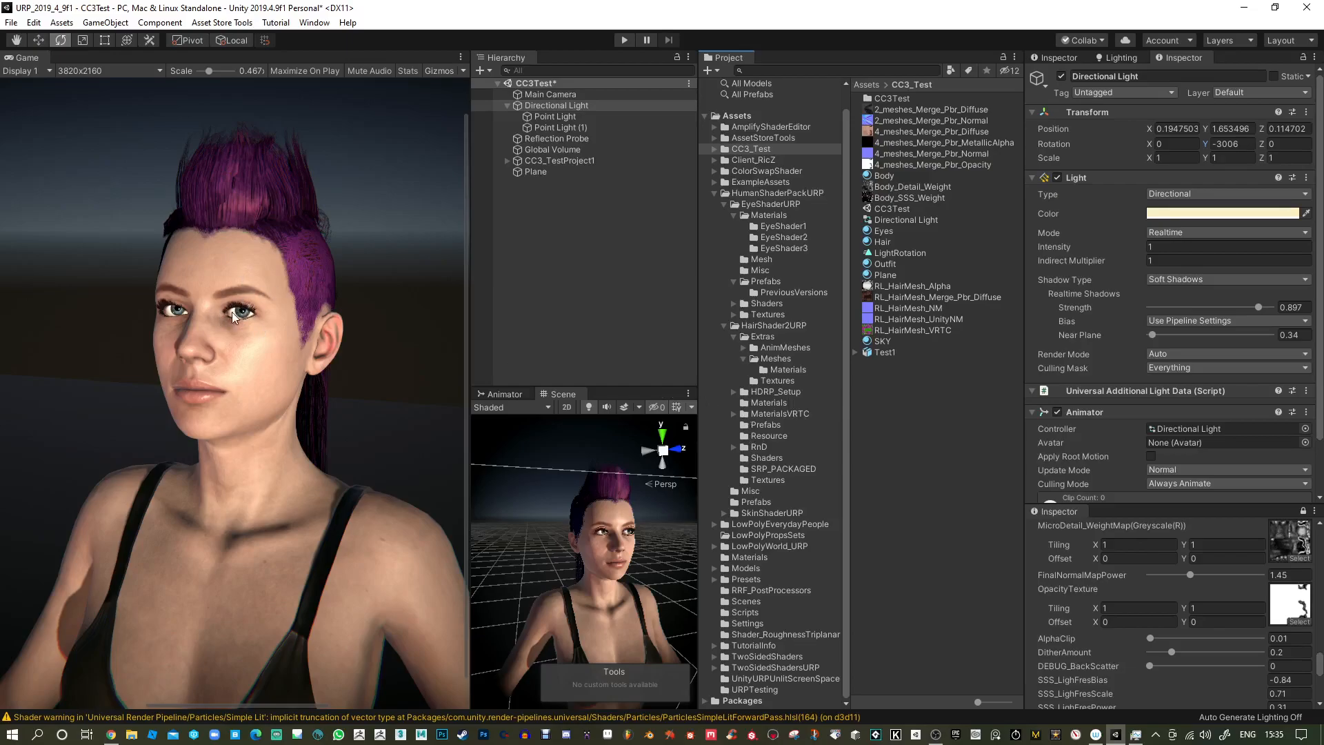
left_click(508, 161, "alt")
scroll(677, 324, "down", 3)
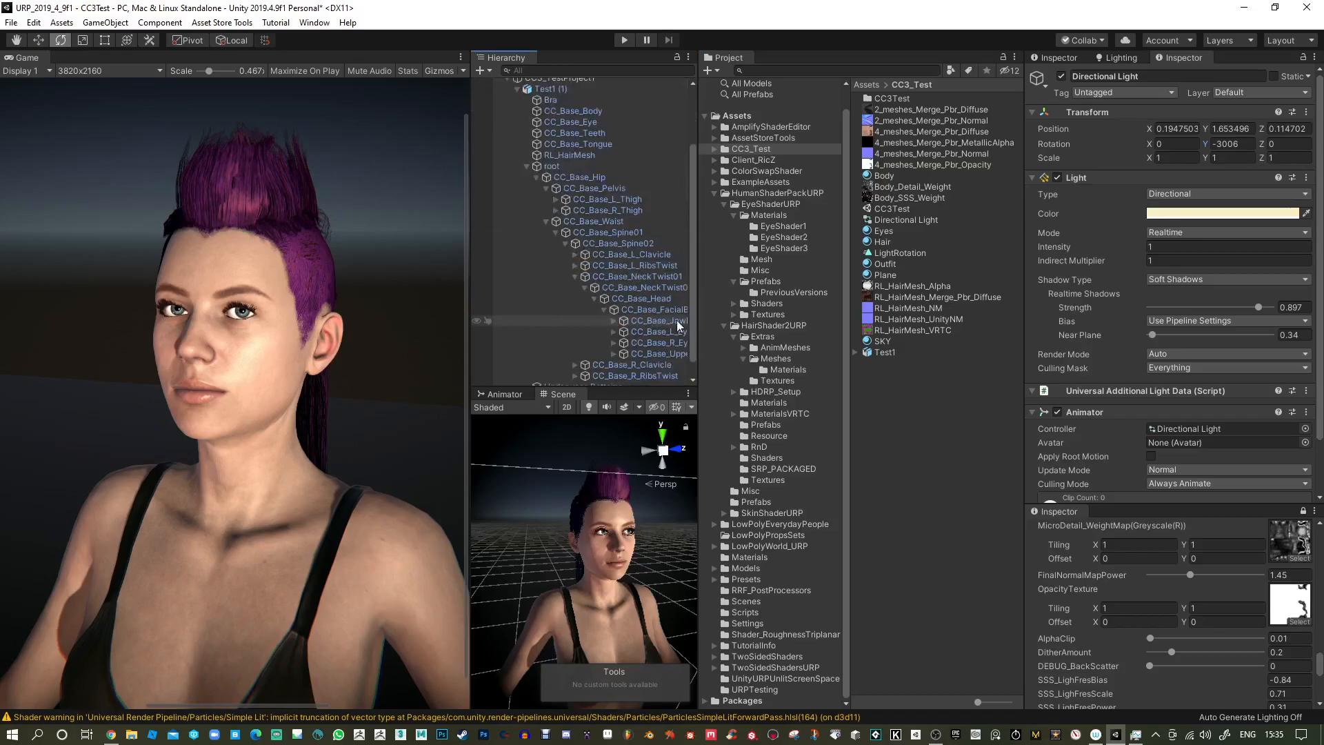
left_click_drag(698, 331, 836, 331)
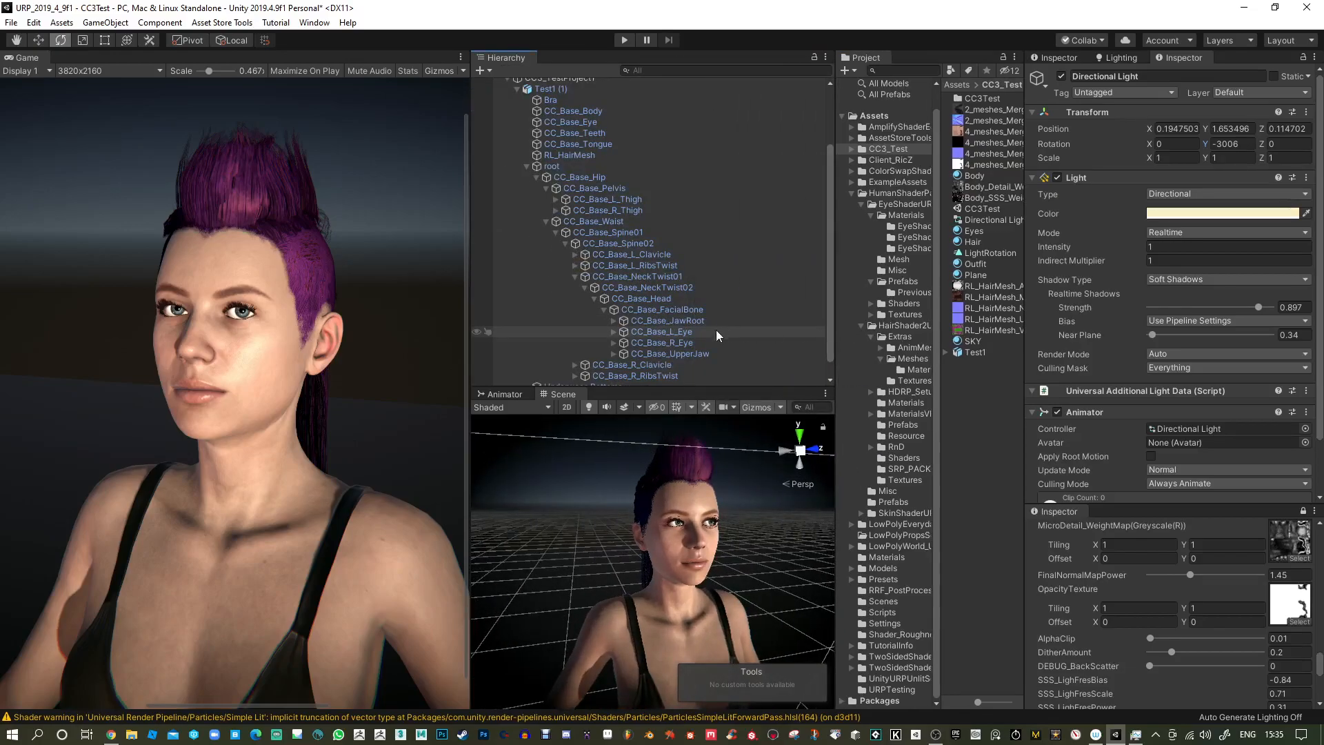
left_click(615, 331)
scroll(646, 333, "down", 1)
left_click(689, 312)
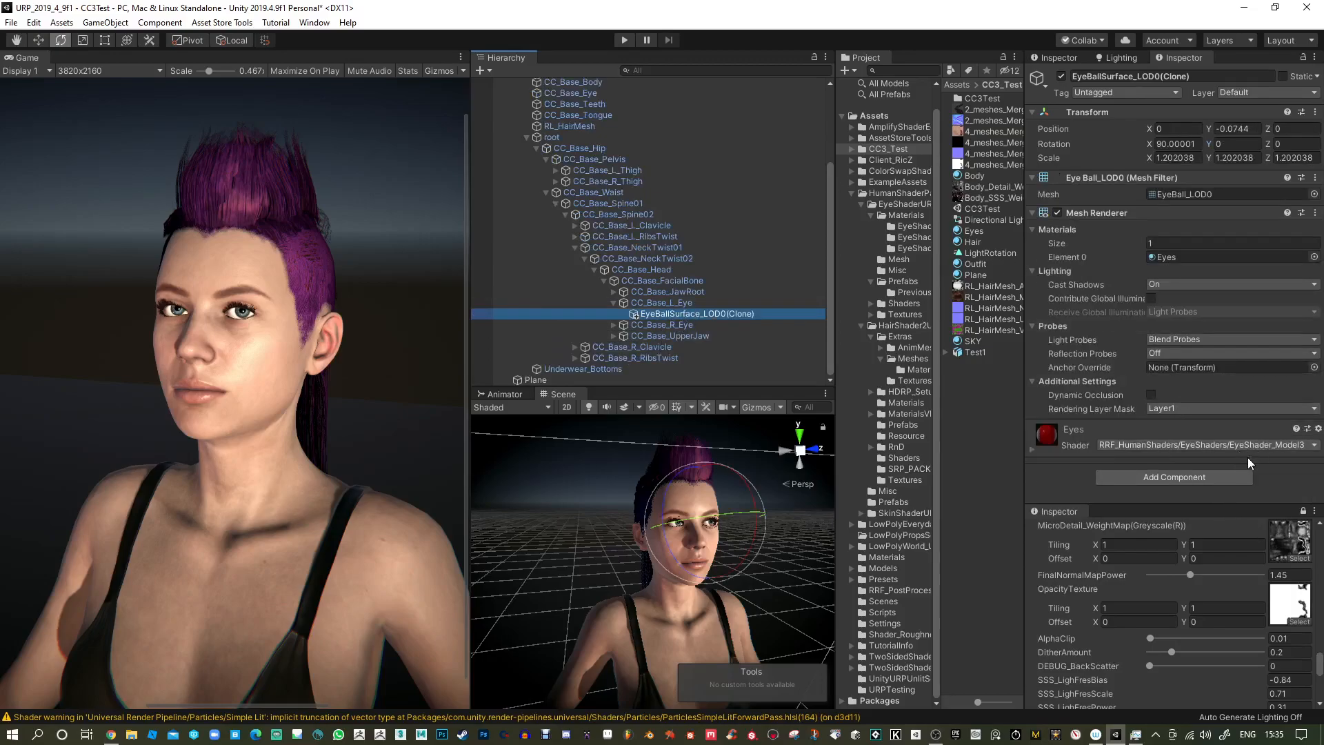
Locate the Eyes material used by the eyeball, open it, and enlarge the area showing its properties.
left_click(1174, 258)
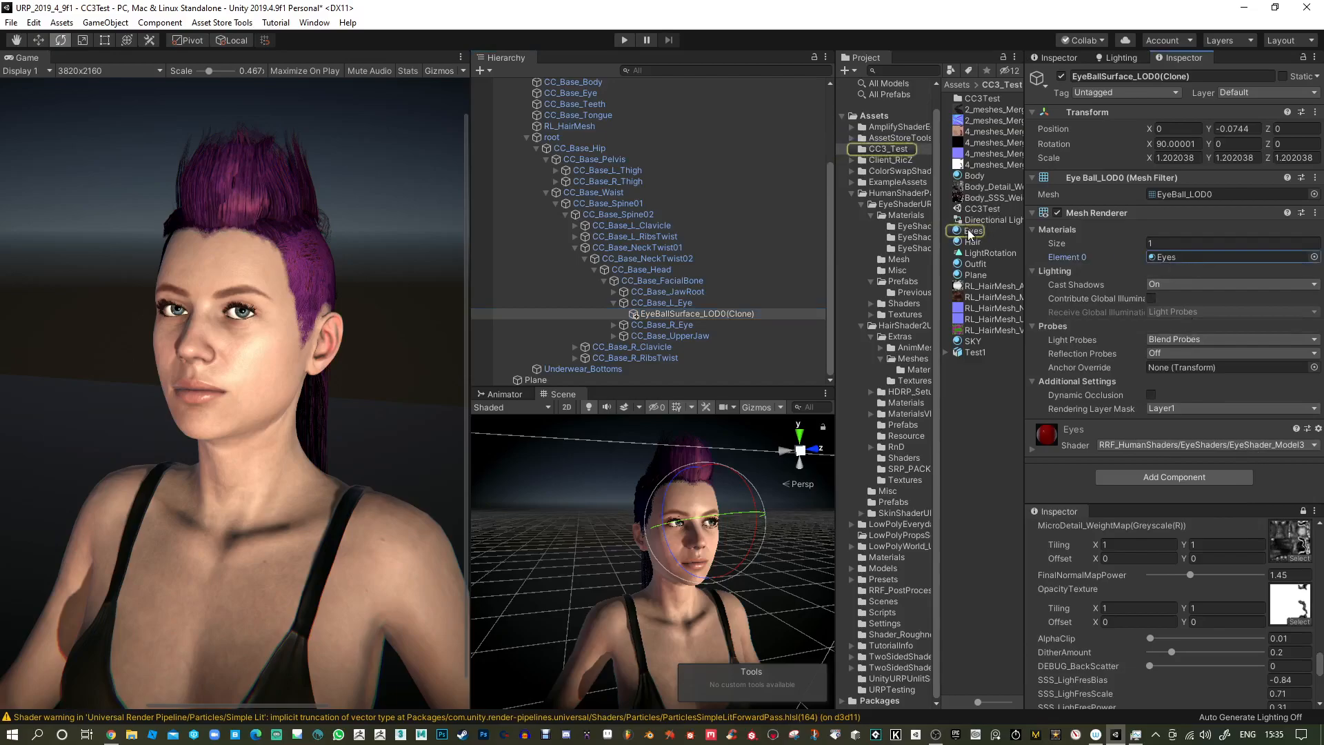
left_click(972, 231)
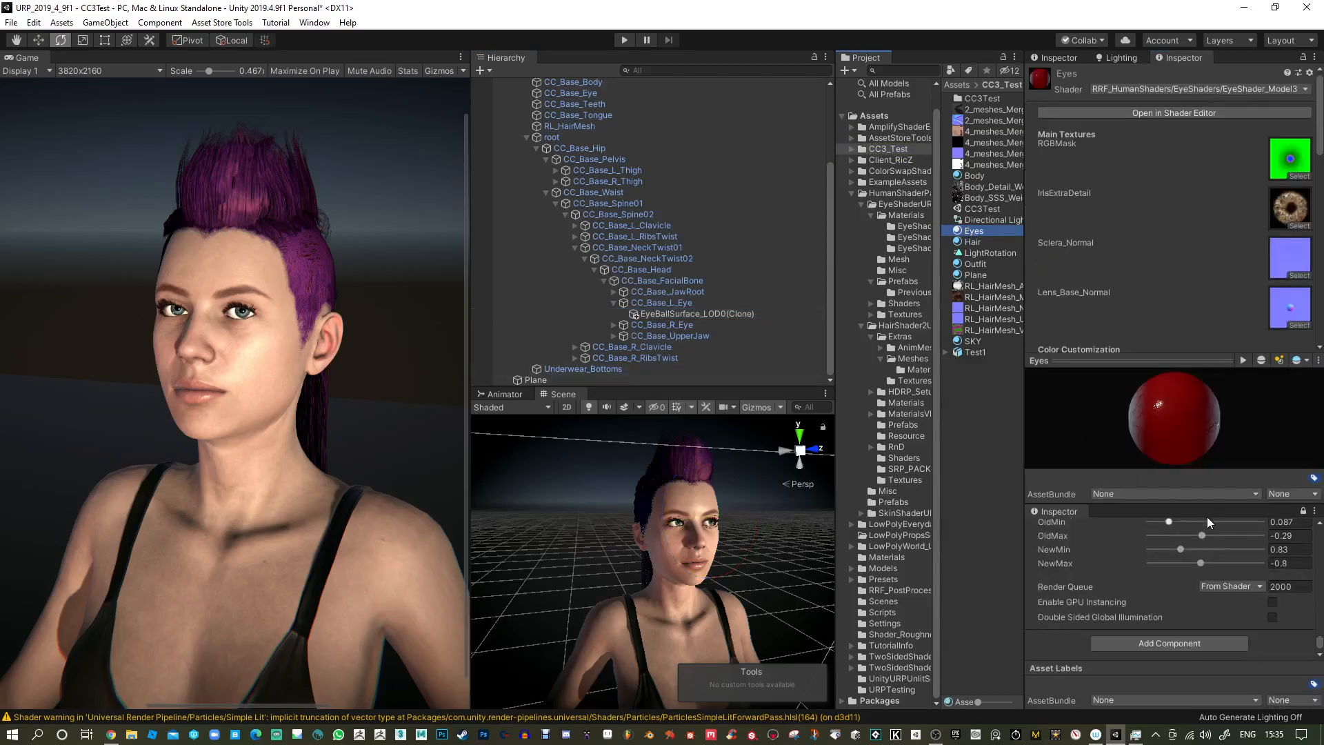
left_click_drag(1187, 360, 1184, 252)
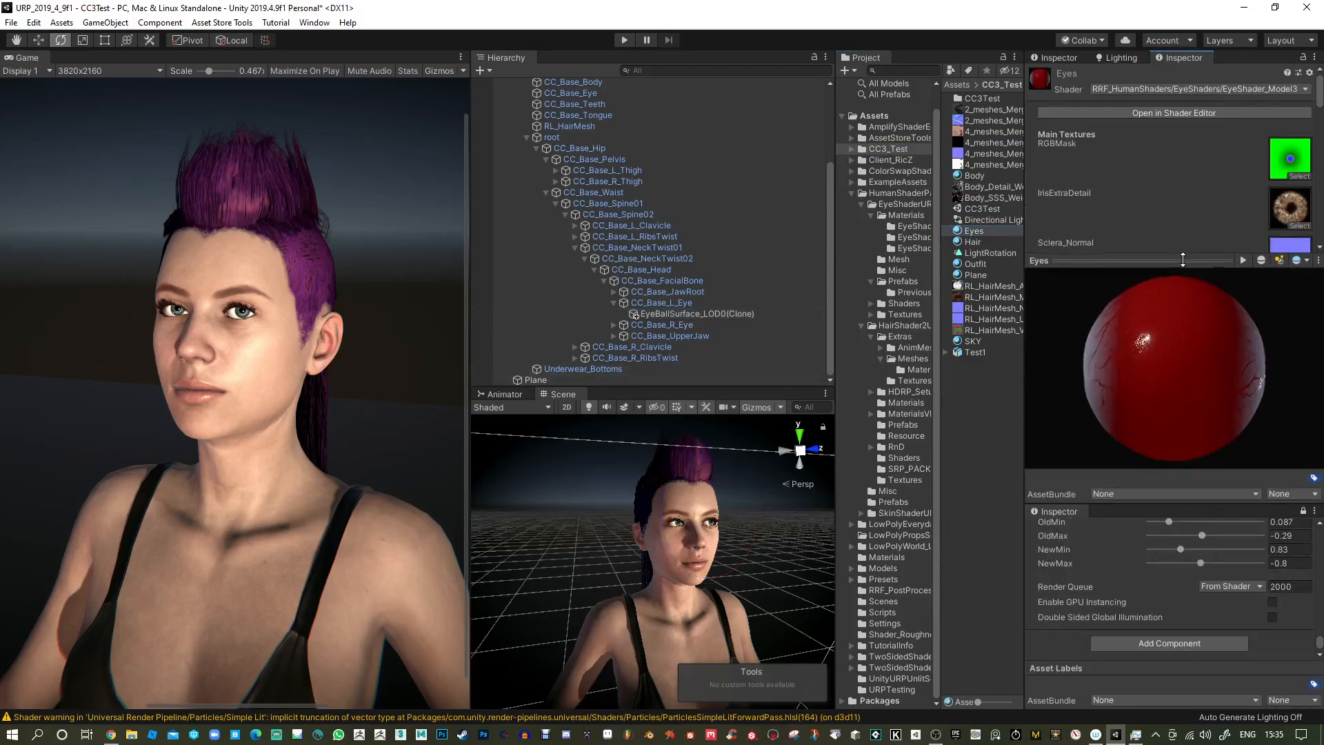
left_click_drag(1179, 504, 1179, 584)
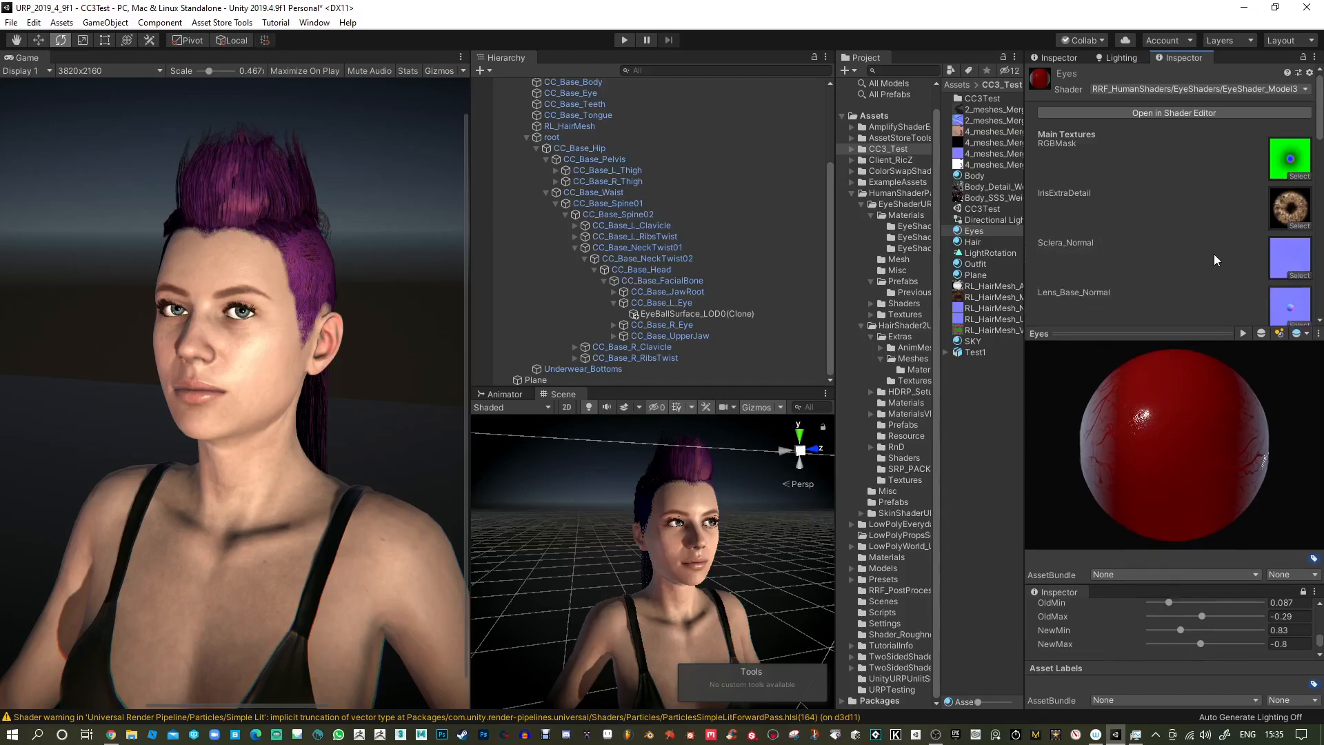
left_click_drag(1191, 326, 1191, 440)
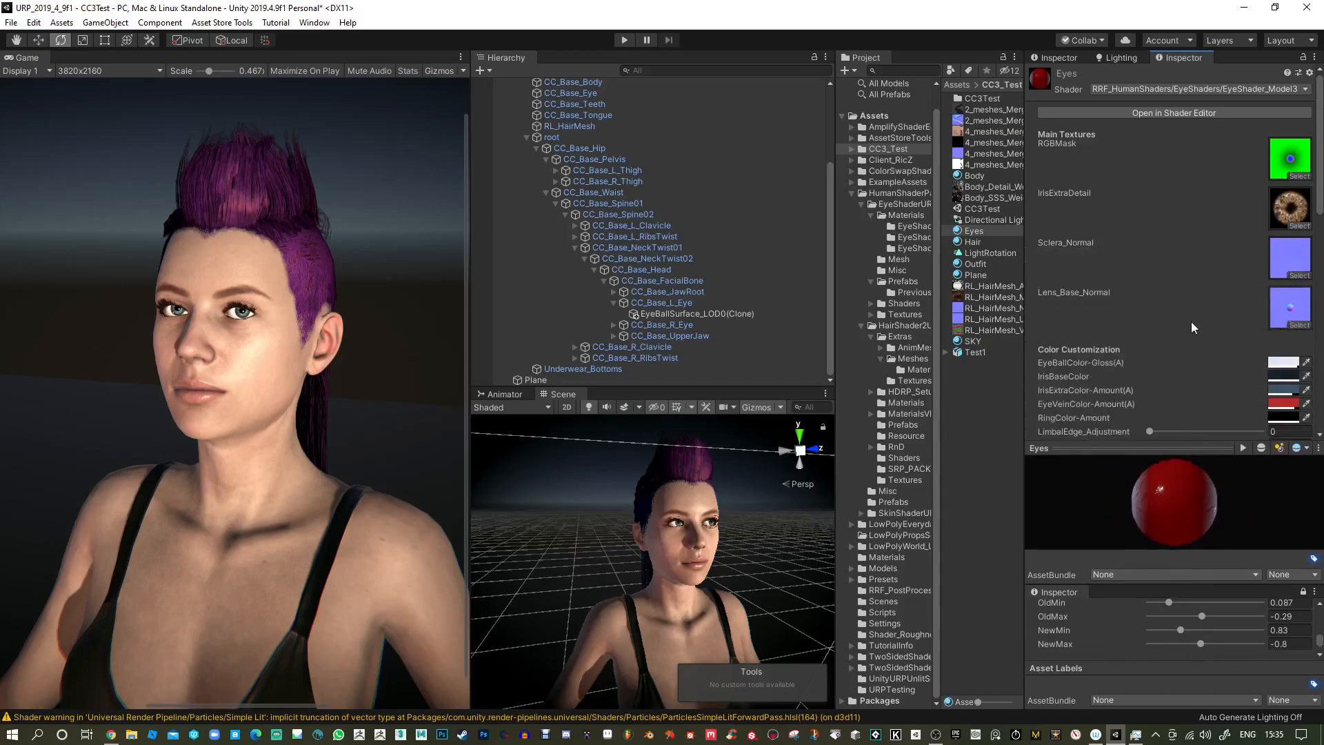
Set the Eyes material's IrisExtraColor to purple 7810E3 and its PupilSize to 92.1.
left_click(1284, 391)
mouse_move(1017, 412)
left_mouse_down()
mouse_move(997, 414)
mouse_move(1008, 405)
left_mouse_up()
mouse_move(908, 443)
left_mouse_down()
mouse_move(942, 378)
mouse_move(926, 409)
mouse_move(1026, 390)
mouse_move(1020, 483)
mouse_move(909, 413)
mouse_move(931, 476)
mouse_move(1011, 477)
mouse_move(975, 477)
left_mouse_up()
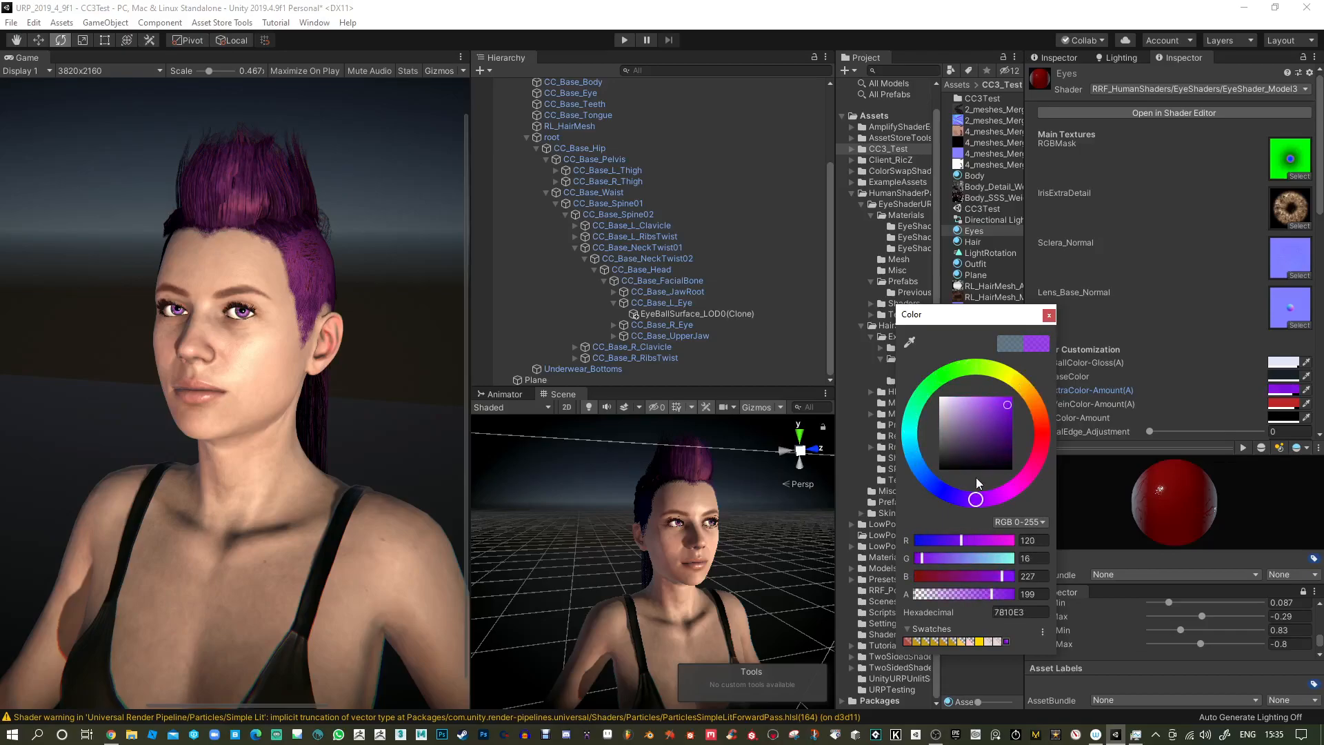
left_click(1049, 316)
scroll(1172, 400, "down", 10)
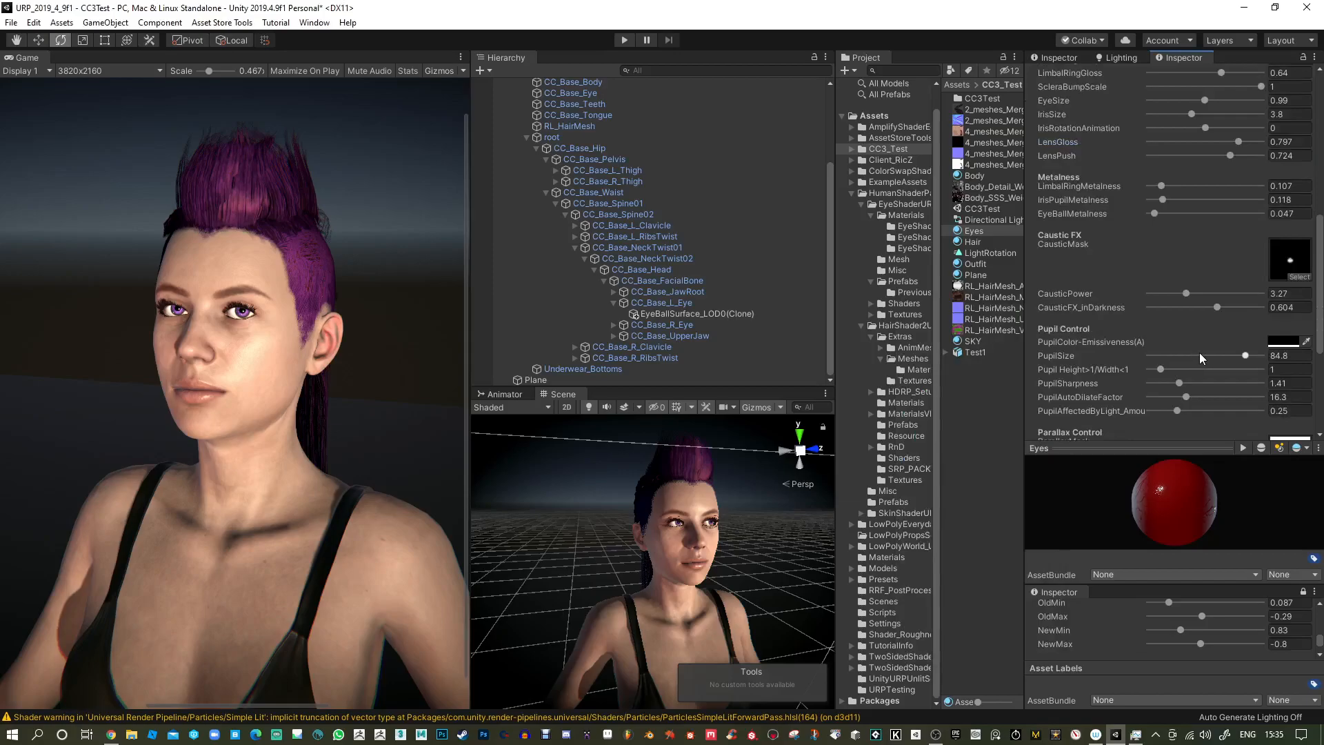
left_click_drag(1245, 356, 1248, 359)
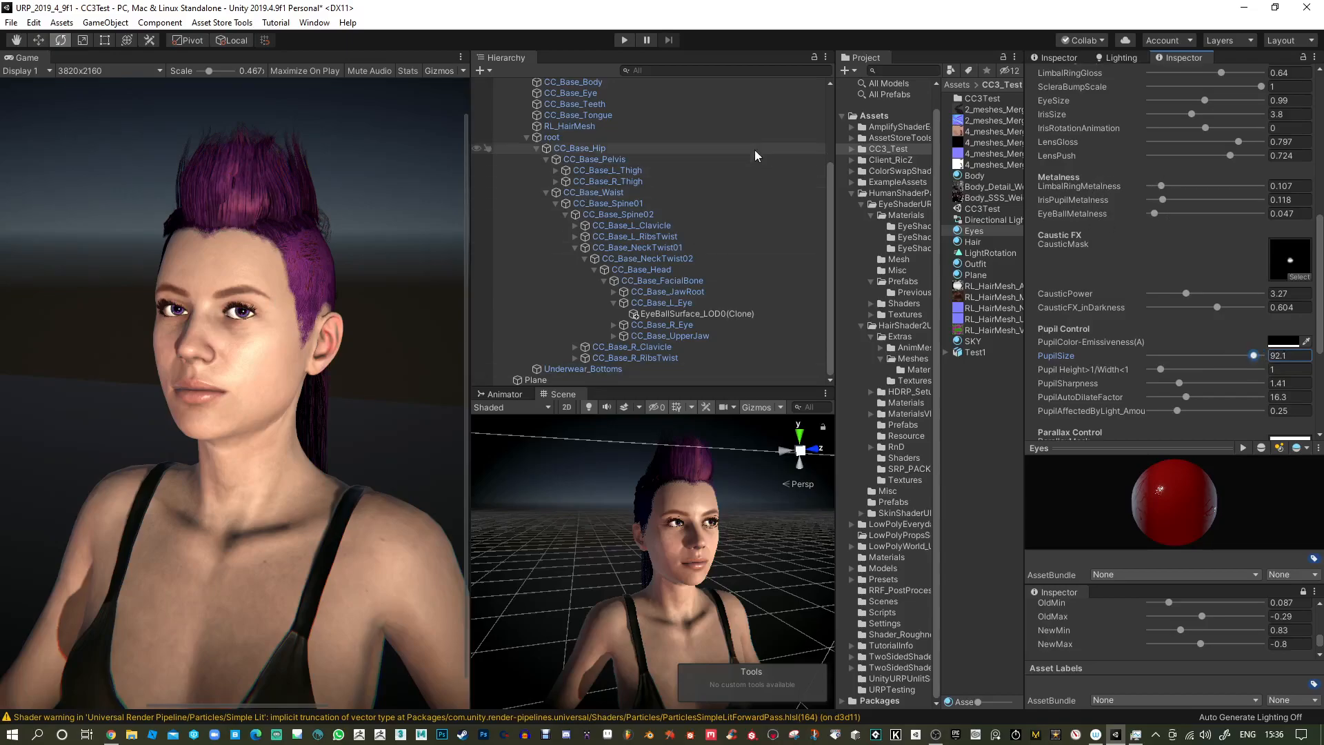
Select the Directional Light and turn its Y rotation to -3018.
scroll(669, 135, "up", 3)
scroll(597, 136, "up", 3)
left_click(576, 106)
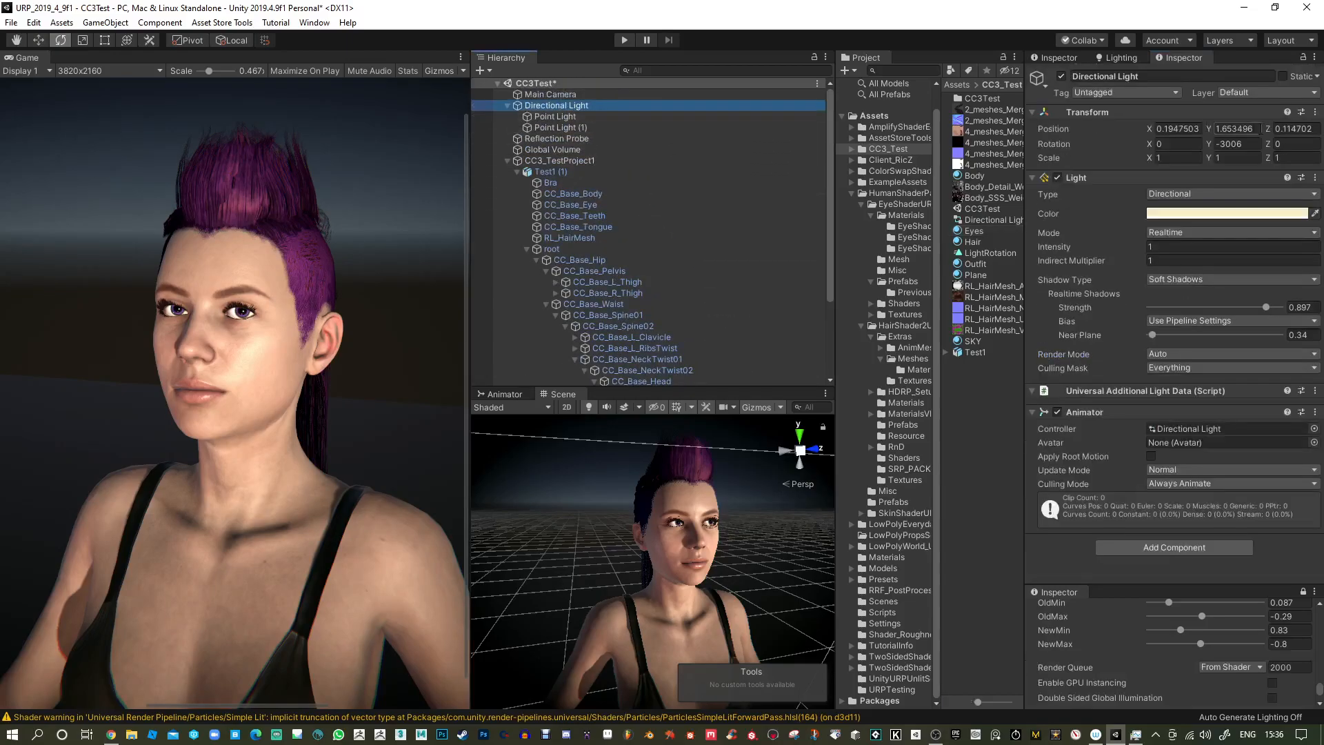
mouse_move(1209, 144)
left_mouse_down()
mouse_move(1144, 147)
mouse_move(1198, 148)
left_mouse_up()
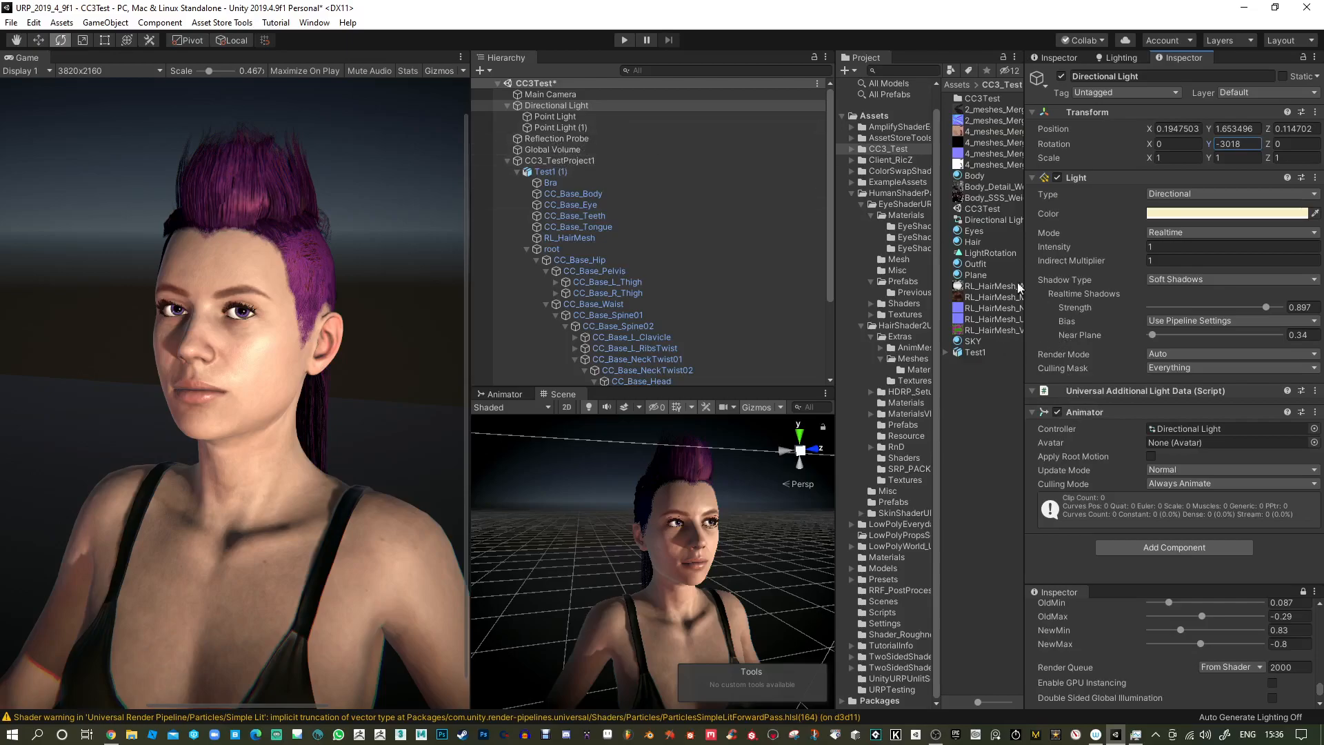
In the Eyes material, set PupilAutoDilateFactor to 31.8, the PupilAffectedByLight amount to 0.402 and PupilSize to about 82.3.
left_click(979, 233)
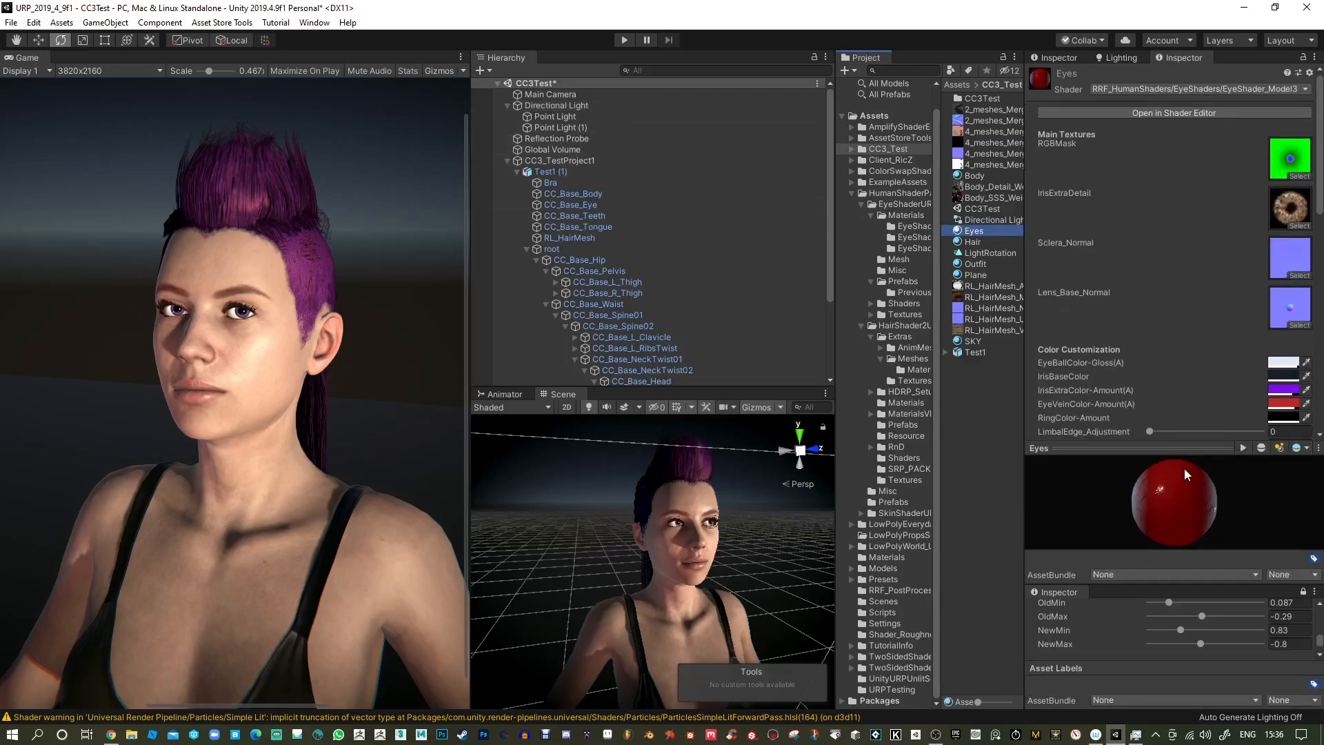
scroll(1189, 364, "down", 10)
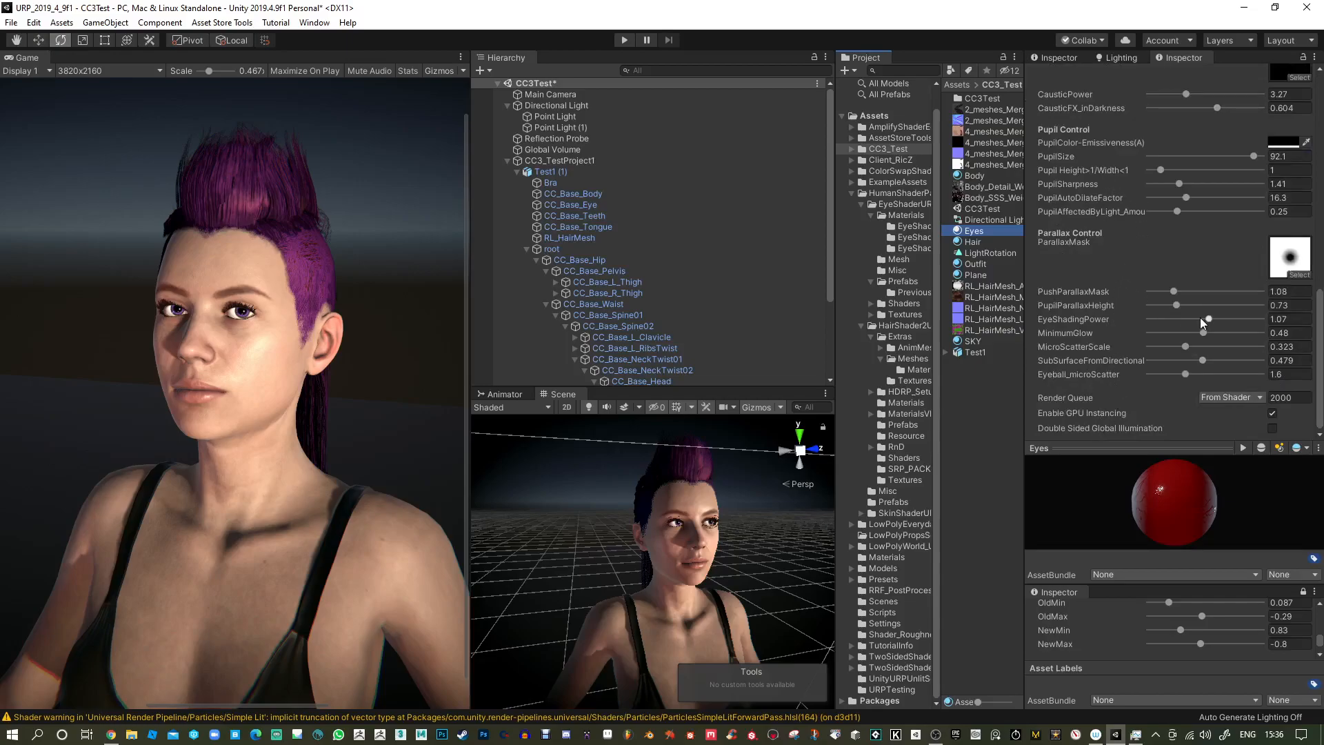
scroll(1200, 317, "up", 3)
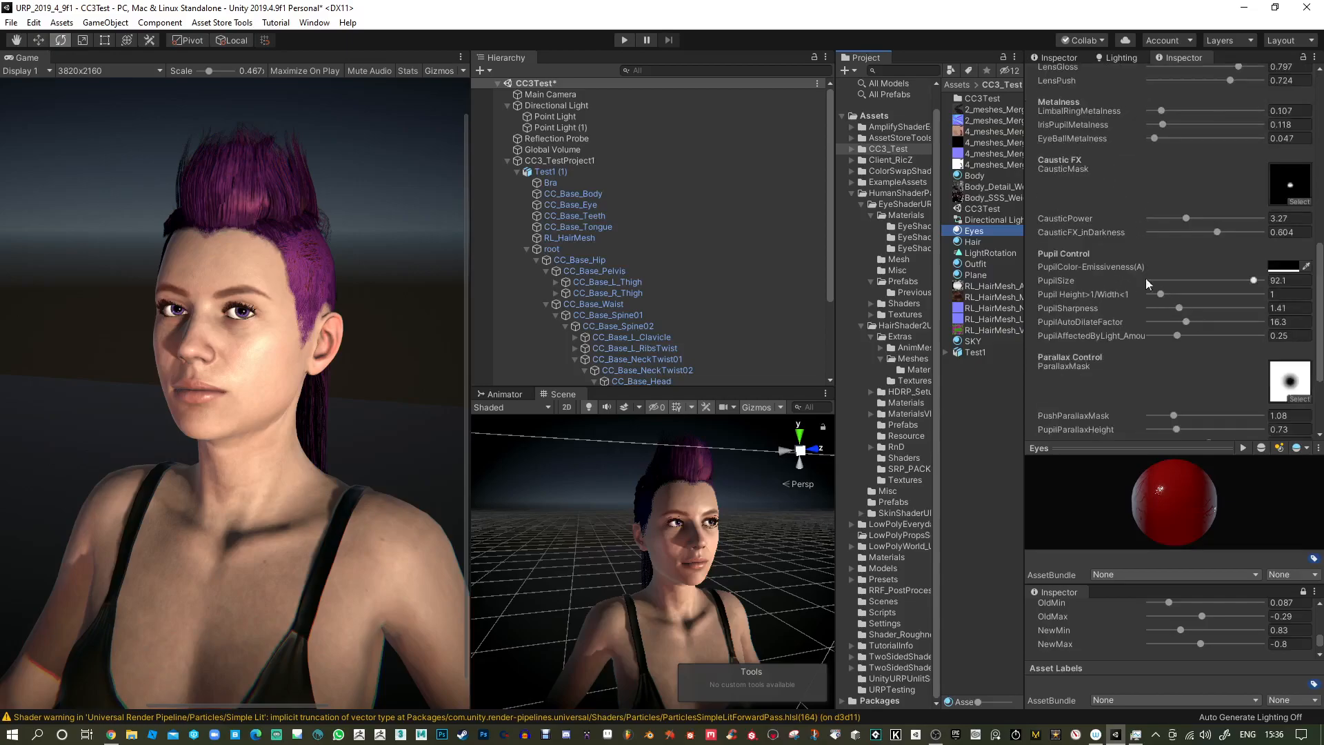
mouse_move(1188, 321)
left_mouse_down()
mouse_move(1224, 325)
mouse_move(1194, 334)
left_mouse_up()
left_click(1220, 320)
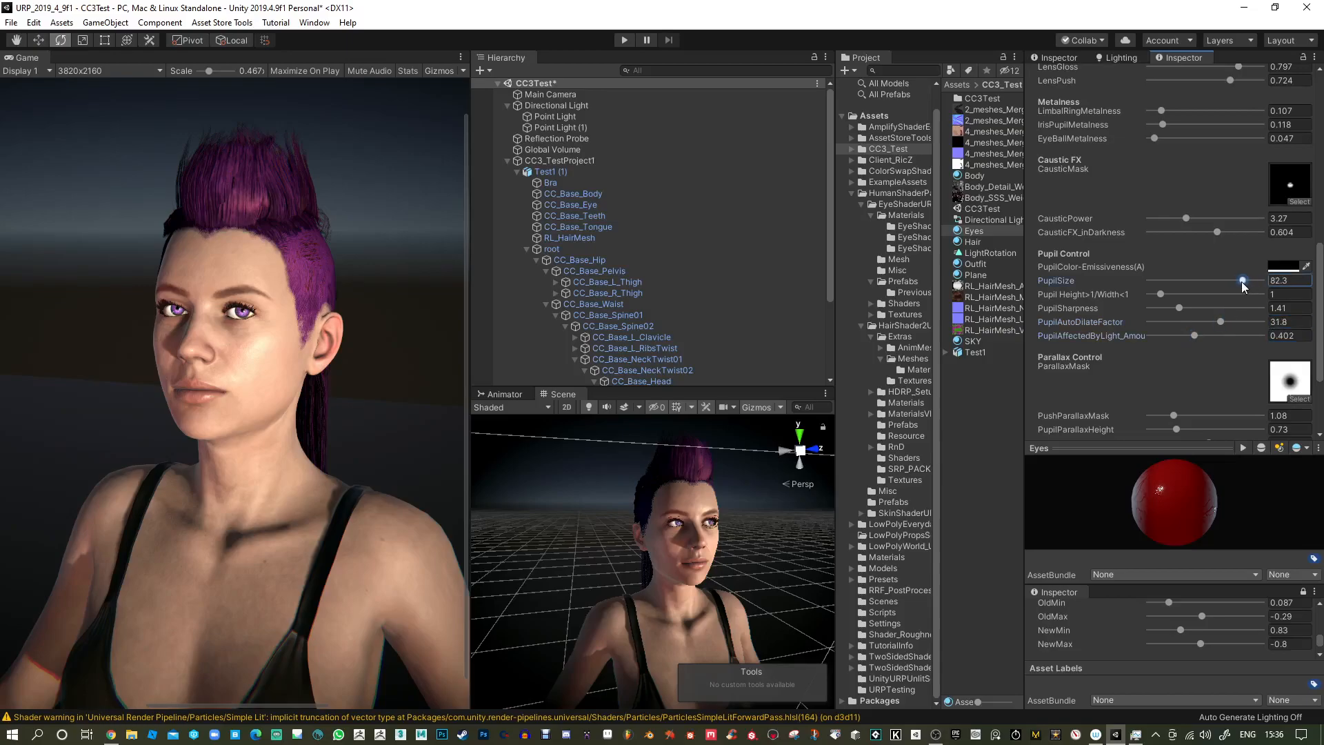
Return to the Directional Light's properties and set its Y rotation to -3011.
scroll(1218, 262, "up", 6)
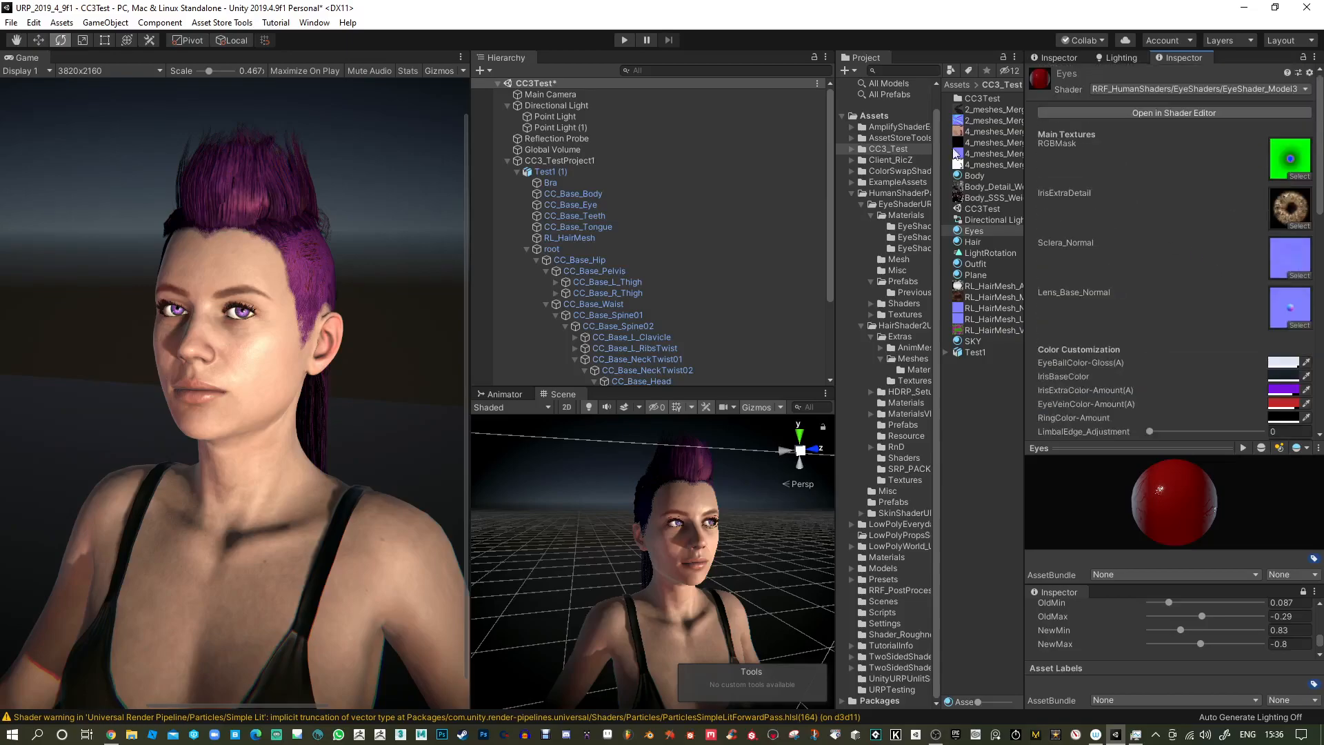
left_click(1058, 58)
mouse_move(1206, 144)
left_mouse_down()
mouse_move(1140, 146)
mouse_move(1210, 150)
left_mouse_up()
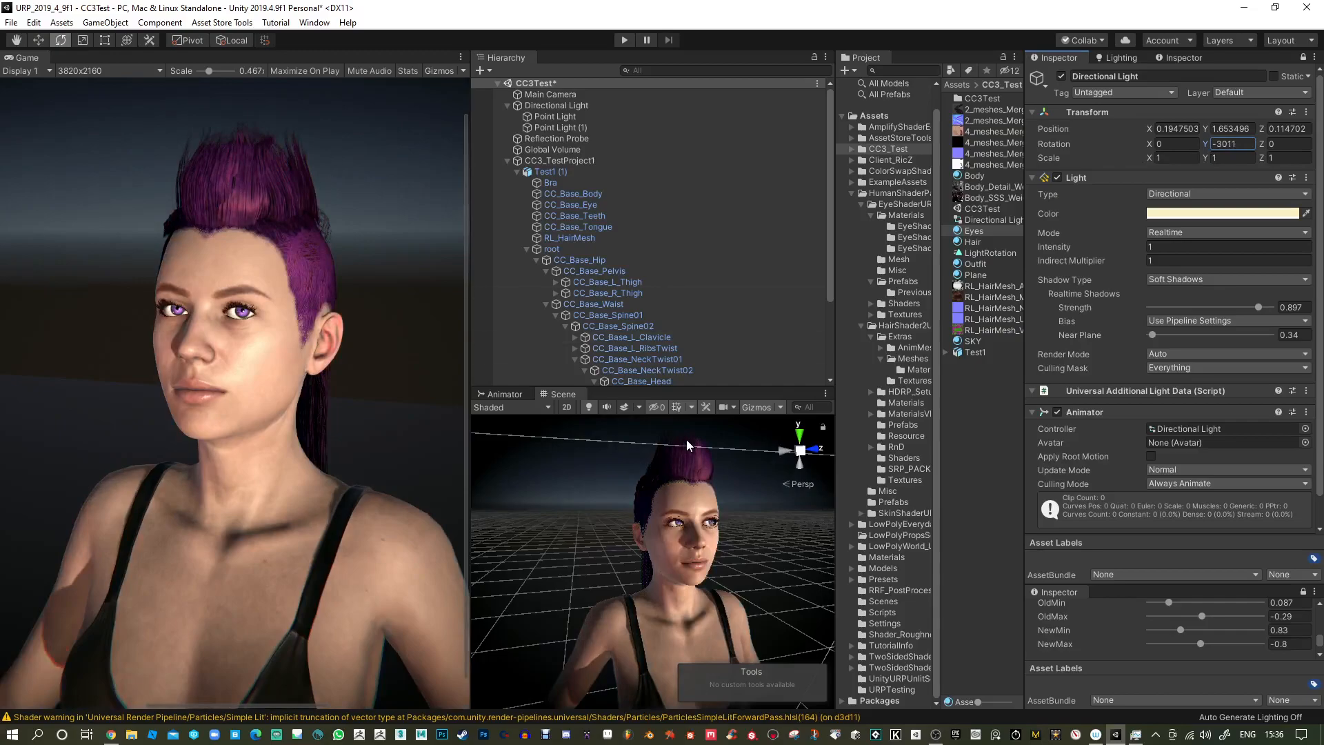
Enlarge the Scene view, move in on the character's head and select the RL_HairMesh hair.
left_click_drag(693, 387, 694, 280)
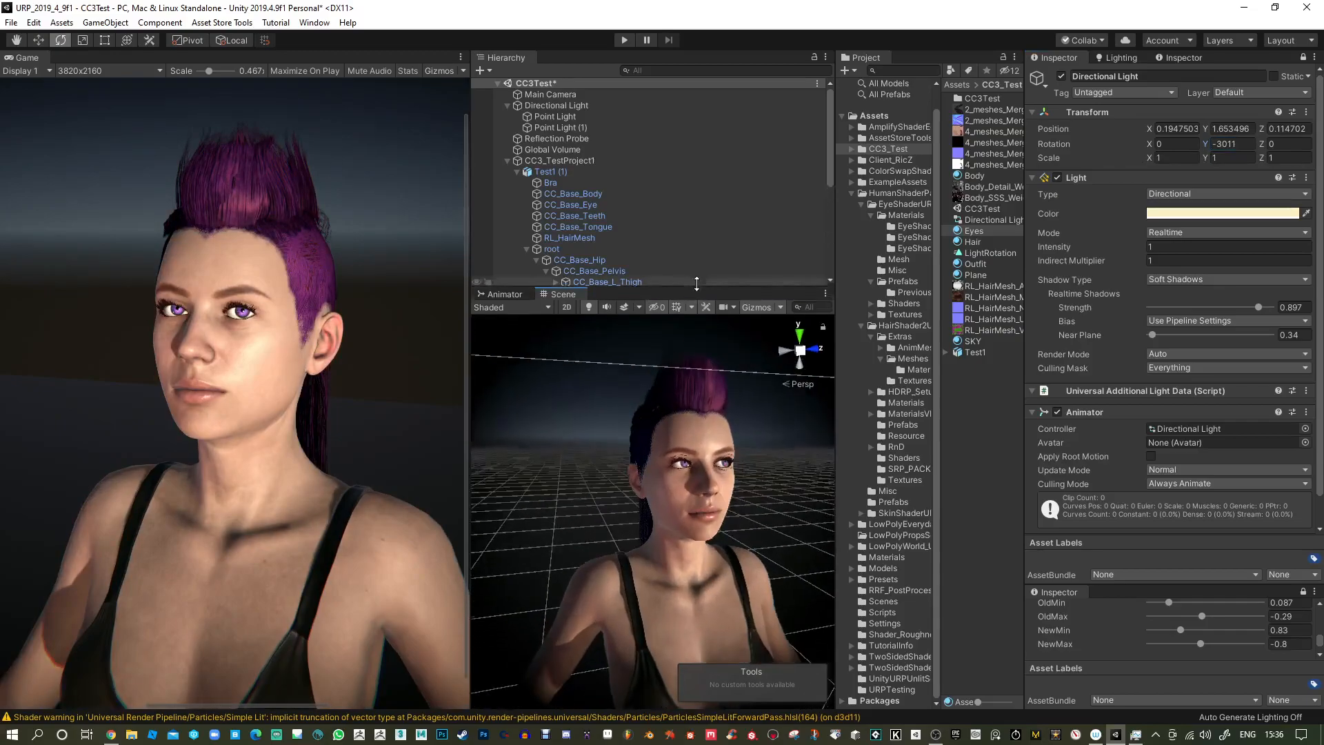
left_click_drag(696, 392, 570, 531, "alt")
middle_click_drag(614, 450, 651, 522)
right_click_drag(651, 523, 667, 584, "alt")
left_click(656, 502)
Examine the mohawk hair strands up close and from the side of the head in the Scene view.
left_click_drag(772, 557, 683, 535, "alt")
right_click_drag(651, 447, 662, 491, "alt")
left_click_drag(612, 405, 650, 459, "alt")
right_click_drag(650, 462, 671, 529, "alt")
left_click_drag(671, 529, 688, 541, "alt")
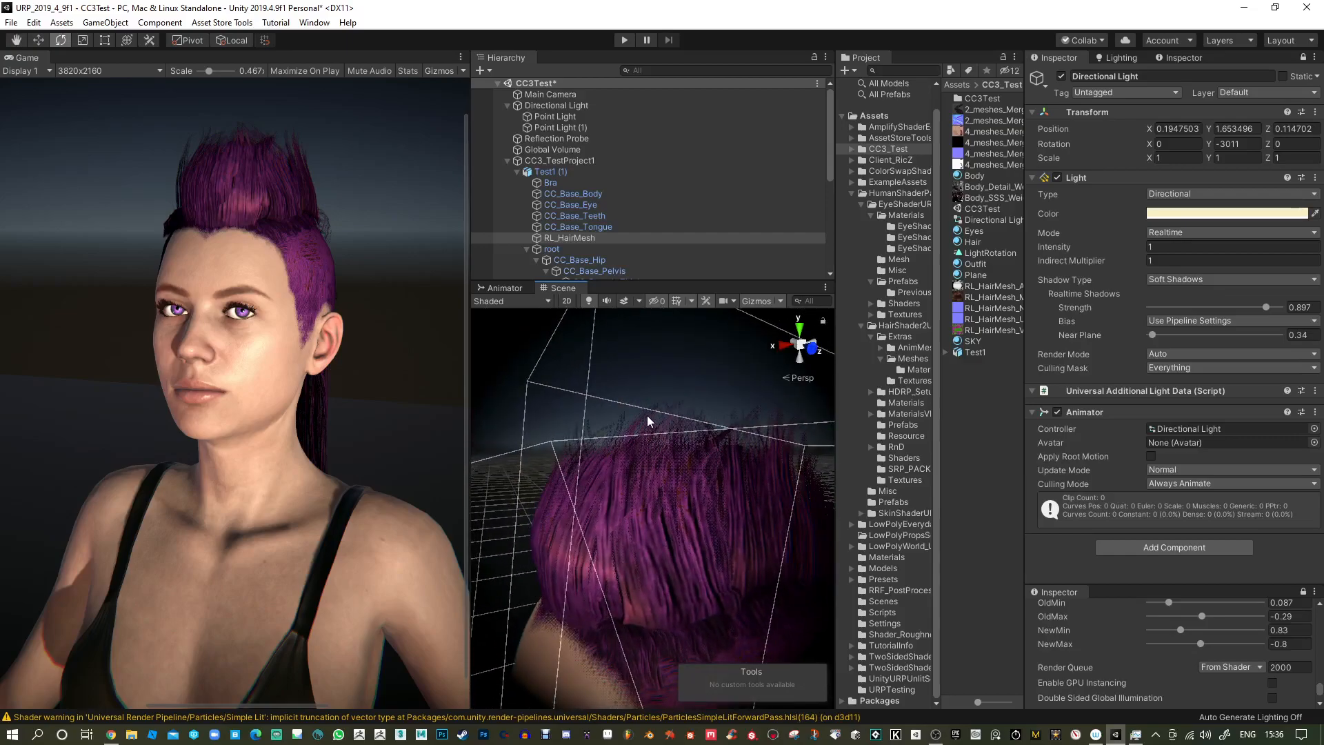
left_click_drag(667, 556, 689, 545, "alt")
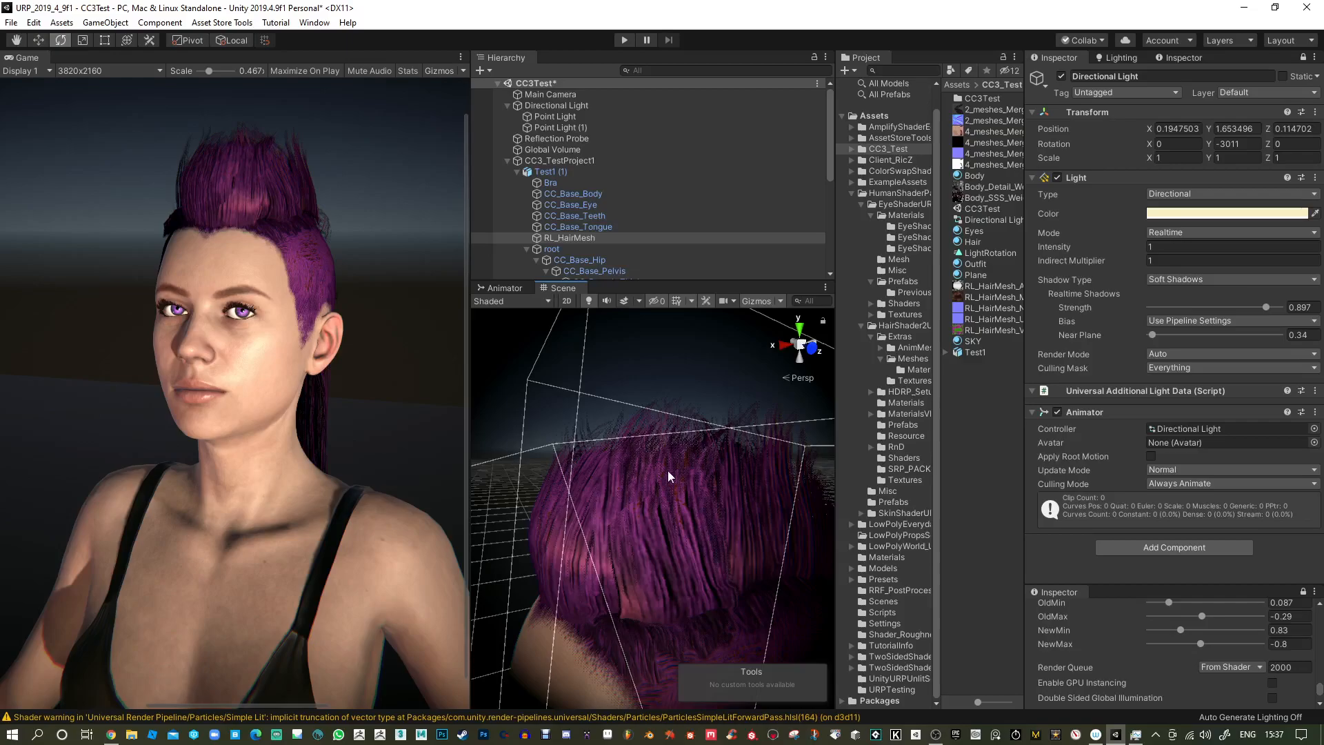
left_click_drag(718, 538, 689, 517, "alt")
key("e")
left_click_drag(708, 582, 661, 492, "alt")
right_click_drag(661, 493, 691, 530, "alt")
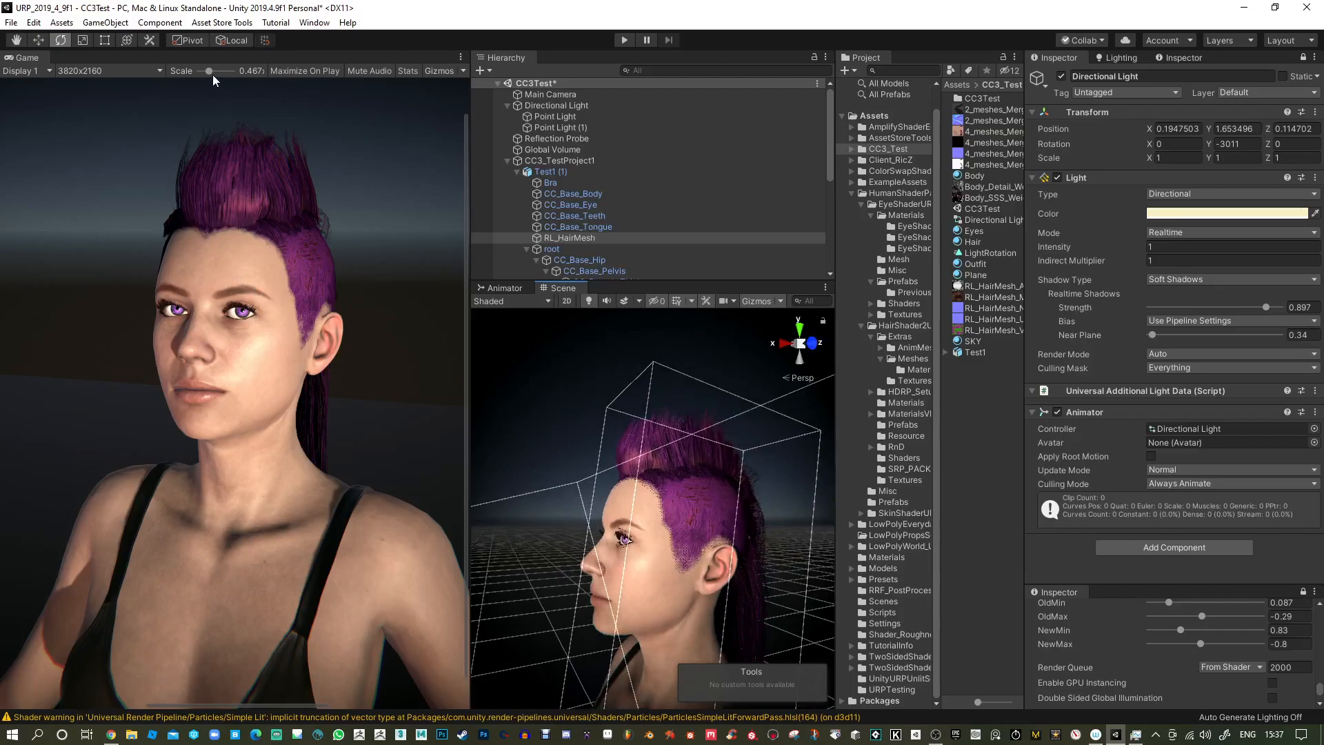
Set the Game view resolution to 1920x1080 at 1x scale and widen the view.
left_click(99, 70)
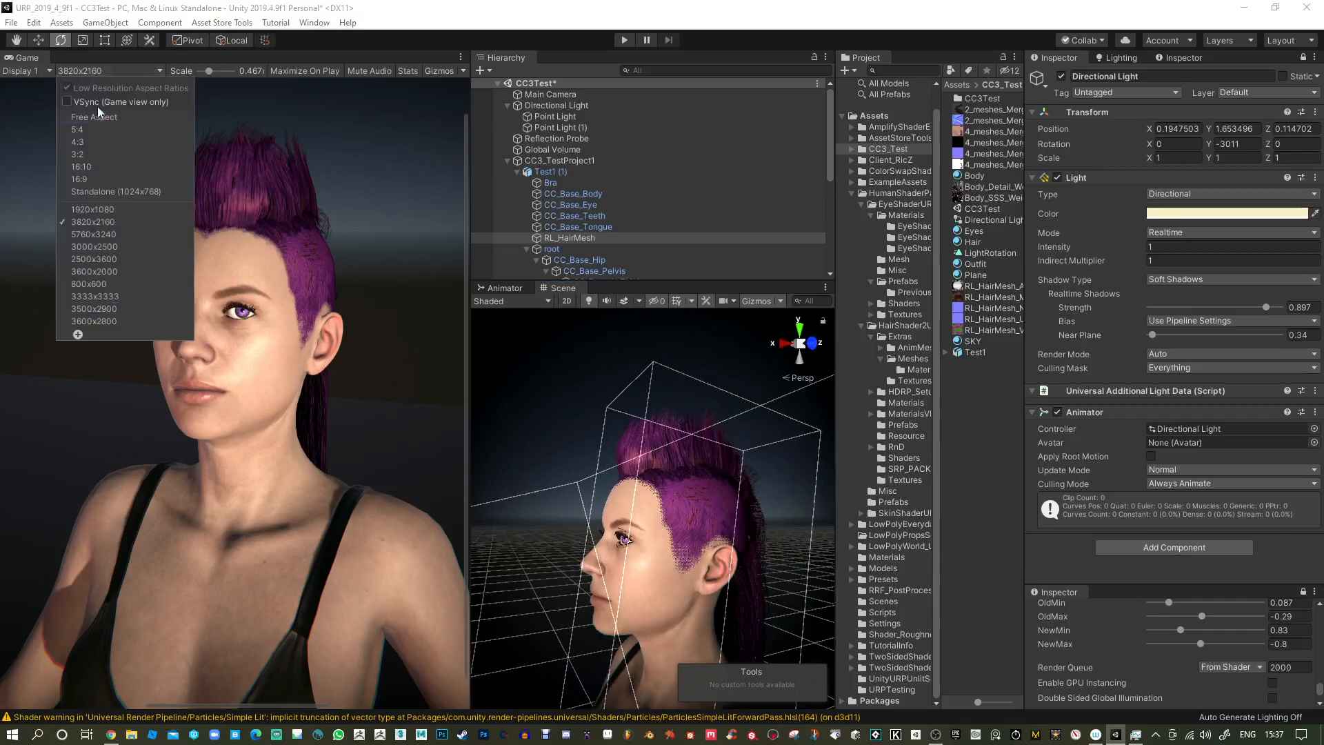
left_click(91, 208)
left_click_drag(202, 71, 214, 72)
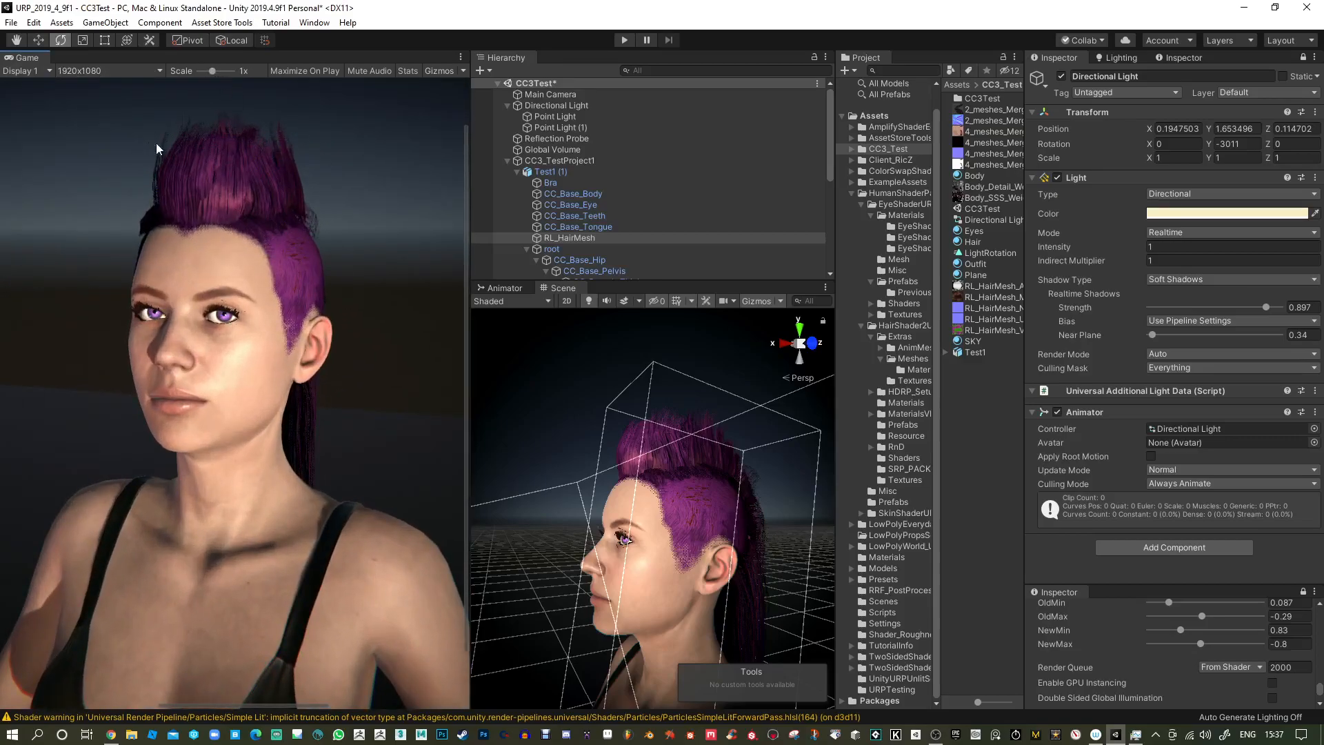
left_click_drag(470, 244, 557, 244)
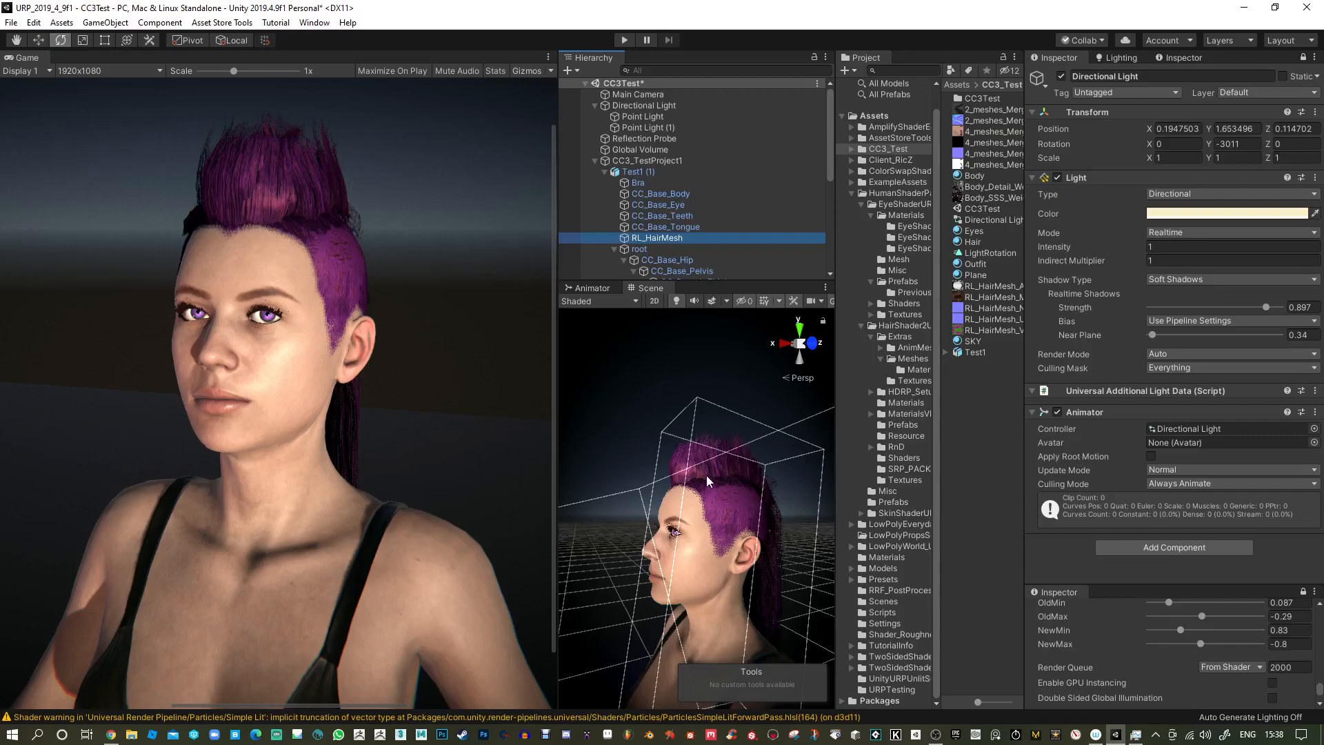
Select RL_HairMesh and expand its Hair material down to the highlight settings, giving the properties more room.
left_click(725, 469)
left_click(725, 469)
left_click(725, 469)
left_click(725, 469)
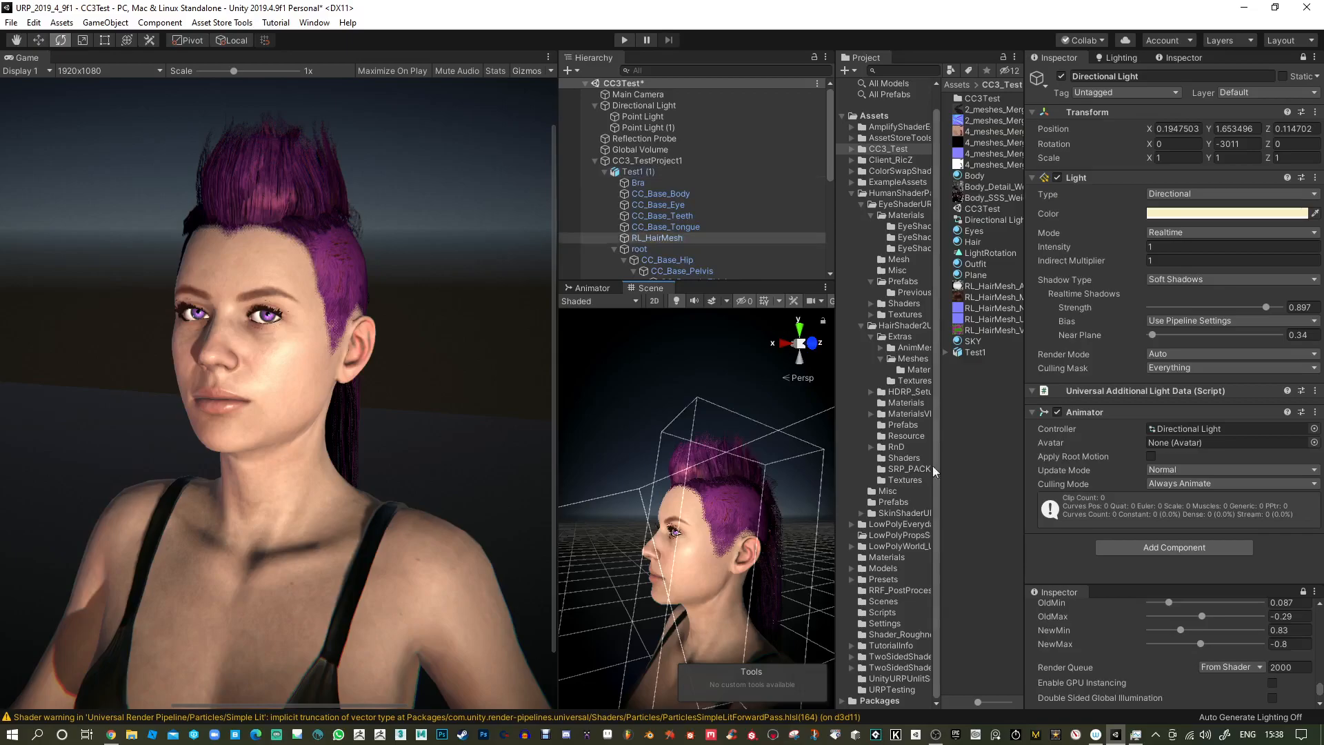
left_click(1172, 58)
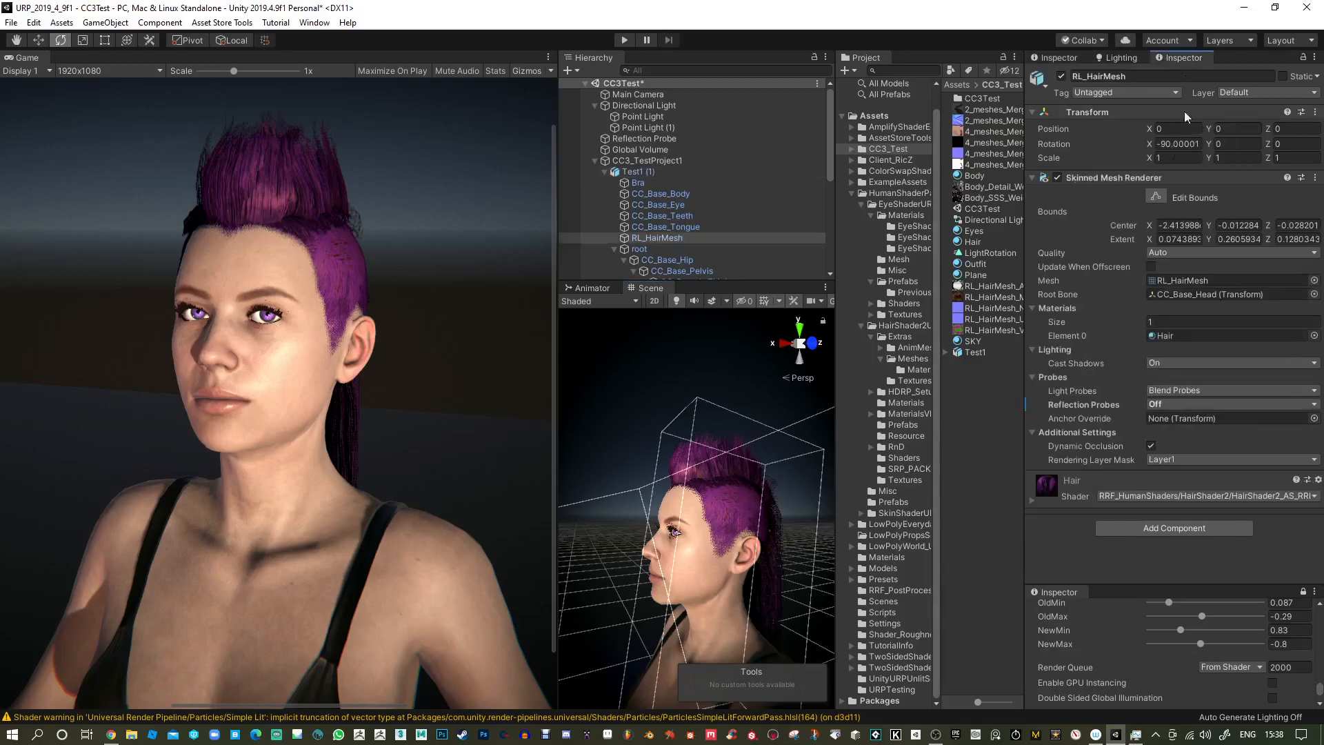
left_click(1030, 501)
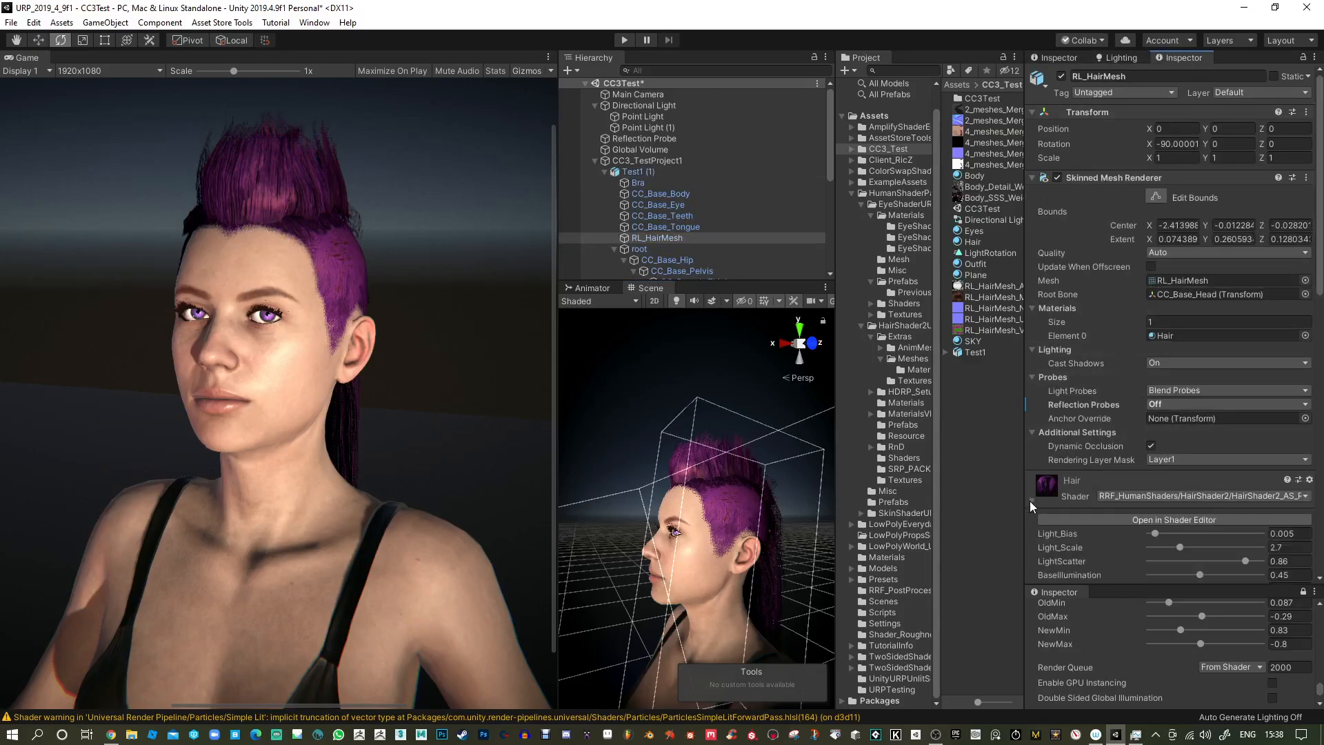
left_click_drag(1173, 584, 1185, 678)
scroll(1135, 495, "down", 10)
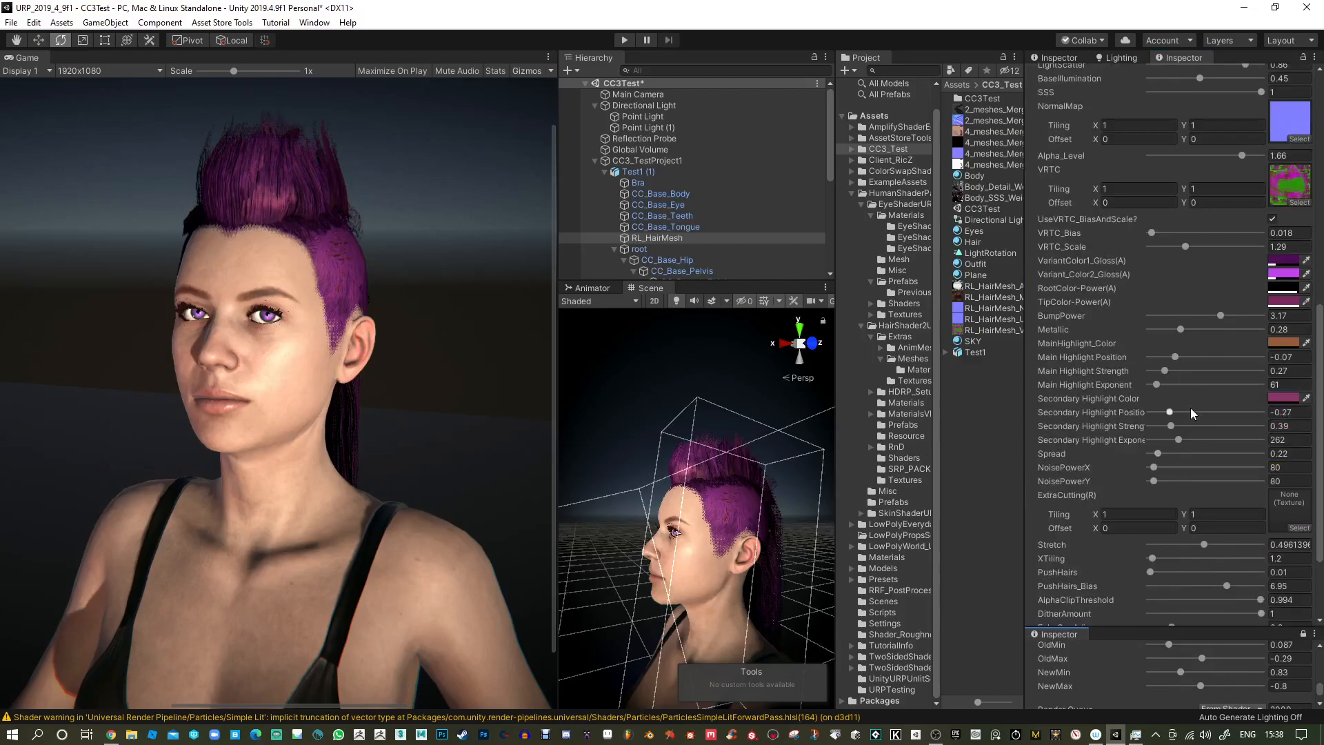
Launch Photoshop and return to the character in the Game view.
scroll(1227, 302, "up", 3)
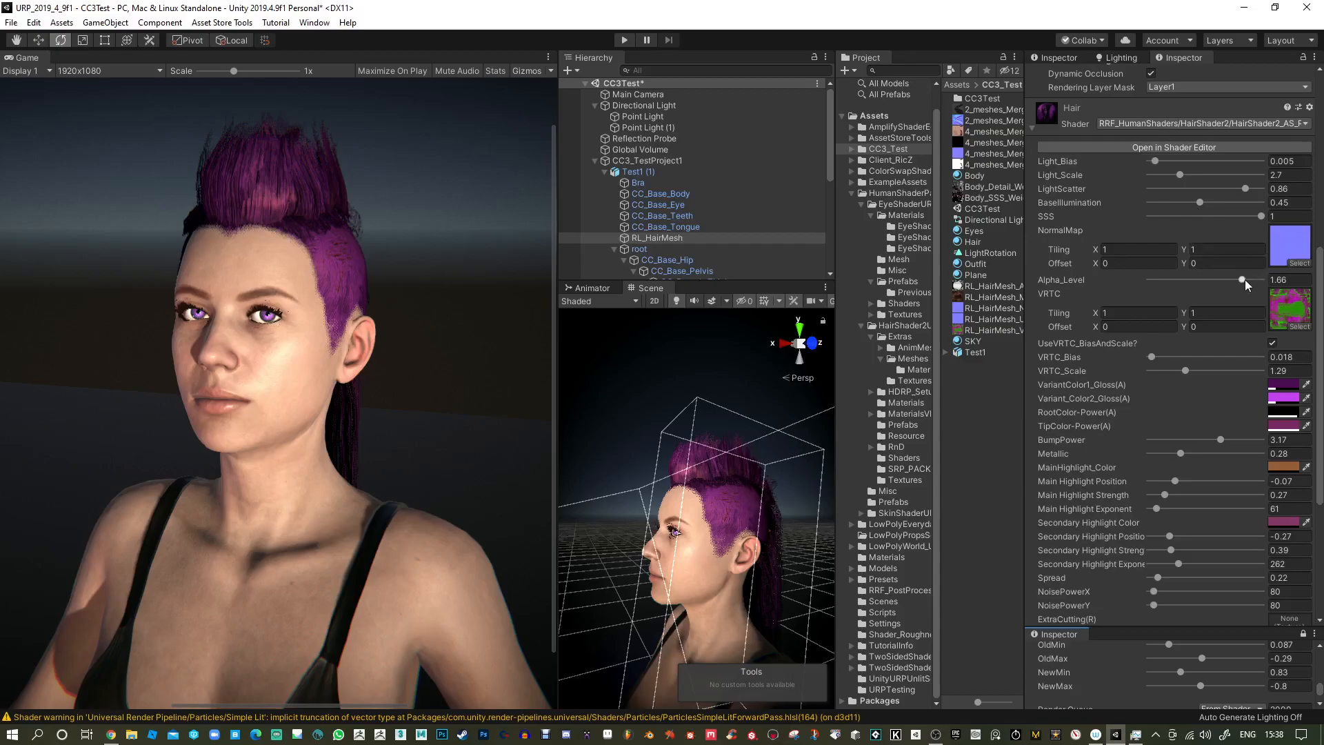
left_click(443, 736)
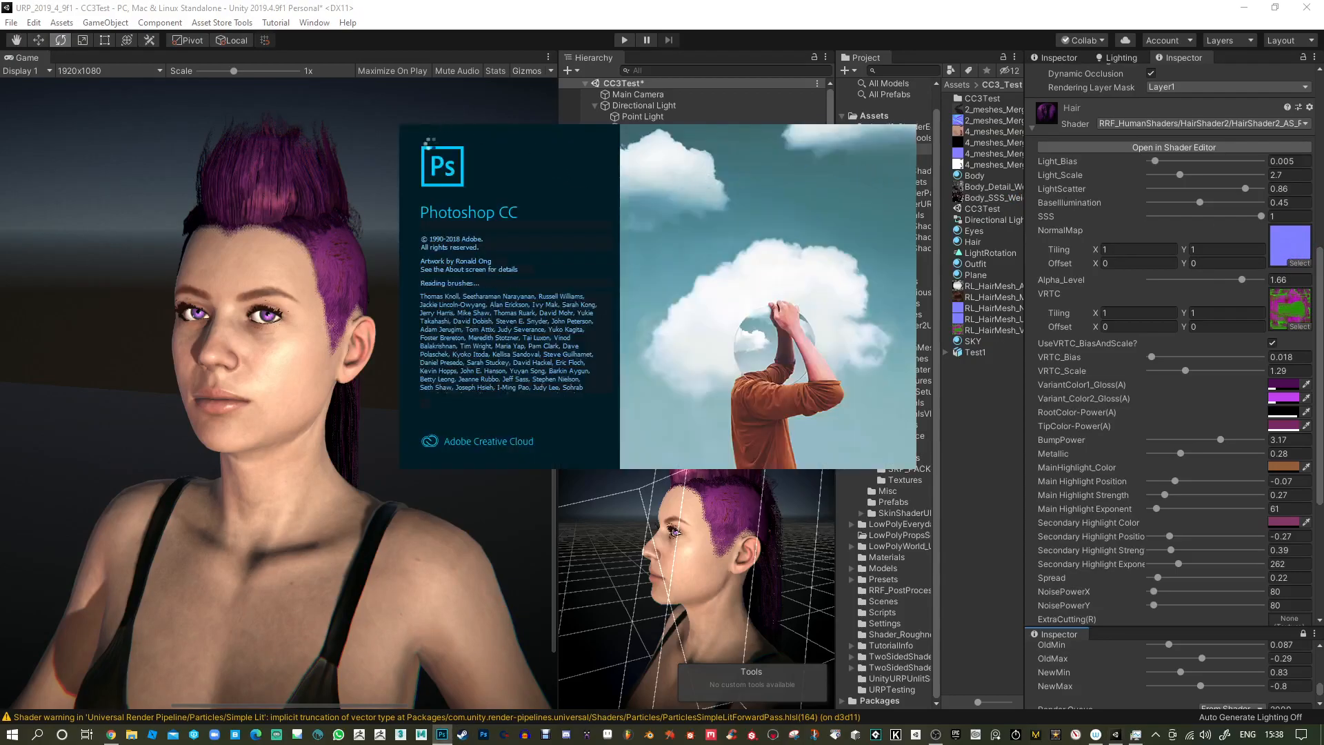
left_click(492, 498)
Examine the mohawk hair strands close up in the Game view, then restore the view scale to 1x.
left_click_drag(356, 210, 434, 386, "alt")
scroll(384, 190, "up", 11)
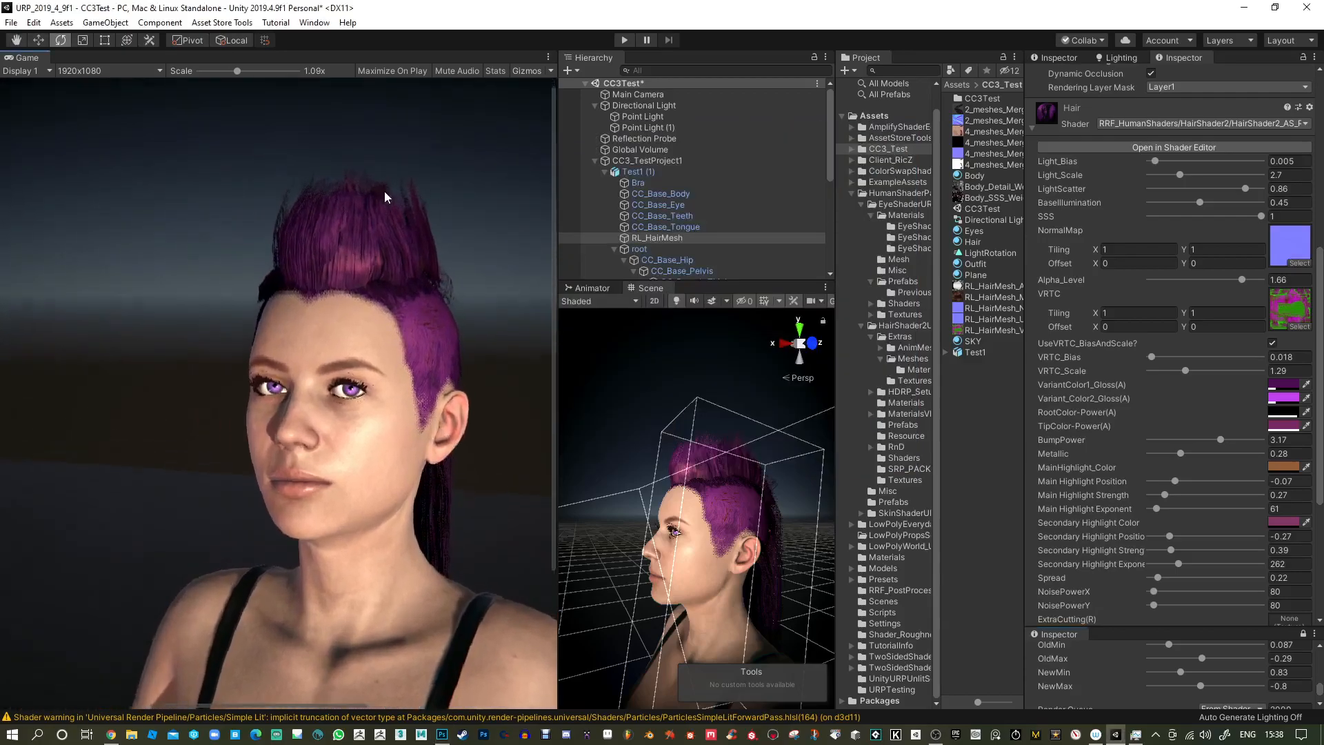
scroll(375, 210, "up", 20)
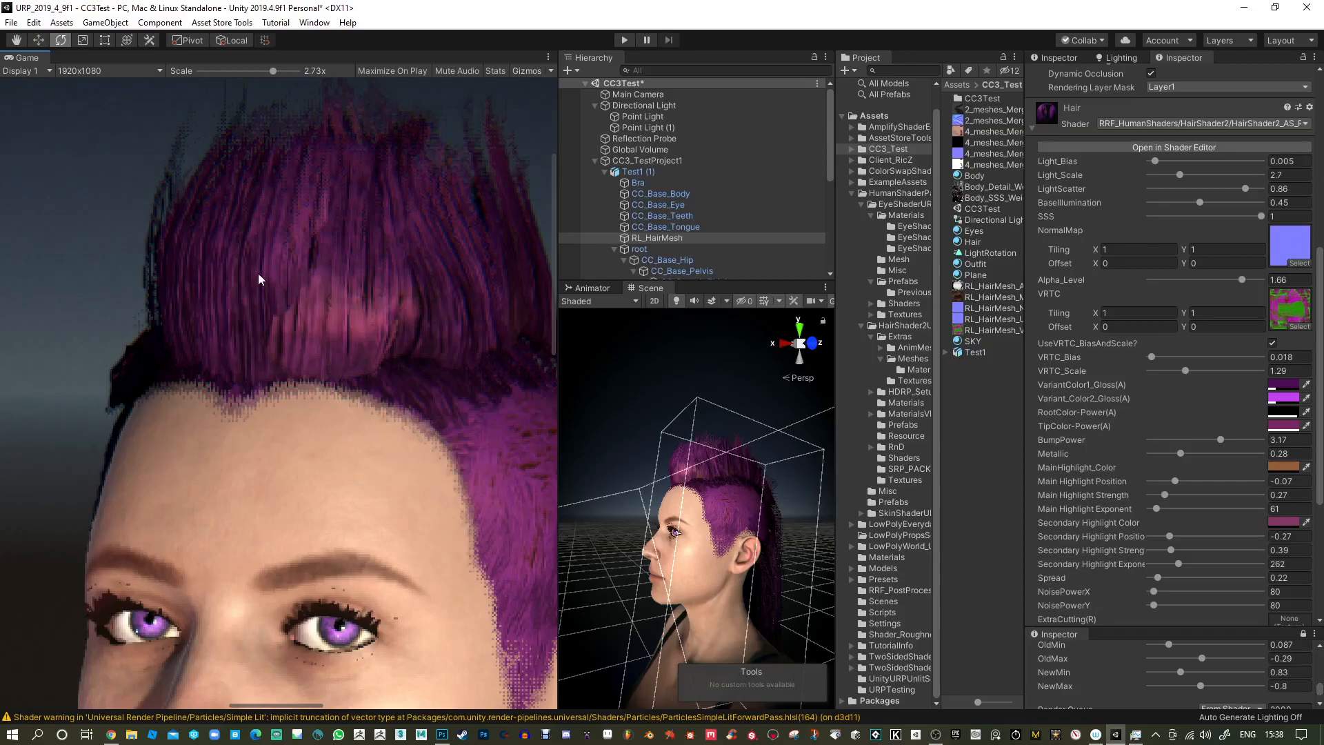
scroll(299, 305, "down", 7)
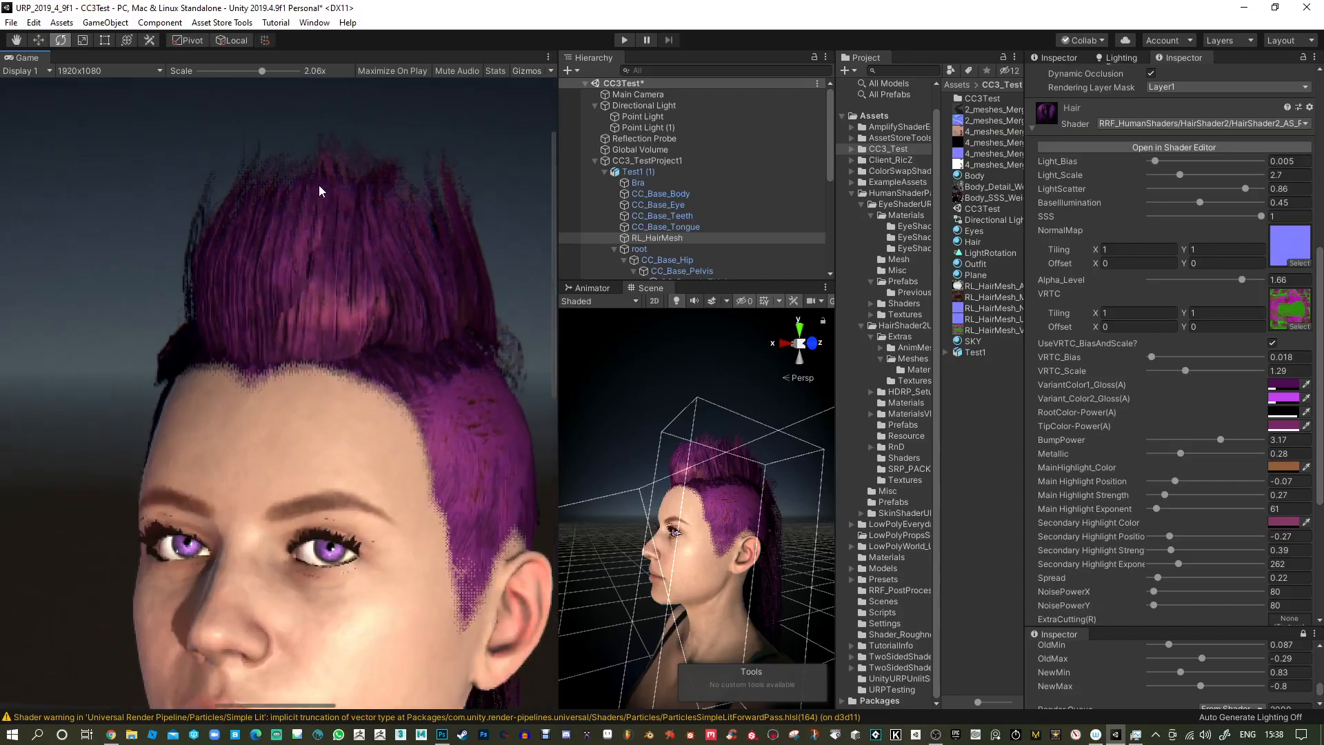
scroll(321, 206, "down", 12)
left_click_drag(243, 71, 236, 69)
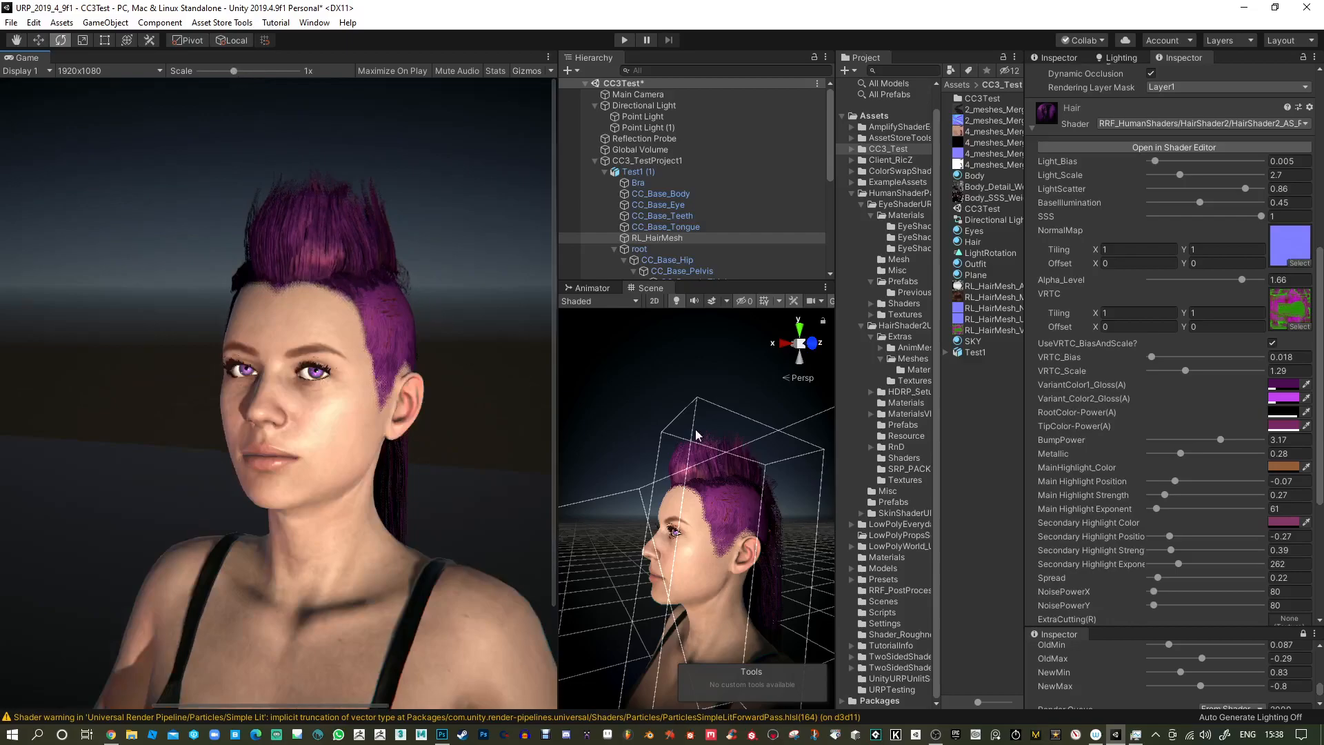
Rotate the CC3_TestProject1 character to 108 on the Y axis, turning its back toward the camera.
left_click(652, 160)
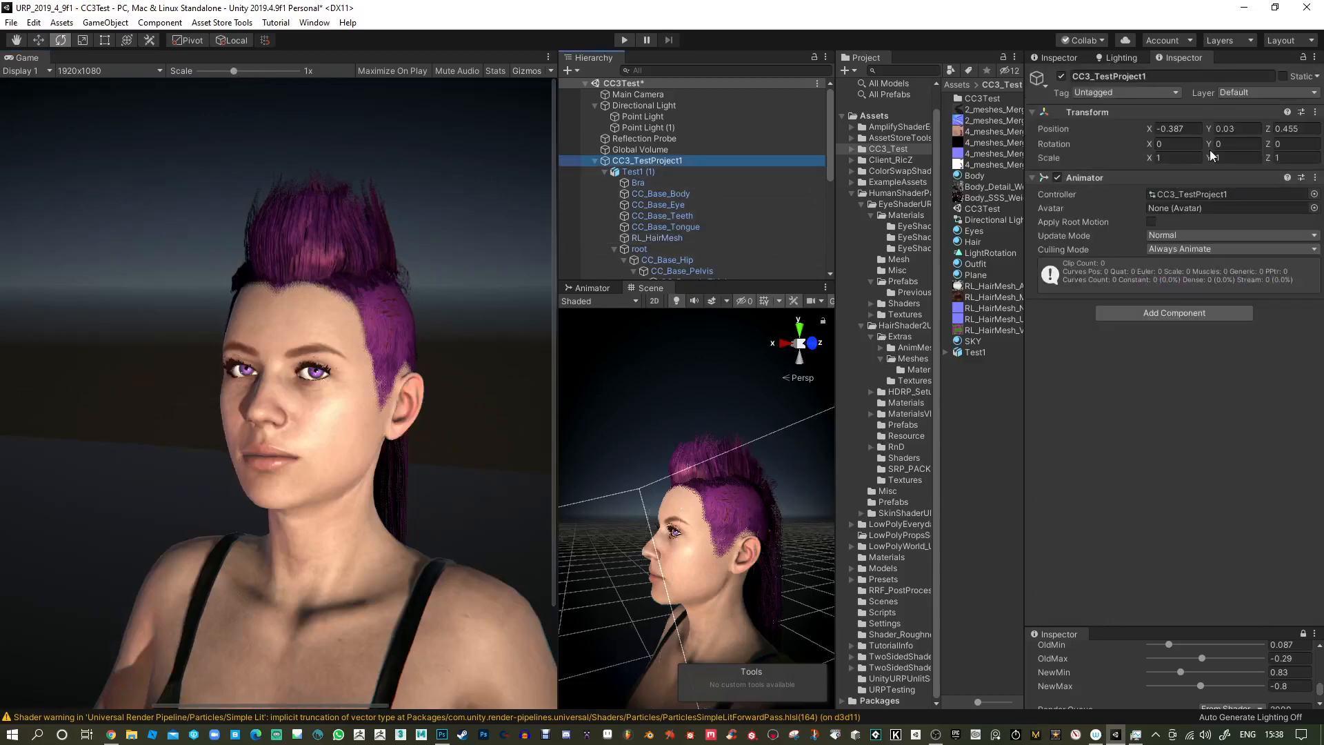
left_click_drag(1211, 150, 1267, 163)
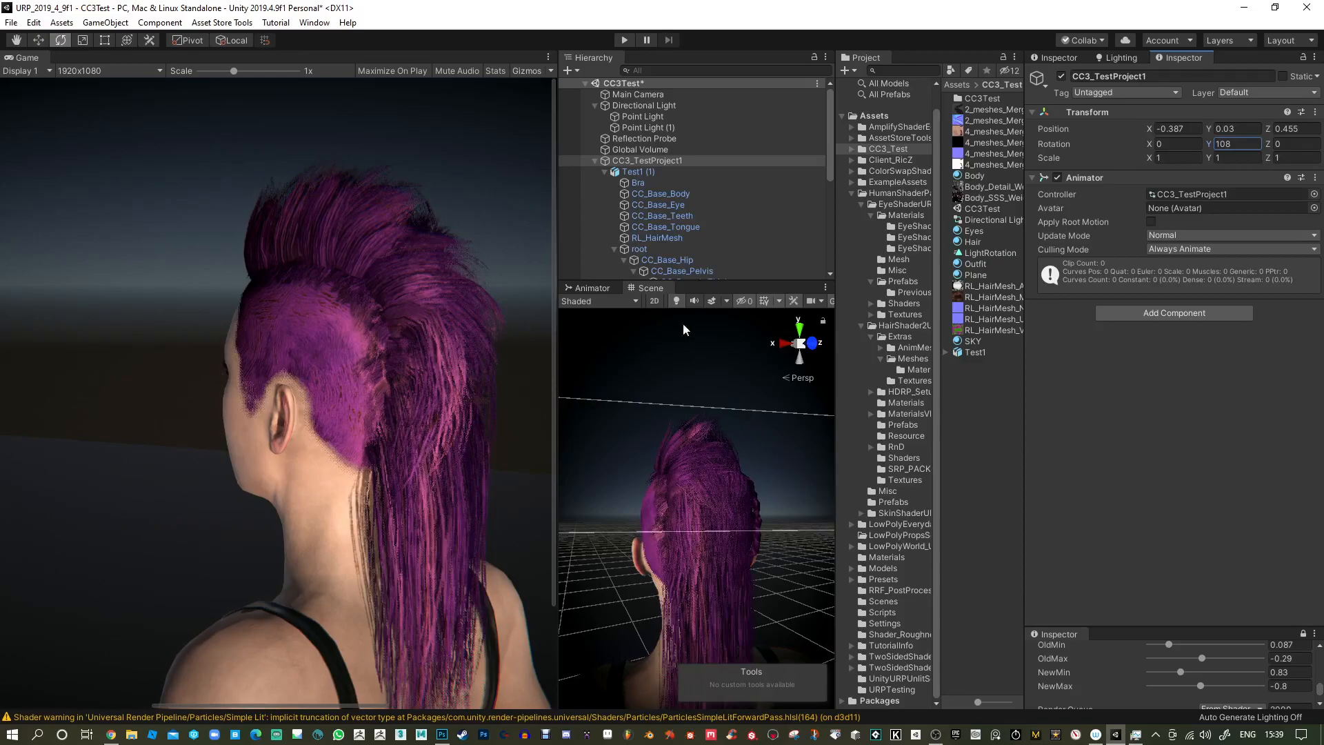
Set the Hair material's AlphaClipThreshold to 0.303 and DitherAmount to 0.45, and fine-tune FakeOccAdj.
left_click(975, 242)
scroll(1132, 400, "down", 10)
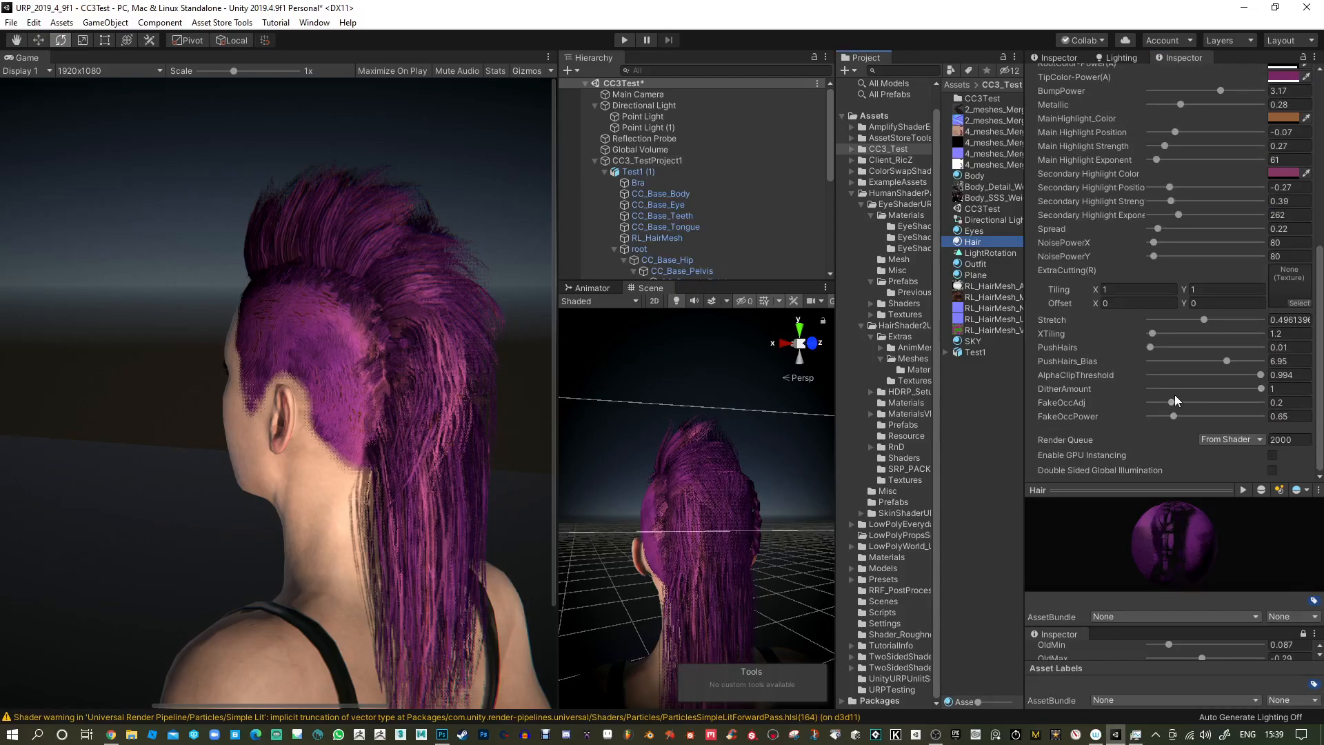
left_click_drag(1260, 389, 1201, 408)
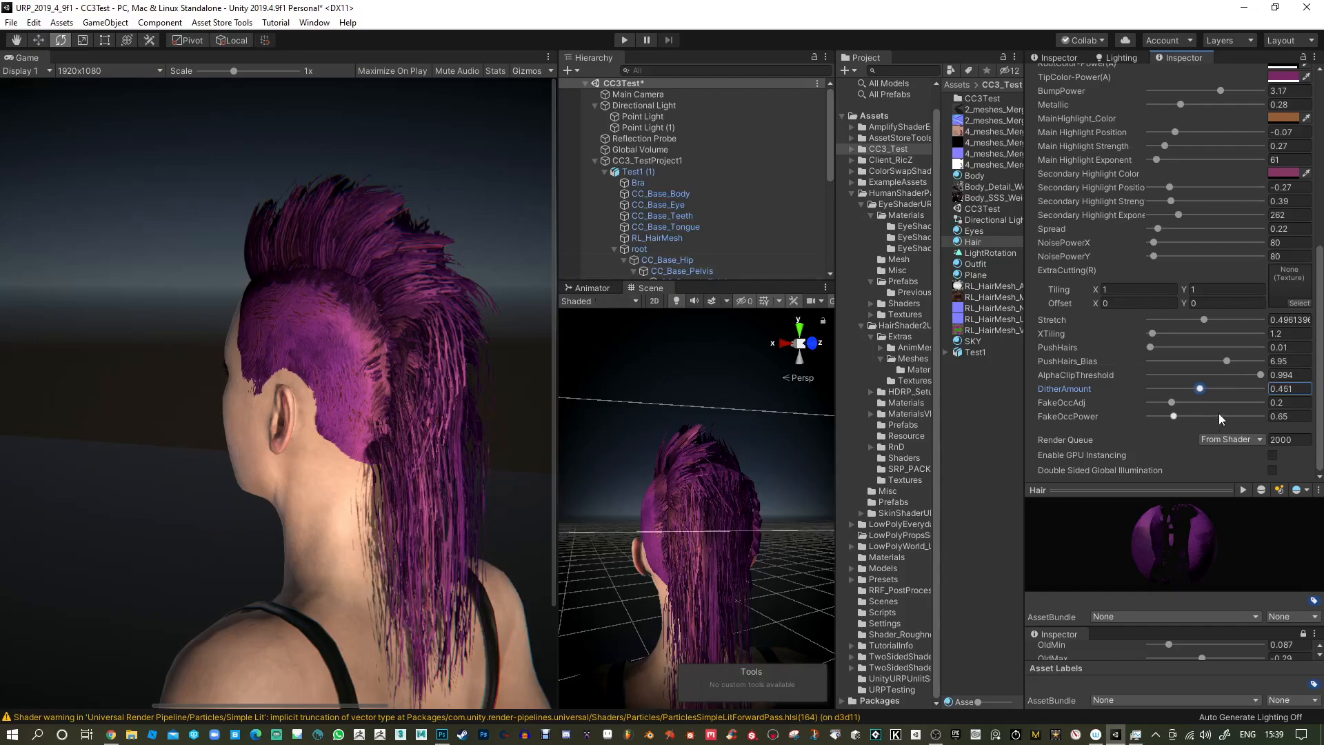
left_click_drag(1259, 375, 1186, 376)
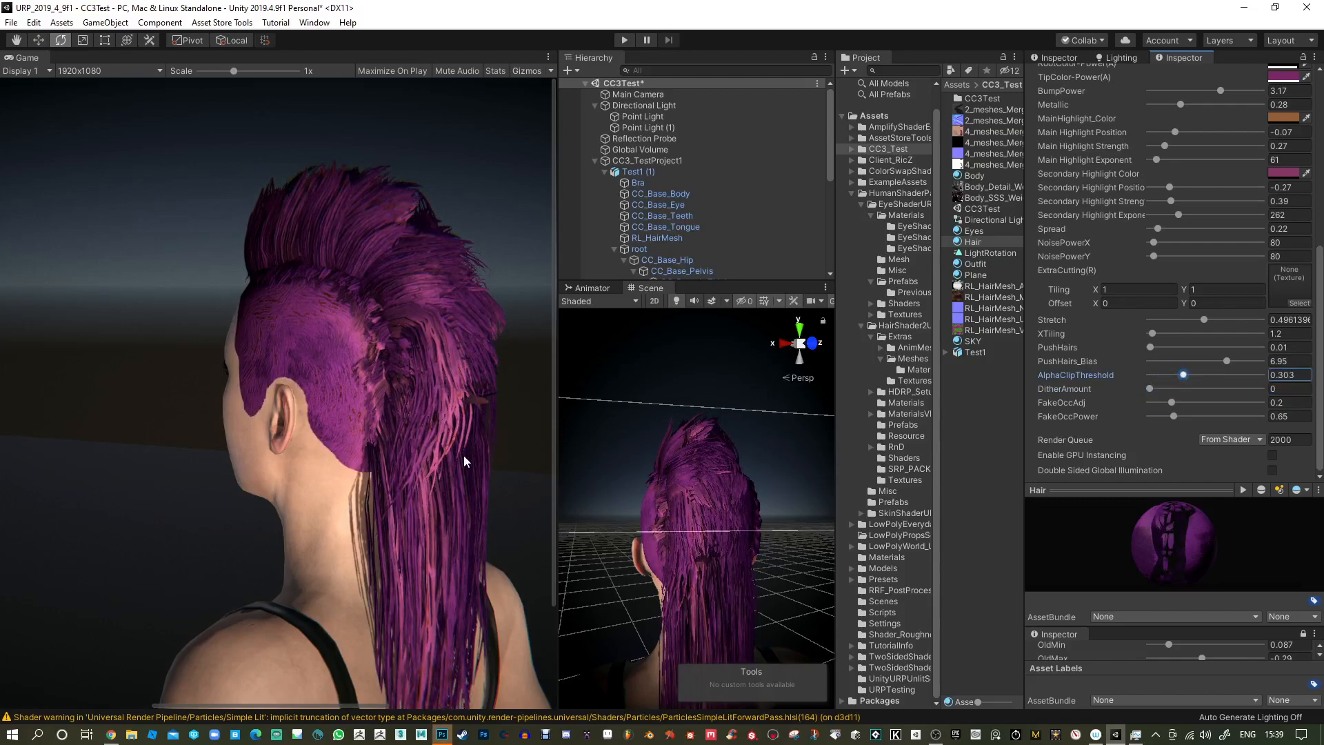
left_click_drag(1150, 388, 1200, 402)
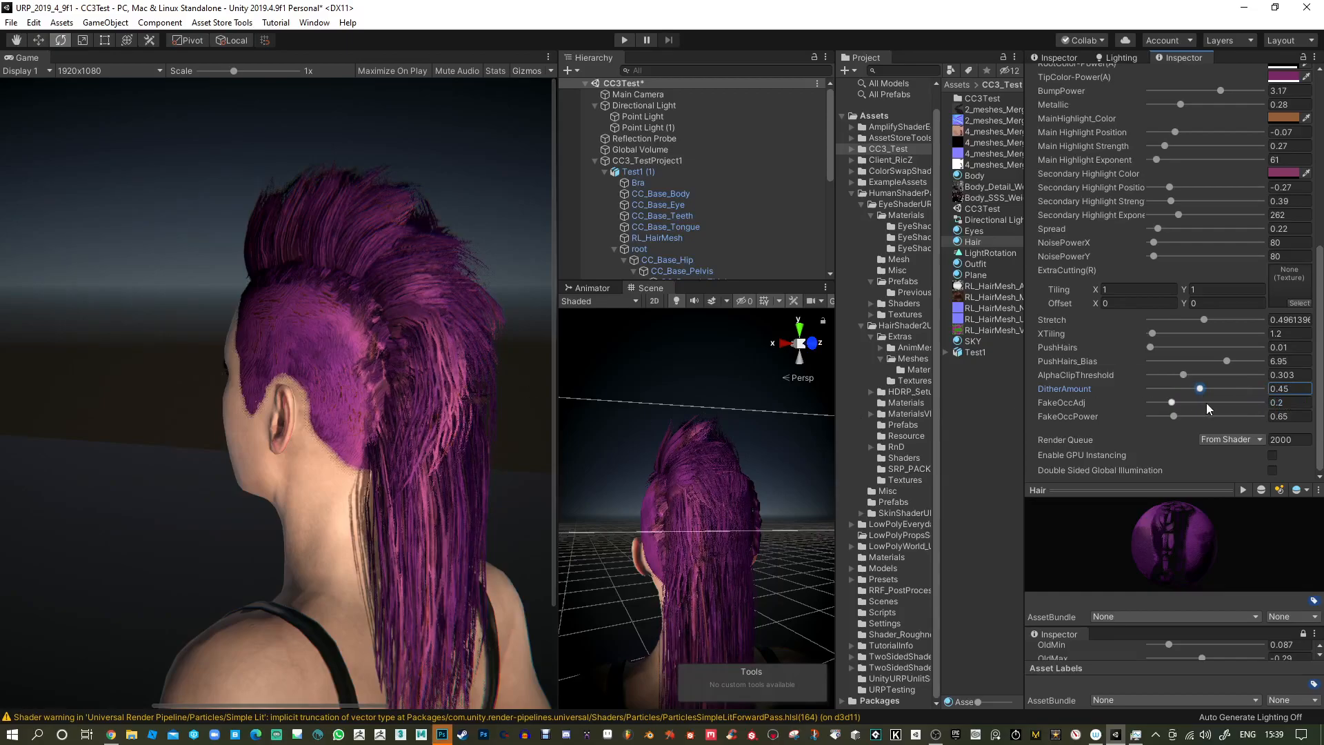
mouse_move(1172, 402)
left_mouse_down()
mouse_move(1149, 415)
mouse_move(1194, 414)
mouse_move(1167, 416)
mouse_move(1164, 402)
left_mouse_up()
Locate the texture assigned to the Hair material's VRTC slot and open RL_HairMesh_VRTC's import settings.
scroll(1170, 278, "up", 3)
scroll(1170, 278, "up", 5)
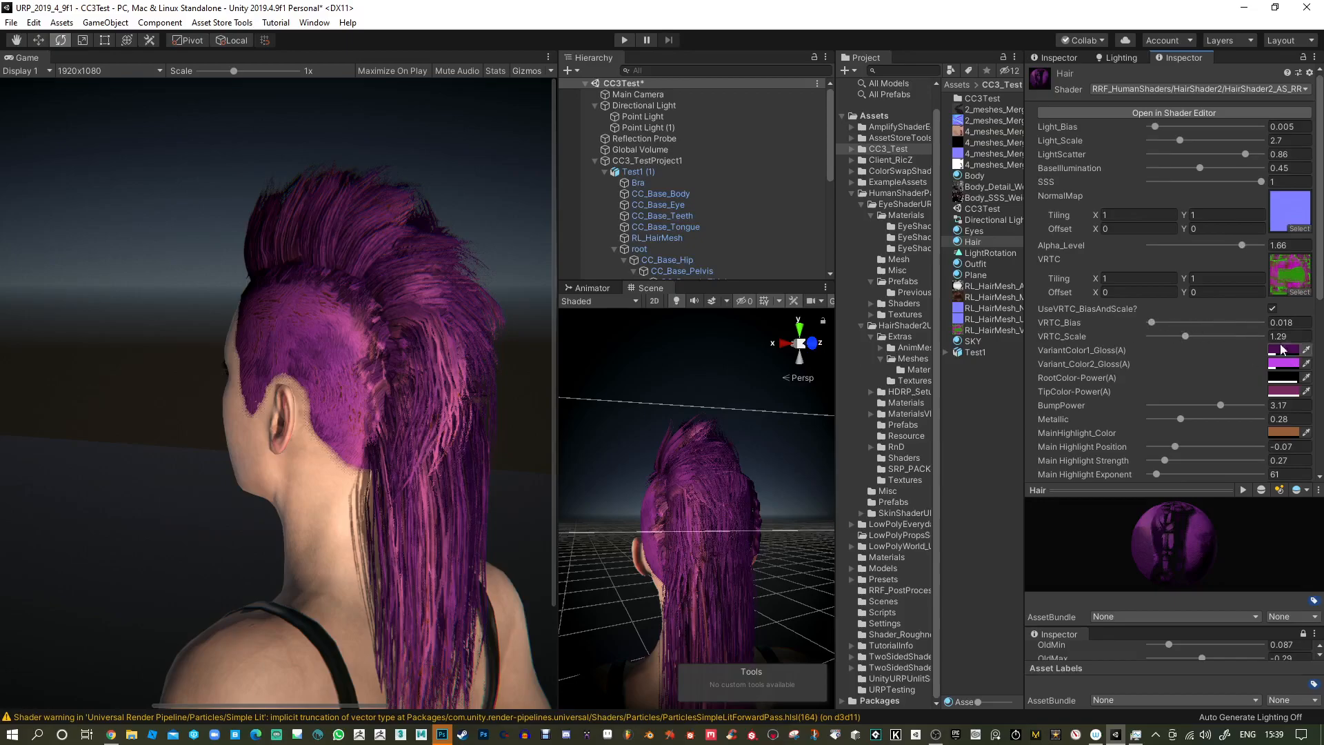
left_click(1290, 274)
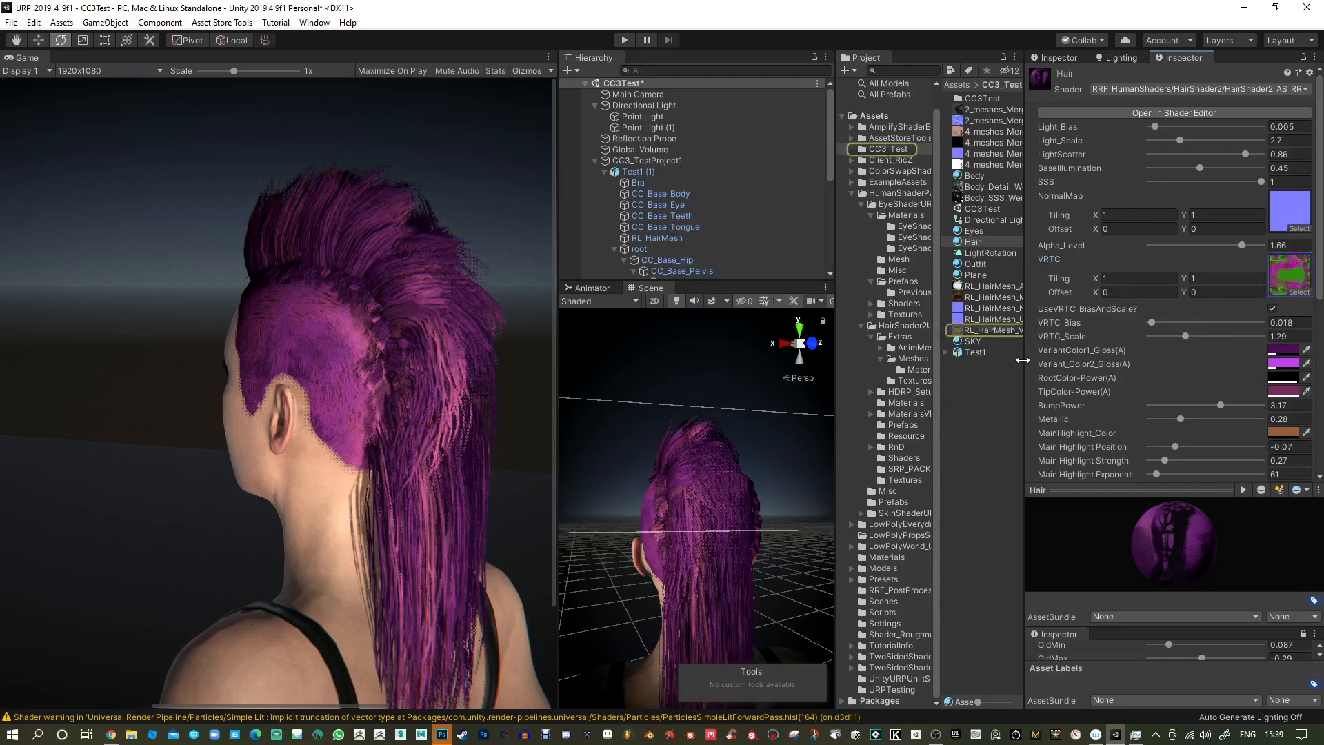
left_click_drag(1025, 366, 1066, 364)
left_click(1011, 330)
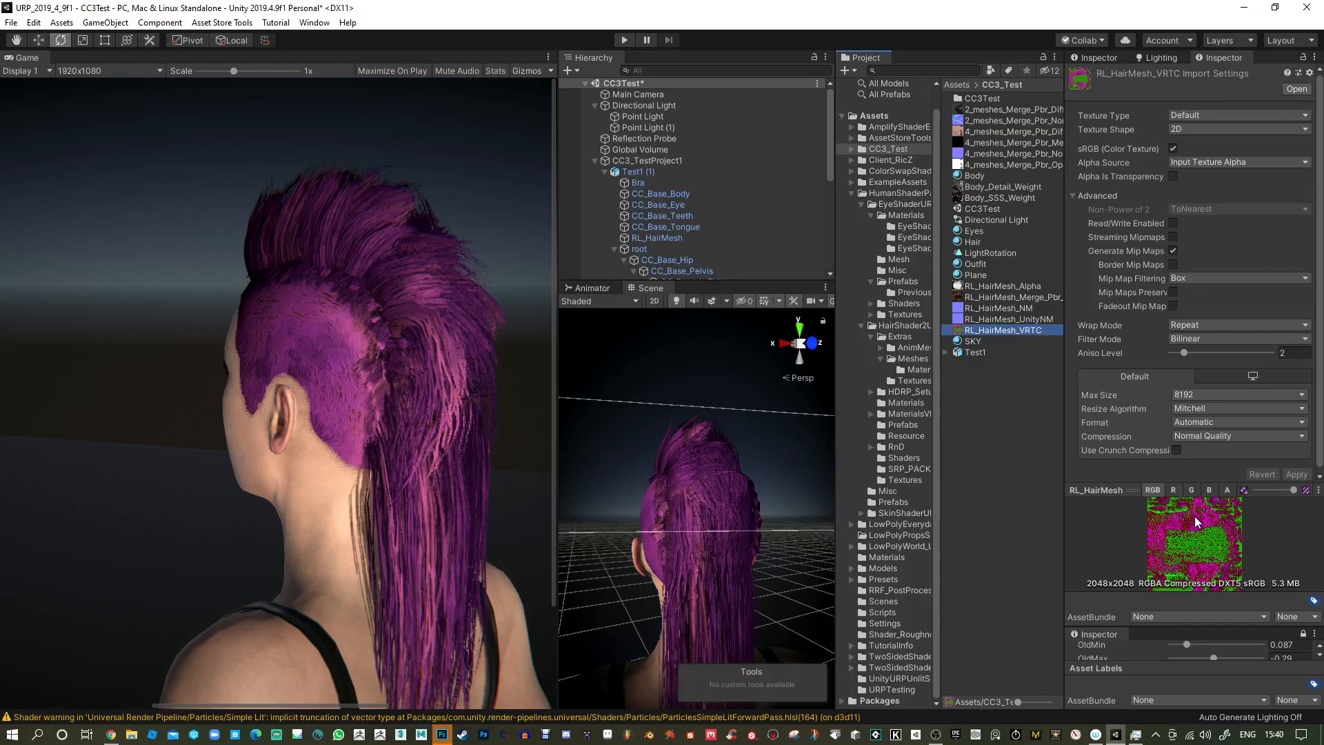
Preview the red, green, blue and alpha channels of the RL_HairMesh_VRTC texture one at a time.
left_click(1173, 490)
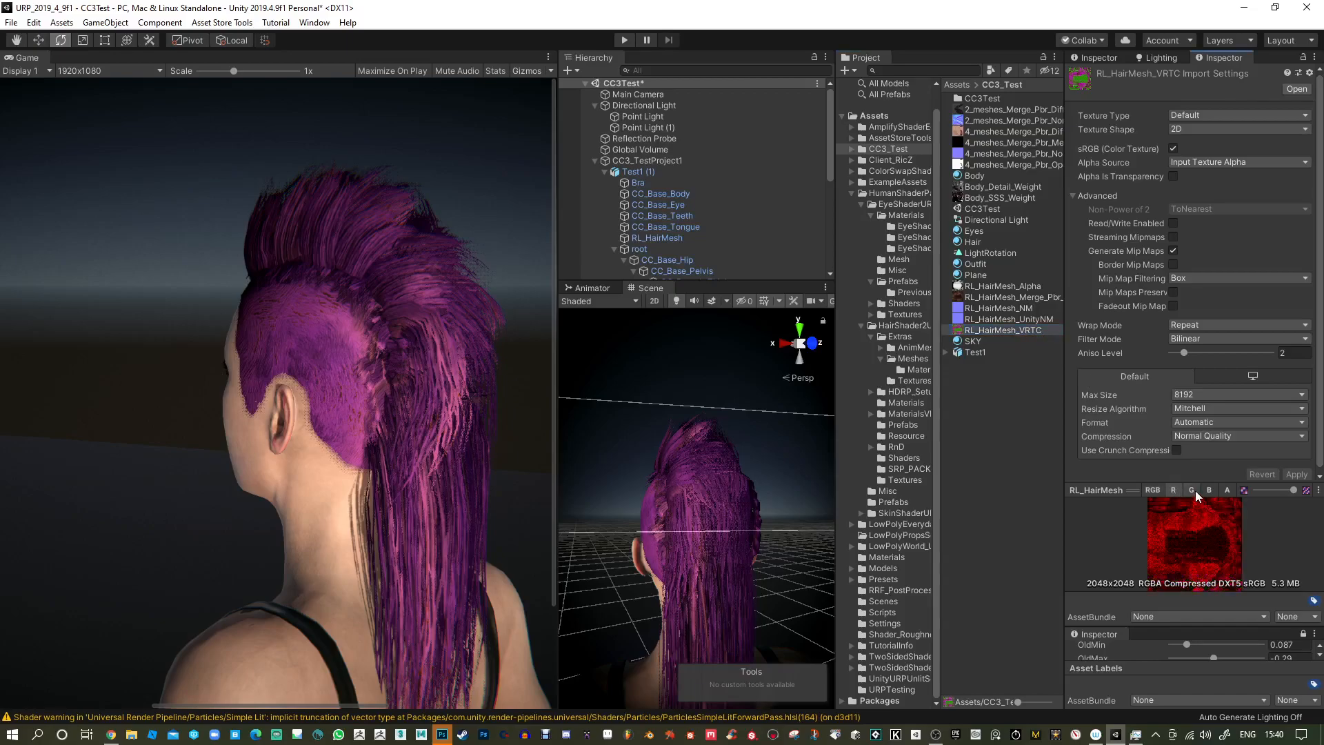
left_click(1192, 490)
left_click(1208, 489)
left_click(1227, 489)
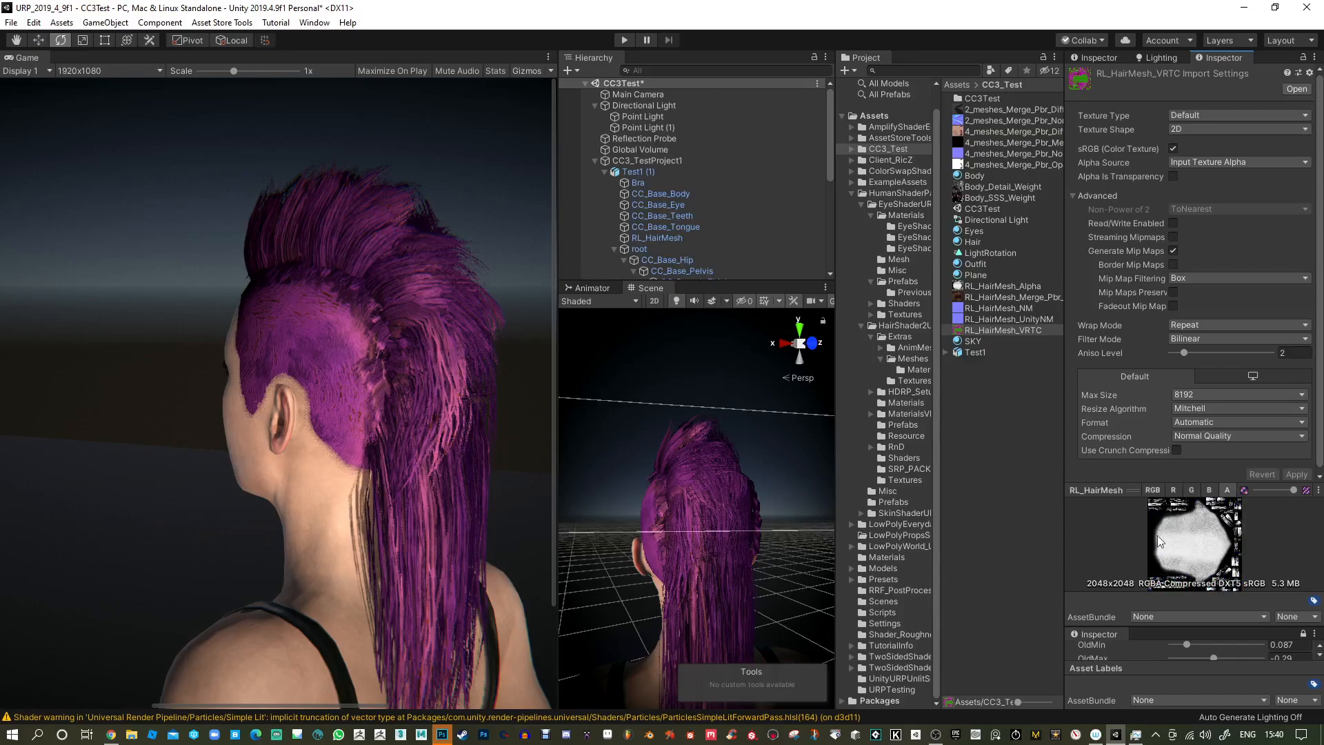
left_click(1209, 489)
left_click(1190, 490)
left_click(1173, 489)
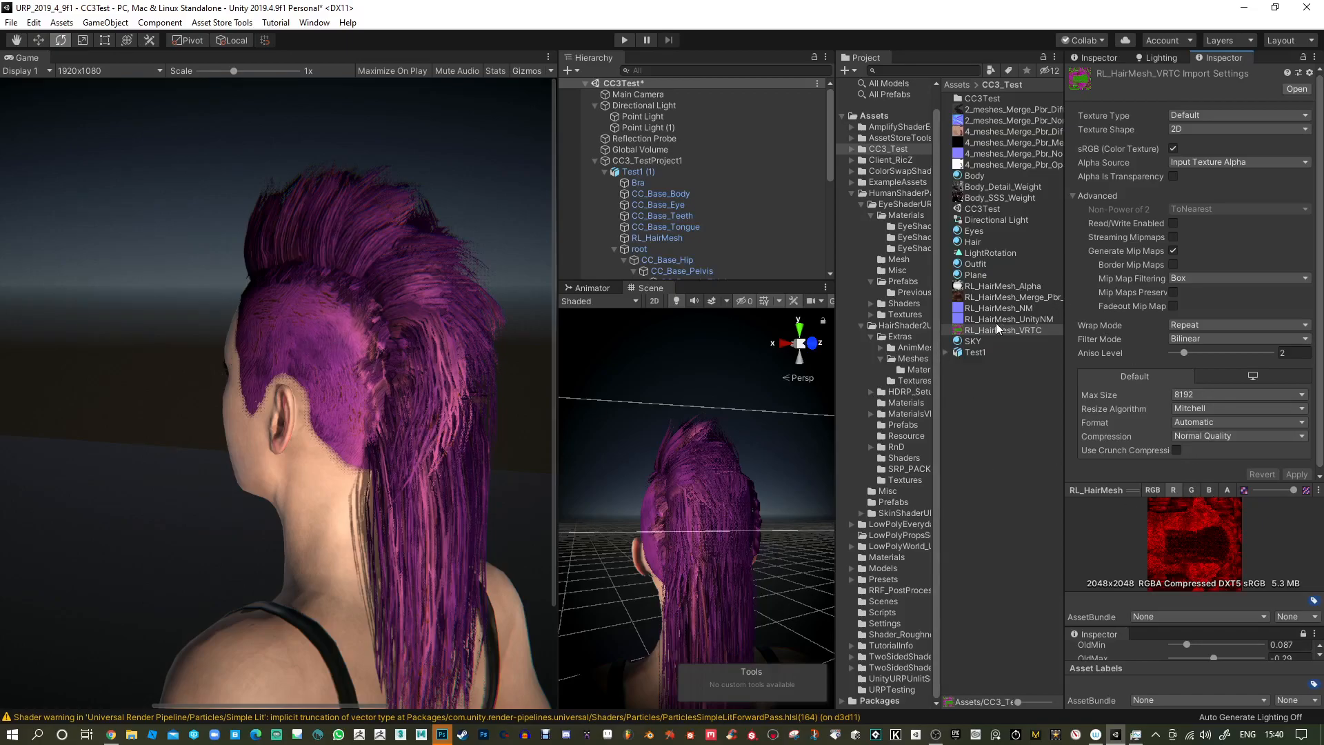
Change the Hair material's VariantColor1_Gloss to the dark orange-red 8C2201.
left_click(972, 242)
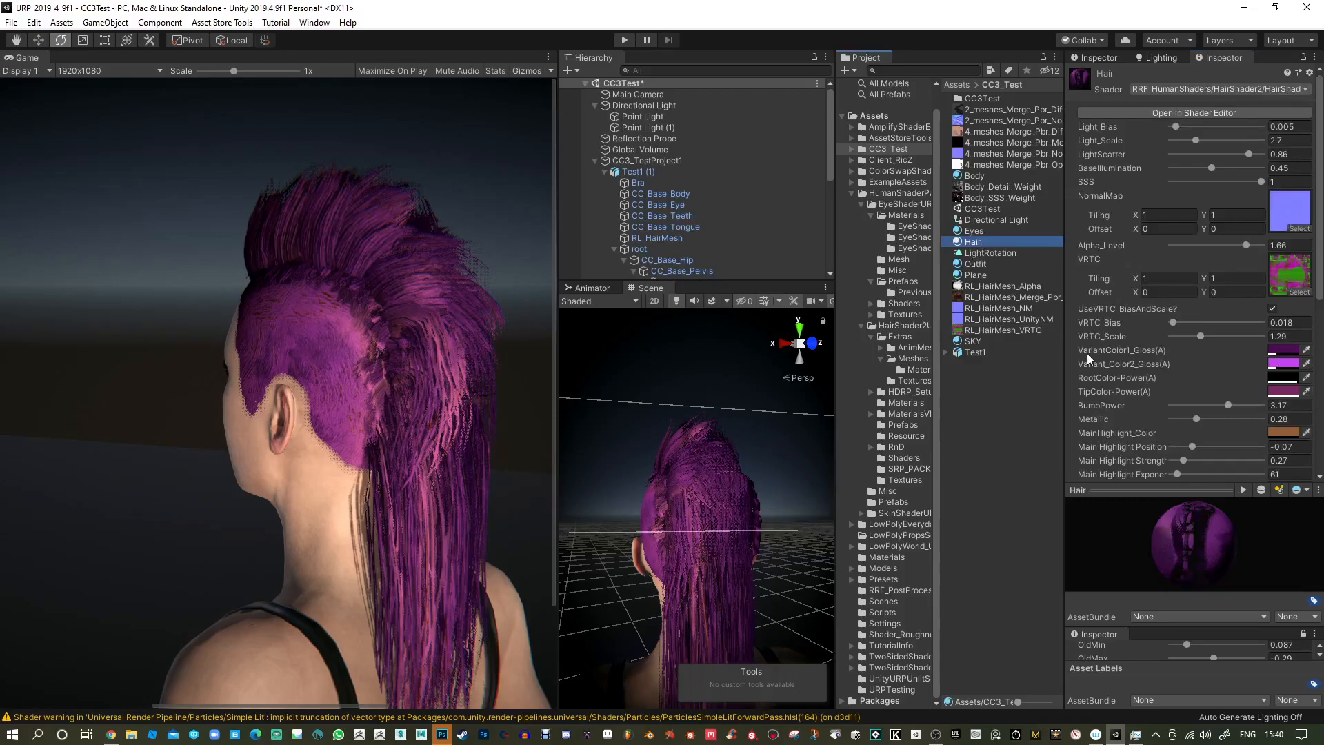
left_click(1283, 350)
mouse_move(1001, 452)
left_mouse_down()
mouse_move(1003, 466)
mouse_move(1041, 417)
mouse_move(1013, 403)
mouse_move(1013, 430)
left_mouse_up()
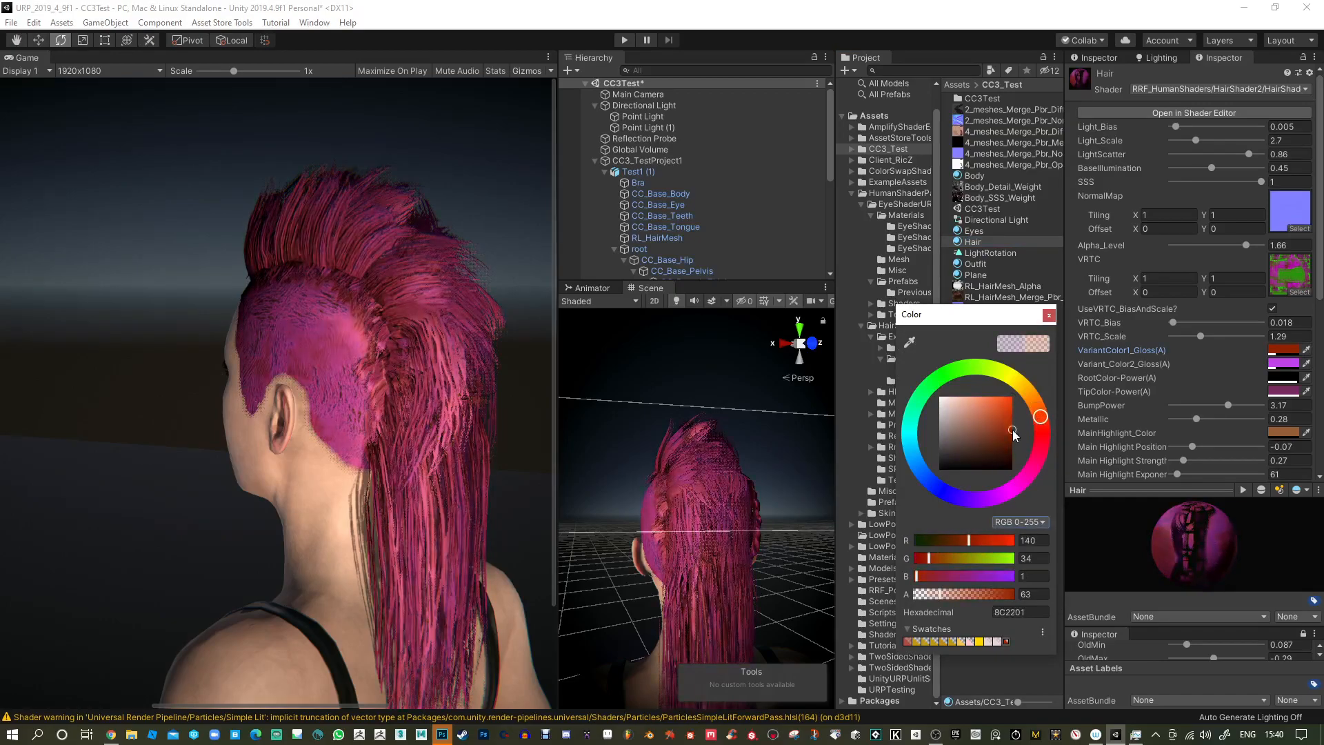
left_click(1048, 315)
Change the Hair material's Variant_Color2_Gloss to the yellow F1DE06.
left_click(1293, 364)
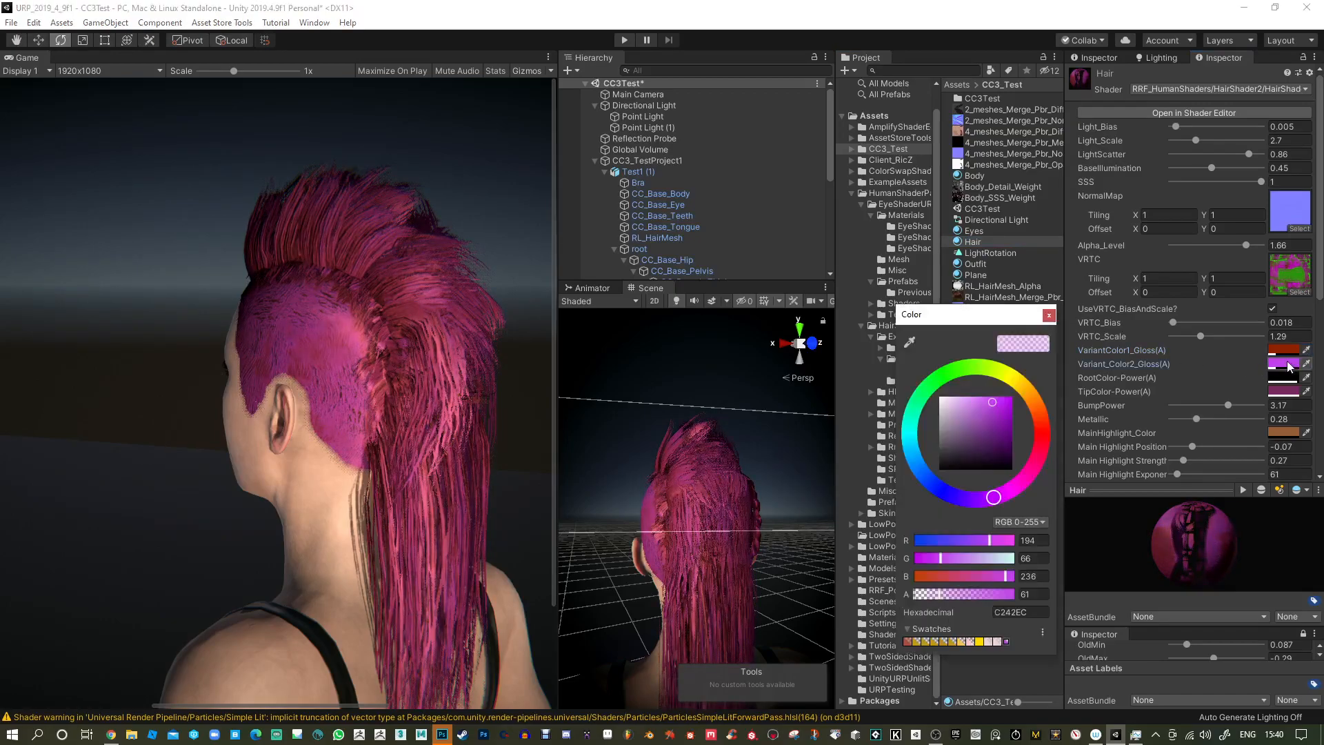
mouse_move(1027, 406)
left_mouse_down()
mouse_move(1013, 380)
mouse_move(1011, 400)
left_mouse_up()
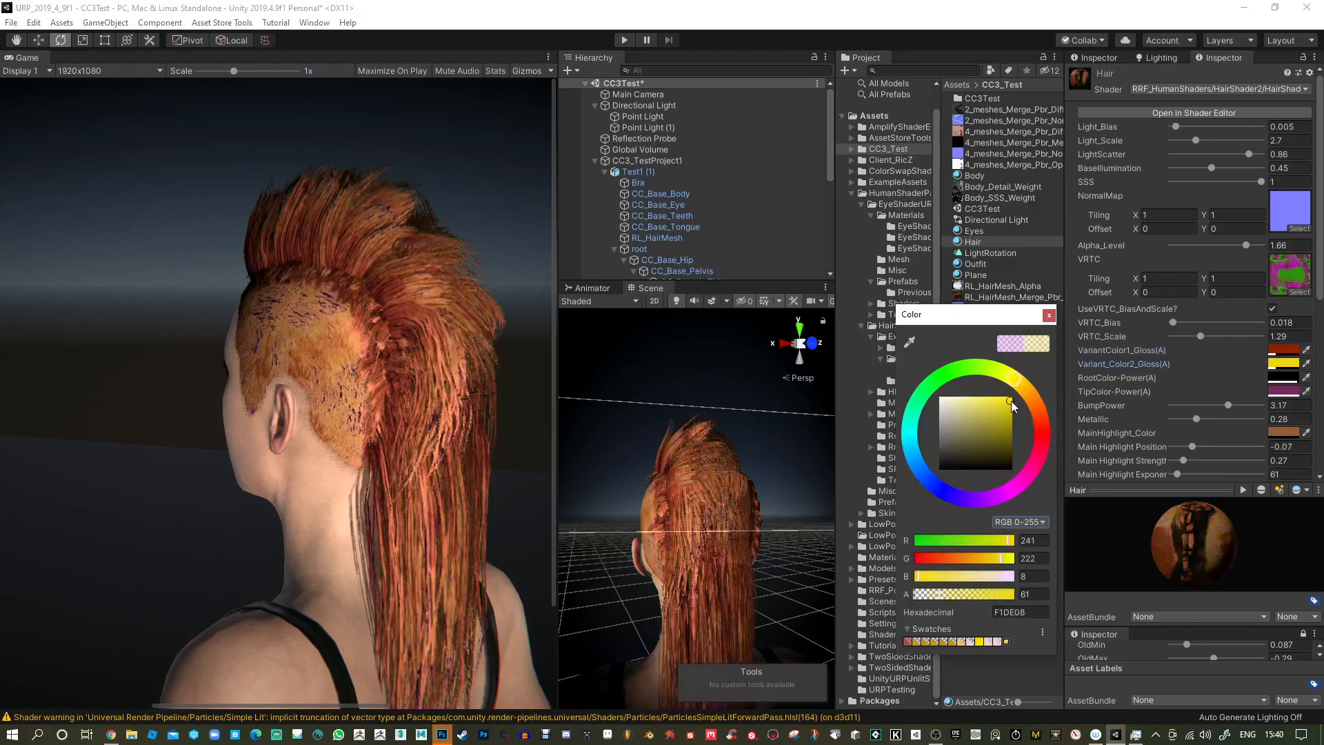
left_click(1048, 315)
Try adjusting the Hair material's RootColor-Power colour, ending on black.
left_click_drag(790, 575, 710, 570, "alt")
left_click(1276, 379)
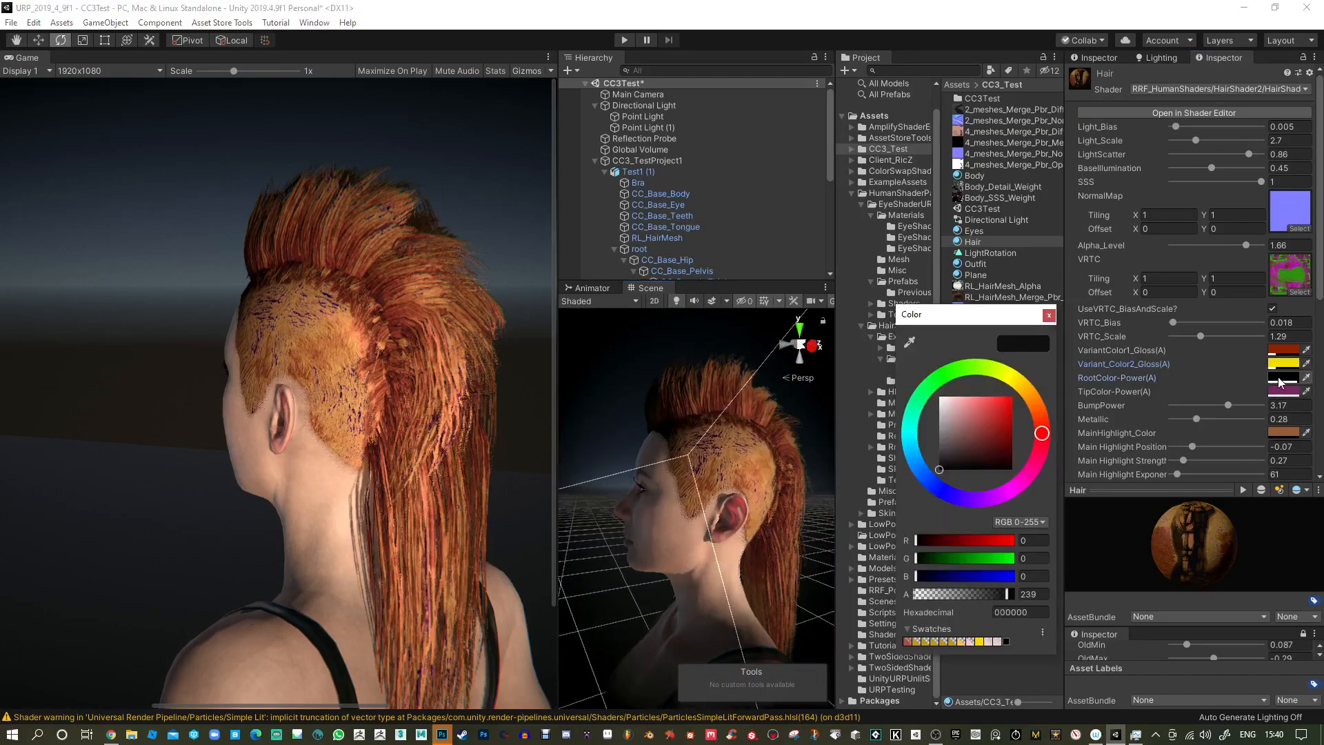
left_click_drag(1017, 461, 1017, 473)
left_click(1049, 315)
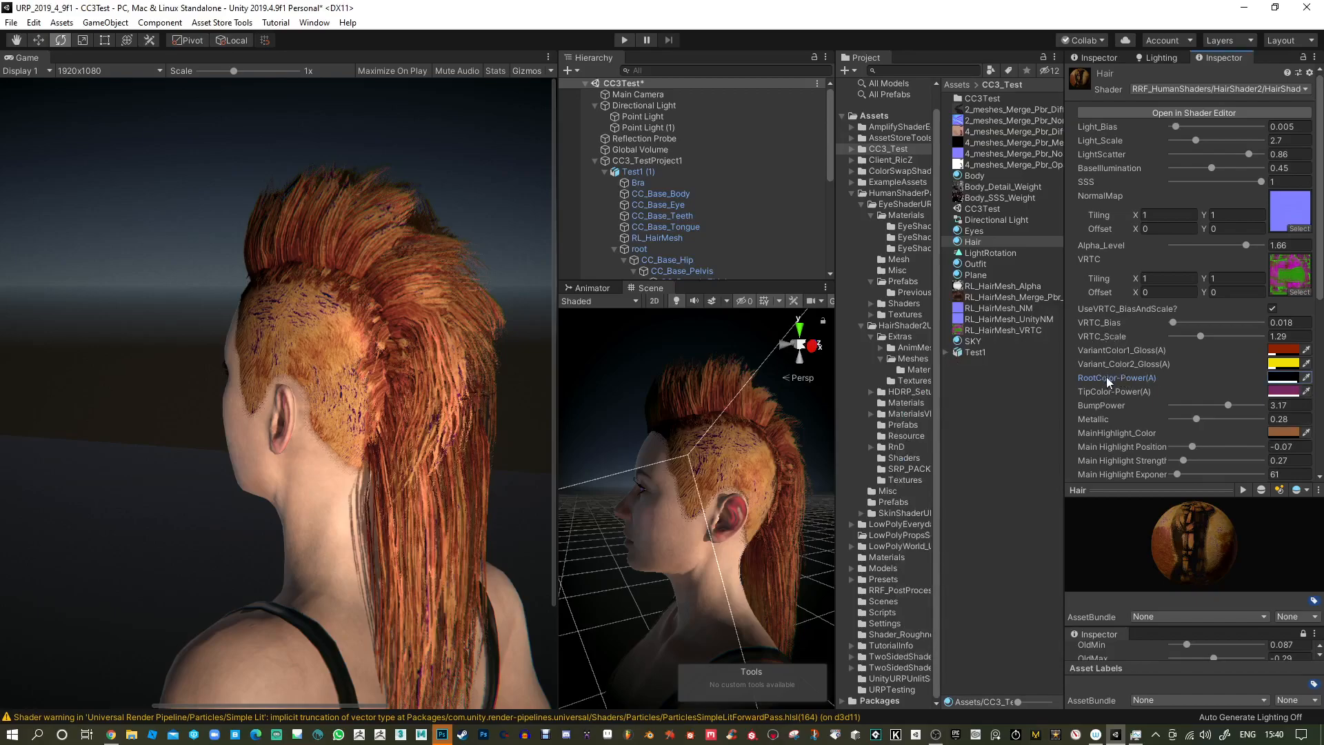
Set the Hair material's TipColor-Power to the light tan DEB990 and adjust its alpha power.
left_click(1279, 393)
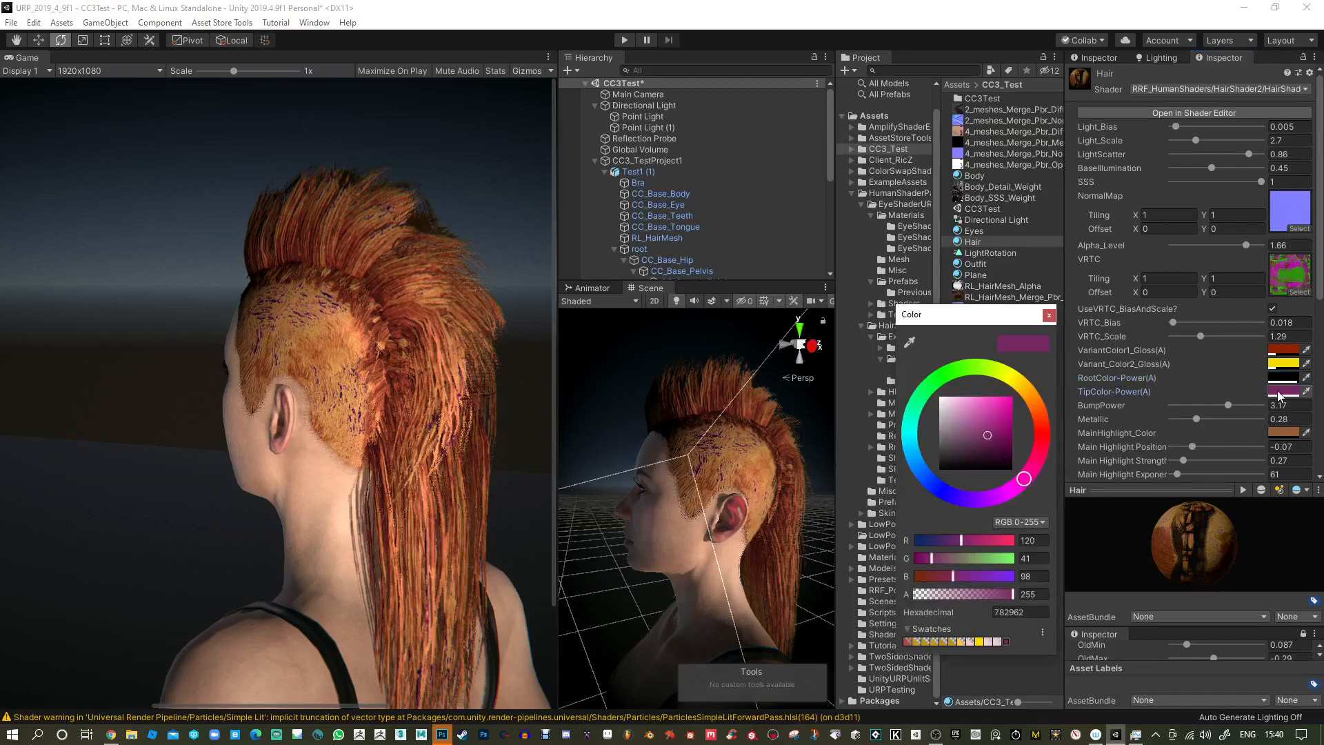
left_click(949, 487)
mouse_move(978, 461)
left_mouse_down()
mouse_move(1007, 404)
mouse_move(931, 399)
mouse_move(947, 413)
mouse_move(982, 396)
mouse_move(965, 405)
left_mouse_up()
left_click(1033, 402)
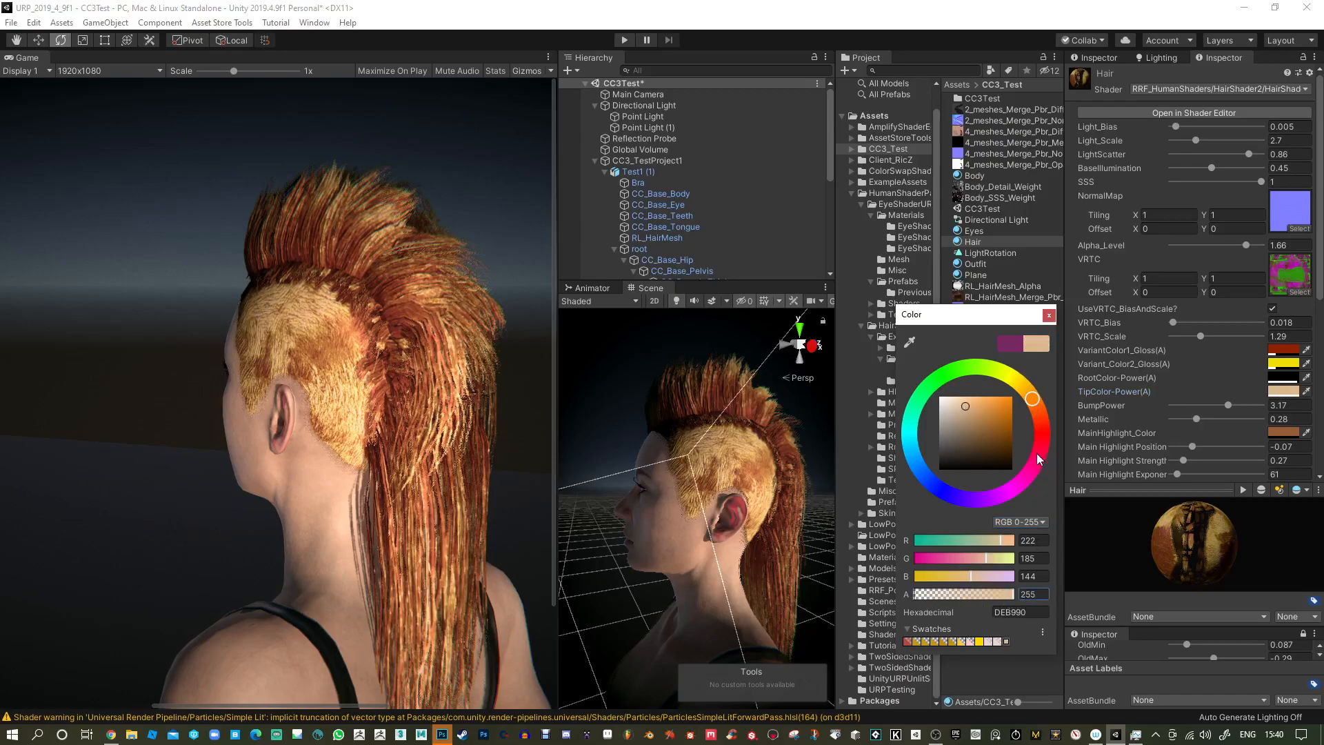
left_click_drag(999, 593, 953, 599)
left_click(1050, 315)
Shift Variant_Color2_Gloss to the orange-yellow F1B406 and raise its gloss alpha.
left_click(1292, 365)
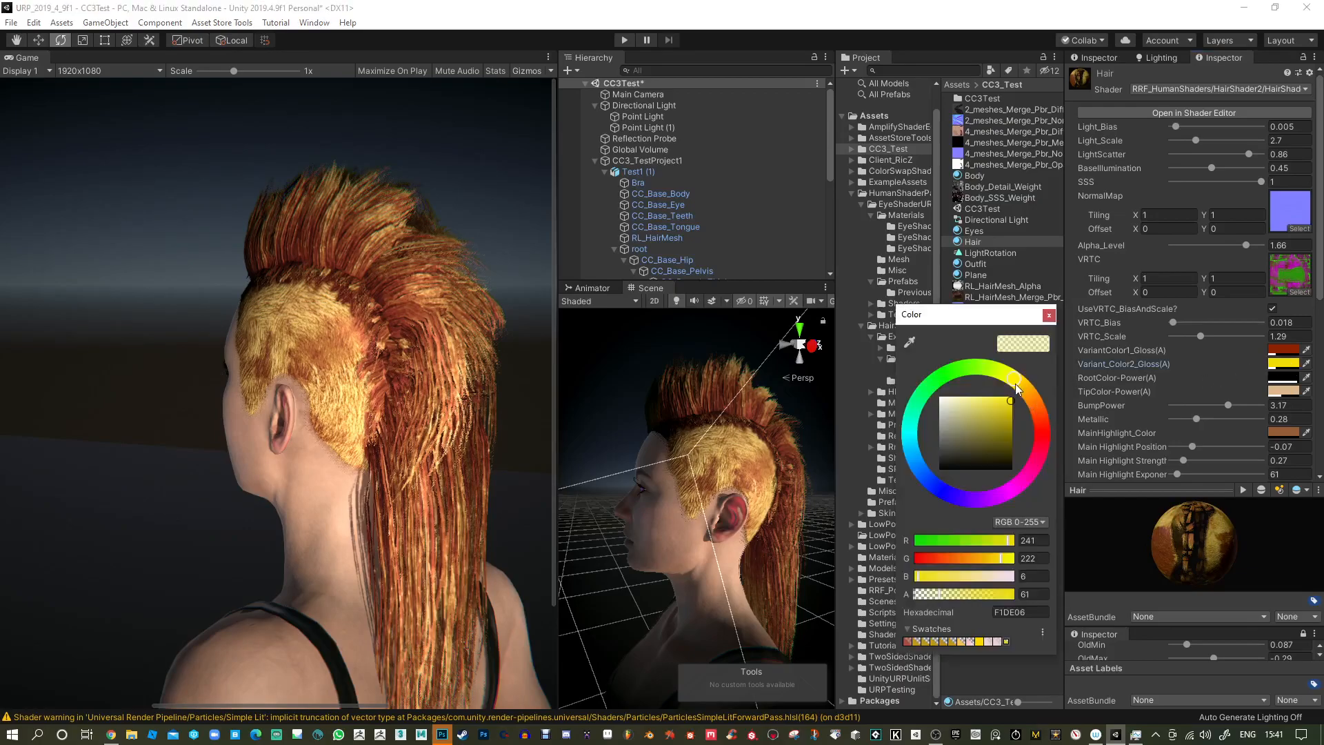
left_click_drag(1026, 383, 1022, 387)
mouse_move(986, 597)
left_mouse_down()
mouse_move(965, 598)
mouse_move(1009, 594)
mouse_move(930, 597)
mouse_move(1011, 598)
left_mouse_up()
left_click(1049, 316)
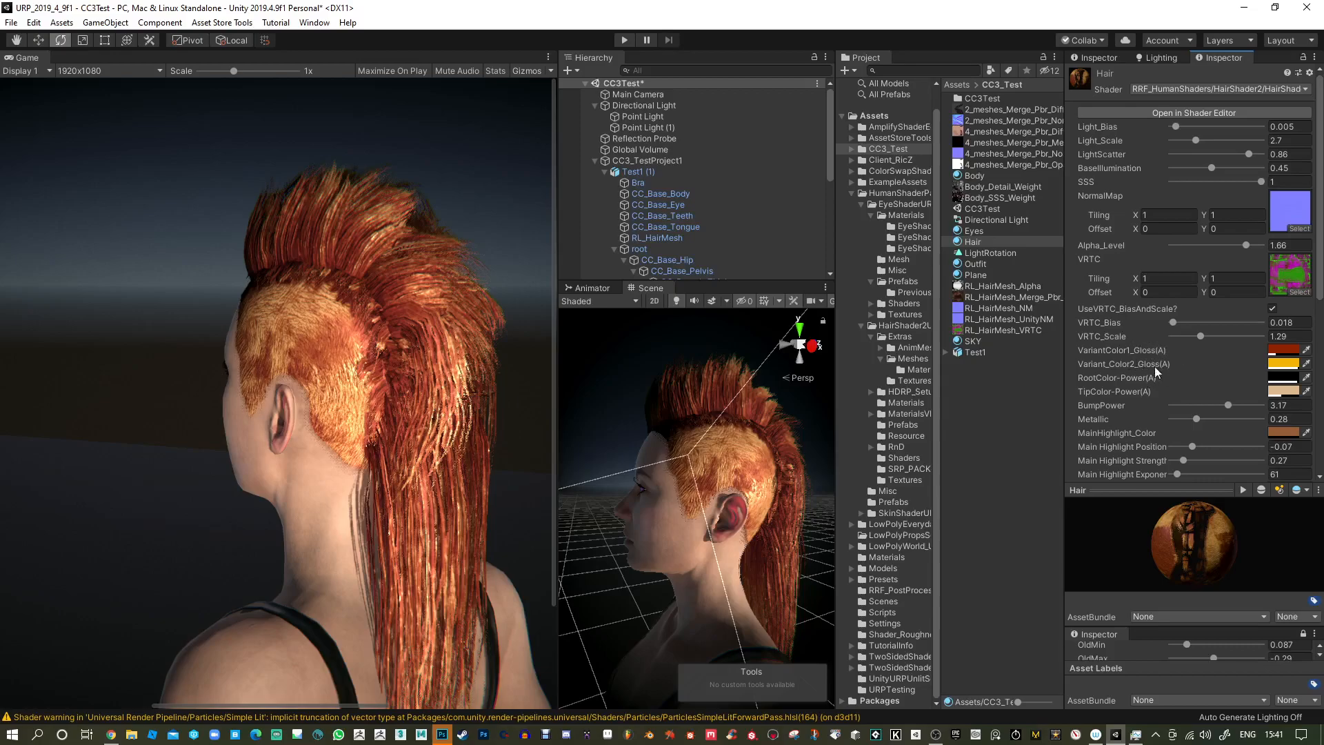
Adjust the root colour's alpha power, then set BumpPower to 1.89 and Metallic to 0.432.
left_click(1283, 377)
mouse_move(996, 595)
left_mouse_down()
mouse_move(932, 594)
mouse_move(1005, 599)
left_mouse_up()
mouse_move(1227, 404)
left_mouse_down()
mouse_move(1247, 409)
mouse_move(1210, 408)
mouse_move(1252, 409)
mouse_move(1181, 414)
mouse_move(1256, 421)
mouse_move(1210, 423)
left_mouse_up()
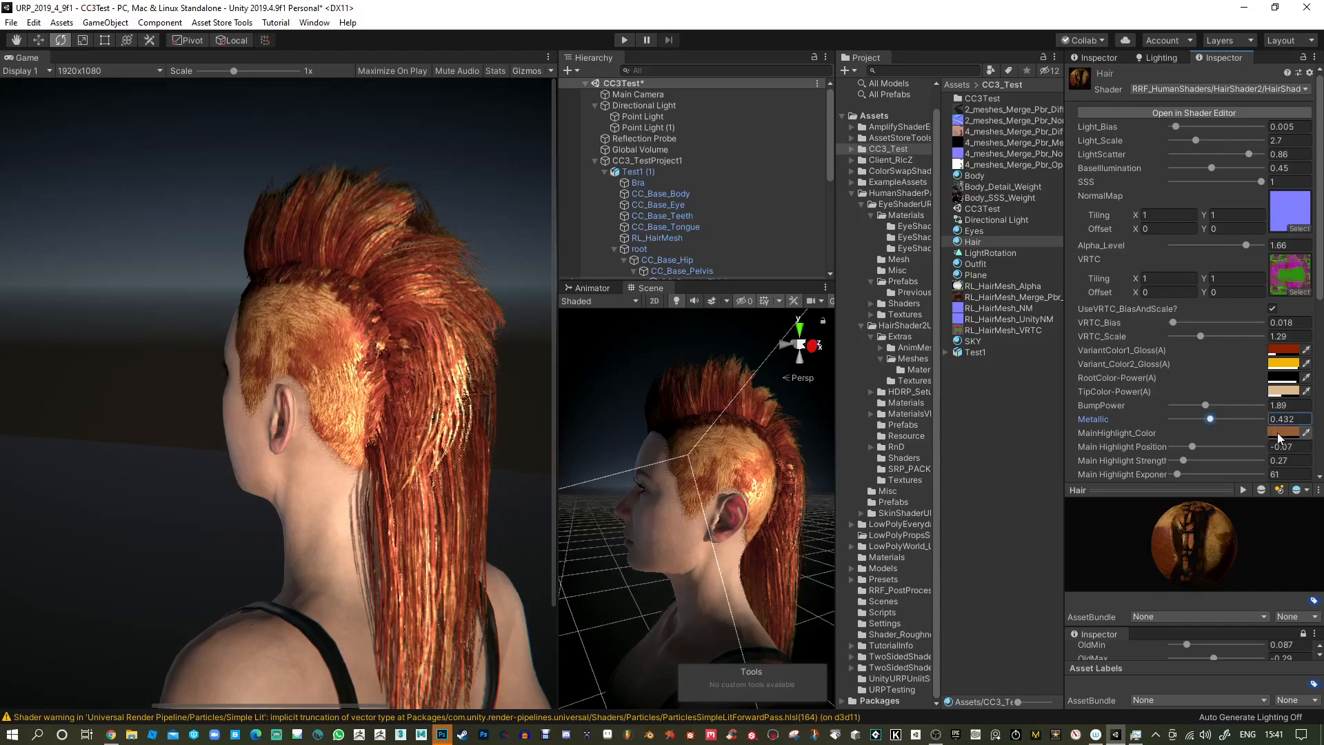
Check the hair's gloss from the side of the head and lower Variant_Color2_Gloss's alpha to 20.
left_click_drag(461, 409, 461, 380, "alt")
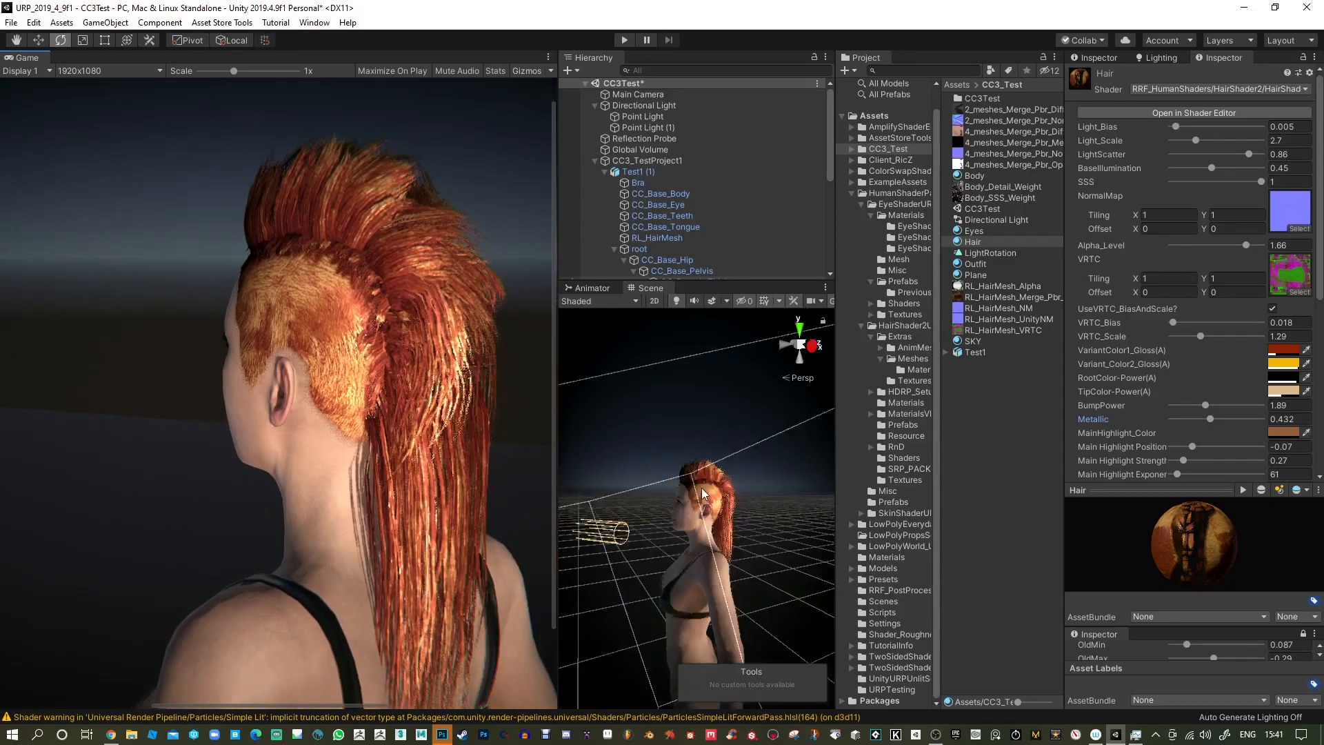
left_click_drag(729, 473, 781, 536, "alt")
right_click_drag(782, 535, 759, 476, "alt")
left_click_drag(759, 476, 756, 459, "alt")
middle_click_drag(756, 459, 757, 503, "alt")
right_click_drag(757, 503, 857, 614, "alt")
middle_click_drag(759, 591, 707, 467, "alt")
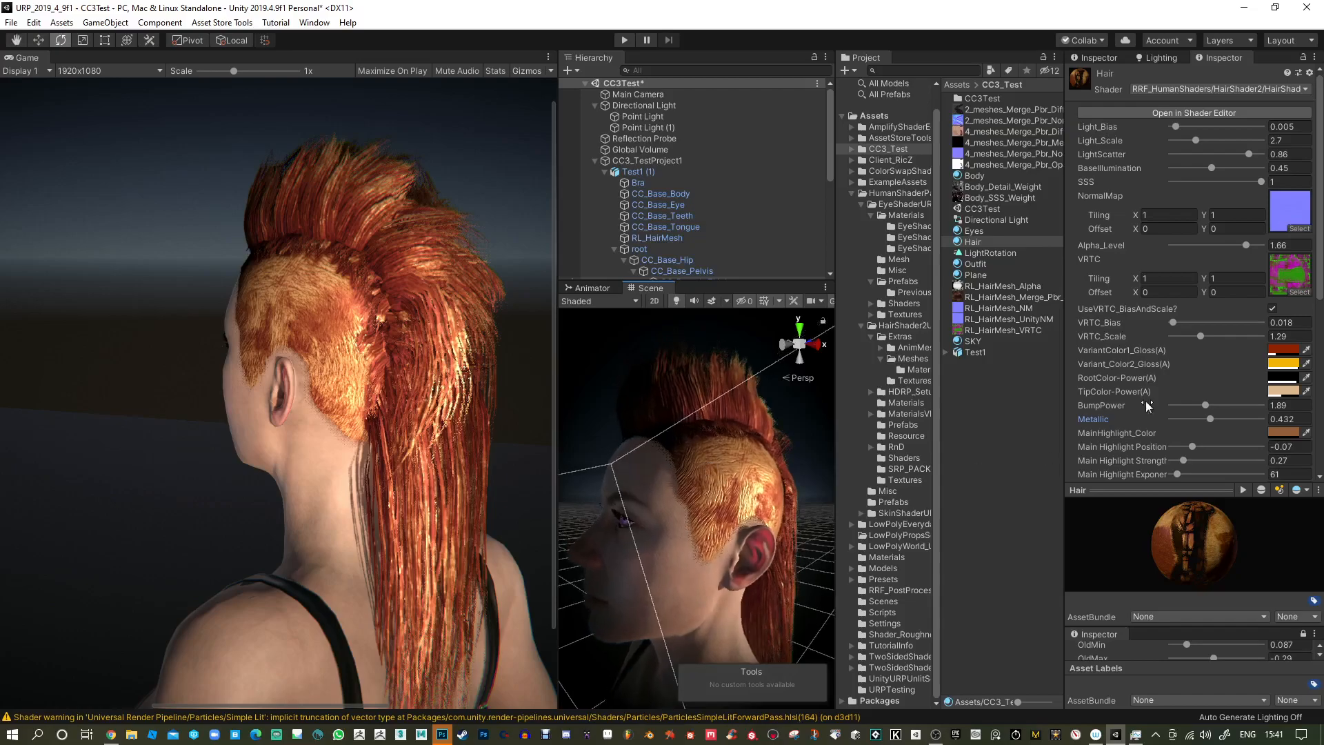
left_click(1282, 363)
left_click_drag(1000, 594, 919, 598)
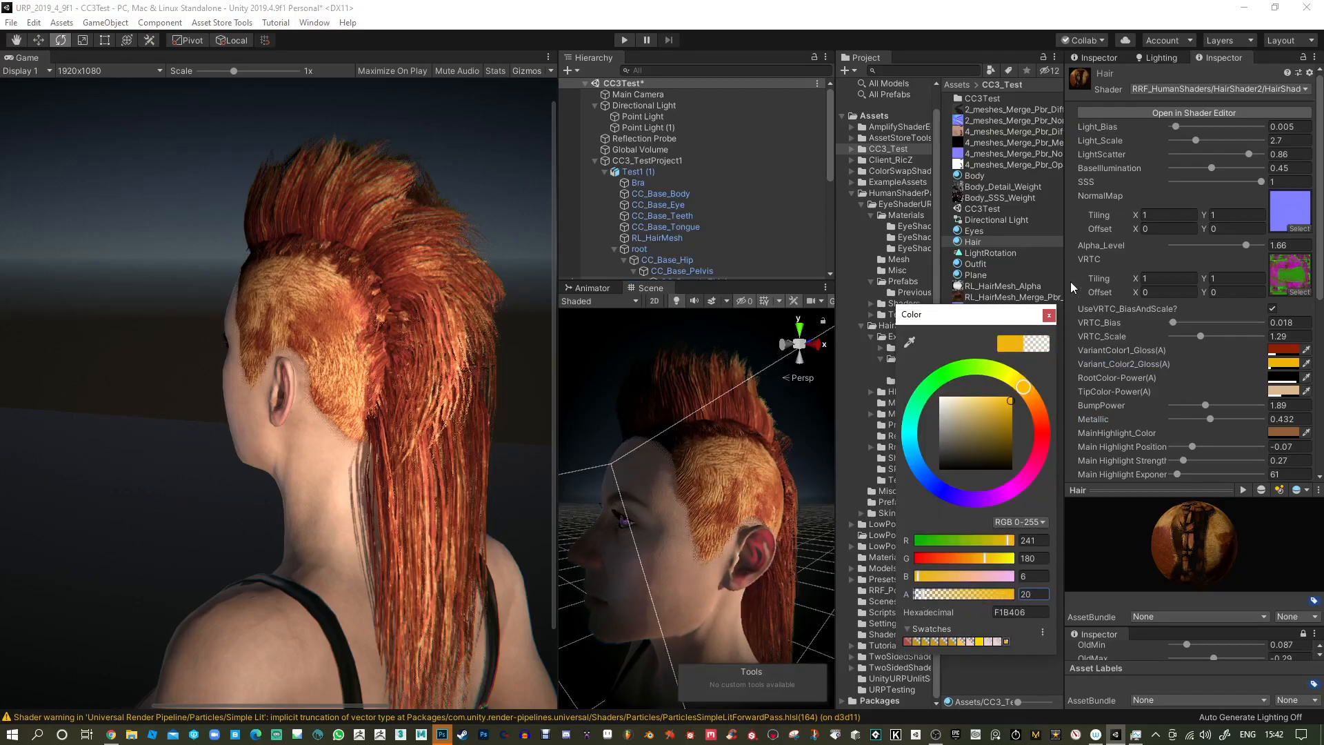
left_click(1049, 316)
Set the main highlight's position to 1.1, strength 1.7 and exponent 225, and the secondary highlight's to -0.48, 2 and 72.
scroll(1195, 374, "down", 4)
left_click_drag(1185, 339, 1221, 344)
mouse_move(1191, 390)
left_mouse_down()
mouse_move(1233, 390)
mouse_move(1187, 396)
mouse_move(1183, 378)
left_mouse_up()
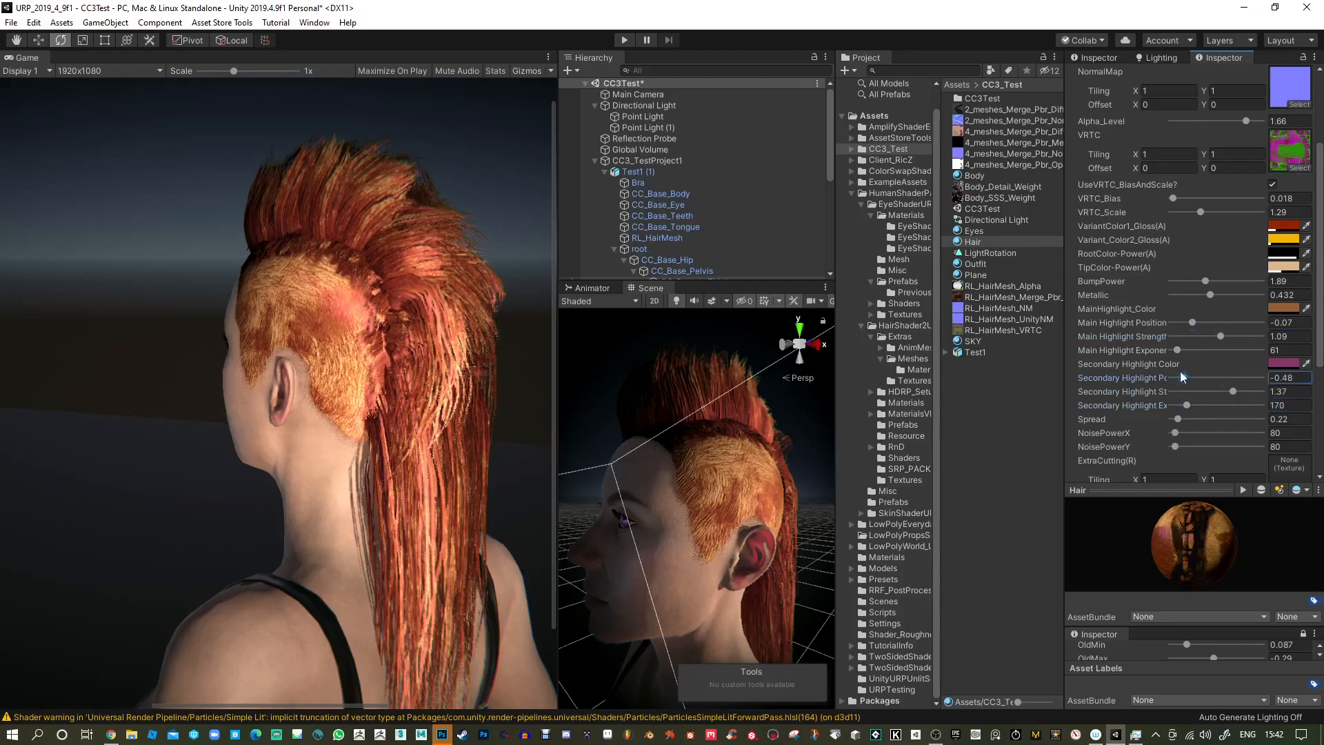
mouse_move(1191, 324)
left_mouse_down()
mouse_move(1203, 323)
mouse_move(1163, 327)
mouse_move(1223, 329)
mouse_move(1230, 353)
mouse_move(1195, 356)
mouse_move(1248, 337)
left_mouse_up()
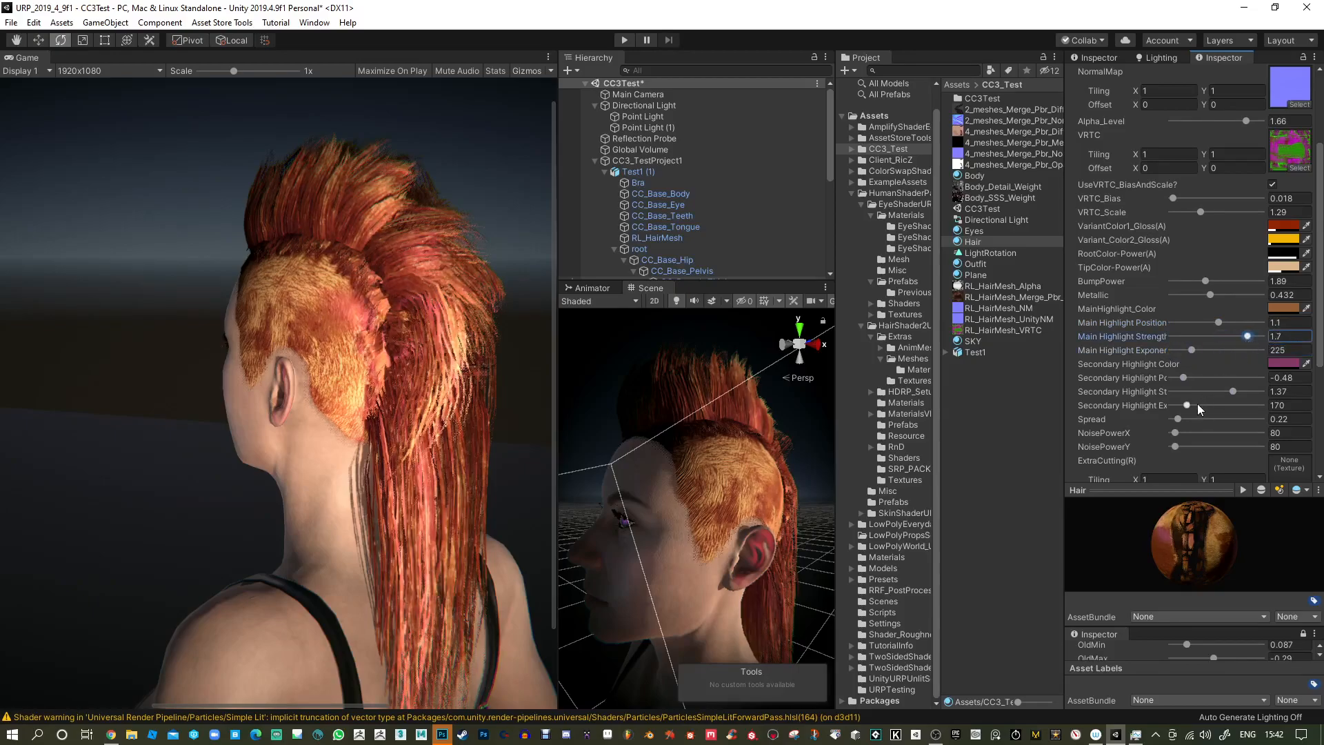
mouse_move(1187, 406)
left_mouse_down()
mouse_move(1238, 406)
mouse_move(1190, 407)
mouse_move(1262, 391)
mouse_move(1178, 406)
left_mouse_up()
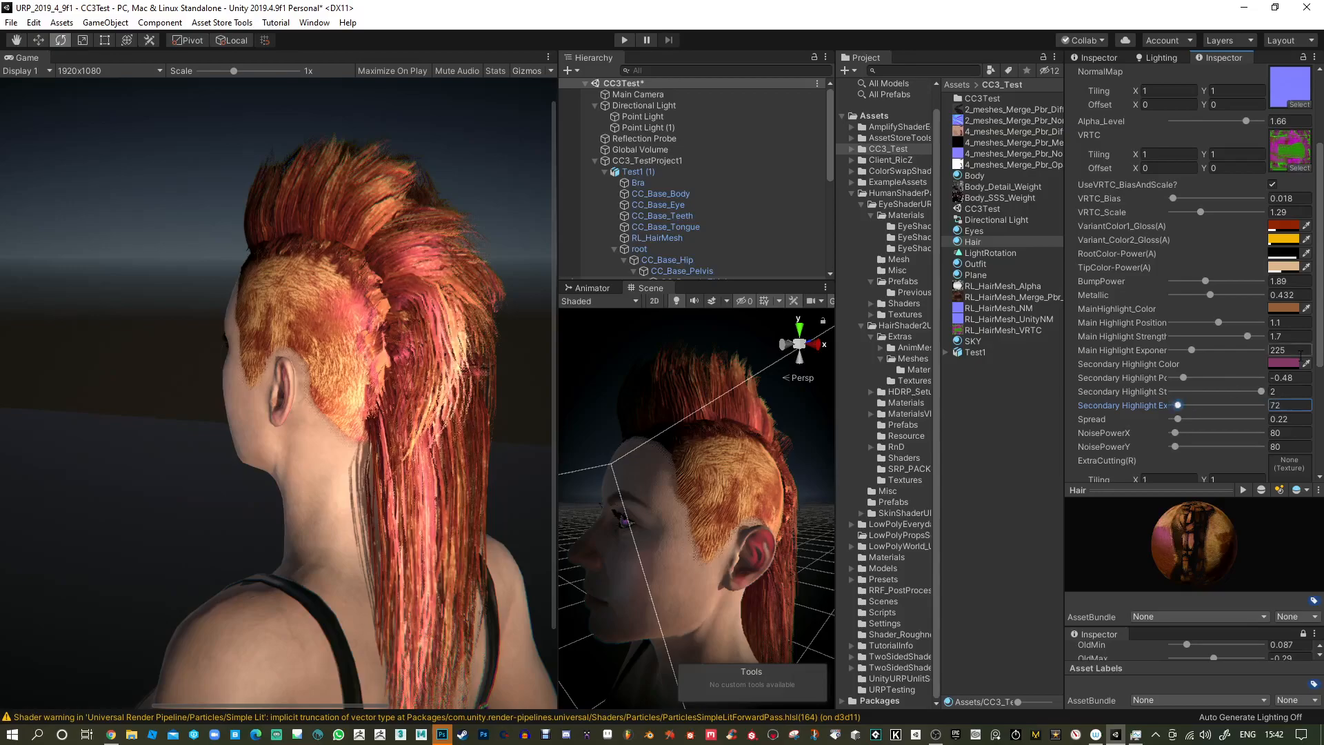
Lighten the secondary highlight colour to a soft pink and make the main highlight colour a more saturated orange.
left_click(1287, 363)
mouse_move(995, 414)
left_mouse_down()
mouse_move(986, 395)
mouse_move(955, 399)
mouse_move(963, 414)
left_mouse_up()
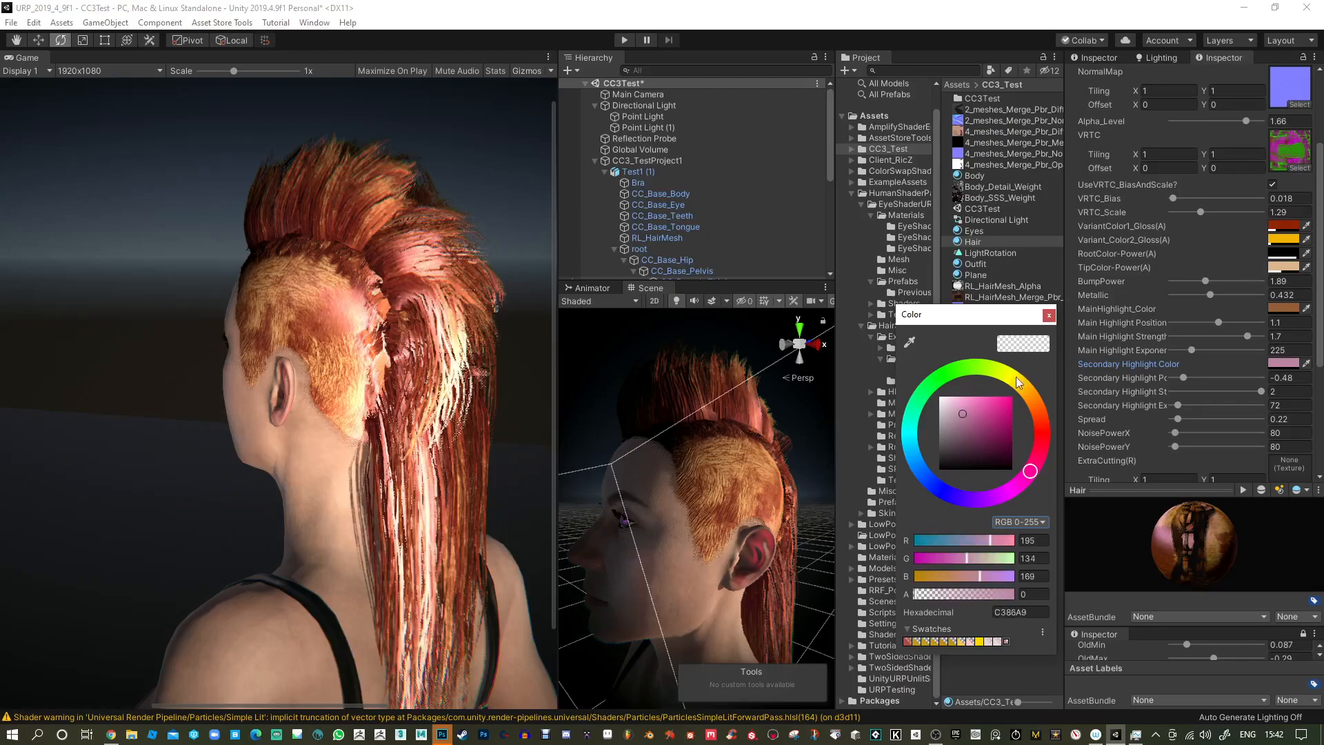
left_click(1281, 309)
mouse_move(1044, 425)
left_mouse_down()
mouse_move(1037, 450)
mouse_move(971, 425)
mouse_move(1039, 421)
mouse_move(1024, 393)
mouse_move(990, 426)
mouse_move(1034, 401)
mouse_move(993, 412)
left_mouse_up()
left_click(1049, 316)
Shift the secondary highlight colour's hue towards red and lighten it to E0A4AE.
left_click(1284, 363)
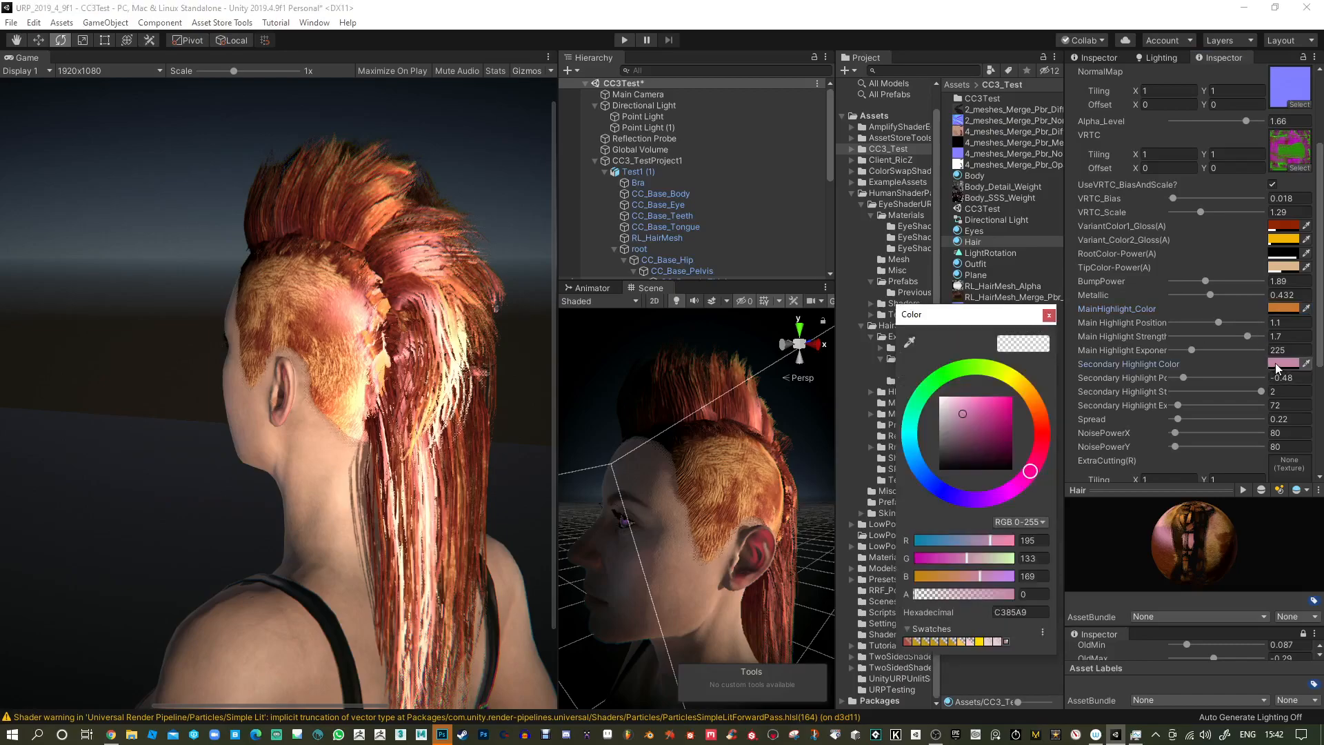
left_click_drag(1030, 470, 1041, 444)
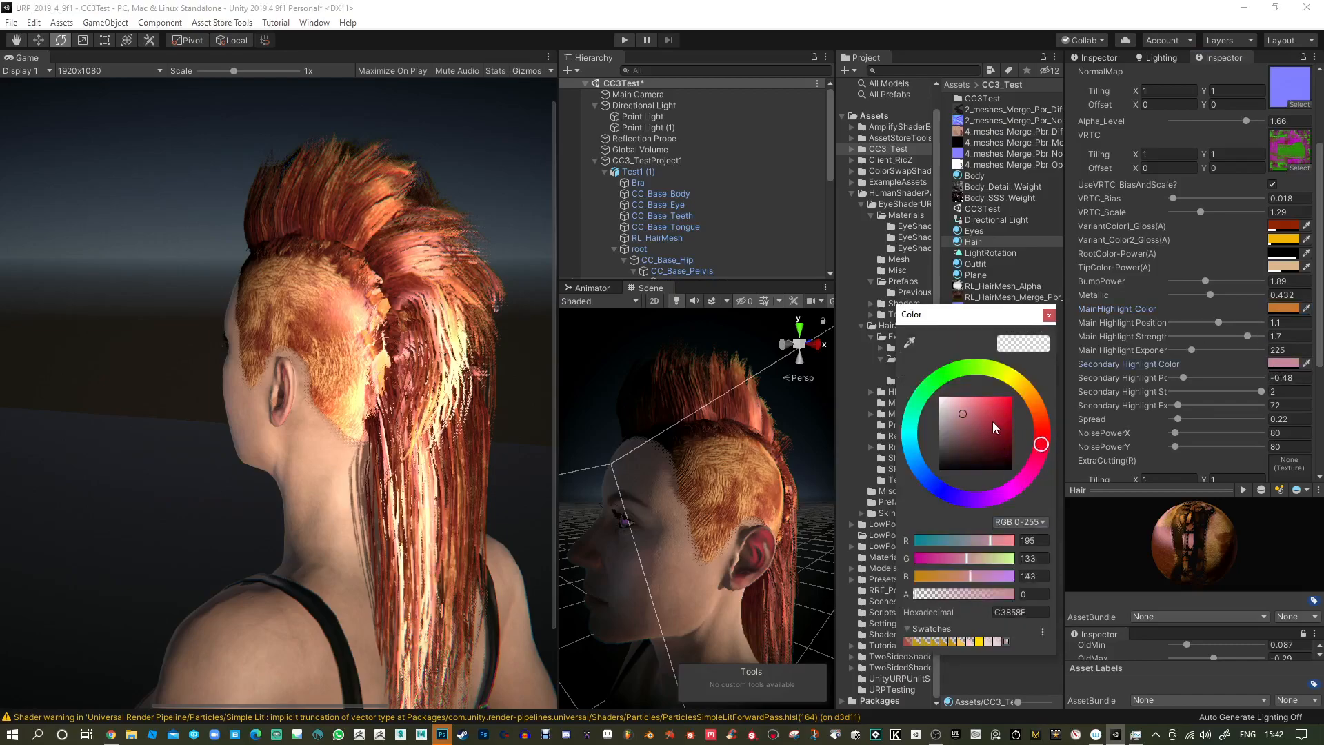
left_click_drag(978, 406, 958, 405)
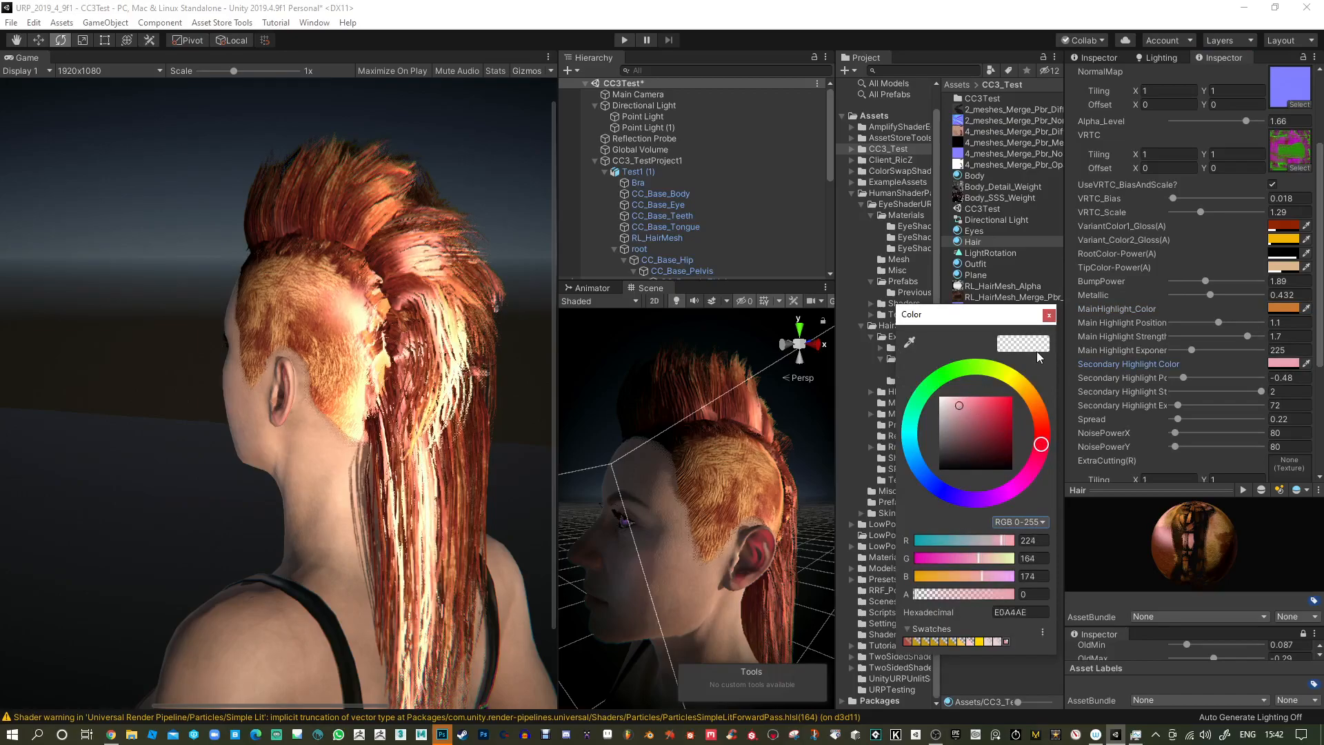
left_click(1049, 315)
Examine the hair highlights, shaved side and hairline around the ear from several angles in the Scene view.
left_click_drag(700, 486, 603, 511, "alt")
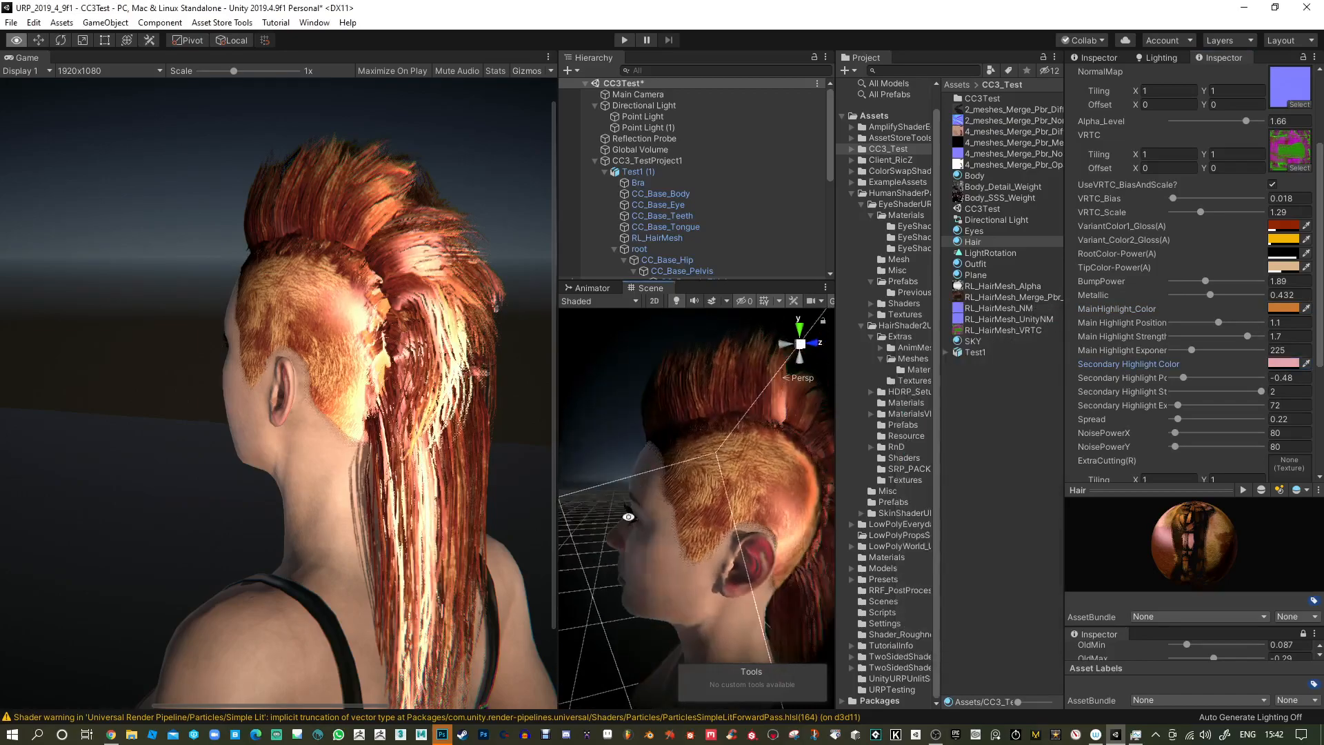
right_click_drag(806, 455, 768, 466, "alt")
left_click_drag(767, 486, 708, 409, "alt")
right_click_drag(708, 409, 742, 541, "alt")
left_click_drag(742, 541, 786, 379, "alt")
left_click_drag(672, 351, 679, 321, "alt")
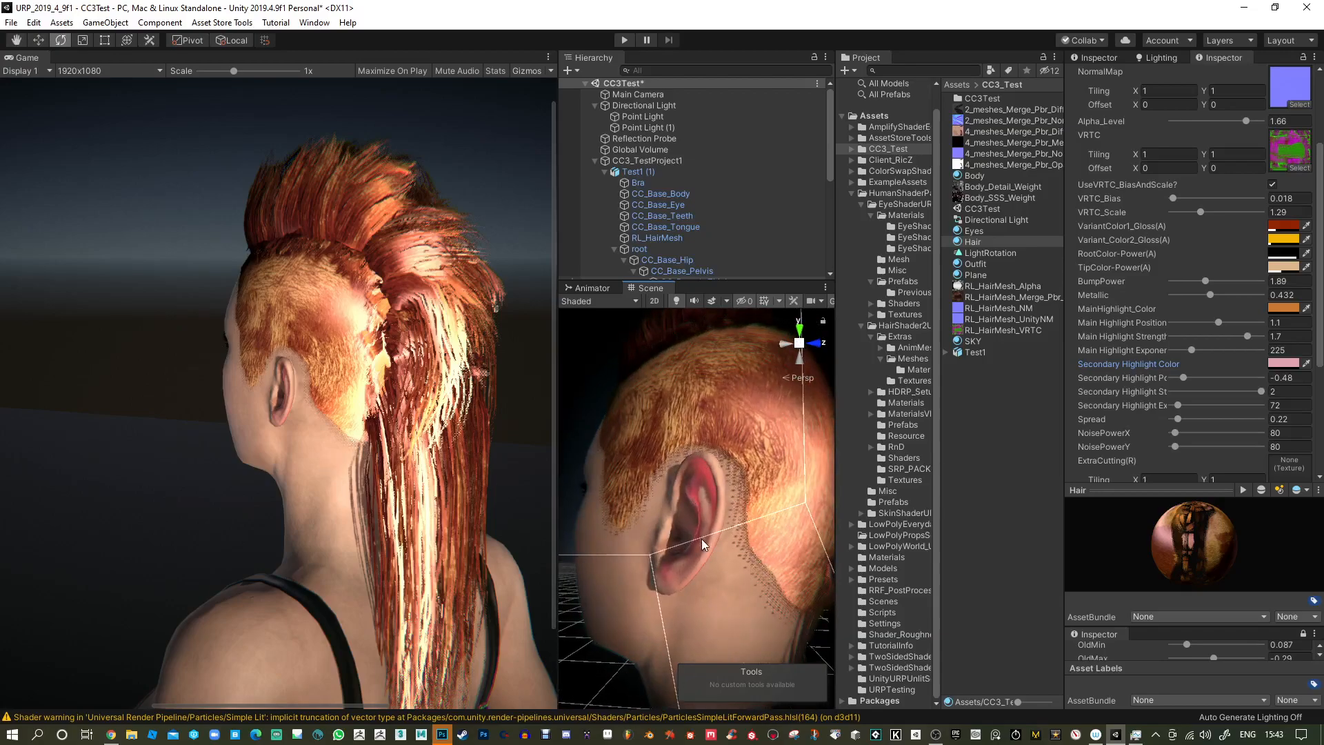
left_click_drag(702, 544, 616, 522, "alt")
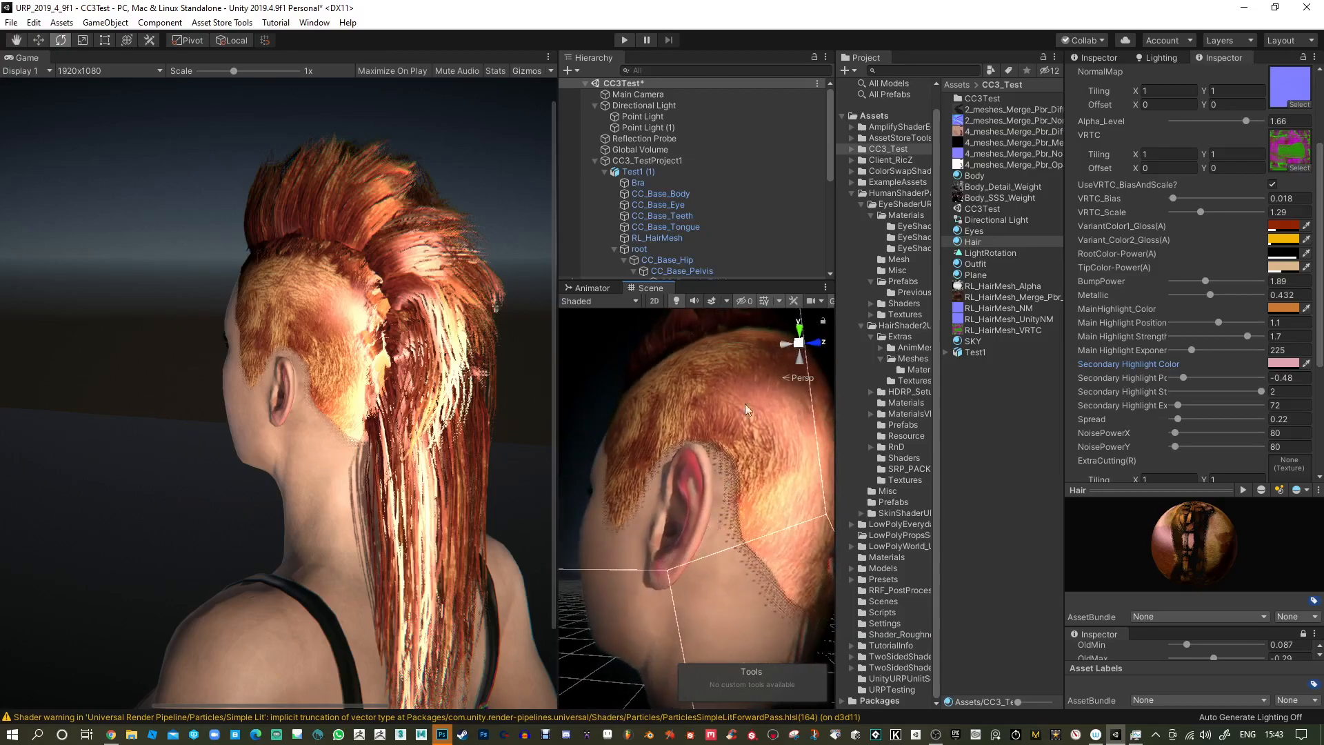
right_click_drag(751, 551, 697, 420, "alt")
left_click_drag(697, 421, 814, 507, "alt")
right_click_drag(814, 507, 827, 565, "alt")
left_click_drag(827, 565, 771, 580, "alt")
Set the Main Camera's anti-aliasing to Fast Approximate Anti-aliasing (FXAA) and toggle Post Processing off and on to compare.
left_click(645, 95)
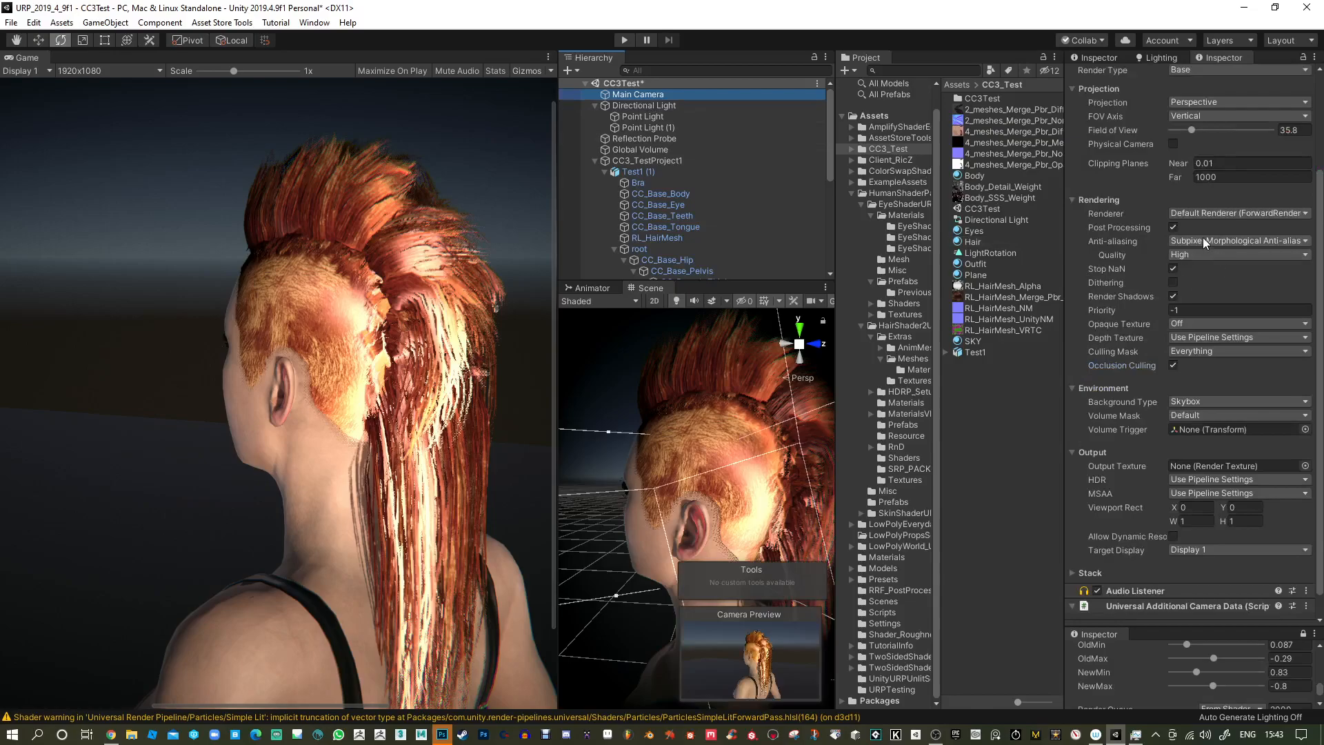
left_click(1266, 245)
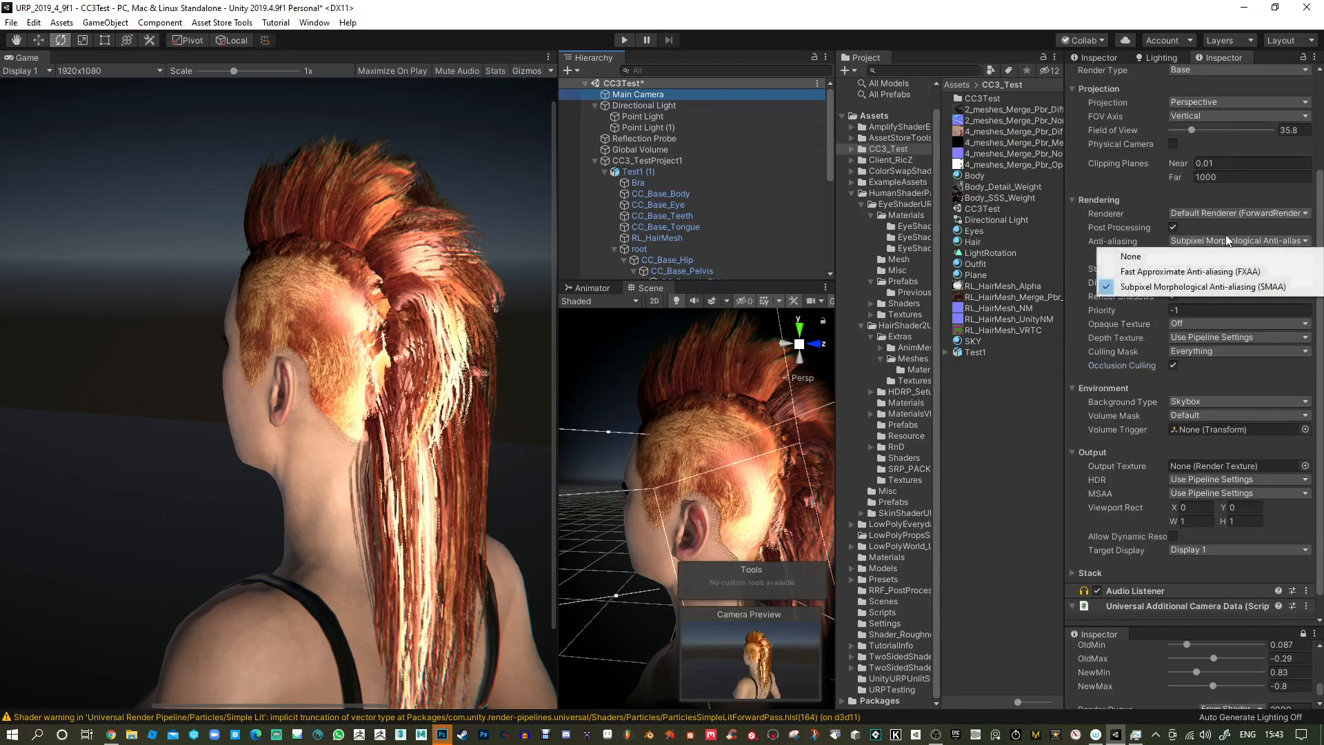
left_click(1174, 273)
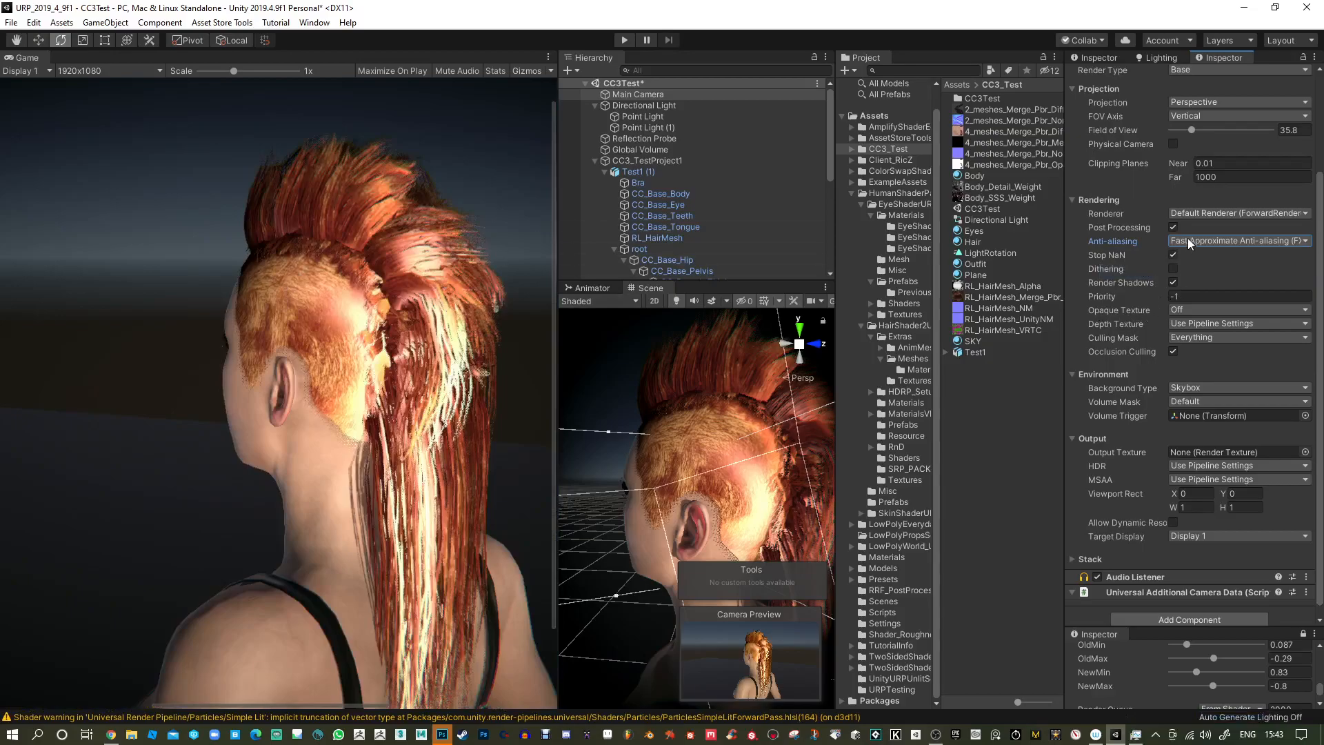
left_click(1174, 254)
left_click(1174, 228)
left_click(1174, 228)
left_click(1174, 228)
left_click(1174, 227)
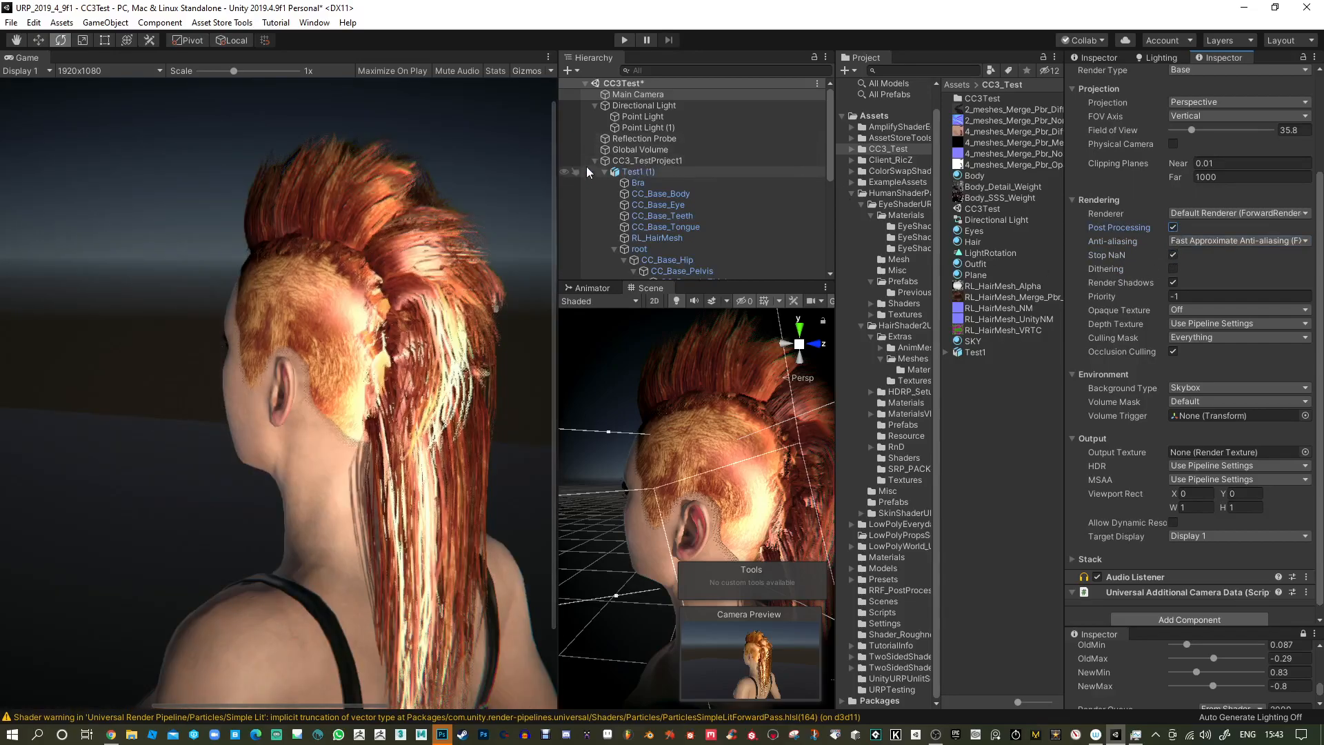
Review the Global Volume's overrides, the option for creating a volume, and the Global Volume Profile asset in the CC3Test folder.
left_click(640, 150)
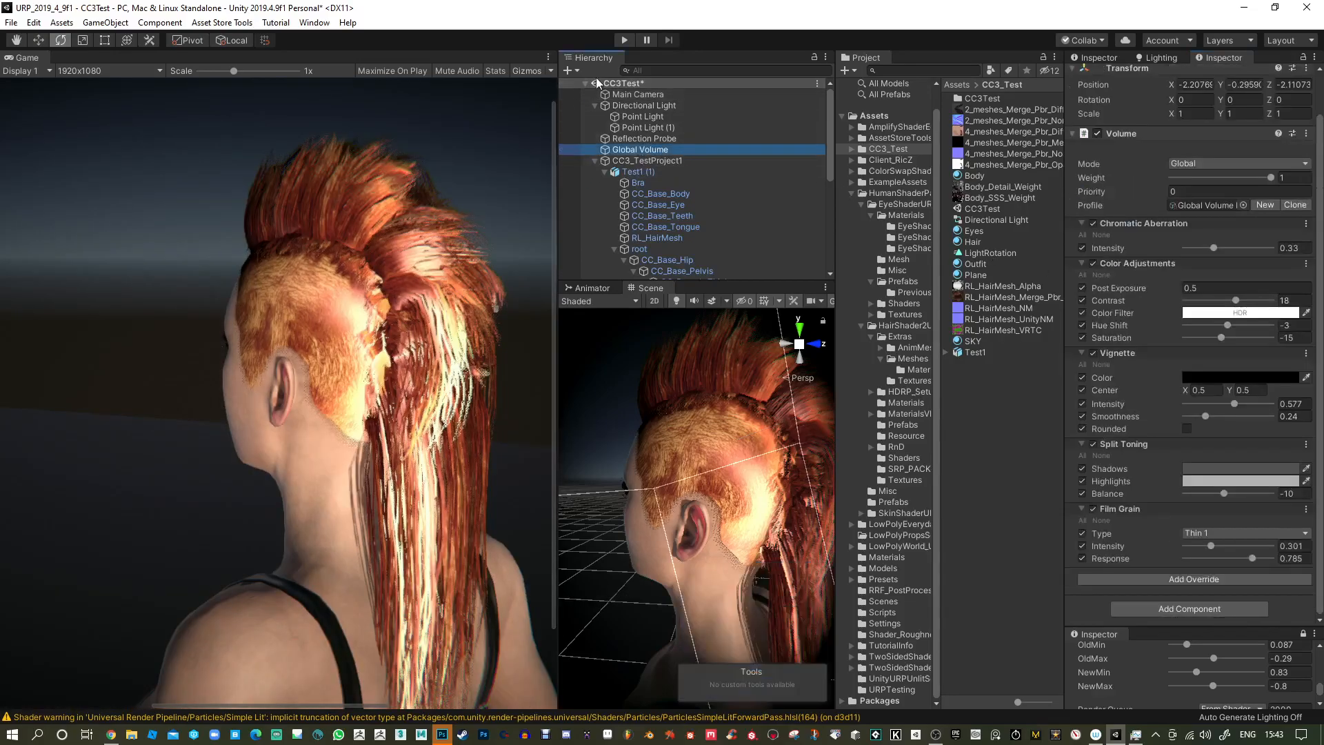
left_click(575, 69)
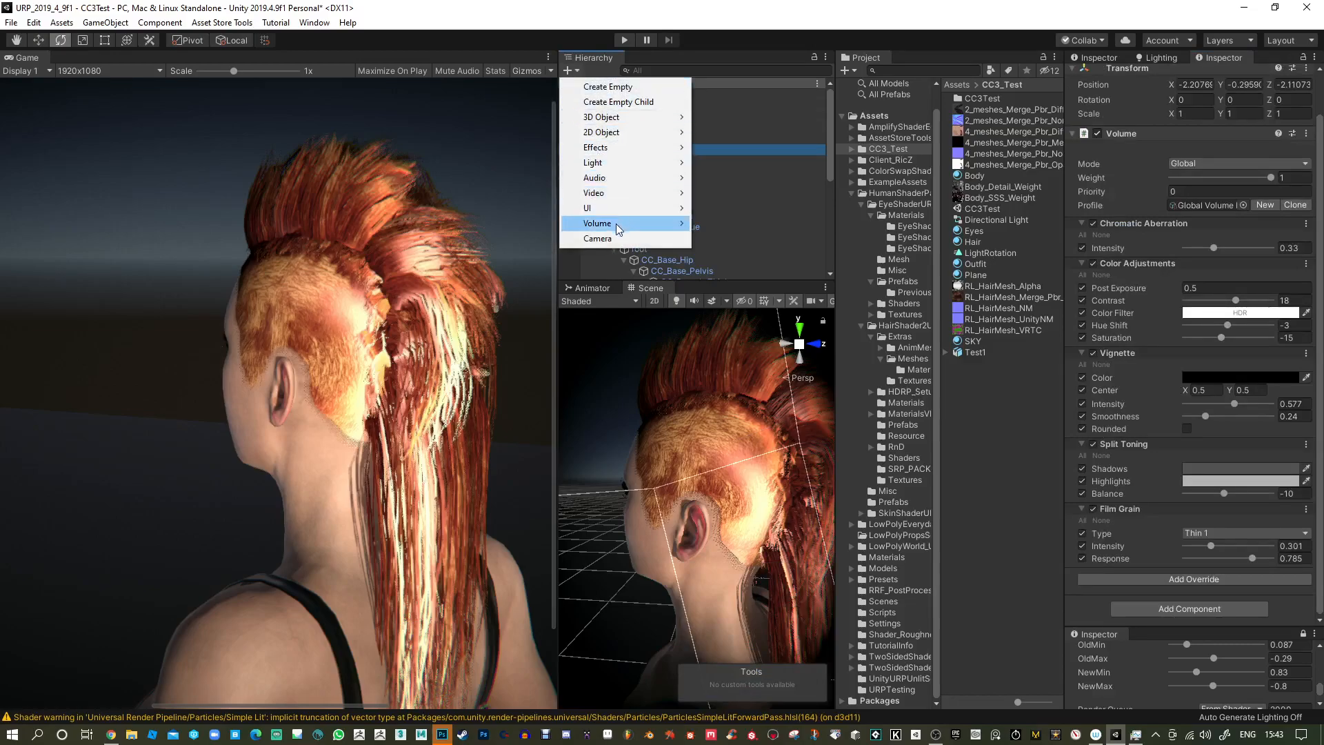
mouse_move(615, 223)
left_click(759, 226)
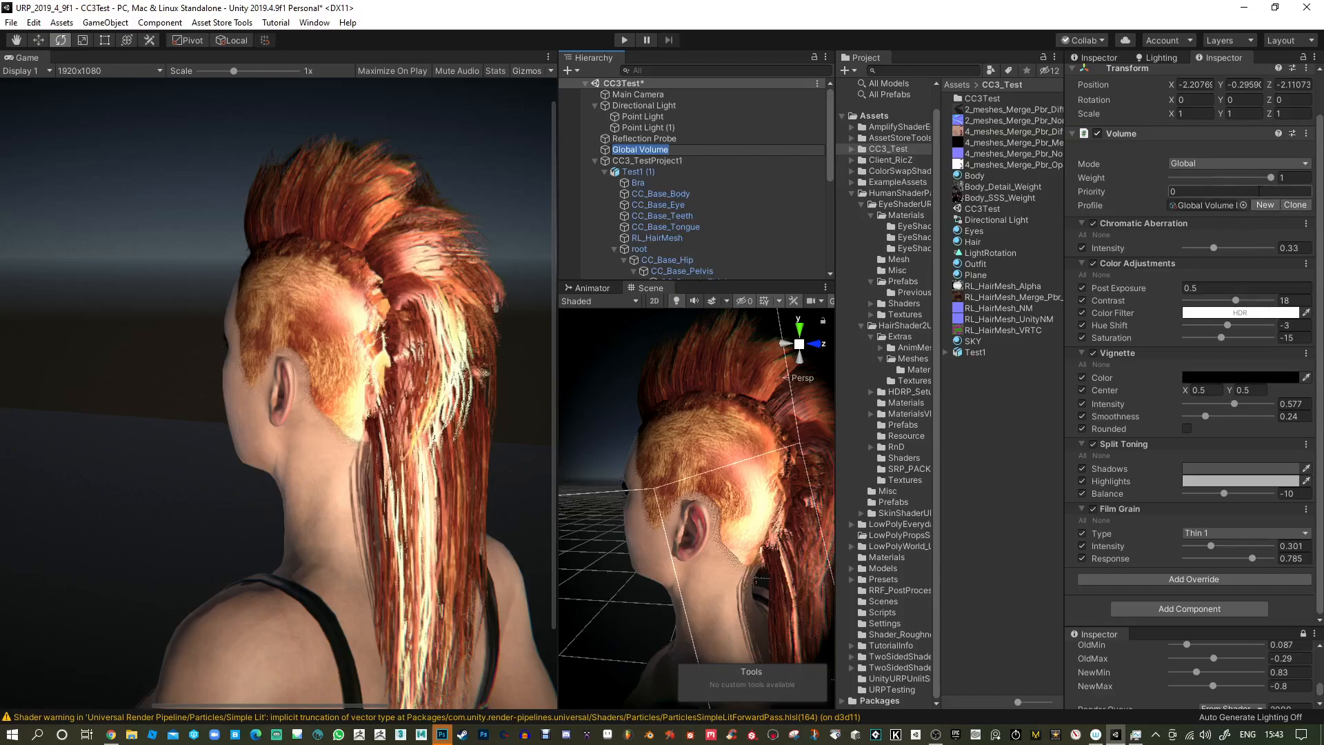
left_click(1199, 205)
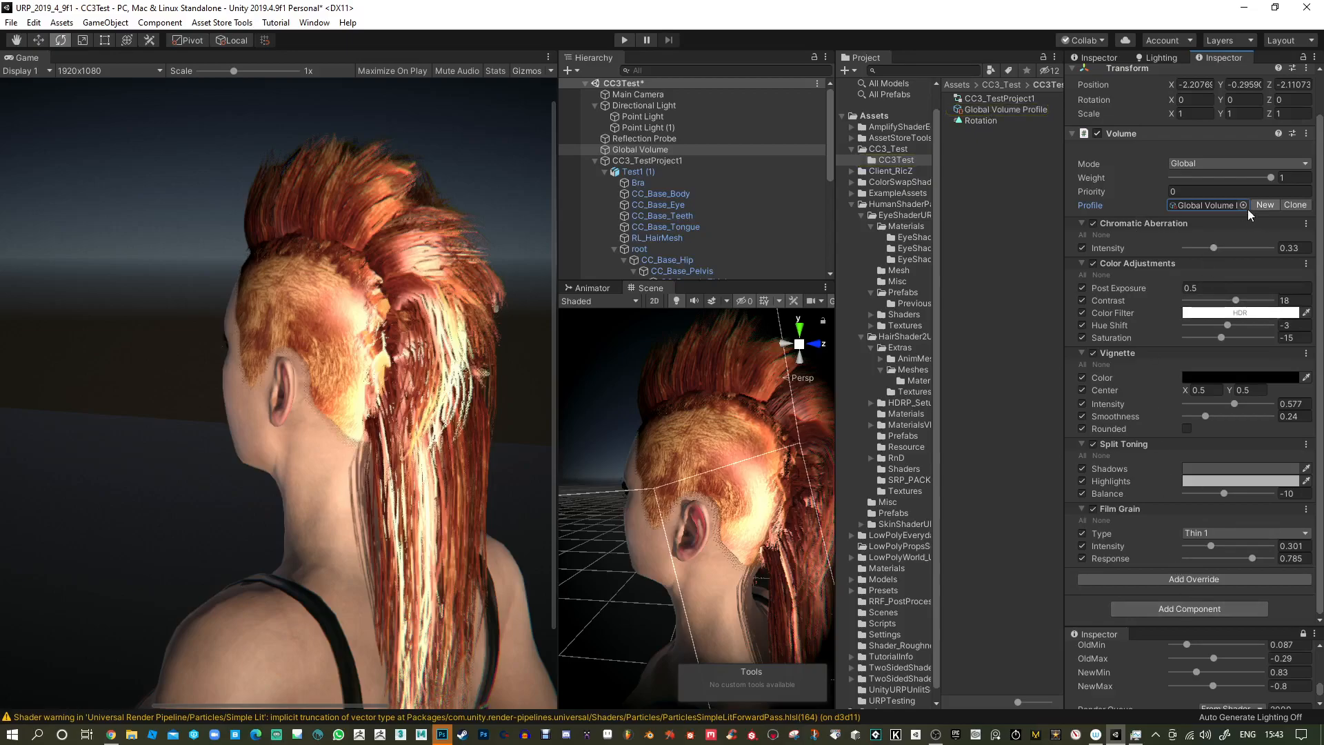
left_click(995, 109)
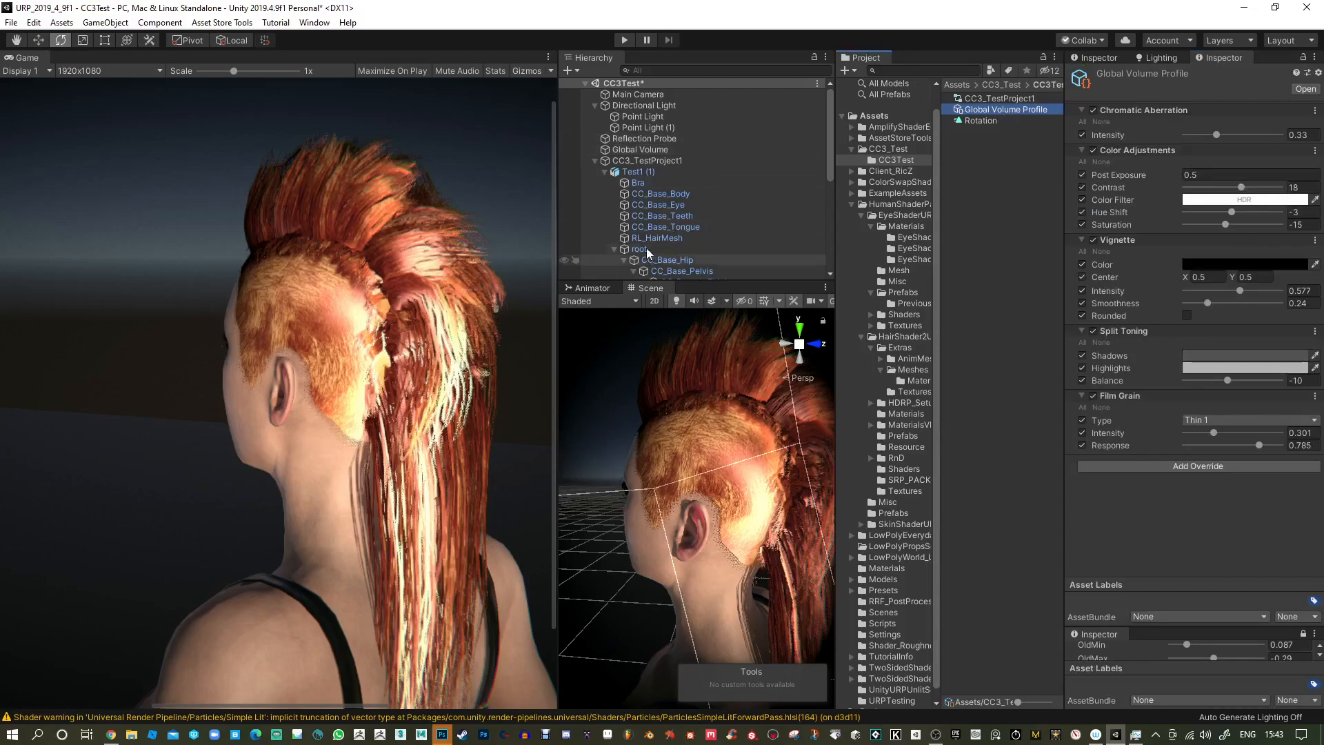
On the Global Volume, set Chromatic Aberration intensity to 0.137, Post Exposure to 0.55 and Contrast to 32.
left_click(639, 150)
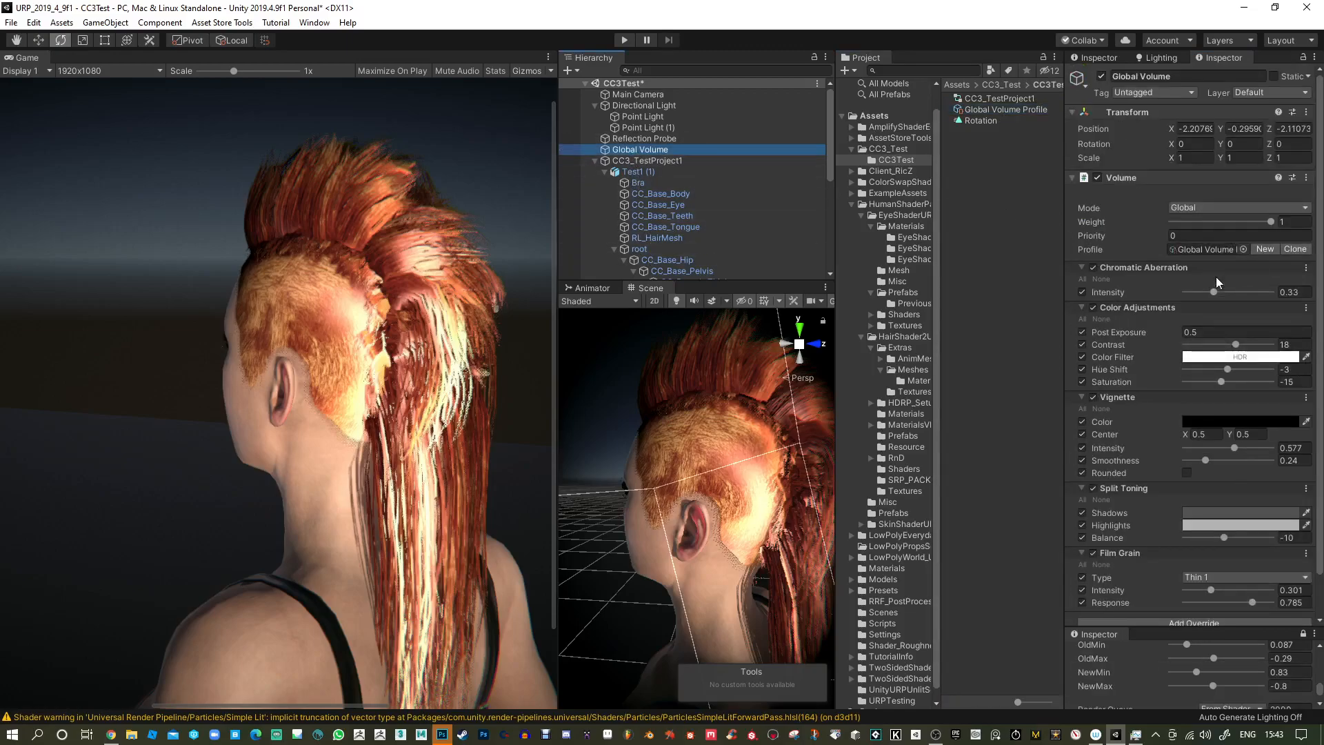
mouse_move(1215, 292)
left_mouse_down()
mouse_move(1278, 294)
mouse_move(1181, 294)
mouse_move(1199, 291)
left_mouse_up()
left_click_drag(1134, 333, 1141, 334)
left_click_drag(1242, 343, 1244, 345)
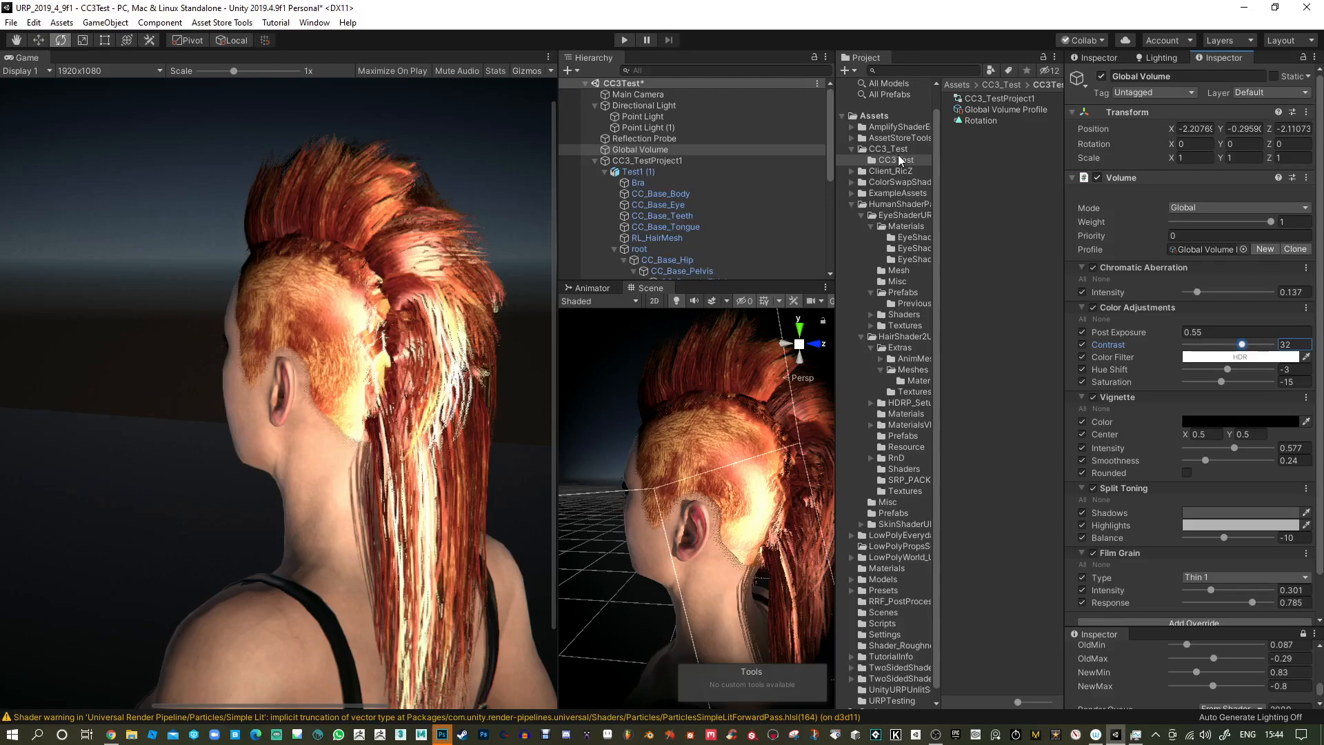
Set the Hair material's AlphaClipThreshold to 0.5 and DitherAmount to 1.
left_click(891, 149)
left_click(975, 242)
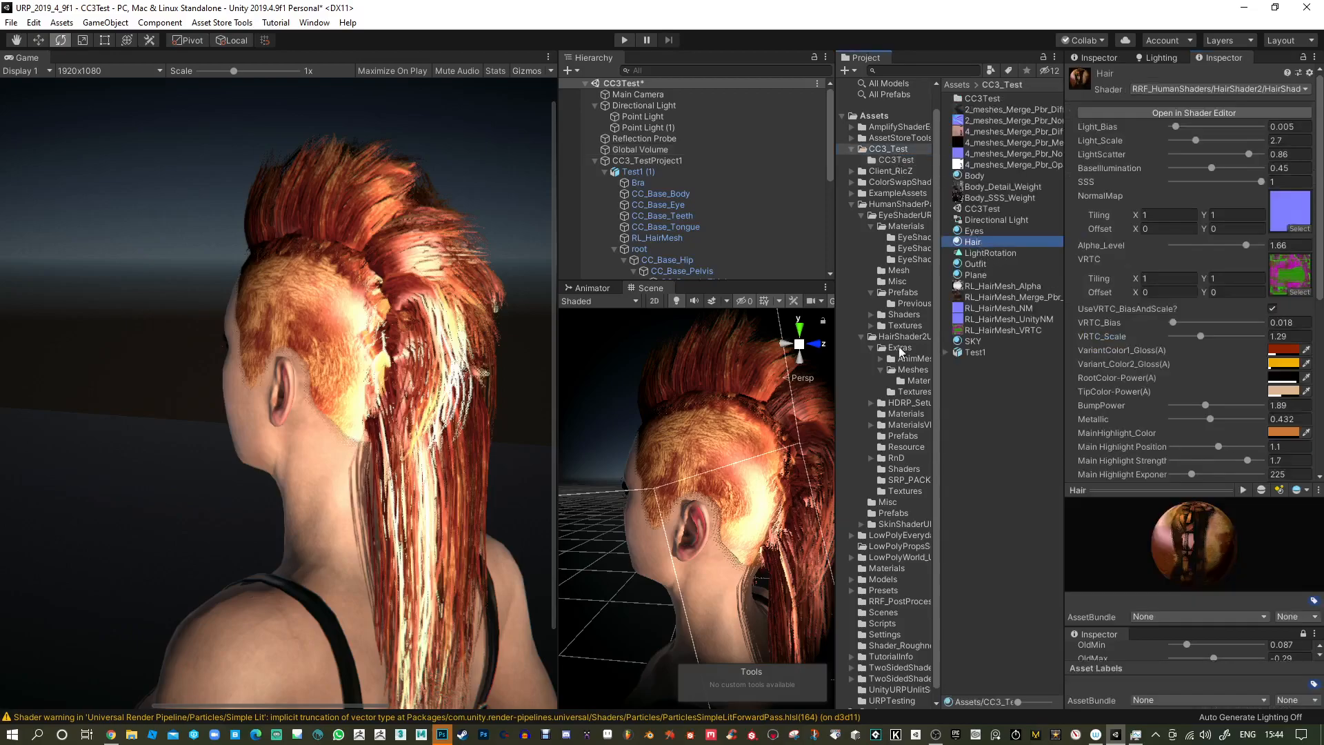
scroll(1120, 414, "down", 6)
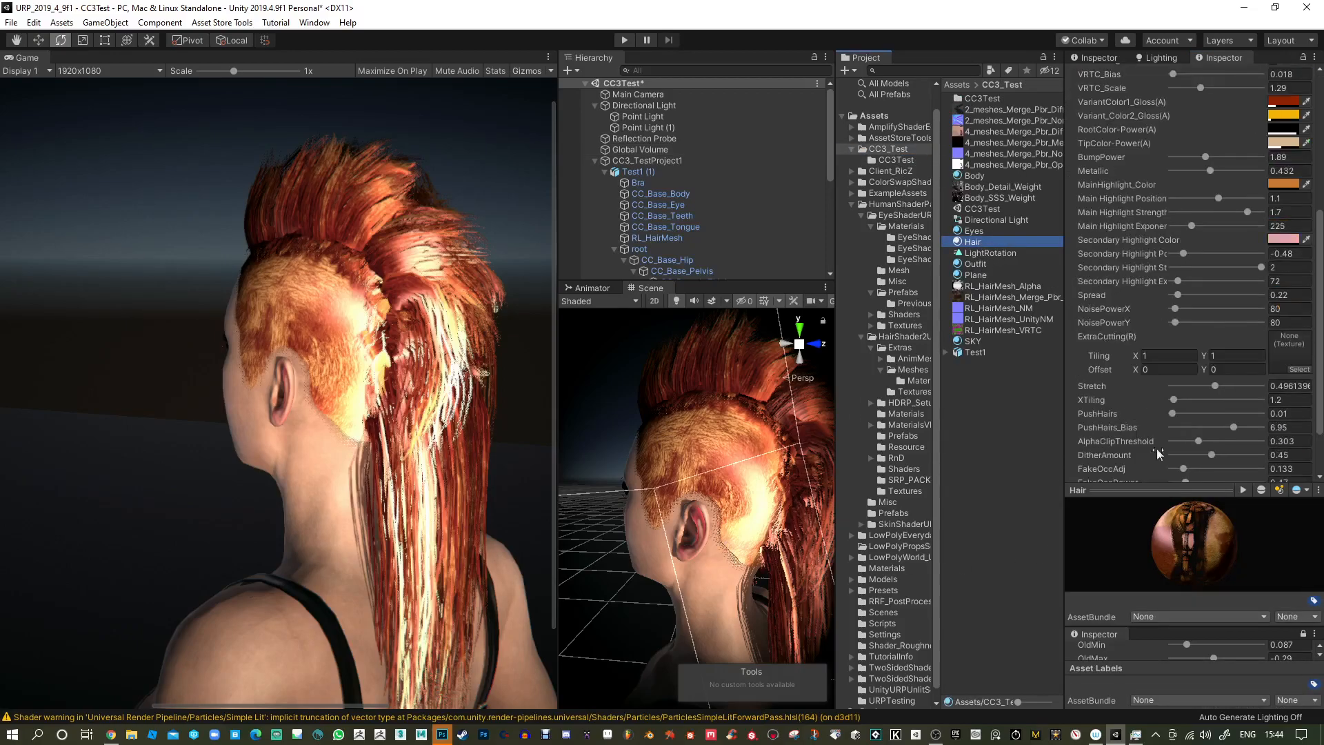
left_click_drag(1173, 491, 1180, 593)
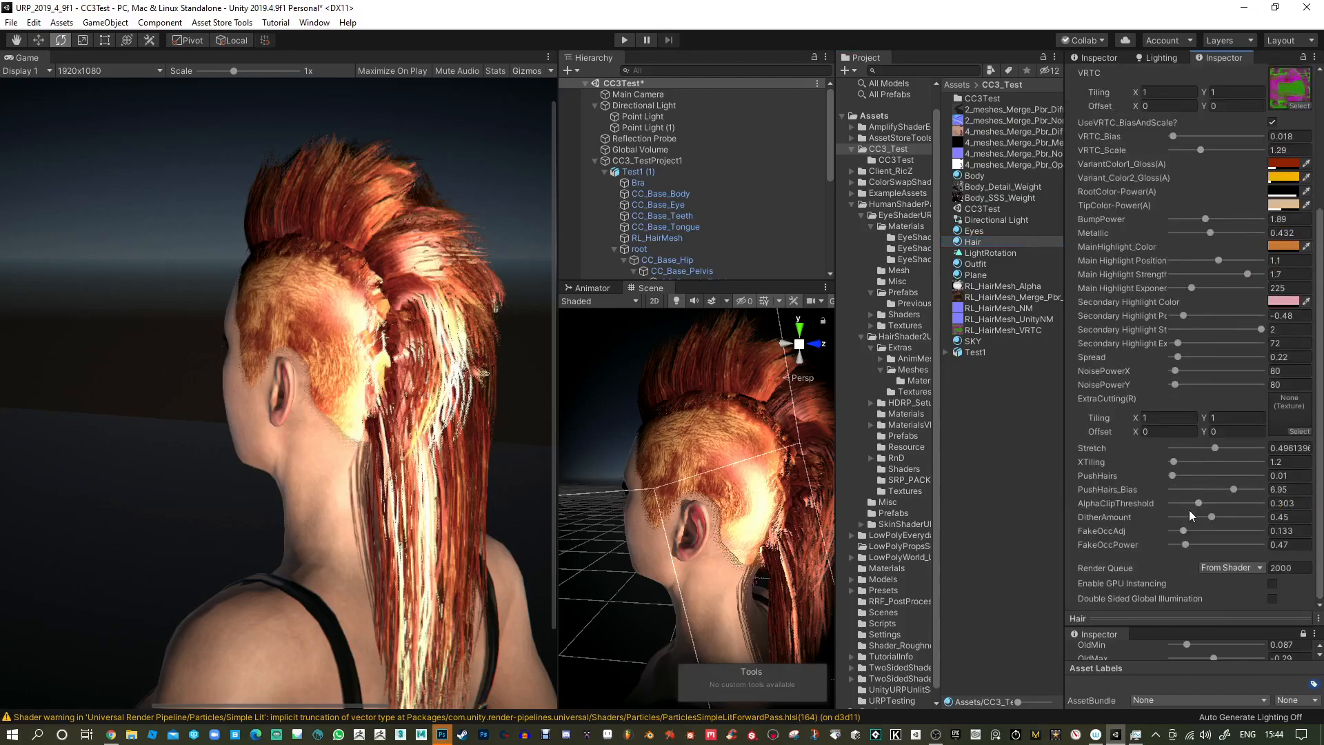
mouse_move(1200, 503)
left_mouse_down()
mouse_move(1250, 504)
mouse_move(1218, 504)
left_mouse_up()
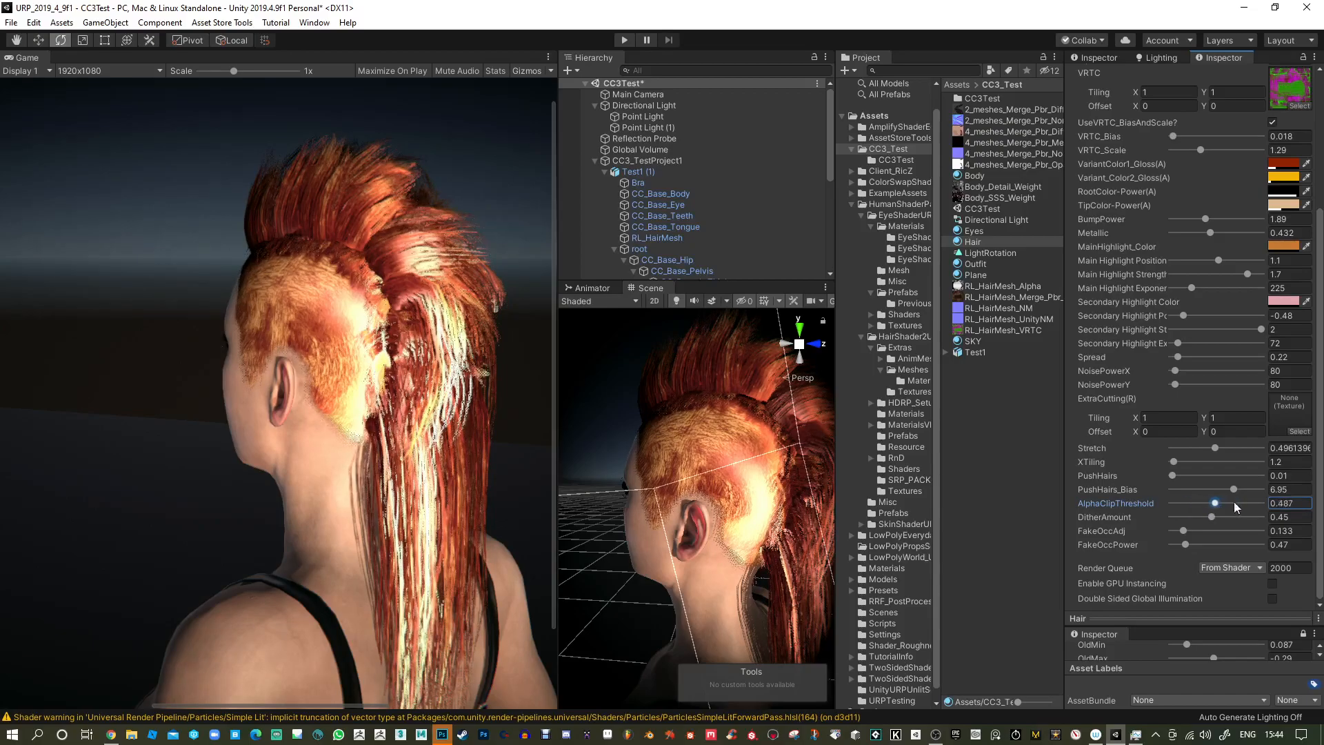
left_click_drag(1297, 502, 1171, 490)
type("0.5")
key("Return")
left_click_drag(1212, 519, 1273, 517)
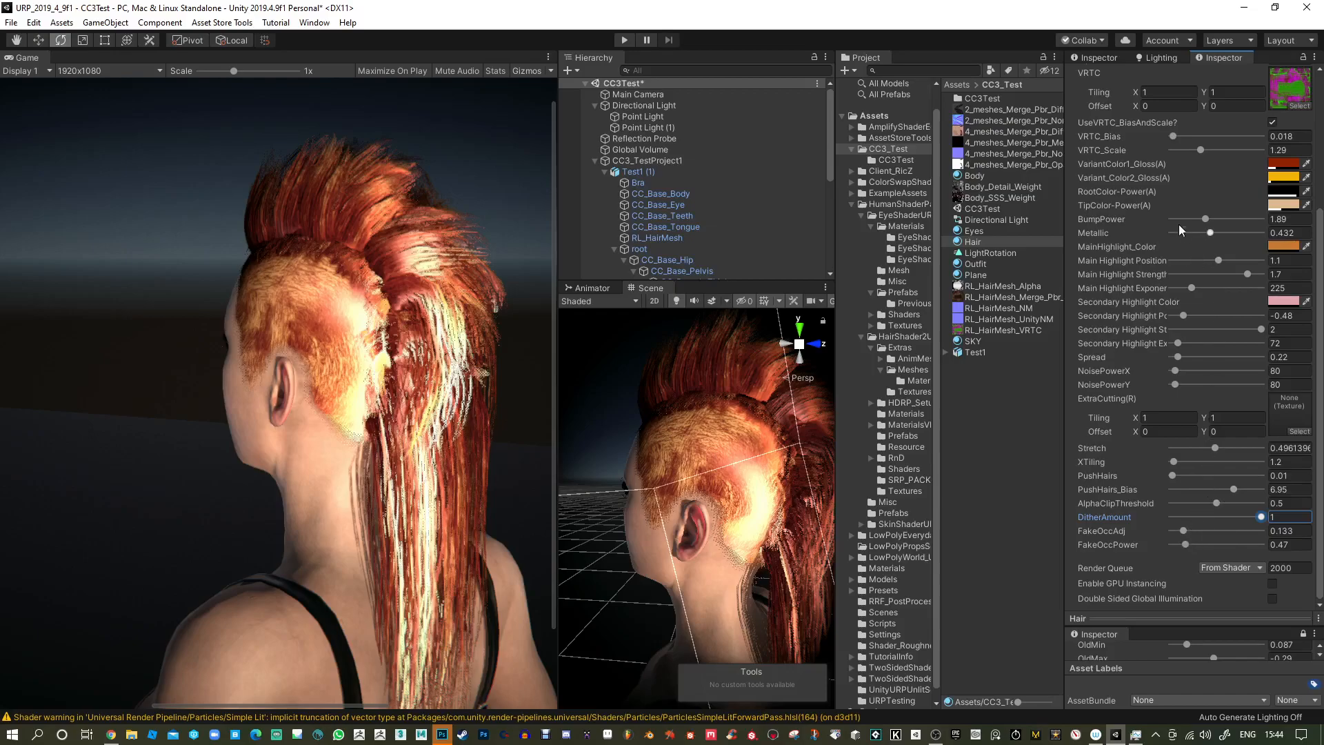
Set the hair's Light_Bias to 0.0409, Light_Scale to 2.62, LightScatter to 0.755, BaseIllumination to 0.22 and Alpha_Level to 2.
scroll(1189, 178, "up", 5)
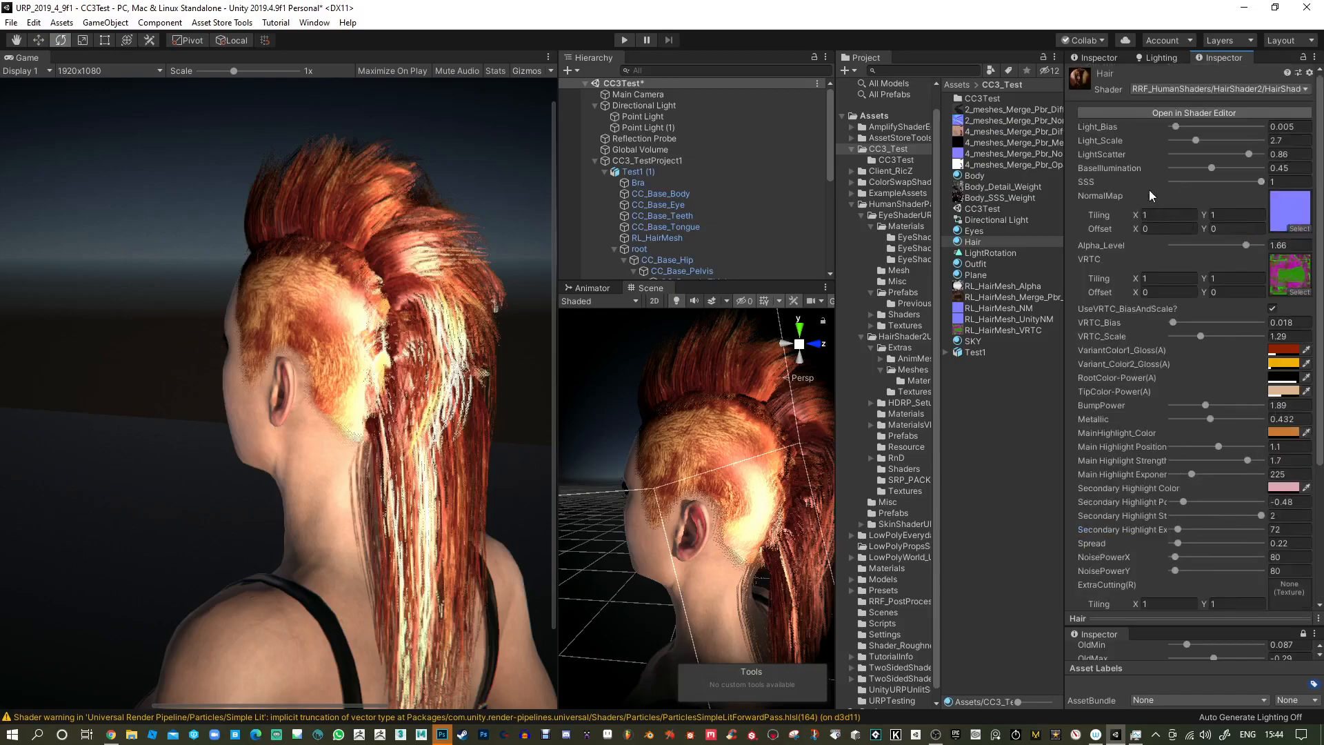
left_click_drag(1186, 131, 1242, 155)
left_click_drag(1245, 175, 1196, 178)
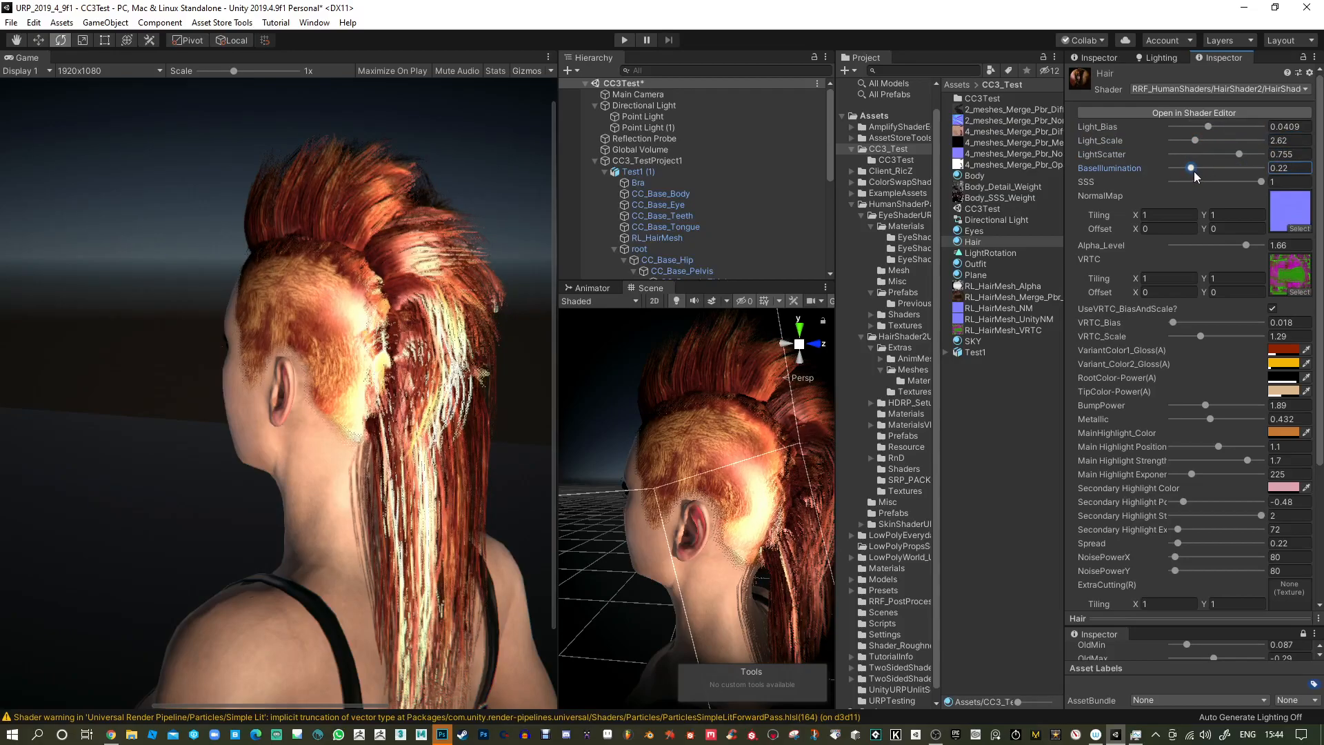
left_click(1259, 181)
left_click_drag(1247, 245, 1279, 260)
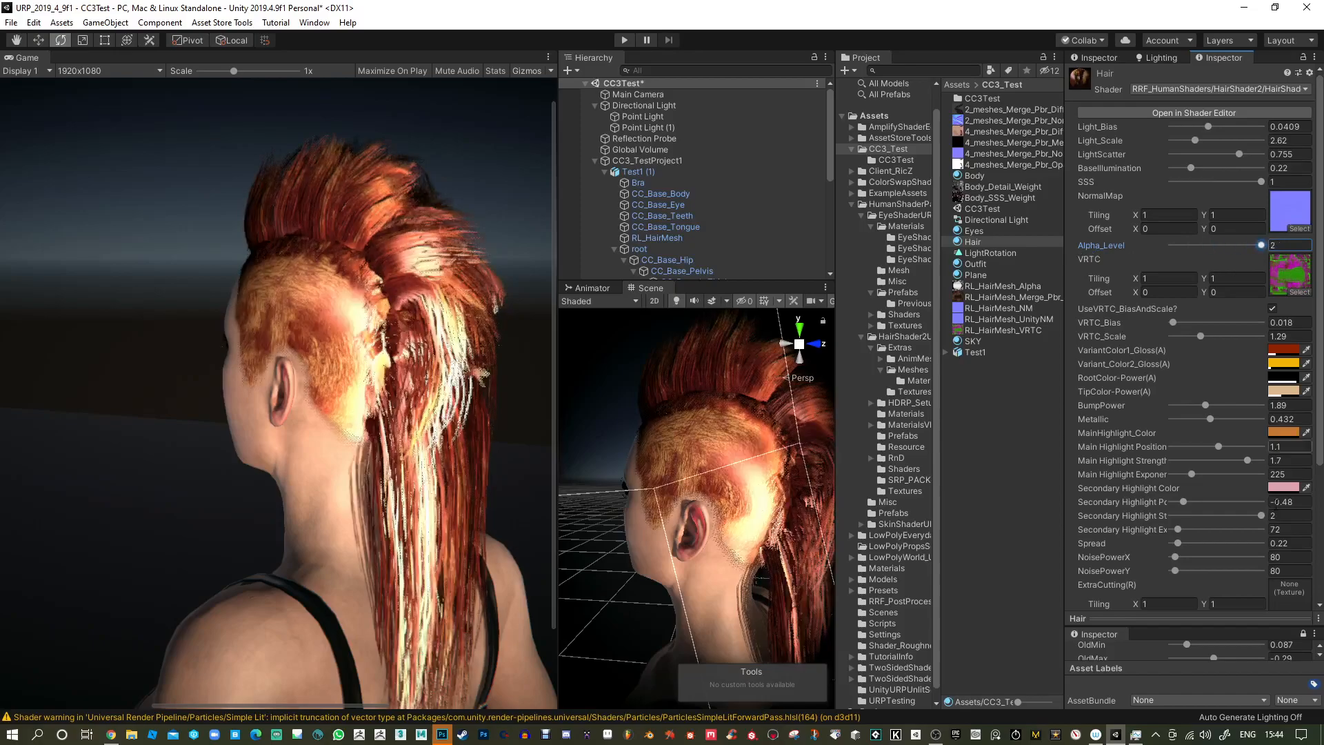
Try a PushHairs value of 0.1 on the hair material, then set it to 0.001.
scroll(1236, 528, "down", 5)
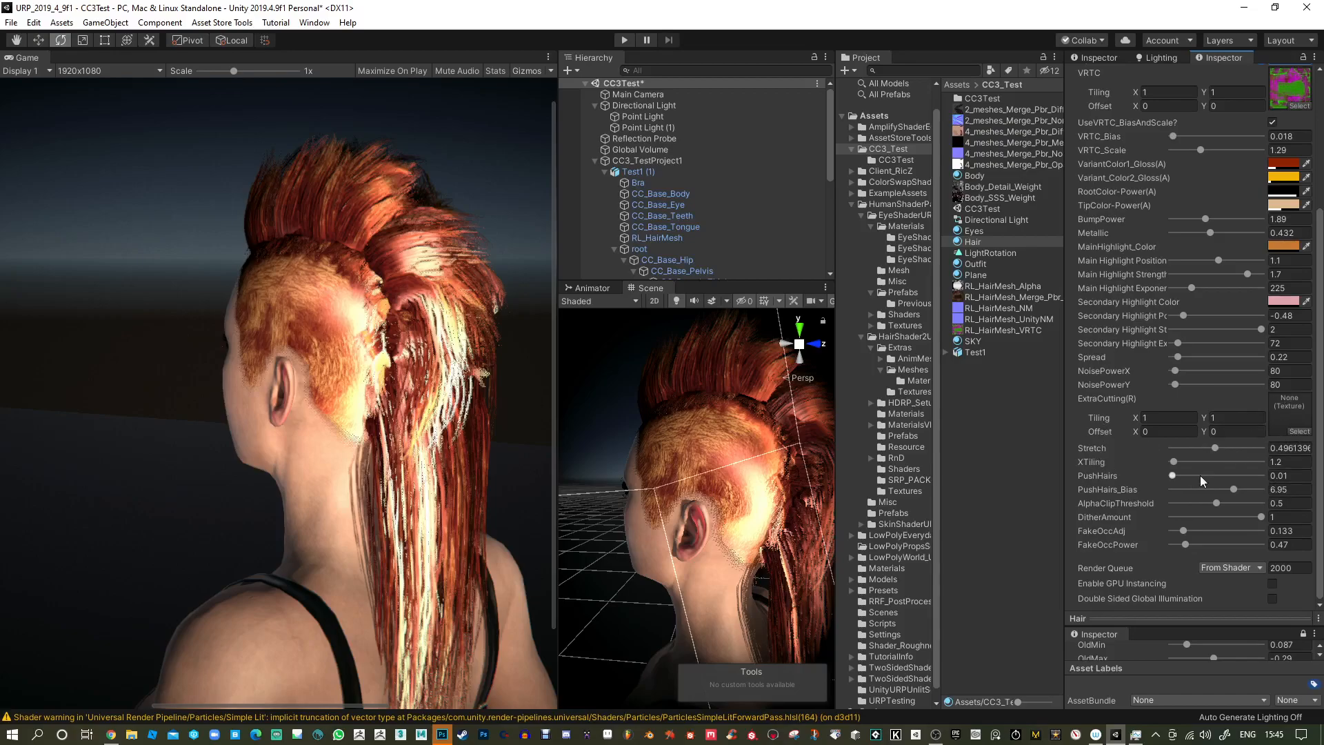
left_click_drag(1179, 477, 1171, 478)
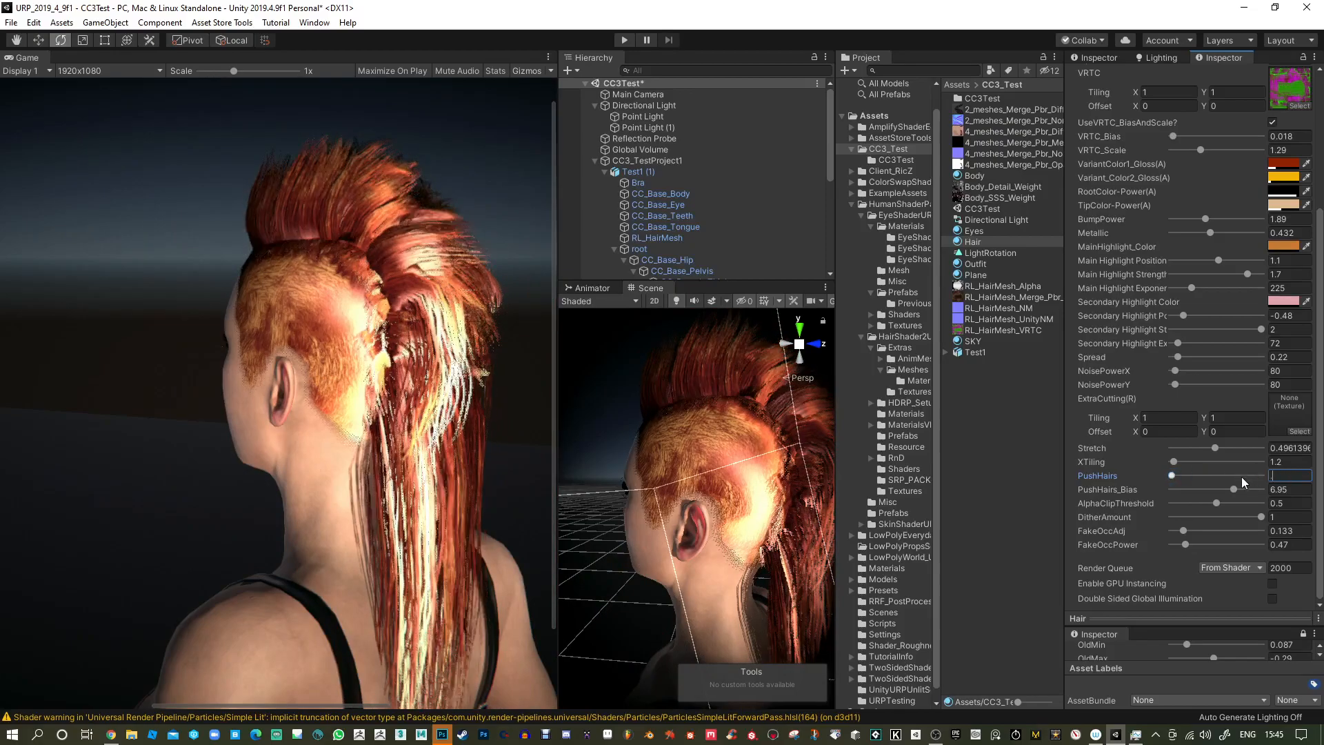
type("0.1")
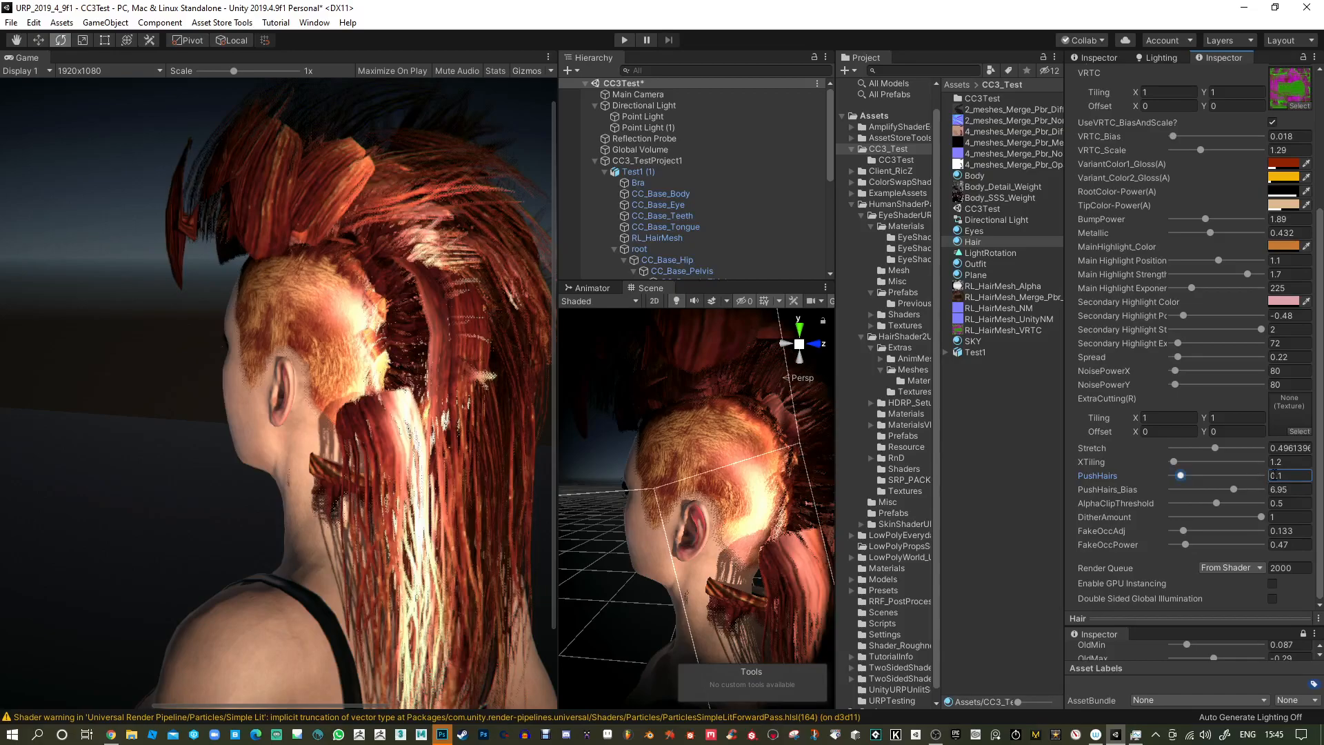
left_click_drag(1278, 477, 1293, 477)
type("001")
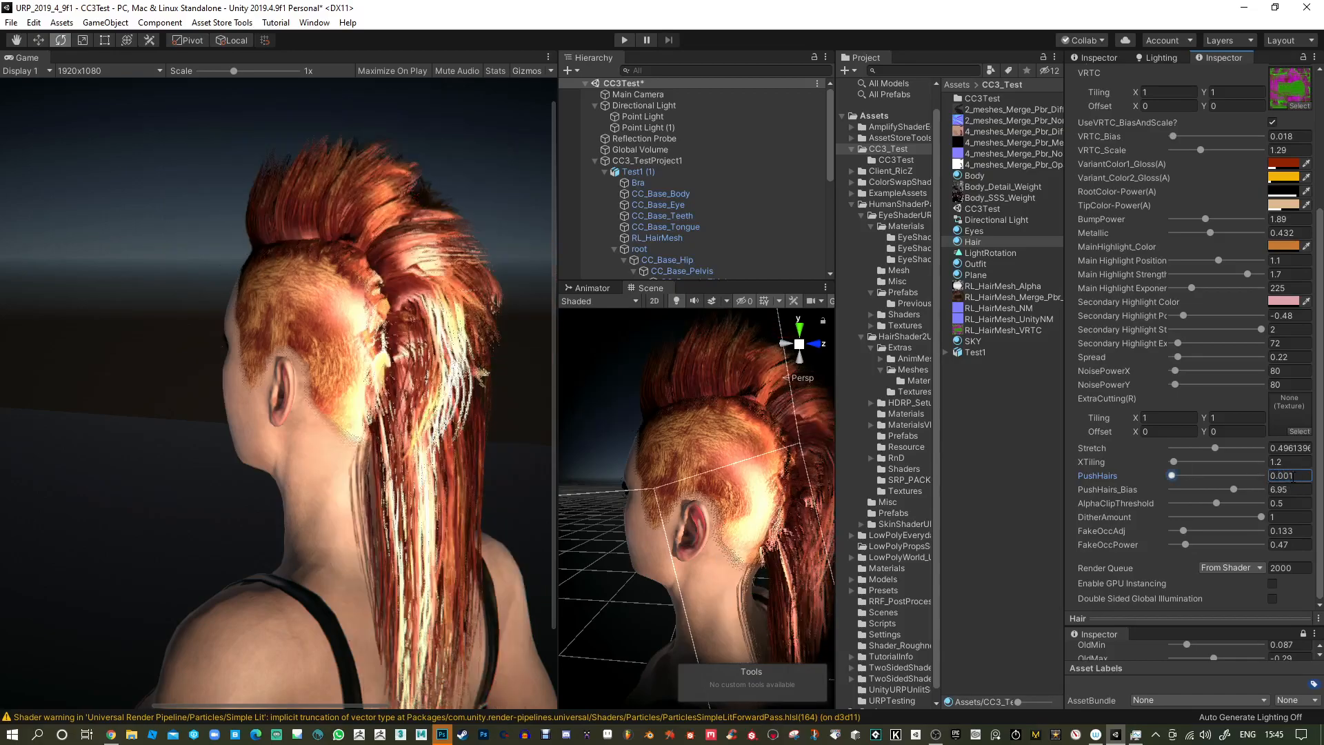
Rotate the Directional Light about Y to roughly -3243 and view the character's face and hair from the front.
left_click_drag(642, 440, 614, 429, "alt")
left_click(662, 106)
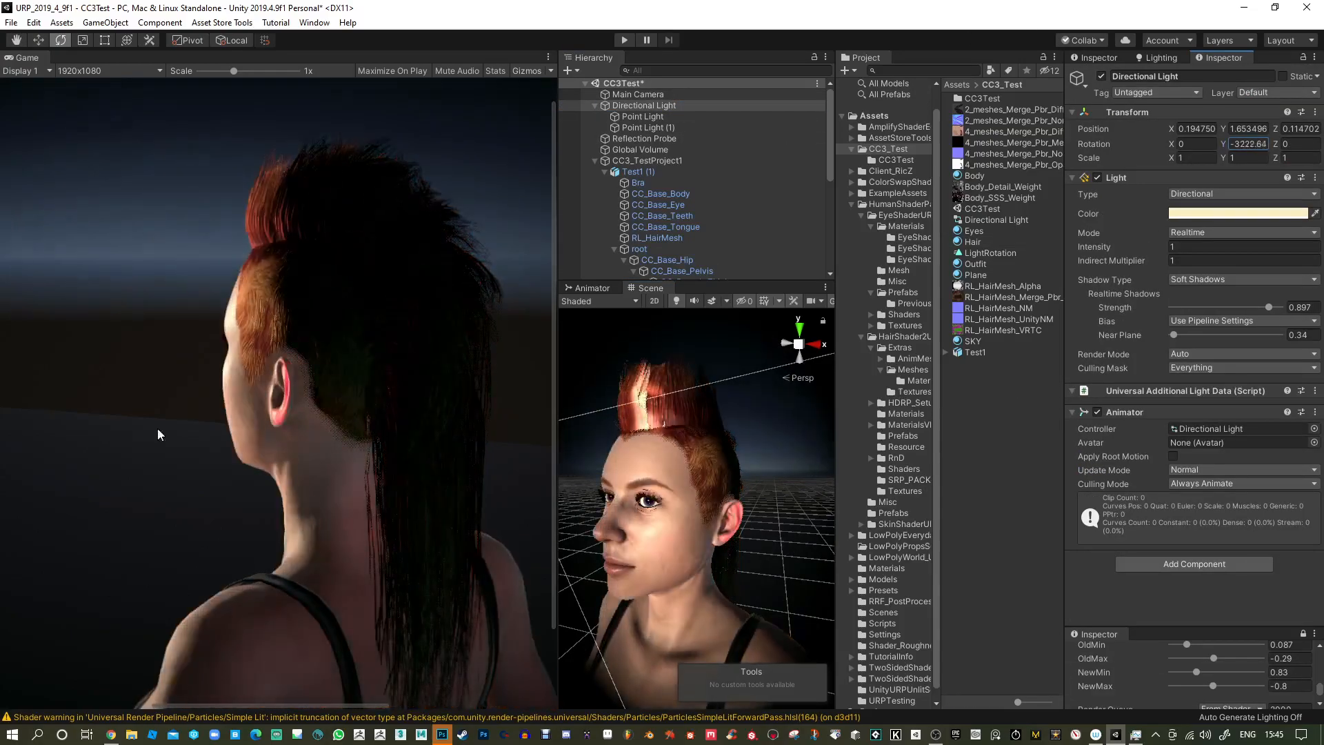
left_click_drag(721, 480, 839, 522, "alt")
right_click_drag(731, 534, 771, 576, "alt")
middle_click_drag(714, 514, 753, 545, "alt")
left_click_drag(753, 545, 676, 444, "alt")
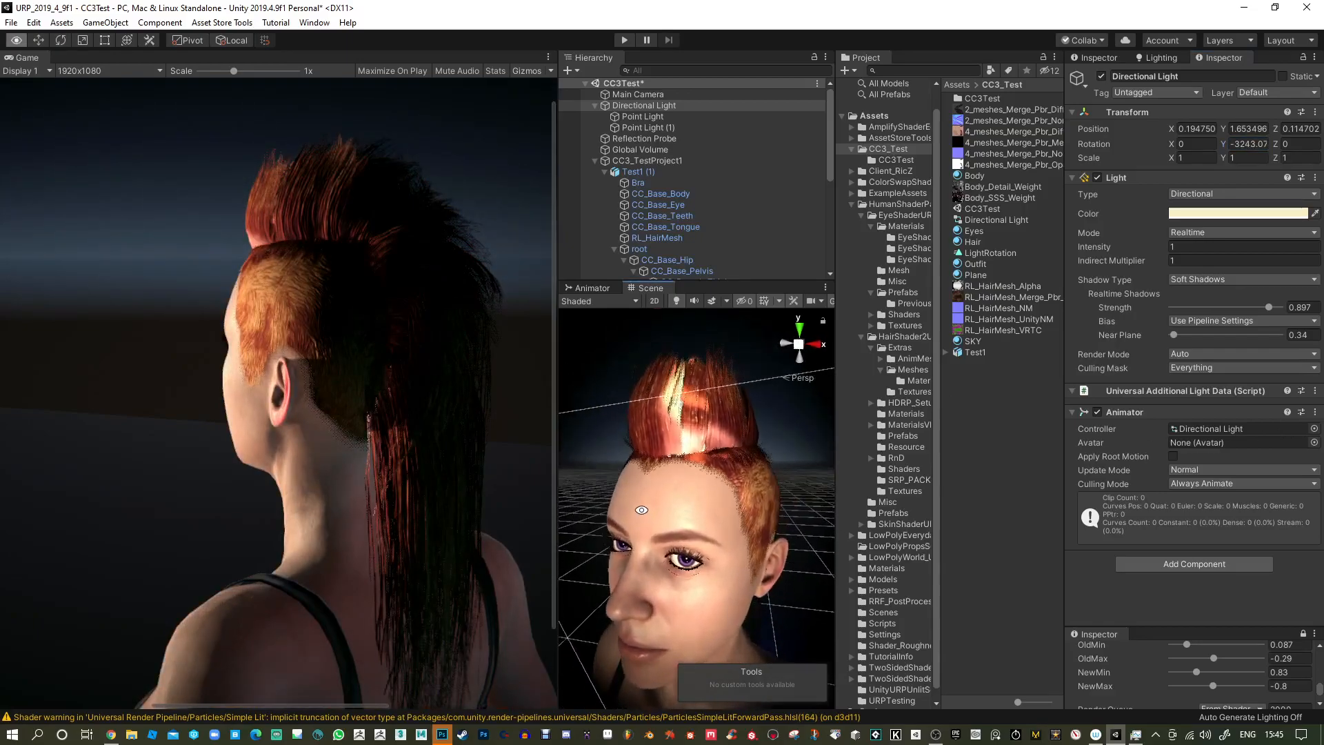
Set the hair's main highlight position to 0.61, strength 0.36 and exponent 179, and the secondary highlight's position to -0.34 and strength 0.59.
left_click(973, 242)
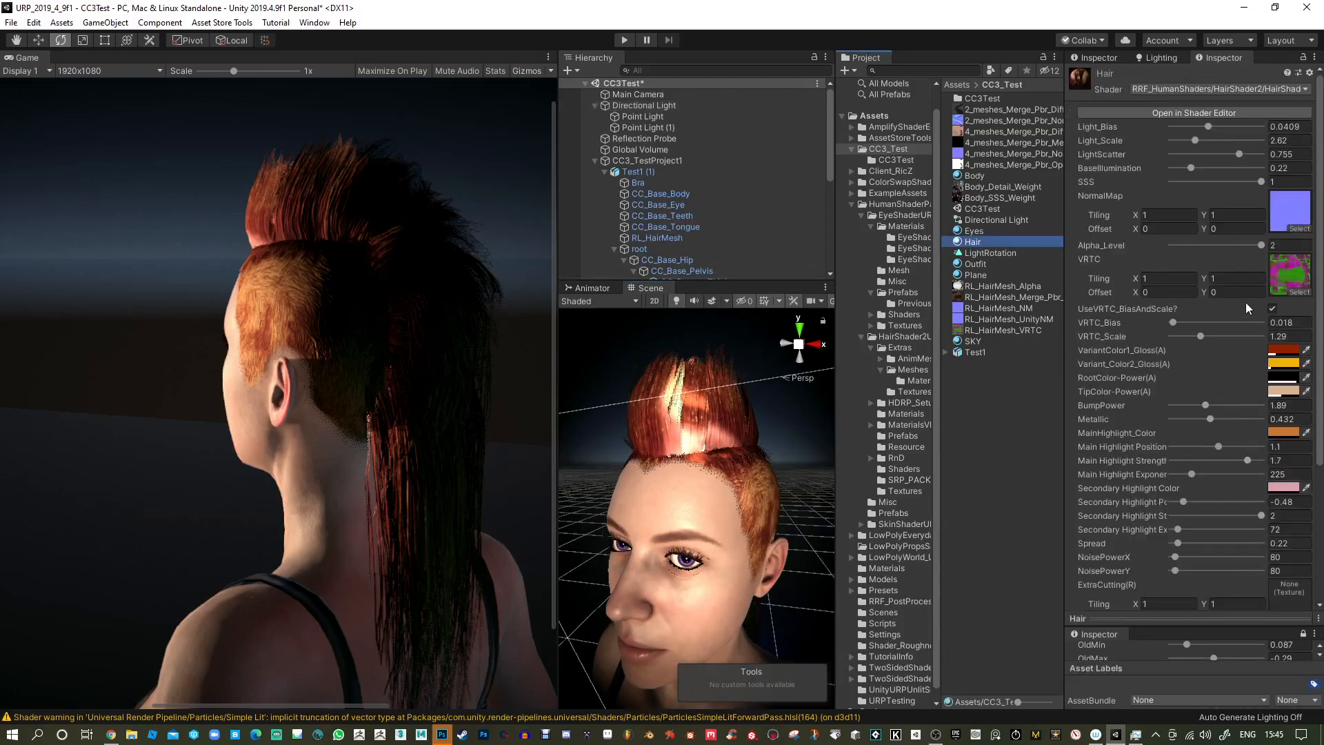
scroll(1227, 262, "down", 3)
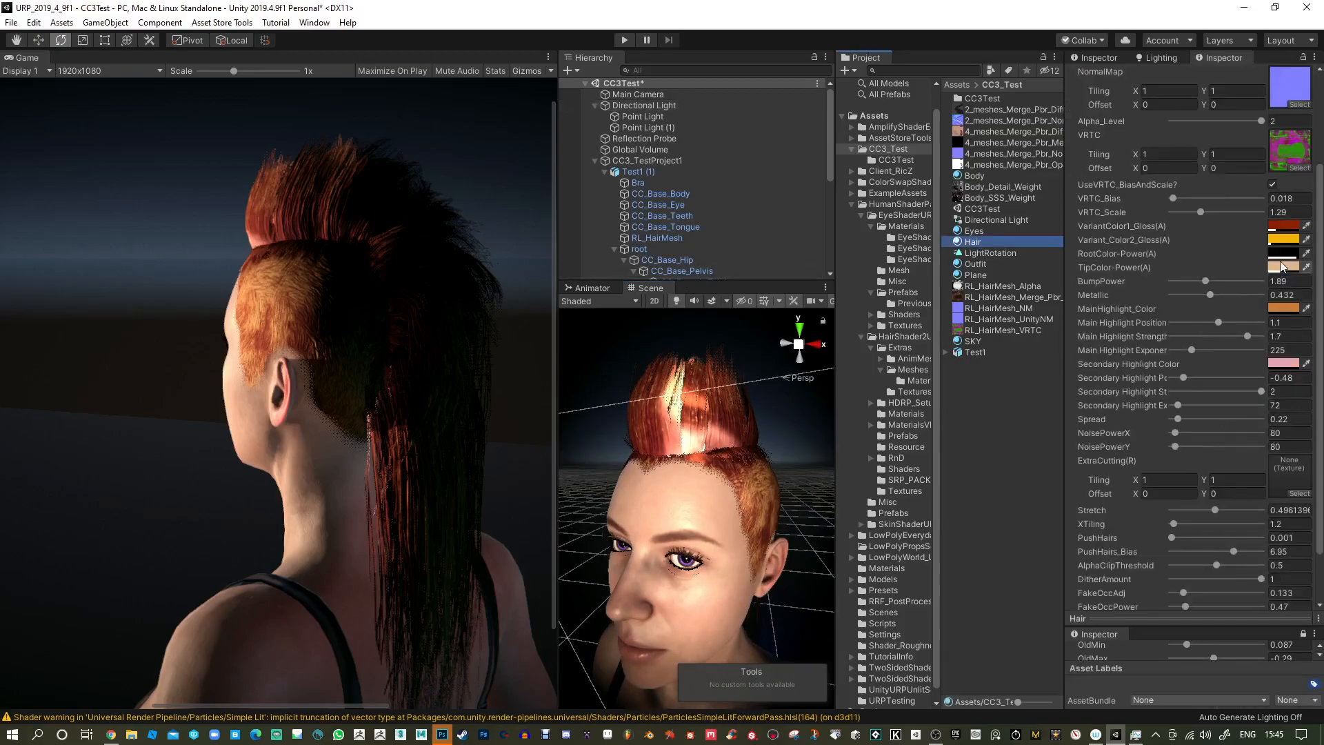
left_click_drag(1222, 391, 1198, 391)
left_click_drag(1247, 336, 1187, 350)
Raise the alpha (gloss) of the hair material's VariantColor1_Gloss colour slightly.
left_click(1284, 226)
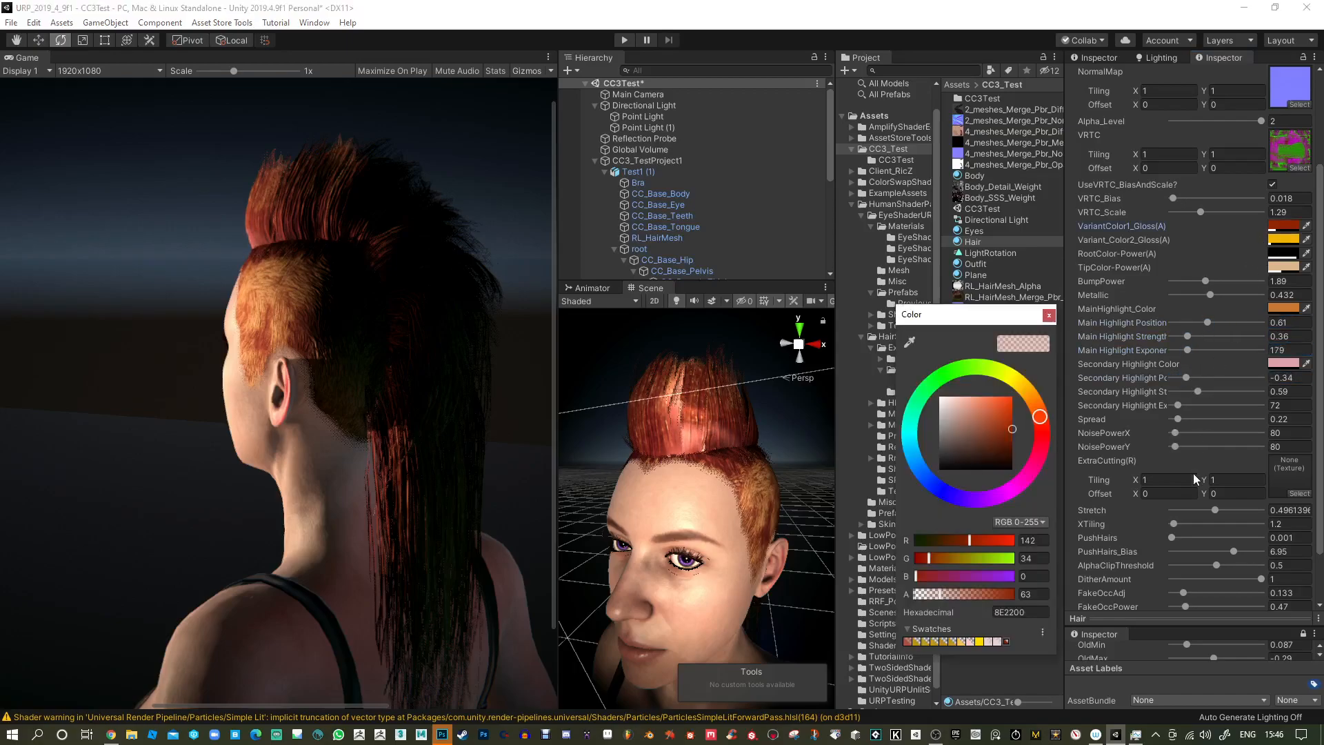
mouse_move(939, 593)
left_mouse_down()
mouse_move(909, 600)
mouse_move(950, 604)
left_mouse_up()
left_click(1048, 315)
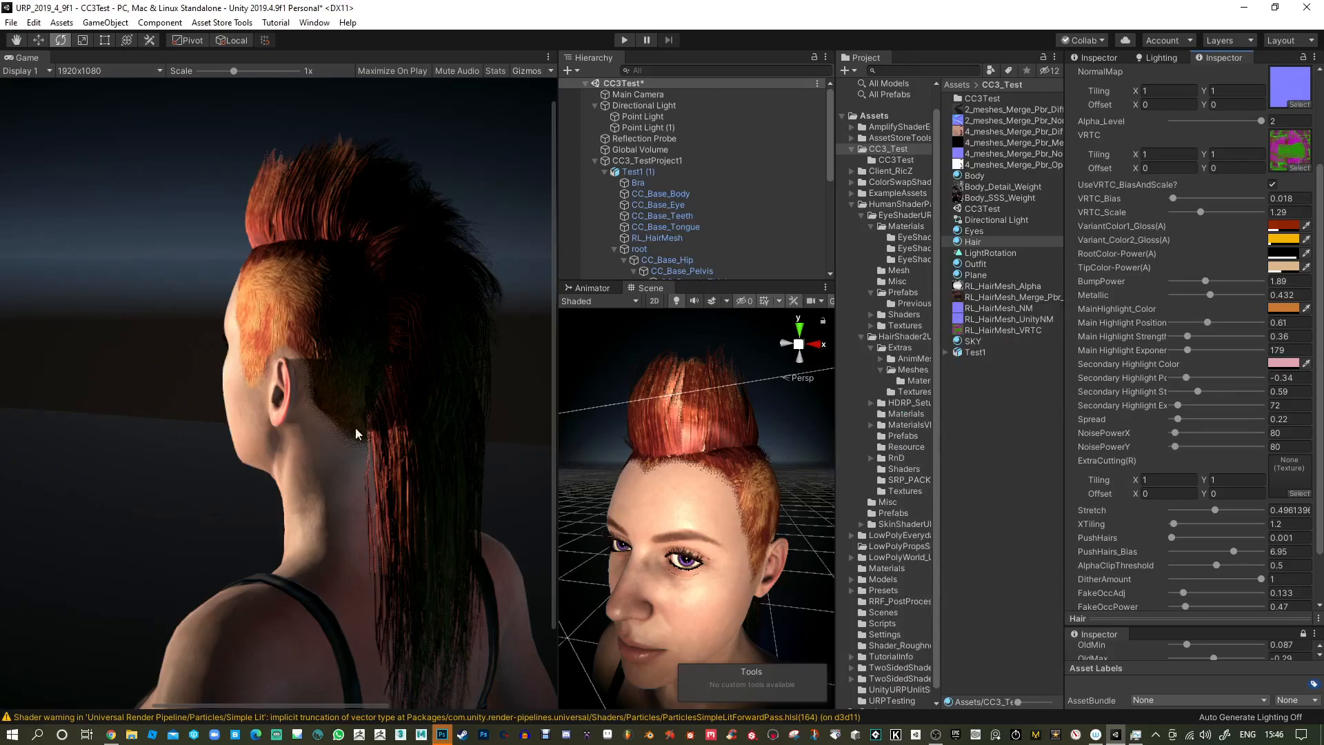
Rotate CC3_TestProject1 about Y so the character's face shows in three-quarter profile in the game view.
key("alt")
left_click(647, 161)
left_click_drag(1224, 144, 1202, 172)
Switch the Light component of both point lights off and back on to compare the lighting on the hair.
left_click(677, 128)
left_click(680, 117, "shift")
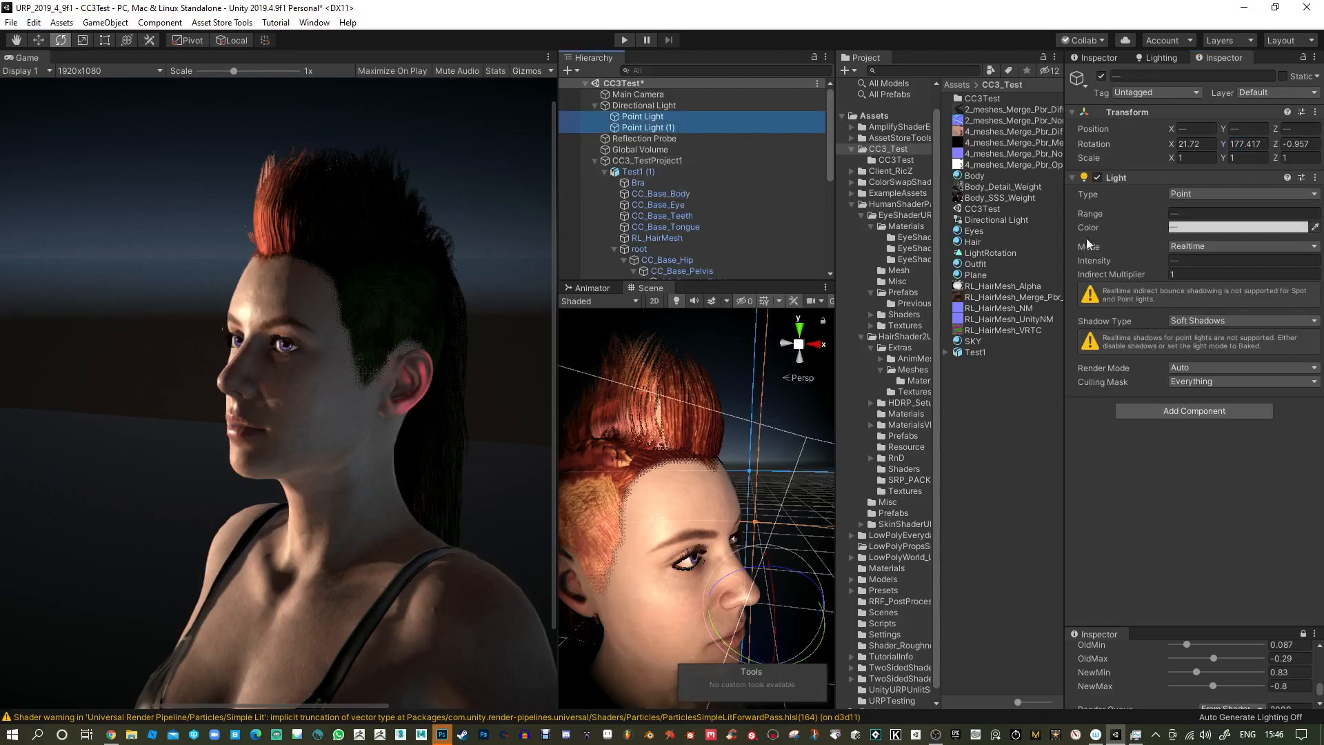
left_click(1098, 177)
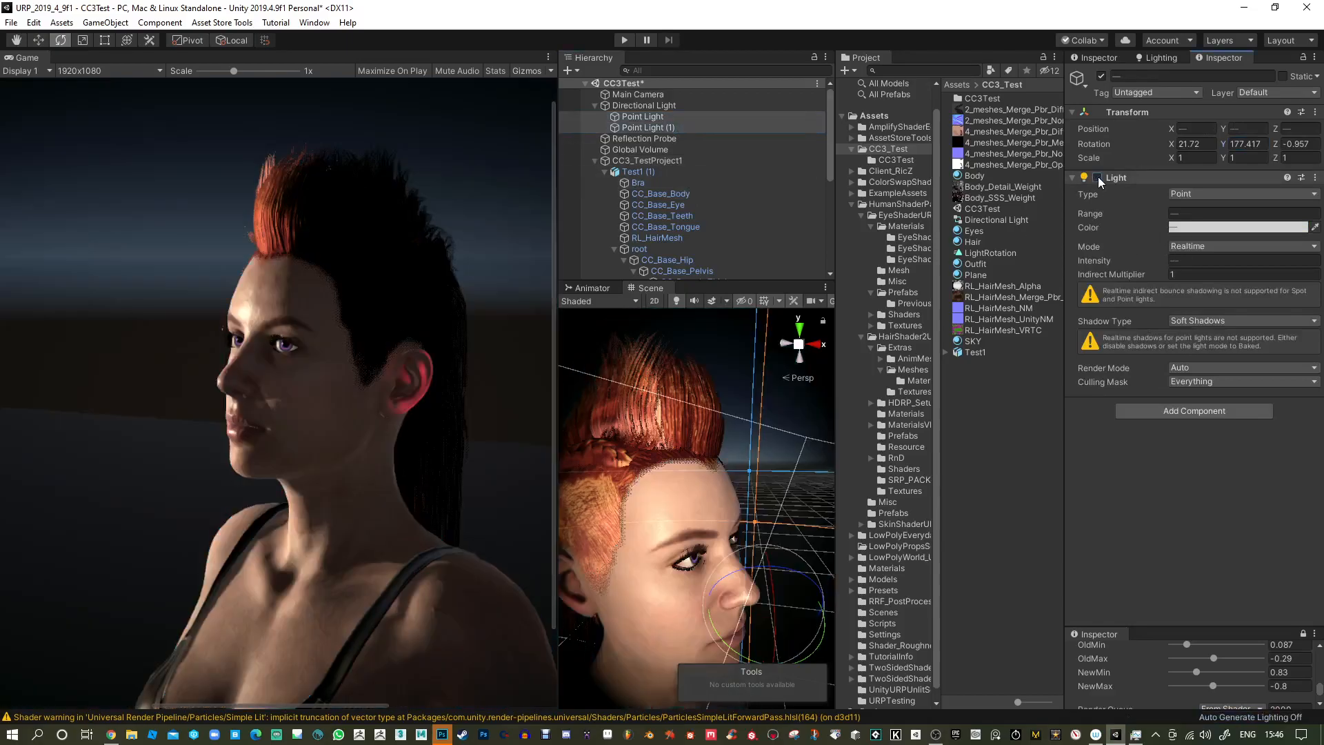
left_click(1098, 177)
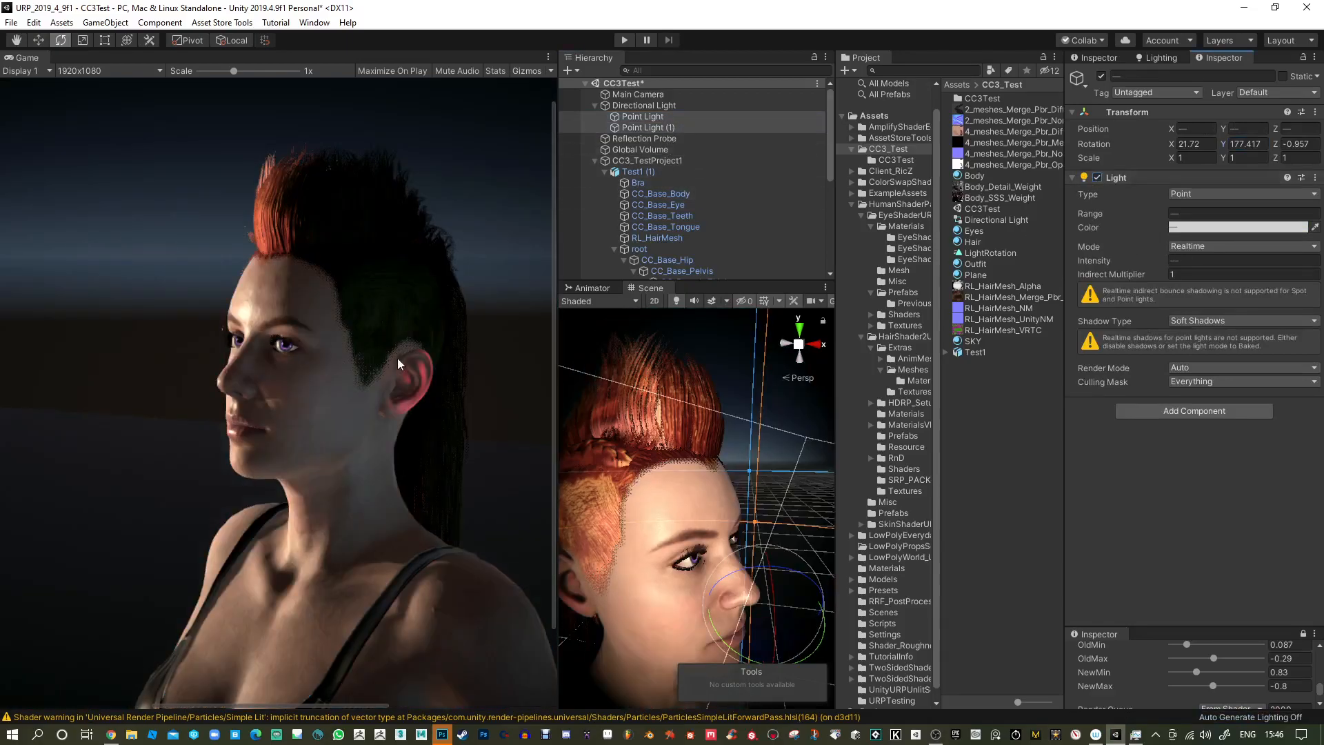
Change the colour of Point Light (1) from blue to a near-white tint.
left_click(646, 128)
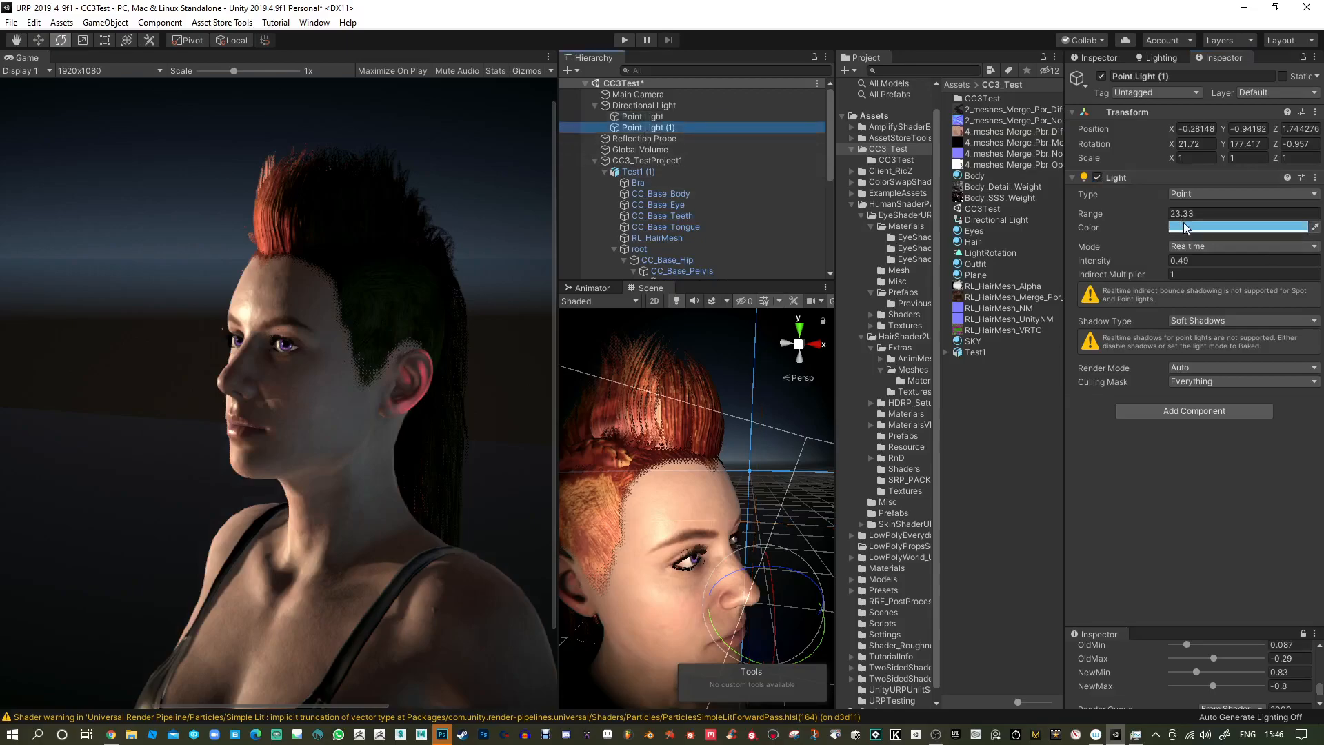
left_click(1185, 227)
left_click_drag(982, 406, 944, 400)
left_click(1049, 316)
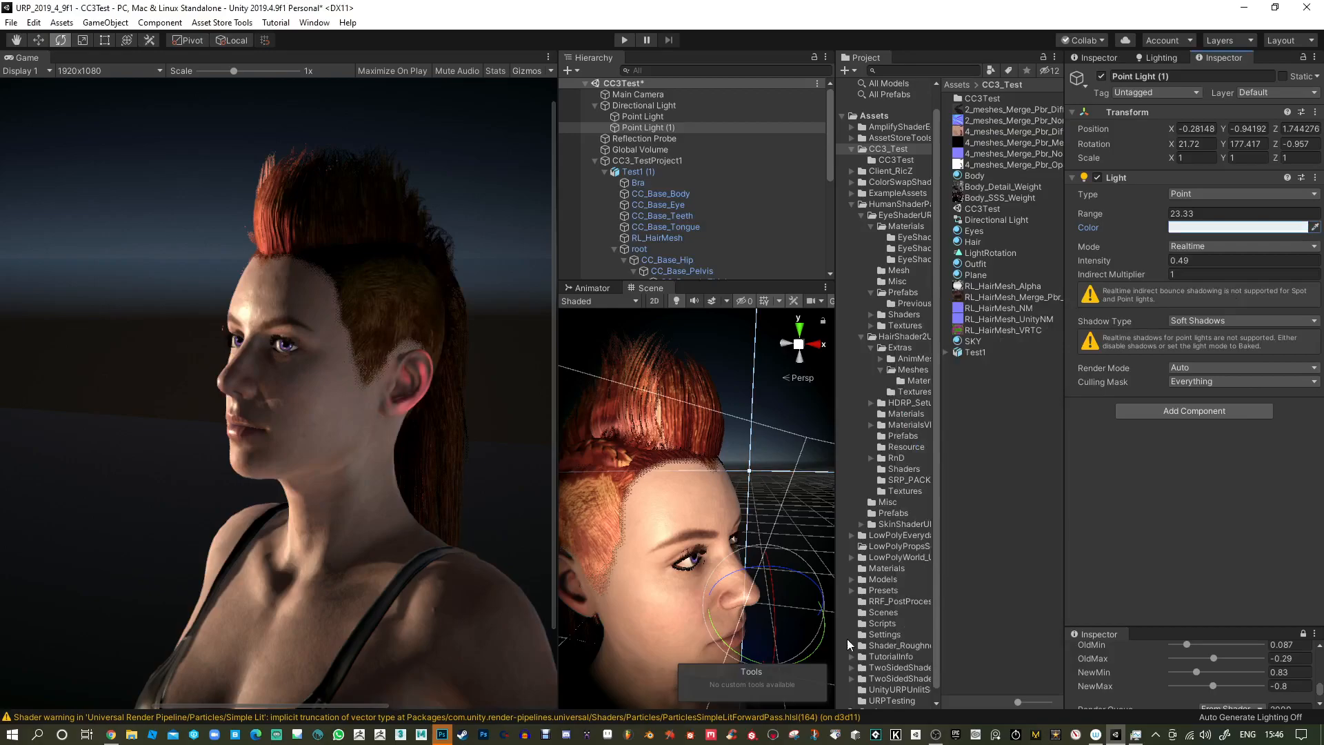
Orbit the scene view around the character to examine the mohawk and face from the front under the directional light.
left_click(638, 103)
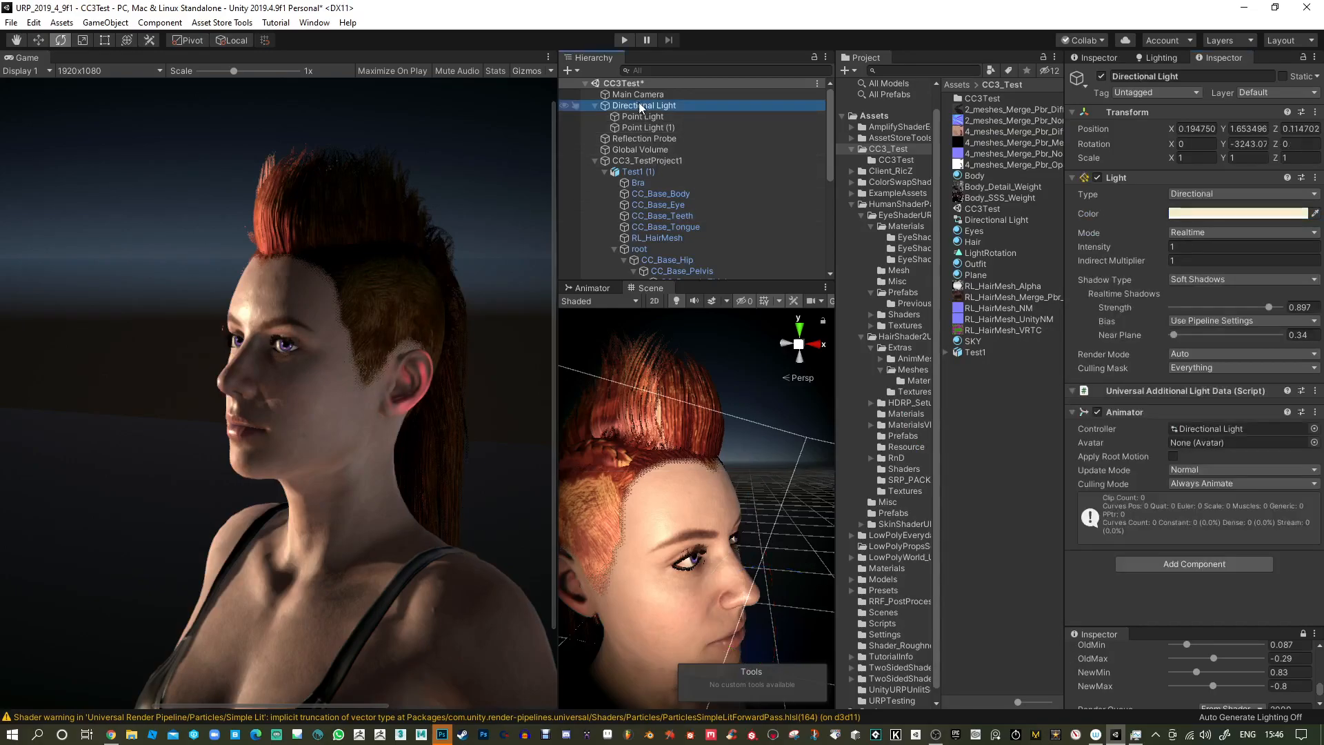
scroll(706, 540, "down", 5)
left_click_drag(680, 528, 684, 515, "alt")
right_click_drag(683, 514, 758, 393, "alt")
left_click_drag(758, 393, 682, 534, "alt")
left_click_drag(731, 476, 756, 532, "alt")
scroll(730, 455, "up", 2)
middle_click_drag(689, 334, 701, 423)
left_click(700, 422)
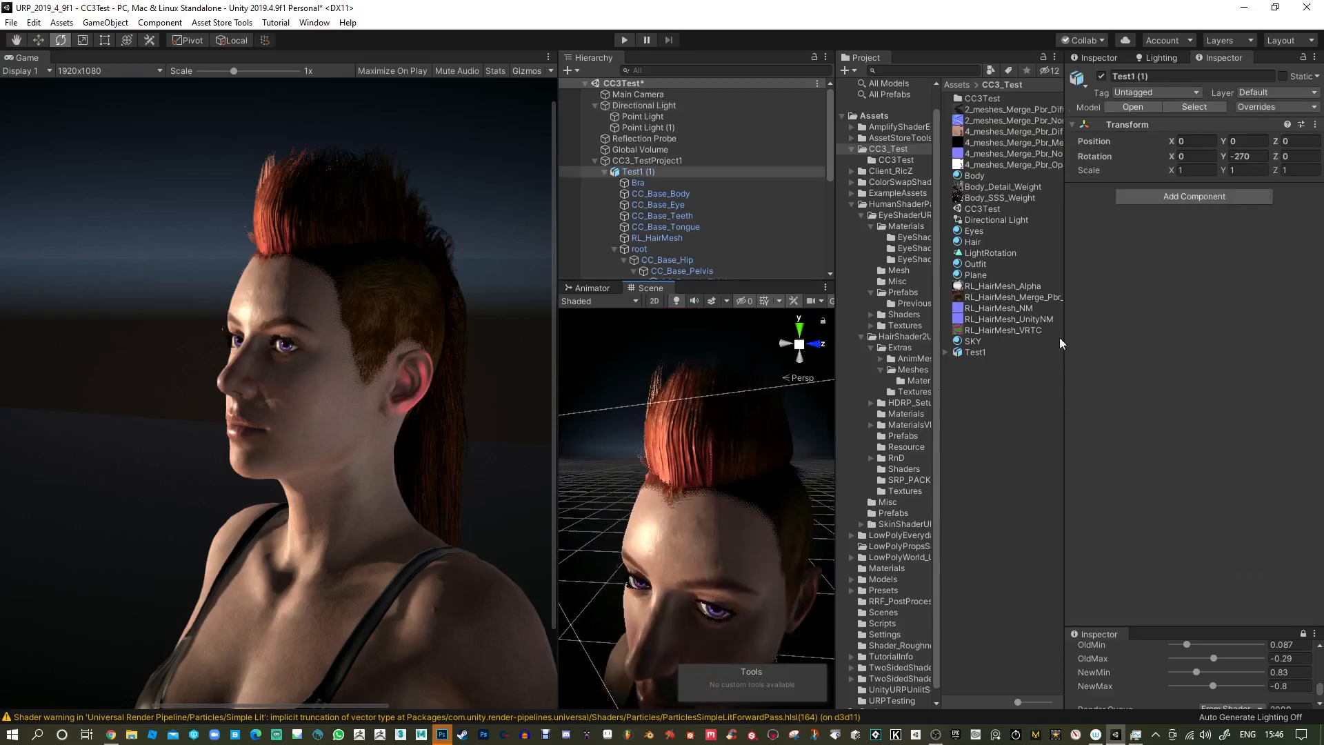
Locate the RL_HairMesh_VRTC texture file on disk and open it in Photoshop.
left_click(979, 242)
left_click(1276, 262)
left_click(987, 331)
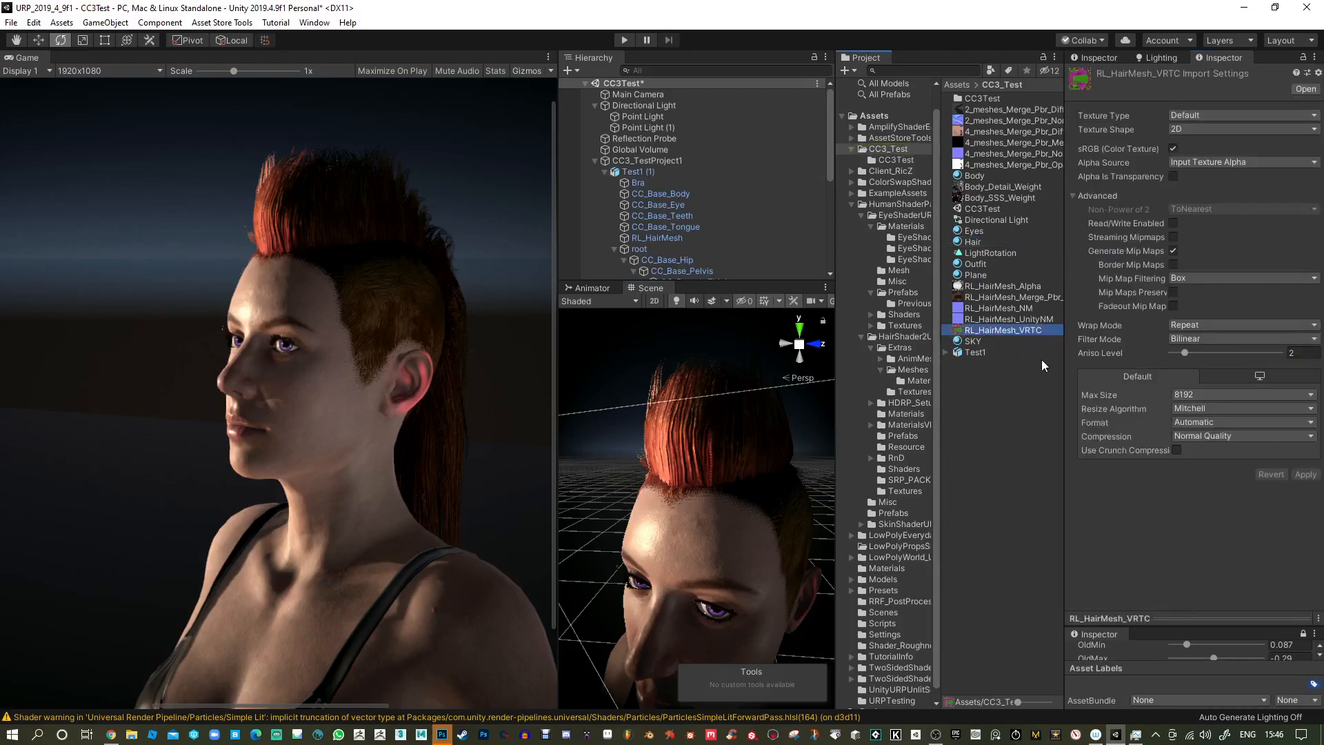
right_click(1017, 332)
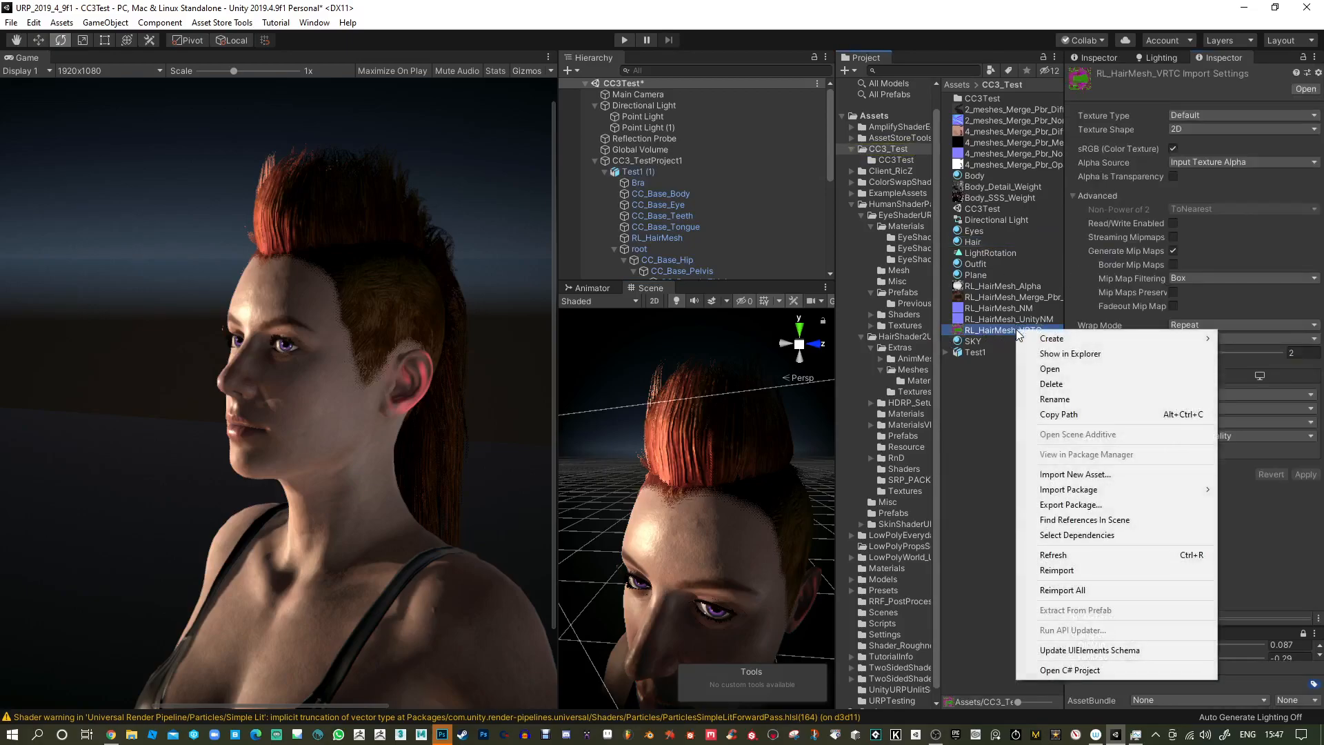
left_click(1069, 354)
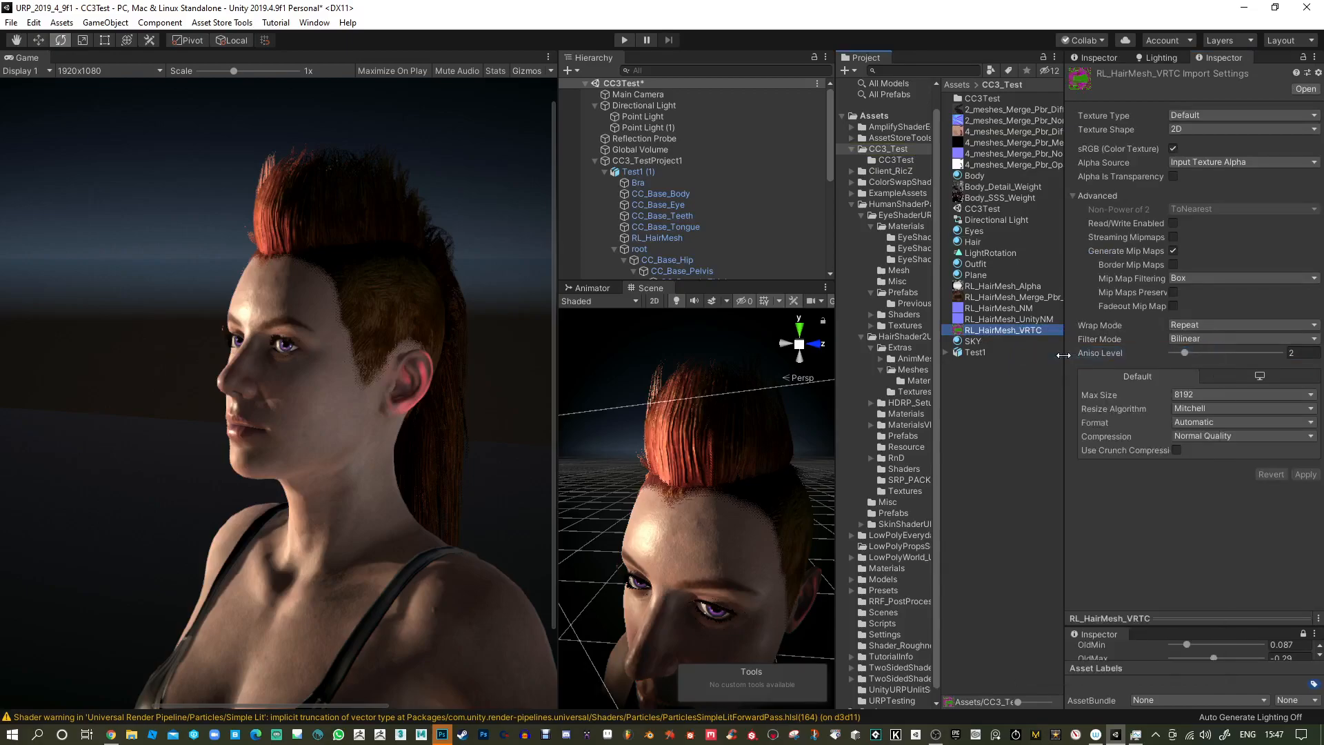
left_click(442, 733)
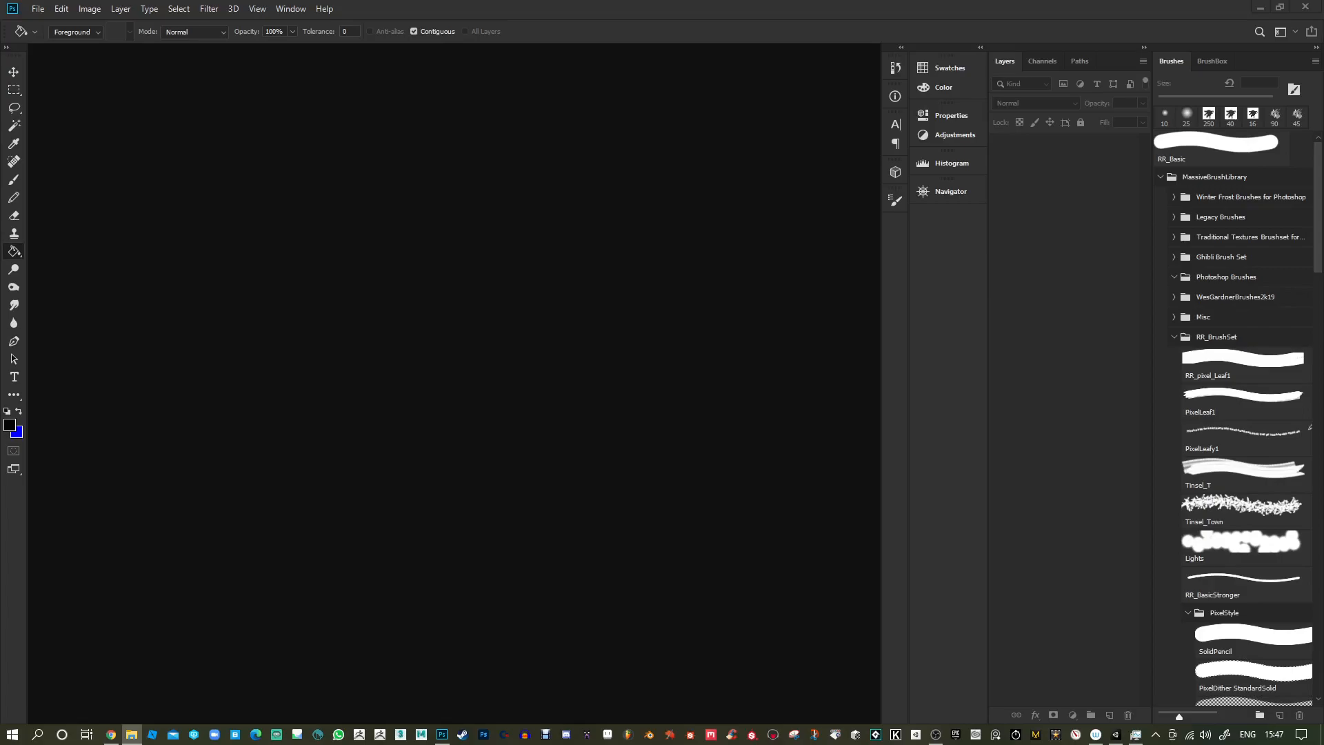
left_click_drag(421, 321, 419, 318)
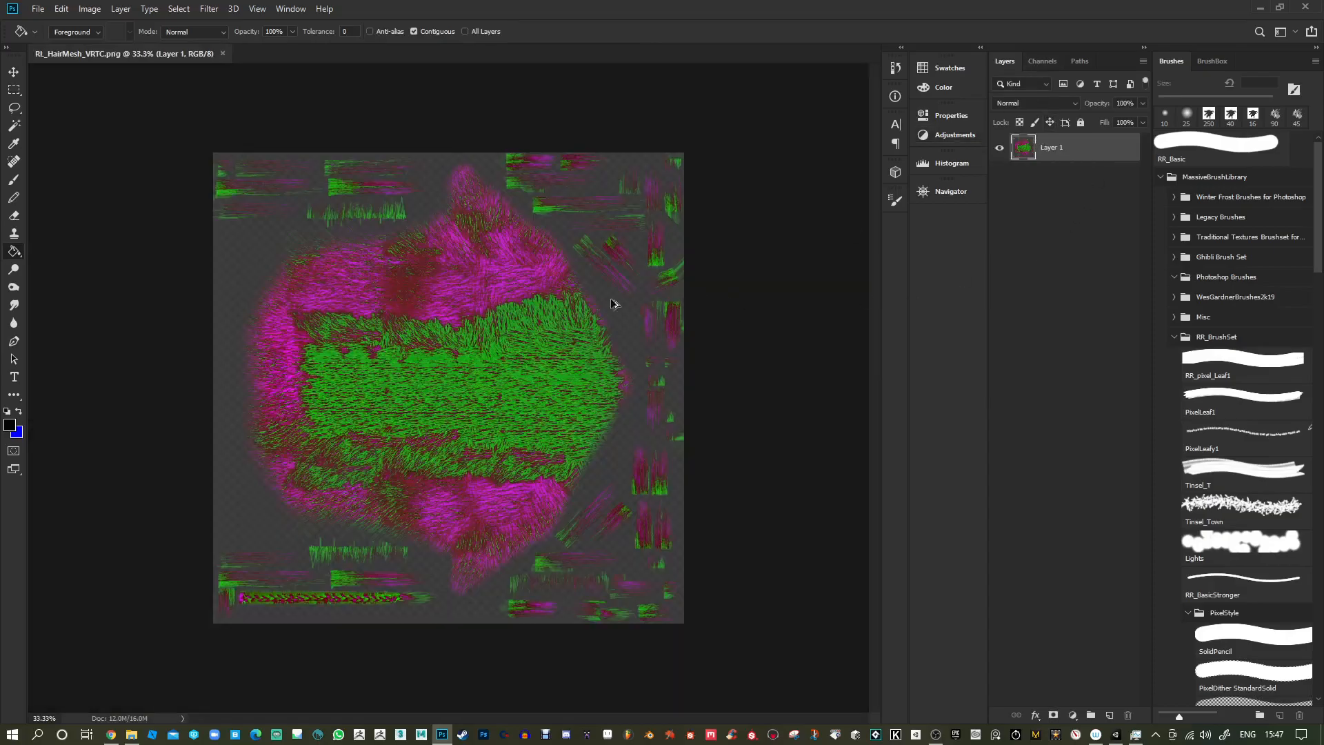
Isolate the texture's Red channel and increase its contrast with Levels, setting midtones to 0.75 and lowering the white input level.
scroll(634, 302, "up", 3, "alt")
left_click(1053, 61)
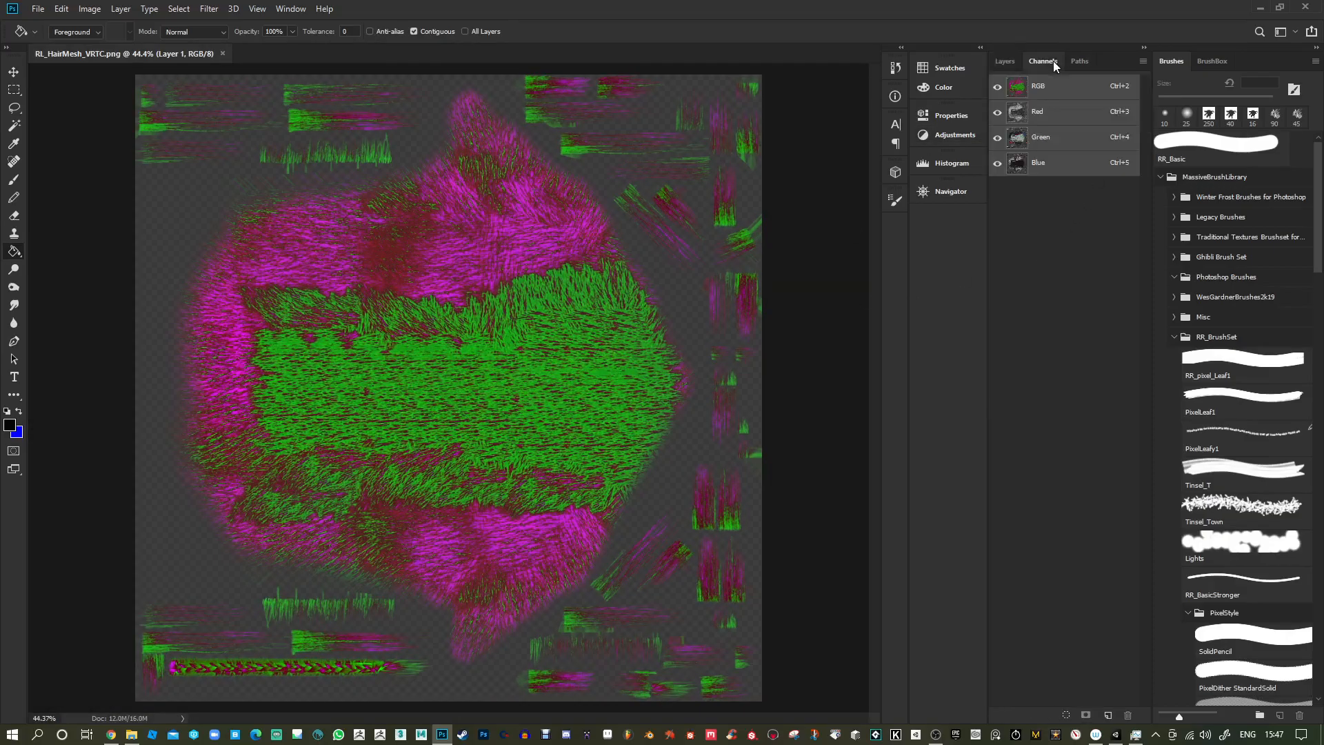
left_click(1038, 117)
scroll(466, 320, "up", 10, "alt")
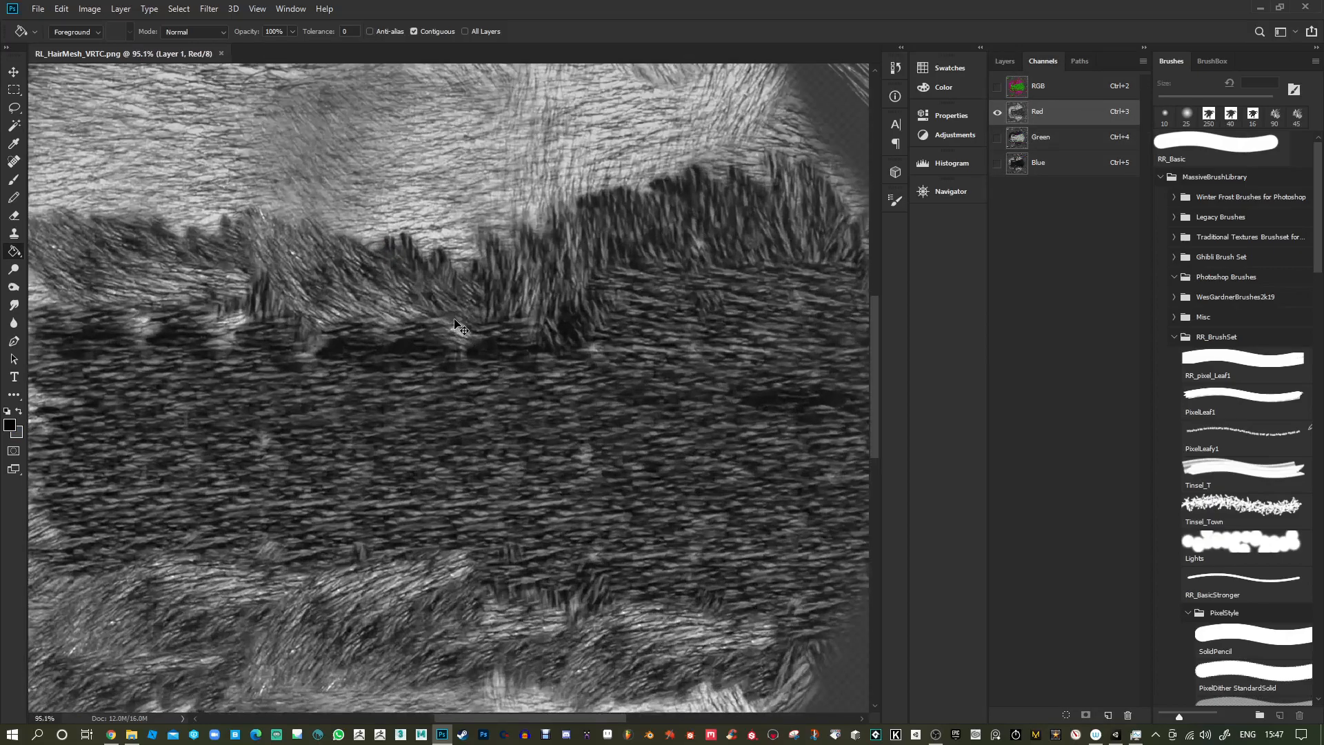
scroll(461, 316, "down", 5, "alt")
scroll(362, 110, "up", 10, "alt")
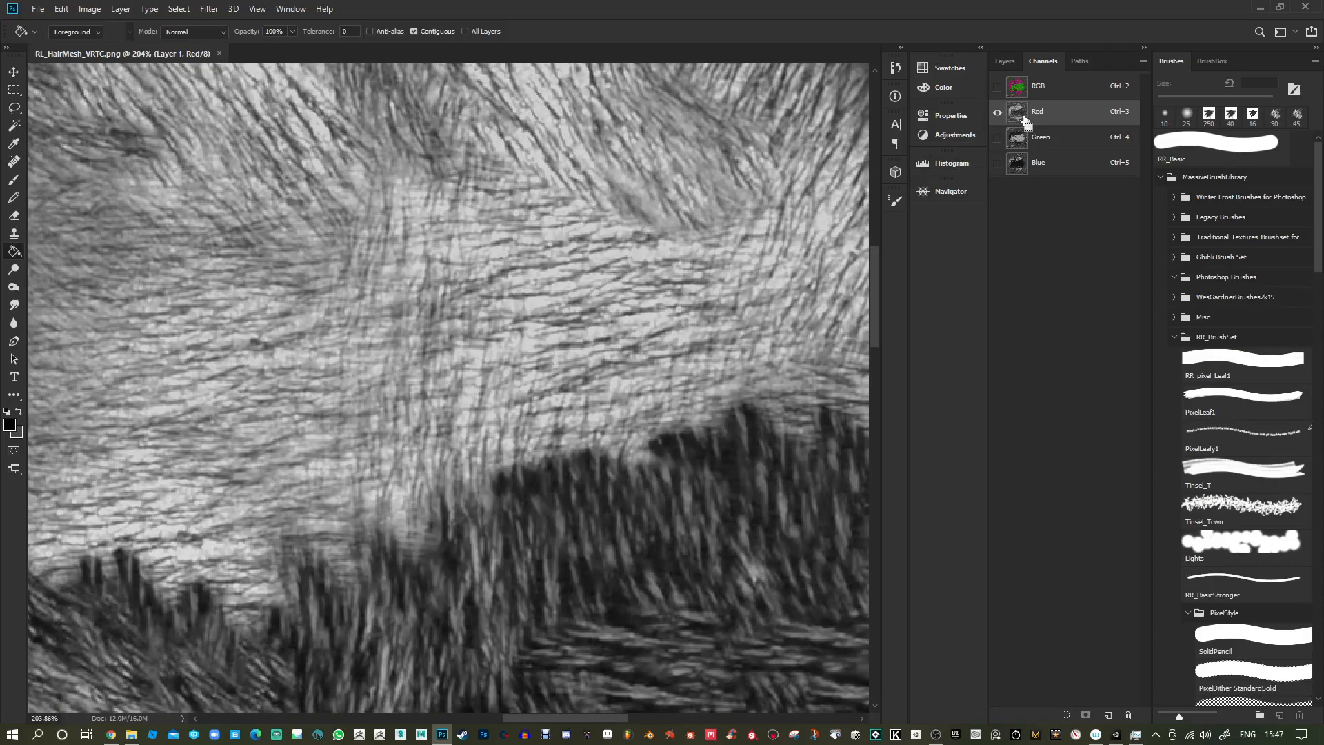
key("ctrl+l")
mouse_move(846, 468)
left_mouse_down()
mouse_move(809, 465)
mouse_move(877, 462)
mouse_move(849, 461)
mouse_move(860, 466)
left_mouse_up()
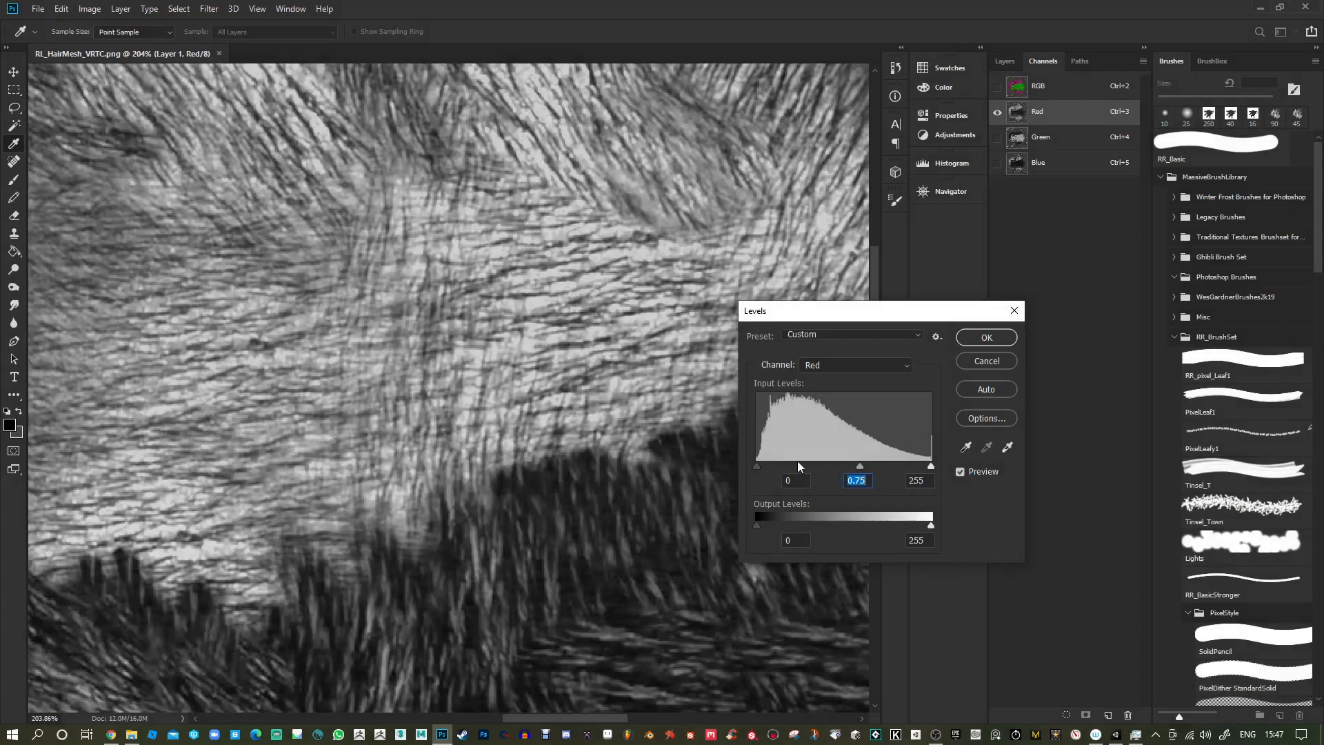
mouse_move(760, 467)
left_mouse_down()
mouse_move(796, 468)
mouse_move(758, 467)
left_mouse_up()
left_click_drag(930, 466, 912, 468)
left_click(987, 337)
Examine the adjusted Red channel and the Green and Blue channels, and return to the RGB composite and layer view.
scroll(676, 296, "down", 11, "alt")
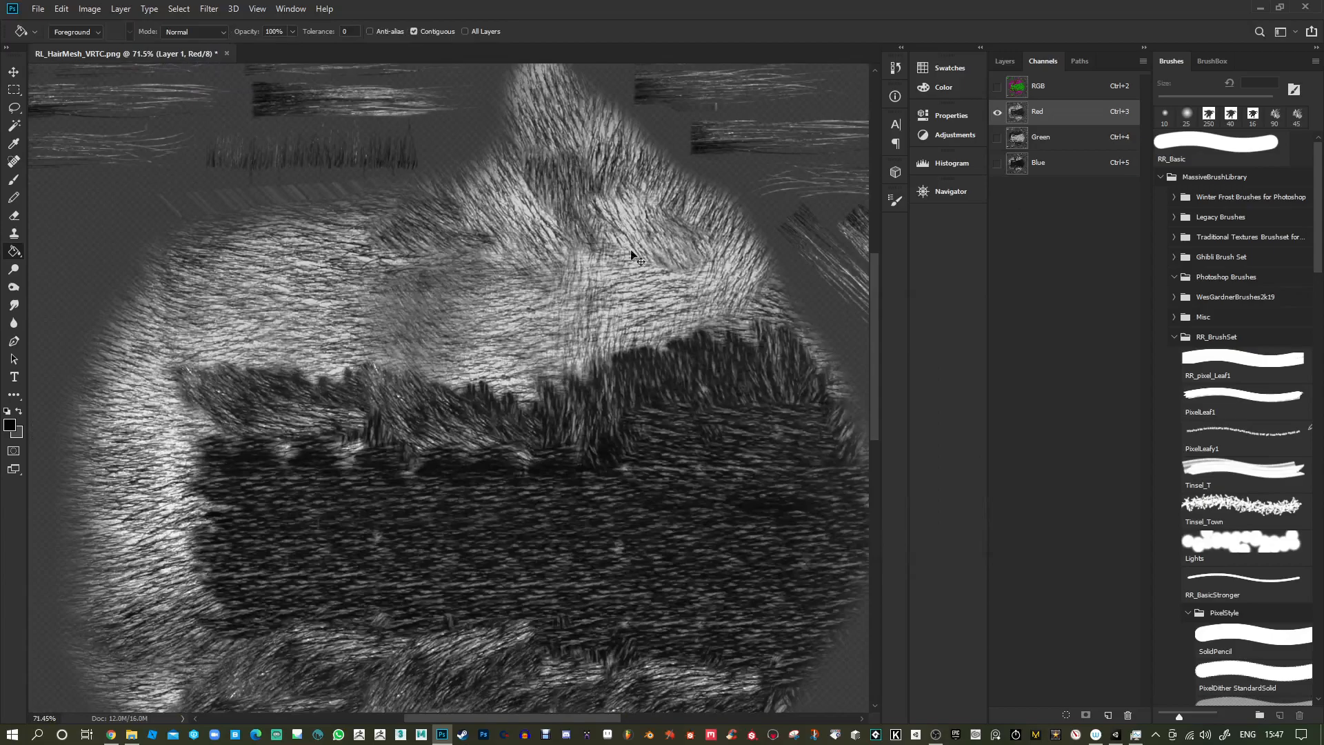
scroll(624, 473, "up", 5, "alt")
scroll(806, 225, "down", 2, "alt")
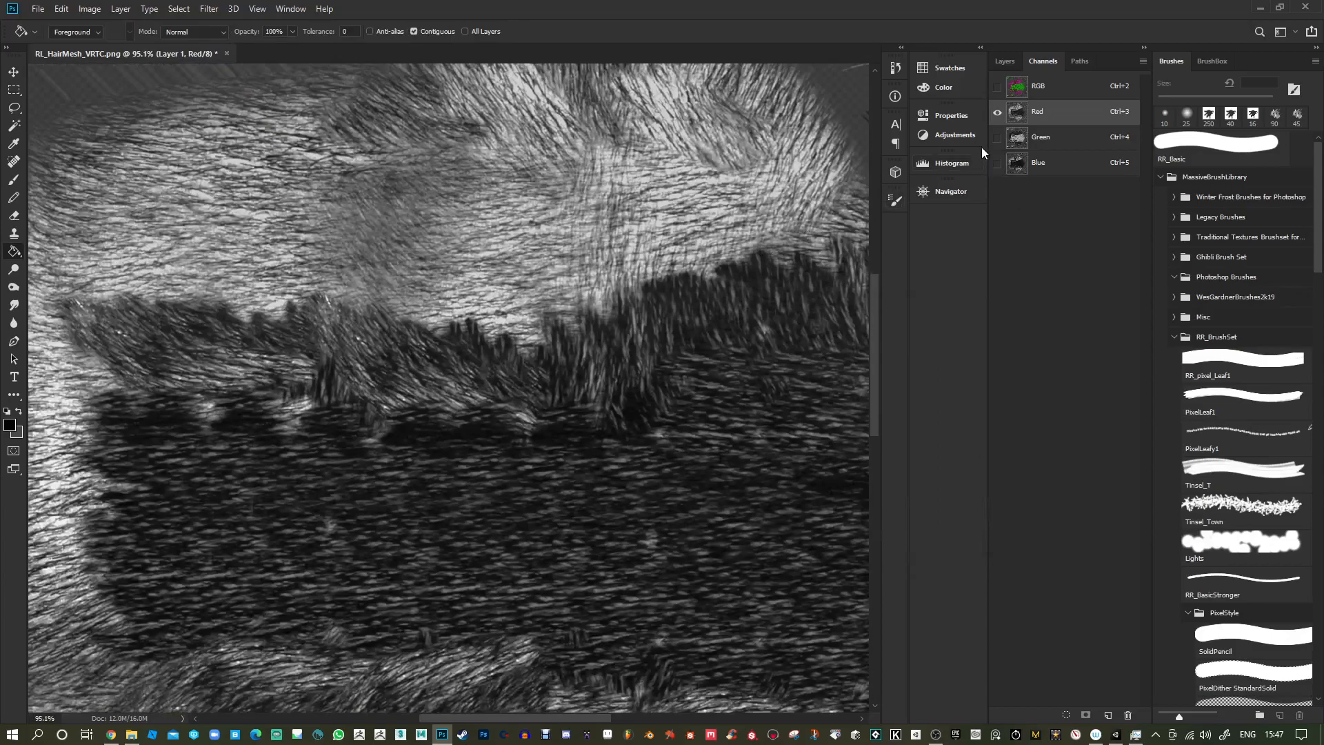
left_click(1034, 138)
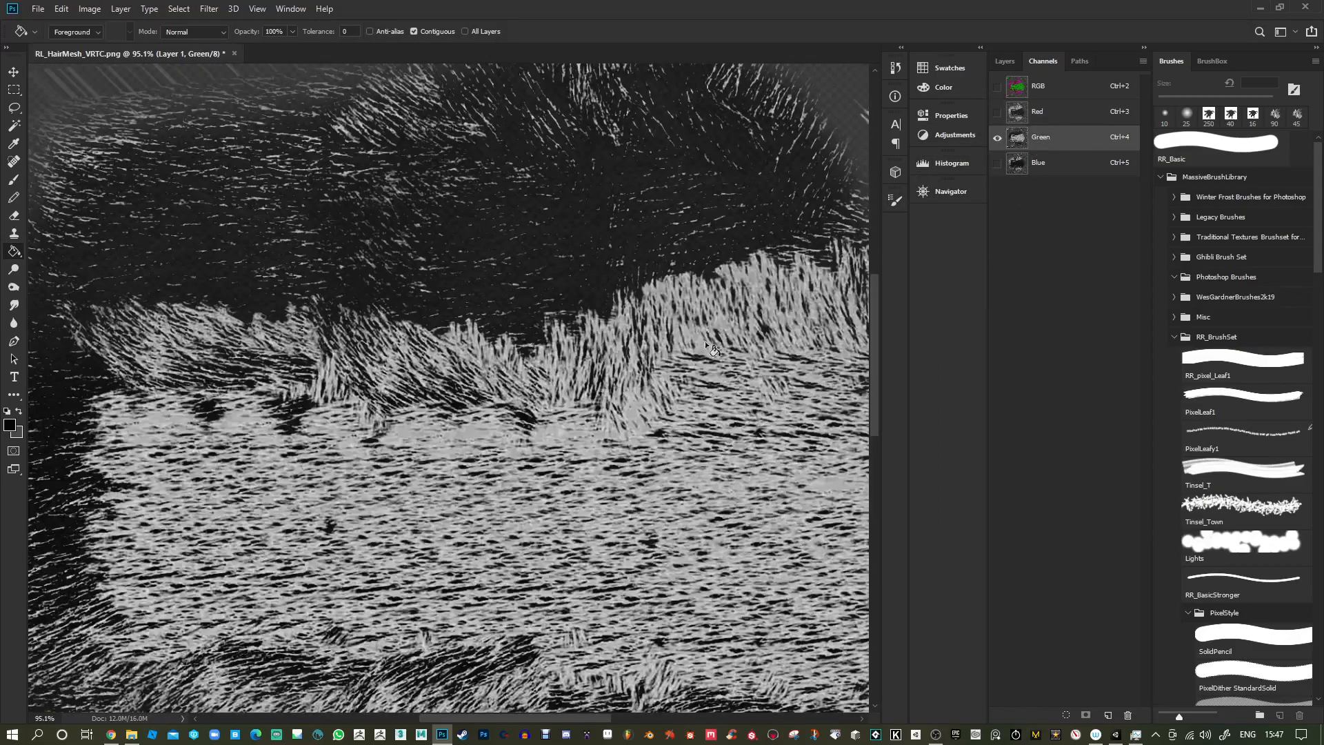
scroll(612, 330, "down", 3, "alt")
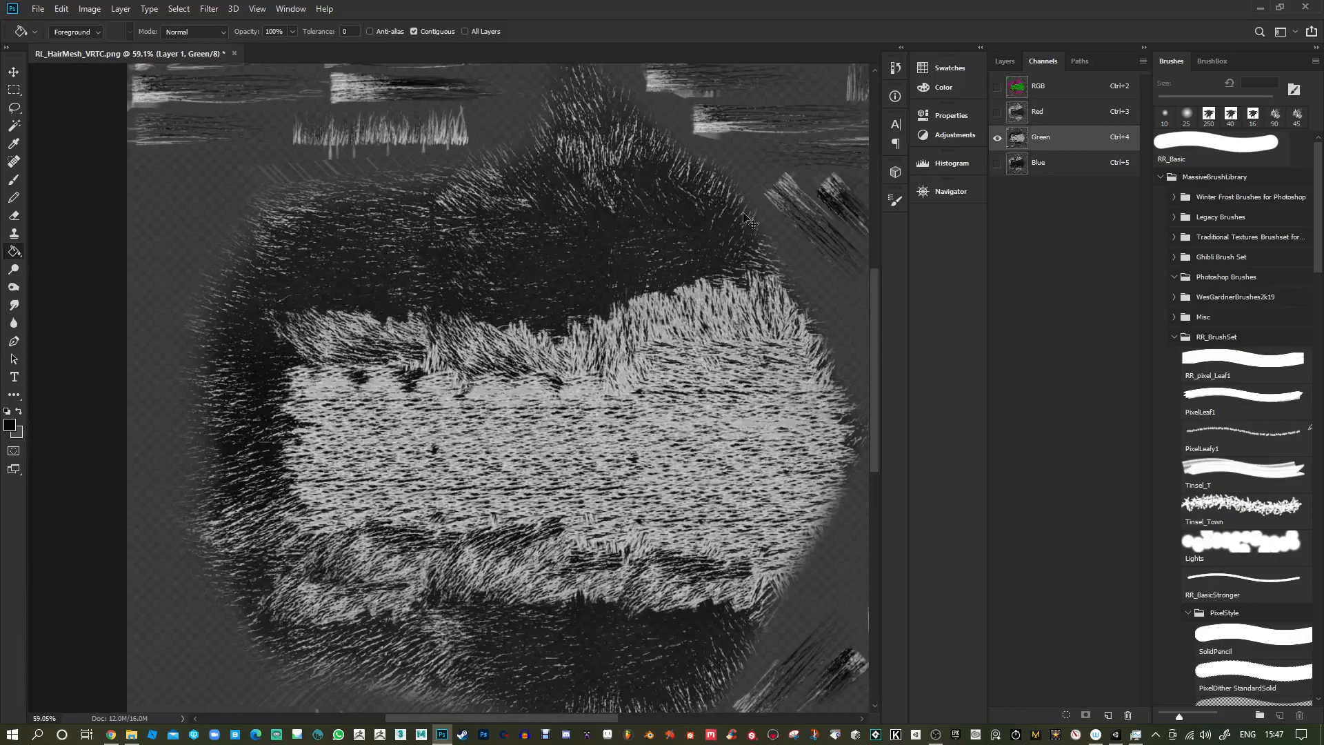
scroll(510, 266, "up", 2, "alt")
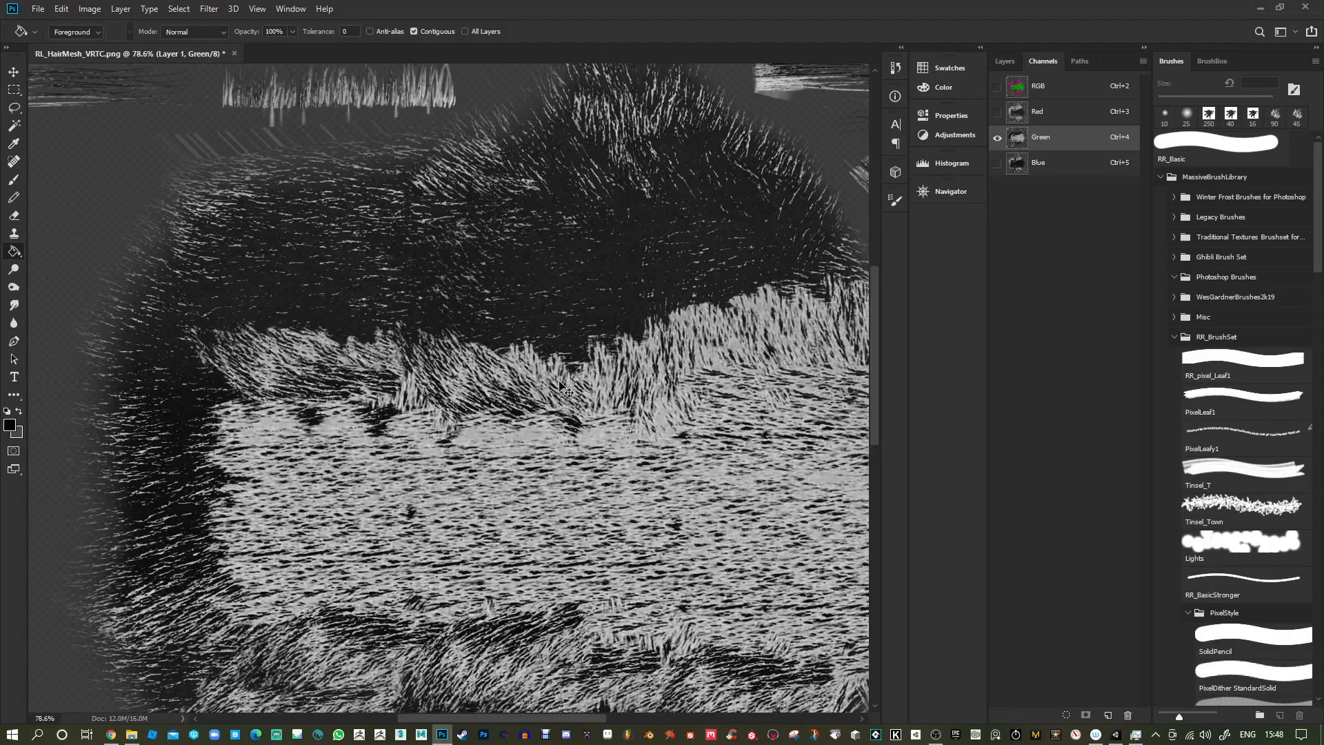
scroll(679, 363, "down", 1, "alt")
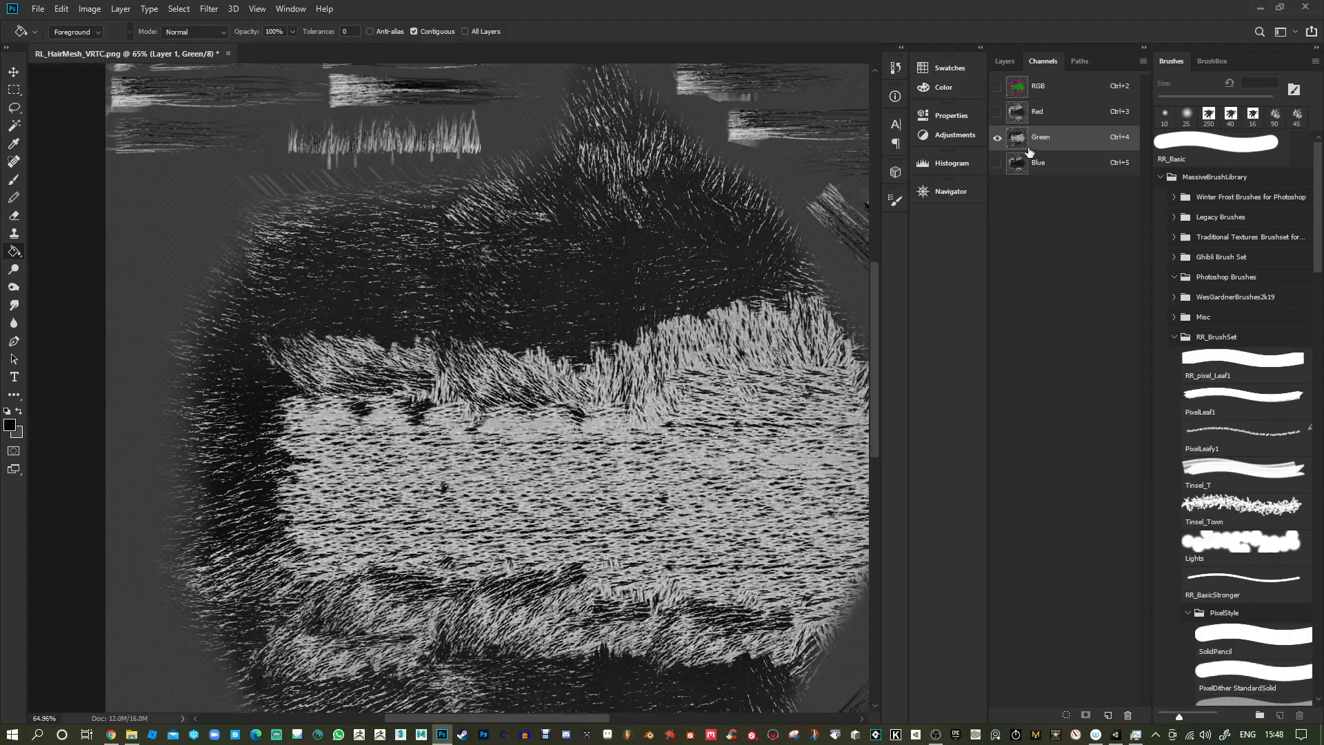
left_click(997, 166)
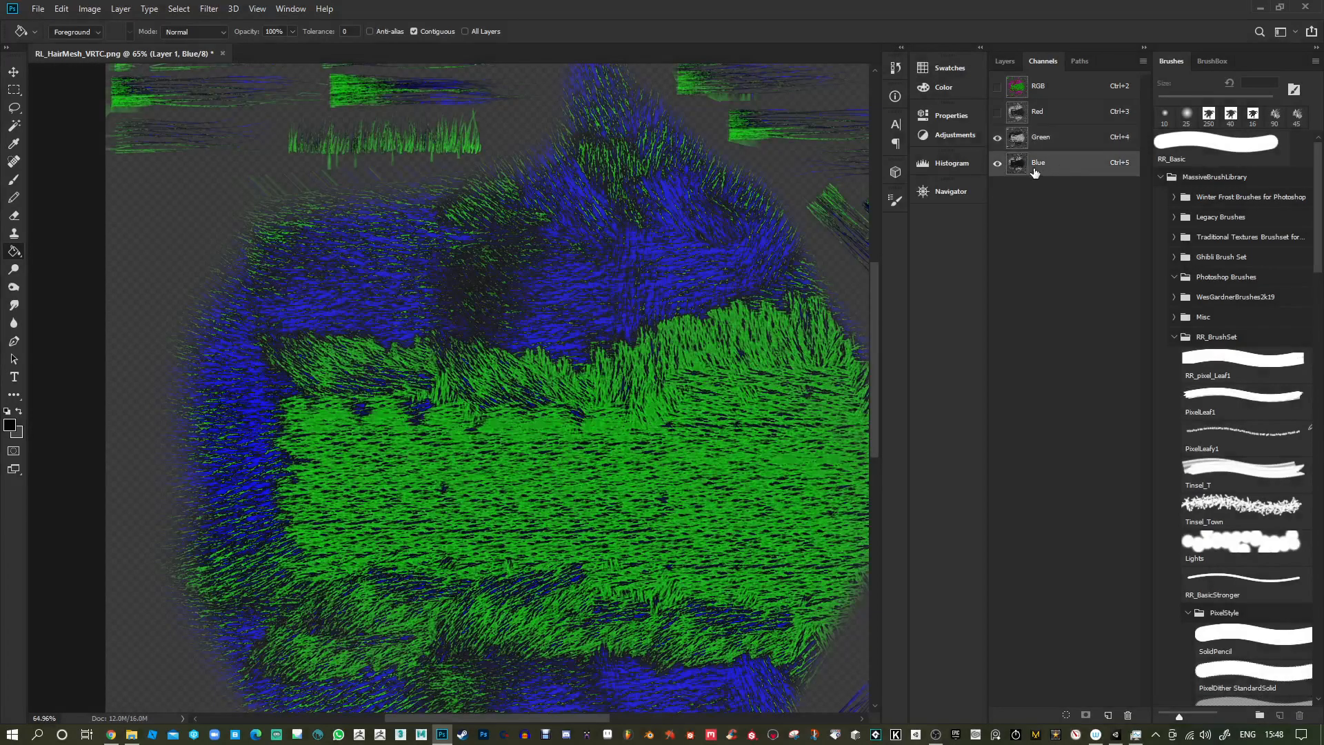
left_click(1020, 89)
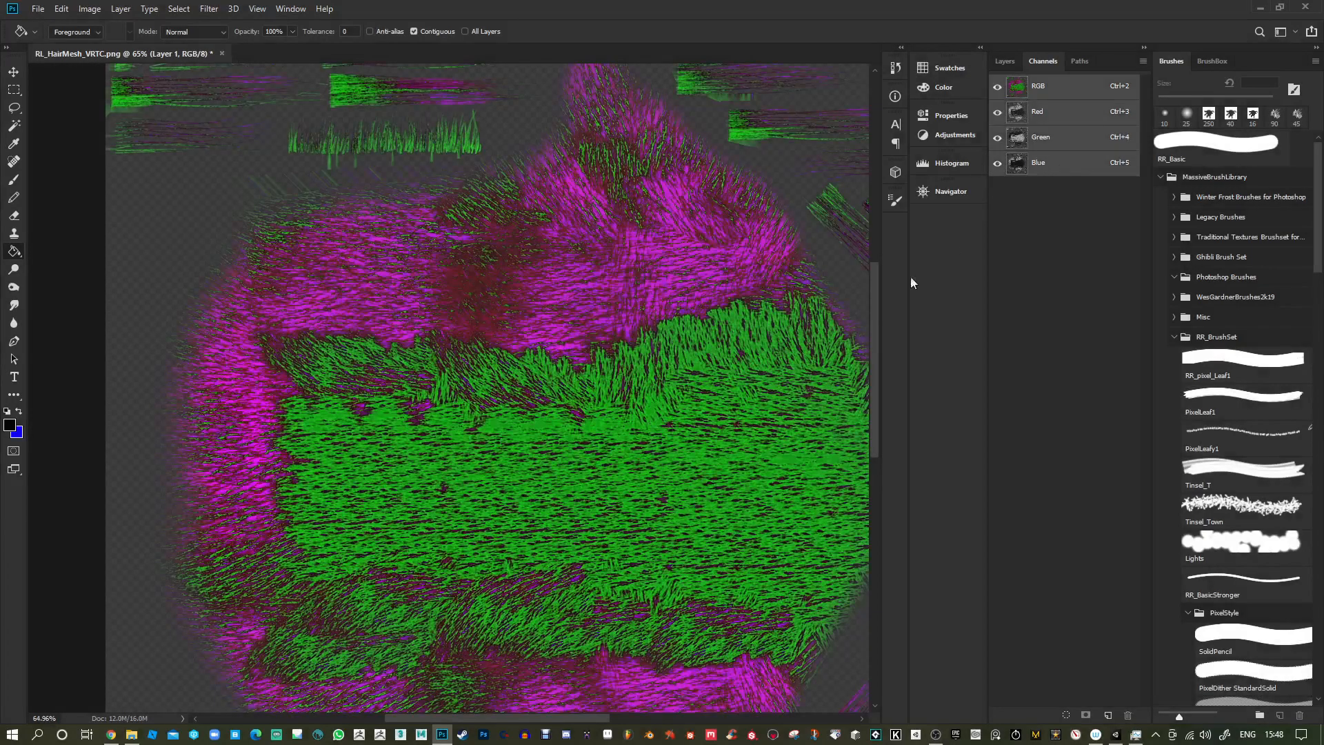
left_click(1005, 61)
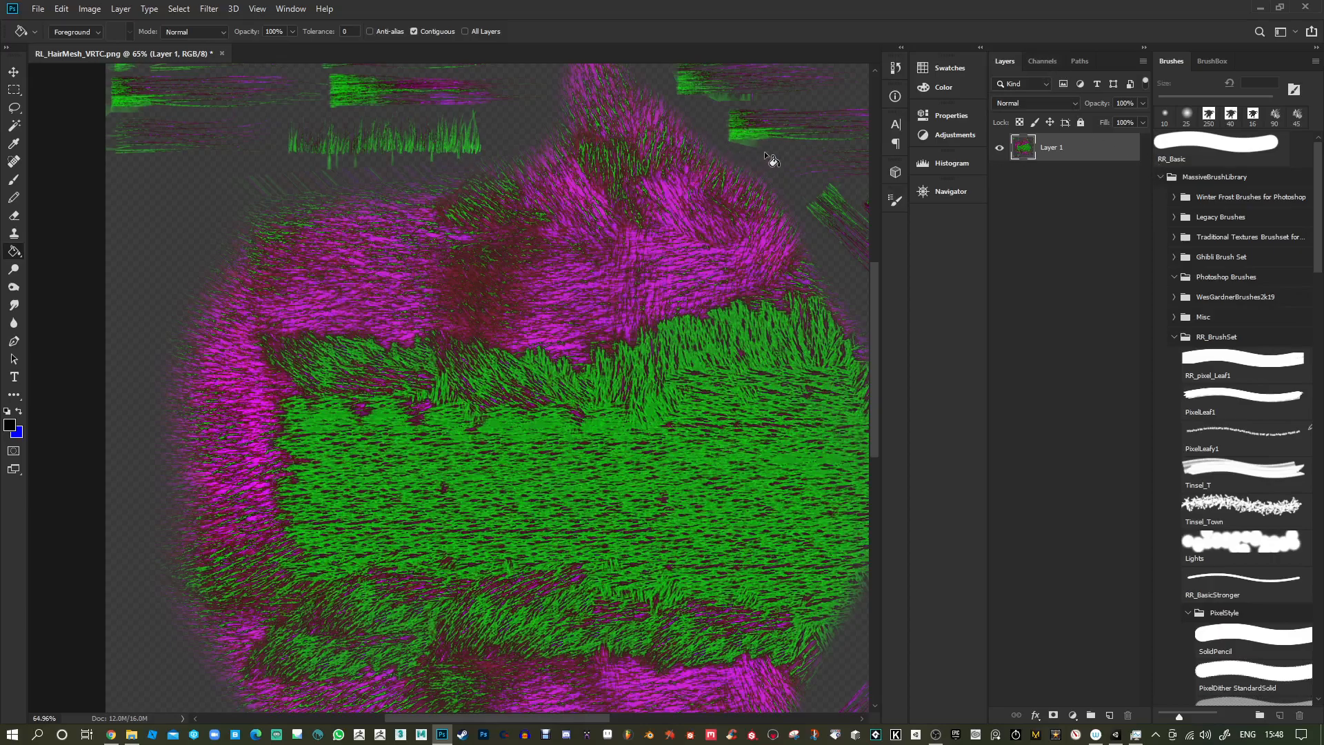
scroll(801, 204, "down", 3, "alt")
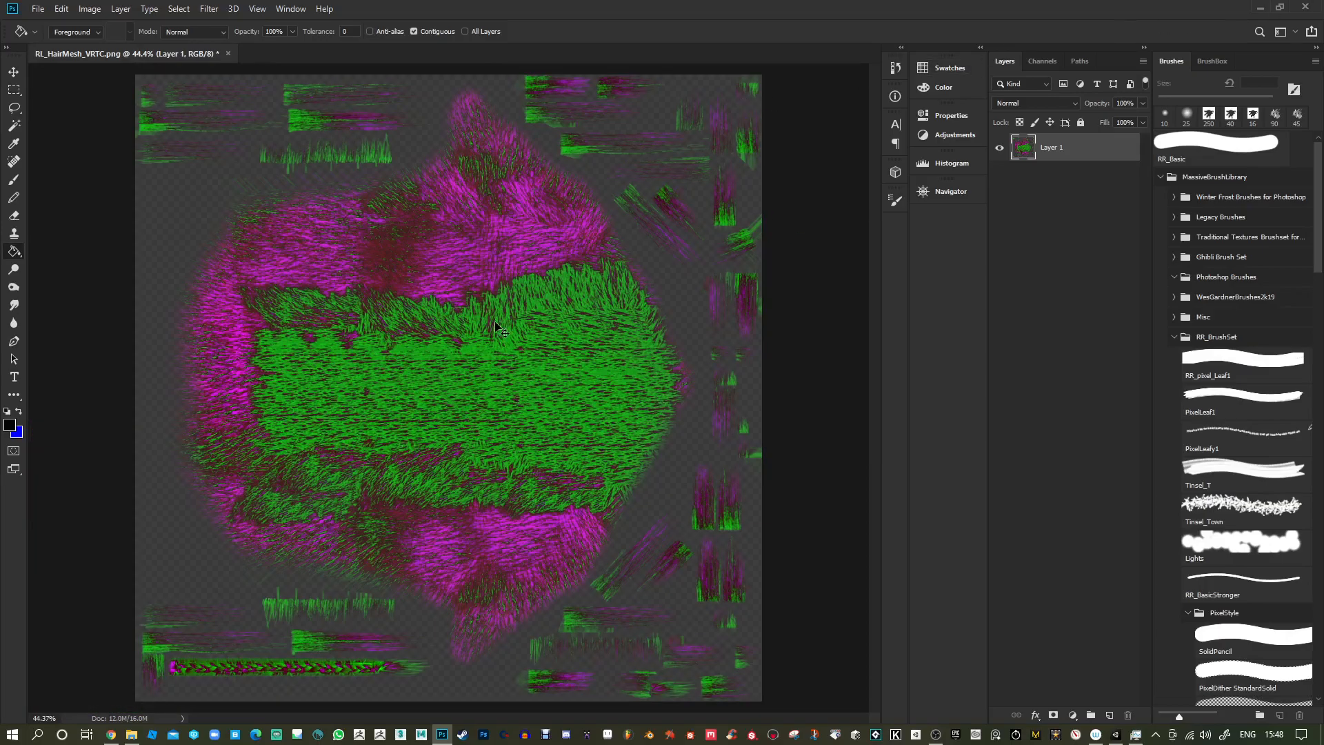
Save RL_HairMesh_VRTC.png and switch back to Unity to reimport the edited texture.
key("ctrl+s")
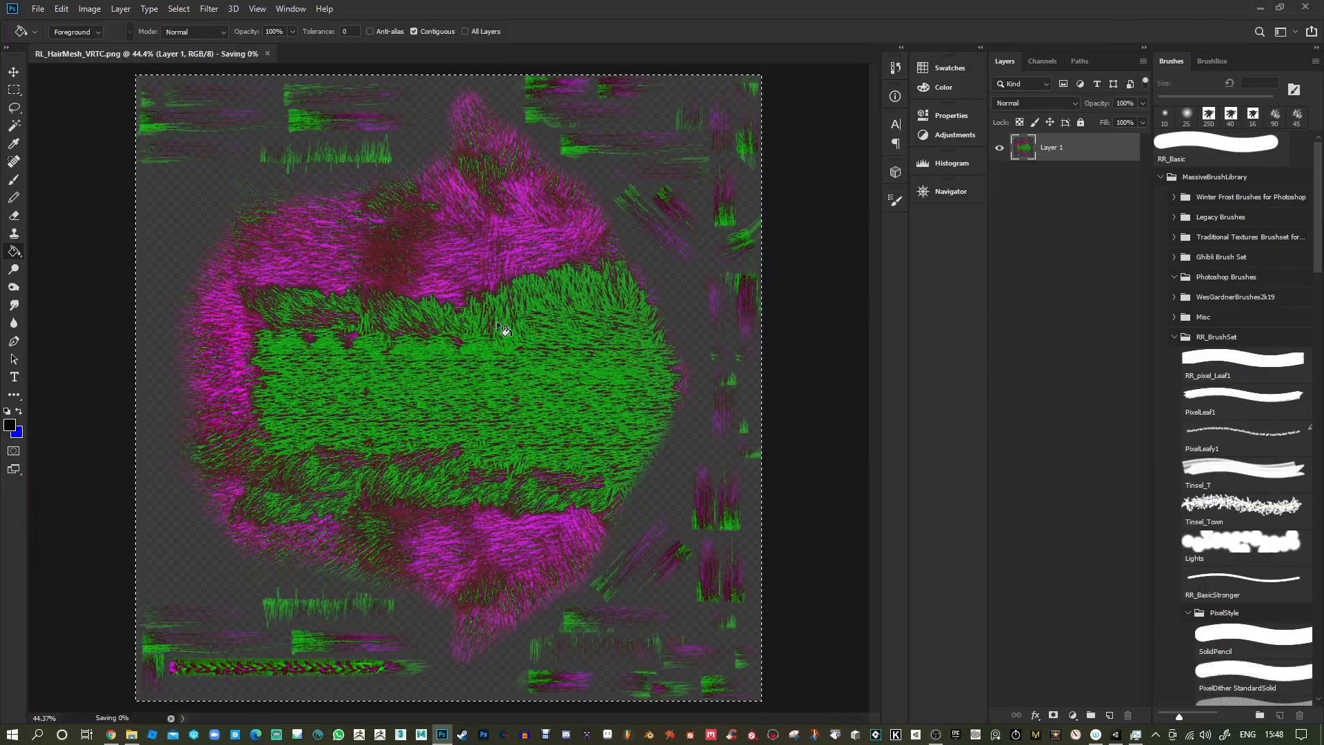
key("alt+Tab")
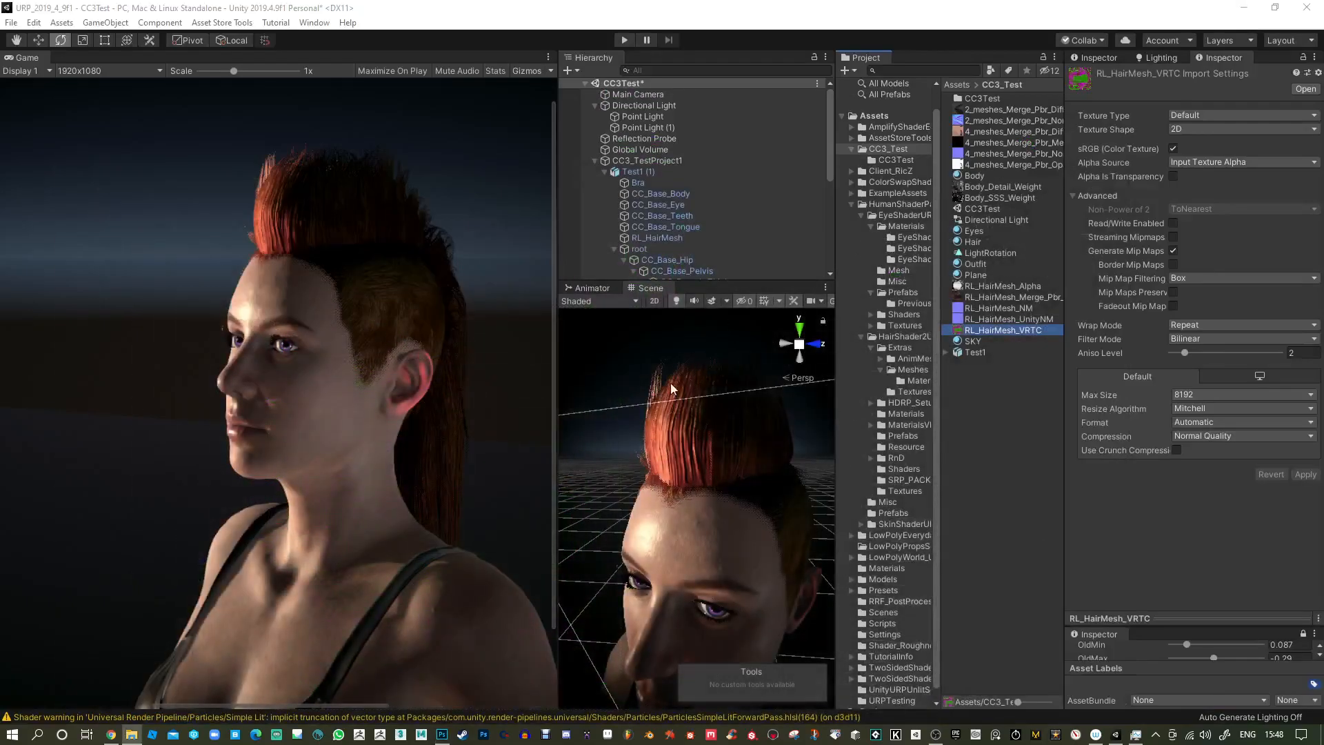
left_click(962, 420)
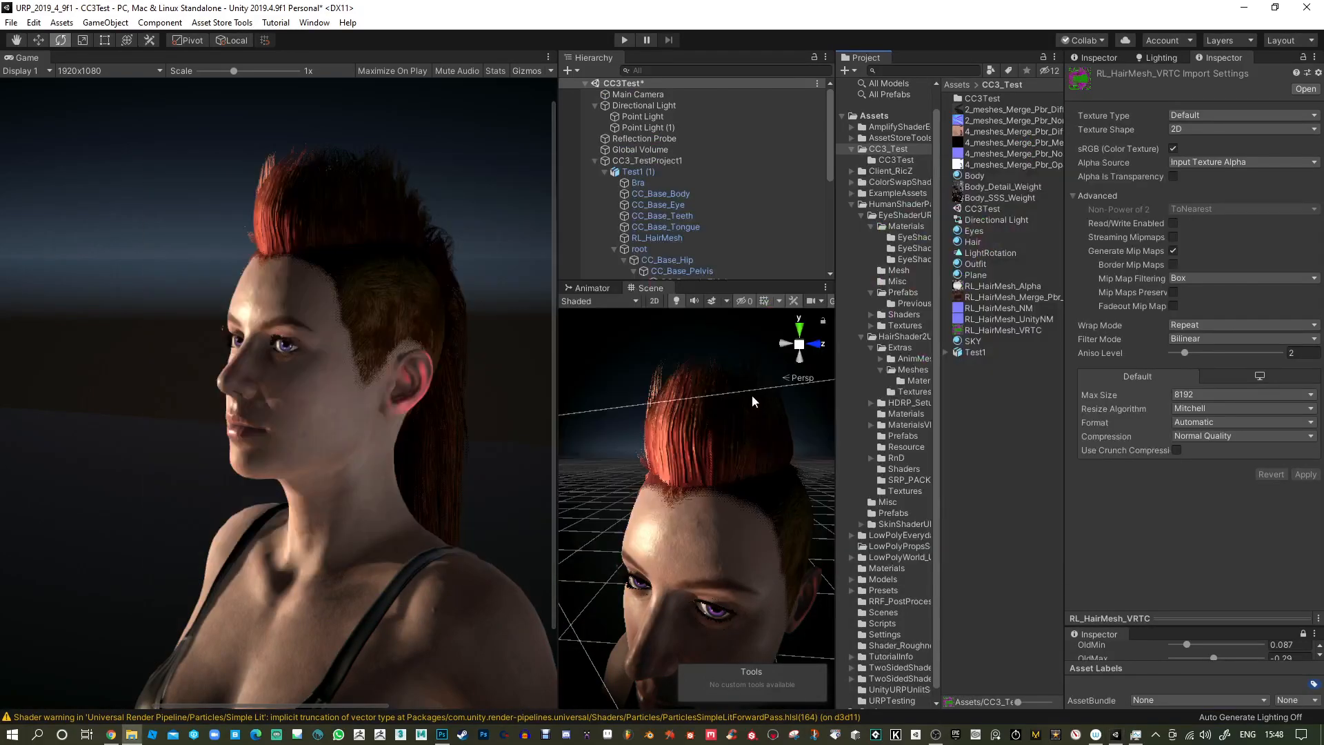
Switch to Photoshop and copy the entire Red channel of RL_HairMesh_VRTC.png.
key("alt+Tab")
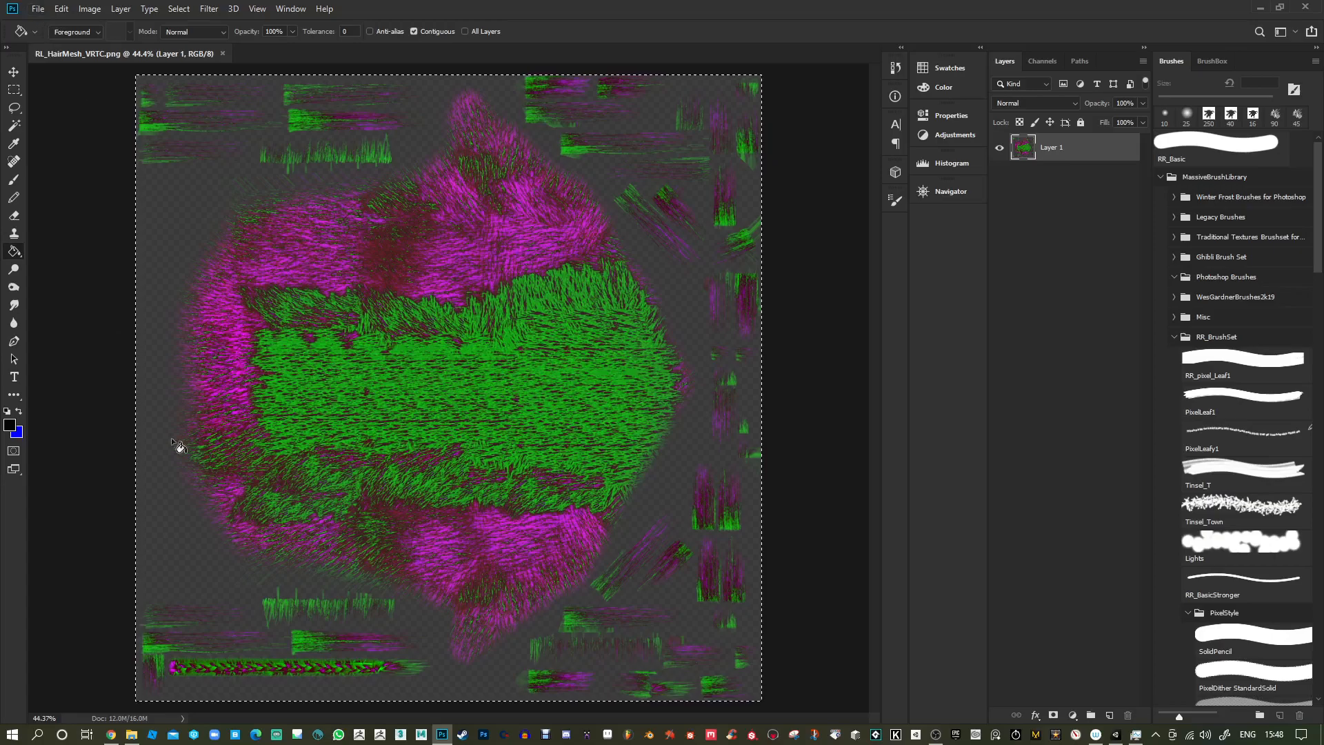
key("ctrl+d")
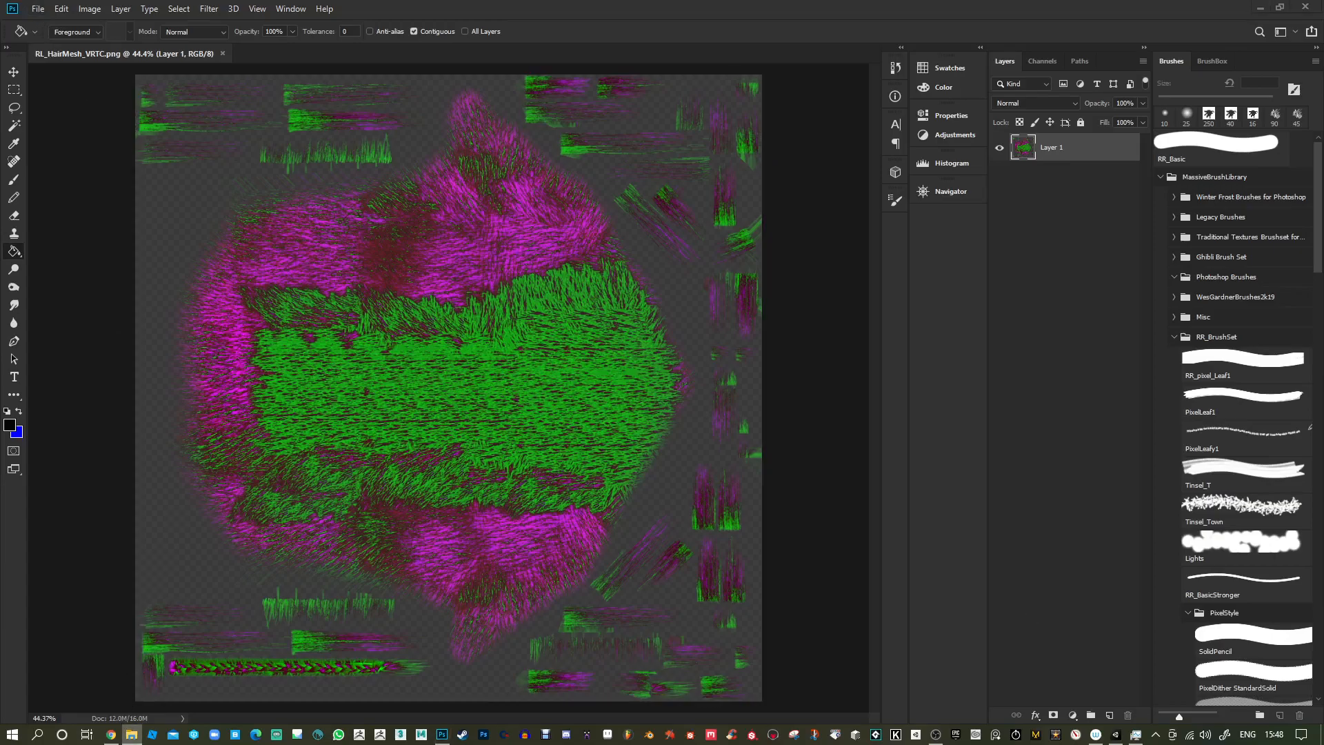
left_click(1043, 61)
key("ctrl+a")
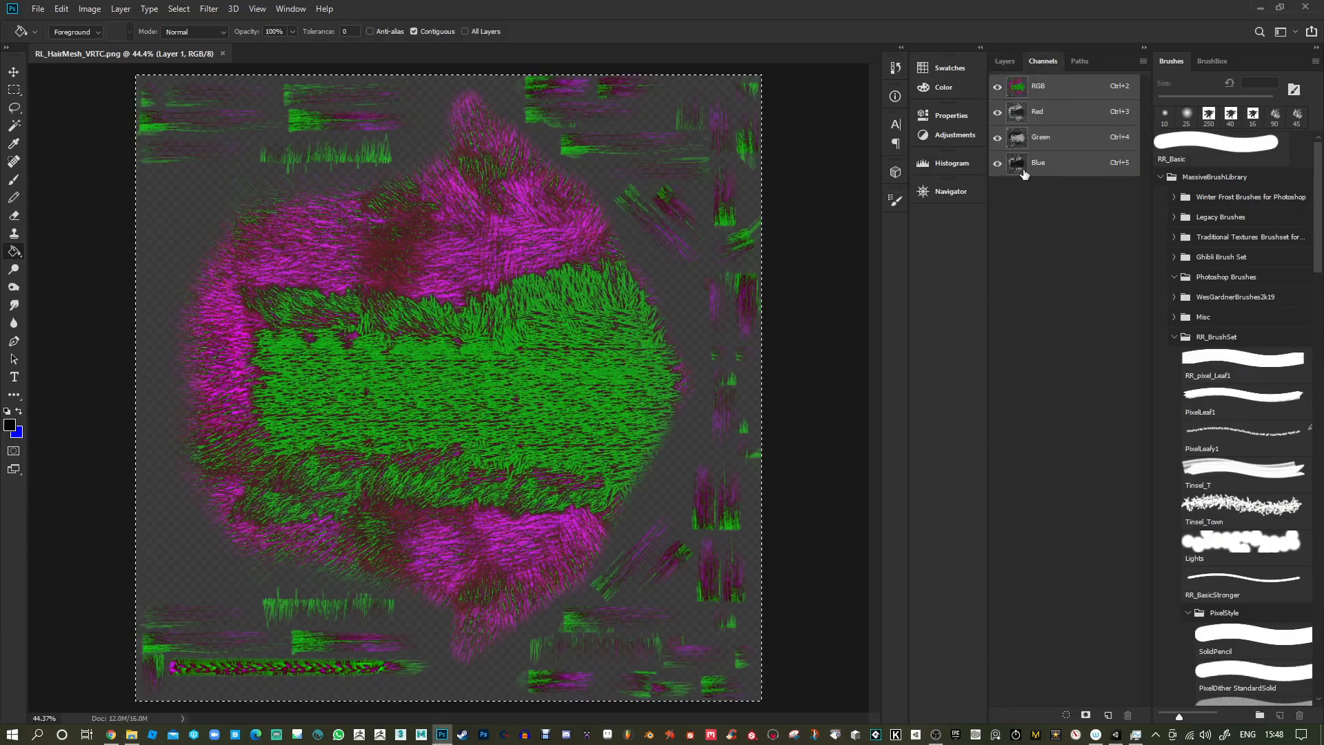
left_click(1013, 113)
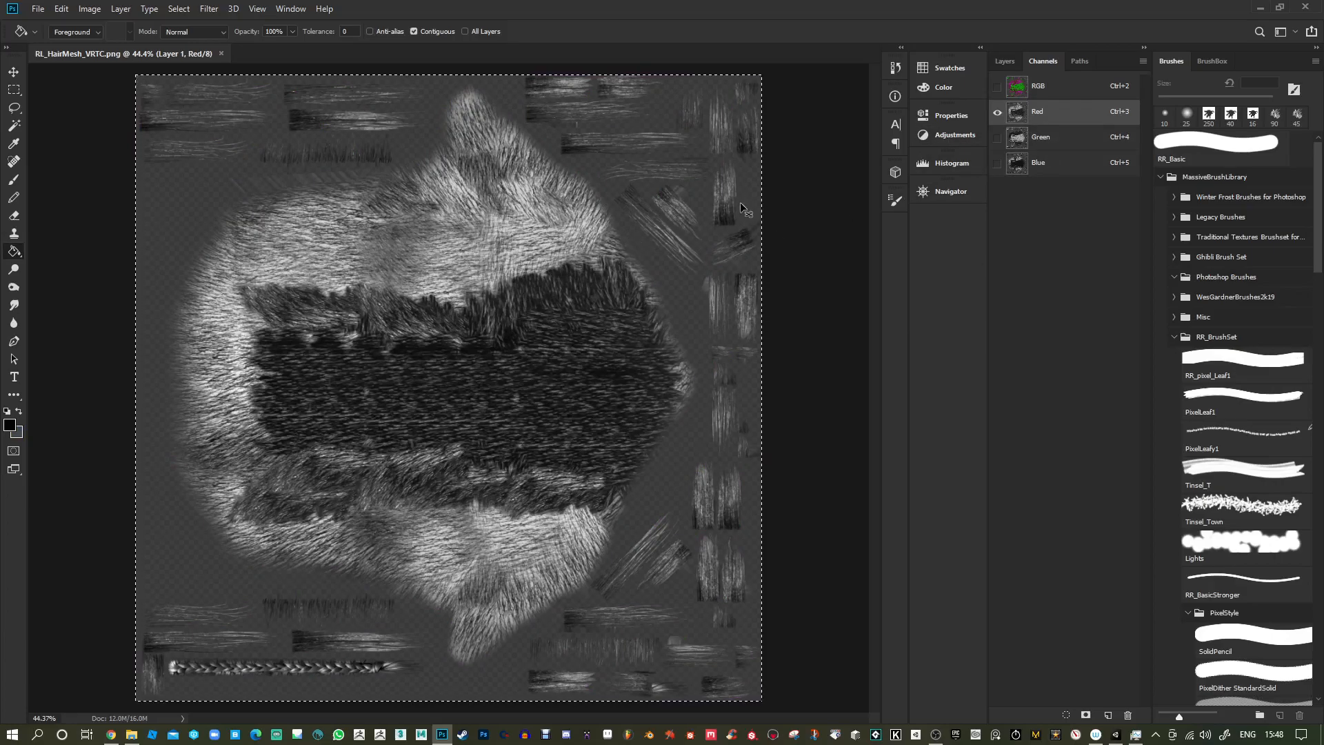
left_click(39, 9)
left_click(58, 36)
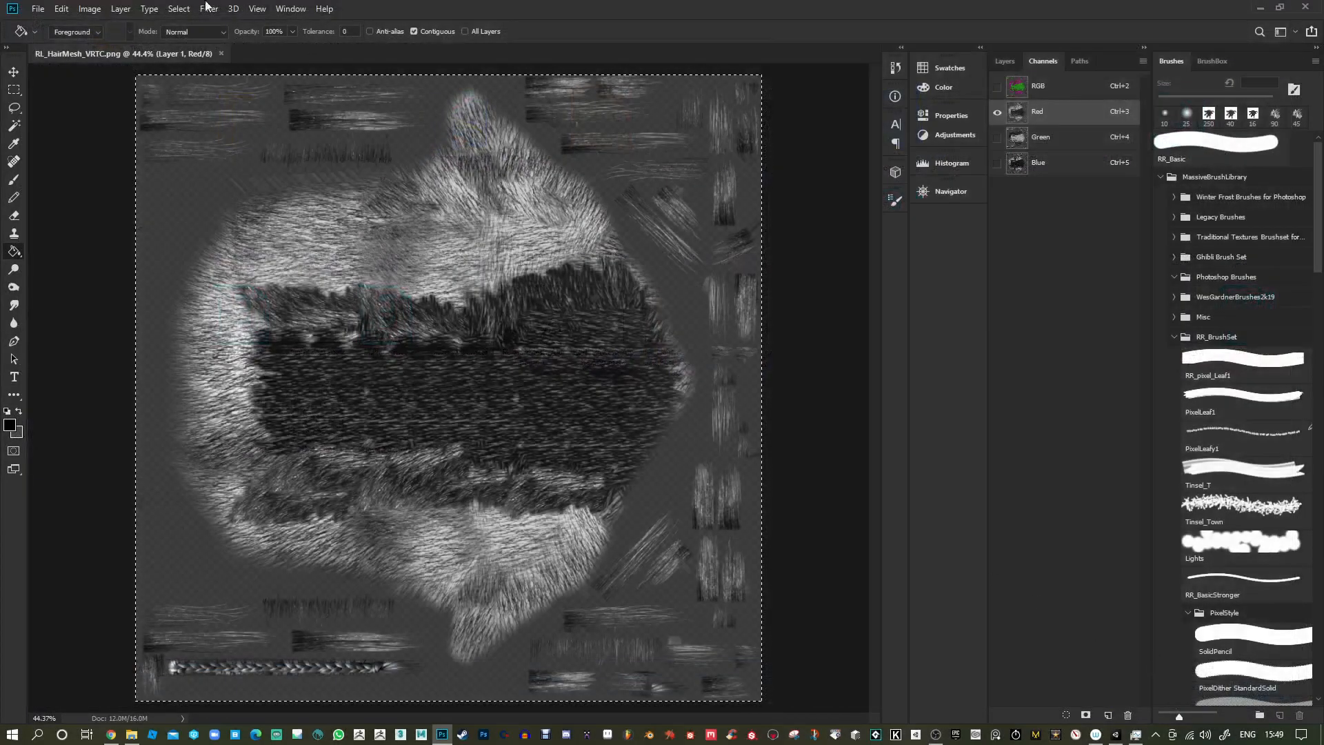
Create a new document from the copied channel's dimensions and paste the Red channel into it.
left_click(38, 8)
left_click(49, 22)
left_click(600, 216)
key("ctrl+v")
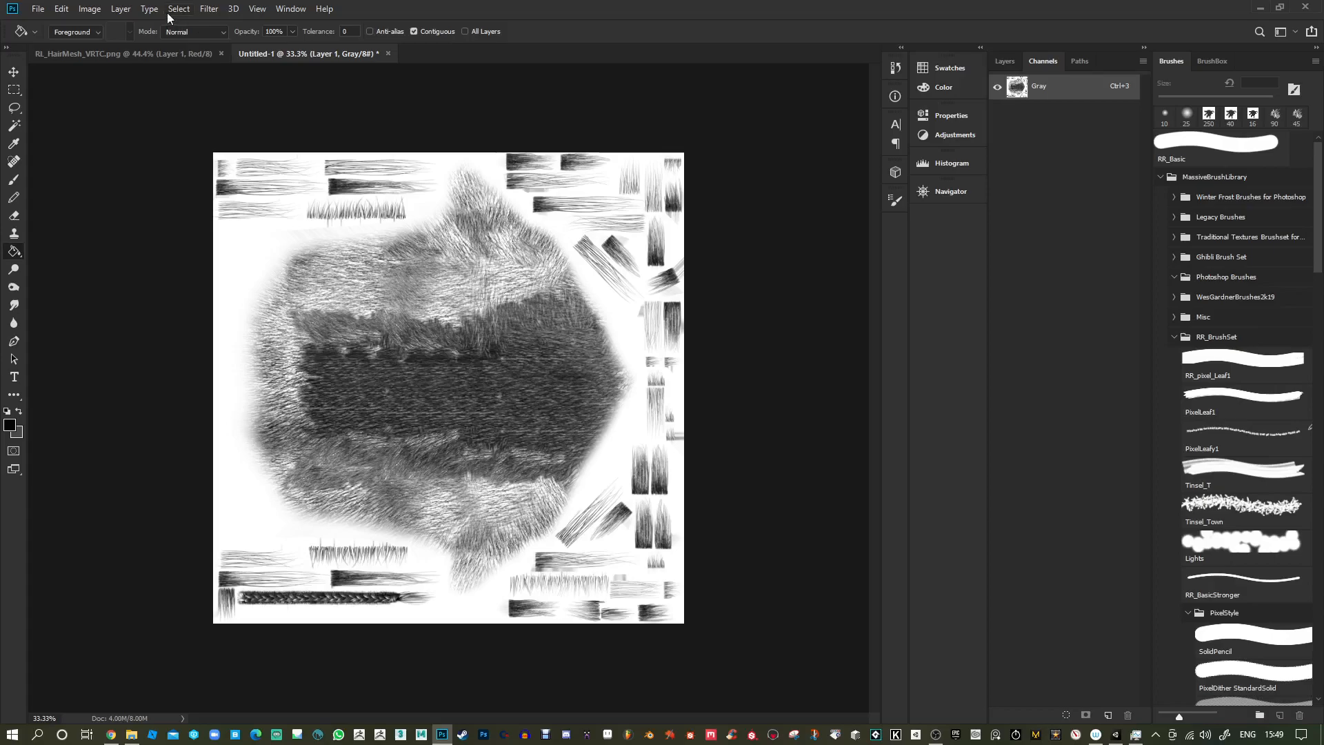
left_click(210, 10)
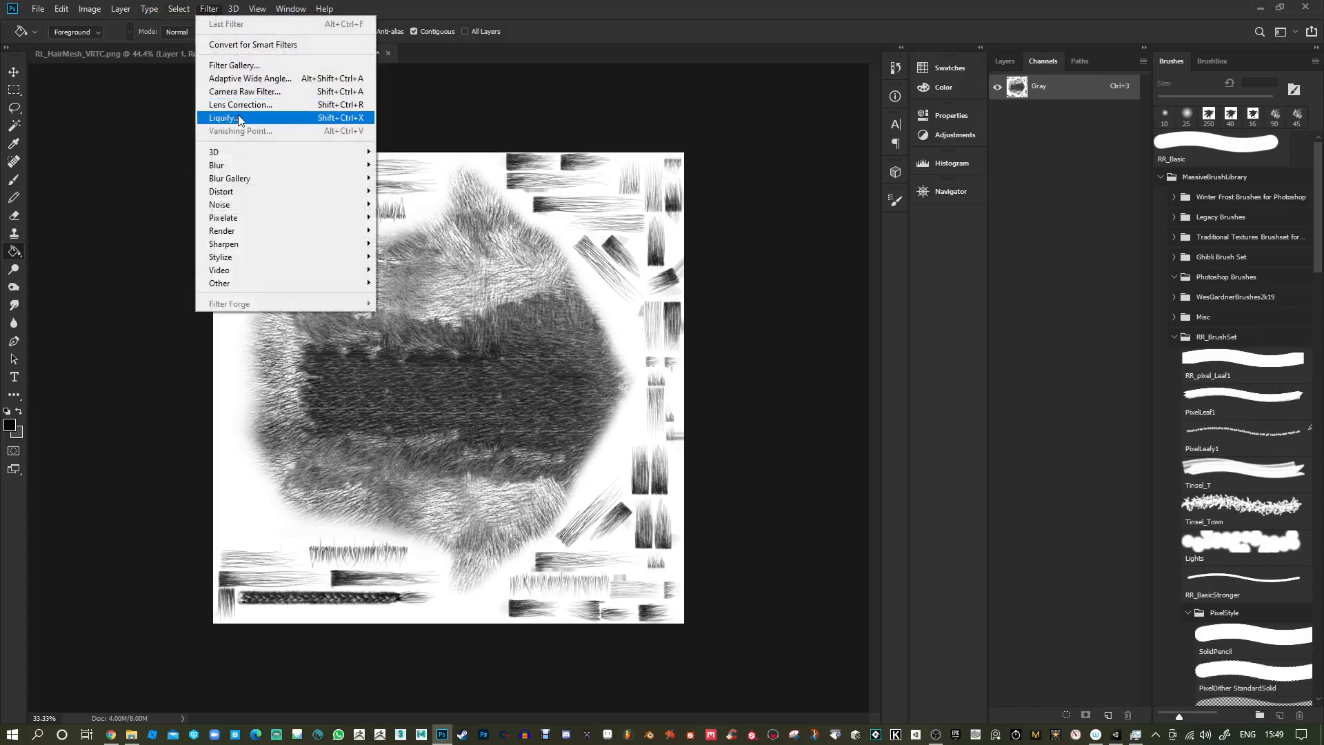
mouse_move(247, 149)
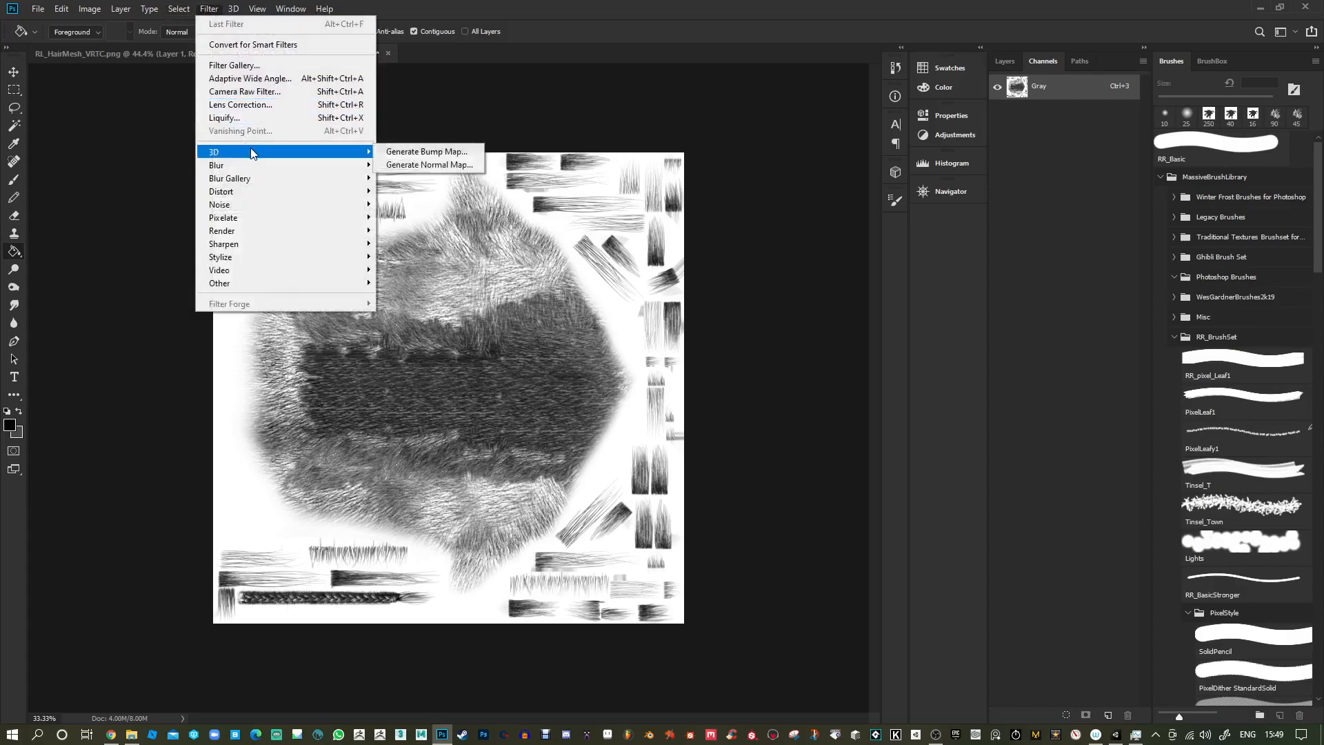
left_click(417, 166)
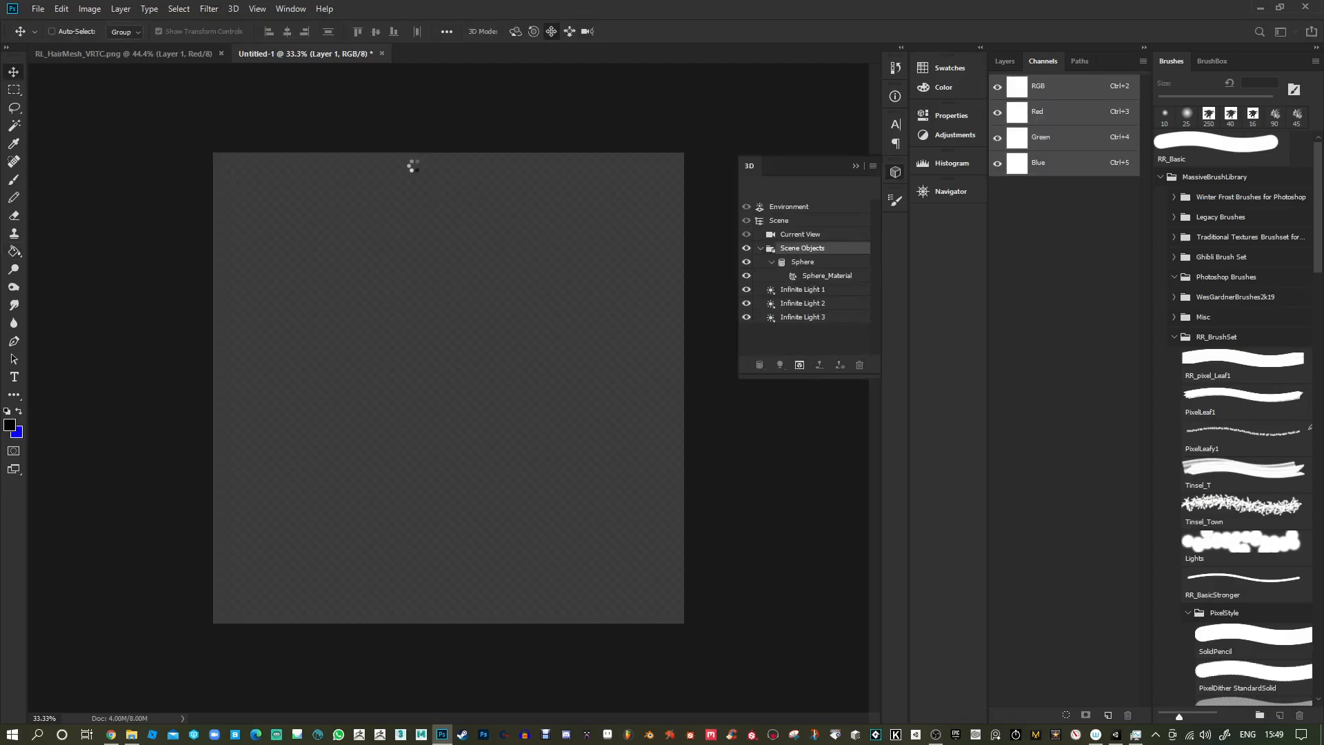
left_click_drag(644, 280, 402, 260)
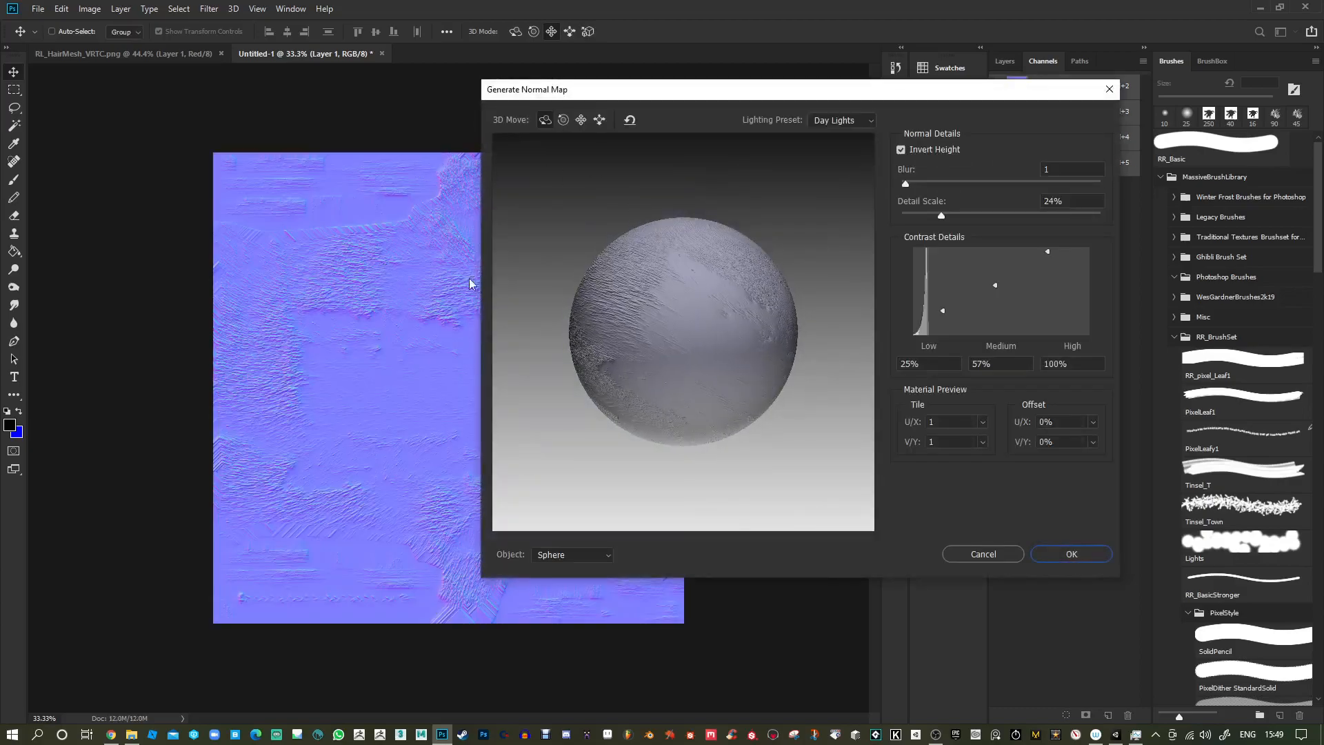
left_click_drag(611, 94, 858, 96)
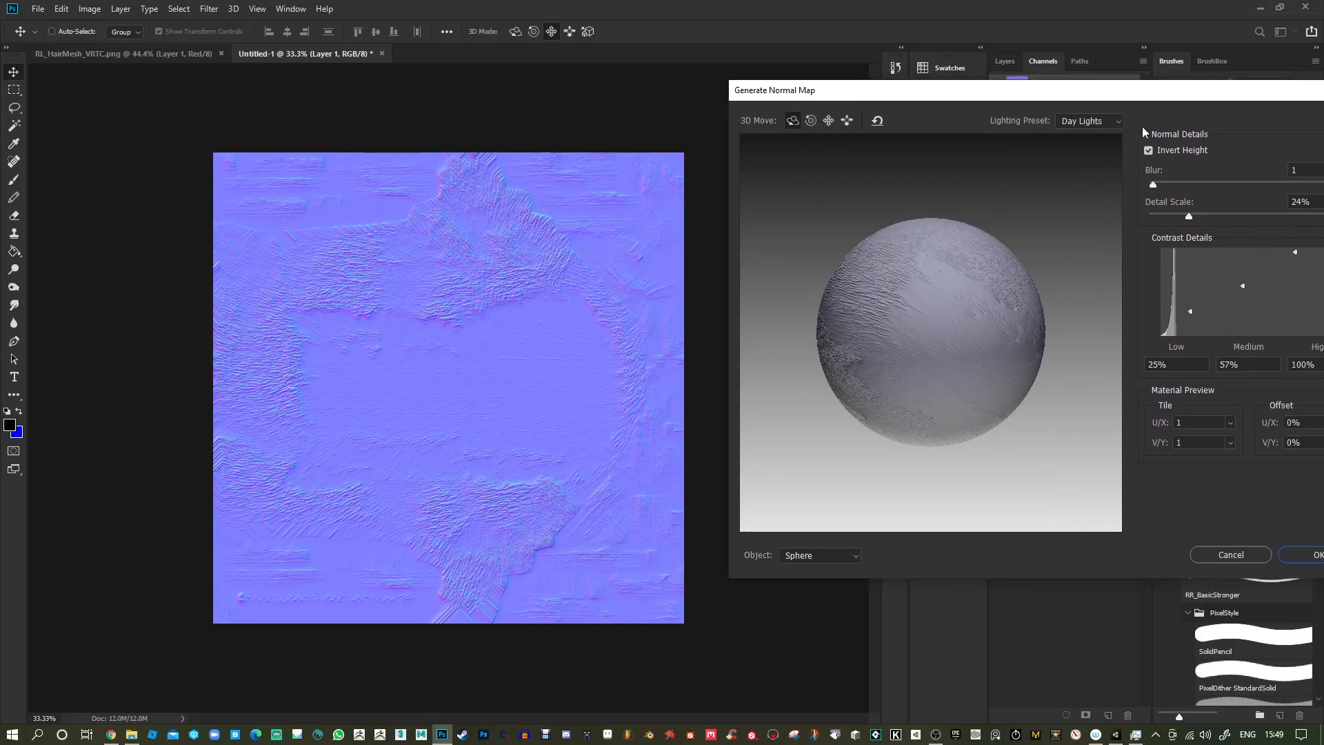
left_click(1244, 559)
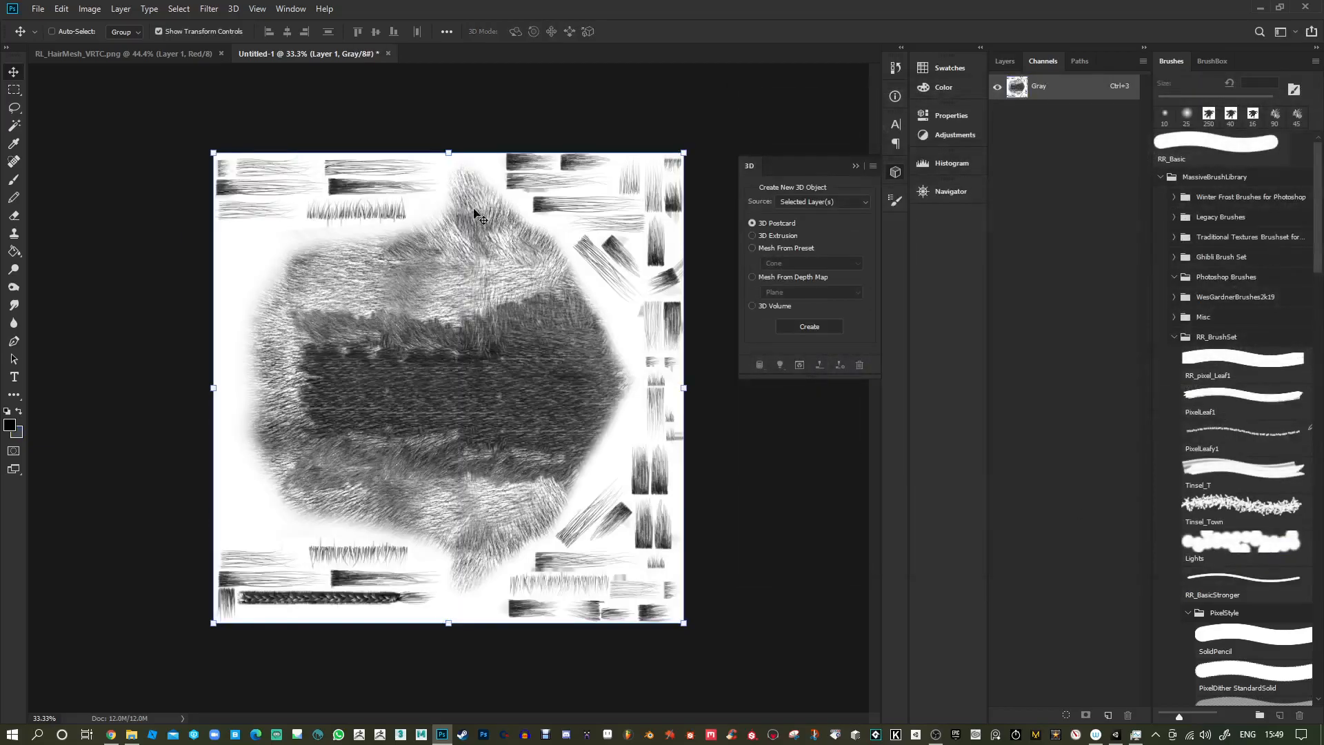
Convert the grayscale document to RGB Color mode, flattening it to a single background layer.
scroll(376, 302, "up", 4, "alt")
scroll(376, 302, "up", 1, "alt")
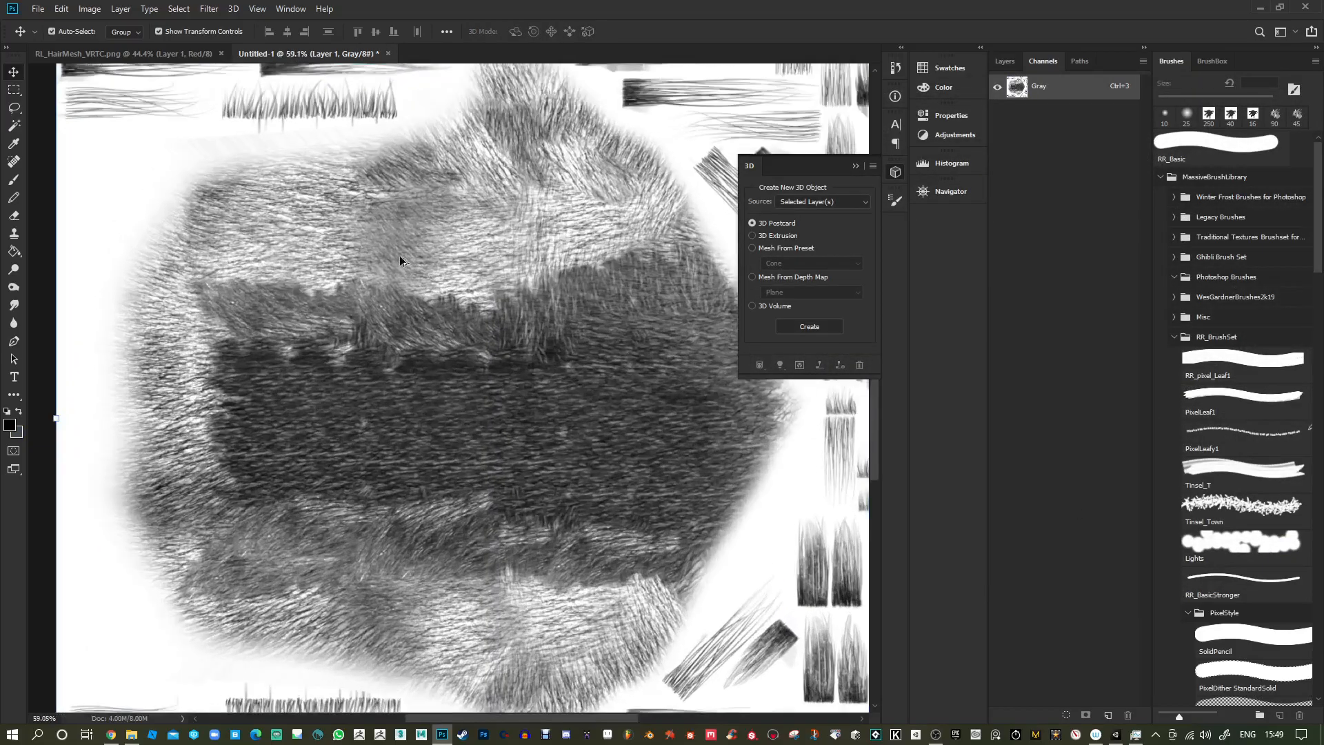
left_click(204, 9)
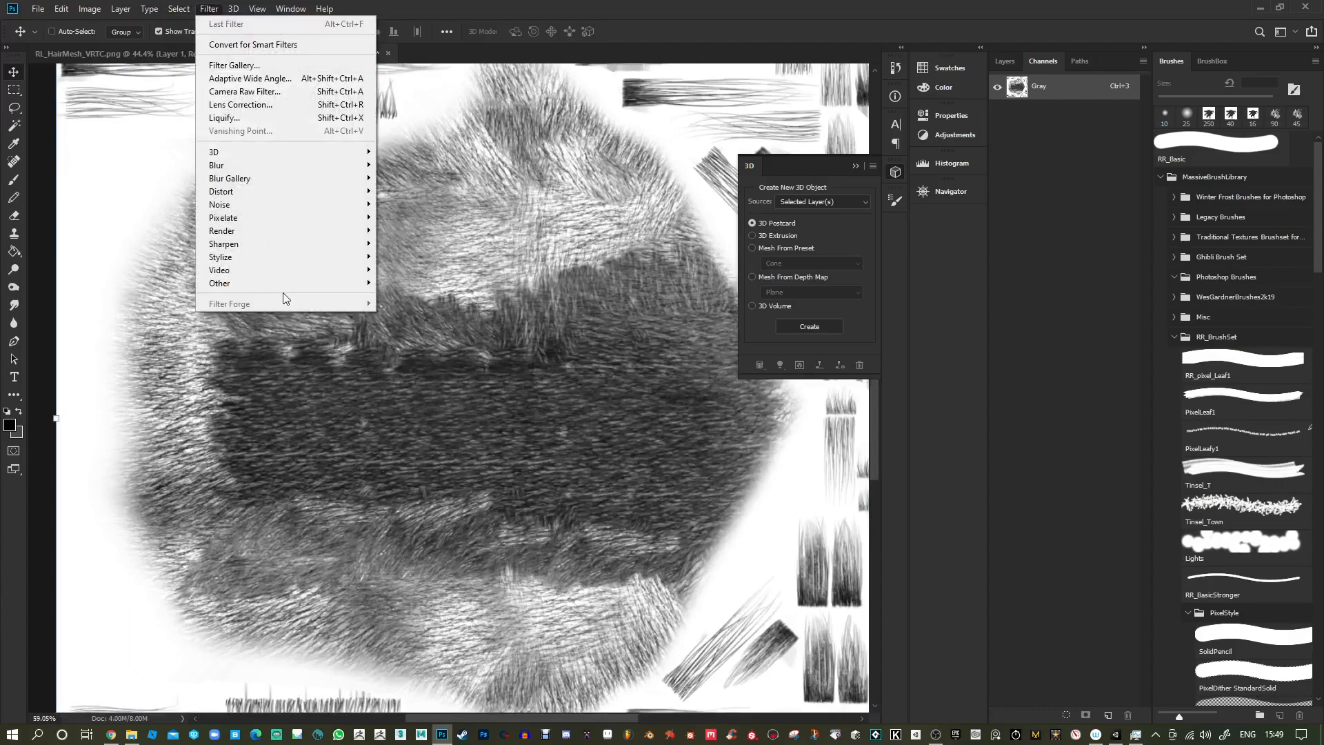
mouse_move(293, 257)
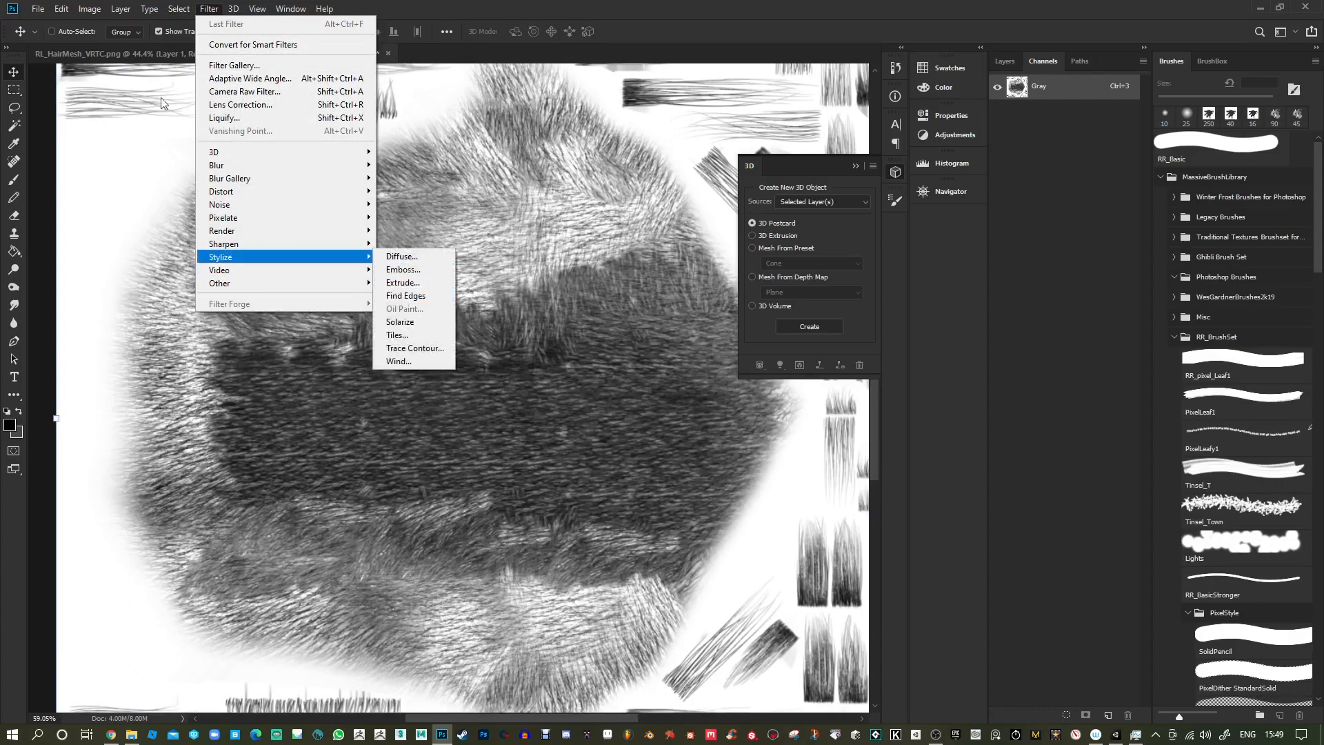
left_click(90, 9)
mouse_move(122, 27)
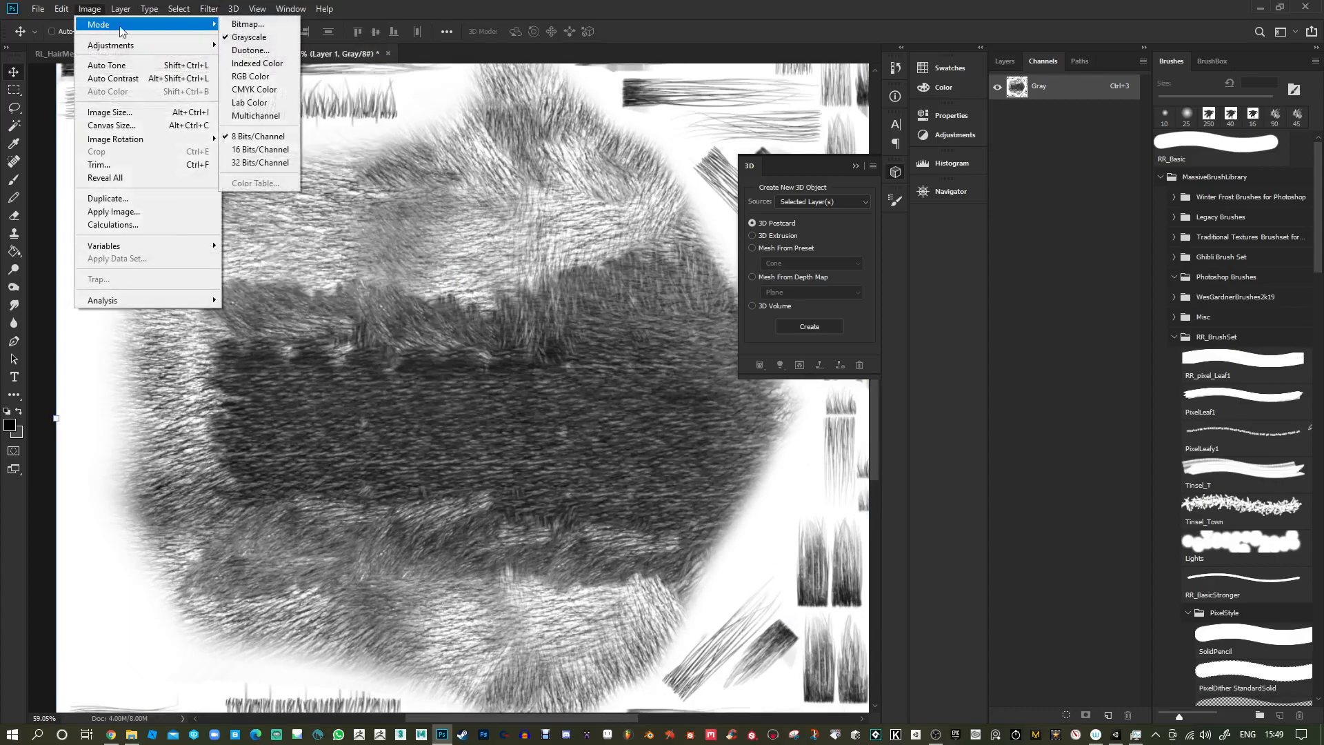
left_click(238, 76)
left_click(631, 276)
Start the Oil Paint filter and try Stylization 2.0 and Cleanliness 1.2, checking the preview across the hair strands.
left_click(210, 8)
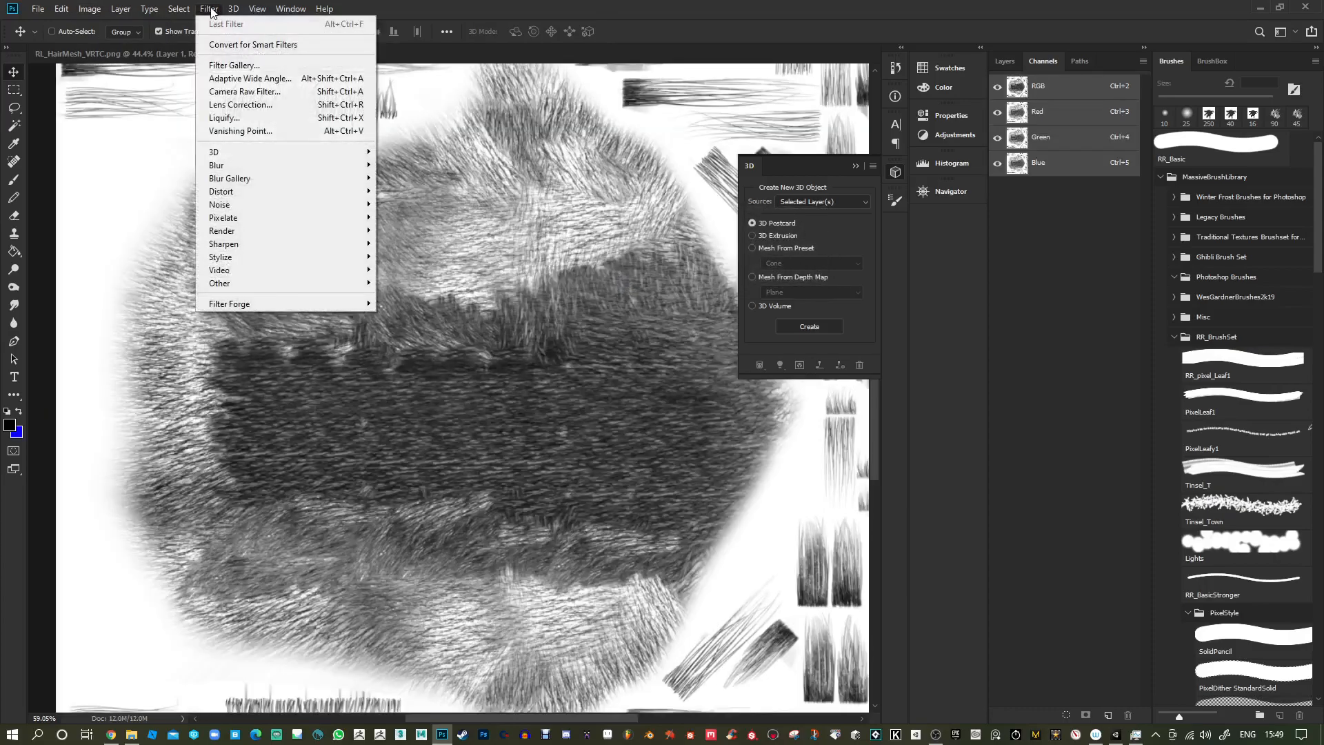
mouse_move(273, 257)
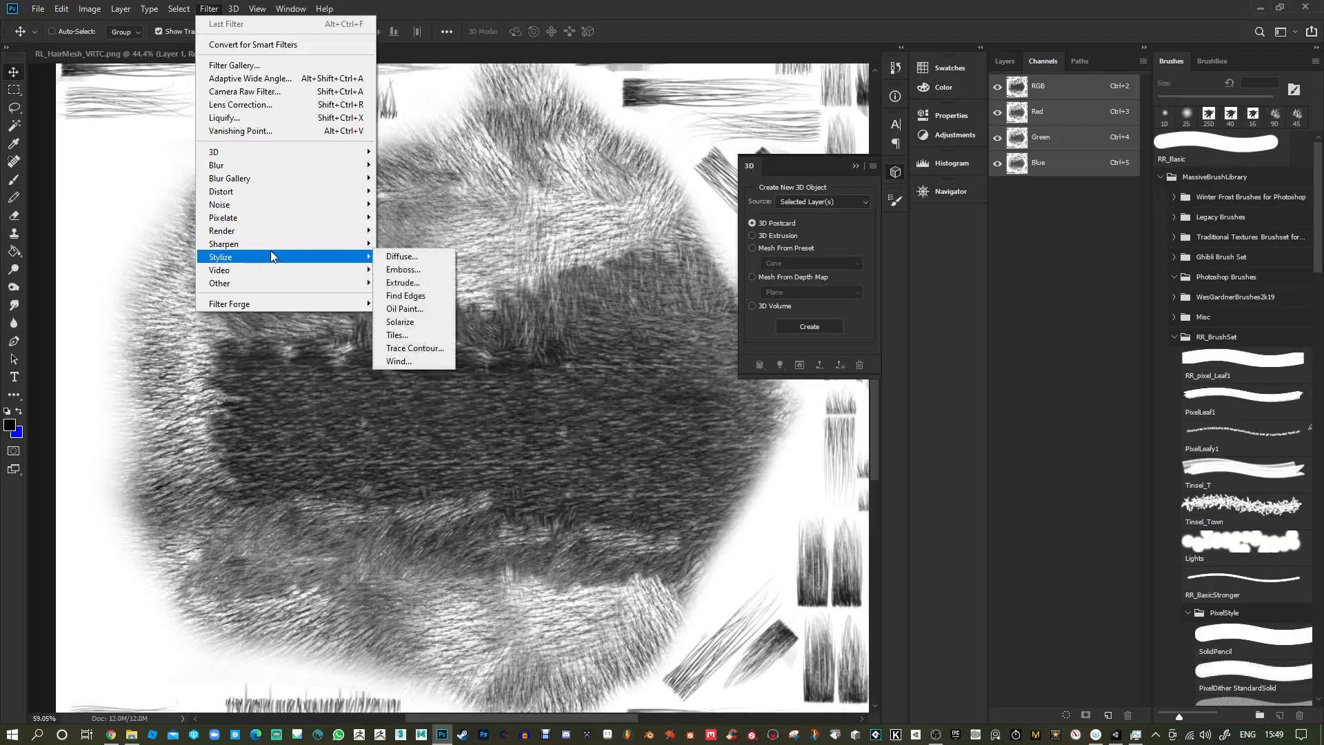
left_click(405, 308)
mouse_move(768, 140)
left_mouse_down()
mouse_move(788, 177)
mouse_move(784, 157)
mouse_move(803, 176)
left_mouse_up()
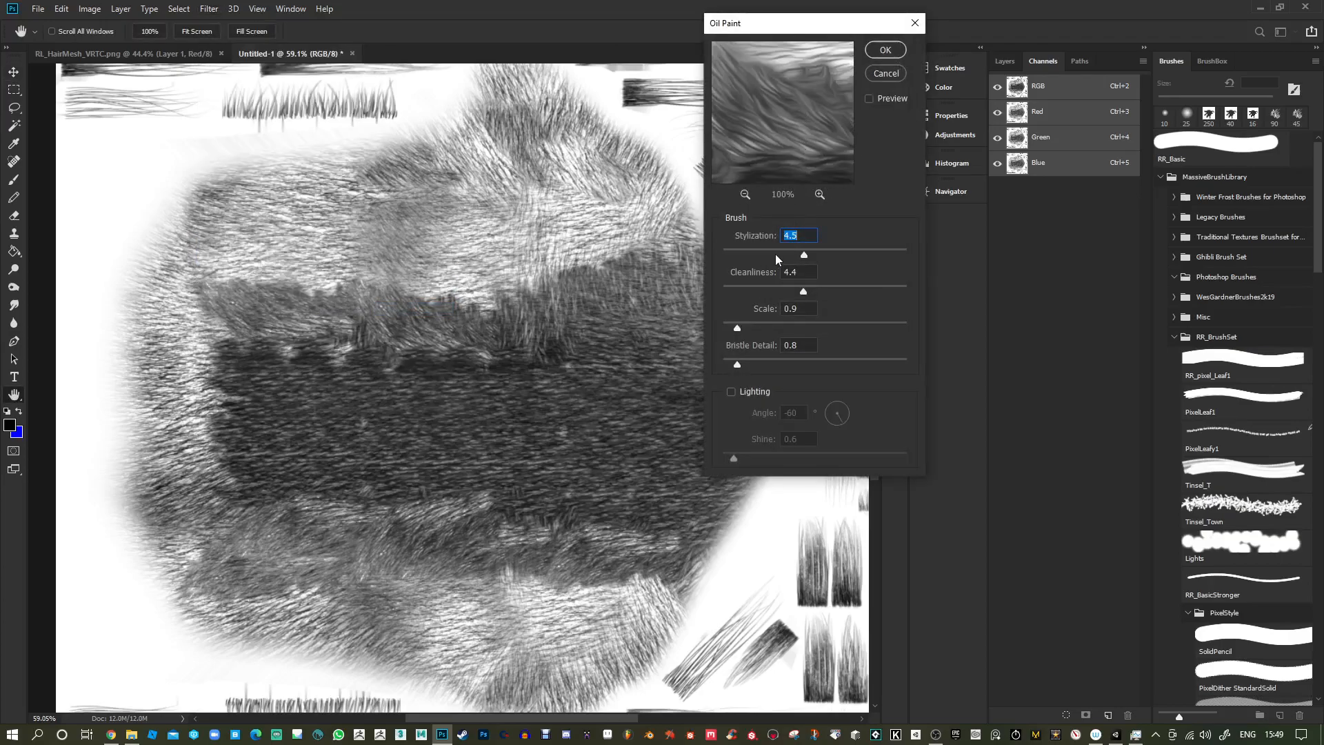
left_click_drag(760, 286, 746, 290)
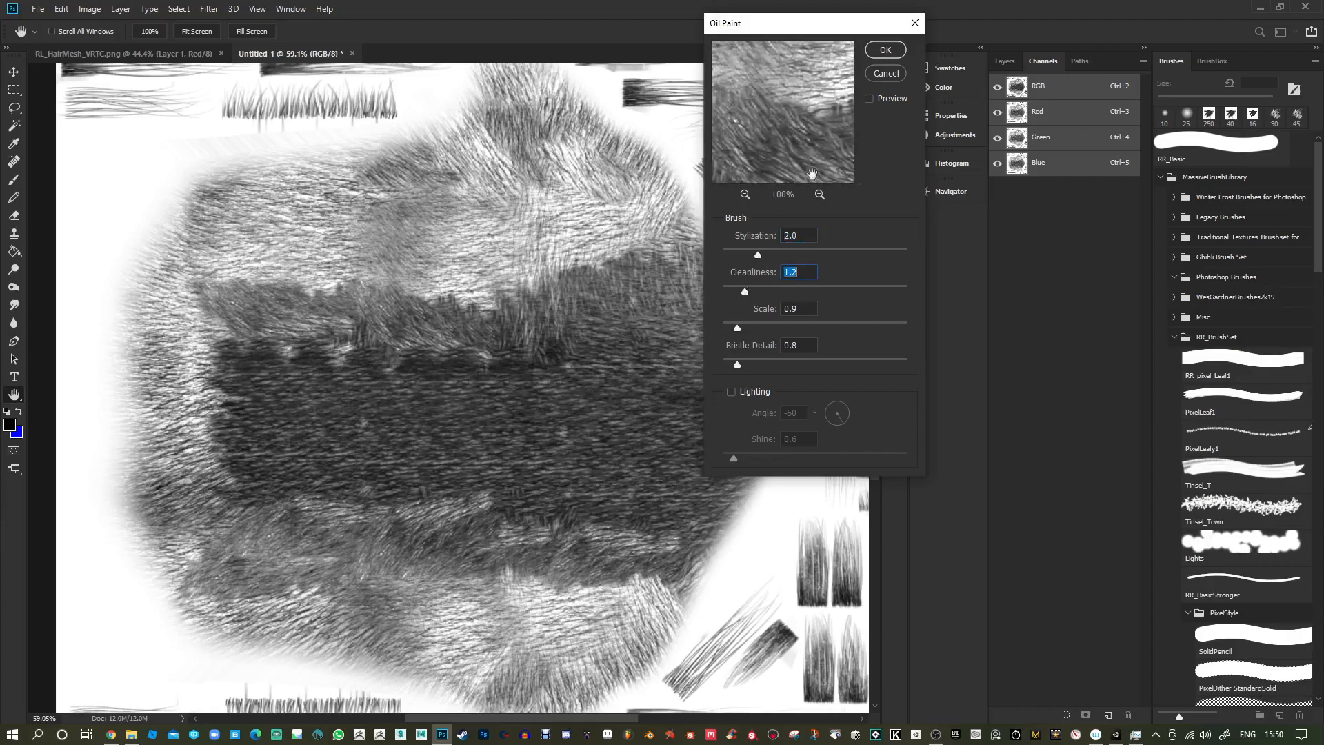
mouse_move(804, 162)
left_mouse_down()
mouse_move(786, 131)
mouse_move(811, 167)
mouse_move(868, 177)
left_mouse_up()
left_click_drag(788, 153, 844, 159)
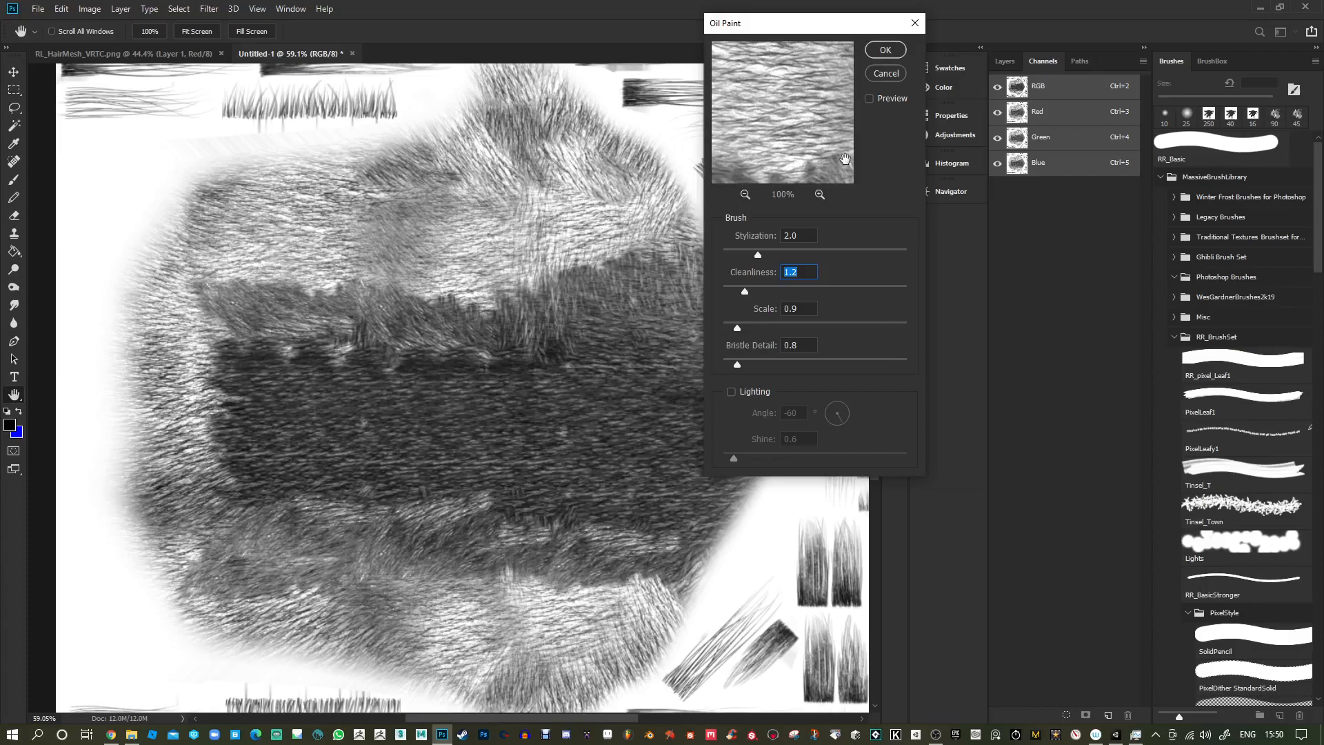
left_click_drag(785, 127, 838, 128)
Set the Oil Paint filter to Stylization 7.2, Cleanliness 4.2 and Scale 0.1, check the preview, and apply it.
mouse_move(742, 326)
left_mouse_down()
mouse_move(792, 324)
mouse_move(718, 324)
left_mouse_up()
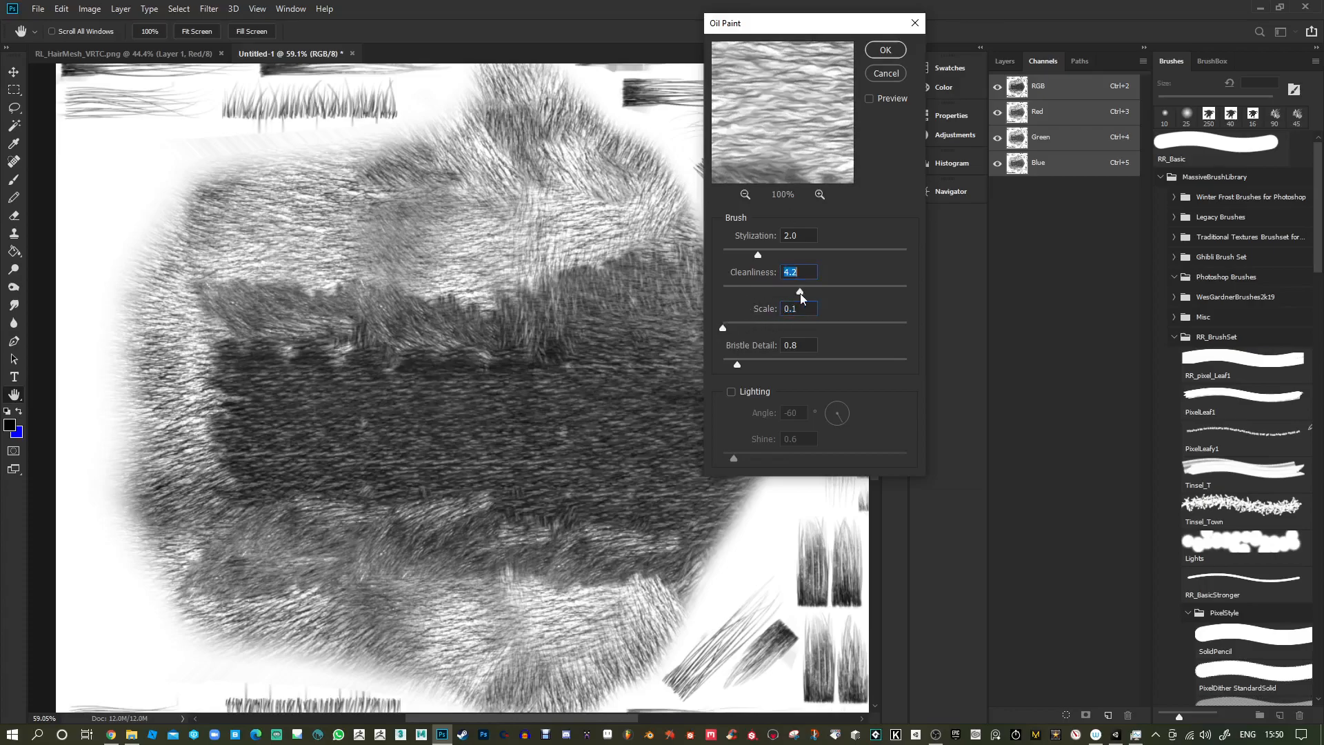
mouse_move(756, 256)
left_mouse_down()
mouse_move(742, 254)
mouse_move(854, 255)
left_mouse_up()
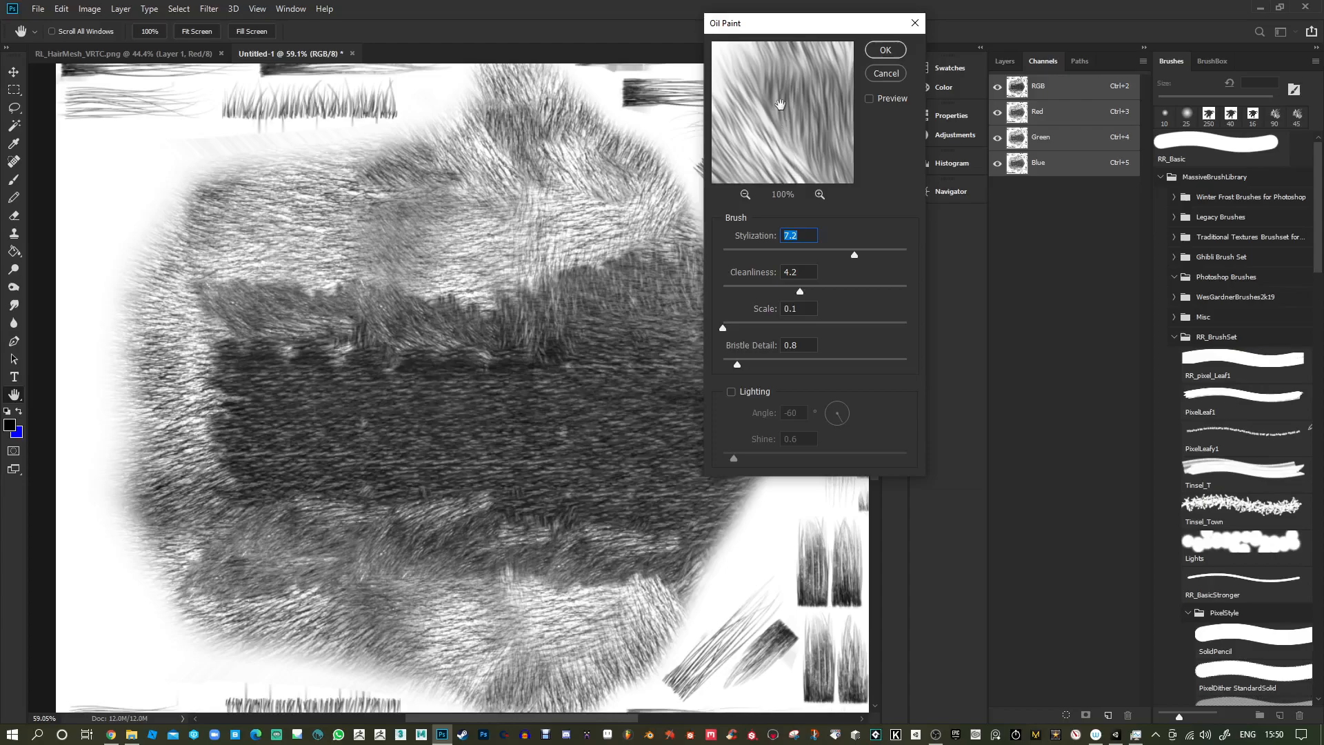
left_click_drag(783, 105, 786, 192)
mouse_move(768, 114)
left_mouse_down()
mouse_move(767, 186)
mouse_move(762, 112)
left_mouse_up()
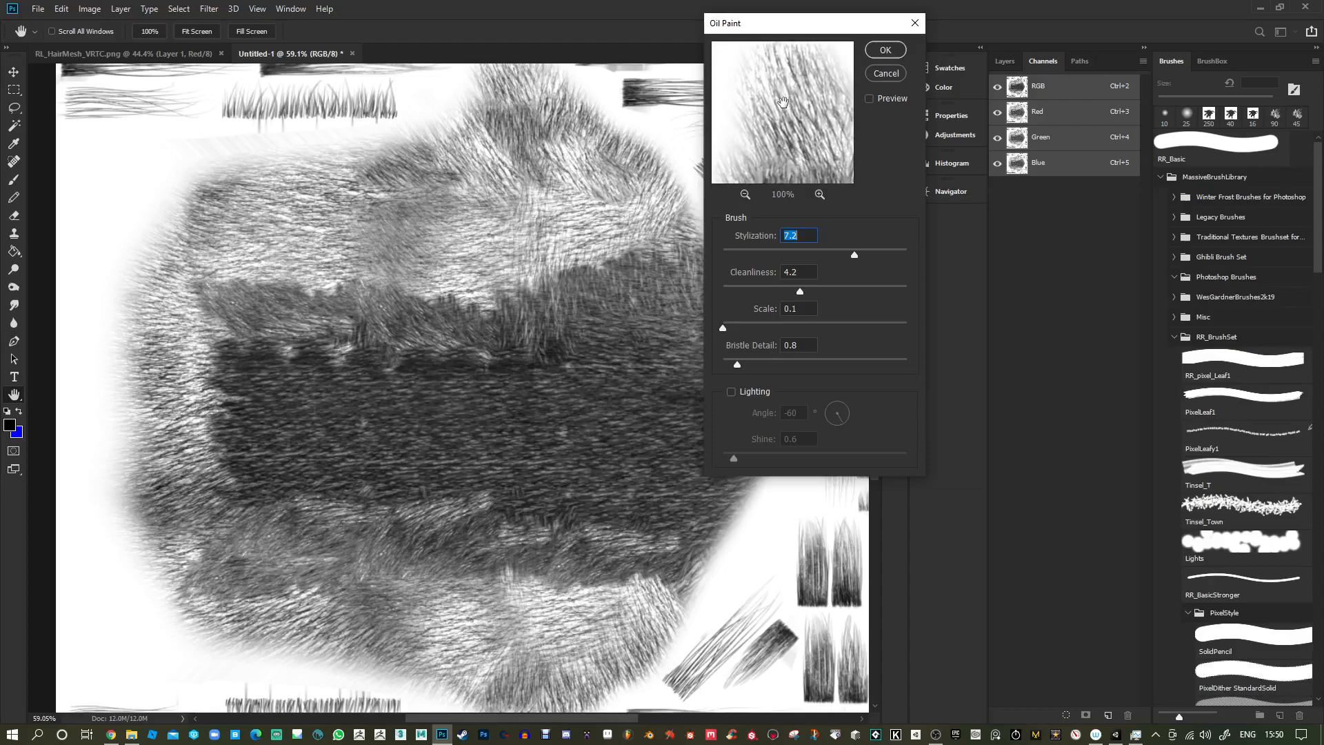
left_click(886, 51)
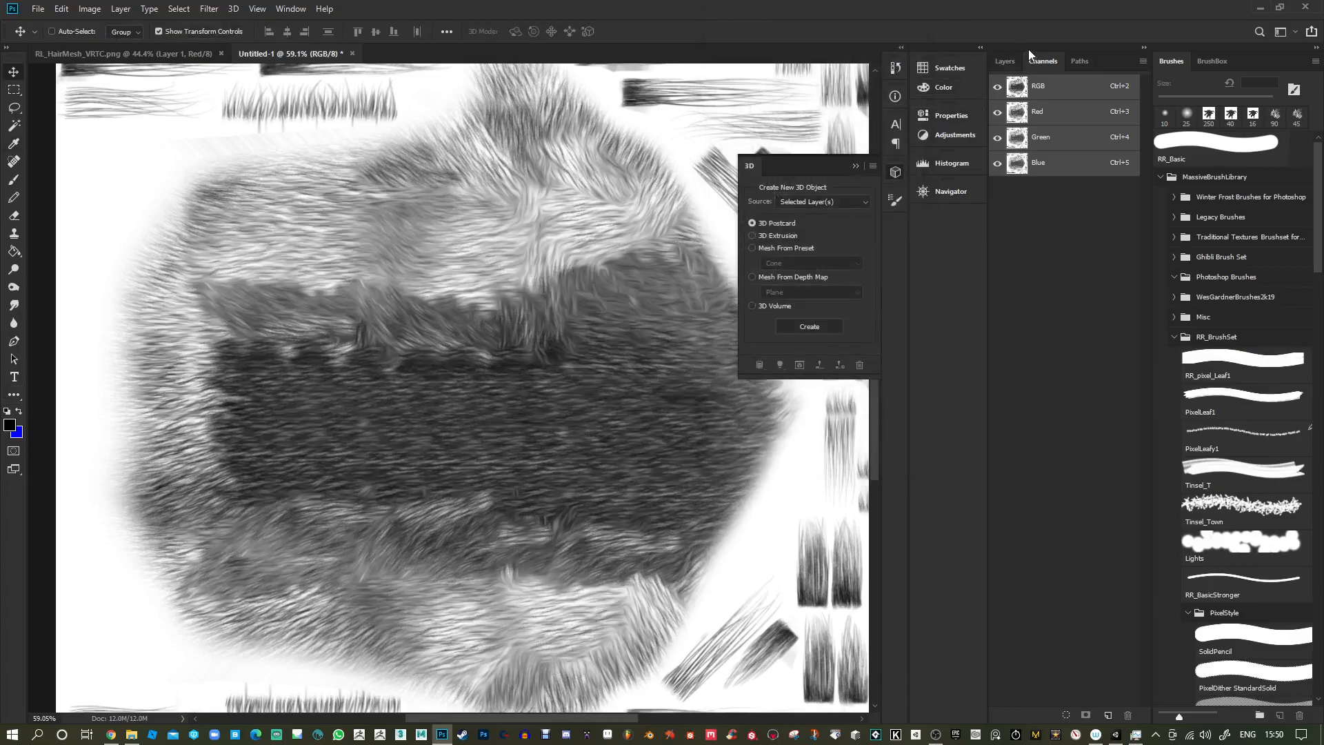
Show the document's layers and undo the Oil Paint filter on the background layer.
left_click(1008, 62)
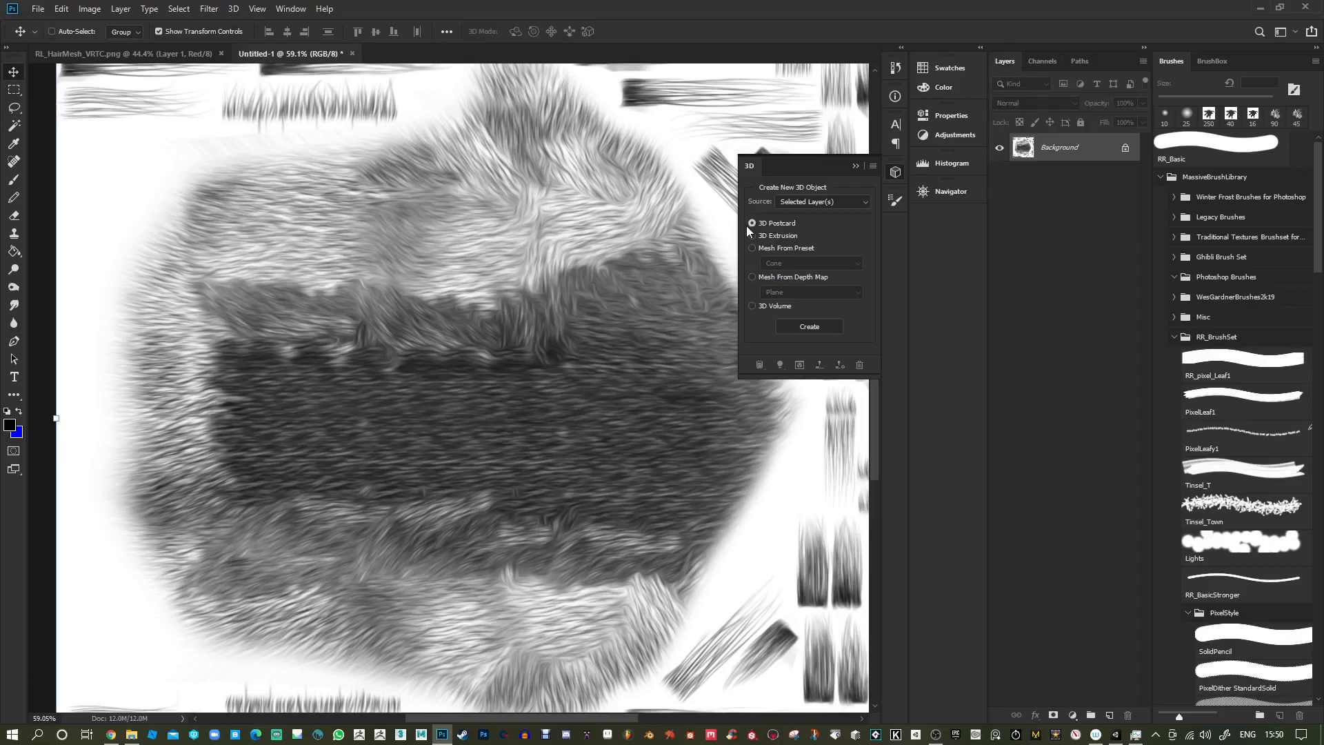
key("ctrl+z")
key("ctrl+z")
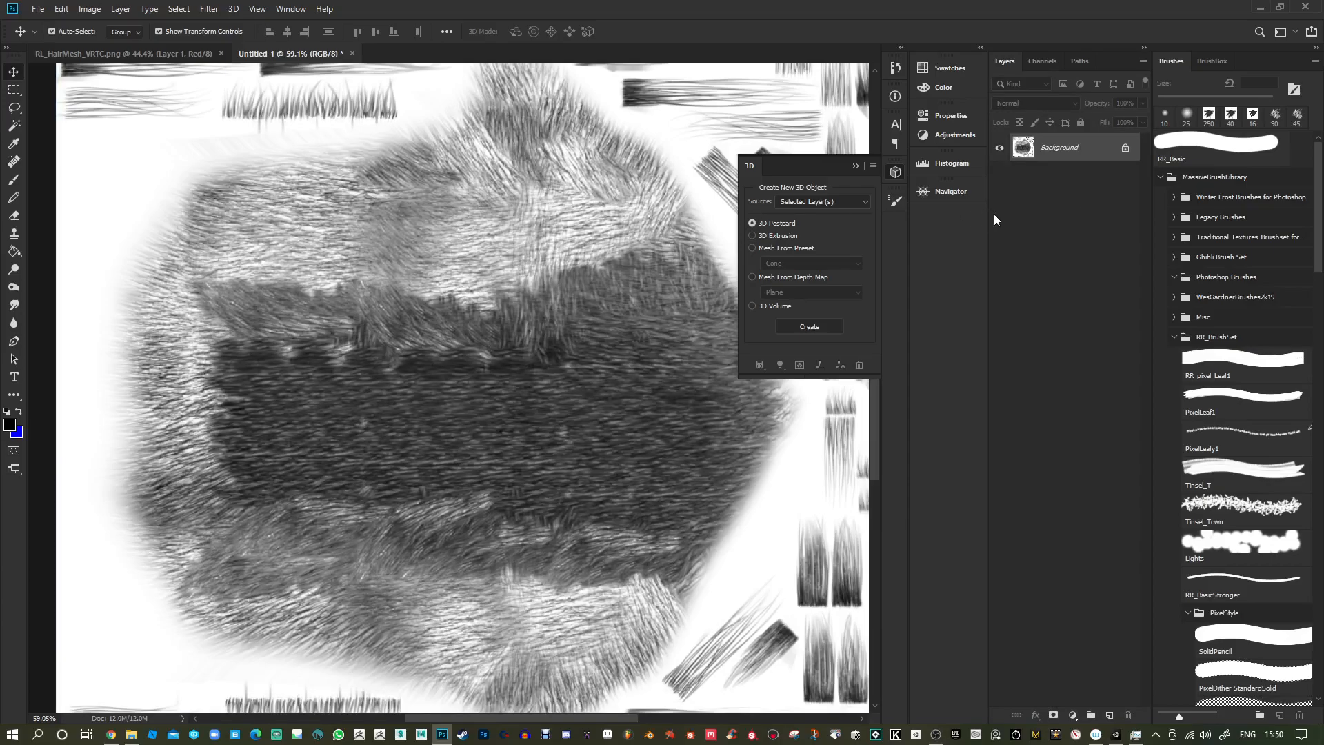
key("ctrl+j")
key("ctrl+f")
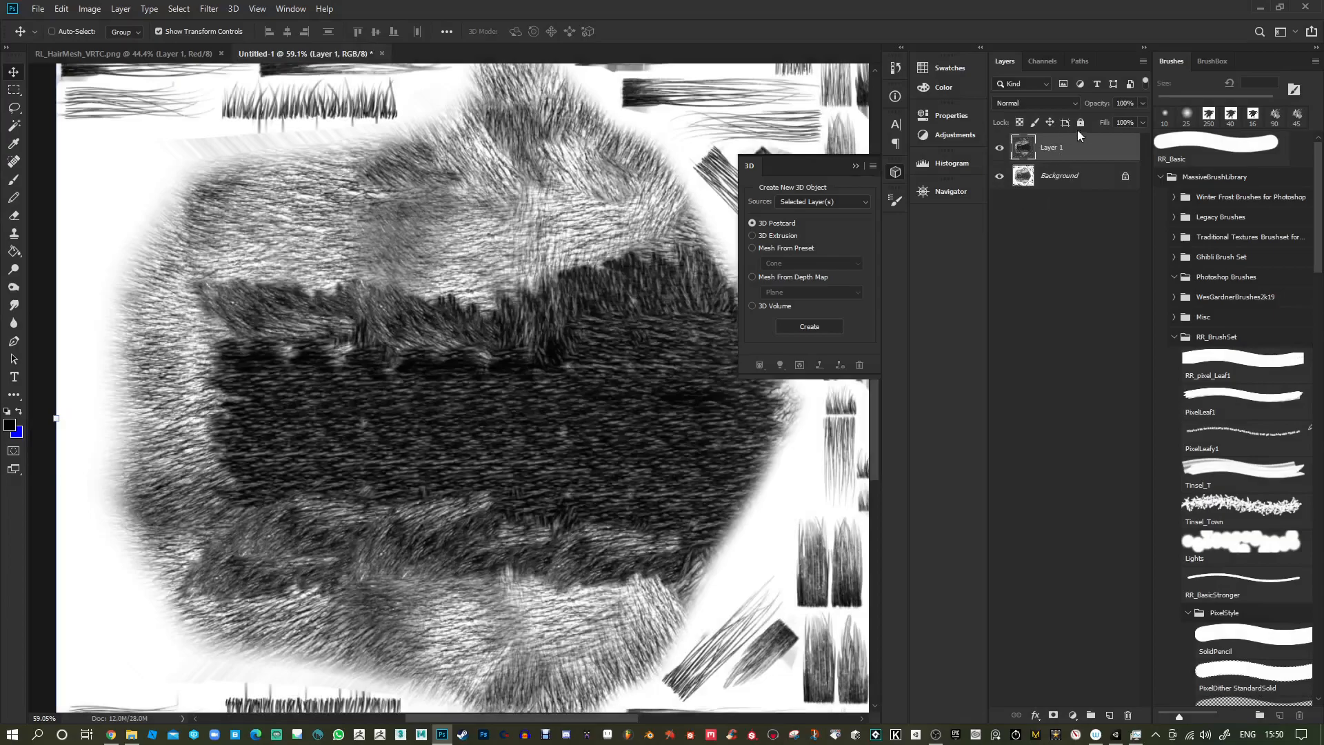
key("ctrl+z")
key("ctrl+z")
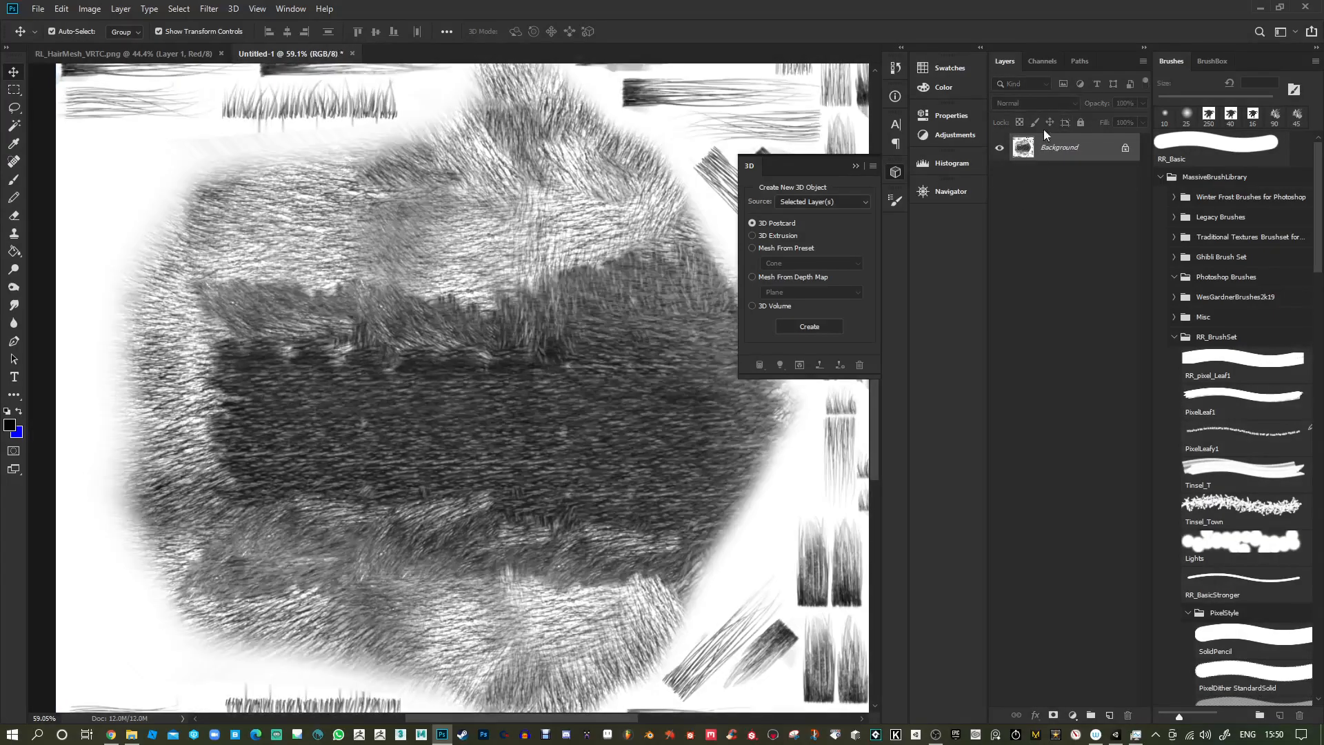
Reapply the Oil Paint filter with its last settings to a duplicate of the unlocked background layer.
left_click(1124, 149)
left_click_drag(1023, 148, 1111, 716)
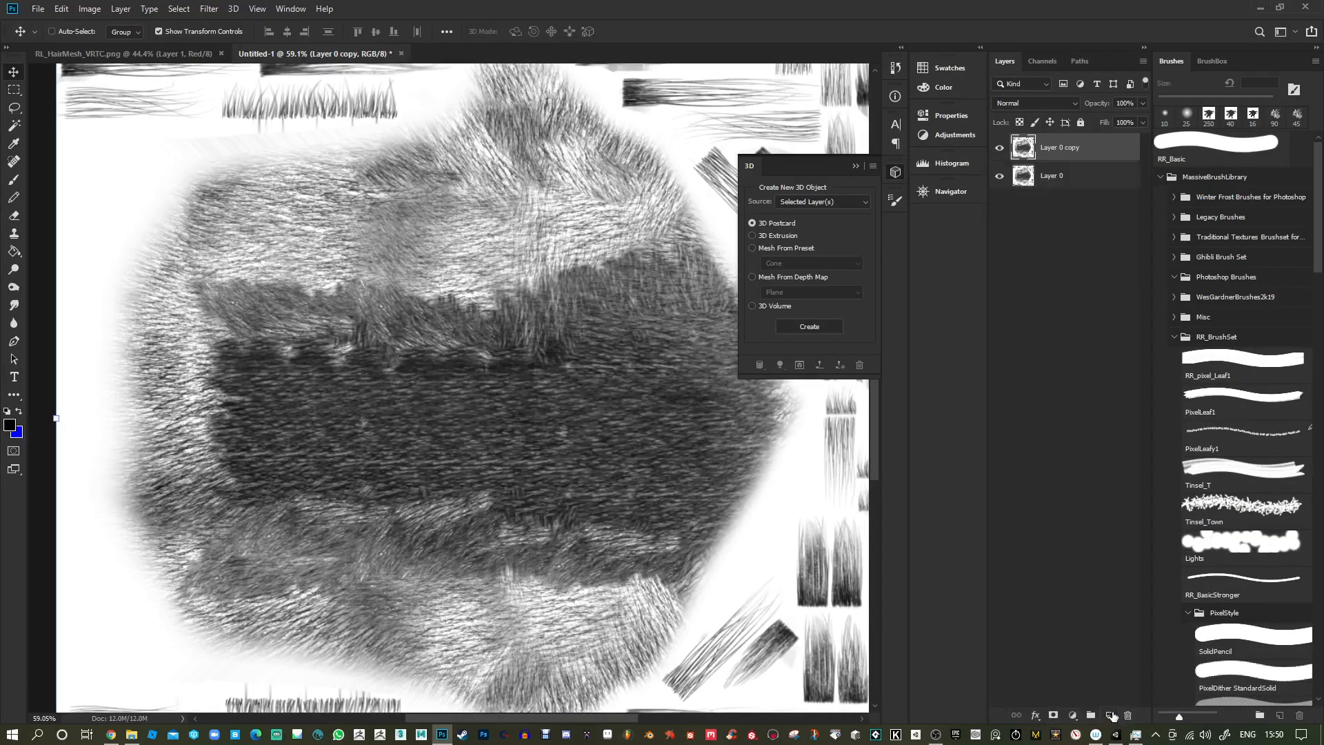
left_click(218, 9)
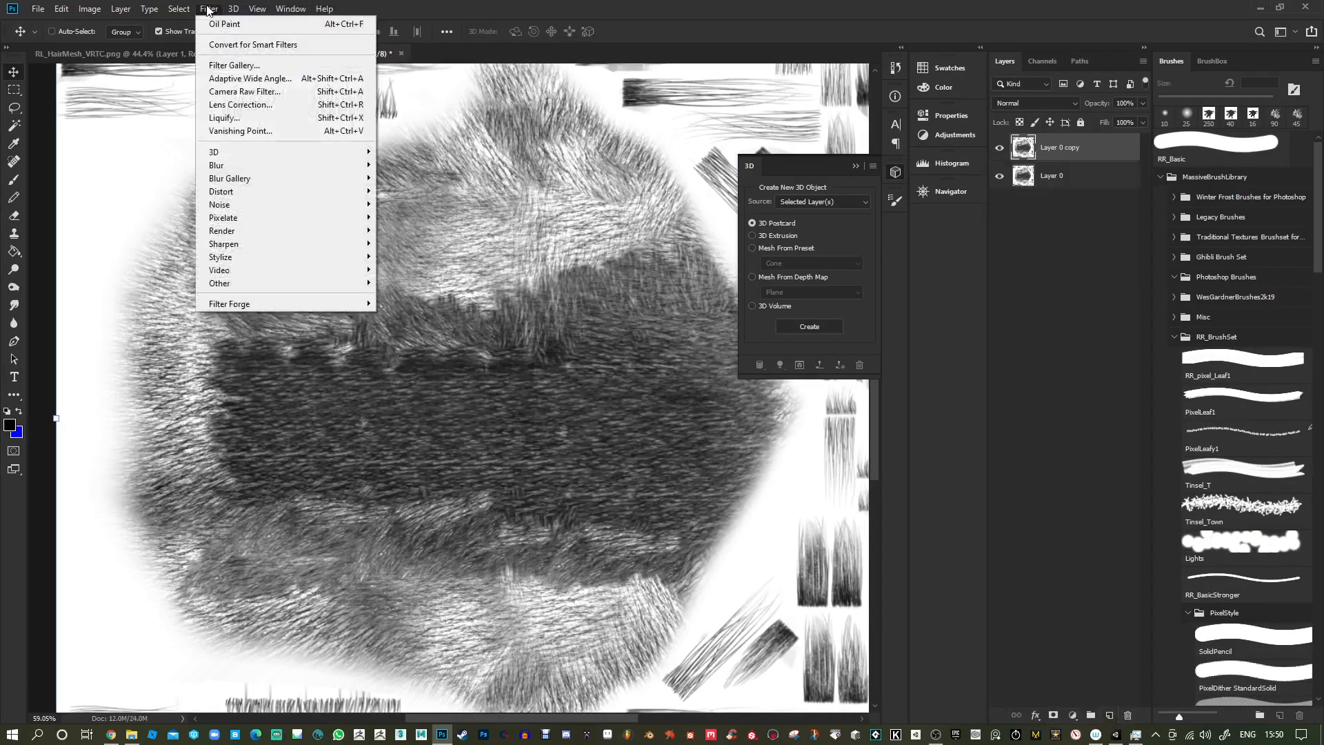
left_click(223, 26)
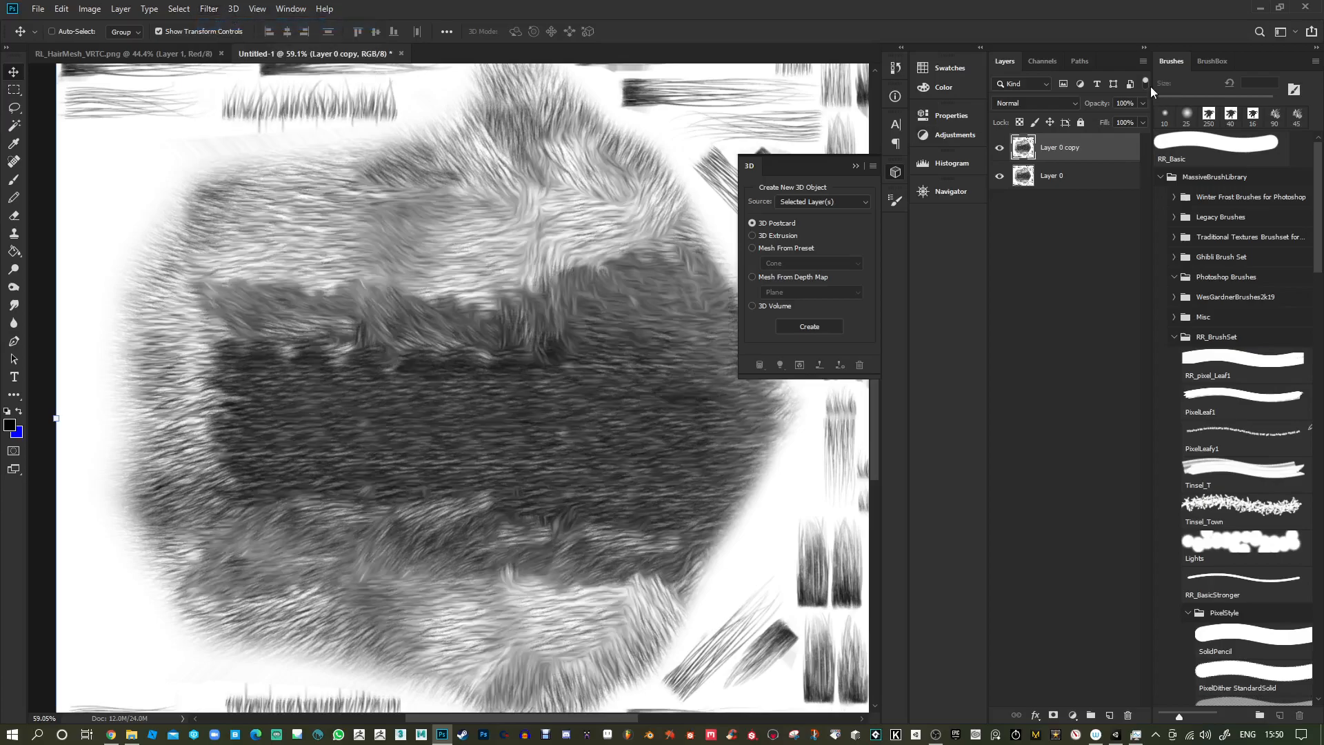
Lower the filtered copy's opacity to 71% and merge it with the original layer beneath.
left_click_drag(1103, 105, 1043, 114)
left_click(1059, 176, "shift")
right_click(1061, 179)
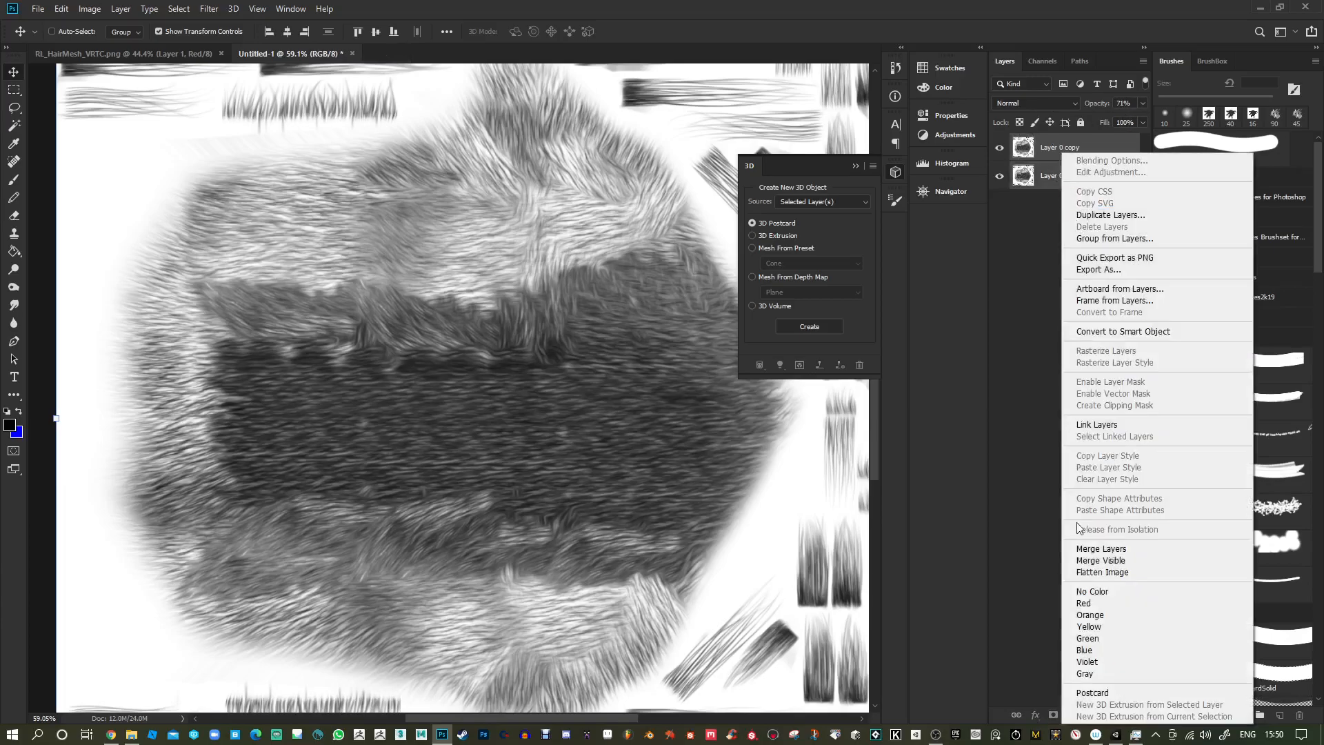
left_click(1137, 551)
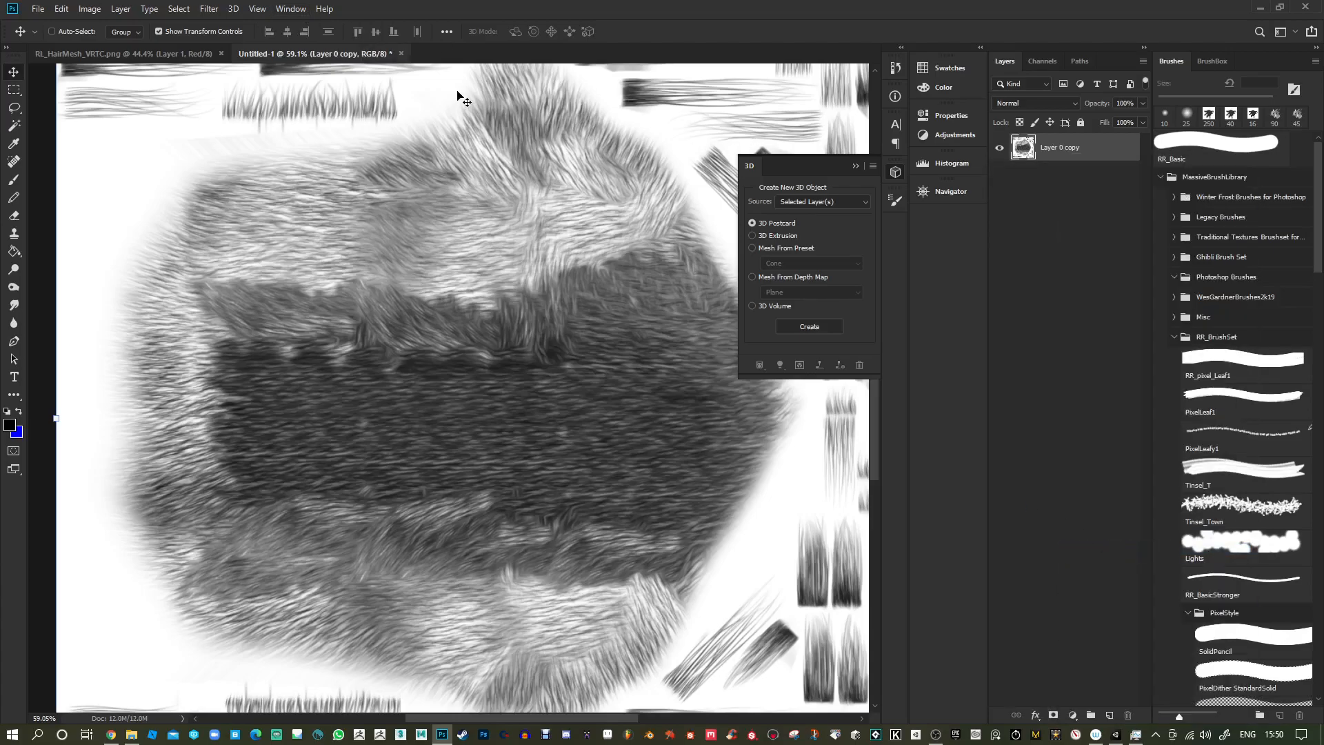
Preview the Generate Normal Map filter on the merged hair layer and cancel it without applying.
left_click(206, 10)
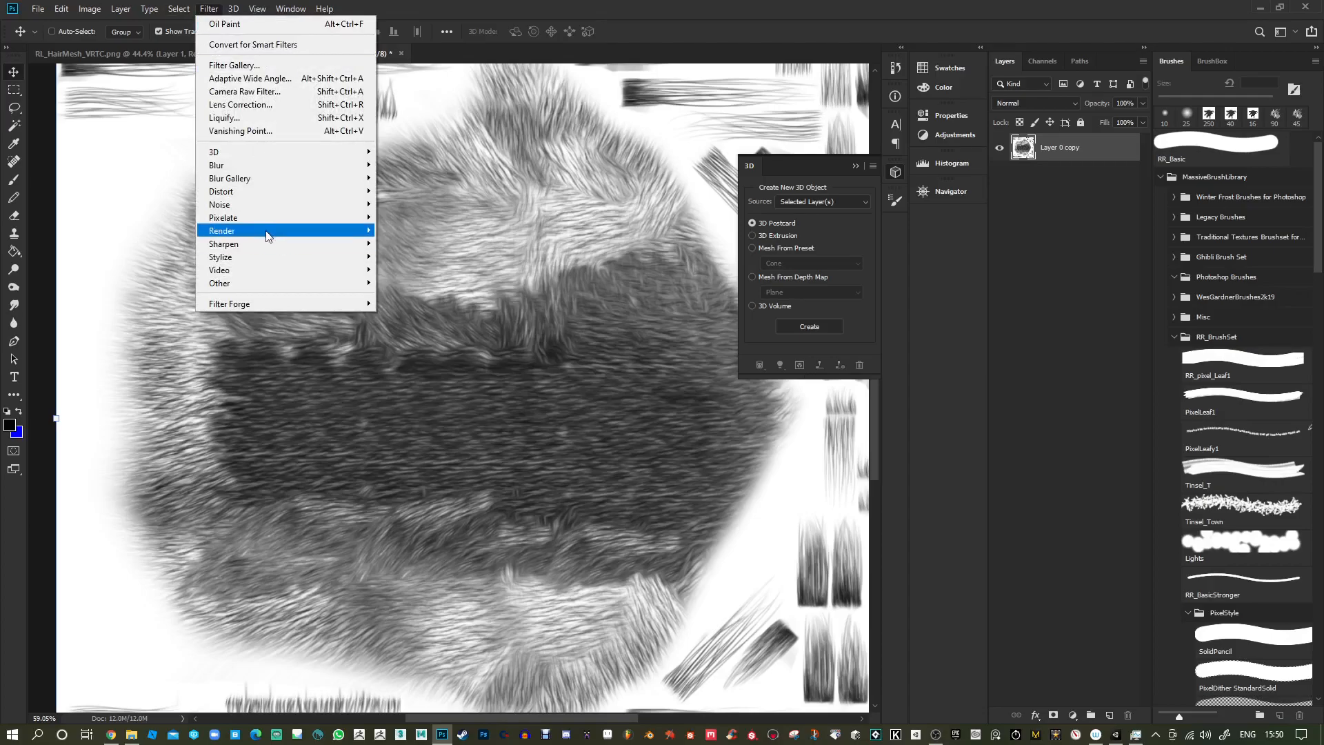
mouse_move(269, 154)
left_click(442, 167)
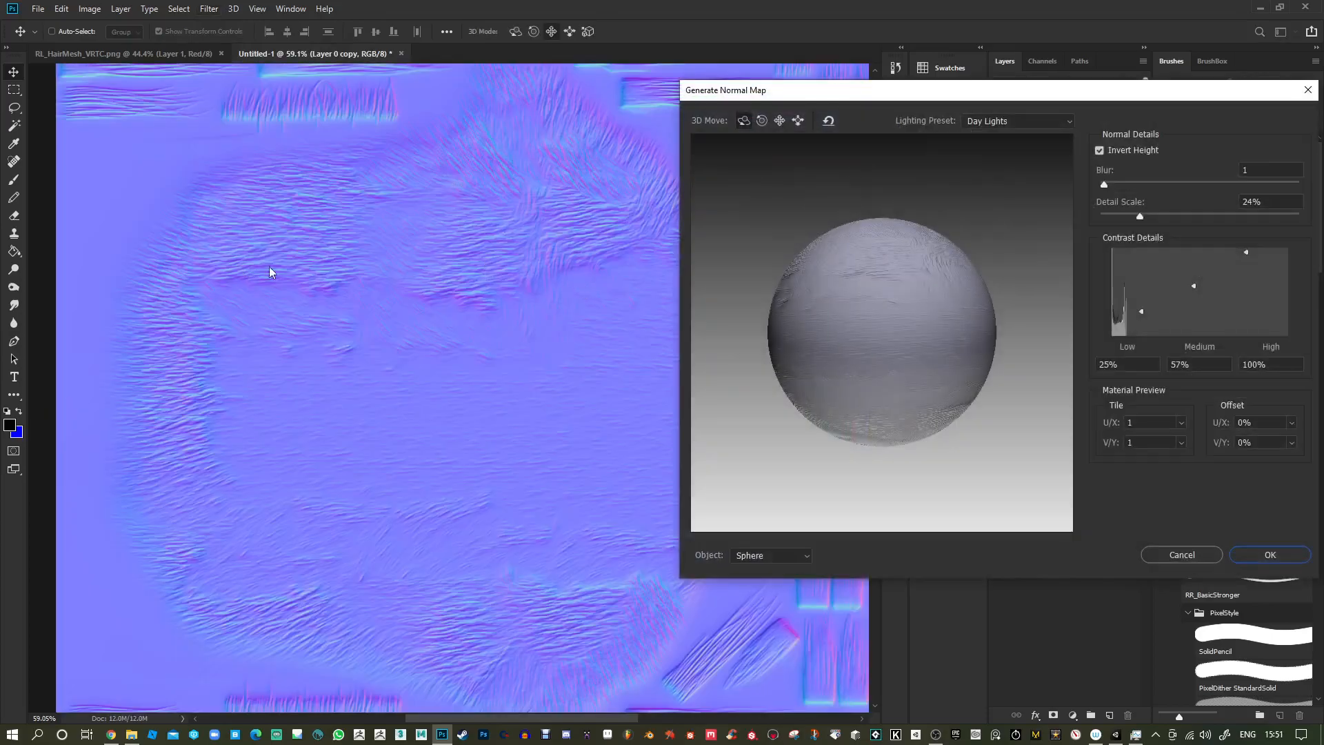
left_click(1196, 554)
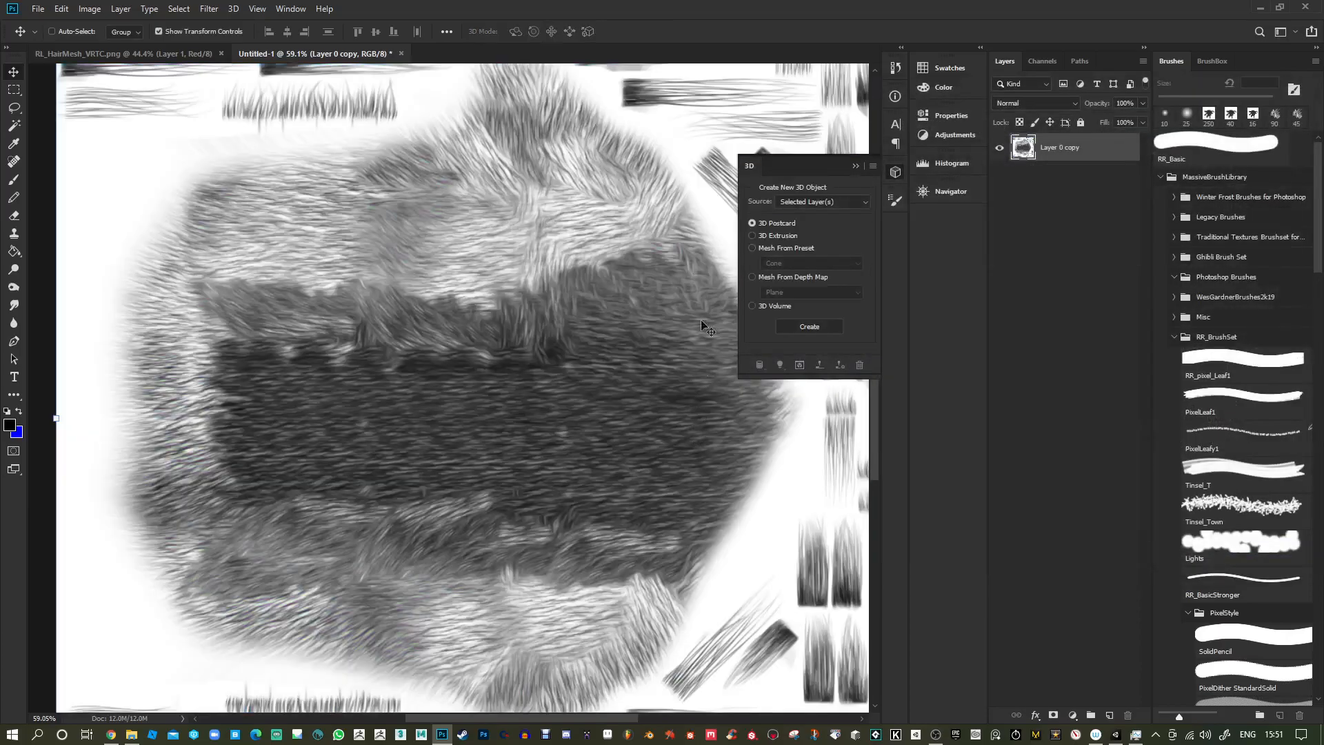
Switch to Unity, set the Game view resolution to 3820x2160 and reduce its scale to about 0.5x with the head framed.
left_click(1260, 7)
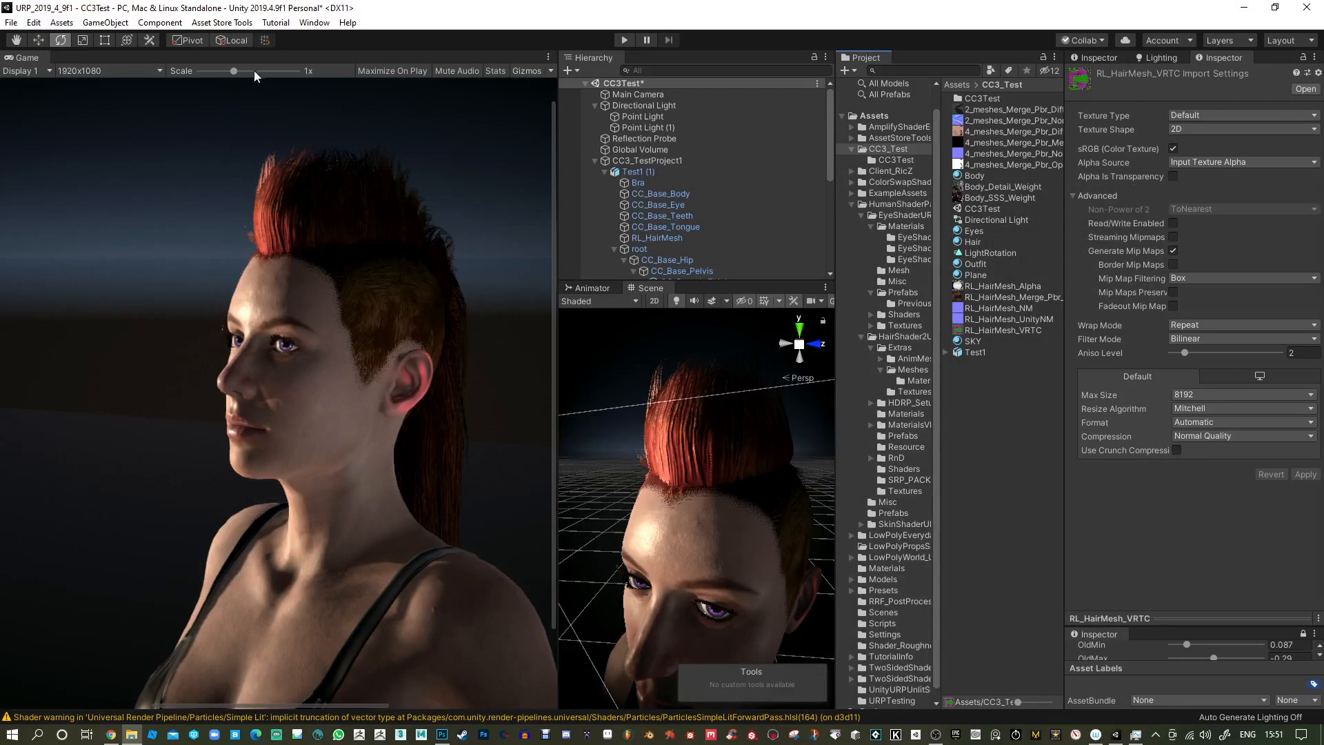
left_click(159, 71)
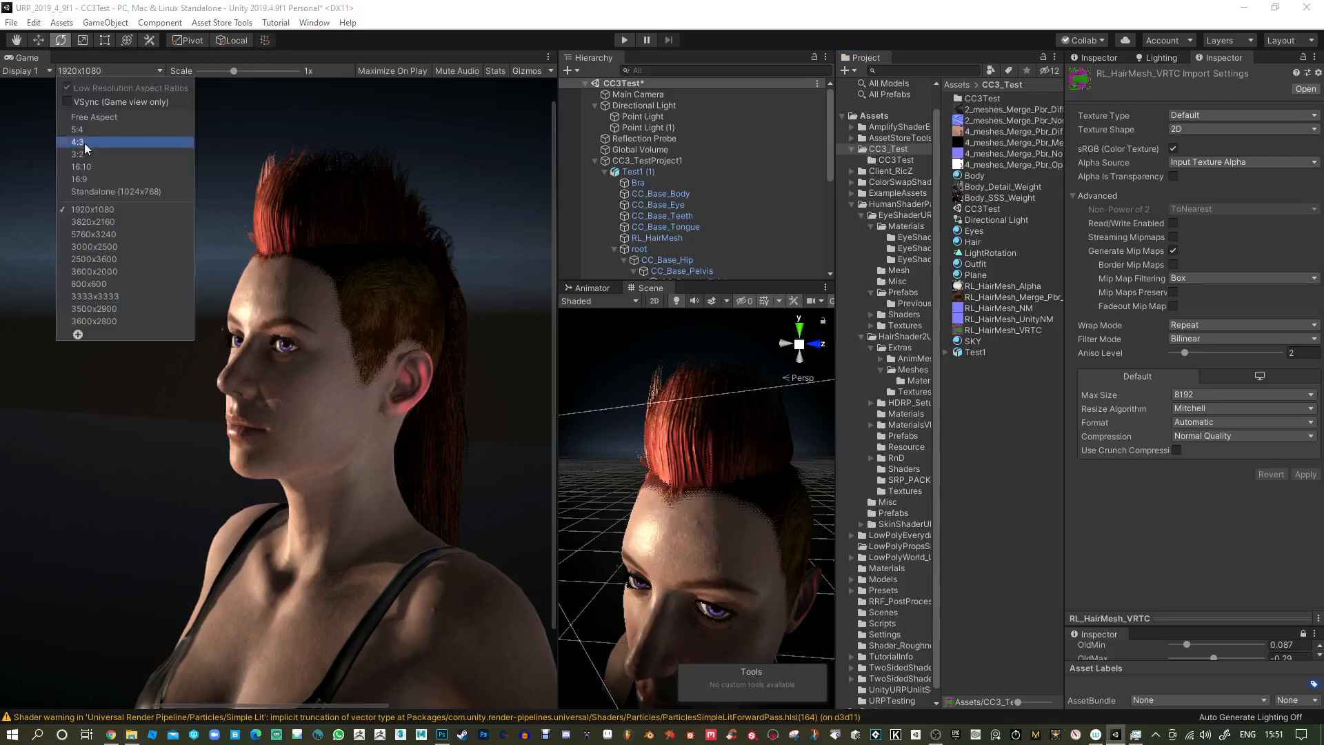
left_click(95, 222)
left_click_drag(247, 71, 239, 71)
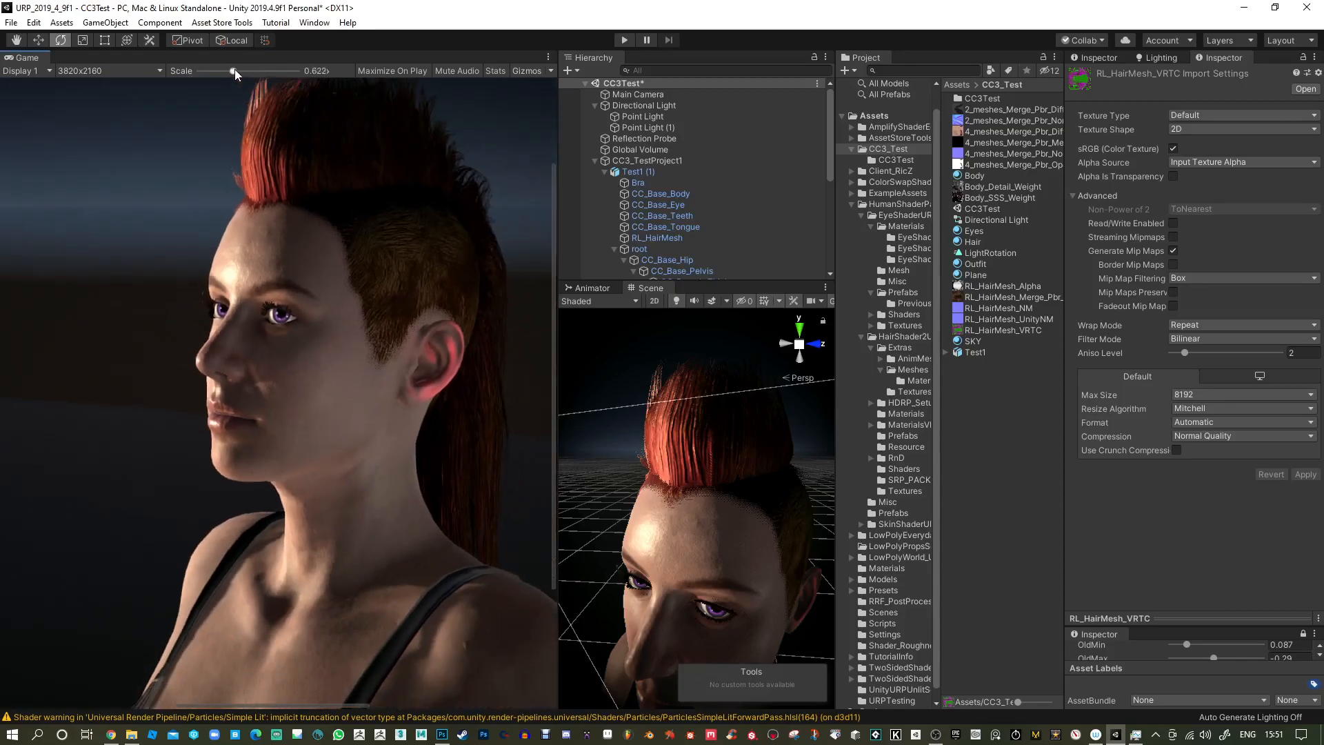
left_click_drag(235, 69, 238, 68)
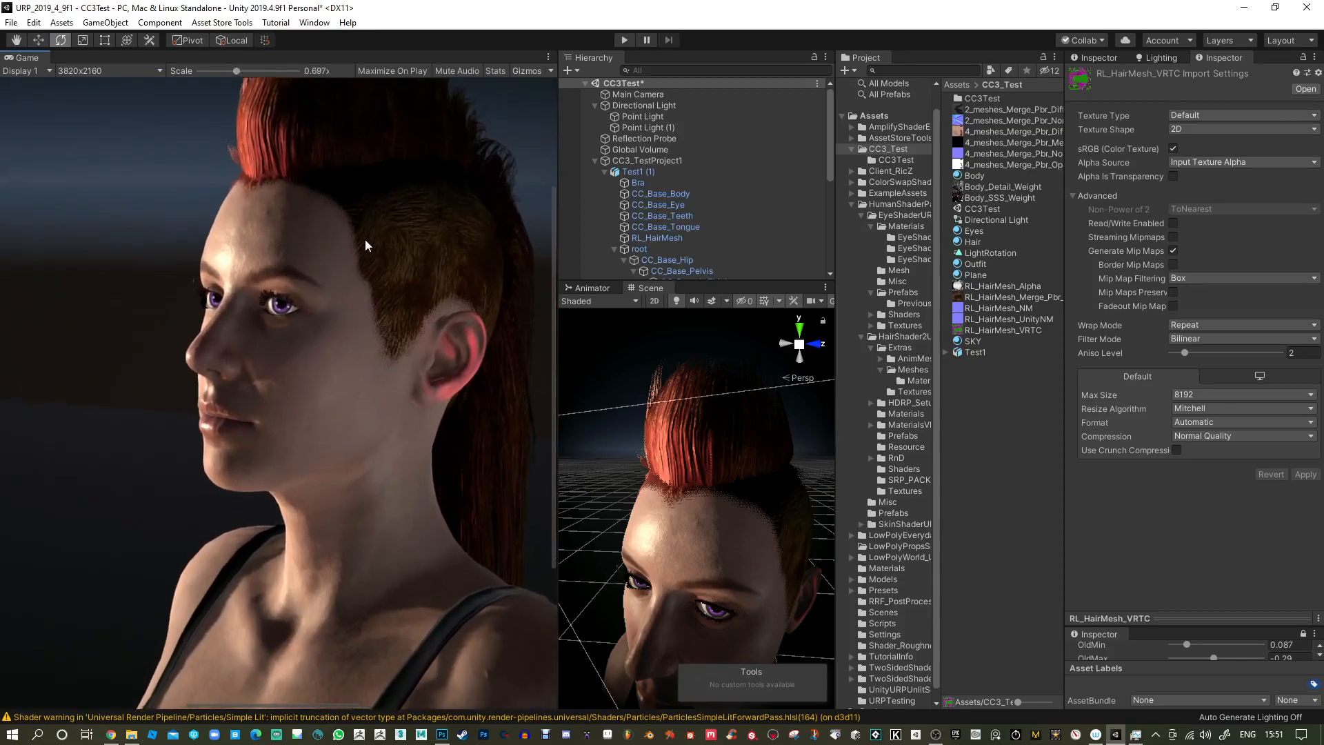
left_click_drag(552, 403, 551, 323)
left_click_drag(287, 705, 322, 705)
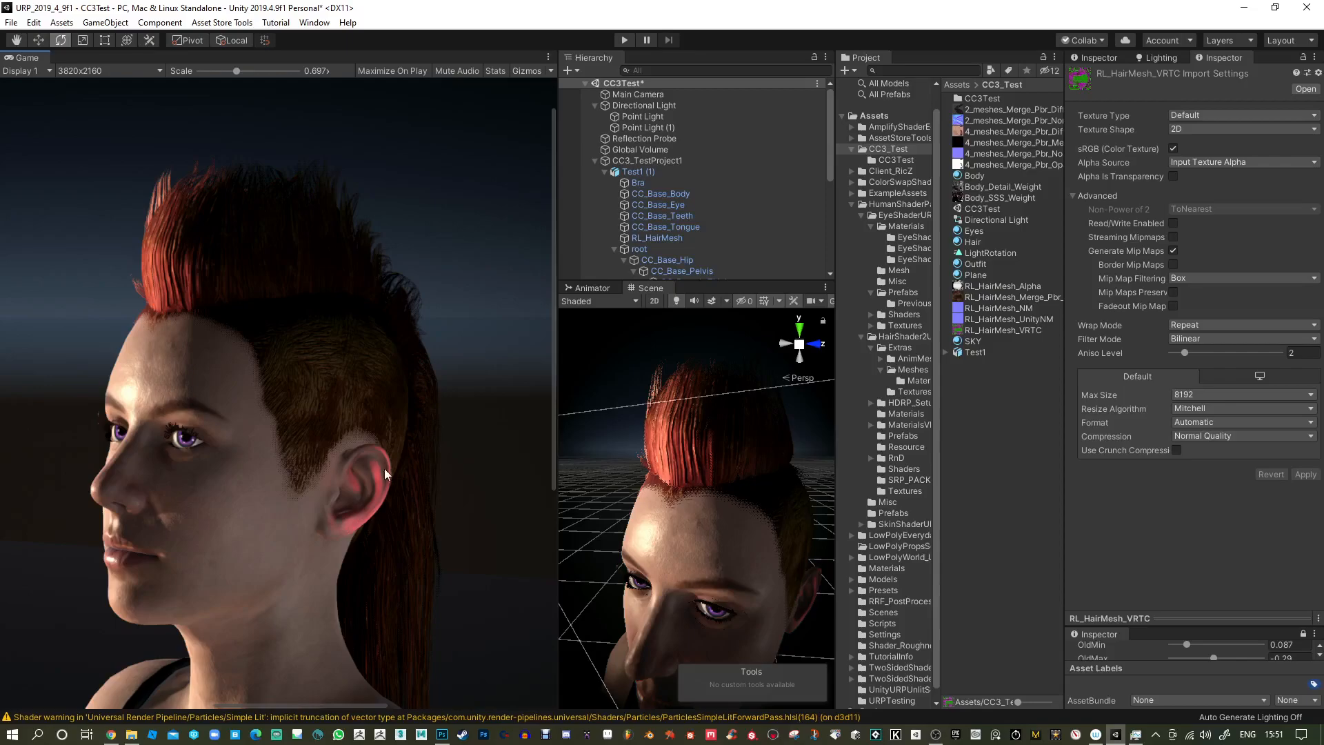
left_click_drag(240, 70, 229, 71)
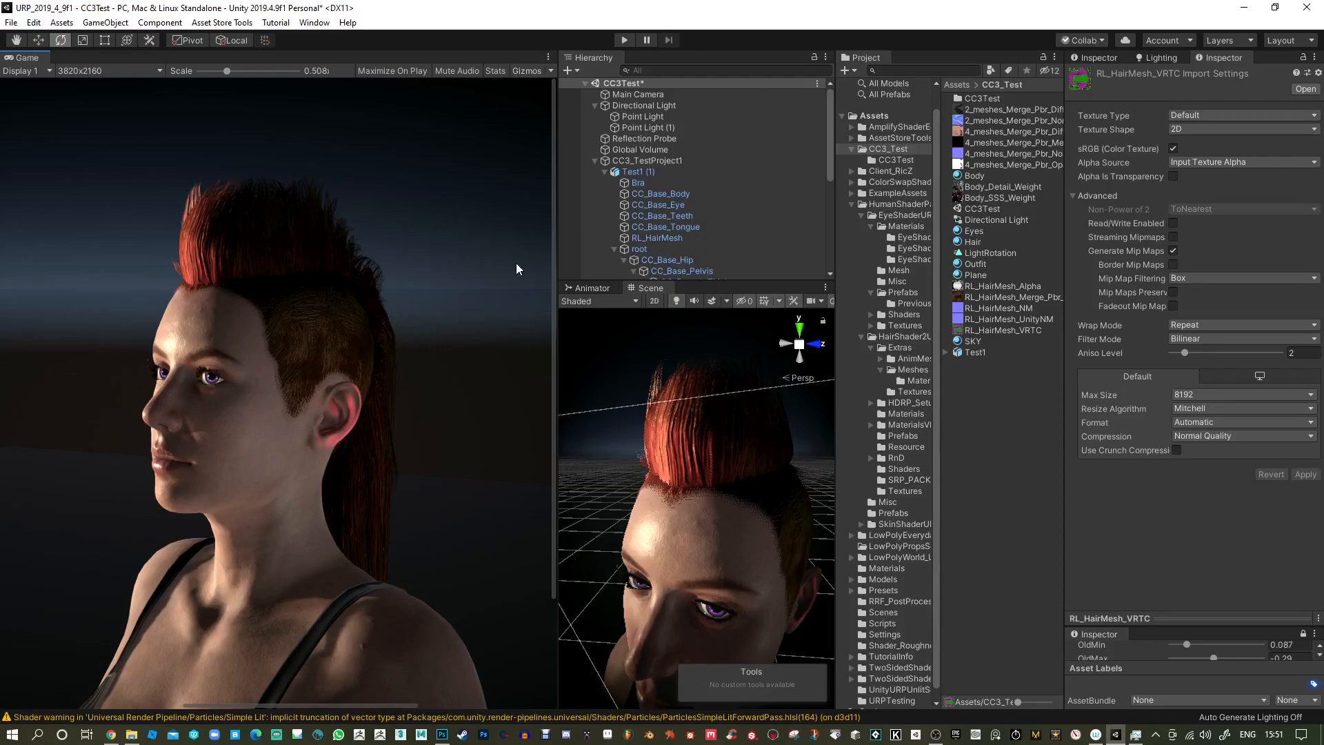
Locate the render pipeline asset through the project's Quality and Graphics settings and select UniversalRP-HighQuality.
left_click(35, 24)
left_click(88, 413)
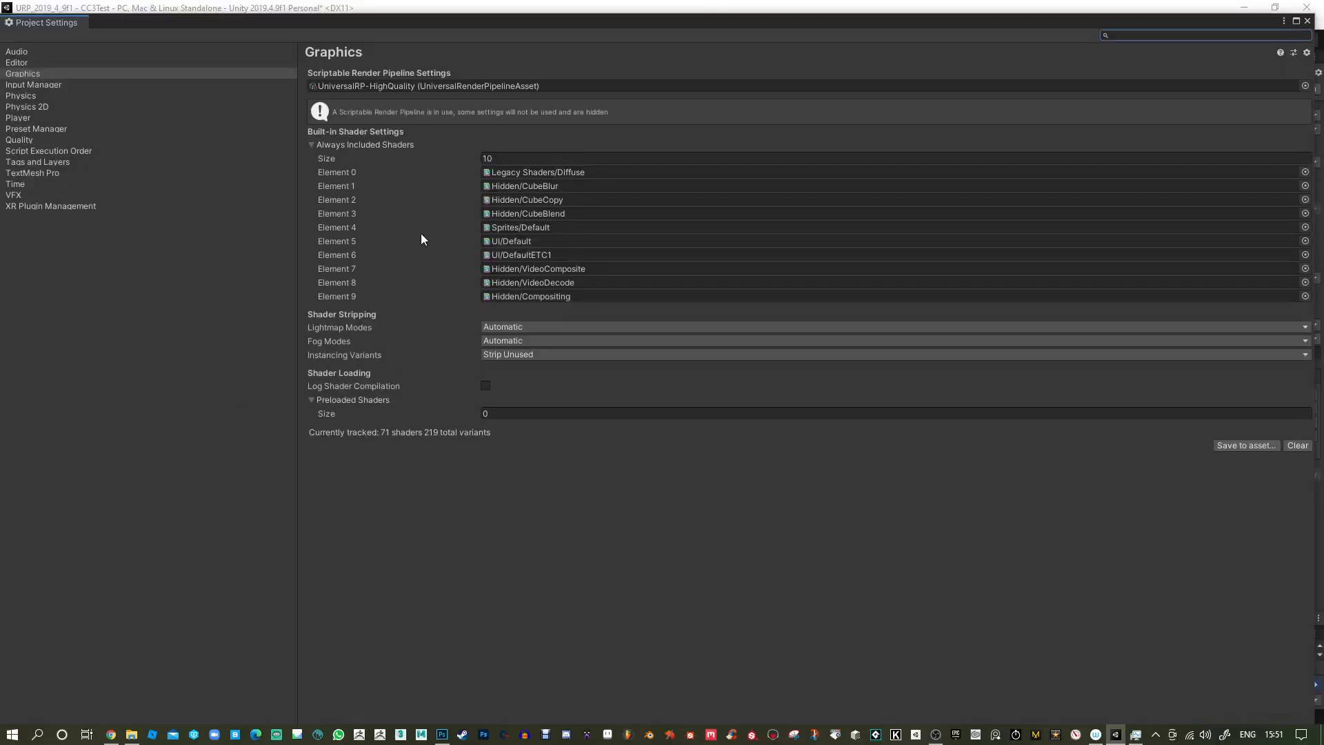
left_click(20, 140)
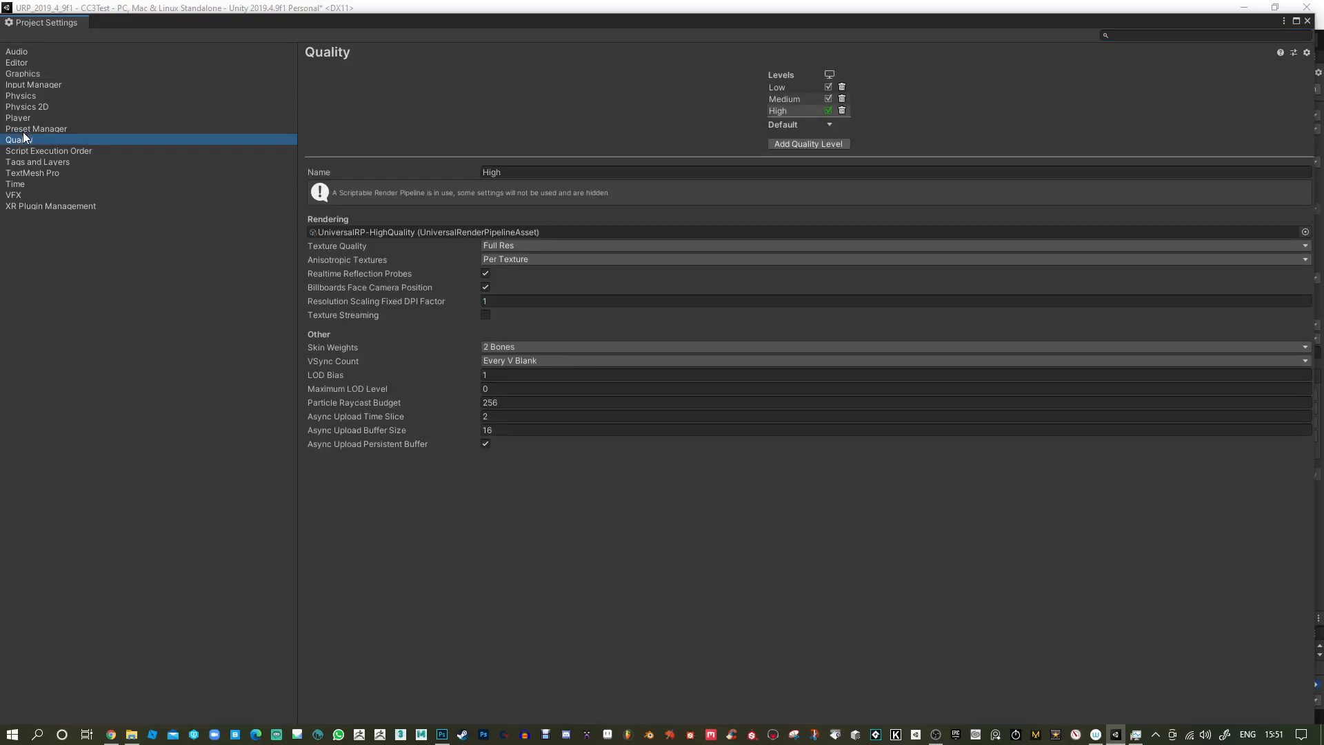
left_click(25, 74)
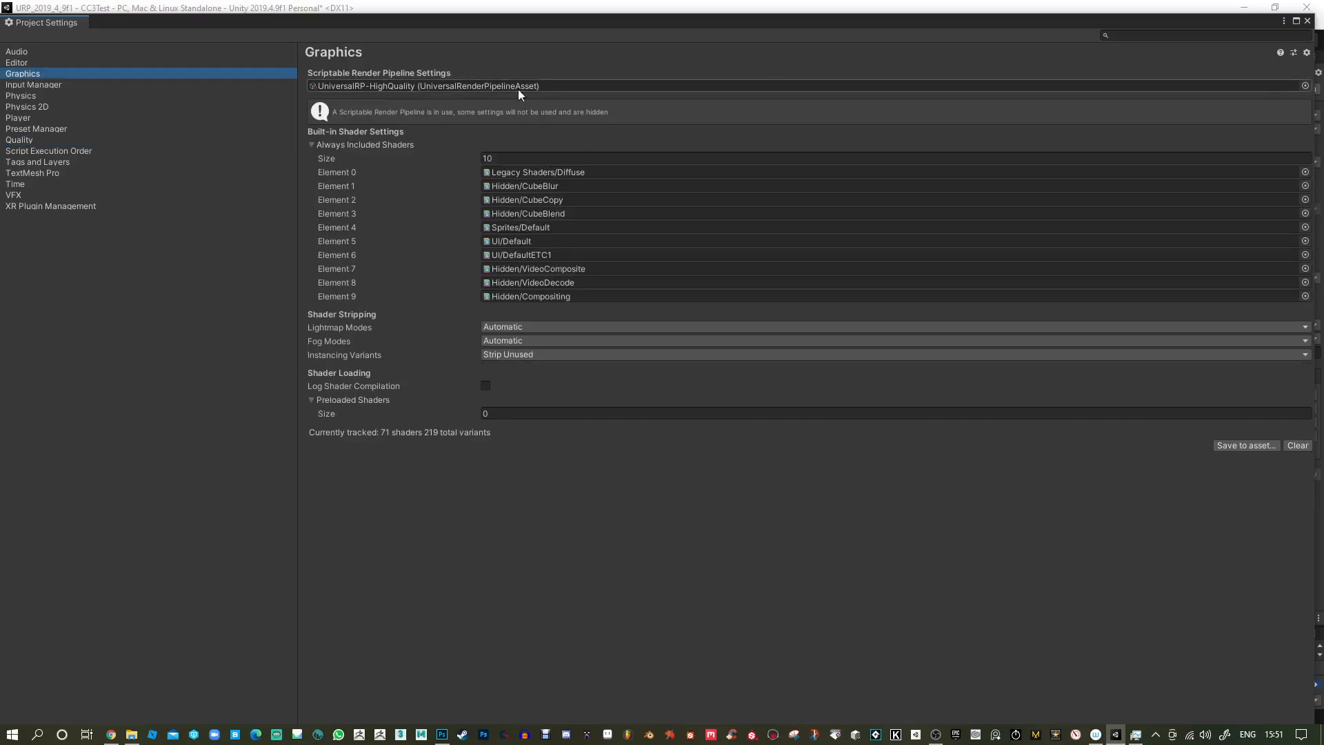
left_click(482, 86)
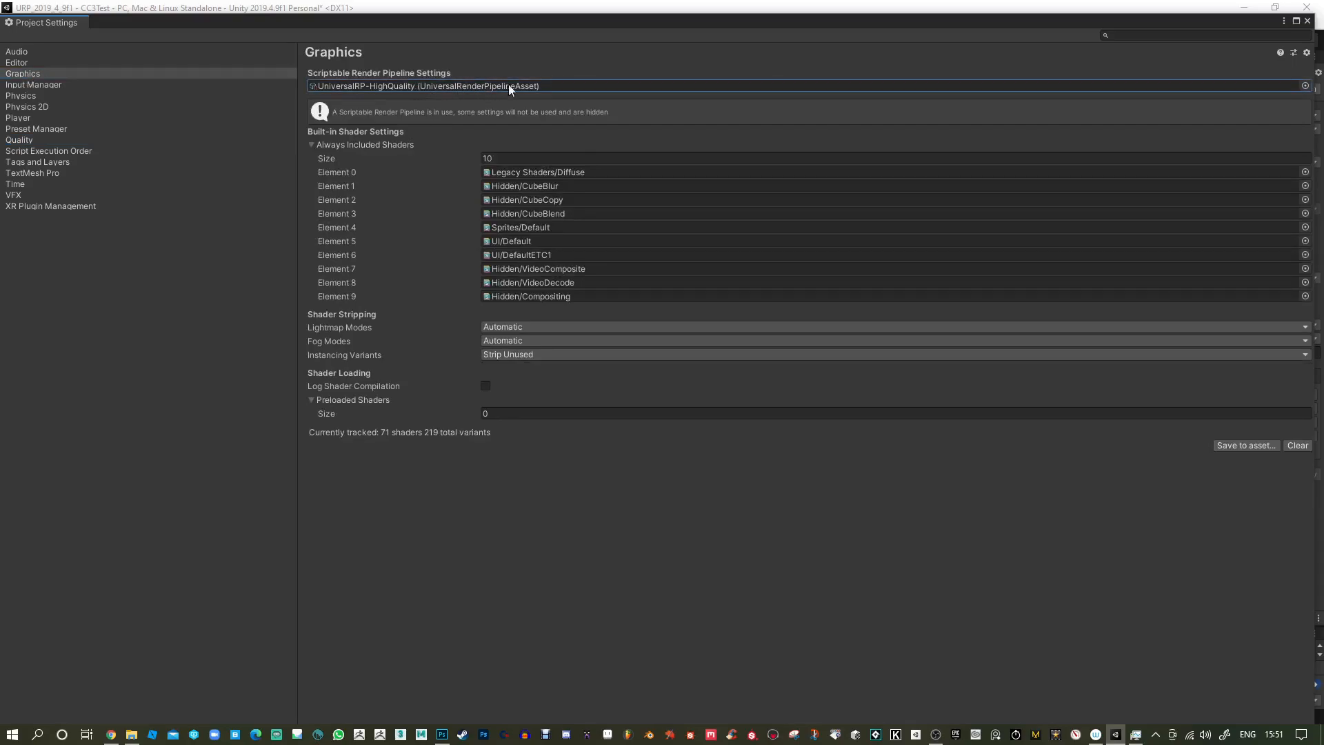
left_click(1307, 20)
left_click(1012, 120)
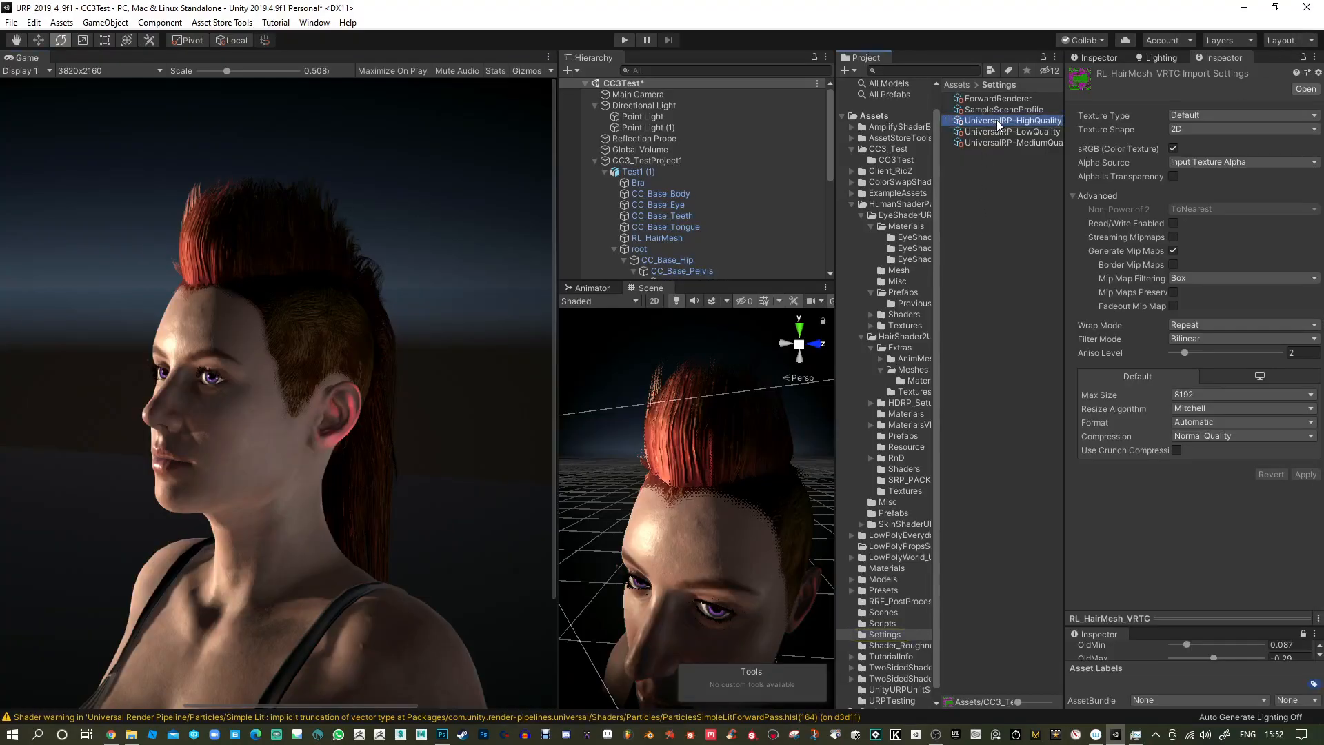
Review the high-quality pipeline asset's lighting and shadow settings and its MSAA anti-aliasing options.
scroll(1205, 384, "down", 3)
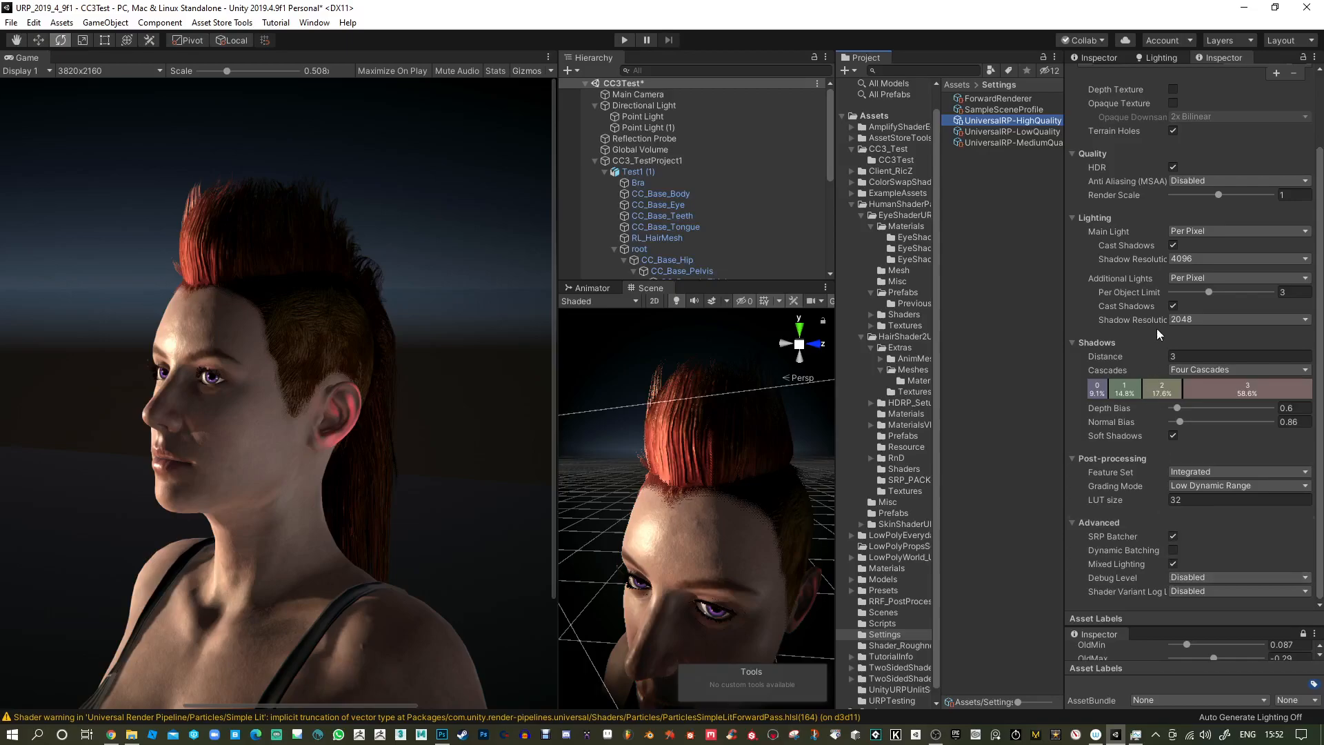
scroll(1175, 214, "up", 3)
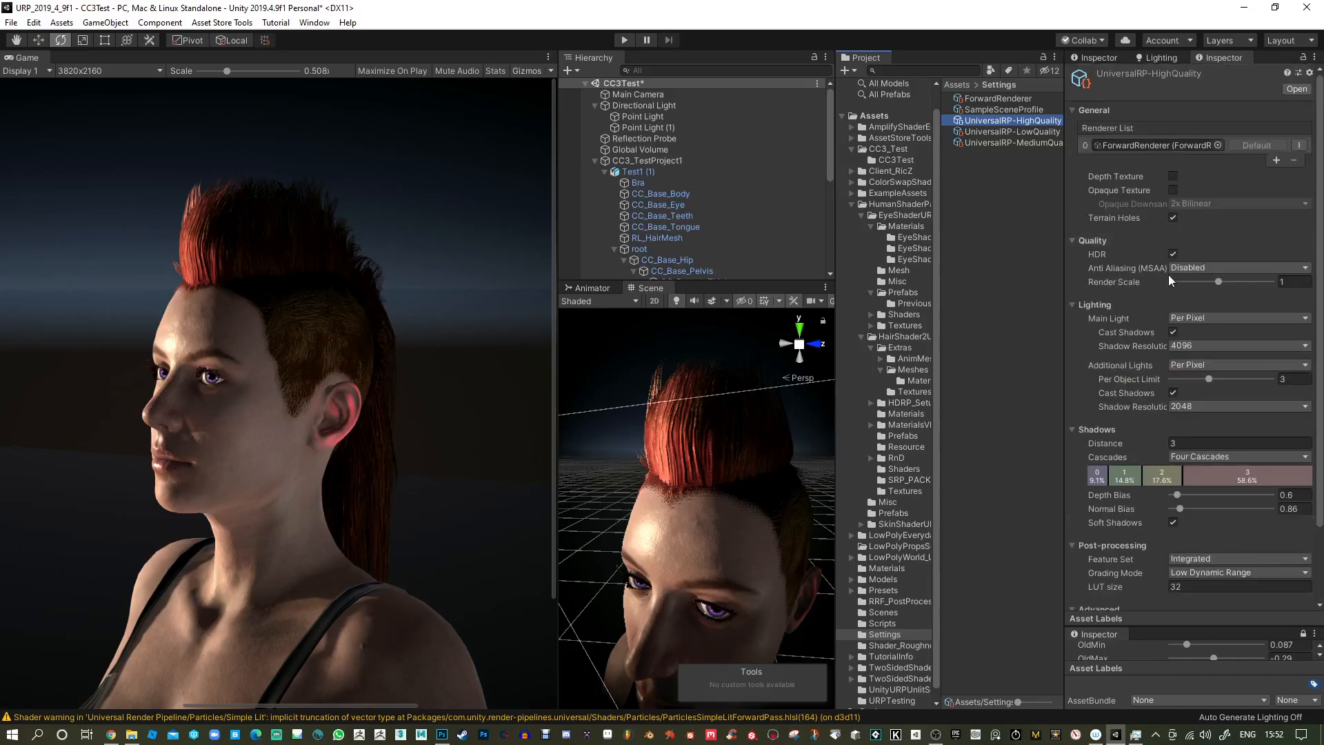
left_click(1223, 267)
left_click(1212, 266)
left_click(1241, 266)
left_click(1241, 266)
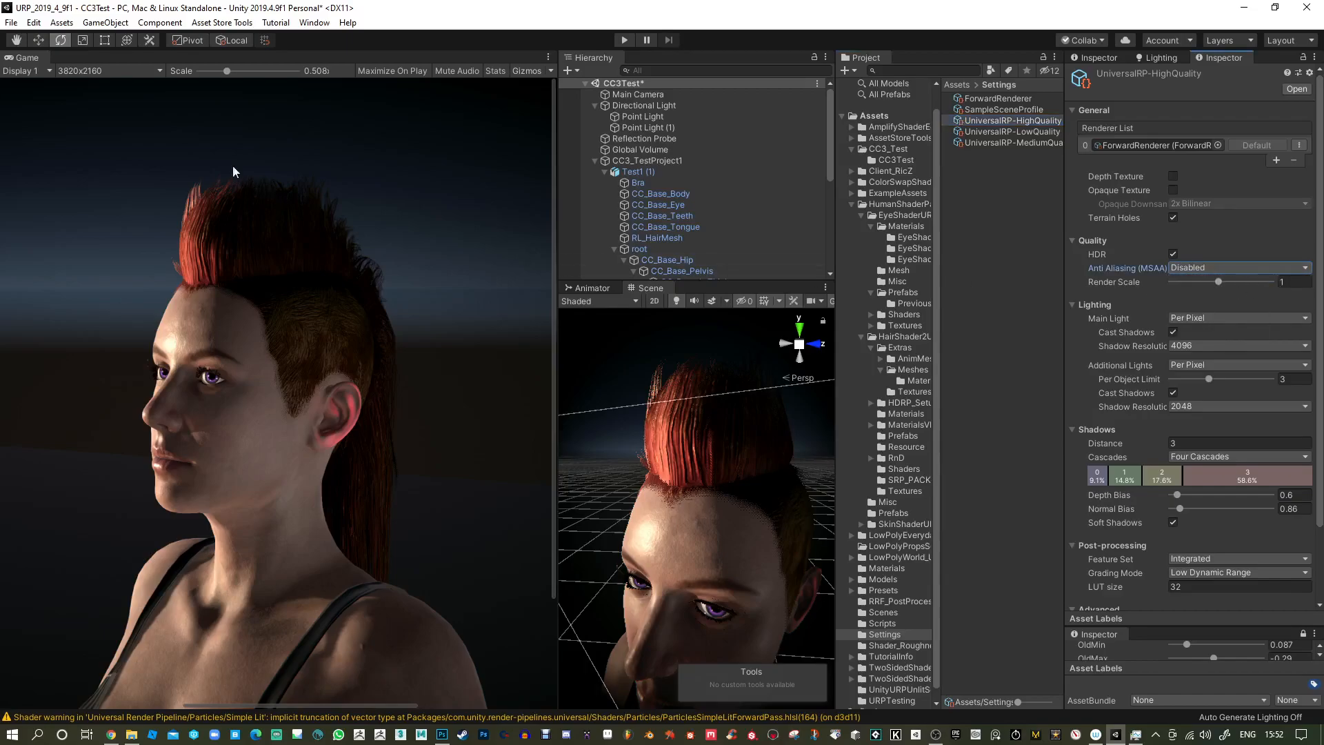
Set the Game view resolution to 1920x1080 and its scale to about 1.11x, framing the character's head.
left_click(109, 72)
left_click(99, 208)
left_click_drag(217, 73, 238, 76)
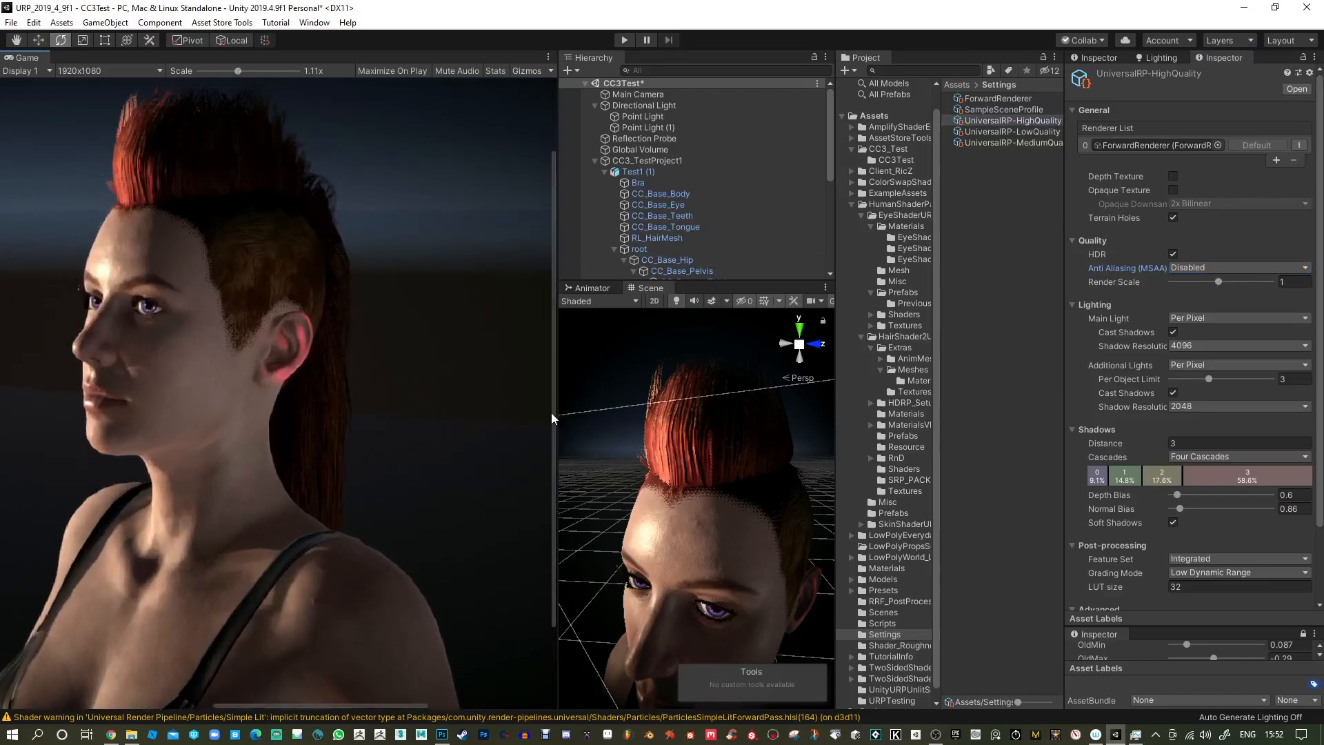
left_click_drag(555, 396, 555, 392)
Raise the high-quality pipeline asset's Render Scale to 2 and set its MSAA anti-aliasing to 2x.
left_click(1219, 281)
left_click_drag(1238, 285, 1261, 288)
left_click(1252, 269)
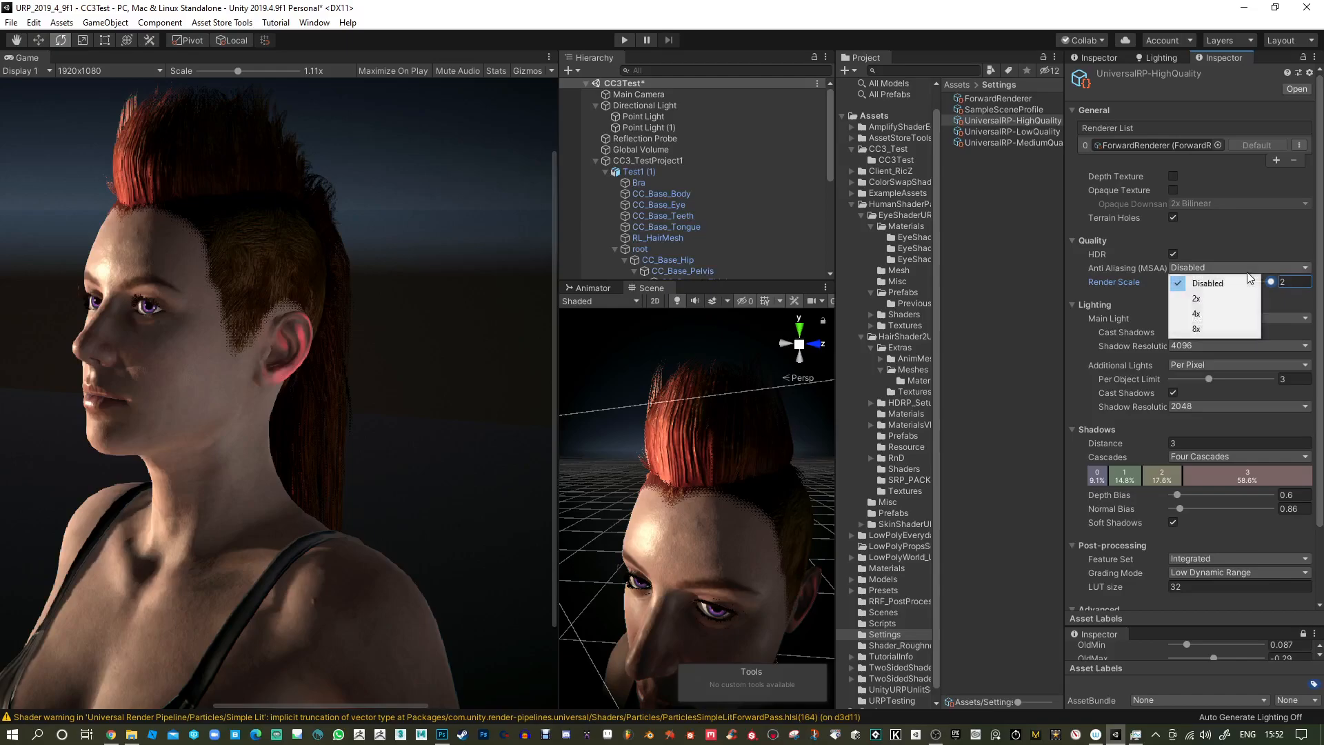
left_click(1215, 299)
mouse_move(1270, 283)
left_mouse_down()
mouse_move(1282, 282)
mouse_move(1204, 283)
mouse_move(1262, 283)
left_mouse_up()
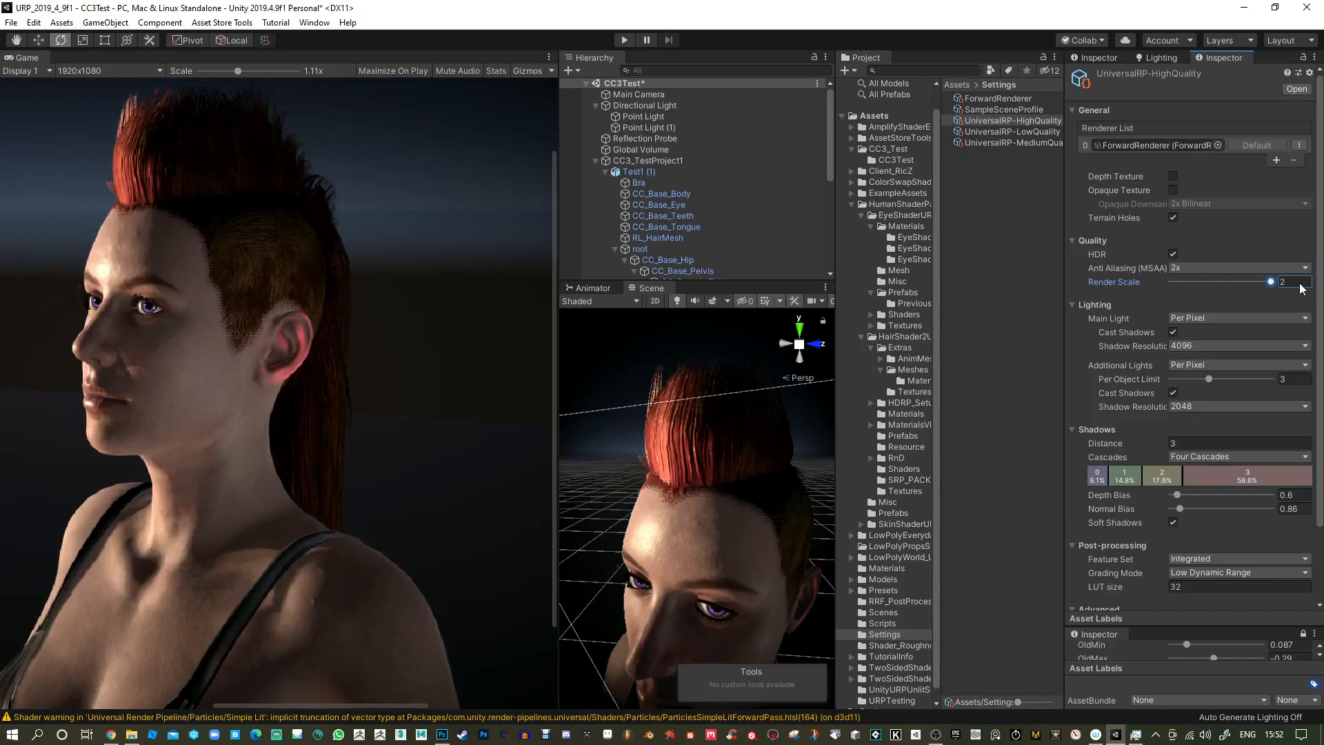
Try 4x MSAA on the pipeline asset, set it back to Disabled, and exit Play mode.
left_click(1262, 268)
left_click(1212, 313)
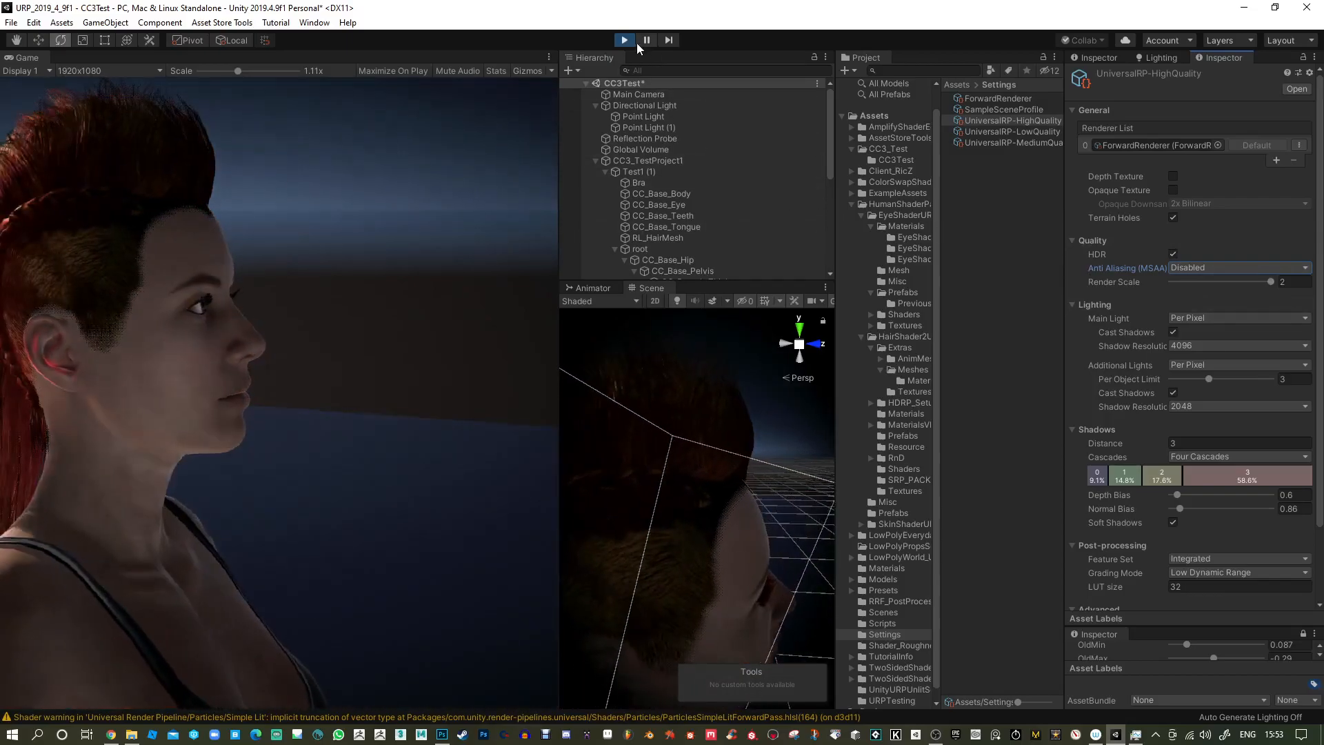
left_click(624, 40)
Set the Game view to 3820x2160 at 0.5x scale and show the Main Camera's settings.
left_click(137, 72)
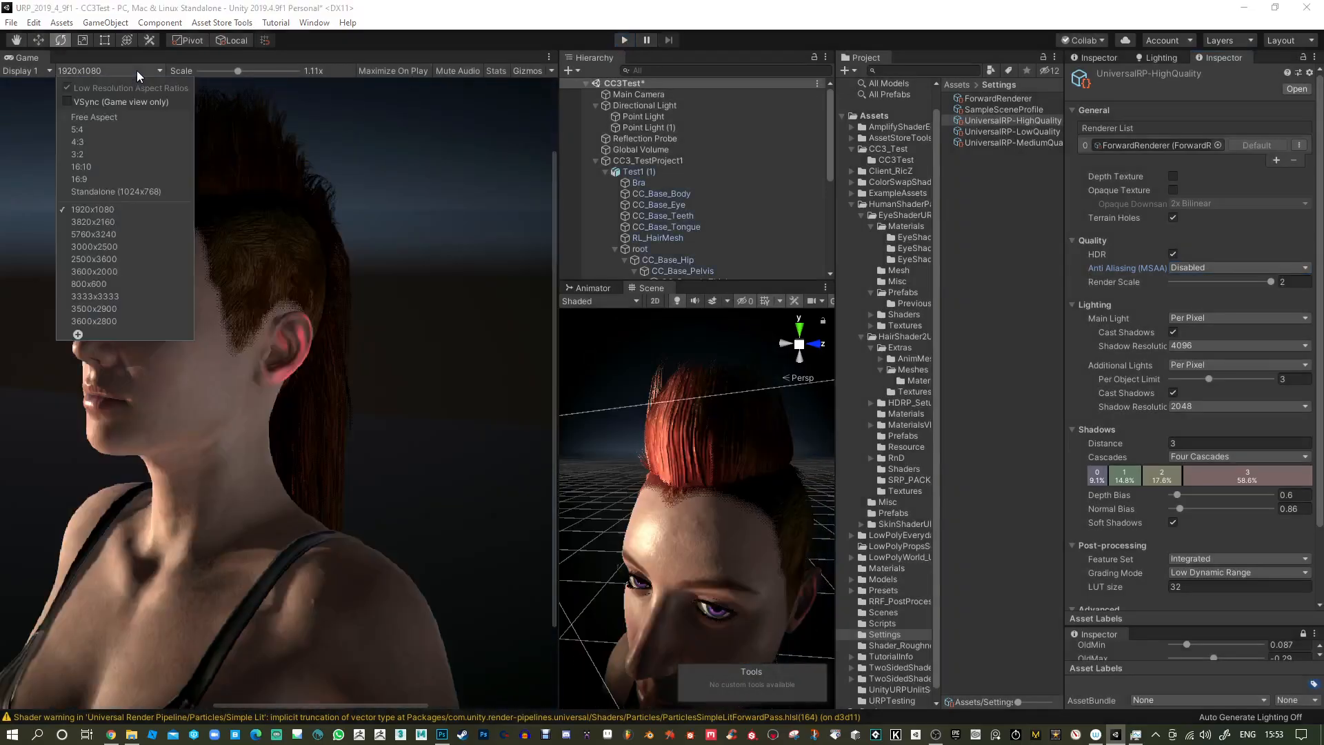
left_click(95, 225)
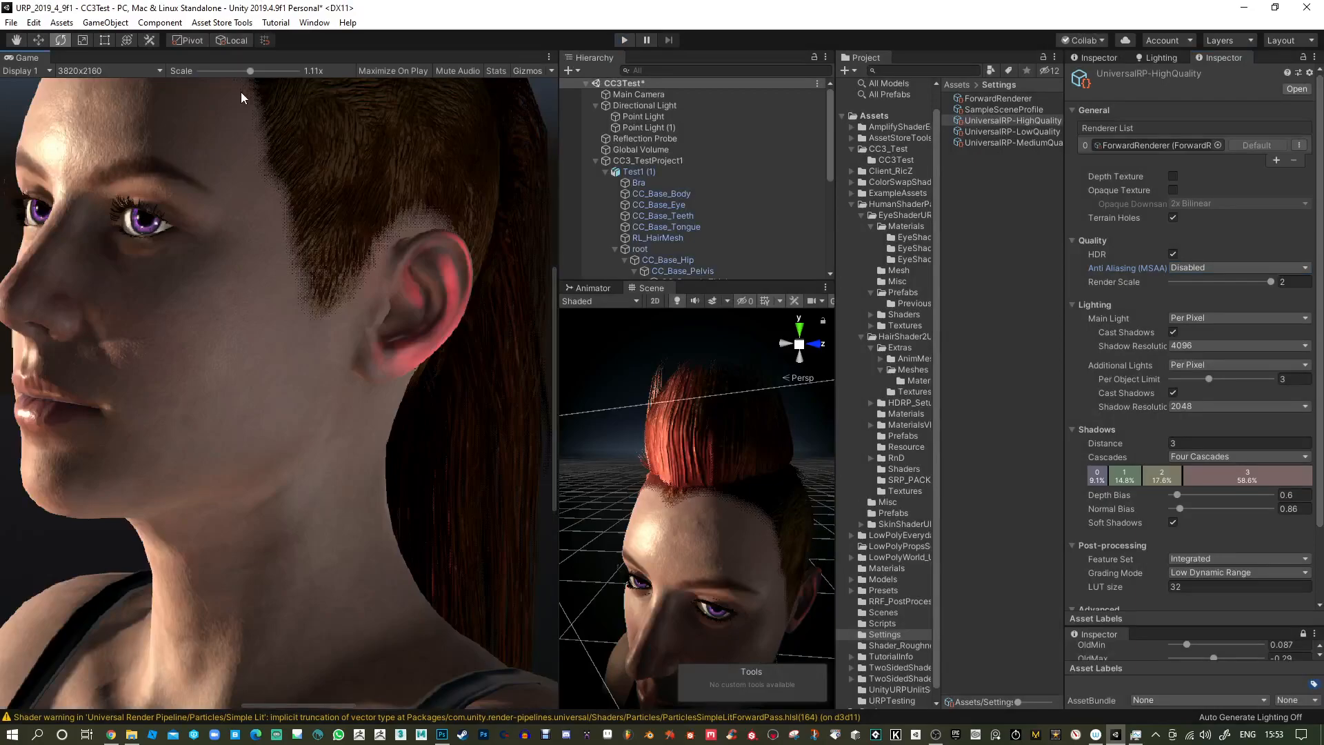
left_click_drag(250, 71, 226, 67)
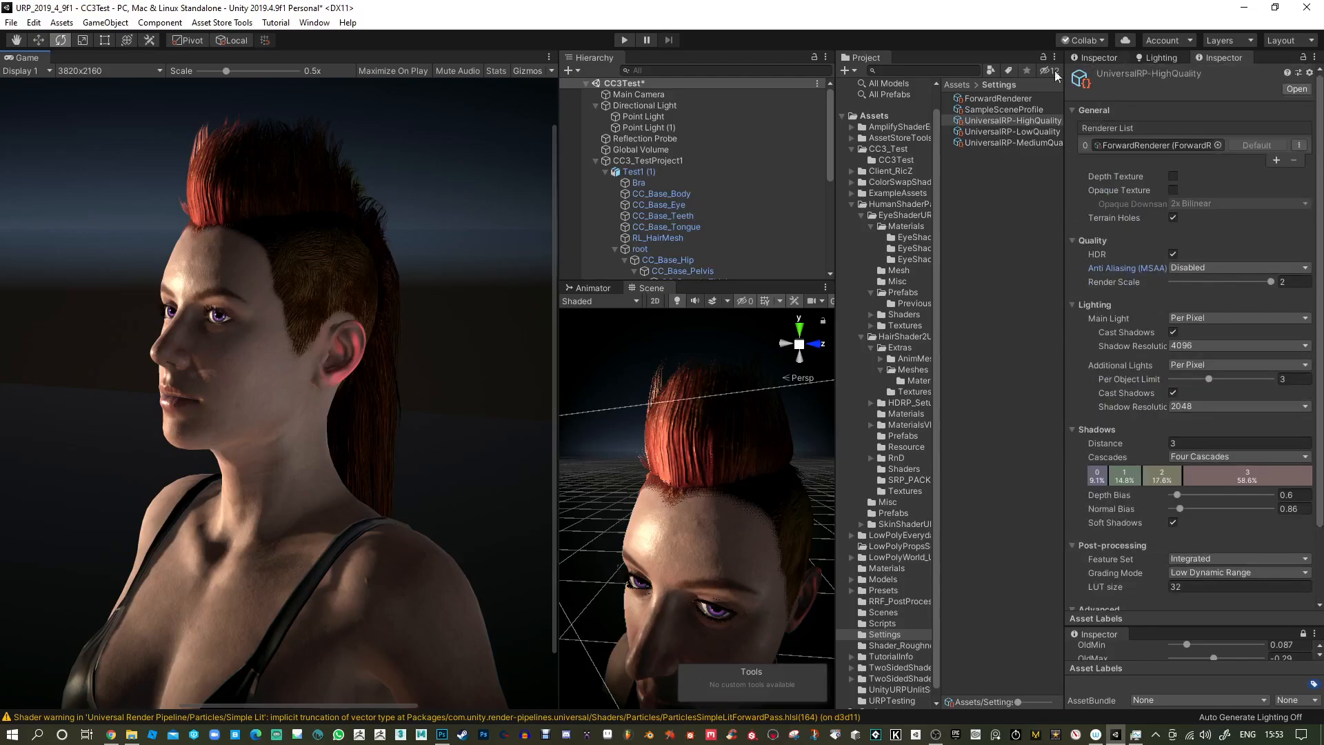
left_click(661, 97)
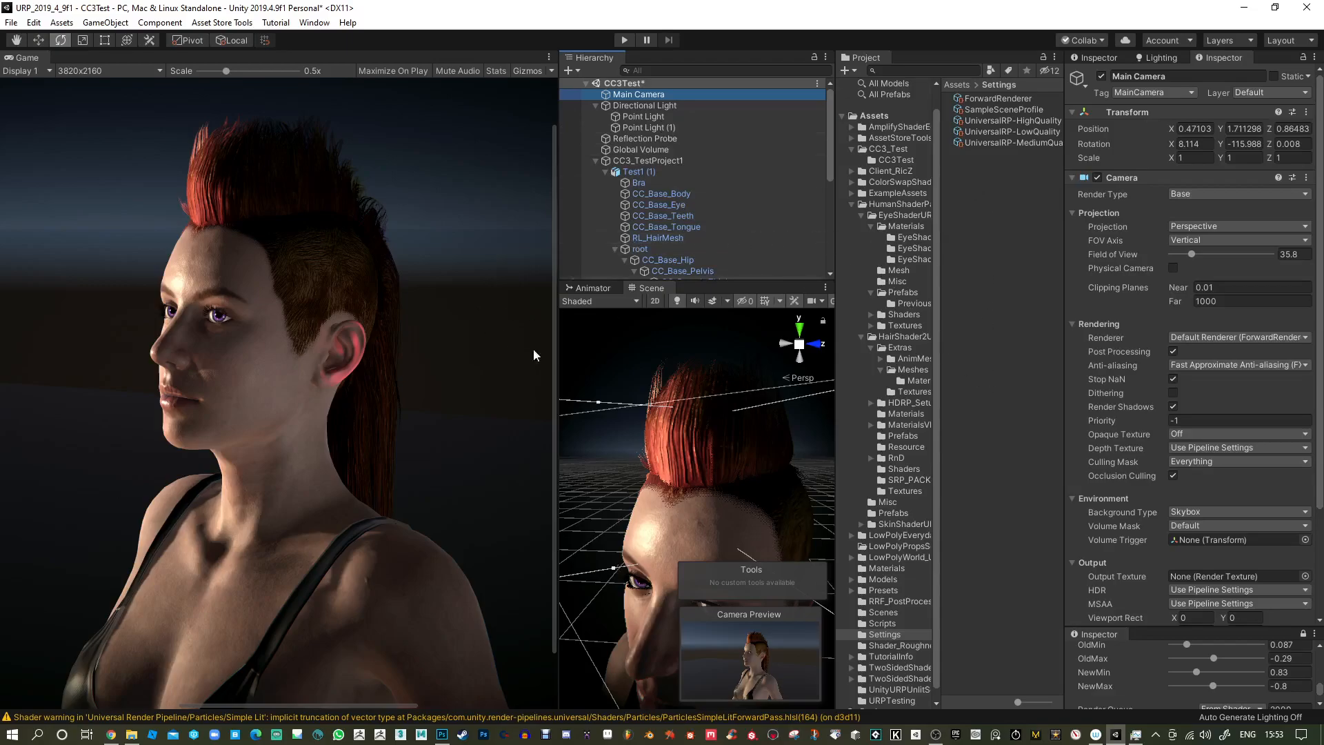
Select the hair mesh and set its material's NoisePowerX to 818, NoisePowerY to 773 and Spread to 0.74.
left_click(730, 432)
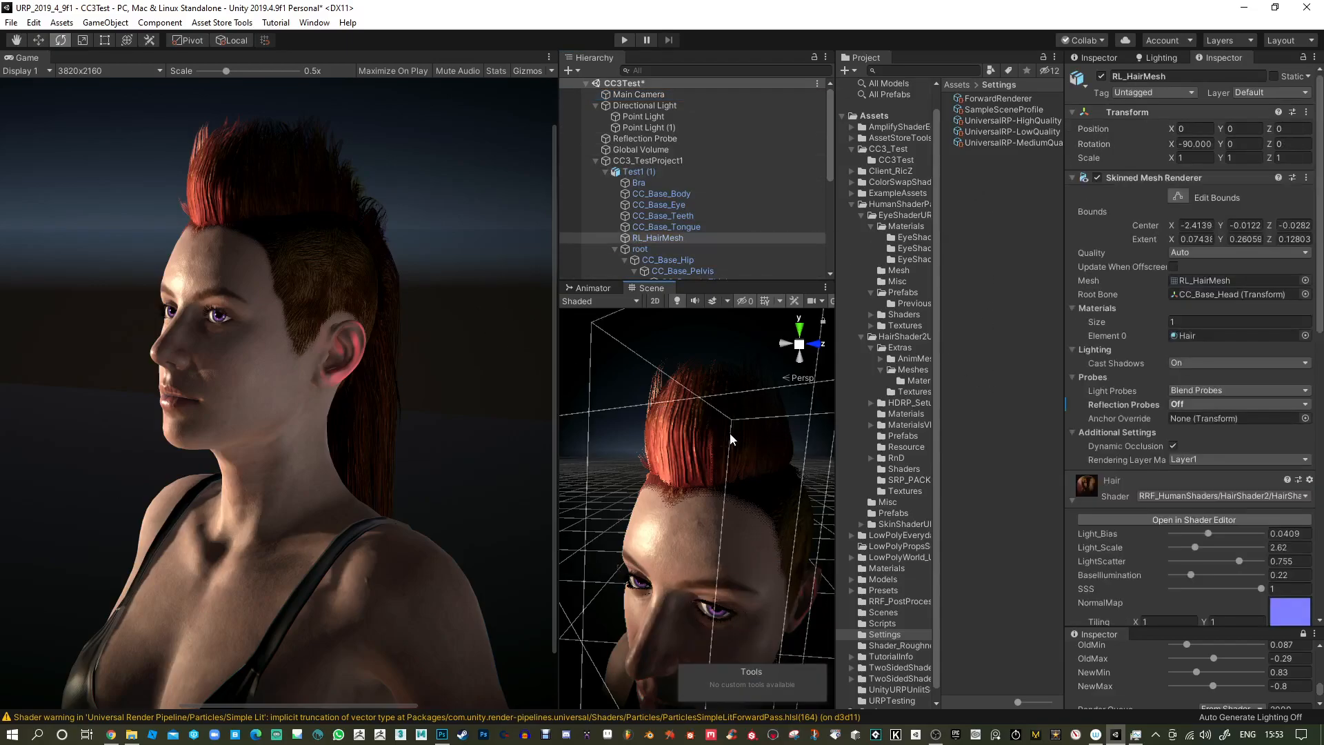
scroll(1139, 504, "down", 10)
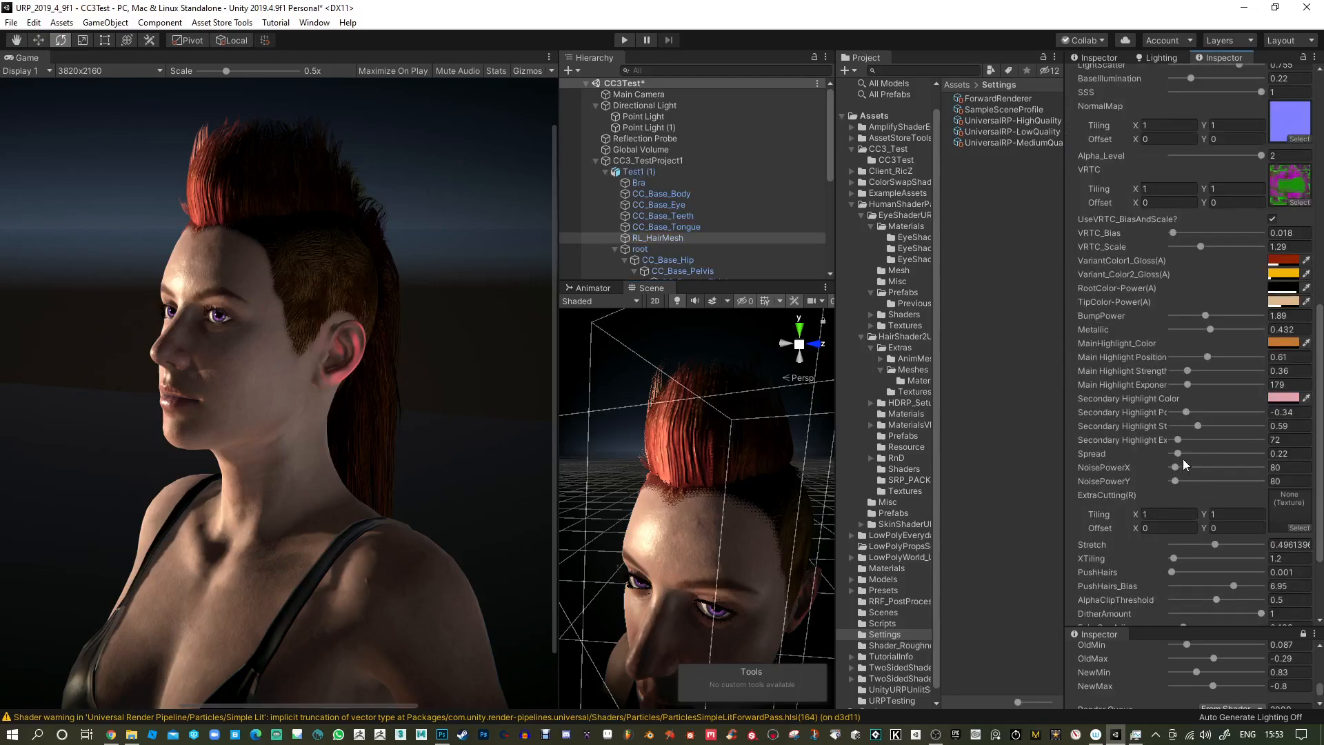
left_click_drag(1181, 473, 1209, 465)
mouse_move(1189, 453)
left_mouse_down()
mouse_move(1243, 447)
mouse_move(1170, 448)
mouse_move(1259, 446)
mouse_move(1193, 445)
left_mouse_up()
Widen the Scene view, frame the hair from the side, and rotate the Directional Light to about -3337 on Y.
left_click_drag(557, 445, 408, 447)
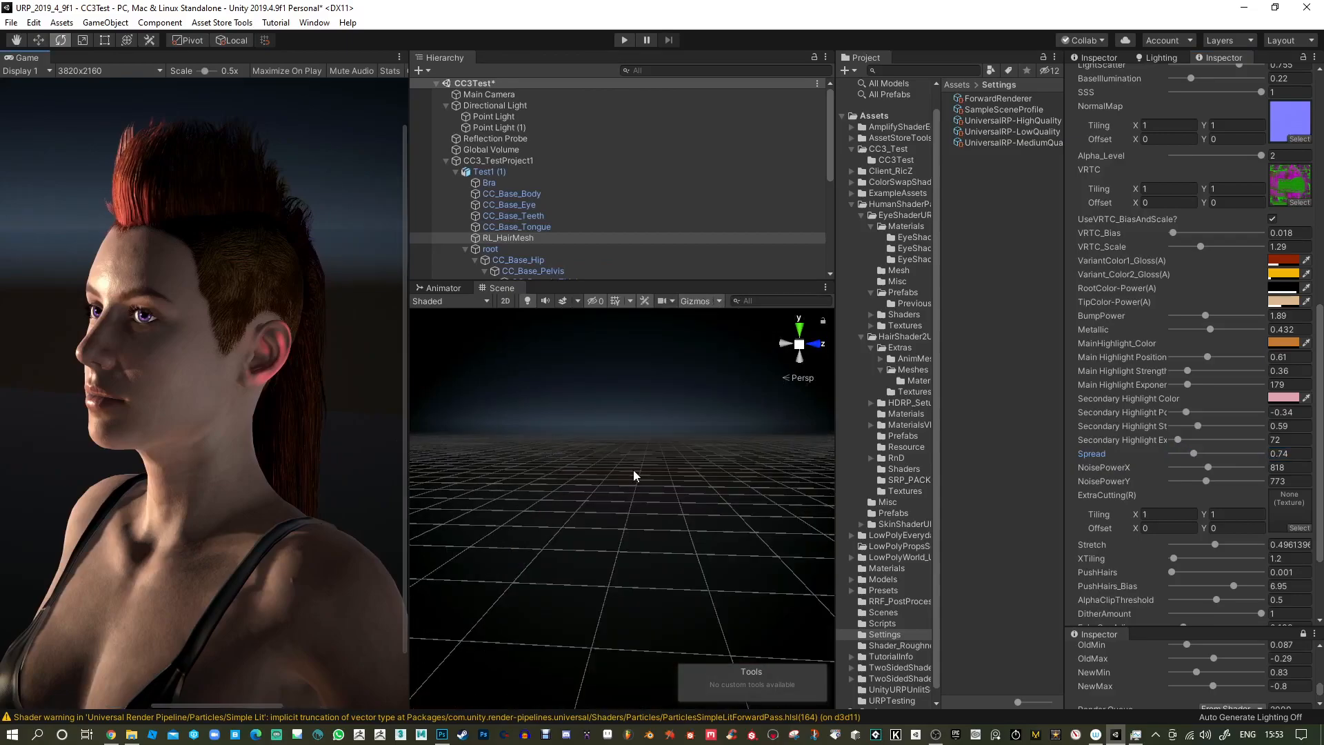
left_click_drag(635, 473, 652, 448, "alt")
left_click(504, 106)
left_click_drag(1224, 143, 375, 312)
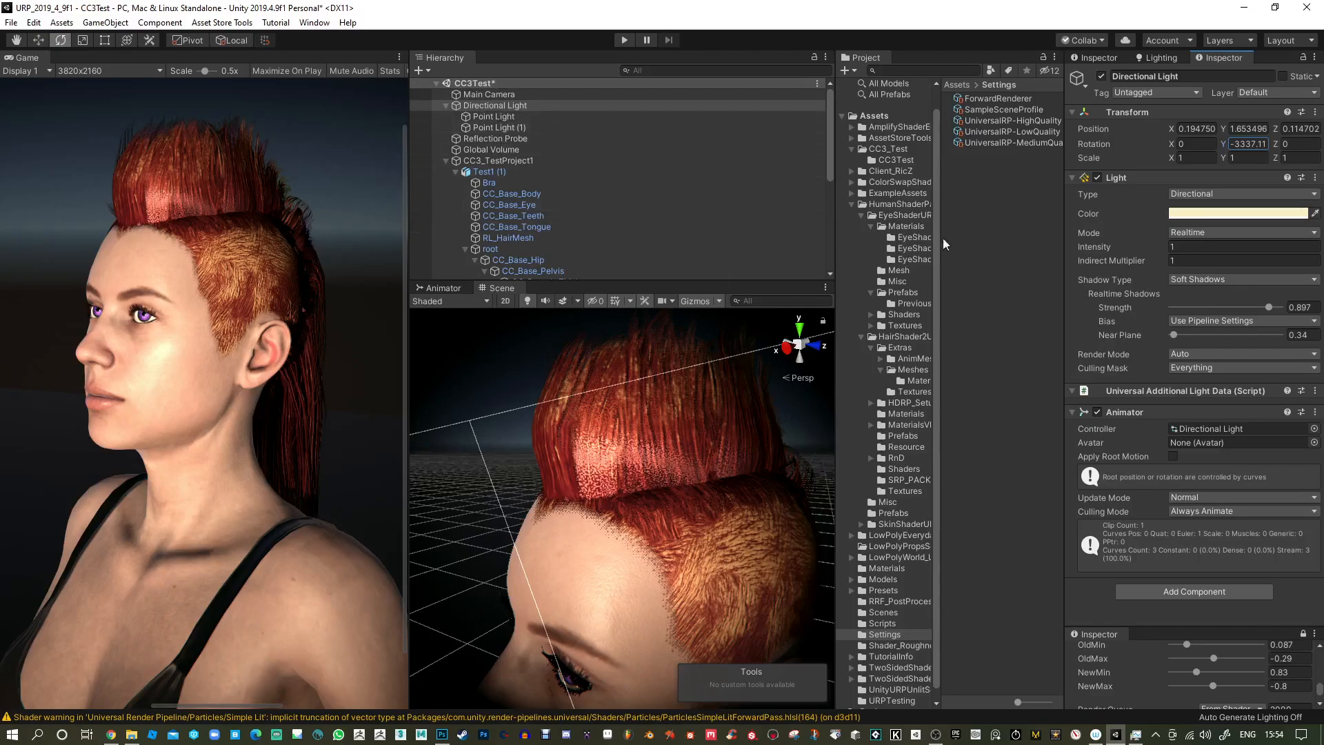
Reselect the hair mesh and set its material's Spread to 0.54, NoisePowerX to 588 and NoisePowerY to 558.
left_click(665, 440)
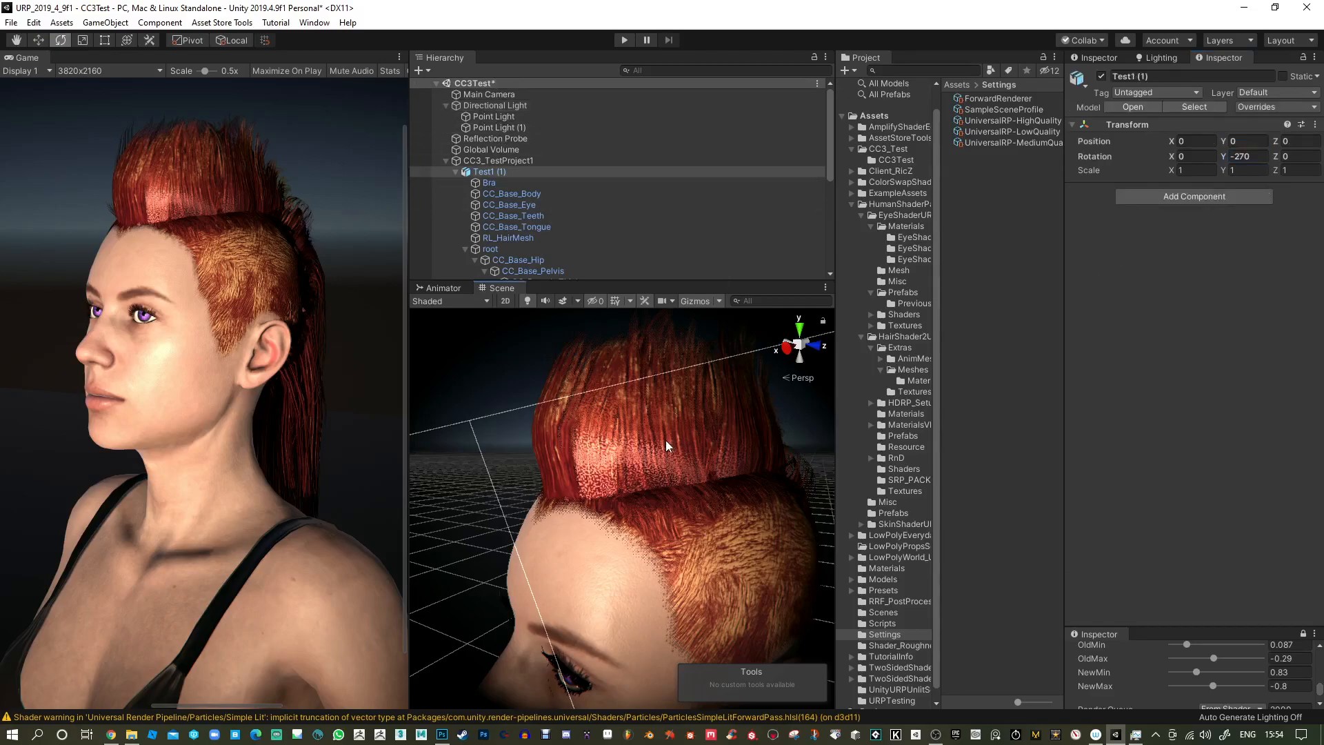
left_click(665, 440)
scroll(1251, 482, "down", 10)
scroll(1245, 505, "down", 3)
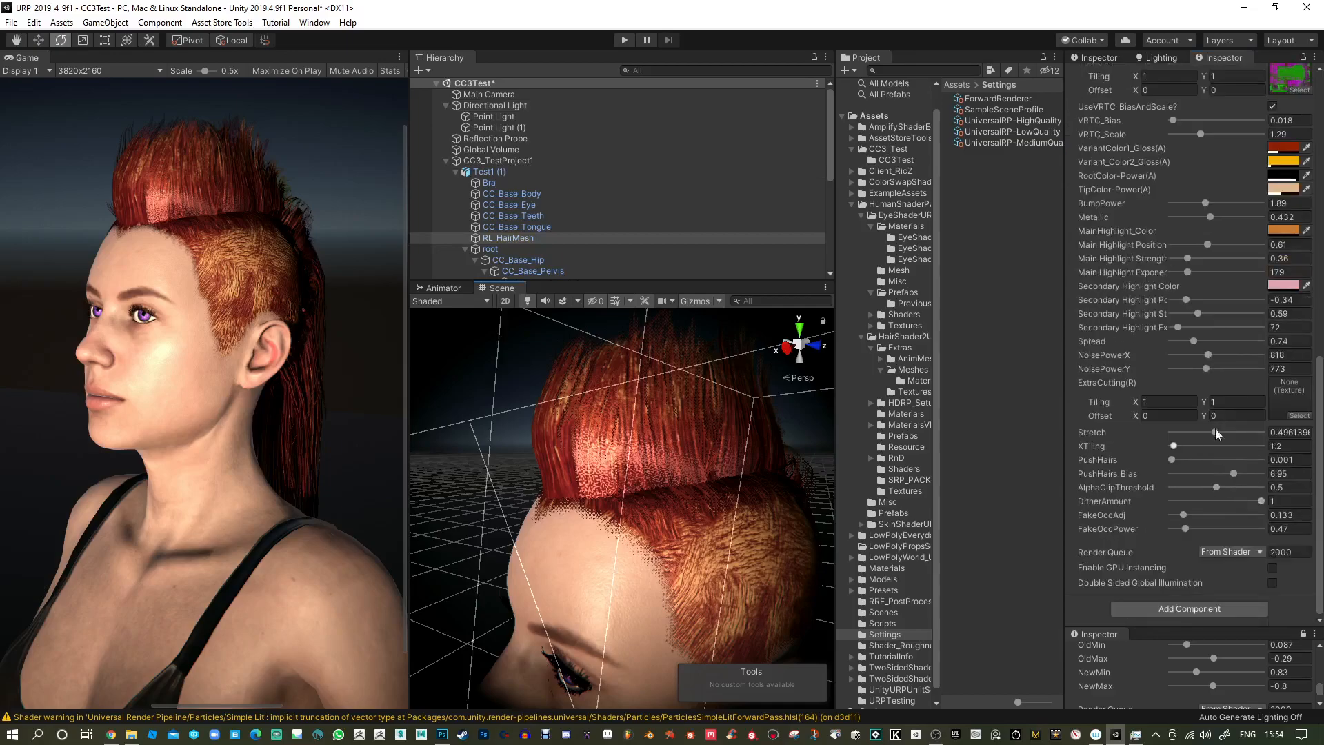
mouse_move(1203, 342)
left_mouse_down()
mouse_move(1223, 342)
mouse_move(1169, 357)
mouse_move(1197, 369)
left_mouse_up()
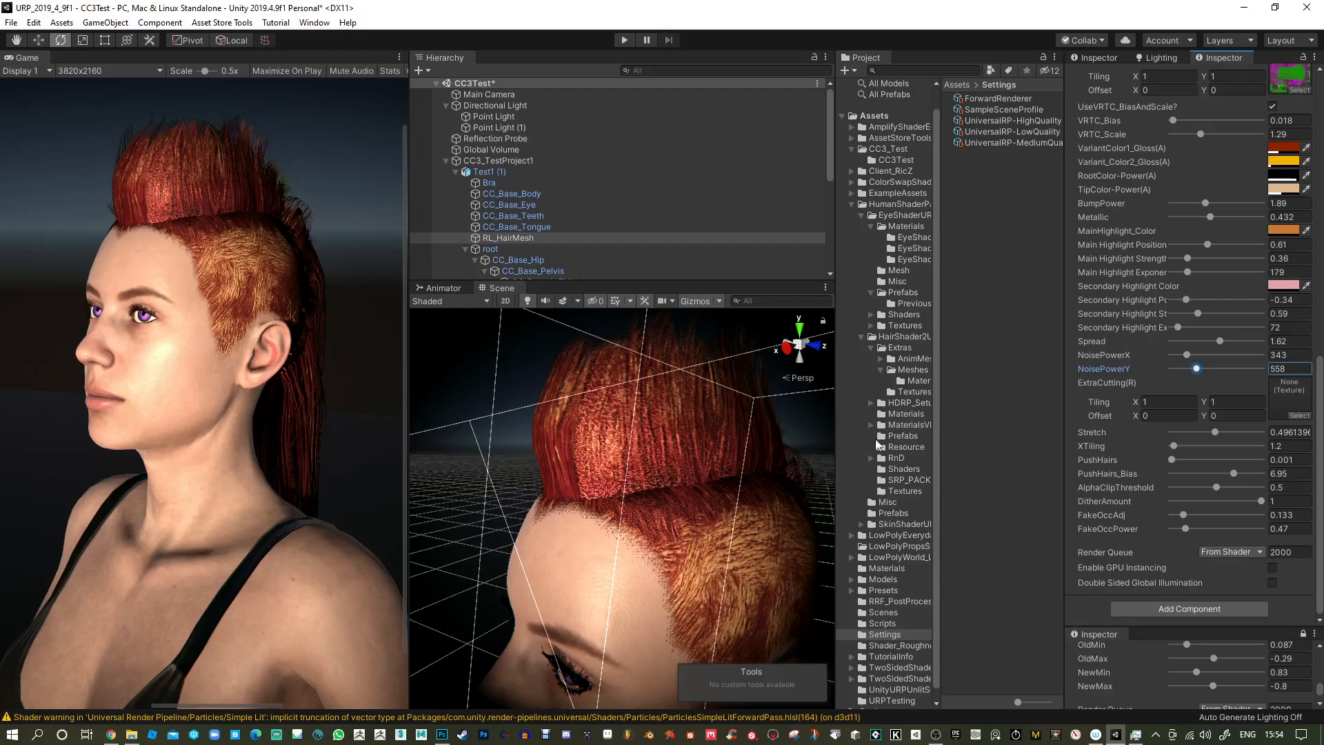
mouse_move(1191, 353)
left_mouse_down()
mouse_move(1218, 340)
mouse_move(1187, 342)
mouse_move(1223, 341)
mouse_move(1179, 341)
mouse_move(1198, 361)
left_mouse_up()
left_click(1186, 355)
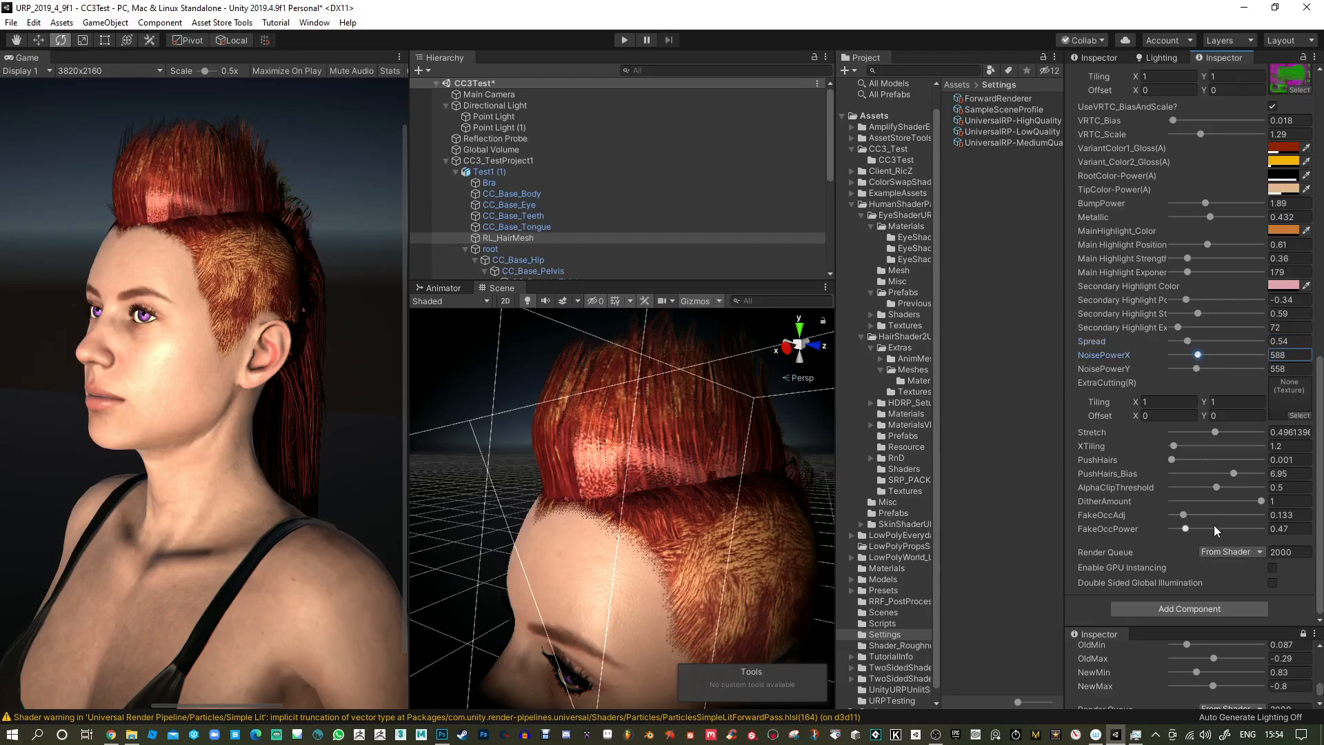
Set the hair material's FakeOccPower to 2.06 and FakeOccAdj to 0, and lower its DitherAmount.
mouse_move(1186, 526)
left_mouse_down()
mouse_move(1233, 522)
mouse_move(1171, 516)
mouse_move(1263, 520)
mouse_move(1161, 519)
mouse_move(1276, 528)
mouse_move(1141, 517)
left_mouse_up()
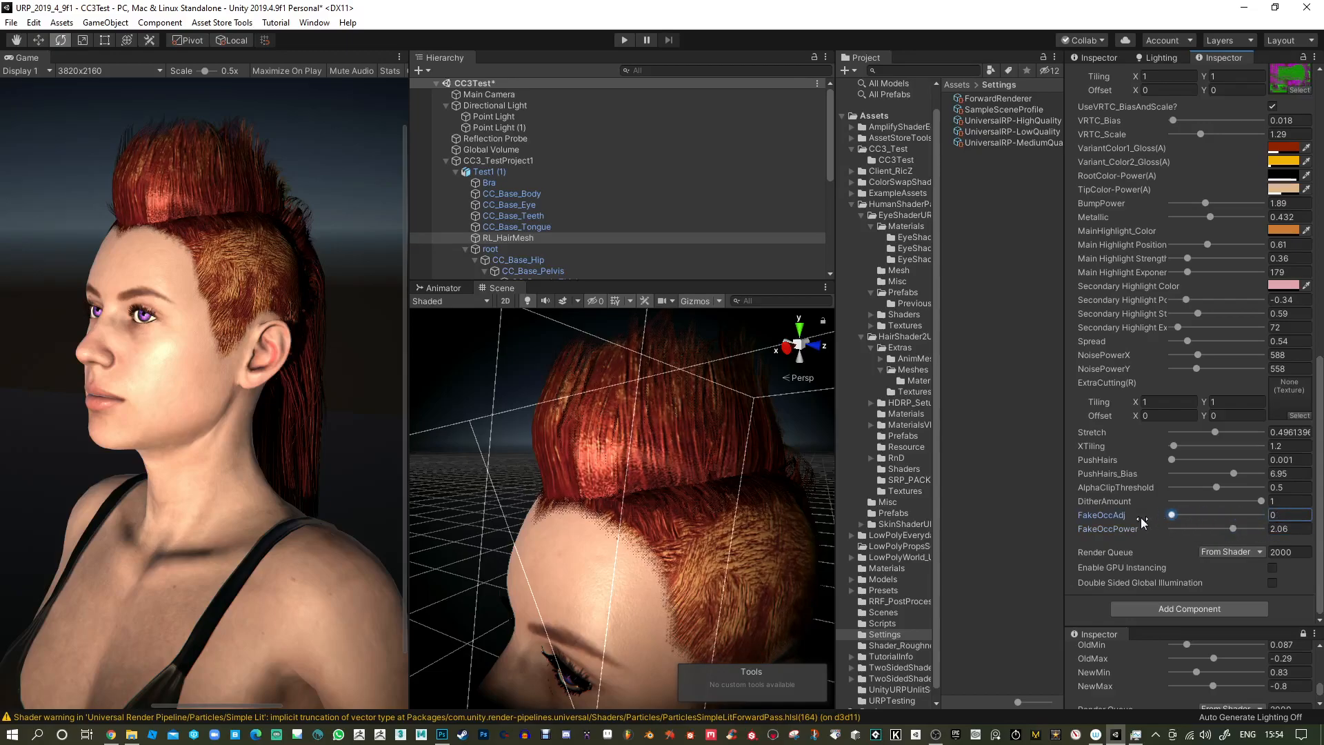
mouse_move(1259, 502)
left_mouse_down()
mouse_move(1145, 502)
mouse_move(1269, 509)
mouse_move(1131, 511)
mouse_move(1237, 506)
left_mouse_up()
Set the hair material's Light_Bias to 0.0141, Light_Scale to 0.78, LightScatter to 0.033, BaseIllumination to 0.517 and SSS to 1.
scroll(1145, 262, "up", 10)
left_click_drag(1208, 302, 1178, 308)
left_click(1185, 295)
mouse_move(1252, 354)
left_mouse_down()
mouse_move(1166, 353)
mouse_move(1269, 352)
left_mouse_up()
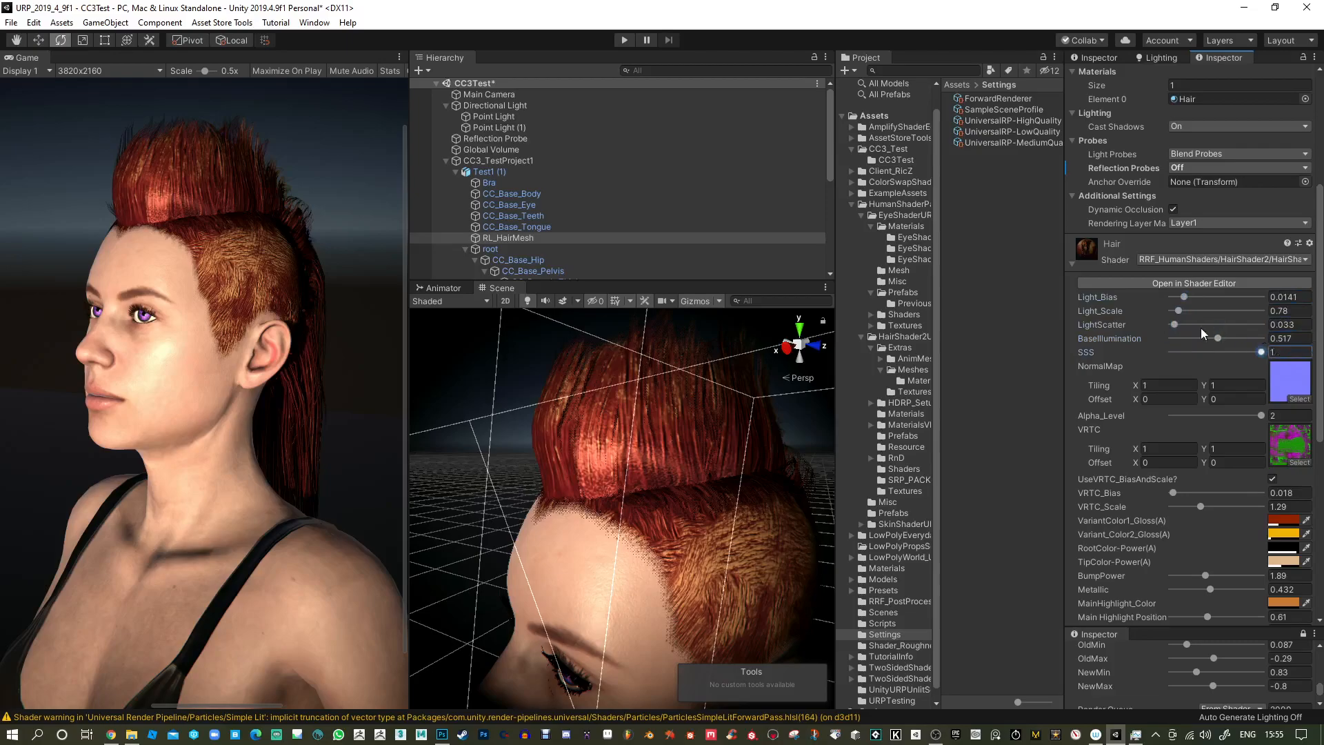
Set the hair material's Light_Bias to 0.0395, Light_Scale to 7.32, LightScatter to 0.586, BaseIllumination to 0.164 and VRTC_Bias to 0.141.
left_click_drag(1177, 325, 1222, 296)
left_click(1185, 298)
scroll(1226, 417, "down", 3)
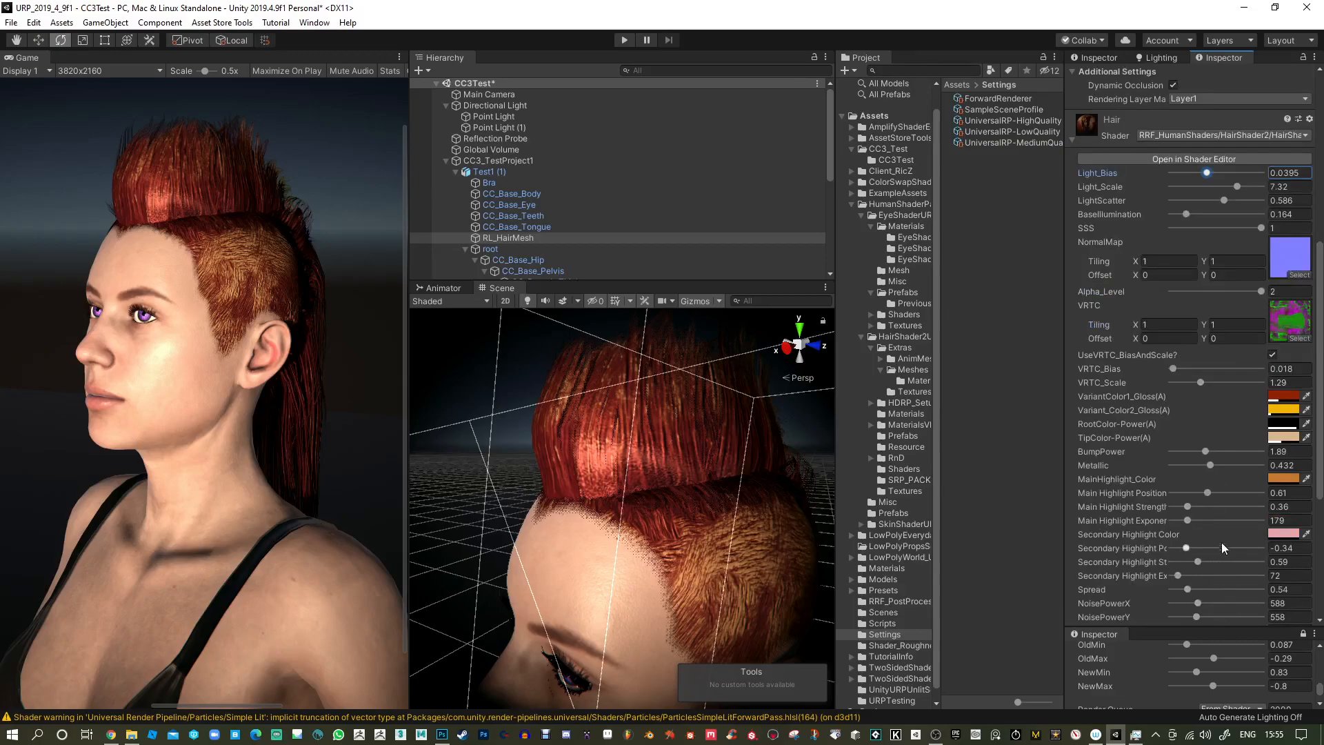
mouse_move(1178, 366)
left_mouse_down()
mouse_move(1210, 367)
mouse_move(1169, 370)
mouse_move(1183, 372)
left_mouse_up()
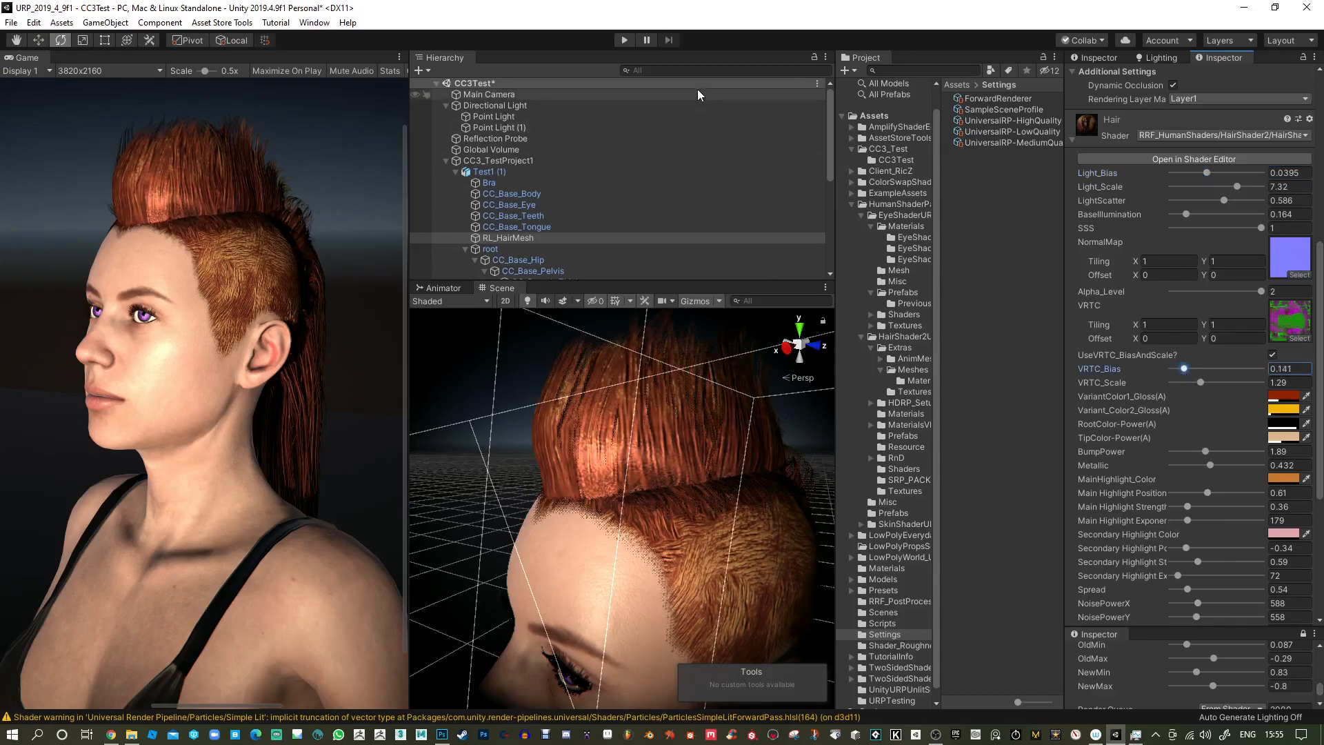
Select EyeBallSurface_LOD0(Clone) under CC_Base_L_Eye and change its material's IrisExtraColor to brown 55301D.
scroll(525, 204, "down", 5)
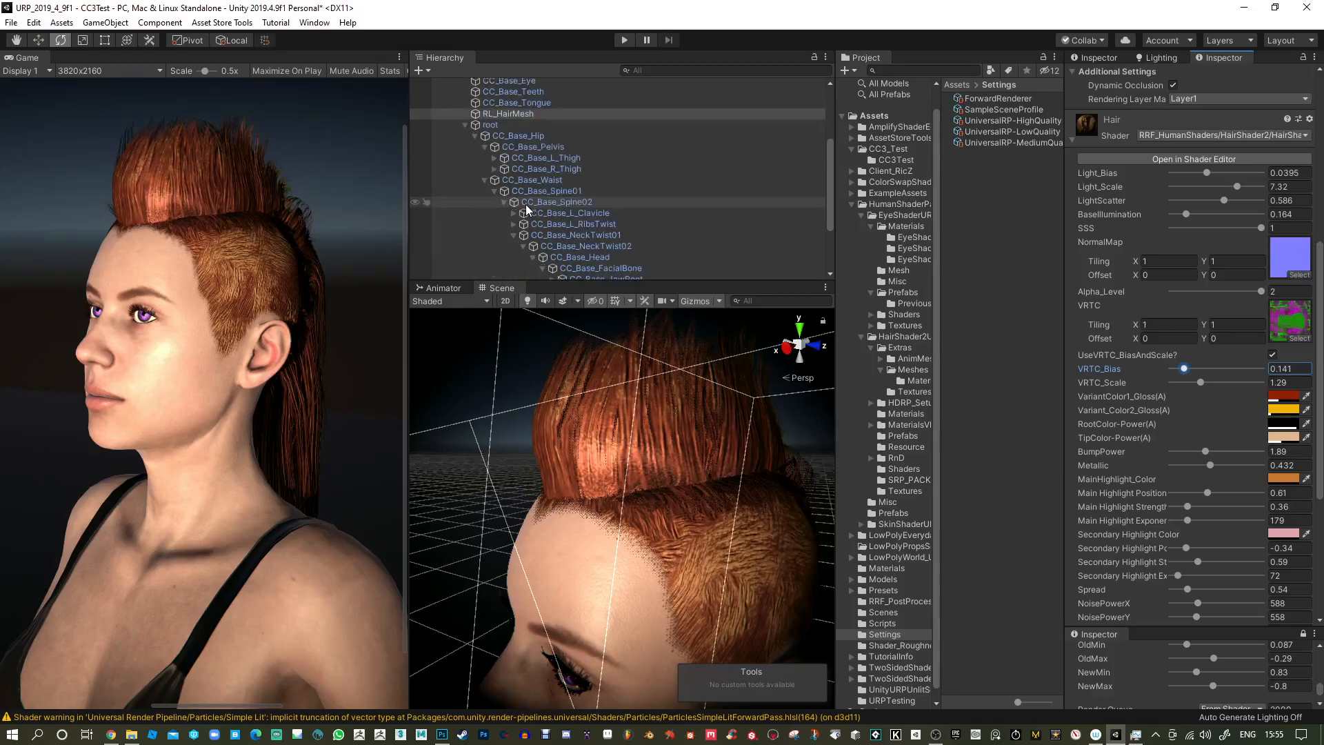
left_click(594, 207)
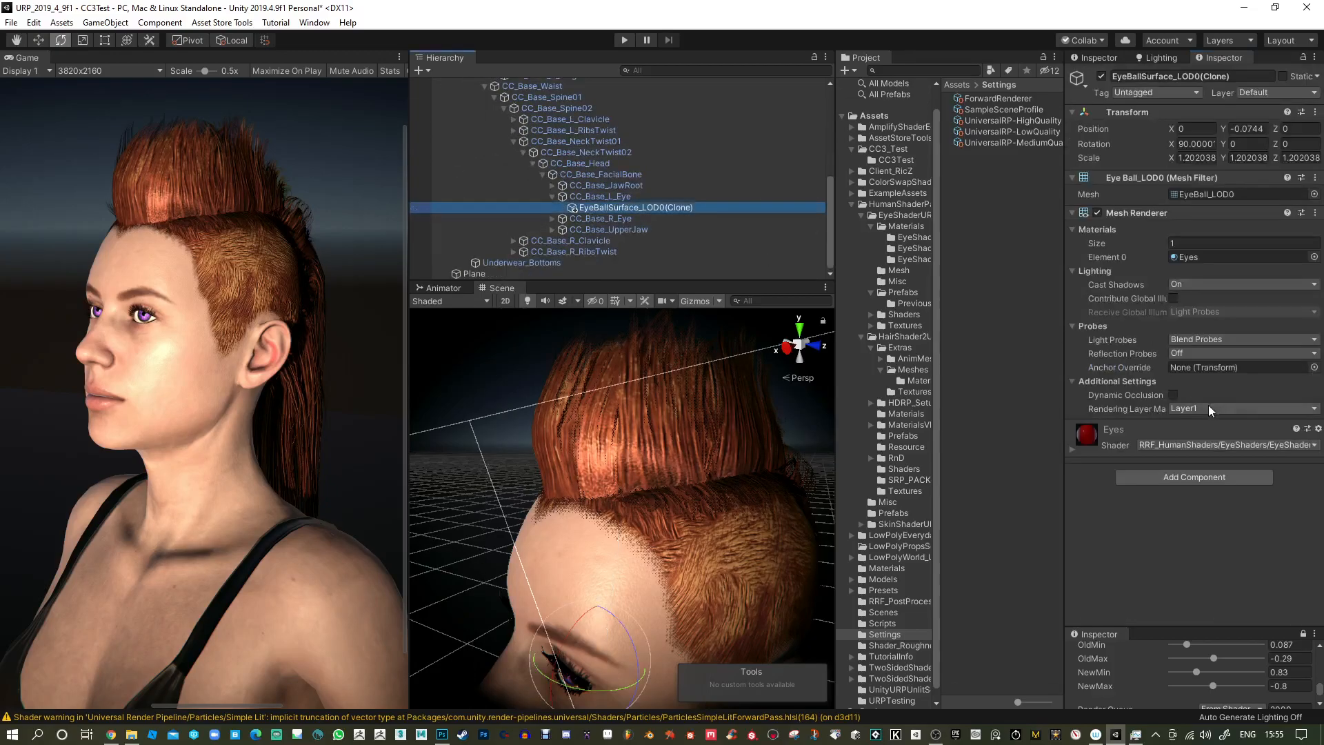
left_click(1073, 448)
scroll(1161, 462, "down", 6)
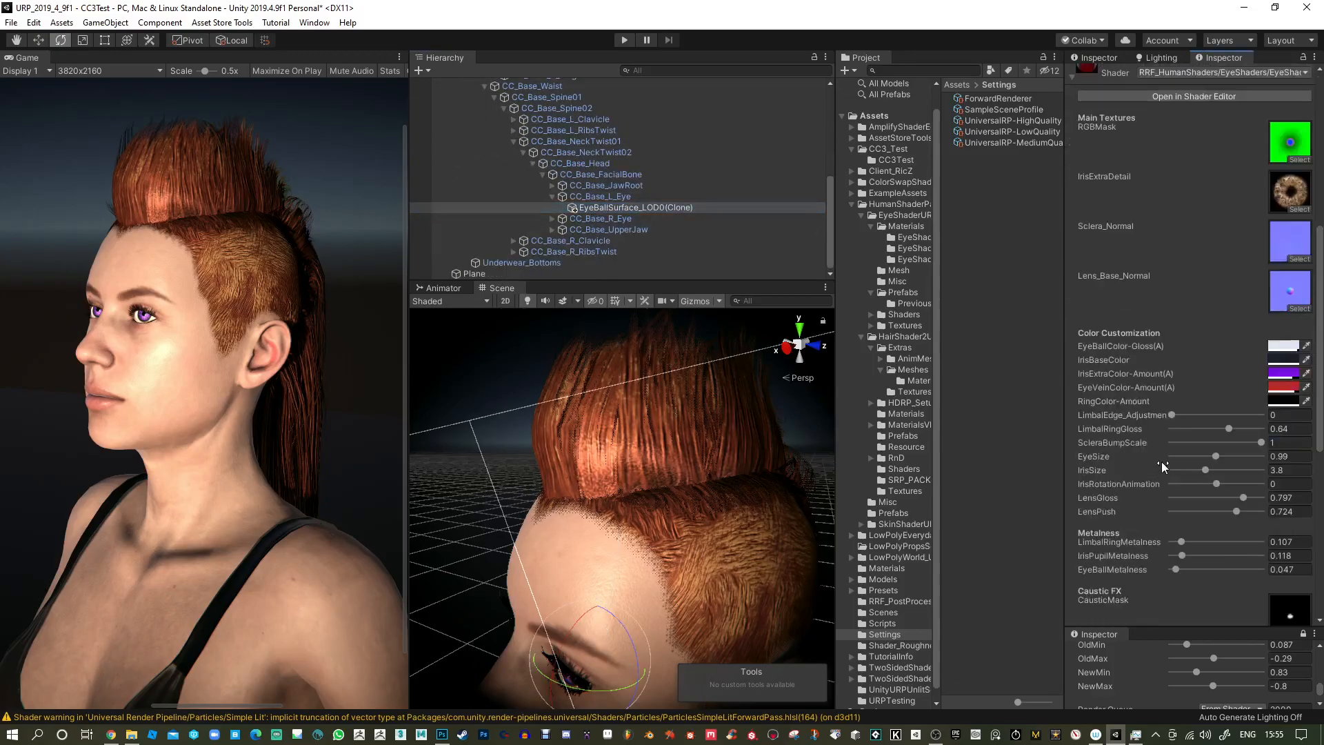
left_click(1286, 375)
mouse_move(1041, 429)
left_mouse_down()
mouse_move(1040, 416)
mouse_move(985, 422)
mouse_move(1033, 398)
mouse_move(988, 445)
mouse_move(1038, 411)
left_mouse_up()
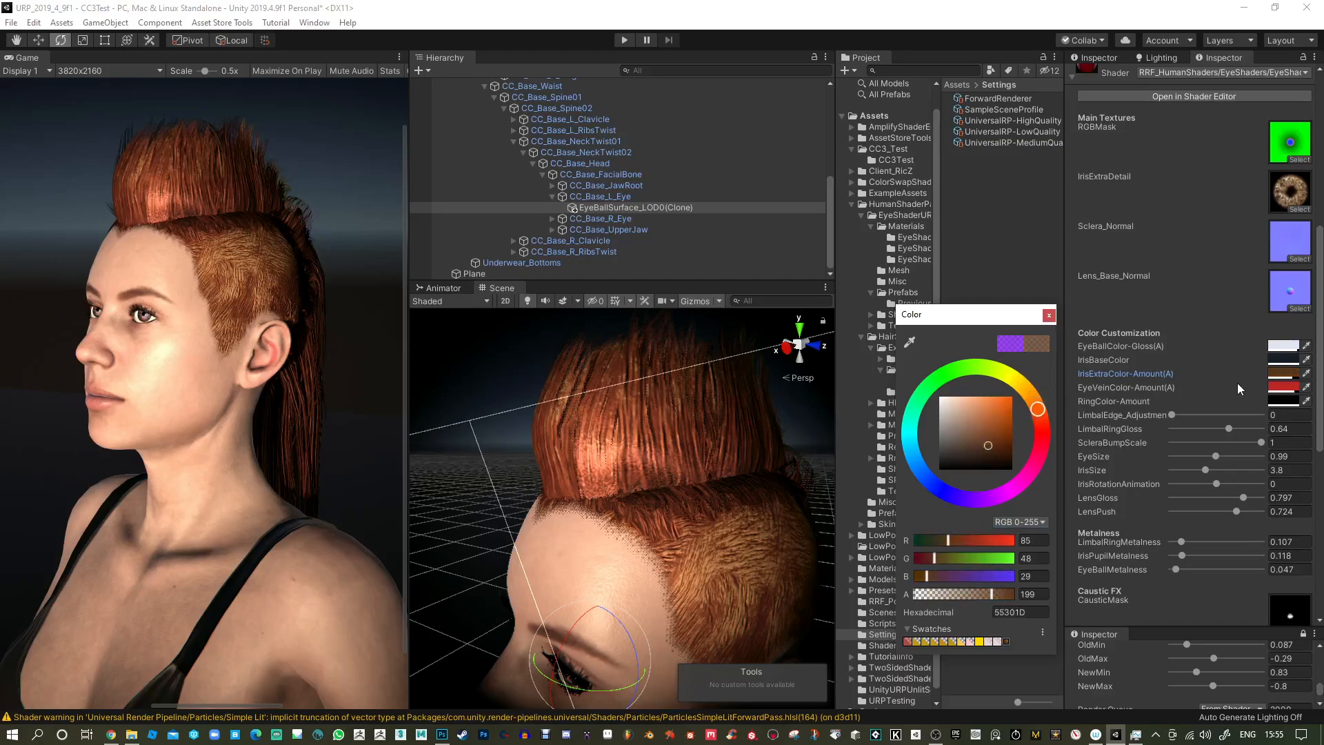
Change the eye material's IrisBaseColor to a dark, desaturated brown.
left_click(1282, 360)
left_click(1040, 418)
mouse_move(995, 452)
left_mouse_down()
mouse_move(993, 464)
mouse_move(955, 466)
mouse_move(967, 462)
left_mouse_up()
left_click(1049, 316)
Frame the eyes from the front in the Scene view and shift IrisExtraColor to yellowish brown 543E1C.
left_click_drag(593, 493, 744, 431, "alt")
left_click_drag(718, 530, 813, 511, "alt")
left_click(1280, 374)
mouse_move(1047, 418)
left_mouse_down()
mouse_move(1050, 435)
mouse_move(1030, 400)
left_mouse_up()
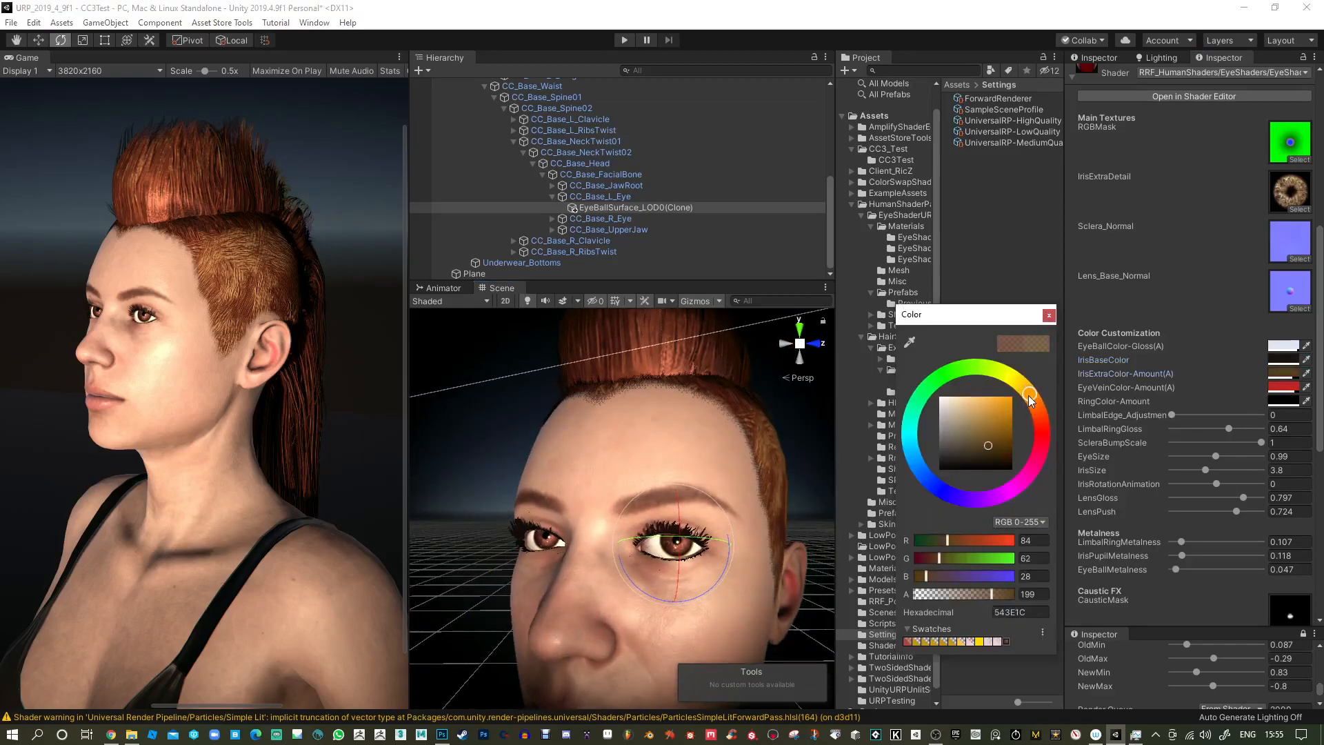
left_click(1049, 316)
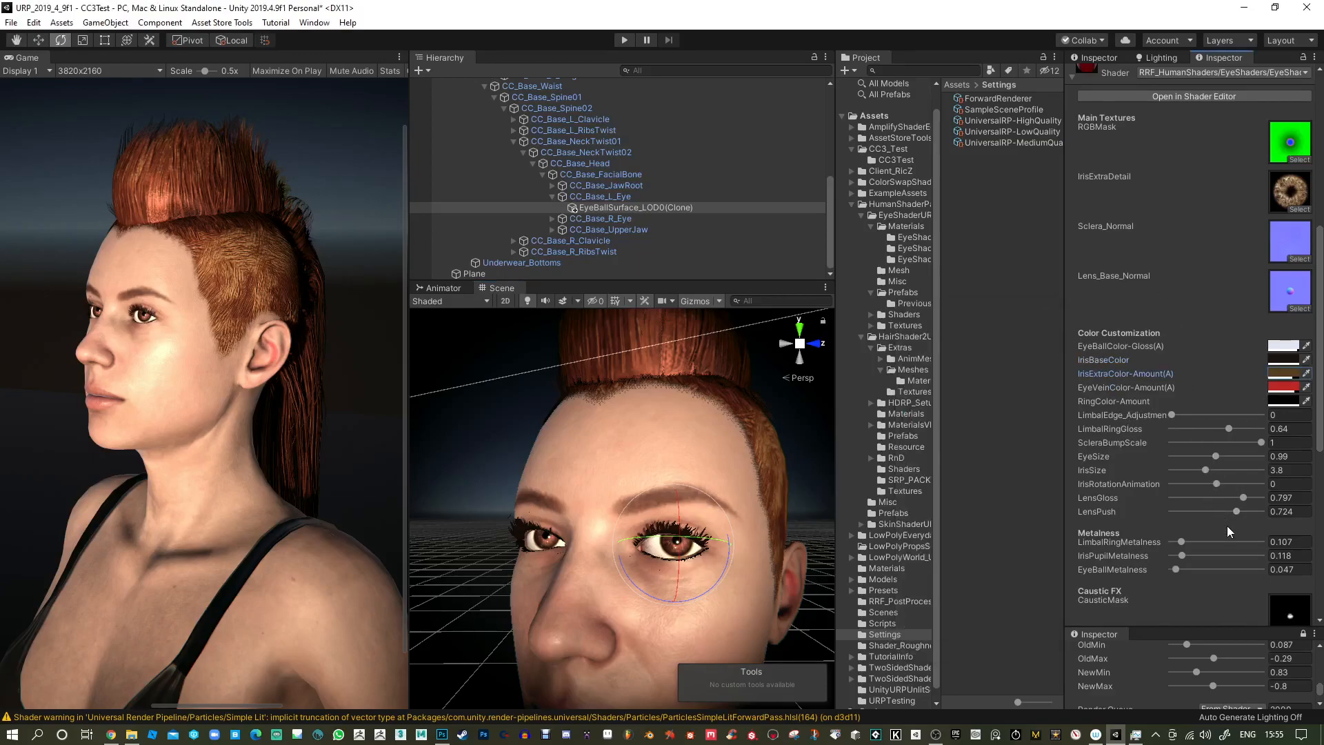
Darken the eye material's EyeBallColor to the bluish grey C4CADB.
scroll(1227, 531, "down", 5)
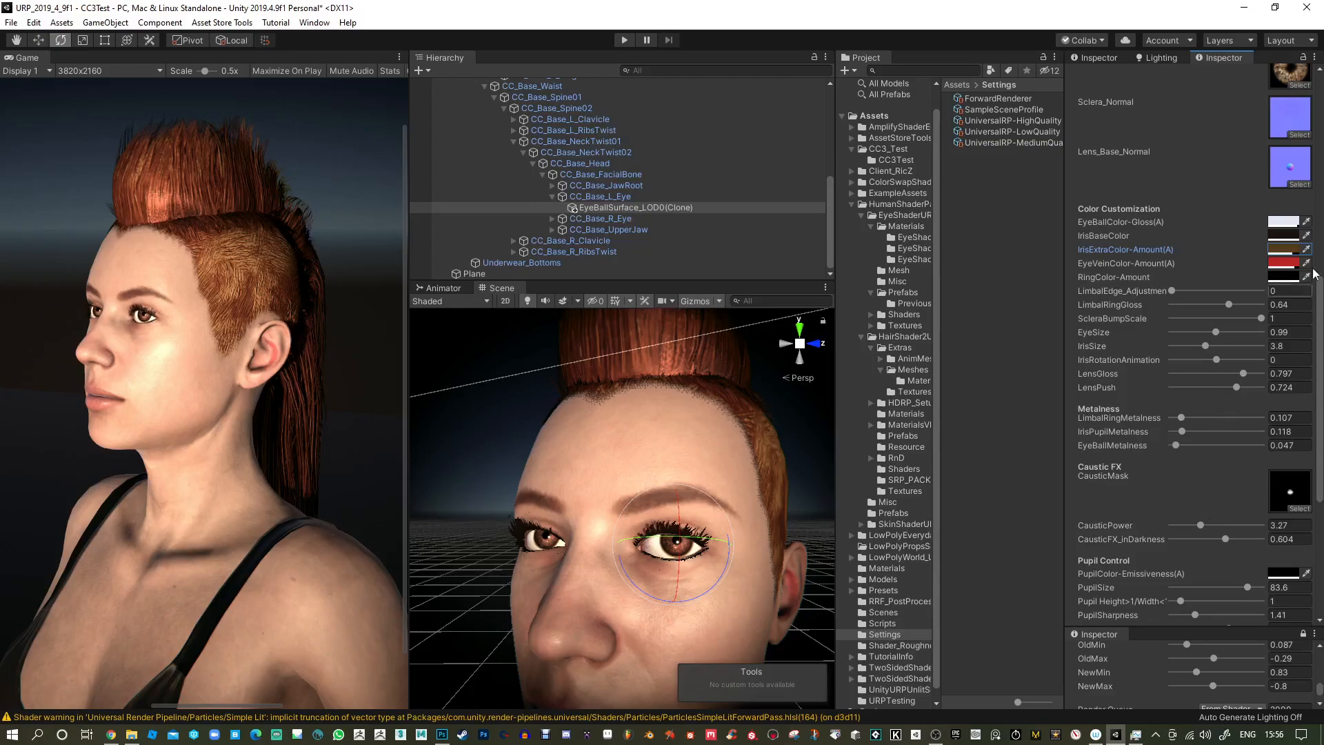
left_click(1283, 221)
left_click_drag(948, 414, 948, 407)
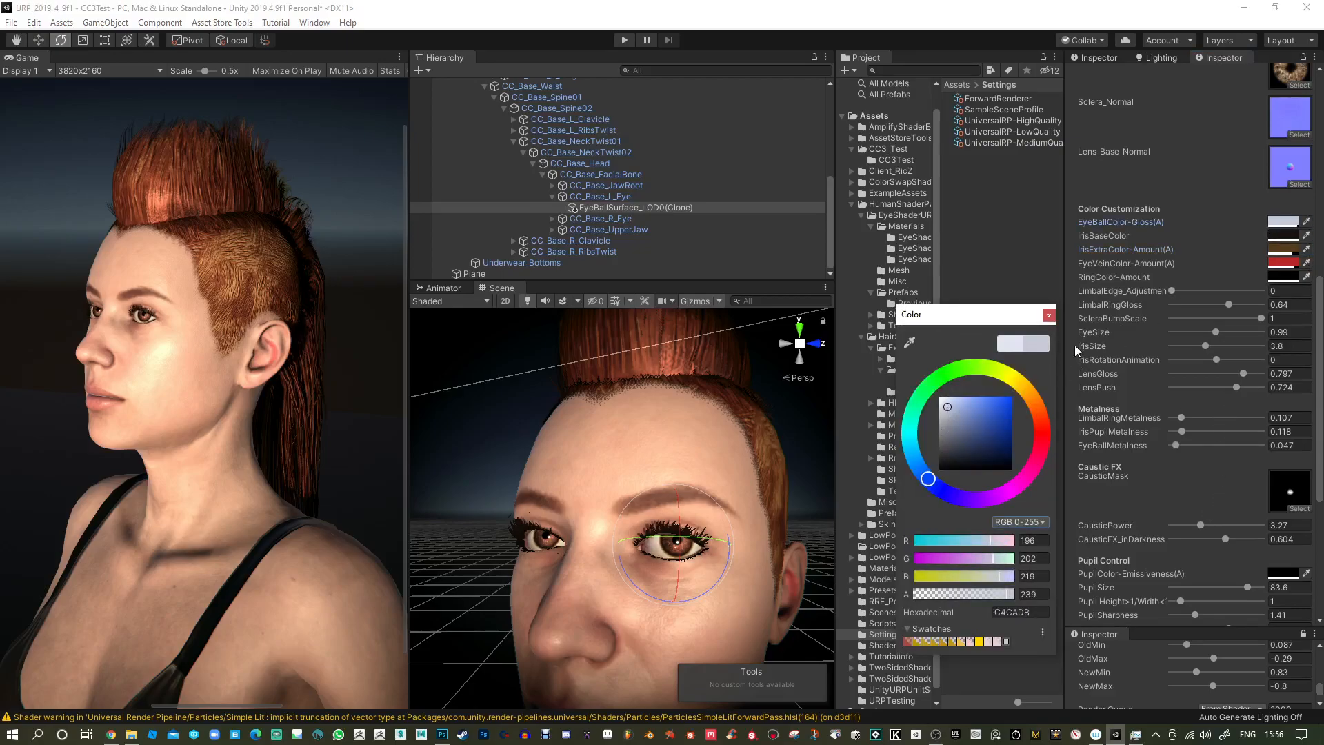
left_click(1049, 315)
Set the eye material's Eyeball_microScatter to 2.12 and SubSurfaceFromDirect to 0.18, and lower its EyeShadingPower.
scroll(1168, 429, "down", 5)
scroll(1197, 494, "down", 5)
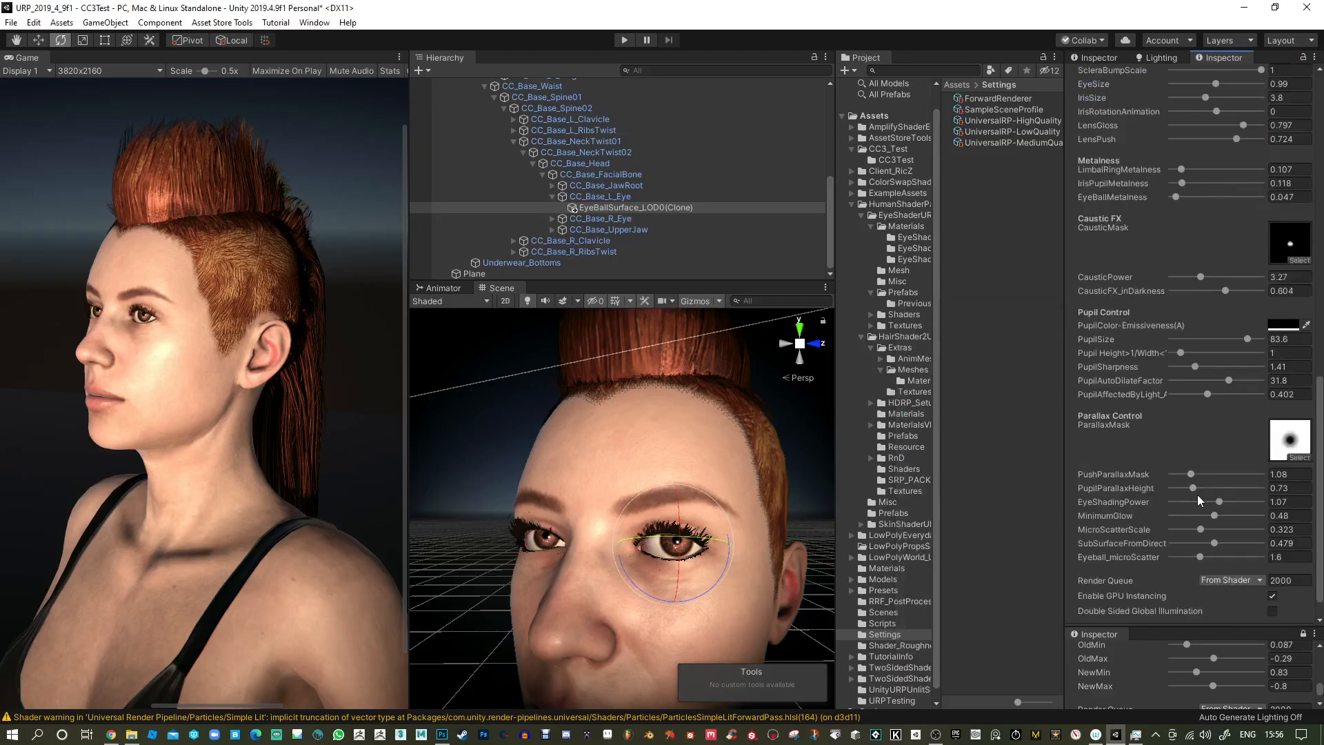
mouse_move(1200, 557)
left_mouse_down()
mouse_move(1201, 545)
mouse_move(1241, 545)
mouse_move(1187, 543)
left_mouse_up()
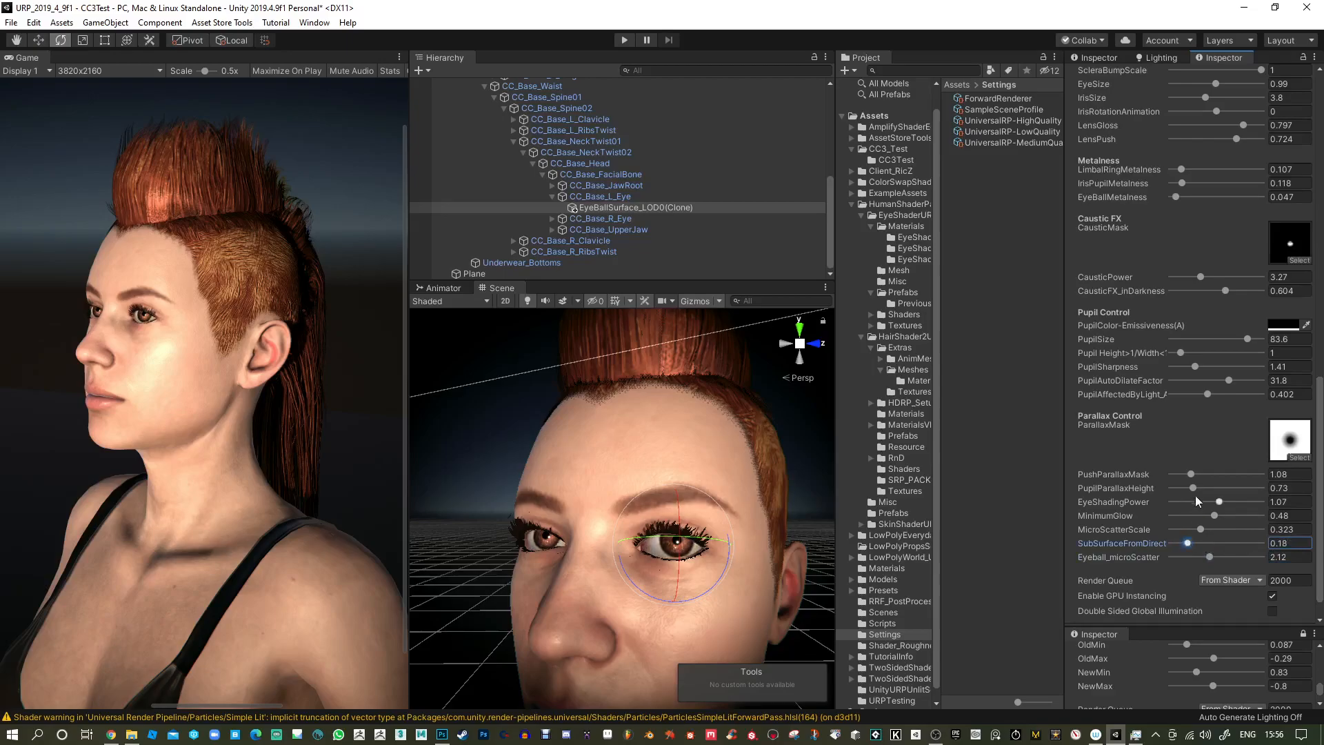
mouse_move(1218, 502)
left_mouse_down()
mouse_move(1182, 499)
mouse_move(1201, 504)
left_mouse_up()
Locate the eye material's RGBMask texture in the project, check the neighbouring EyeExtras texture, and reselect the eyeball.
scroll(1200, 498, "up", 10)
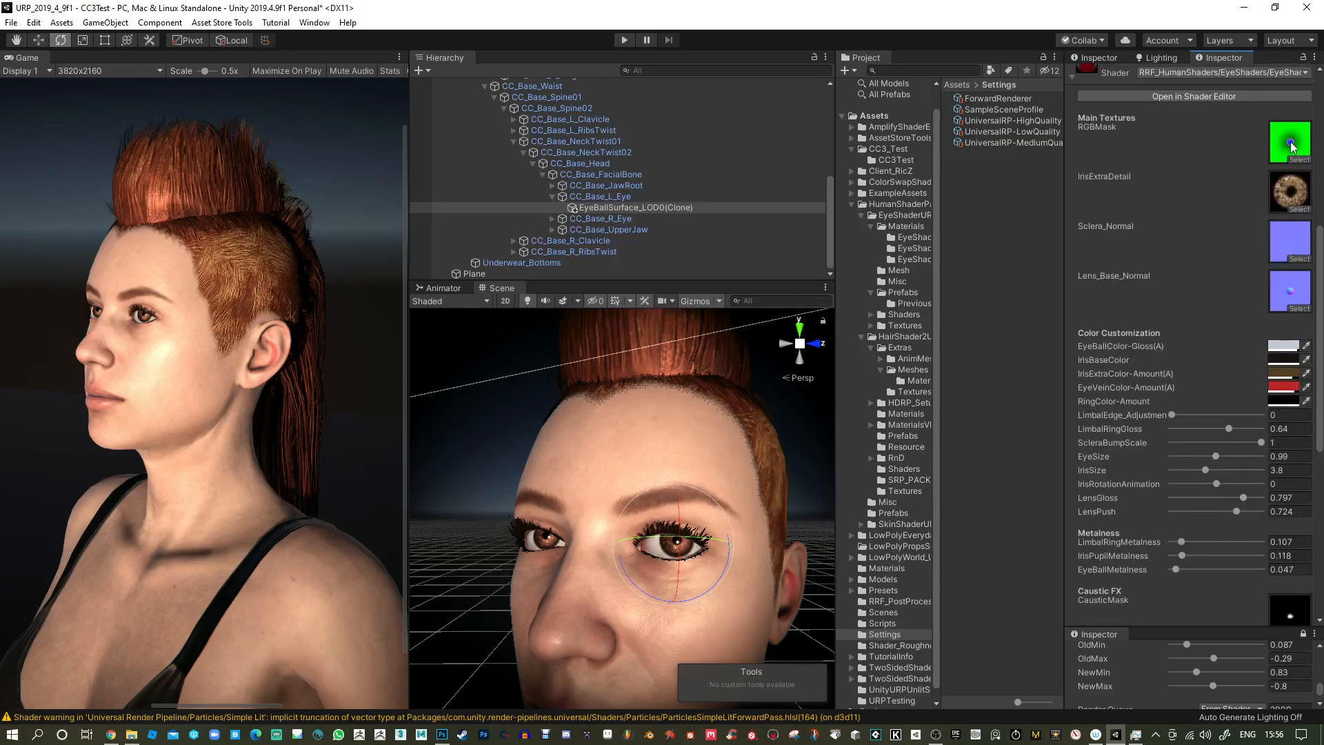
scroll(1294, 148, "up", 4)
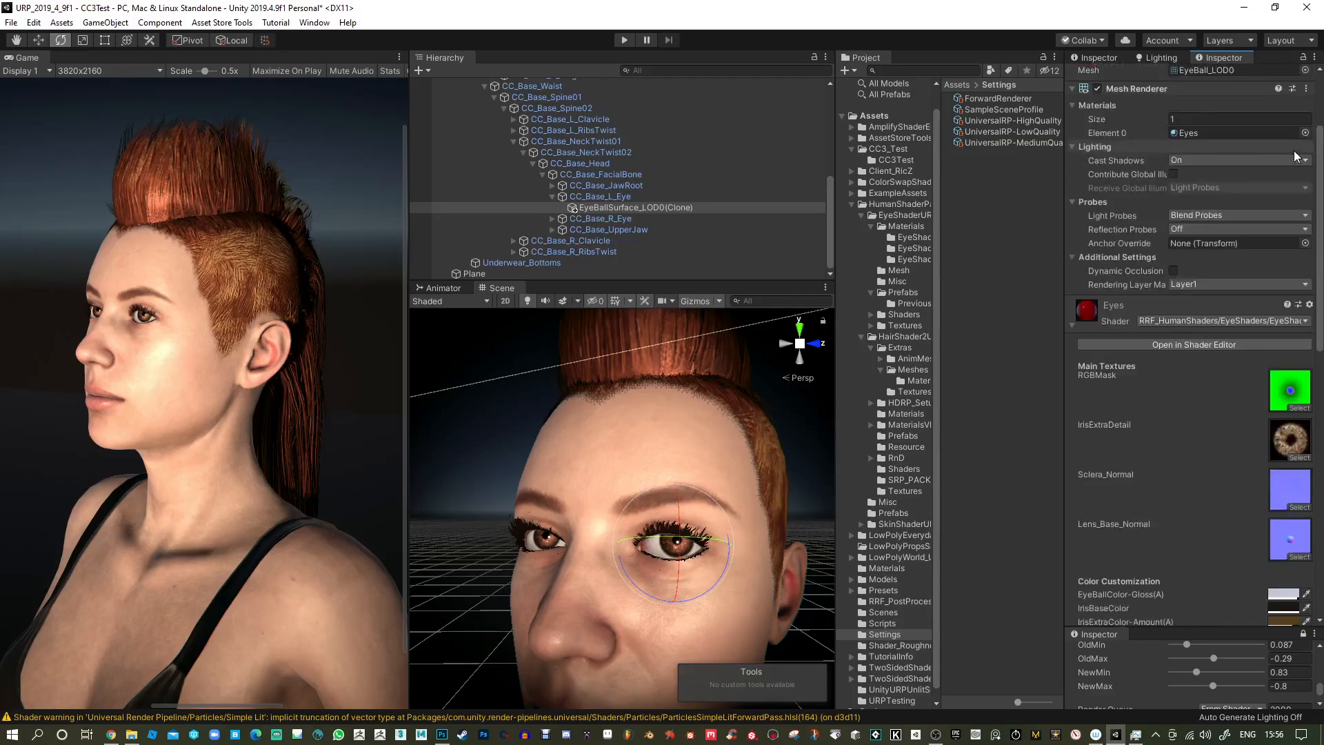
left_click(1290, 395)
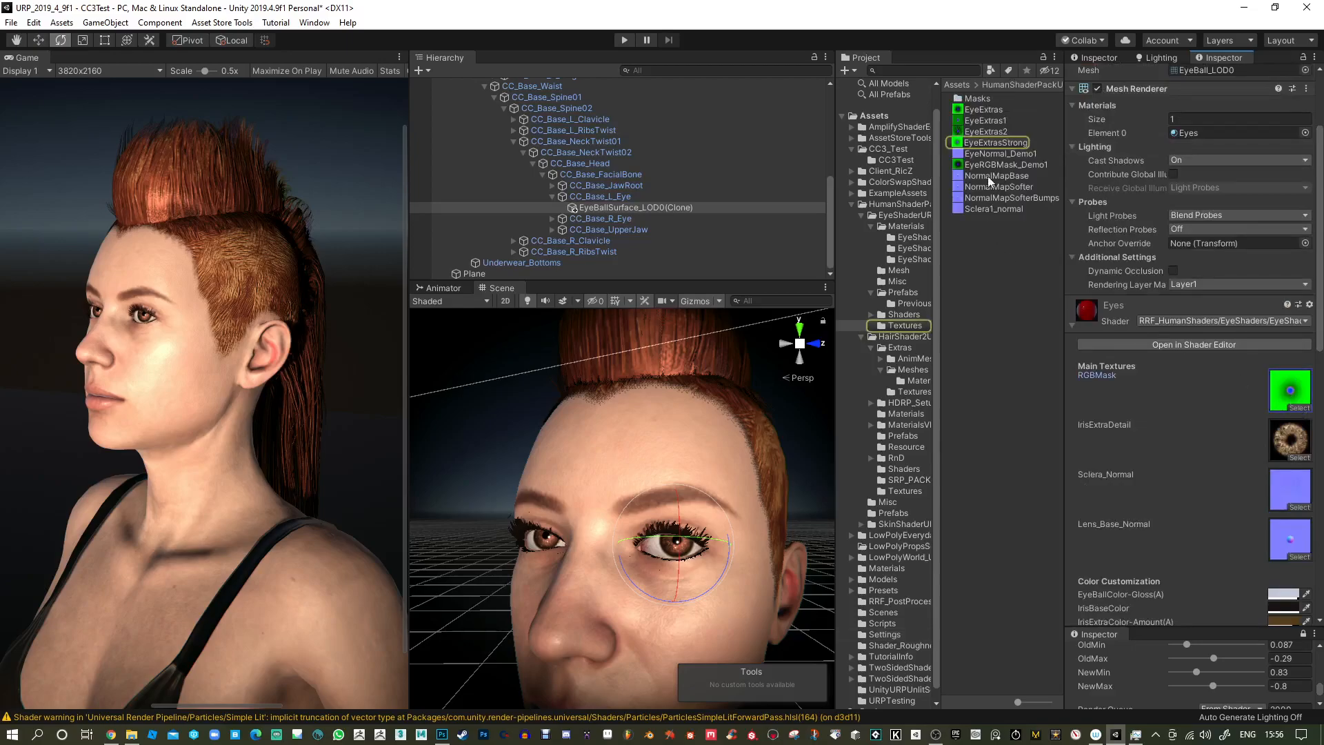
left_click(973, 111)
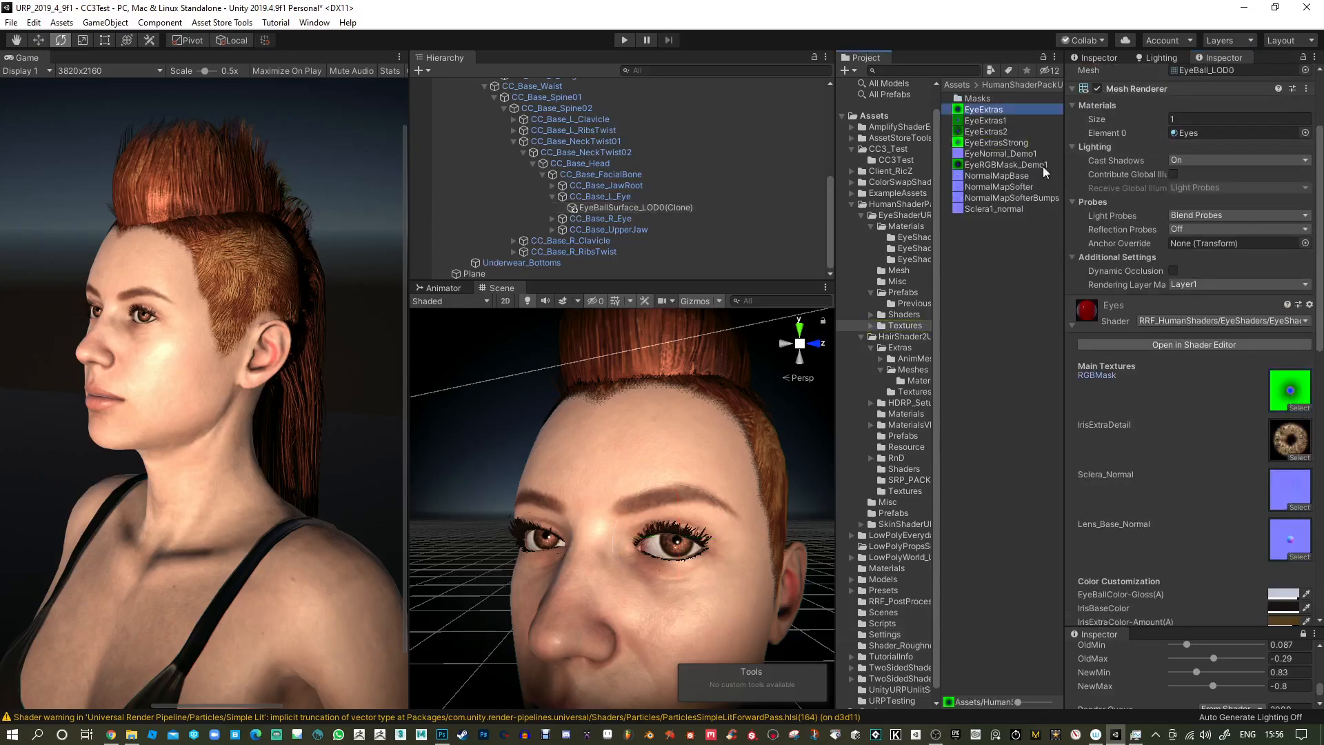
left_click(669, 552)
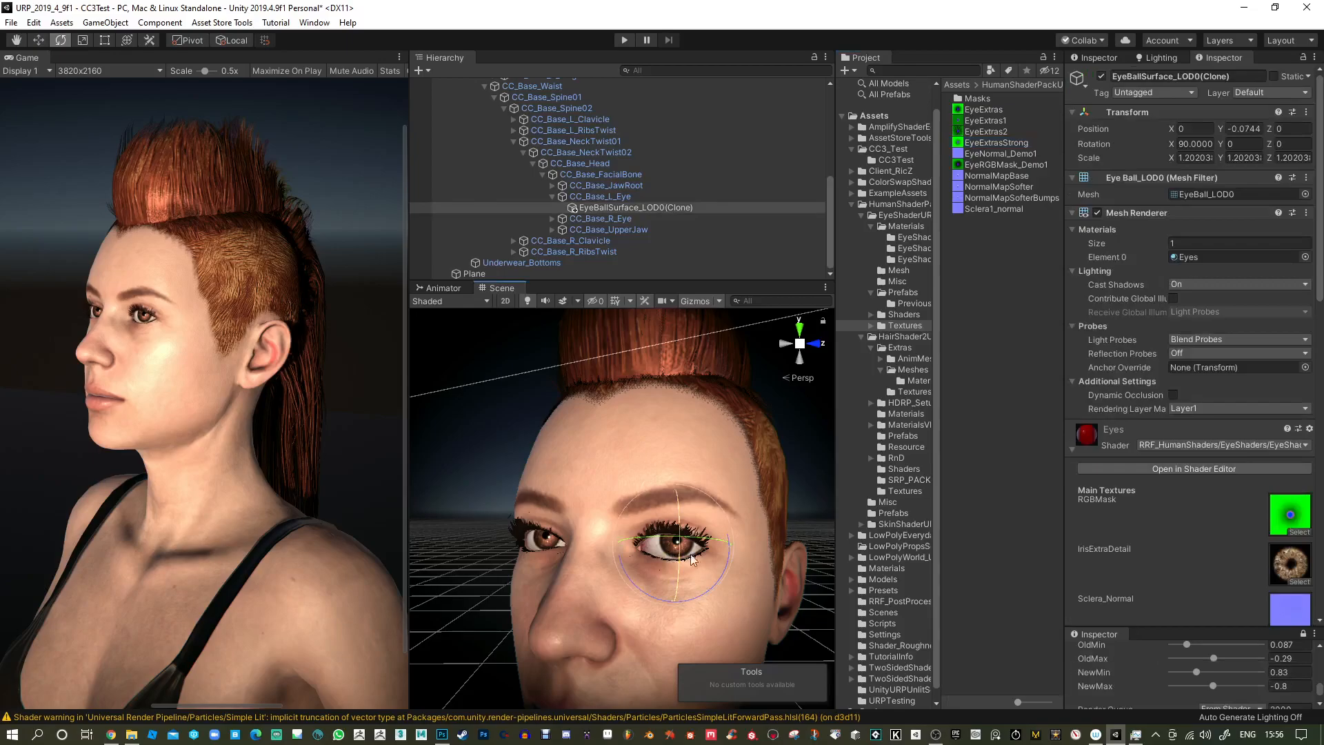
Try EyeExtras2, EyeExtras1 and EyeExtras as the eye material's RGBMask, and settle on EyeExtrasStrong.
left_click(1299, 532)
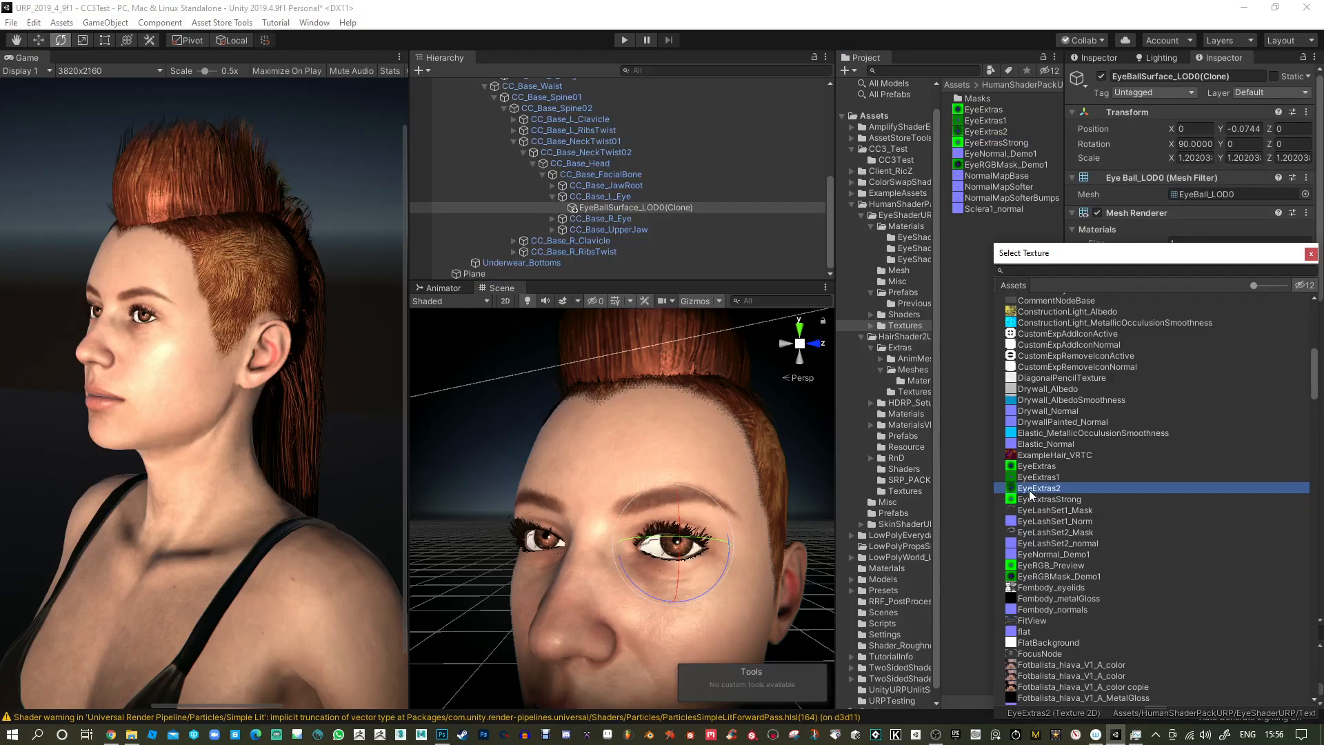
left_click(1036, 477)
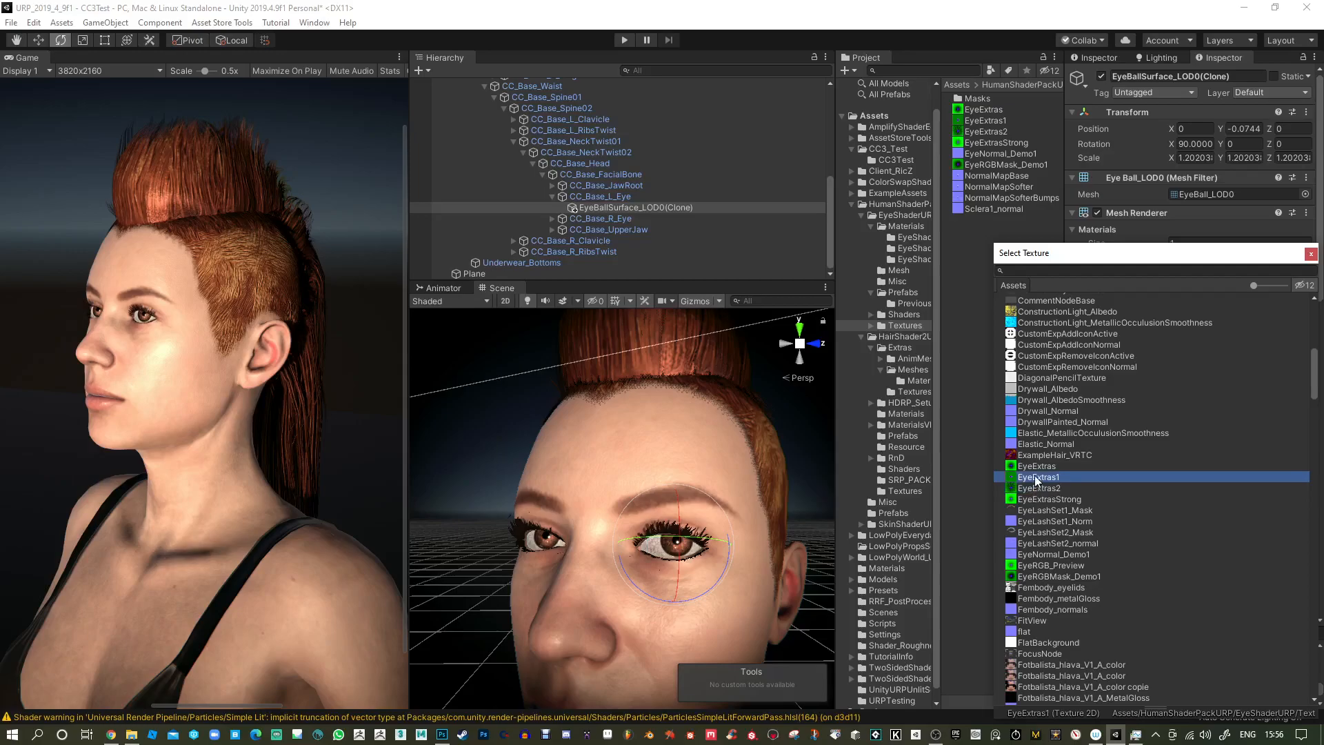
left_click(1037, 467)
left_click(1035, 501)
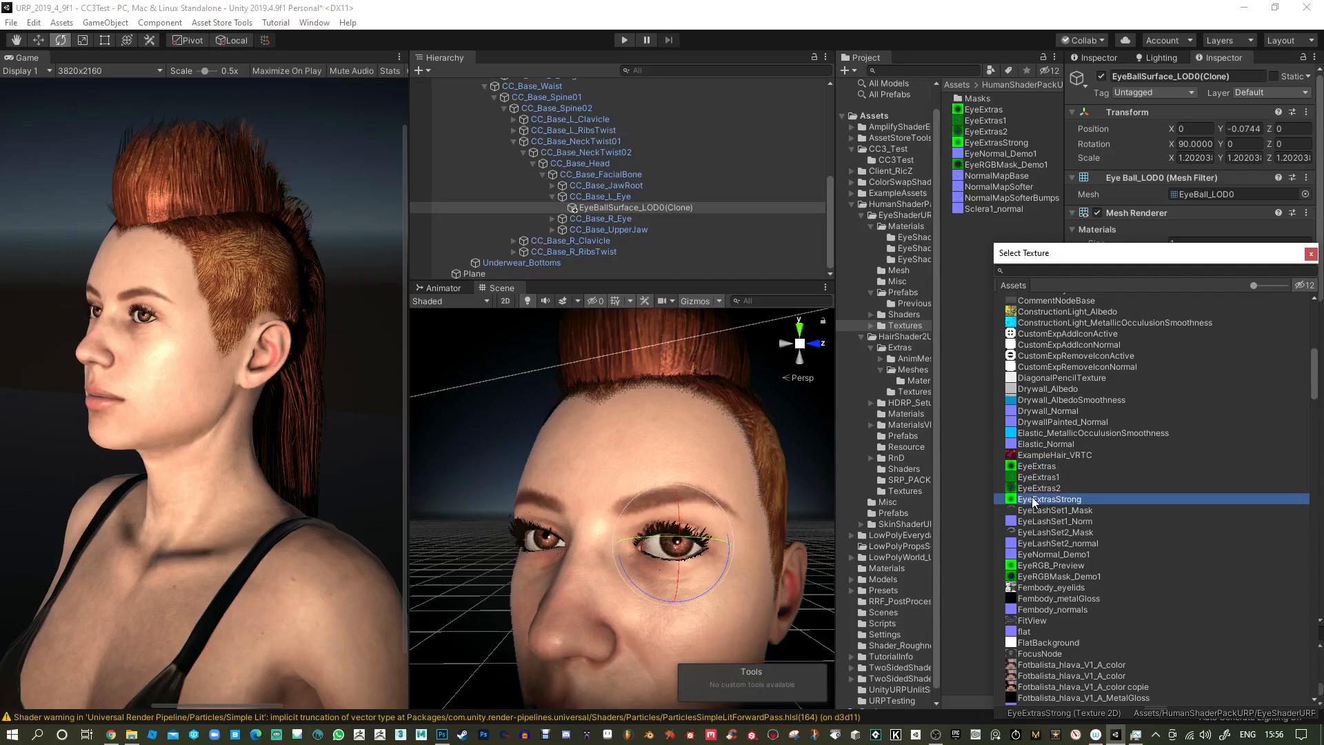
double_click(1033, 499)
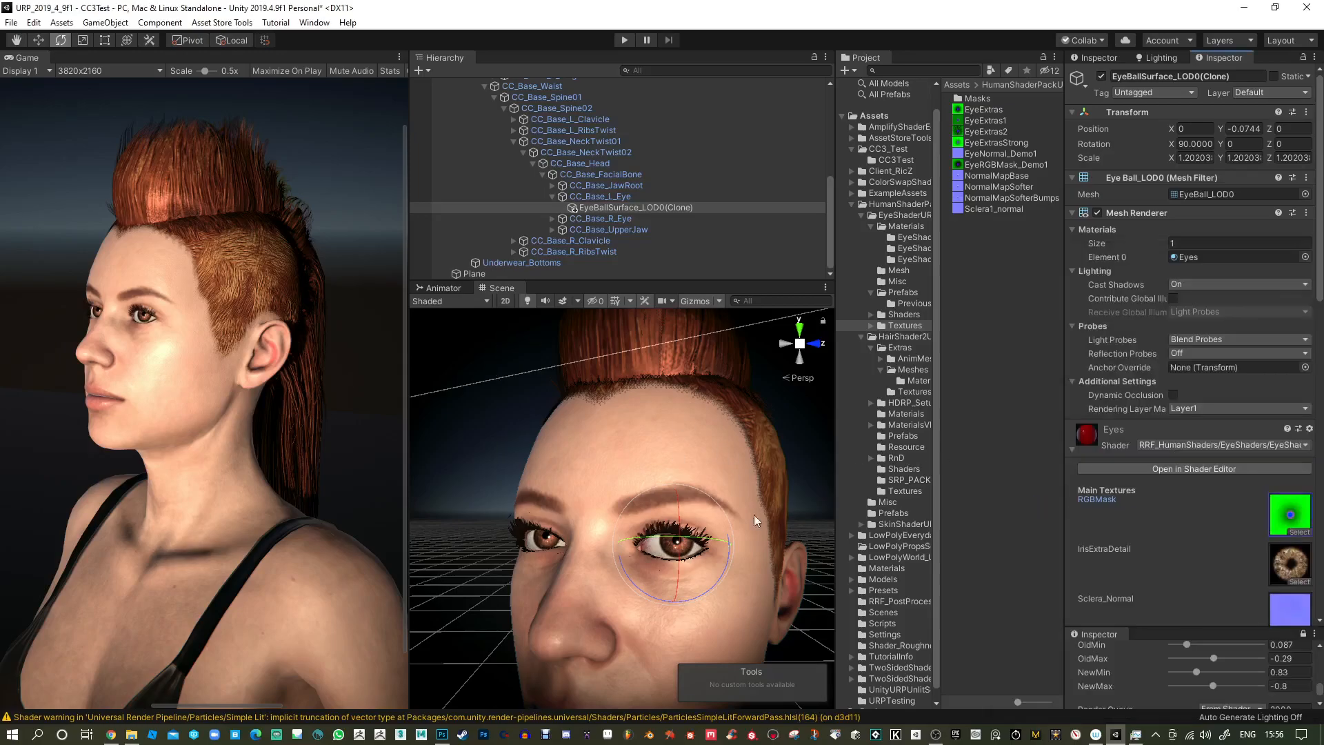
Deselect the eyeball and examine the eyes and face in the Scene view from several distances and angles.
left_click_drag(693, 543, 648, 542)
left_click(972, 543)
right_click_drag(647, 542, 645, 465, "alt")
left_click_drag(659, 553, 694, 565, "alt")
mouse_move(695, 564)
right_mouse_down("alt")
mouse_move(689, 498)
mouse_move(693, 556)
right_mouse_up("alt")
left_click_drag(663, 549, 652, 555, "alt")
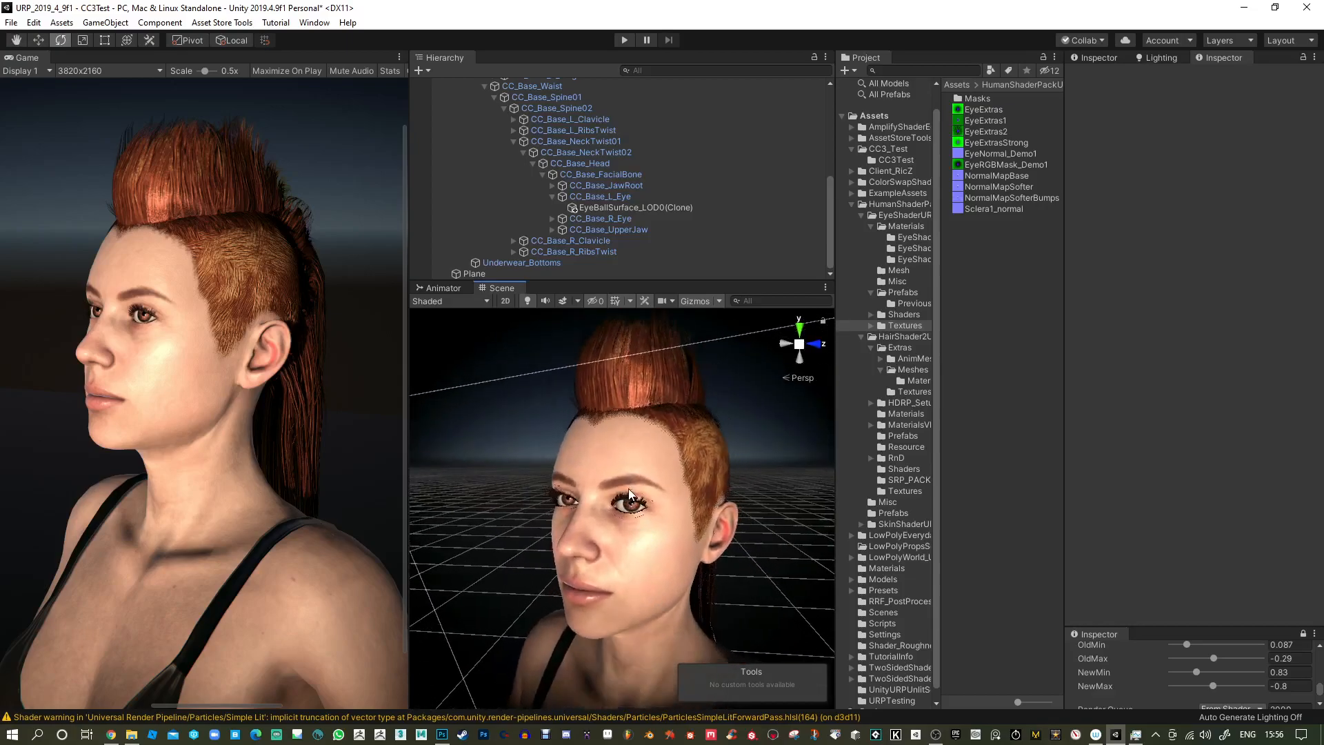
right_click_drag(615, 515, 596, 530, "alt")
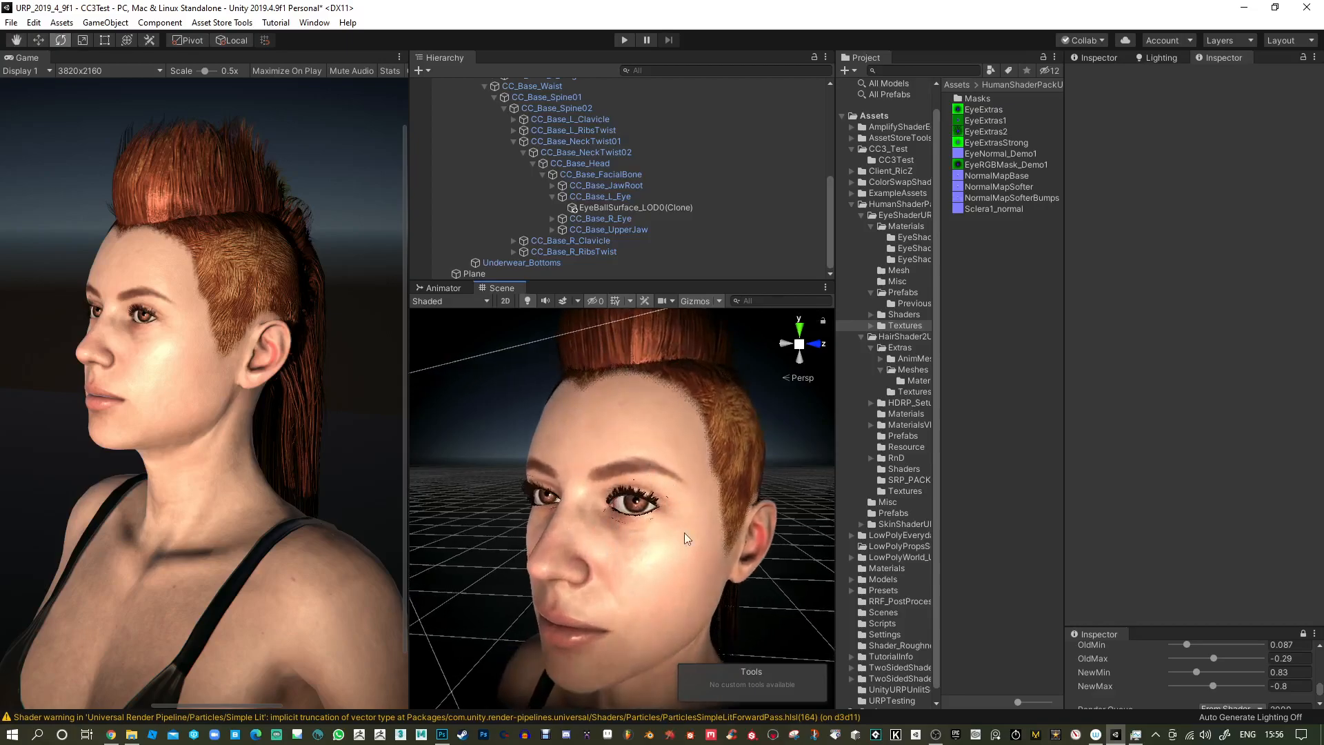
left_click_drag(750, 553, 761, 484, "alt")
right_click_drag(691, 458, 702, 476, "alt")
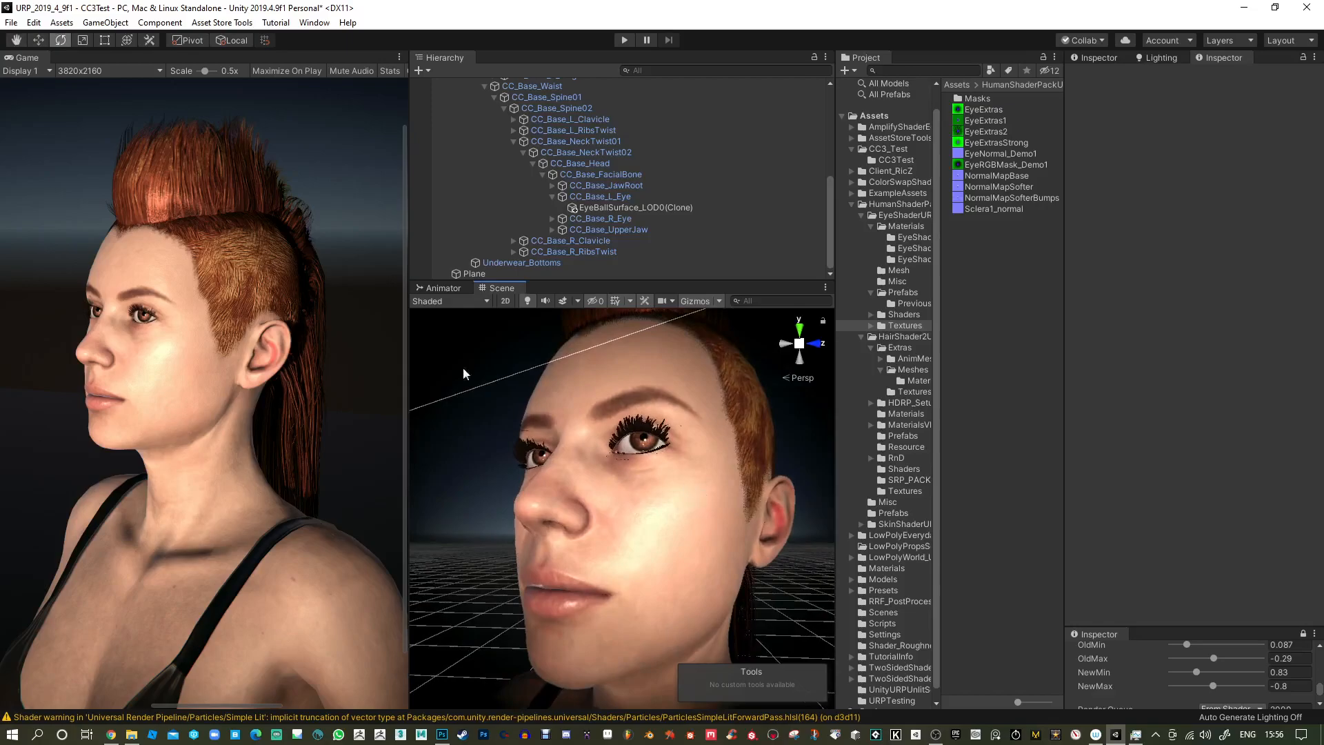
Select the body mesh and tune its material's opacity, trying several values and ending with AlphaClip 0.017 and DitherAmount 0.302.
left_click(665, 473)
scroll(1120, 418, "down", 15)
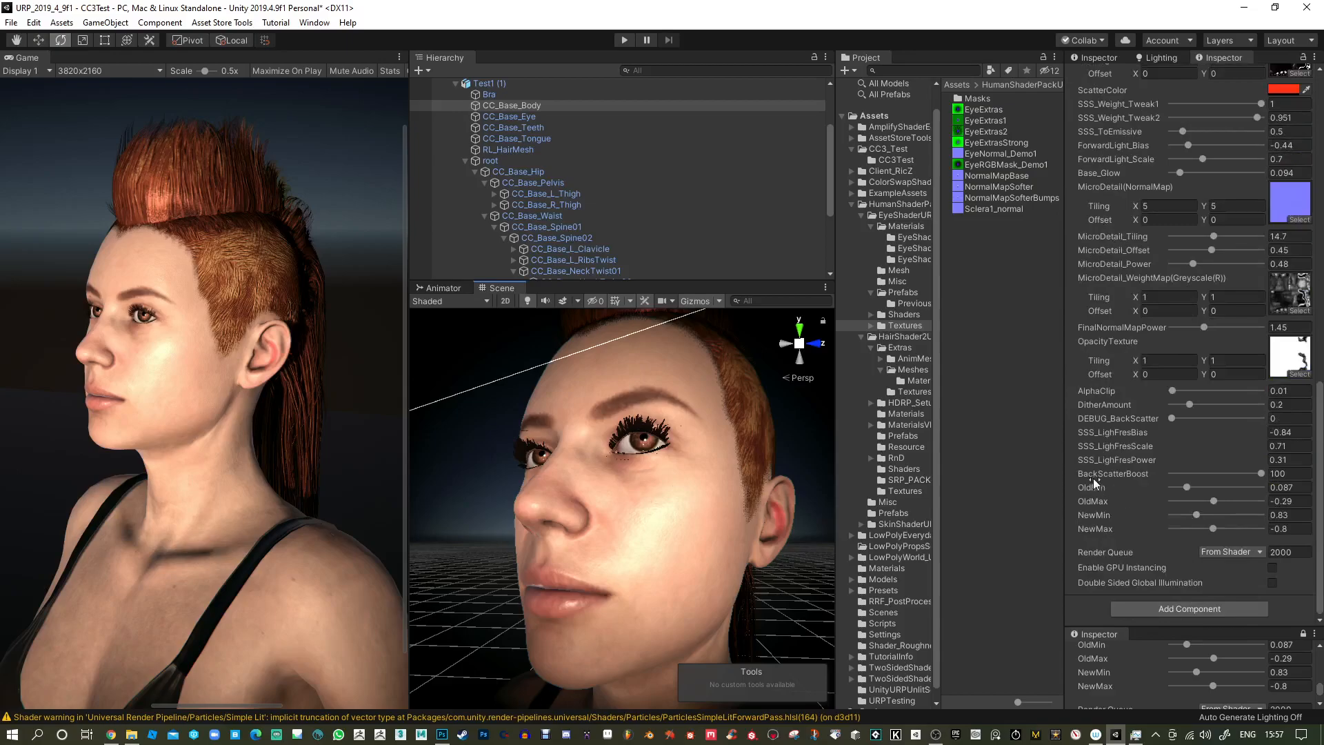
left_click_drag(1170, 391, 1214, 408)
scroll(1210, 355, "up", 10)
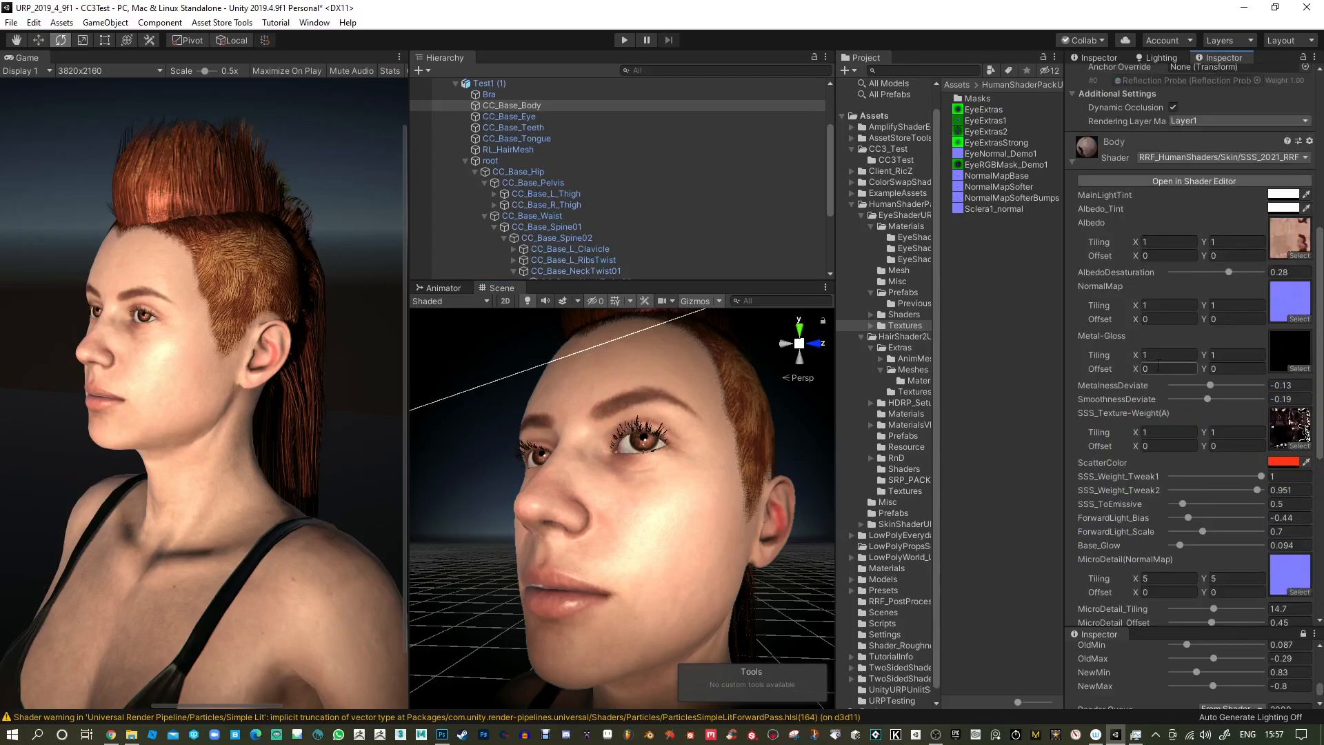
scroll(1160, 419, "down", 7)
left_click_drag(1182, 515, 1195, 514)
left_click_drag(1299, 515, 1195, 519)
type(".5")
key("Return")
left_click_drag(1300, 529, 1265, 533)
type("0")
mouse_move(1161, 532)
left_mouse_down()
mouse_move(1211, 529)
mouse_move(1207, 515)
mouse_move(1173, 516)
mouse_move(1218, 529)
mouse_move(1160, 527)
left_mouse_up()
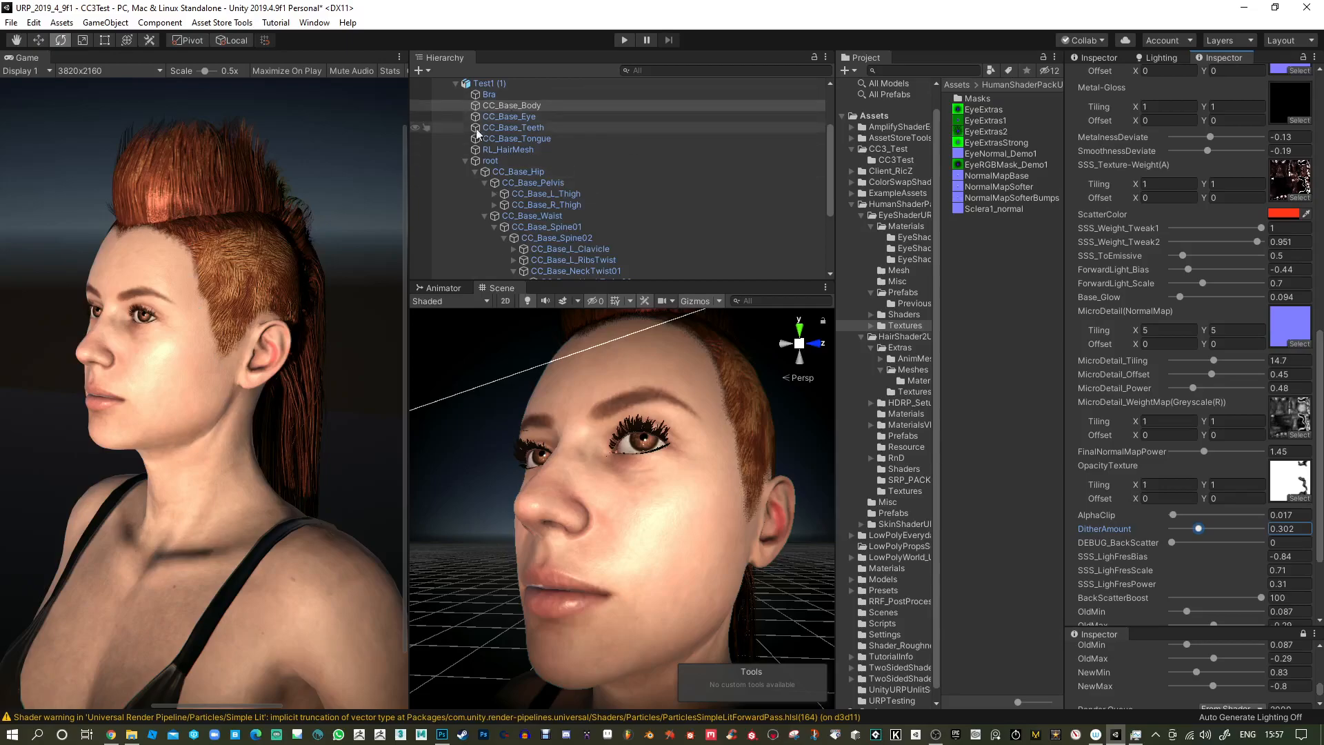
Widen the Game view and reselect CC_Base_Body to show its material's texture settings.
left_click_drag(409, 323, 521, 323)
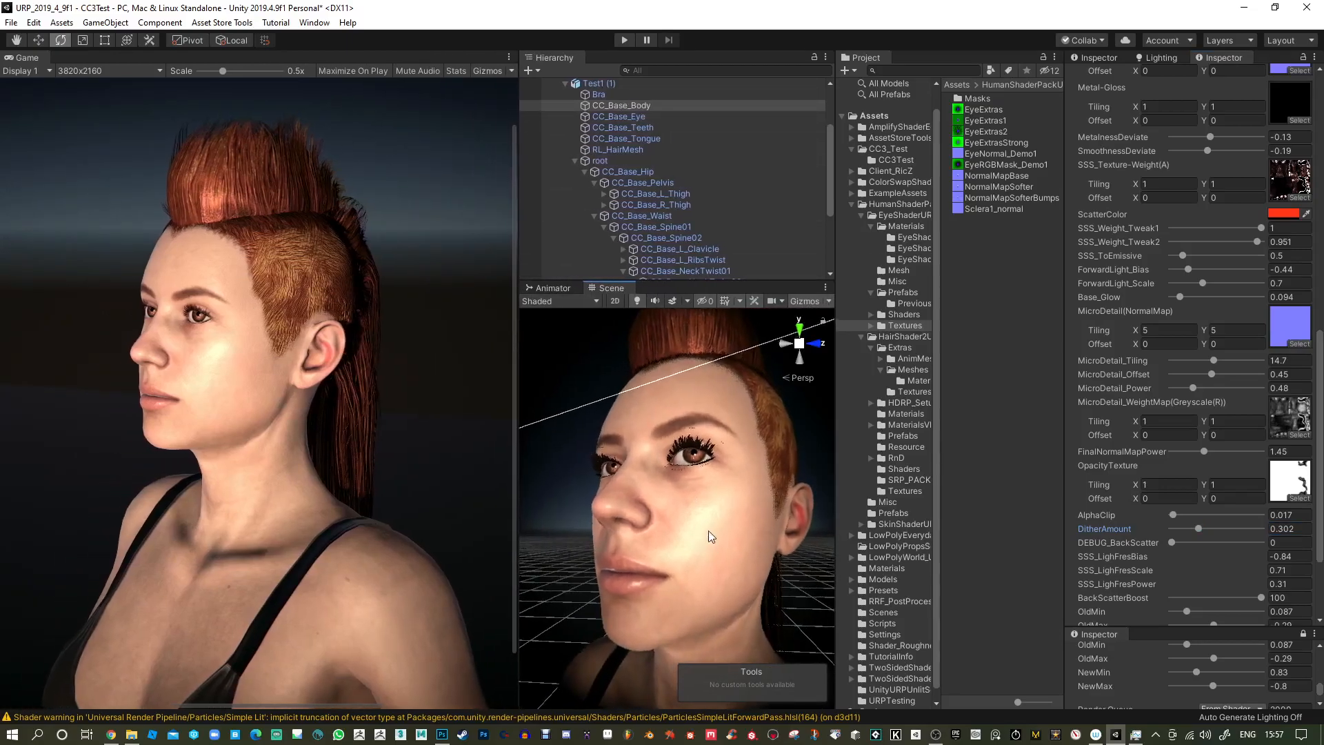
left_click(727, 516)
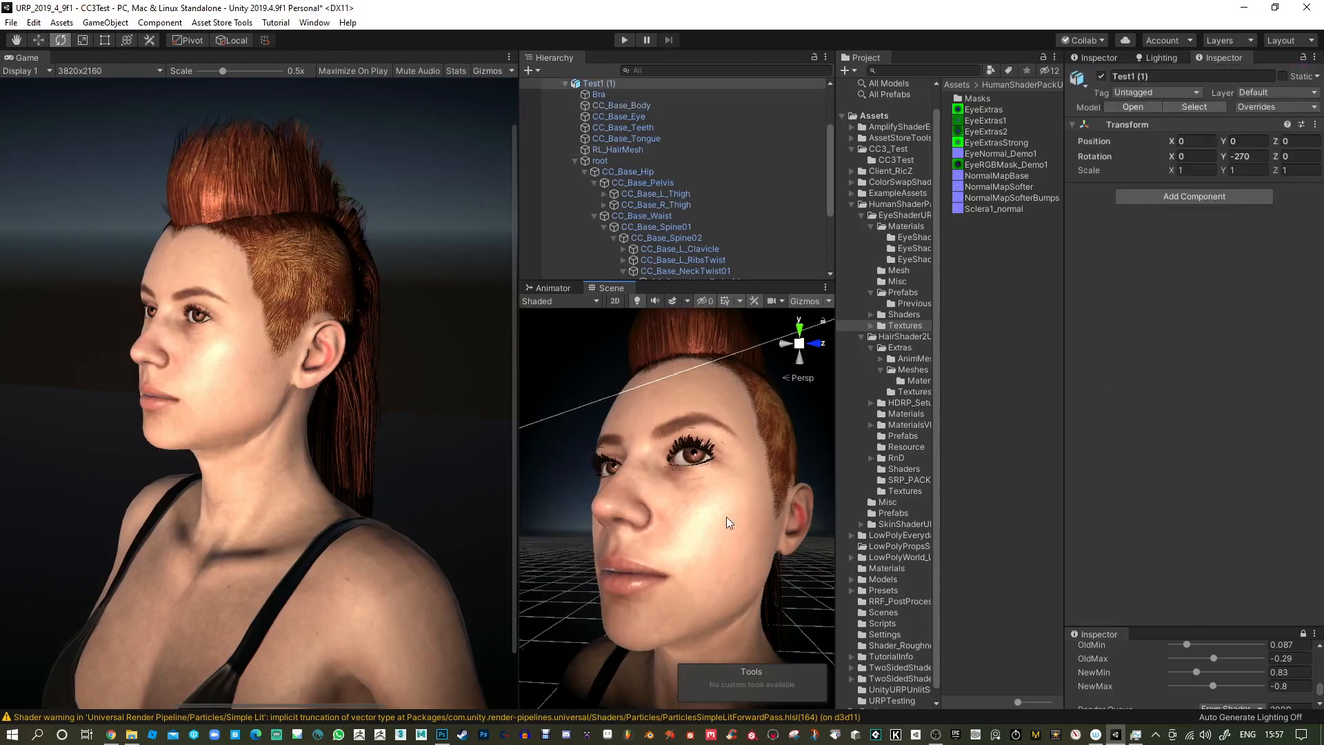
left_click(727, 521)
scroll(1207, 345, "down", 10)
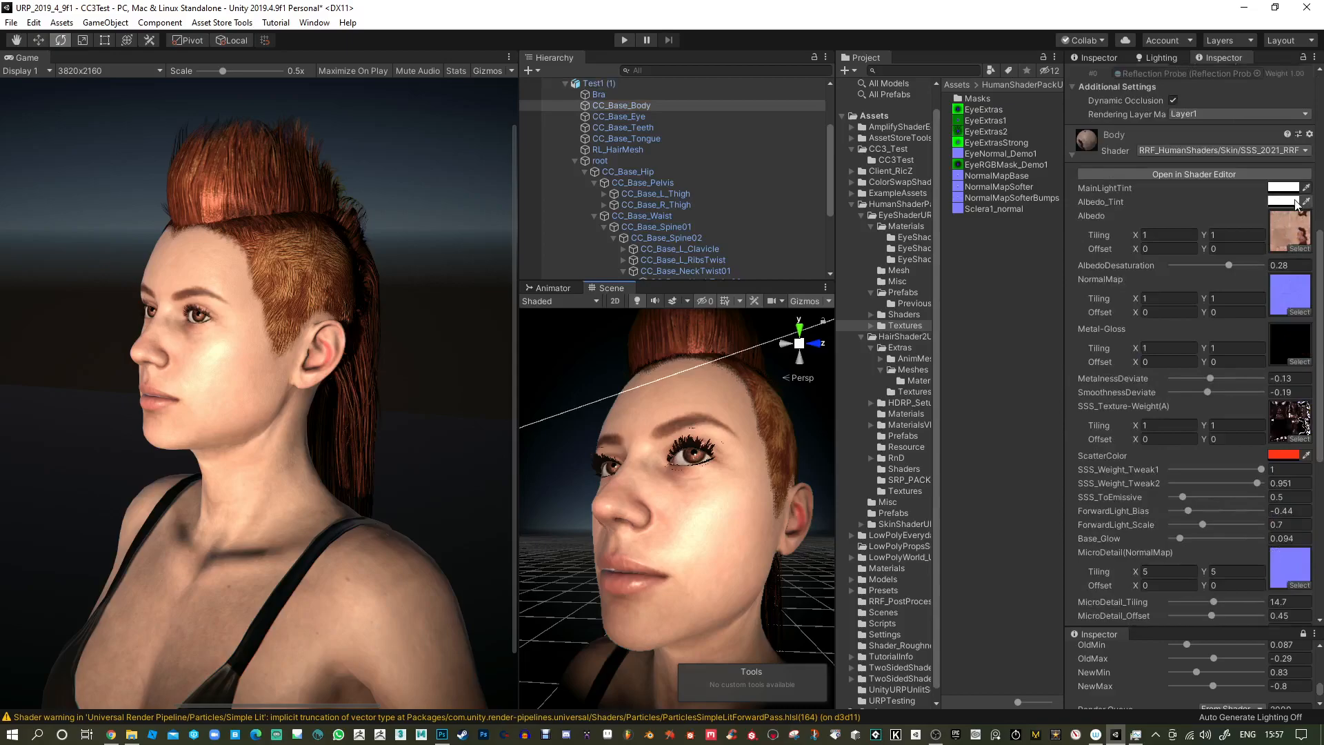
Locate the body material's Albedo texture in the CC3_Test folder and widen the asset list to show full file names.
left_click(1283, 240)
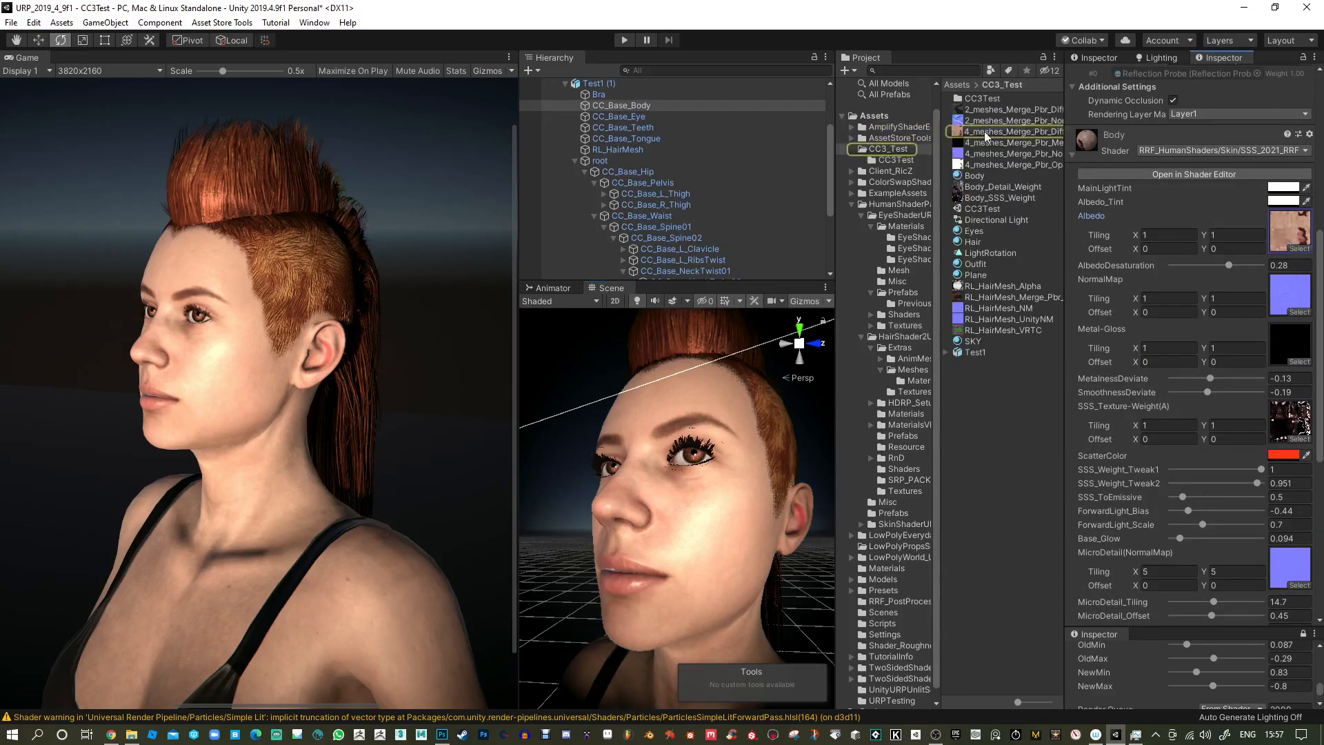
left_click_drag(1066, 149, 1102, 148)
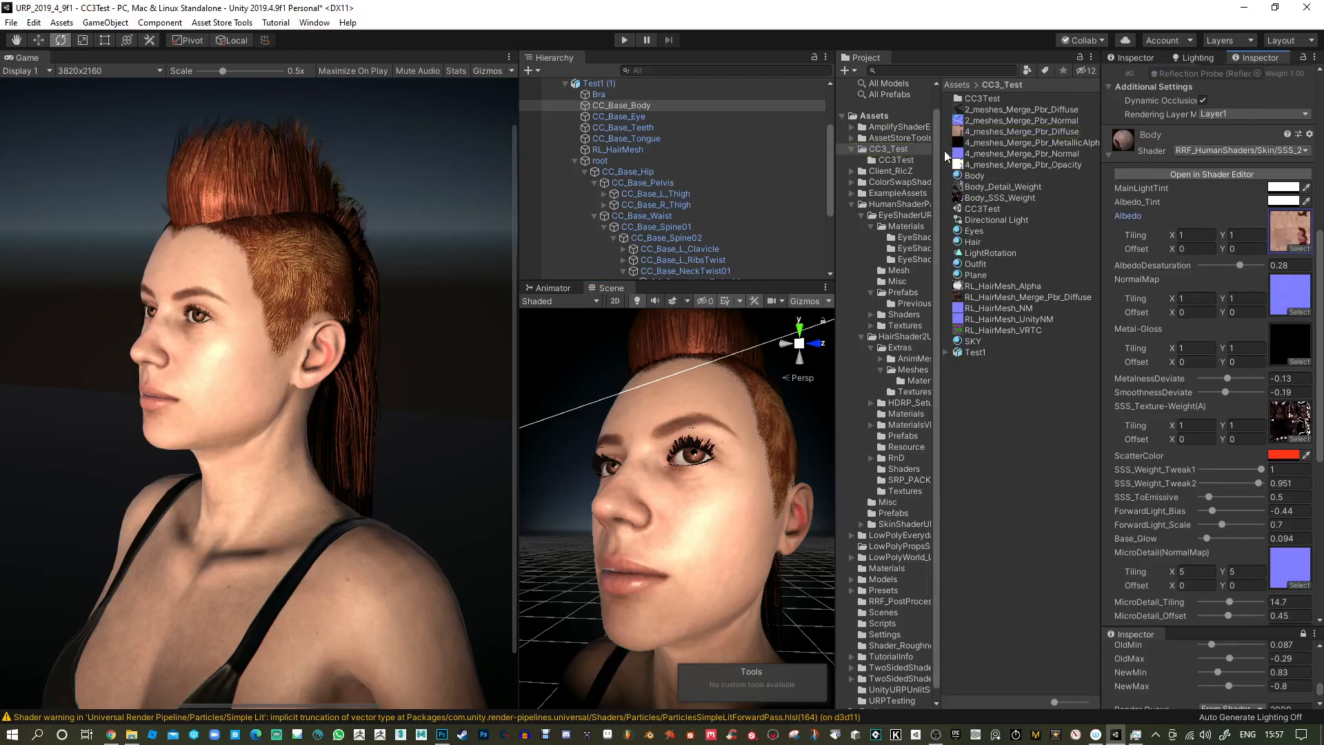
left_click_drag(836, 204, 795, 206)
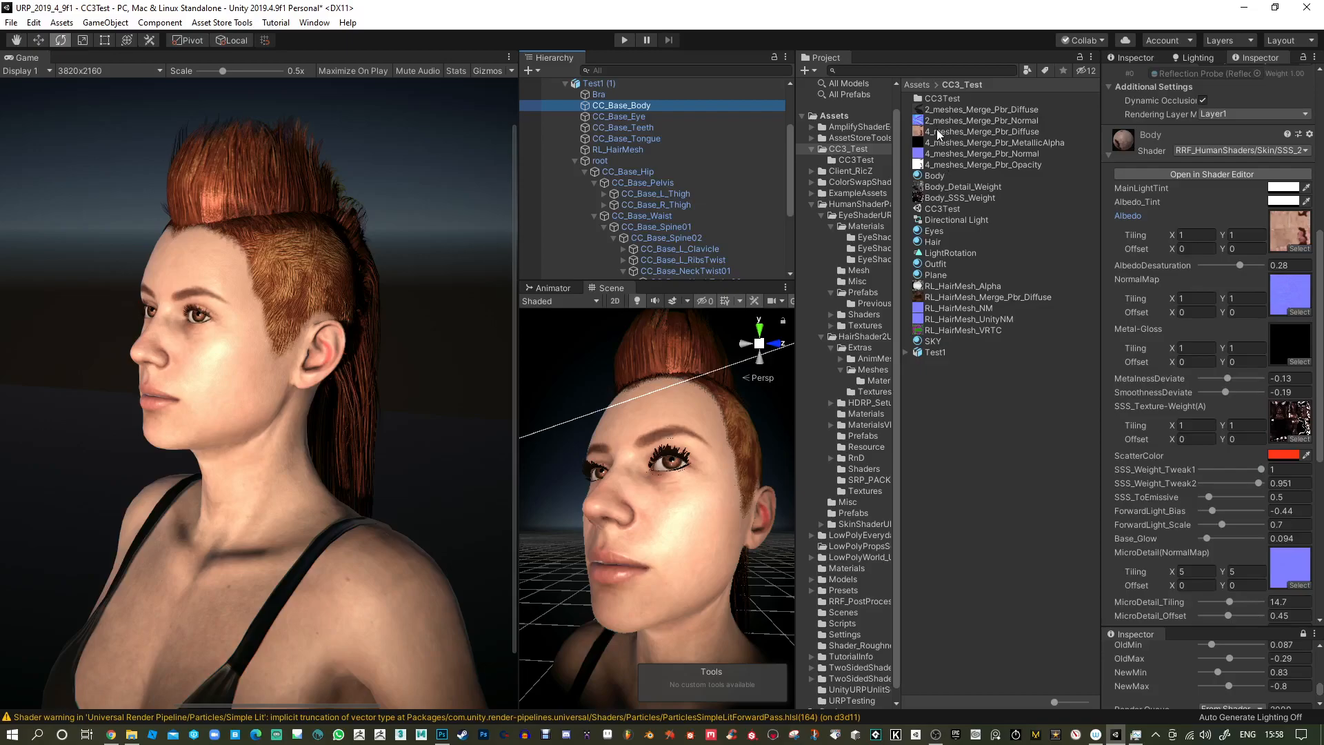
Review the RL_HairMesh_Merge_Pbr_Diffuse texture and the Body and Hair materials, testing Hair's Alpha_Level and leaving it at 2.
left_click(949, 298)
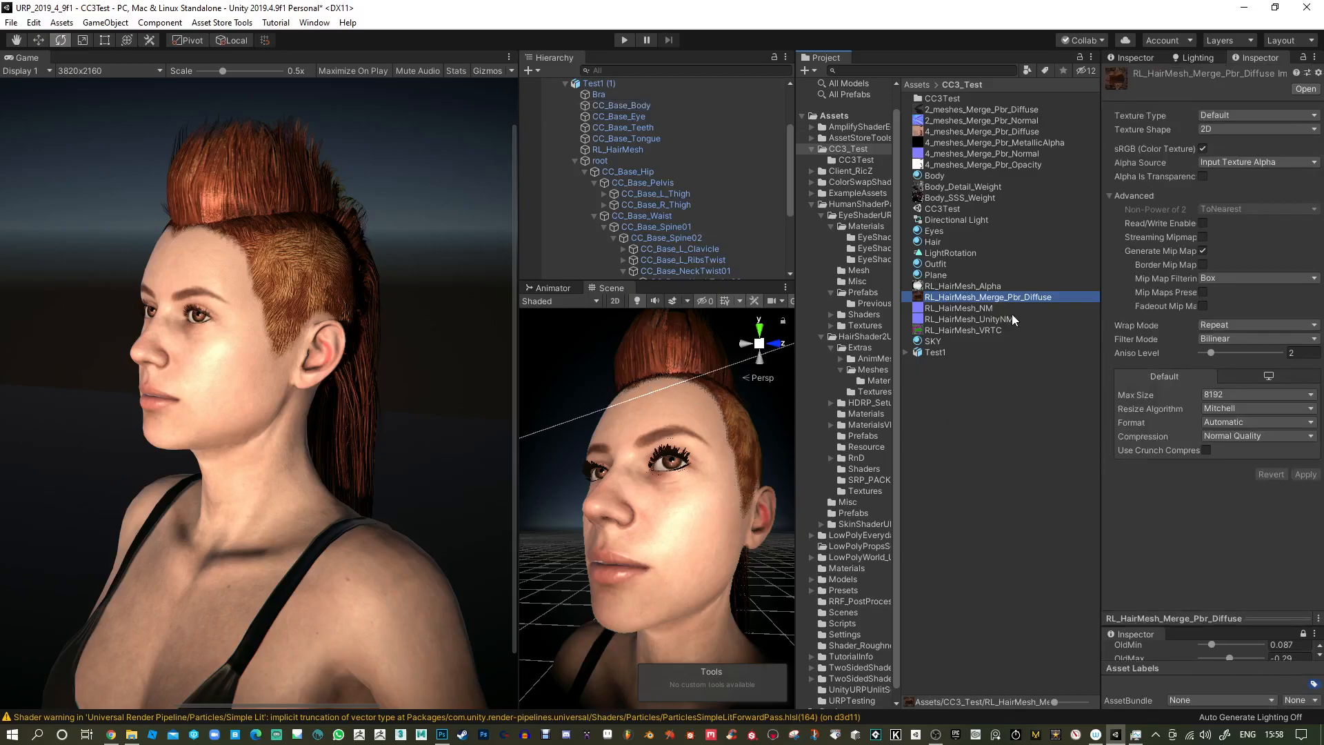
left_click(935, 177)
left_click(935, 243)
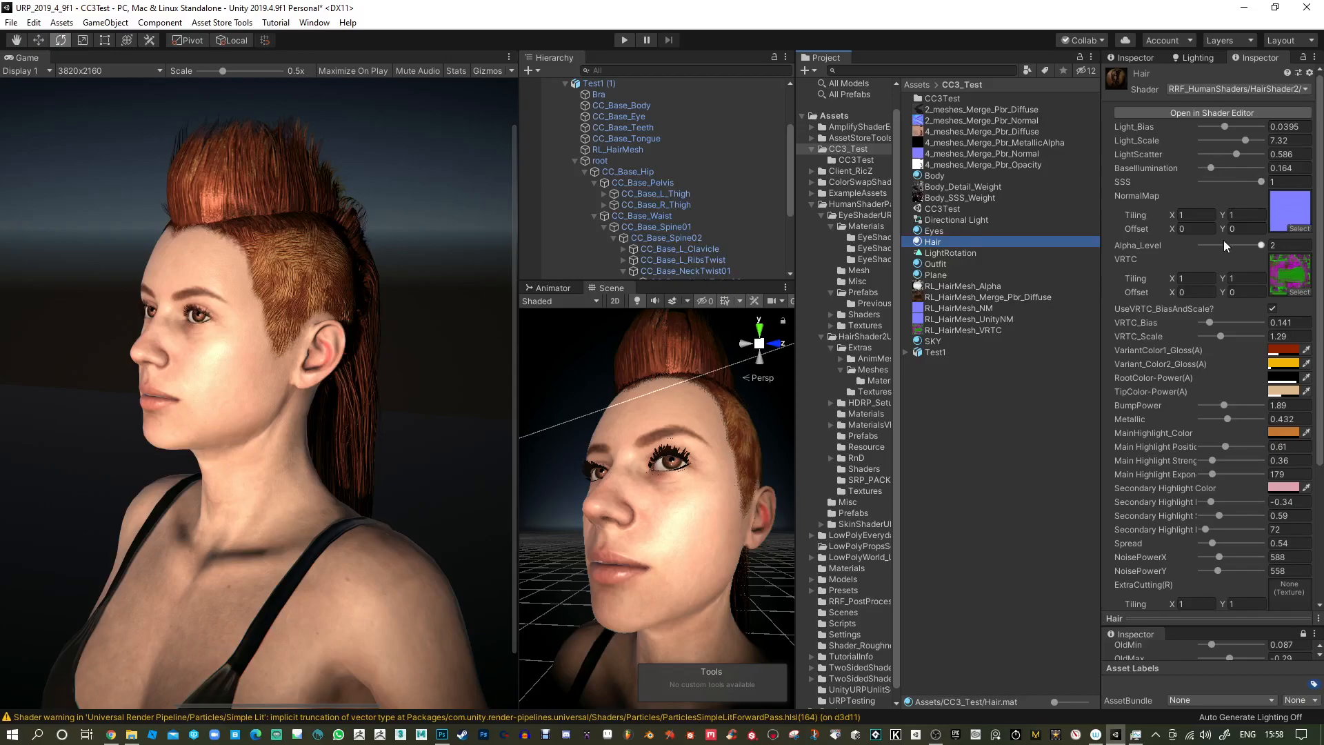
left_click_drag(1235, 242, 1261, 245)
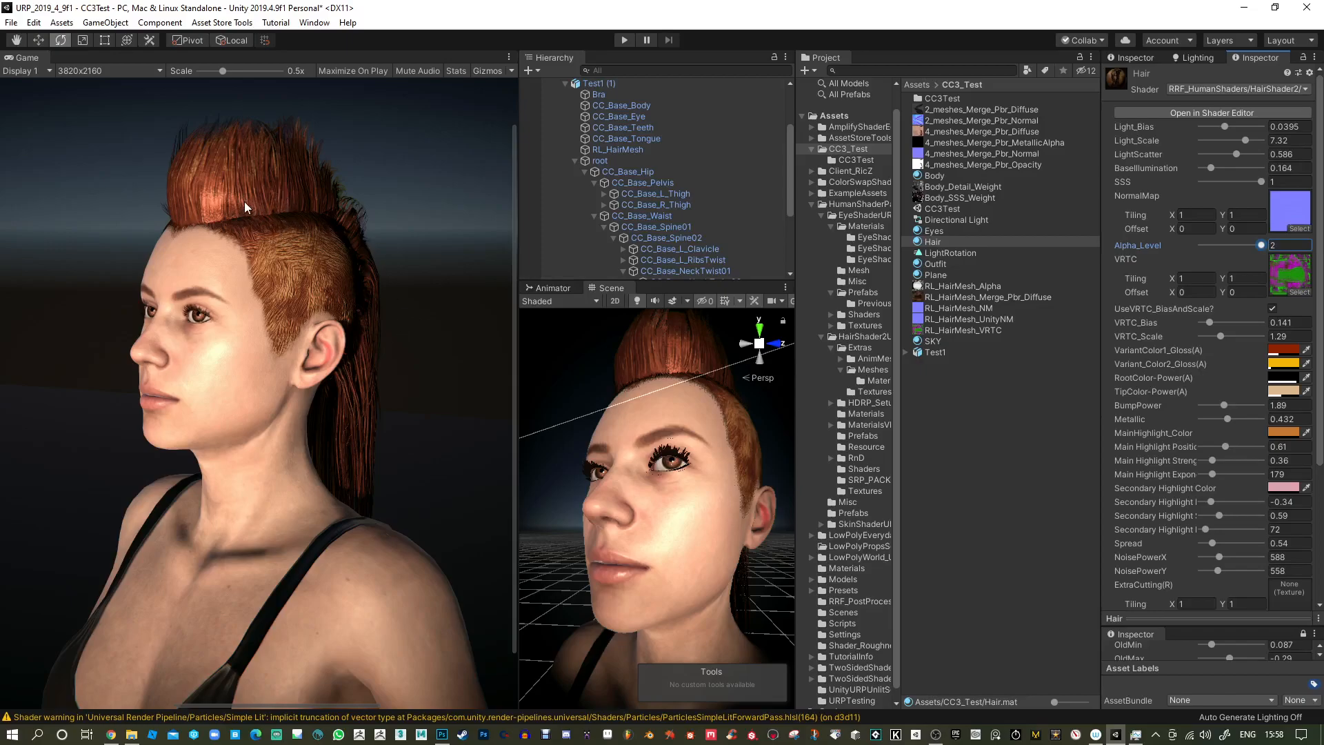
scroll(607, 193, "down", 6)
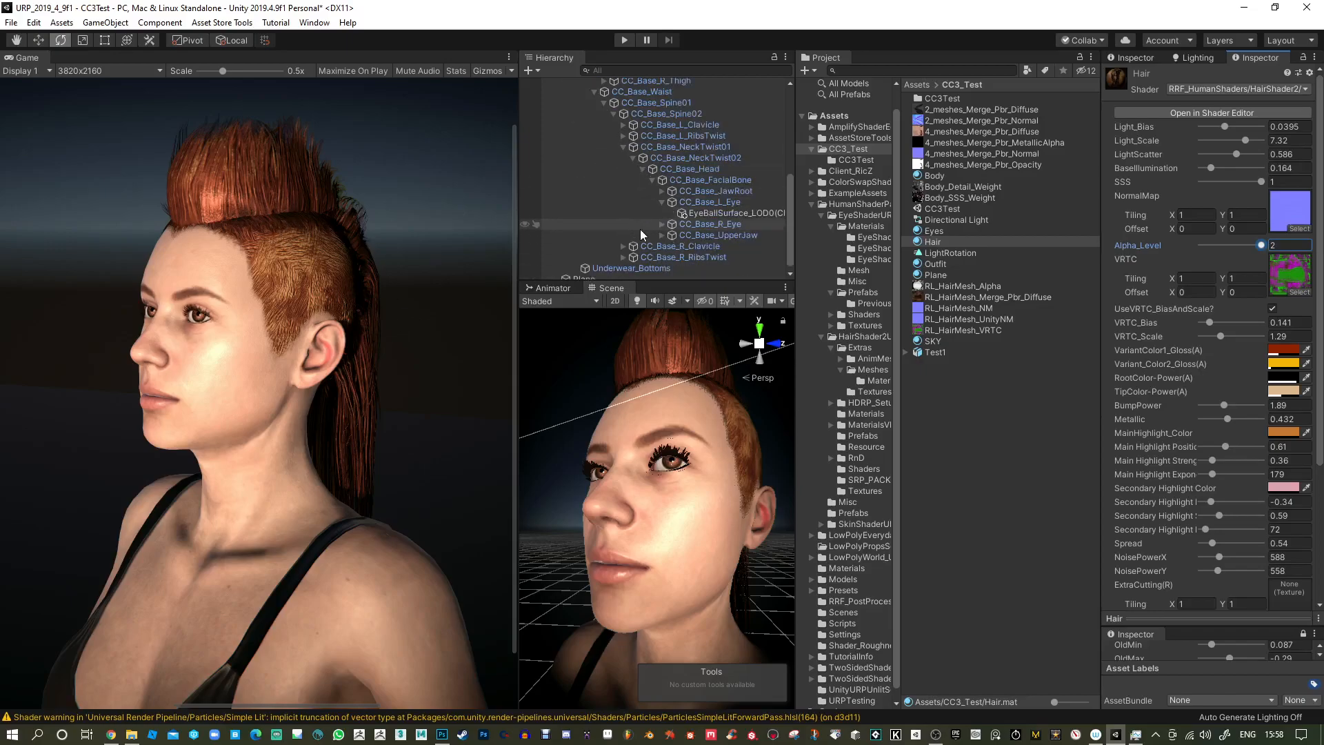
Find RL_HairMesh in the character hierarchy and toggle it off and on to compare the head with and without hair.
scroll(701, 236, "down", 1)
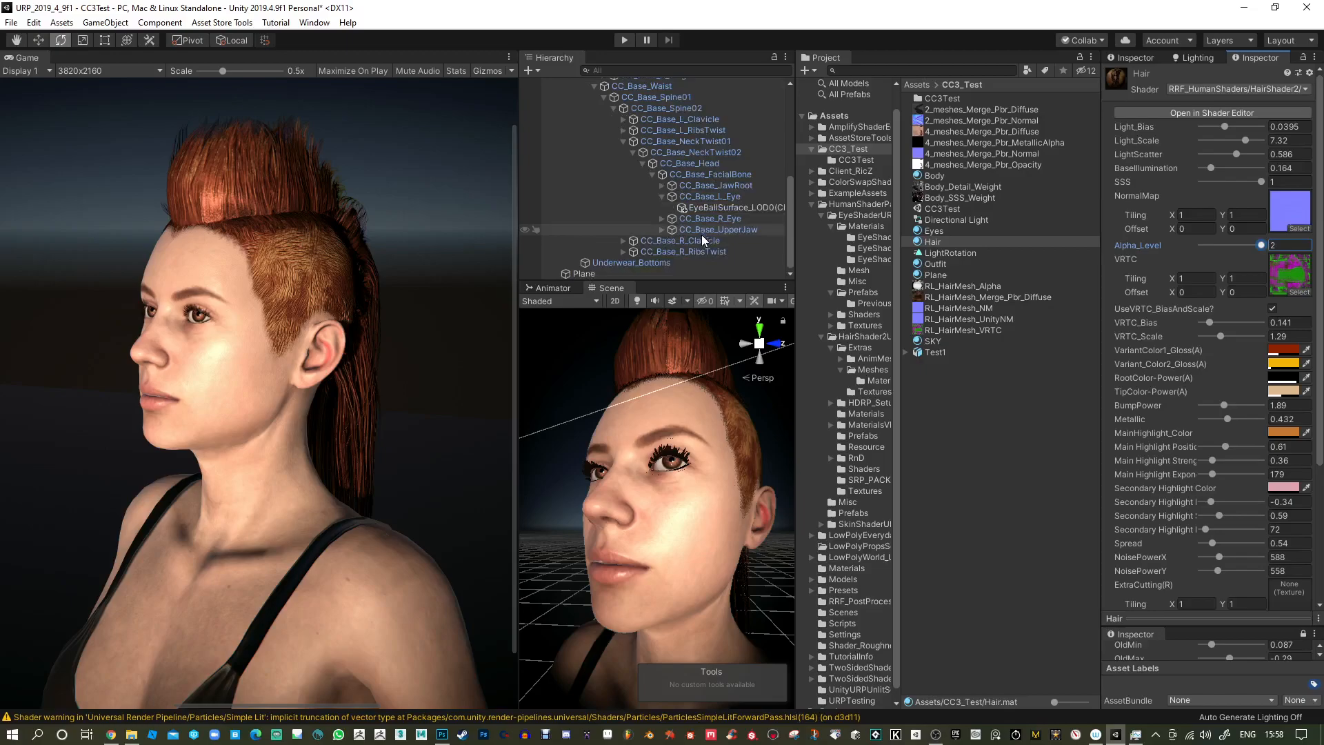
scroll(701, 235, "up", 1)
scroll(702, 234, "down", 1)
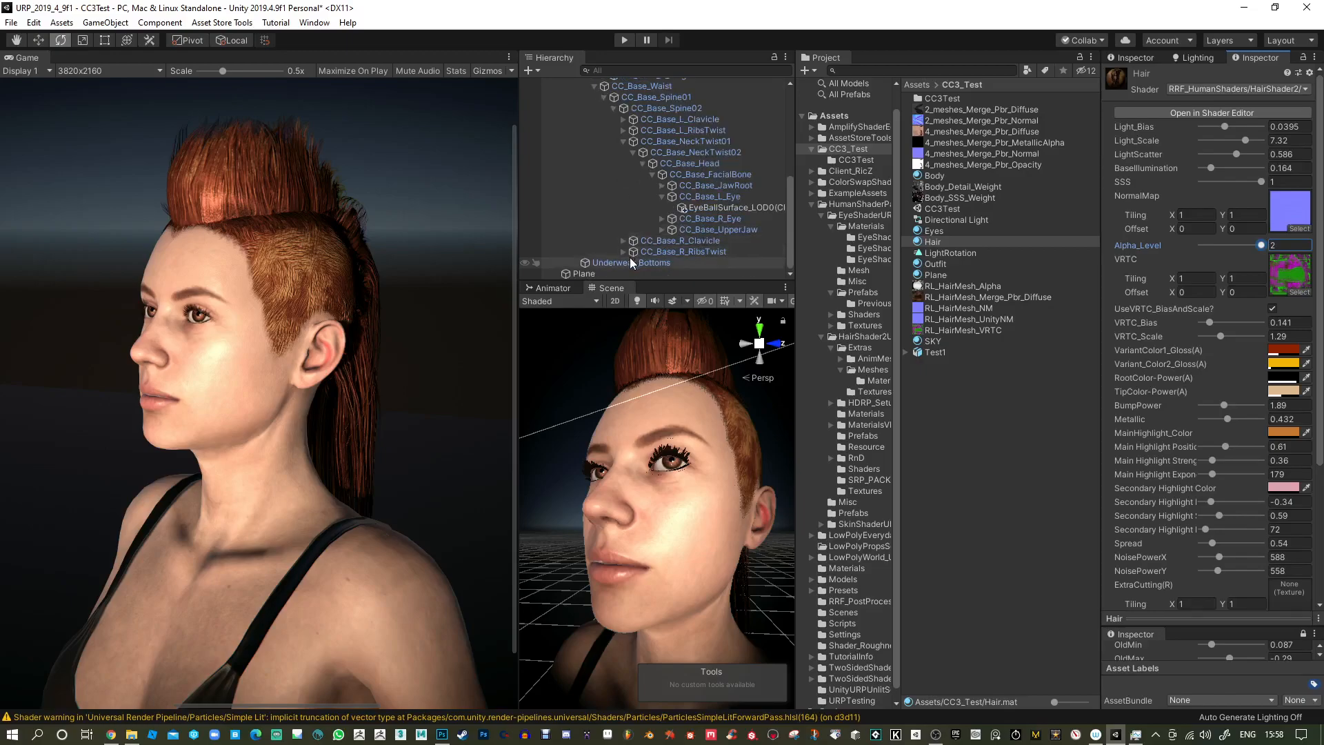
scroll(631, 258, "up", 4)
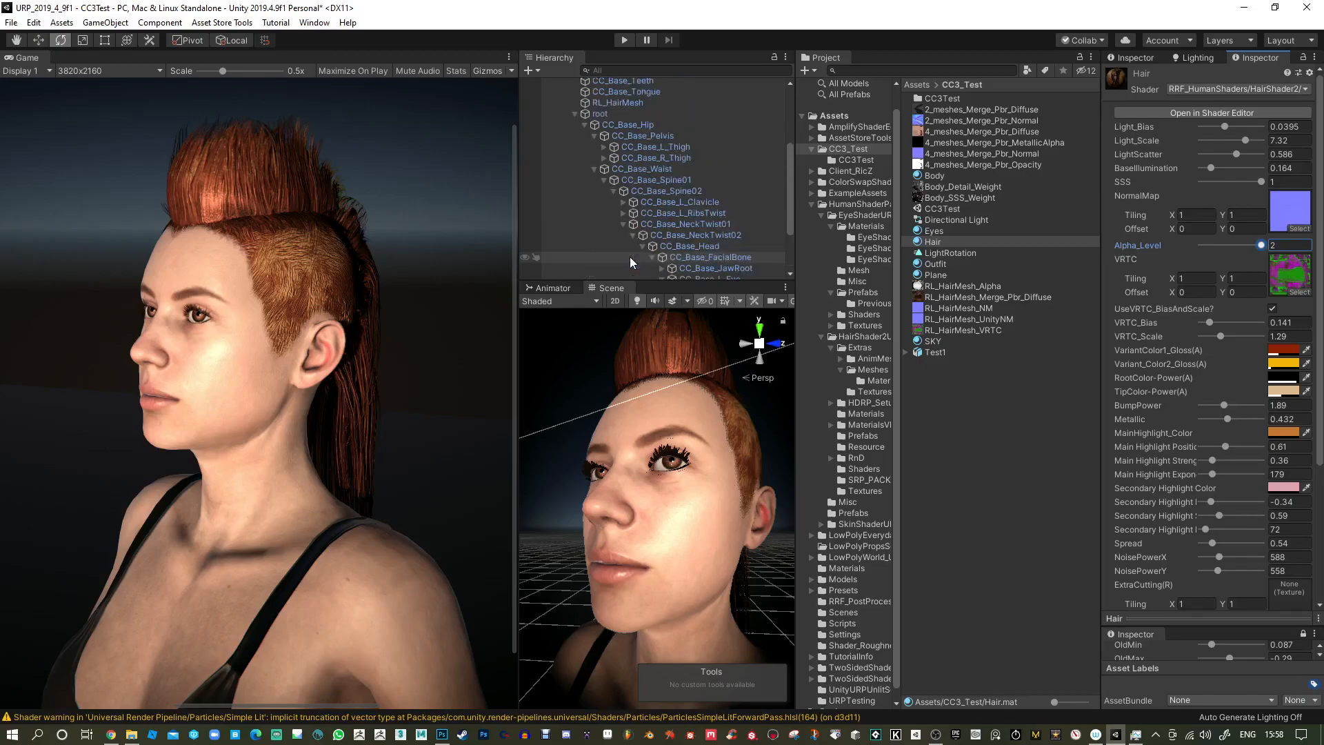
scroll(633, 136, "up", 2)
left_click(627, 144)
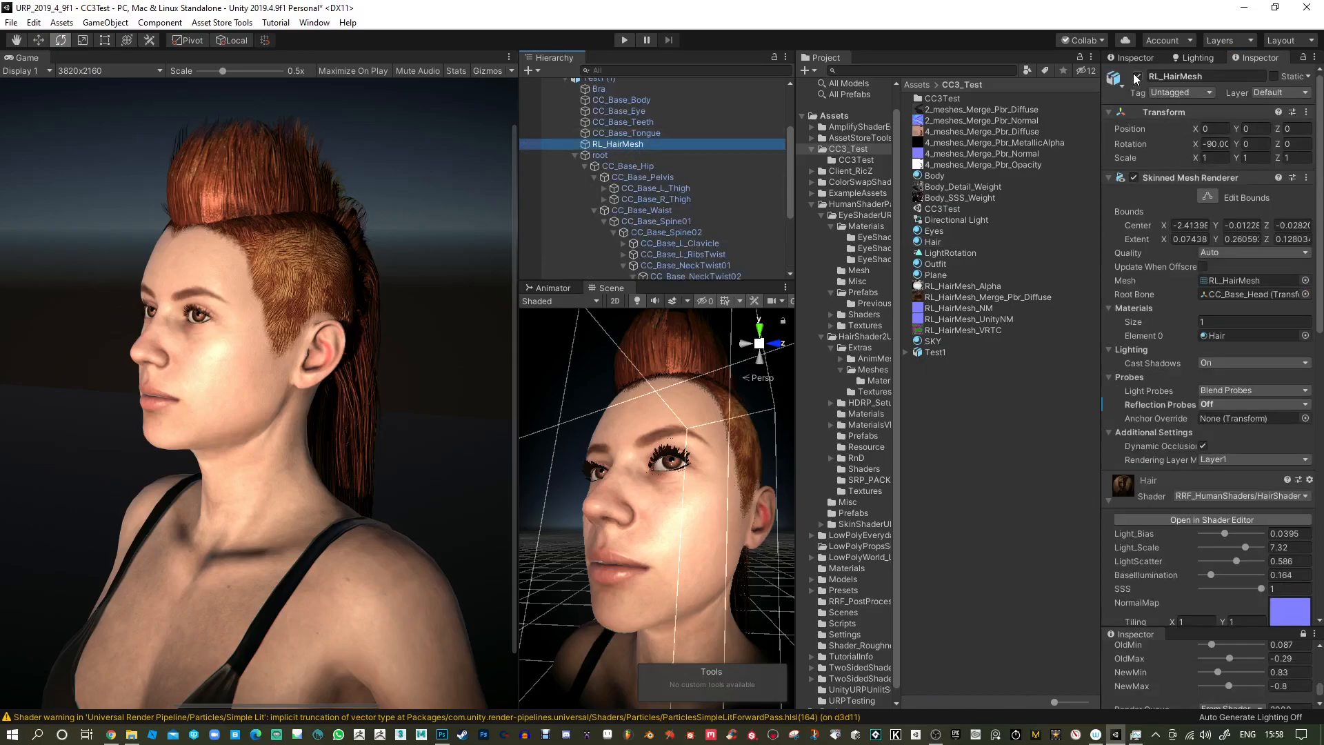
left_click(1137, 77)
left_click(1137, 77)
left_click(1137, 77)
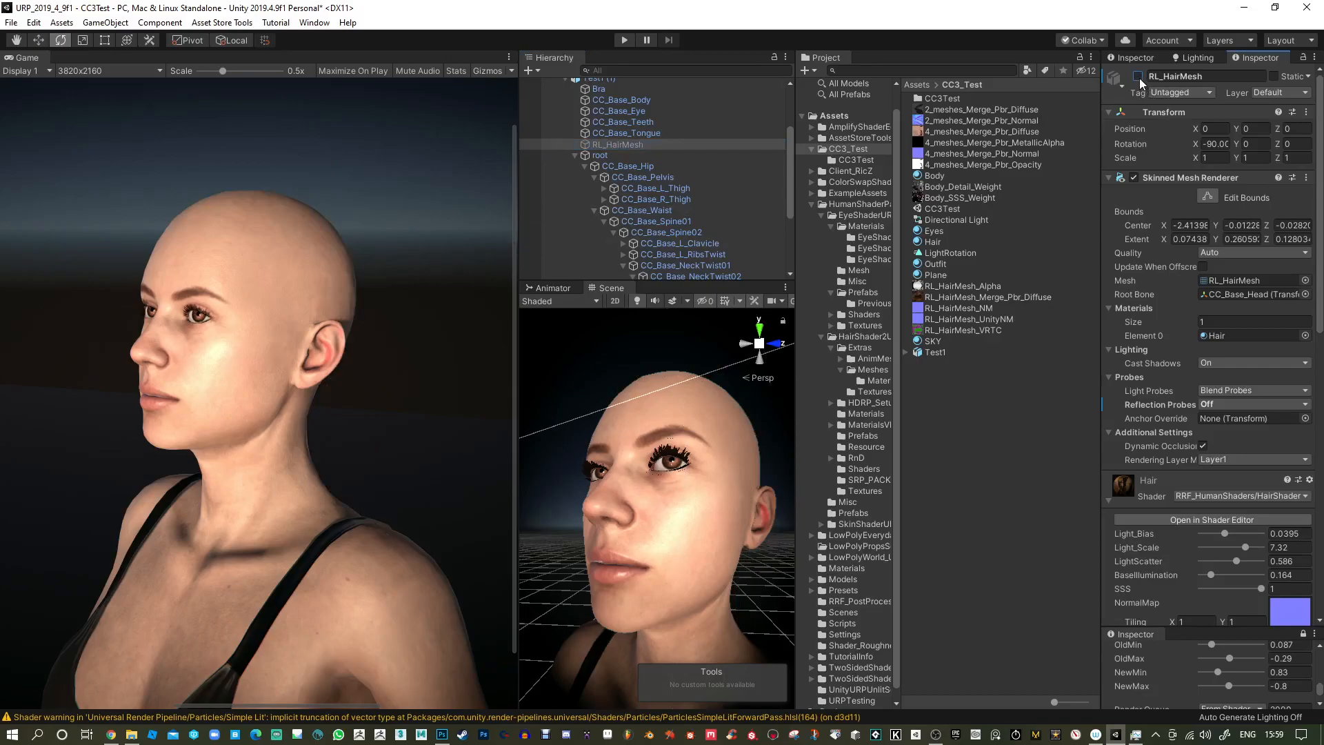
left_click(1138, 77)
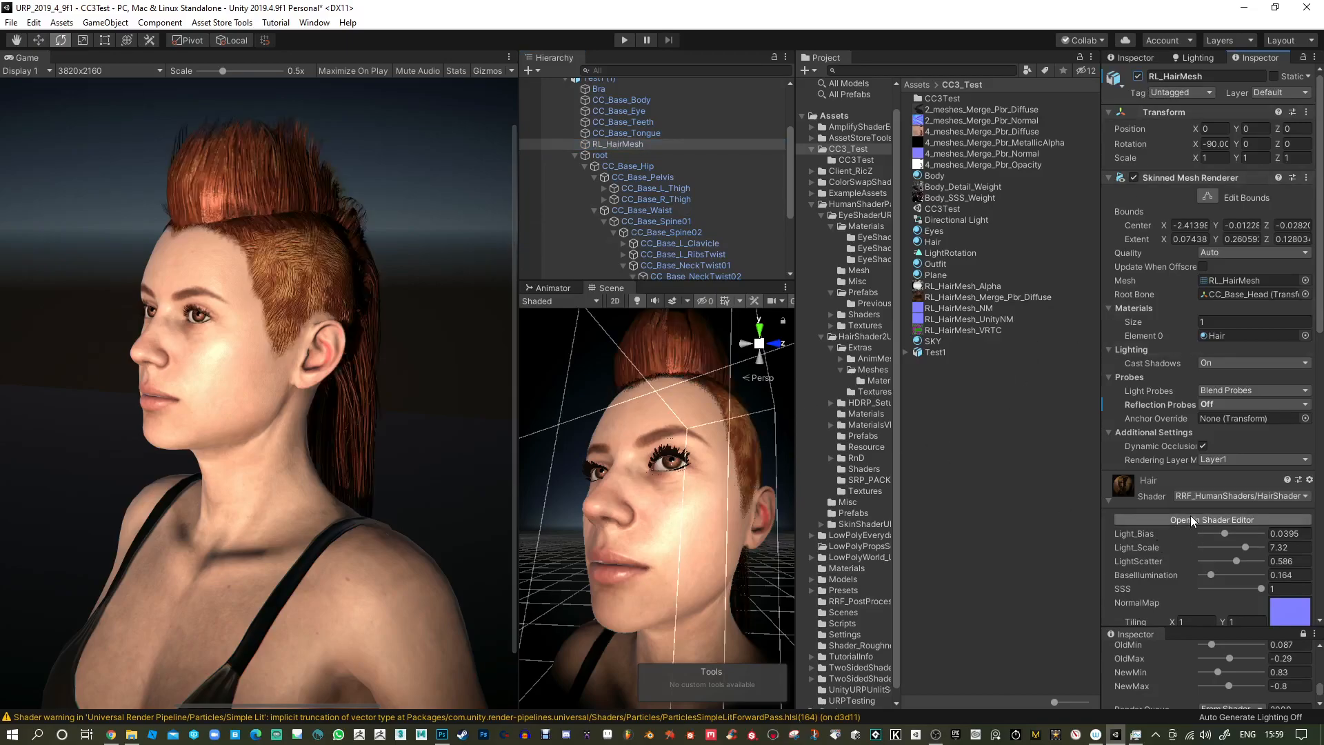
Try other MainLightTint colours on the CC_Base_Body material and return the tint to white FFFFFF.
left_click(650, 517)
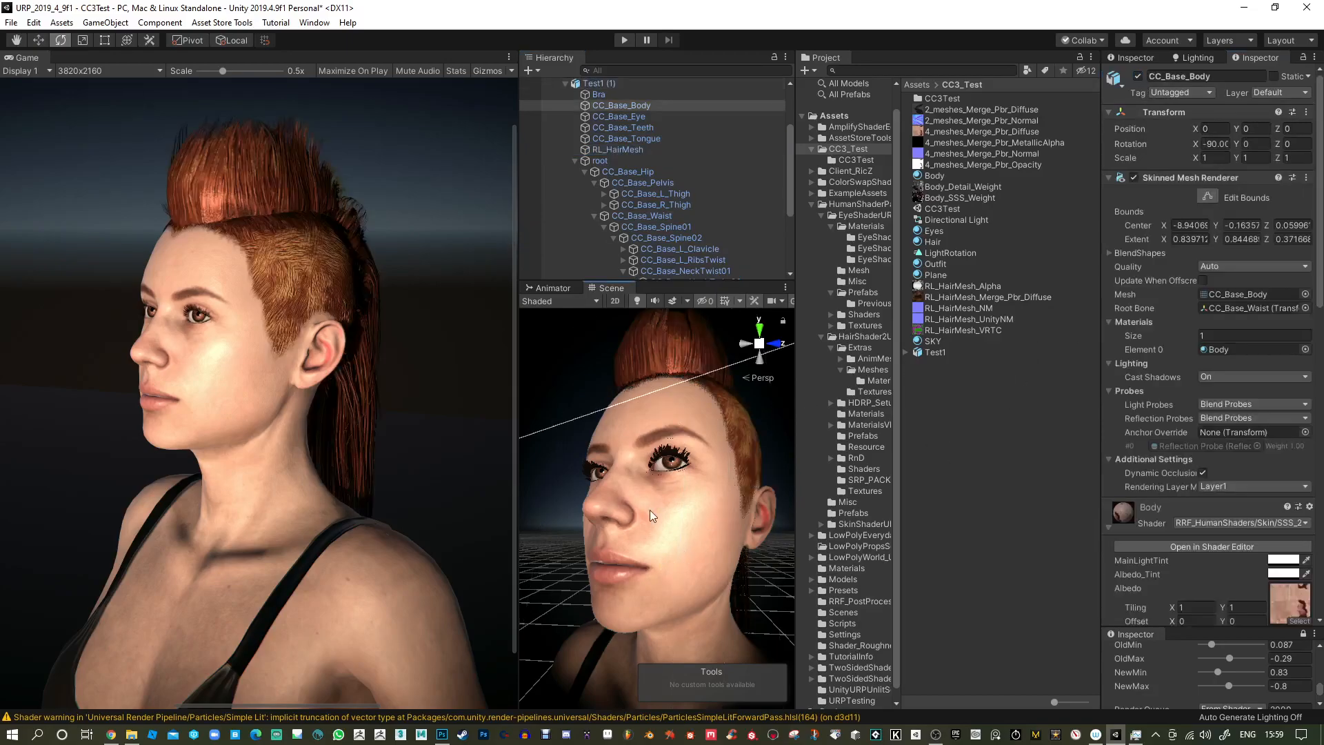
scroll(1240, 512, "down", 5)
left_click(1282, 311)
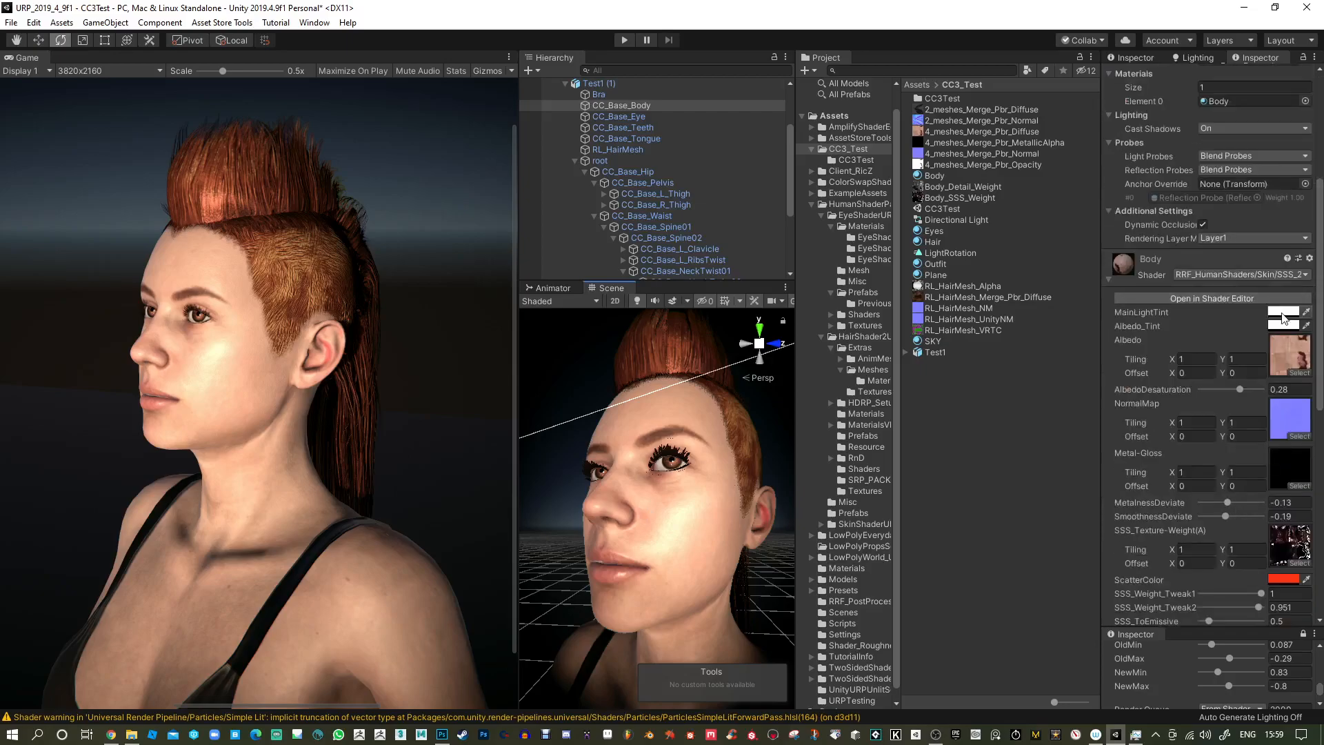
mouse_move(1001, 448)
left_mouse_down()
mouse_move(983, 449)
mouse_move(1012, 381)
mouse_move(1013, 412)
mouse_move(941, 394)
left_mouse_up()
mouse_move(1044, 414)
left_mouse_down()
mouse_move(962, 367)
mouse_move(1023, 388)
mouse_move(1008, 475)
mouse_move(960, 386)
mouse_move(966, 445)
mouse_move(966, 376)
mouse_move(952, 404)
mouse_move(940, 398)
left_mouse_up()
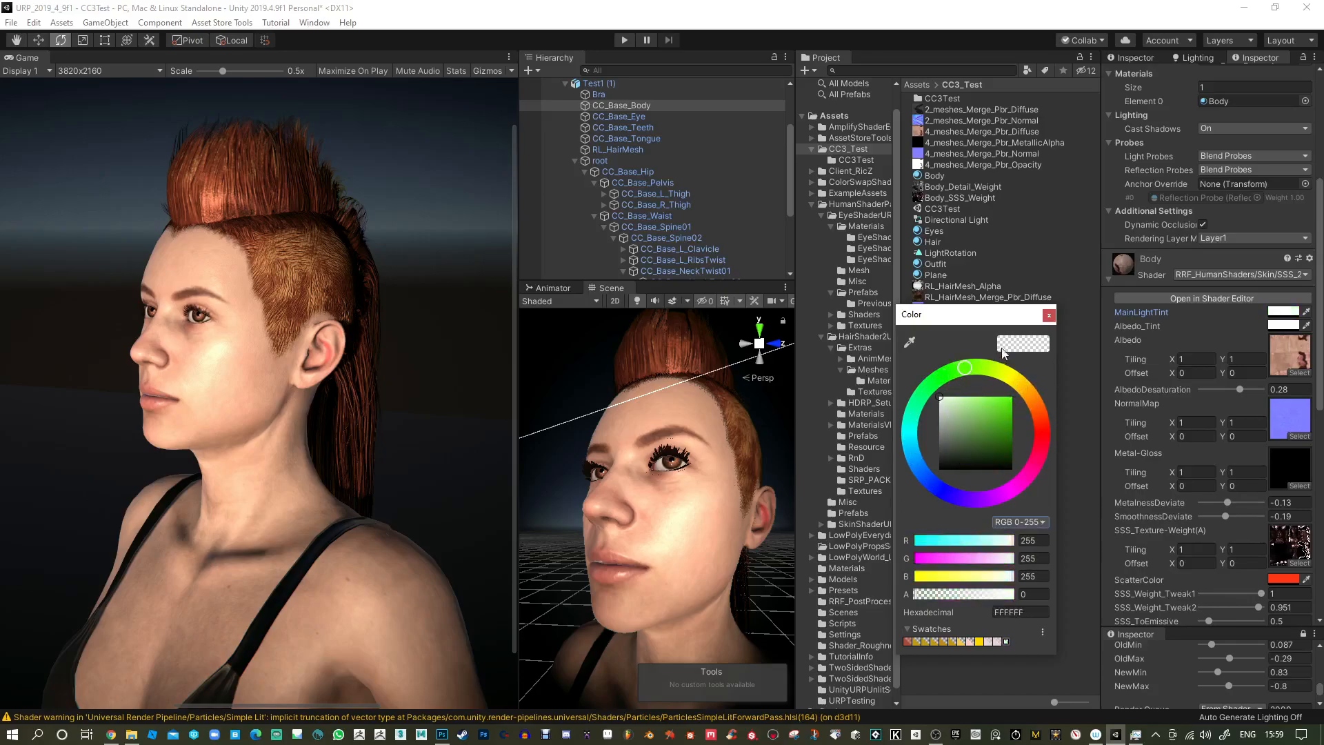
left_click(1048, 315)
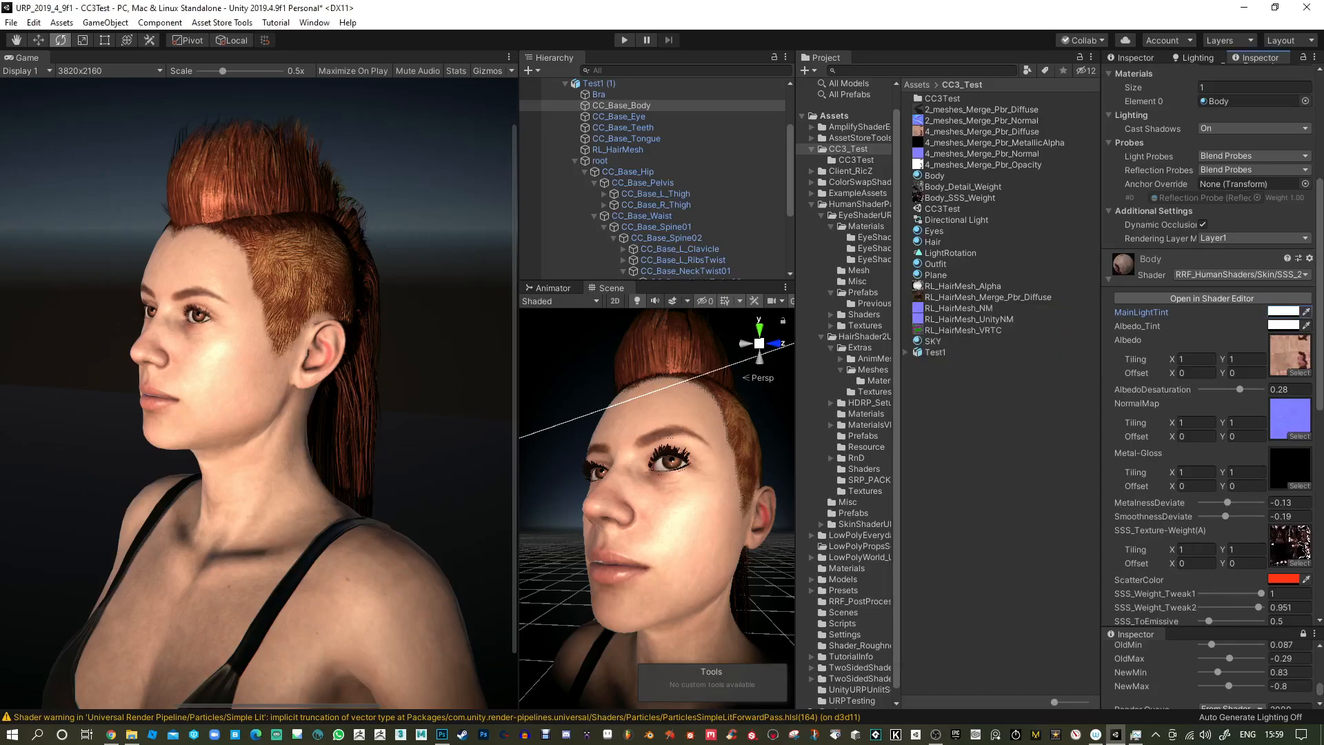
left_click(1239, 296)
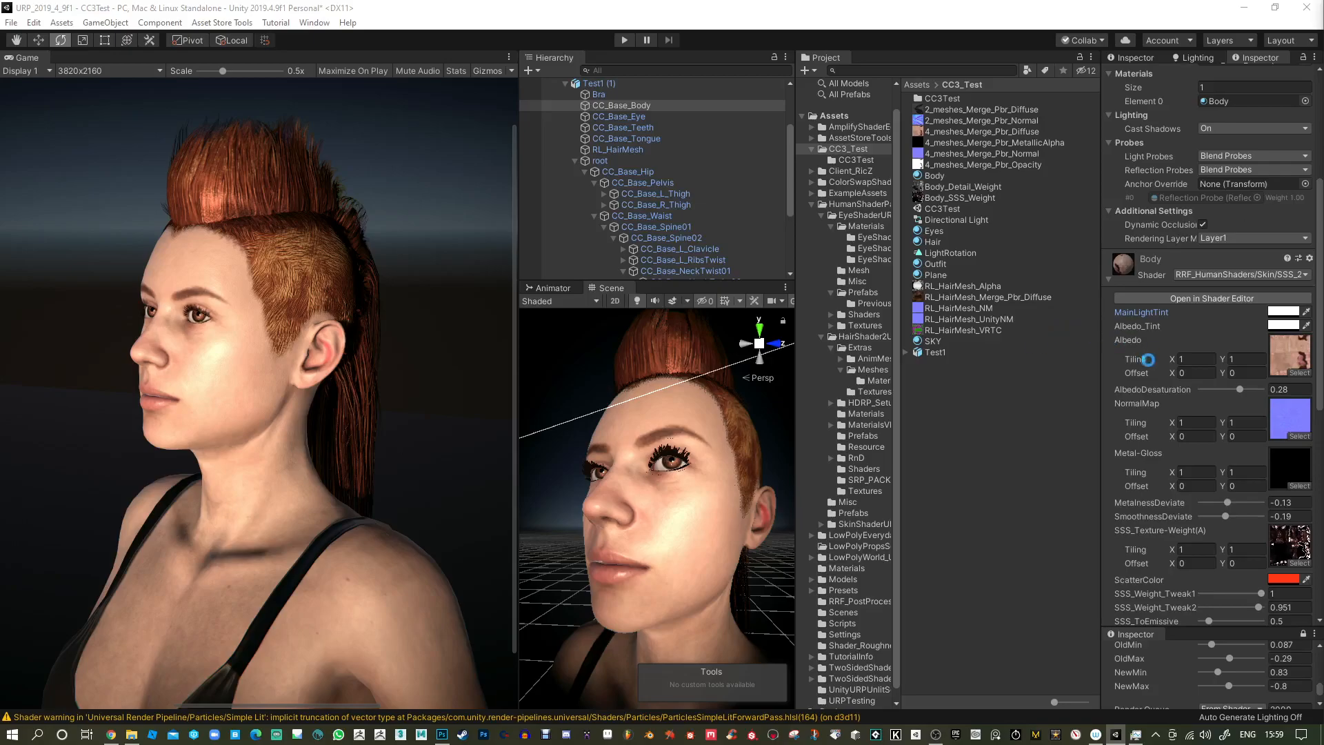
Darken the body material's Albedo_Tint to the grey-brown 5C5453.
left_click(1285, 326)
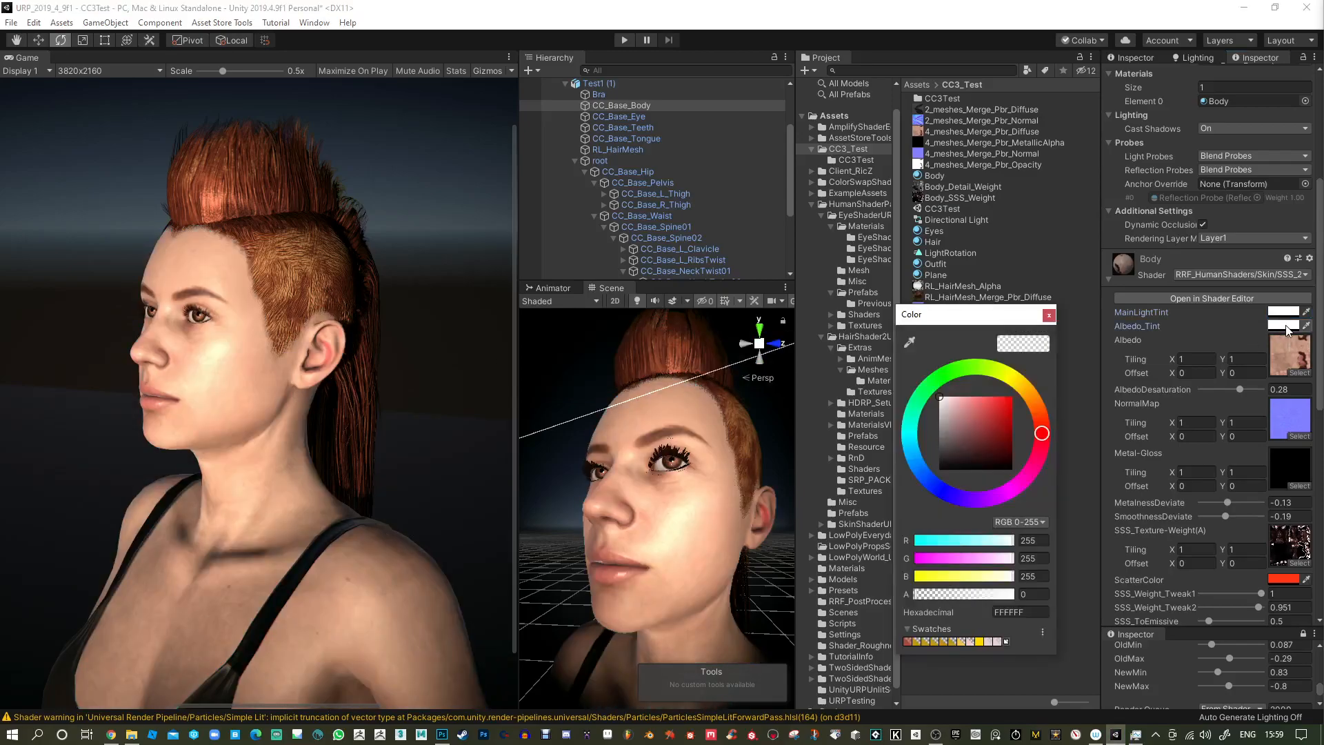
left_click(962, 429)
mouse_move(961, 432)
left_mouse_down()
mouse_move(942, 419)
mouse_move(946, 443)
left_mouse_up()
mouse_move(1041, 434)
left_mouse_down()
mouse_move(1039, 407)
mouse_move(1037, 423)
left_mouse_up()
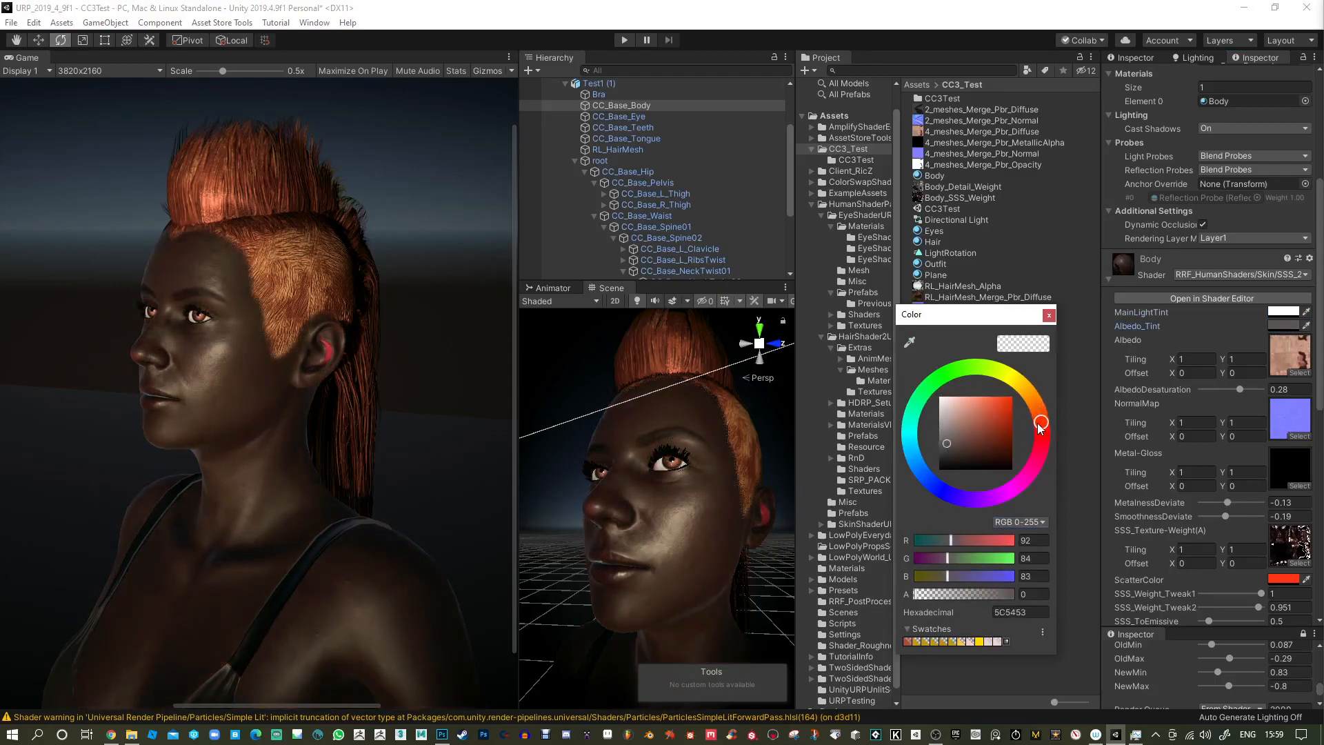
left_click(1048, 315)
Darken the body material's ScatterColor to the deep red 9A2B1A.
left_click(1282, 580)
left_click_drag(1012, 407, 1001, 425)
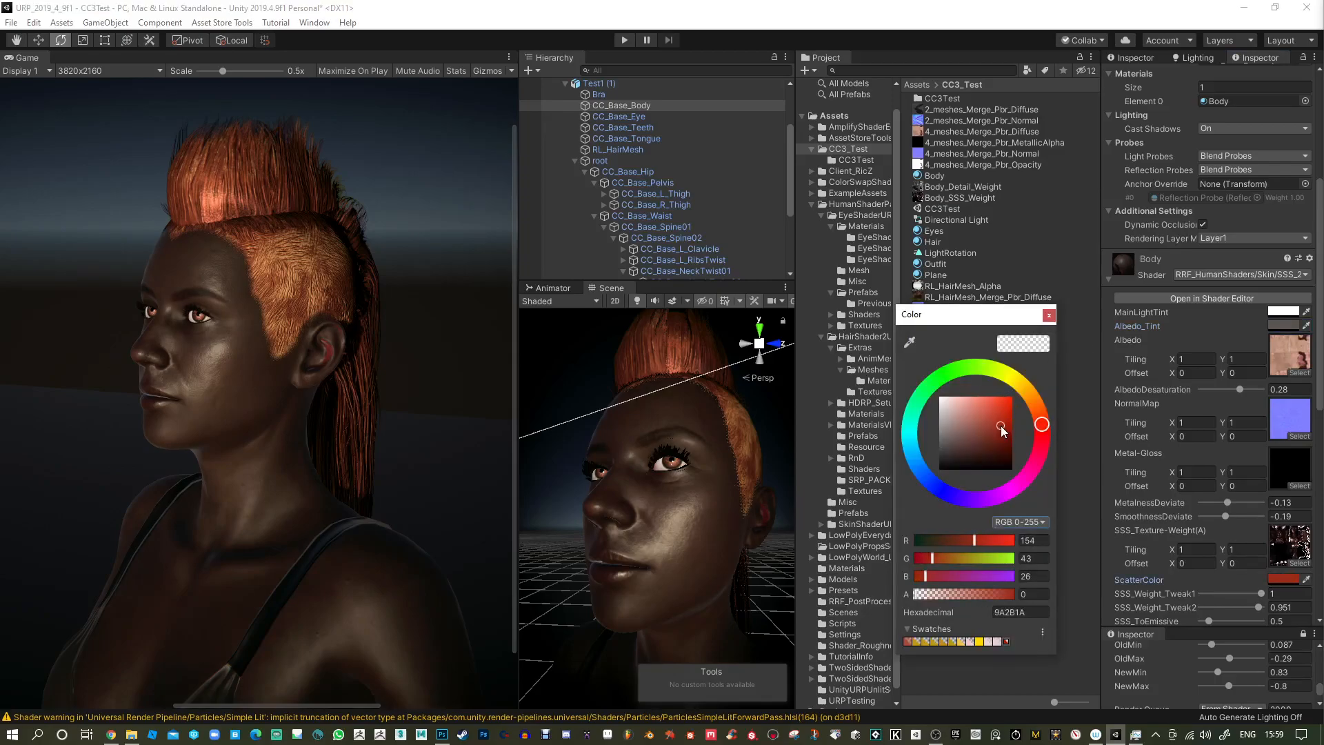
left_click(1048, 316)
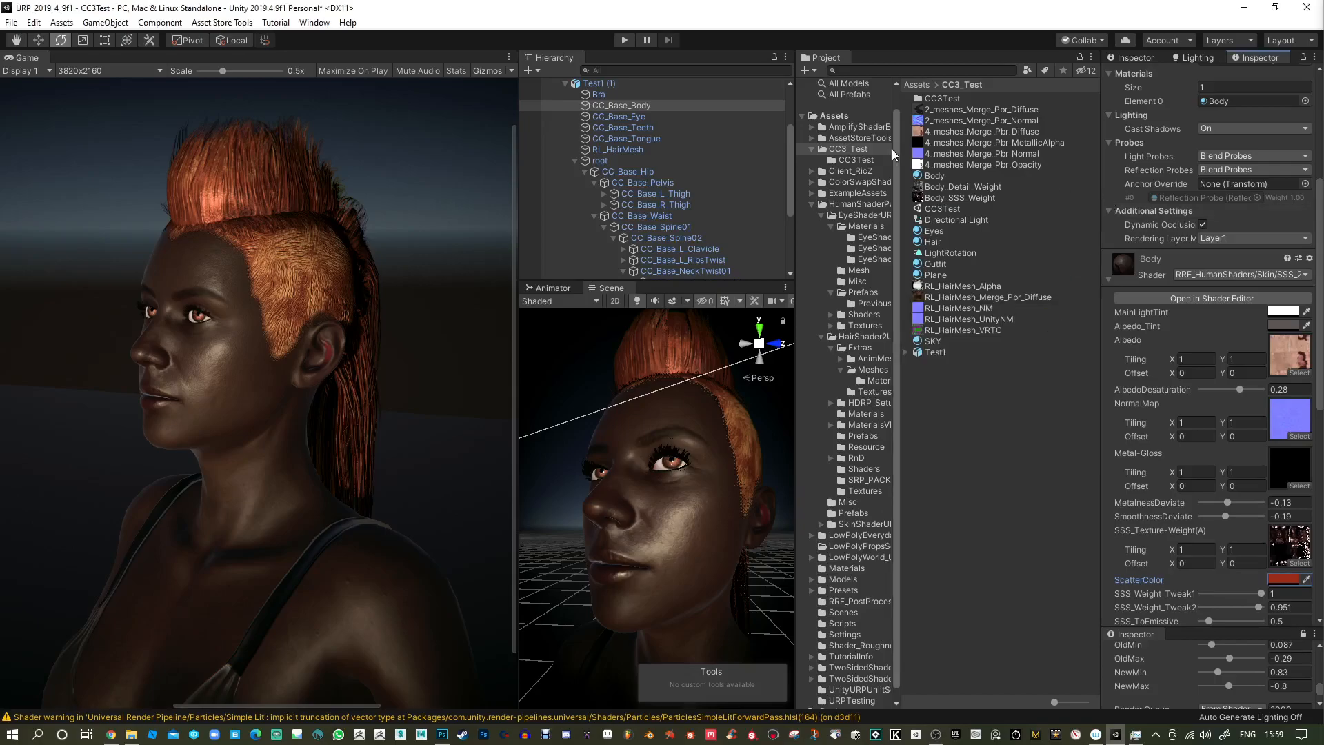
Rotate the Directional Light around Y to -3372 to relight the character.
scroll(696, 180, "up", 3)
left_click(639, 100)
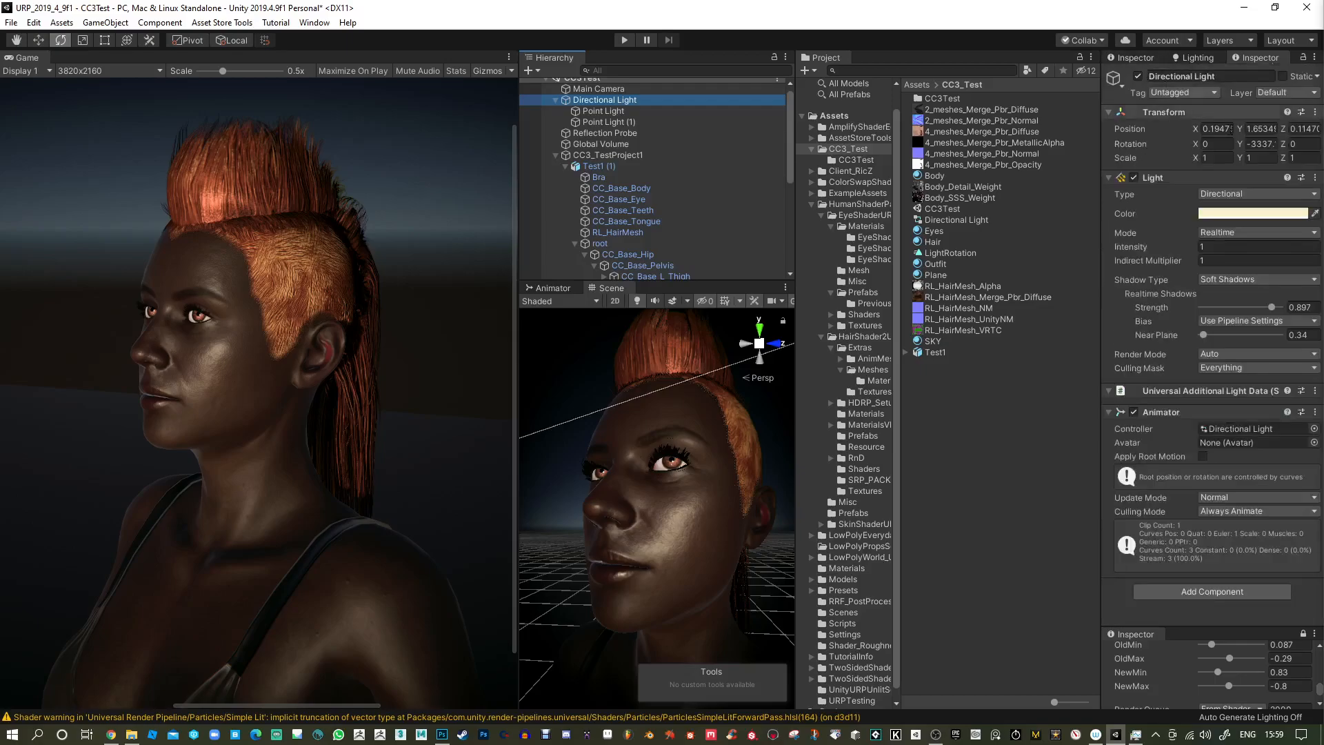
mouse_move(1239, 144)
left_mouse_down()
mouse_move(1120, 146)
mouse_move(1260, 154)
mouse_move(1218, 156)
left_mouse_up()
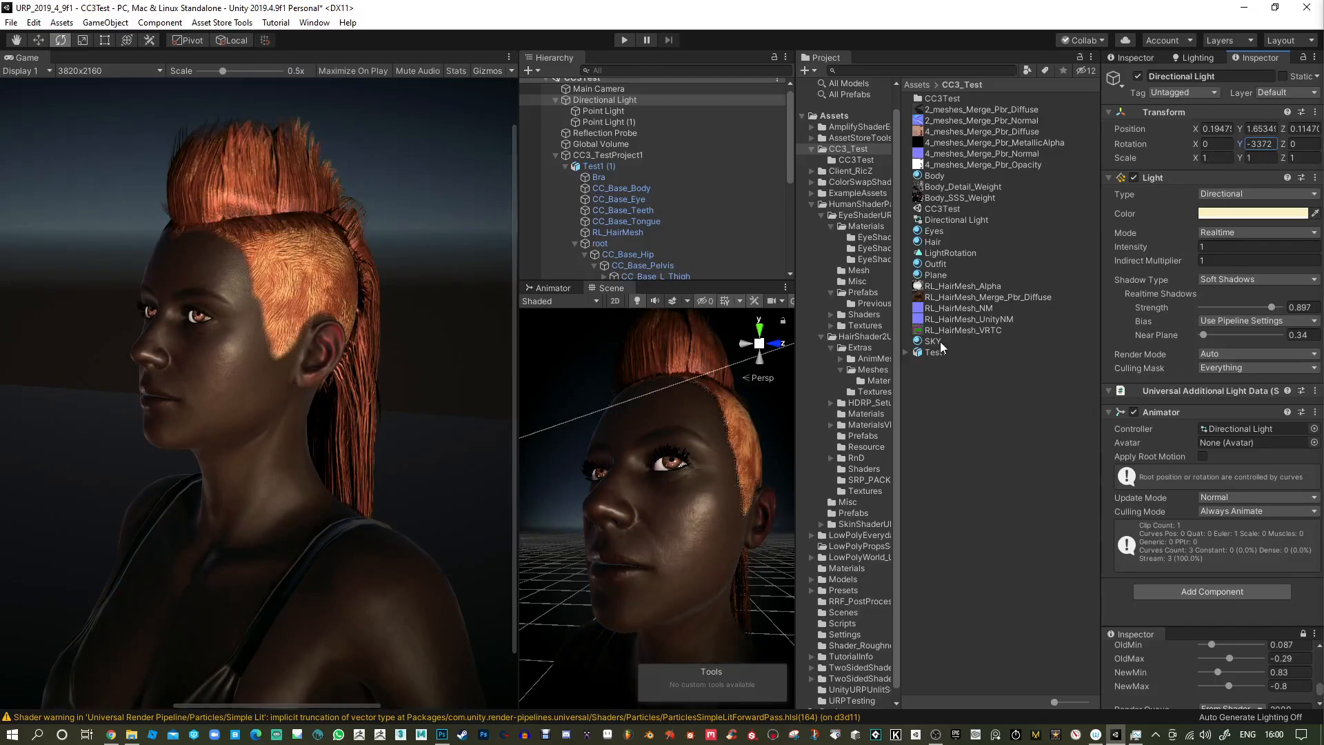
Set the Body material's Albedo_Tint back to a near-white colour.
left_click(934, 176)
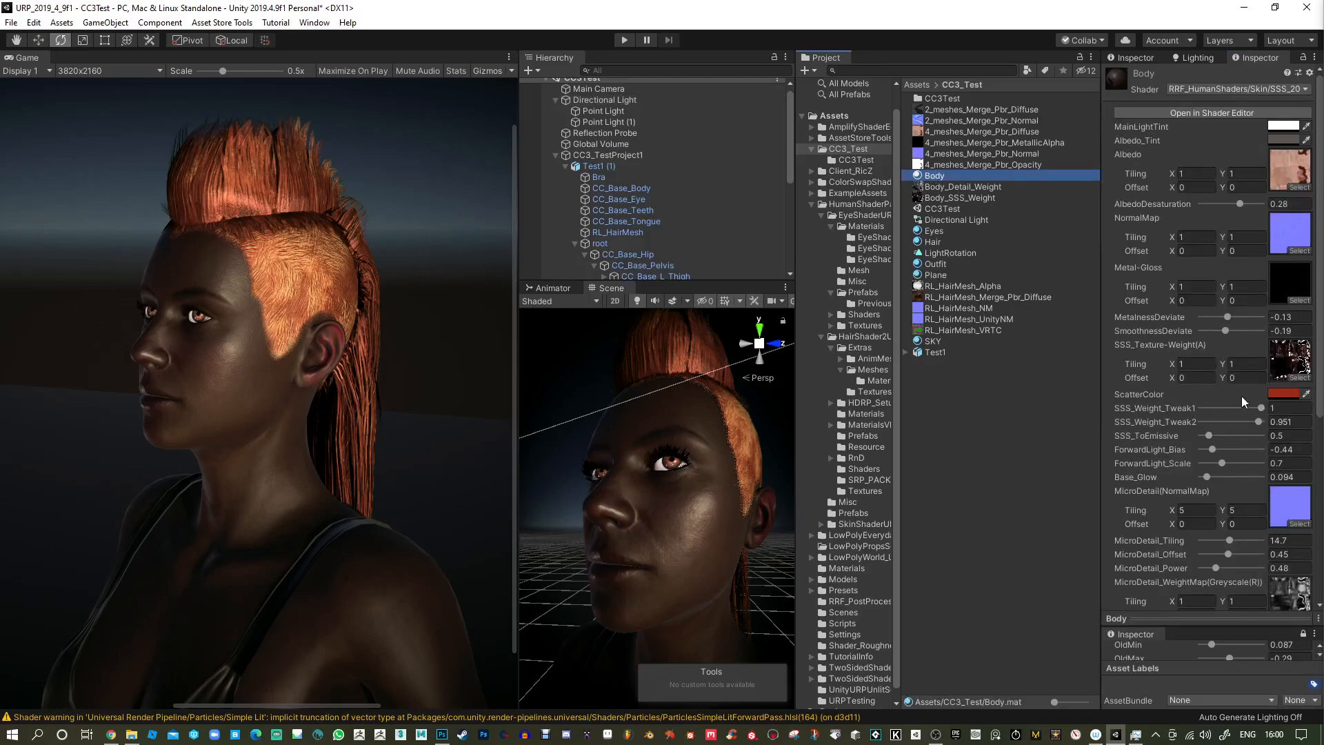
left_click(1276, 140)
left_click_drag(953, 412, 945, 403)
left_click(1048, 316)
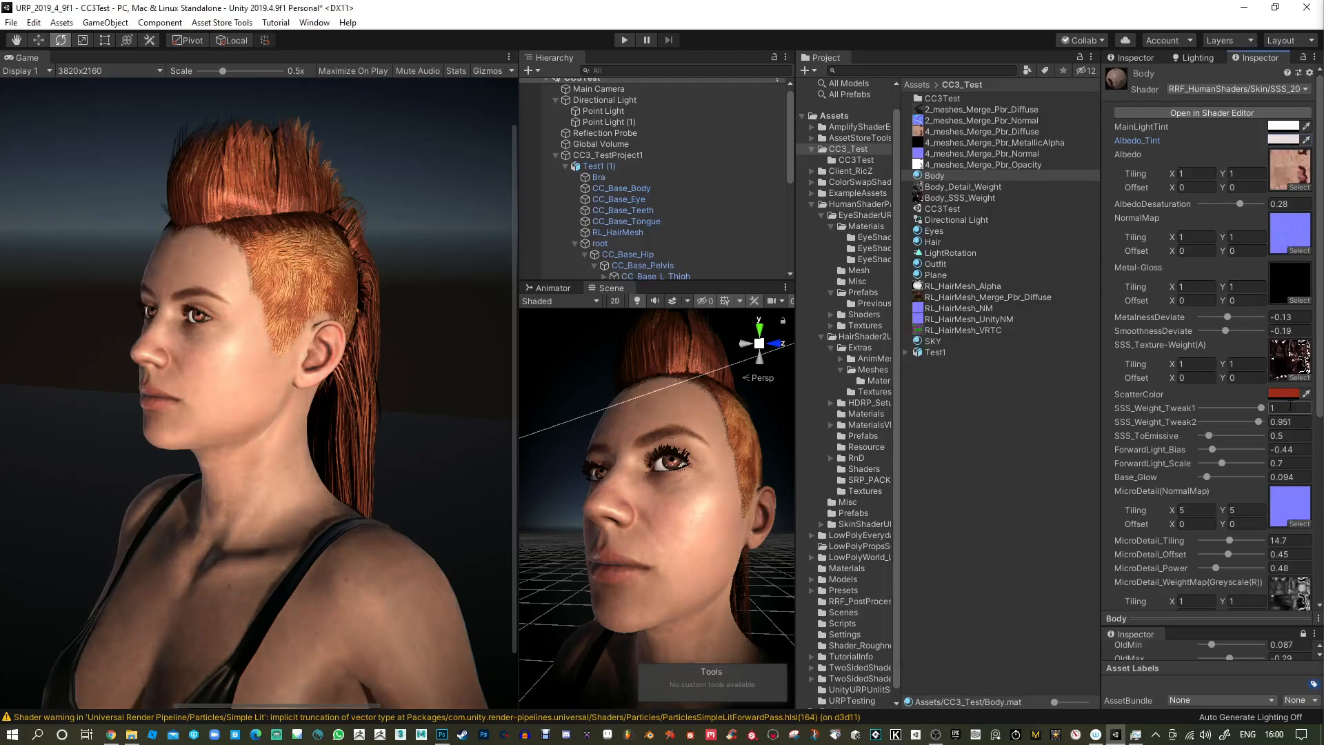
Brighten the Body material's ScatterColor to a stronger red and adjust its SSS_Weight_Tweak1.
left_click(1282, 393)
left_click_drag(1000, 424, 1004, 406)
left_click(1048, 315)
mouse_move(1260, 409)
left_mouse_down()
mouse_move(1232, 425)
mouse_move(1248, 417)
left_mouse_up()
left_click(1254, 407)
Examine the Body_SSS_Weight texture and its alpha channel in an enlarged preview, and restore the original layout.
left_click(1289, 356)
left_click(943, 197)
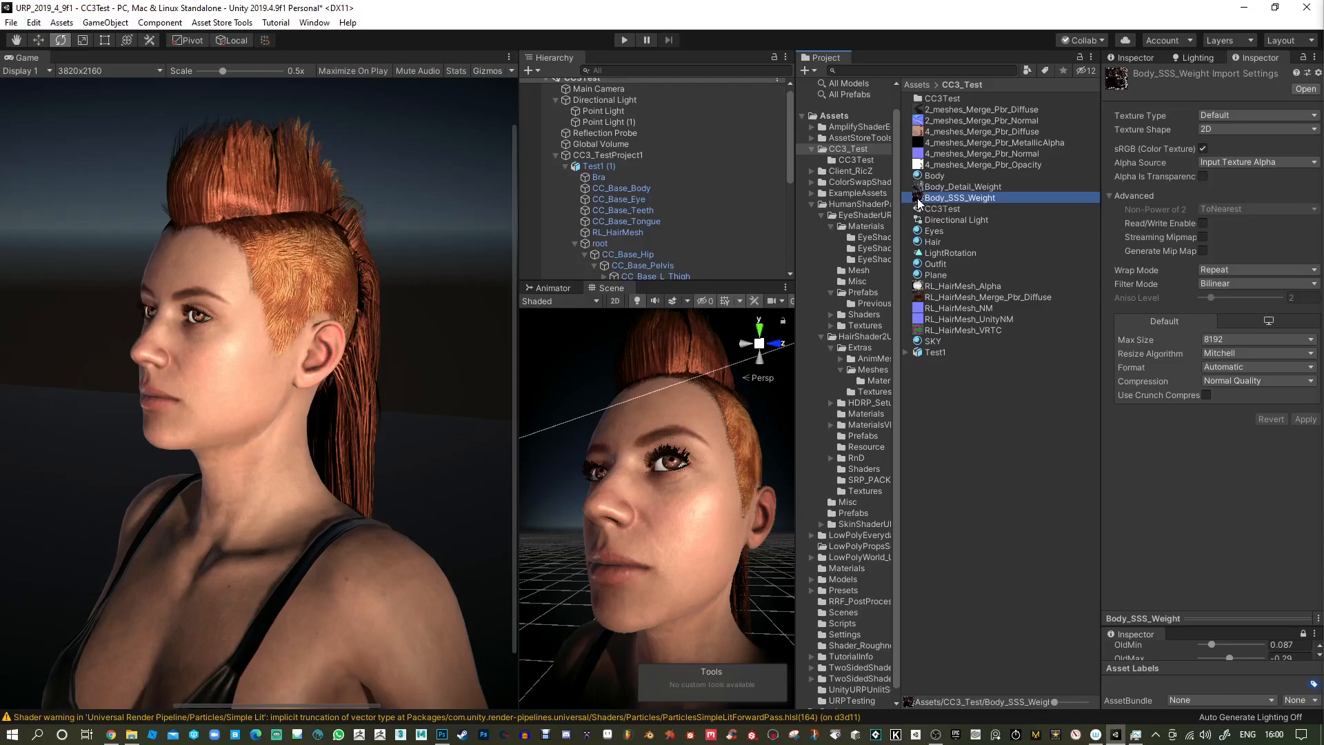
left_click_drag(1186, 611, 1165, 345)
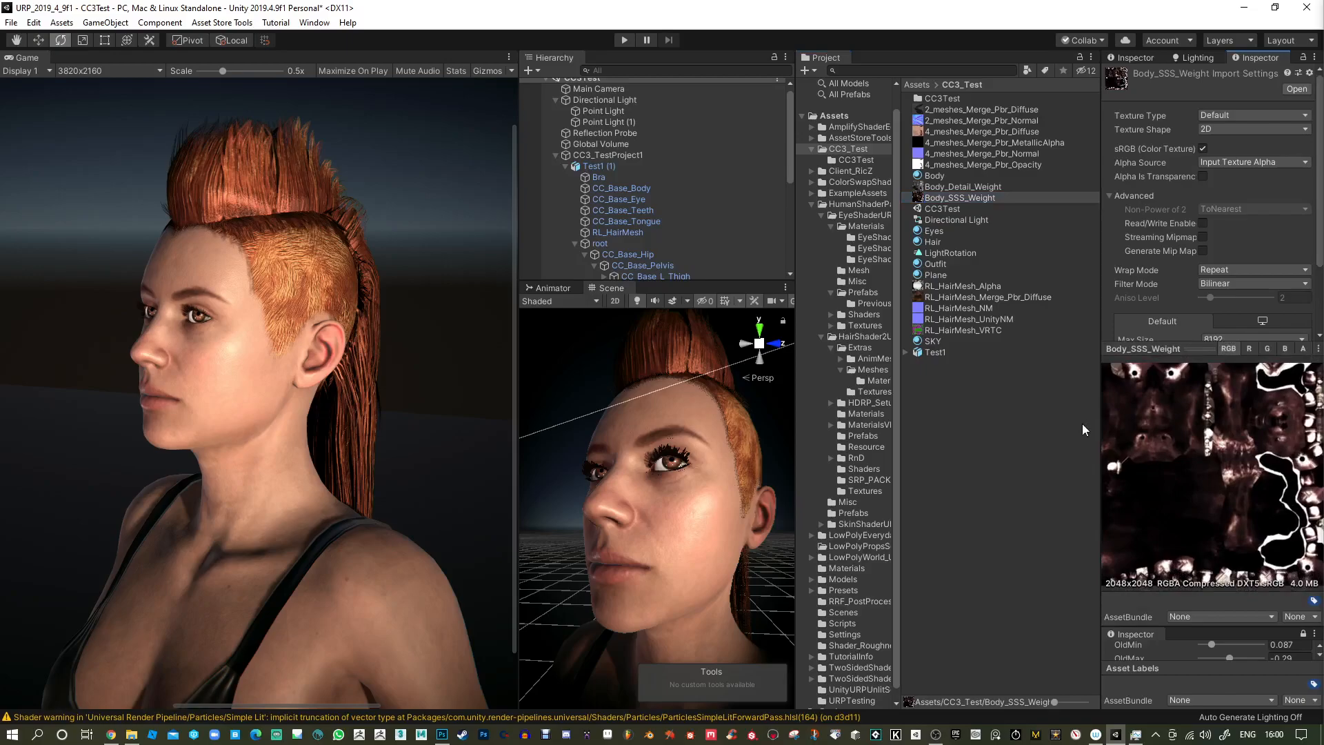
left_click_drag(1102, 429, 998, 434)
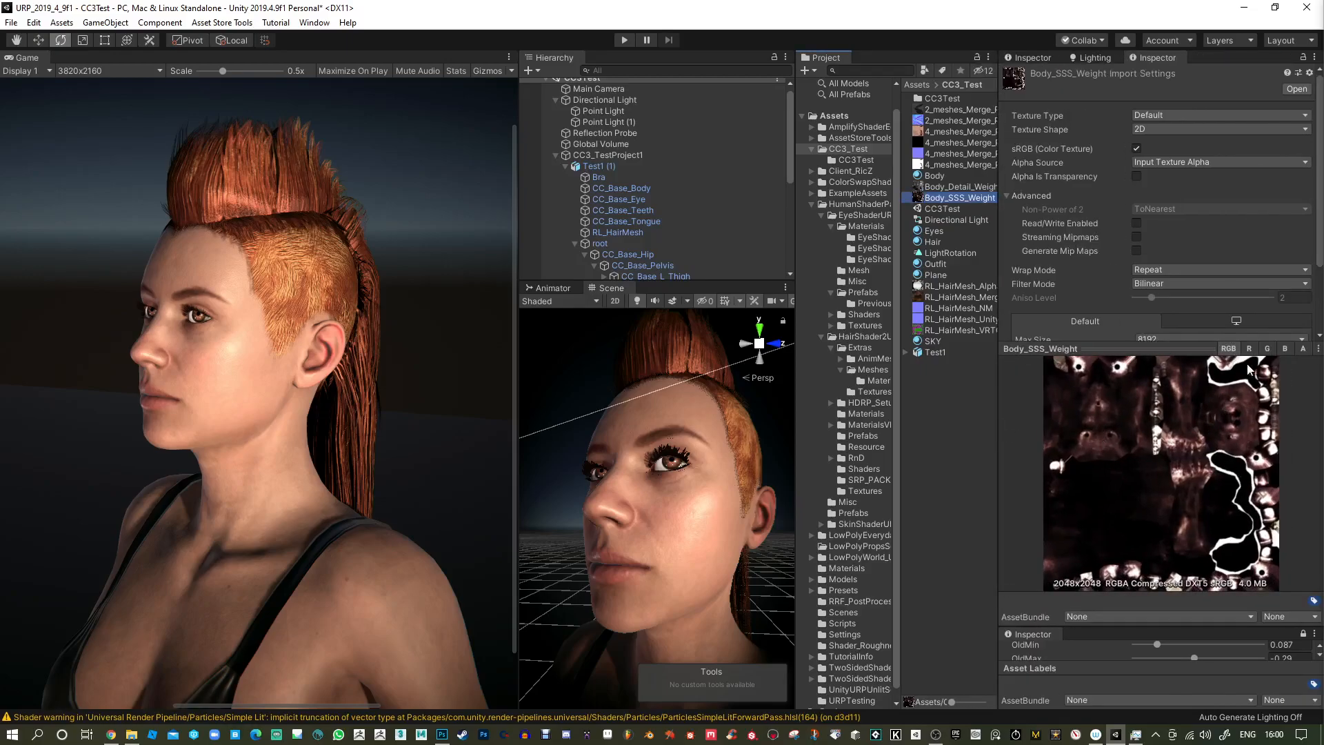
left_click(1303, 349)
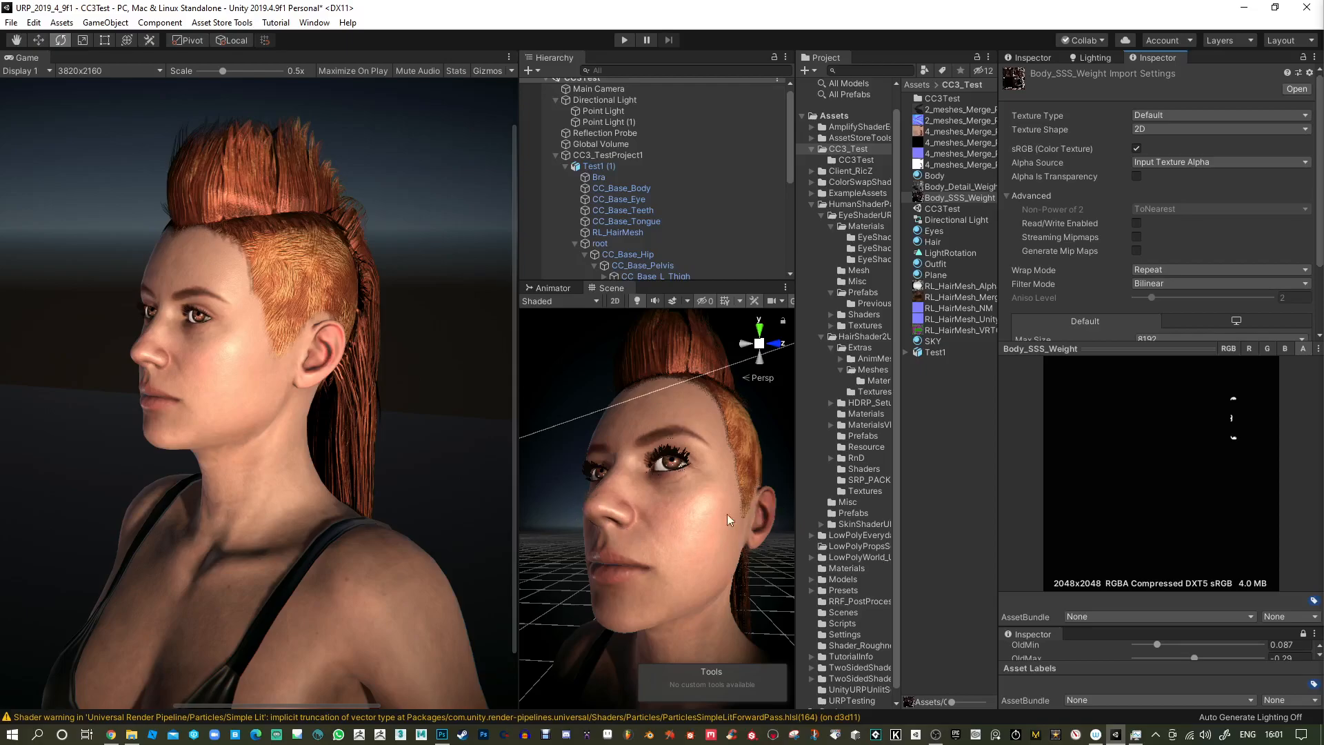
left_click_drag(1147, 350, 1148, 428)
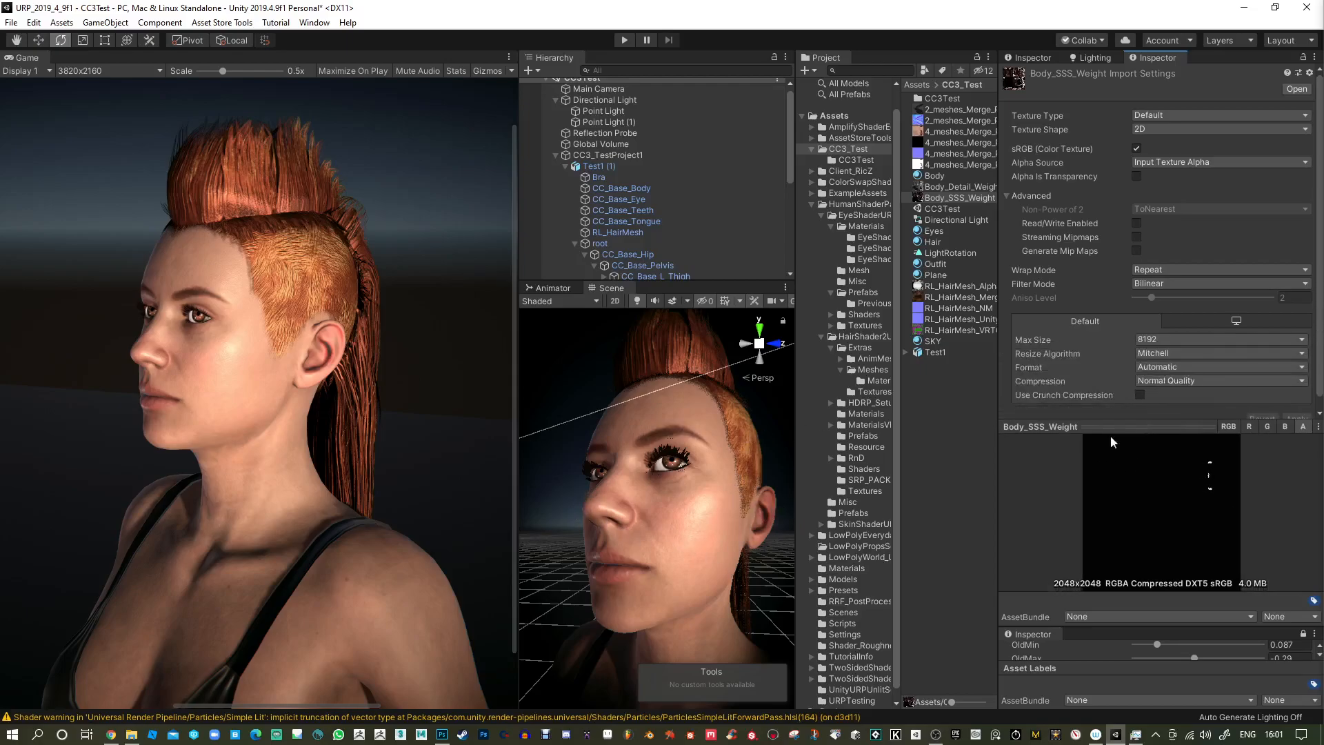
left_click_drag(999, 470, 1126, 475)
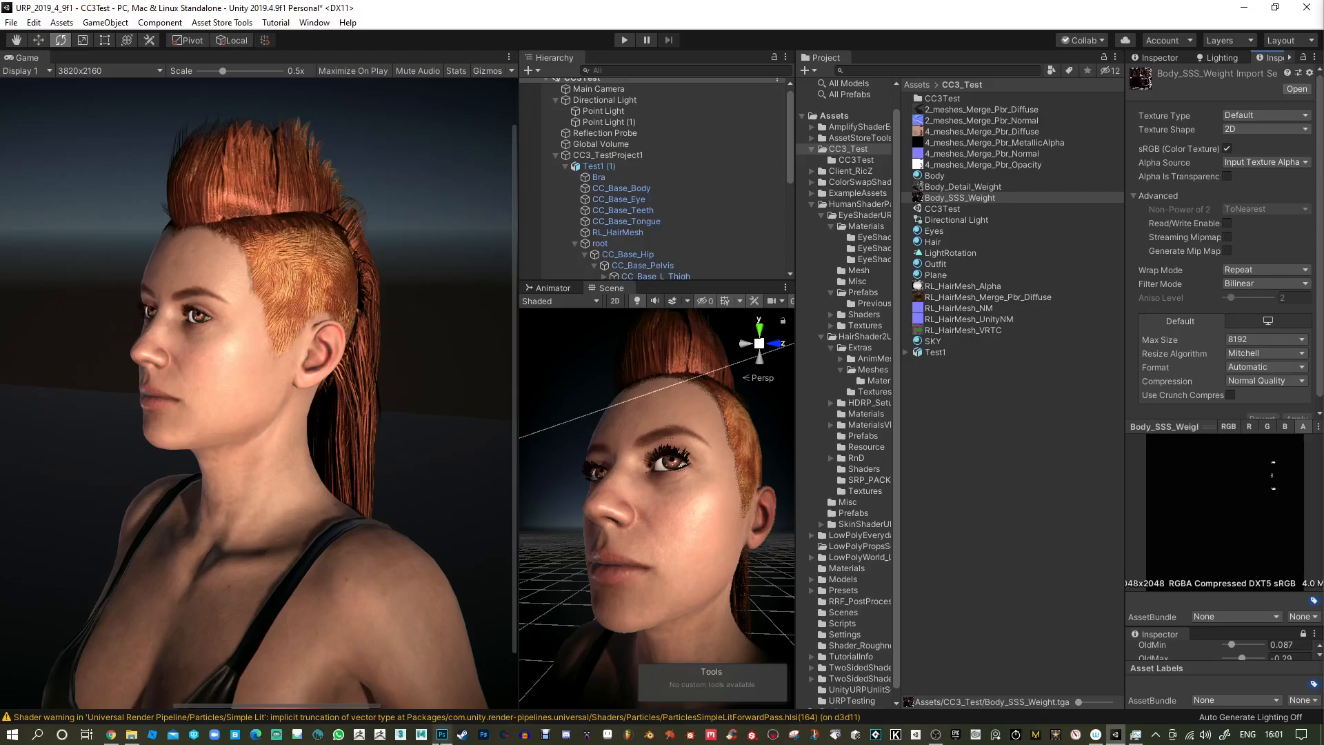
Switch to Photoshop and close the Untitled-1 and RL_HairMesh_VRTC.png documents, discarding the changes to Untitled-1.
left_click(442, 734)
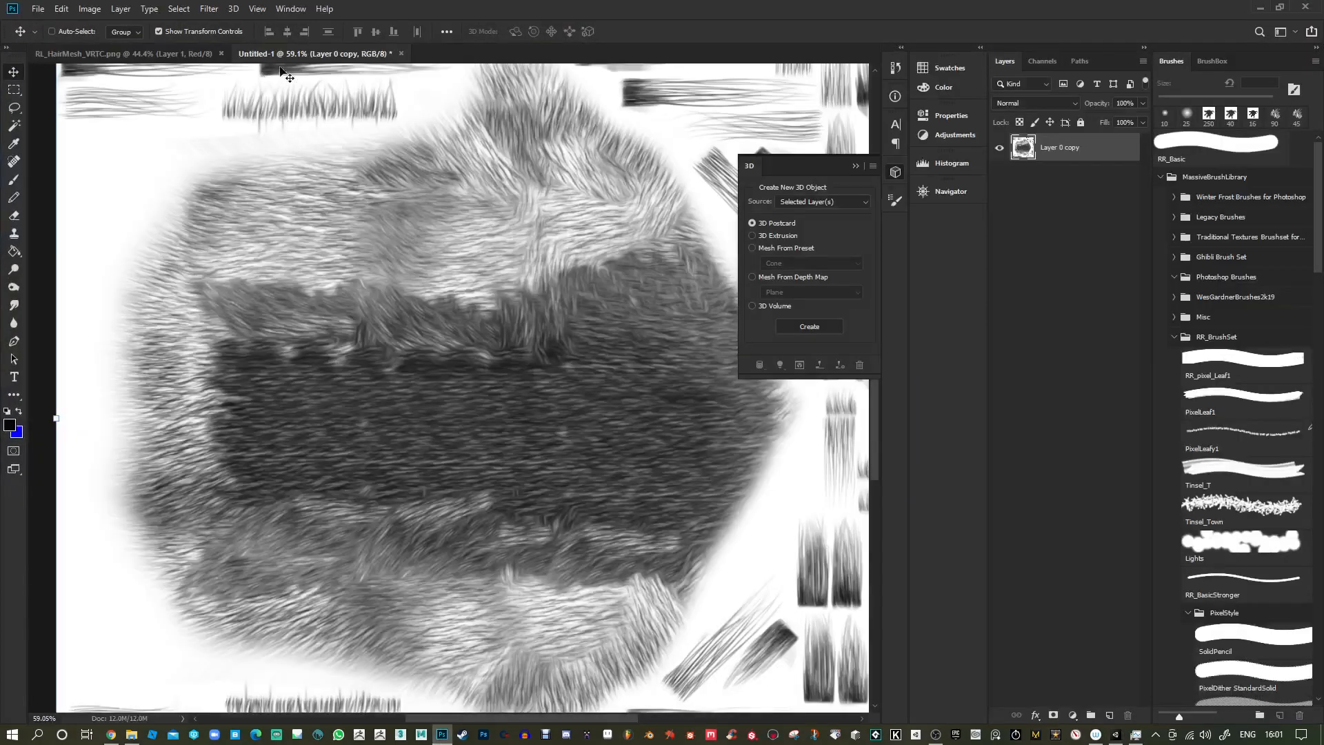
left_click(401, 53)
left_click(656, 278)
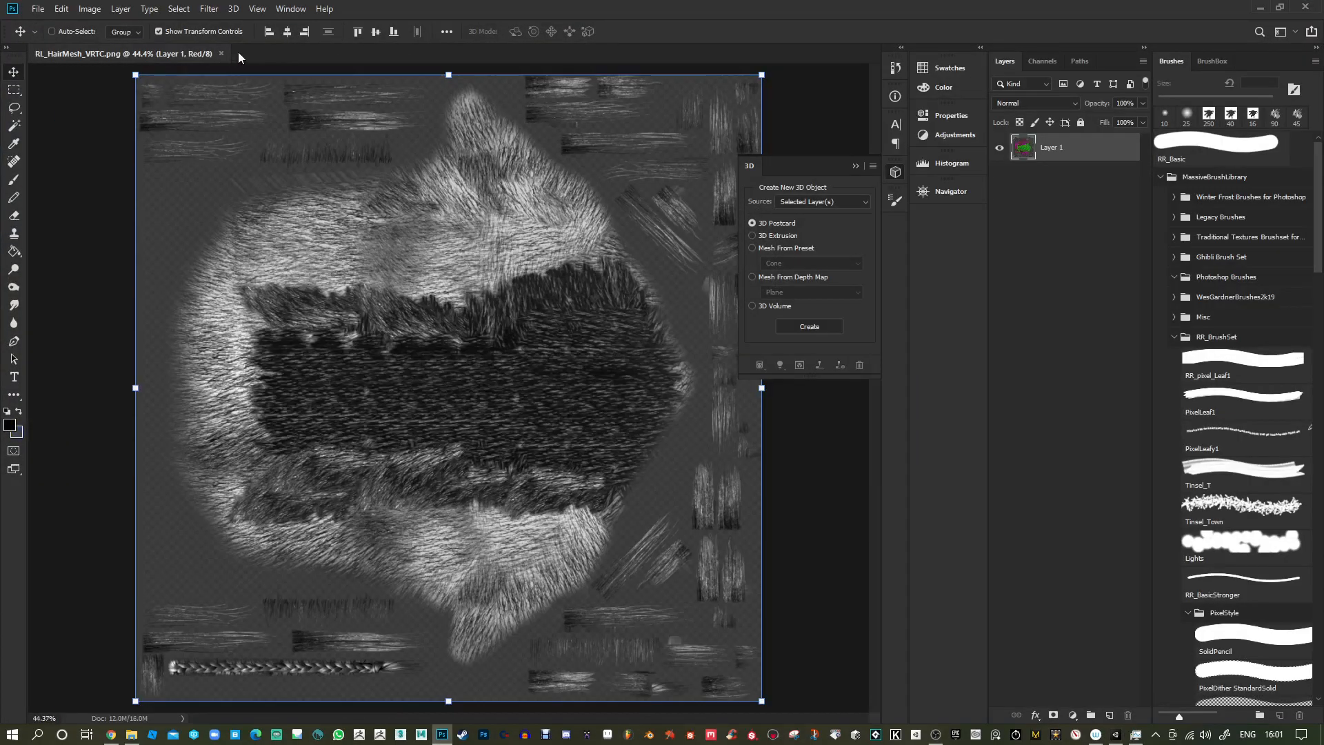
left_click(222, 53)
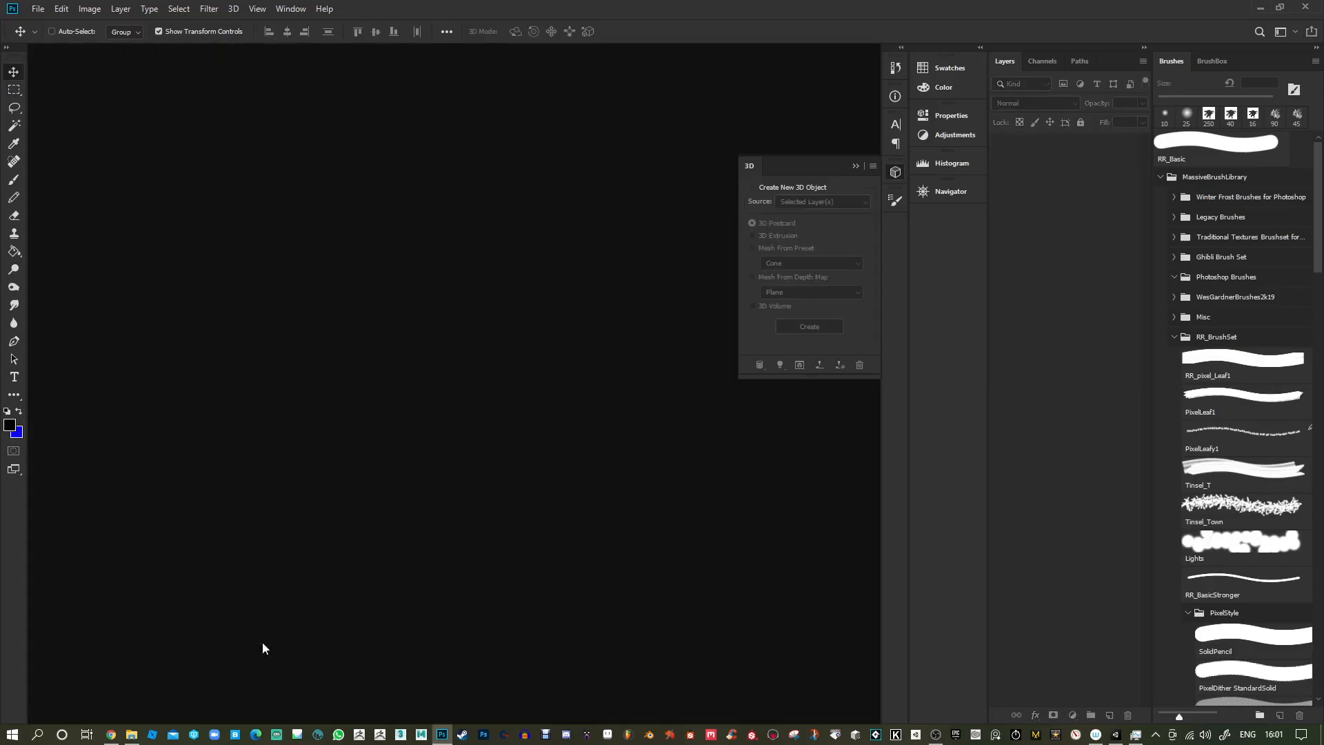
Open 4_meshes_Merge_Pbr_Diffuse.png from the file explorer in Photoshop and collapse the 3D panel covering the canvas.
left_click(129, 735)
left_click_drag(969, 257, 414, 344)
left_click(651, 274)
key("alt+Tab")
left_click_drag(751, 464, 394, 376)
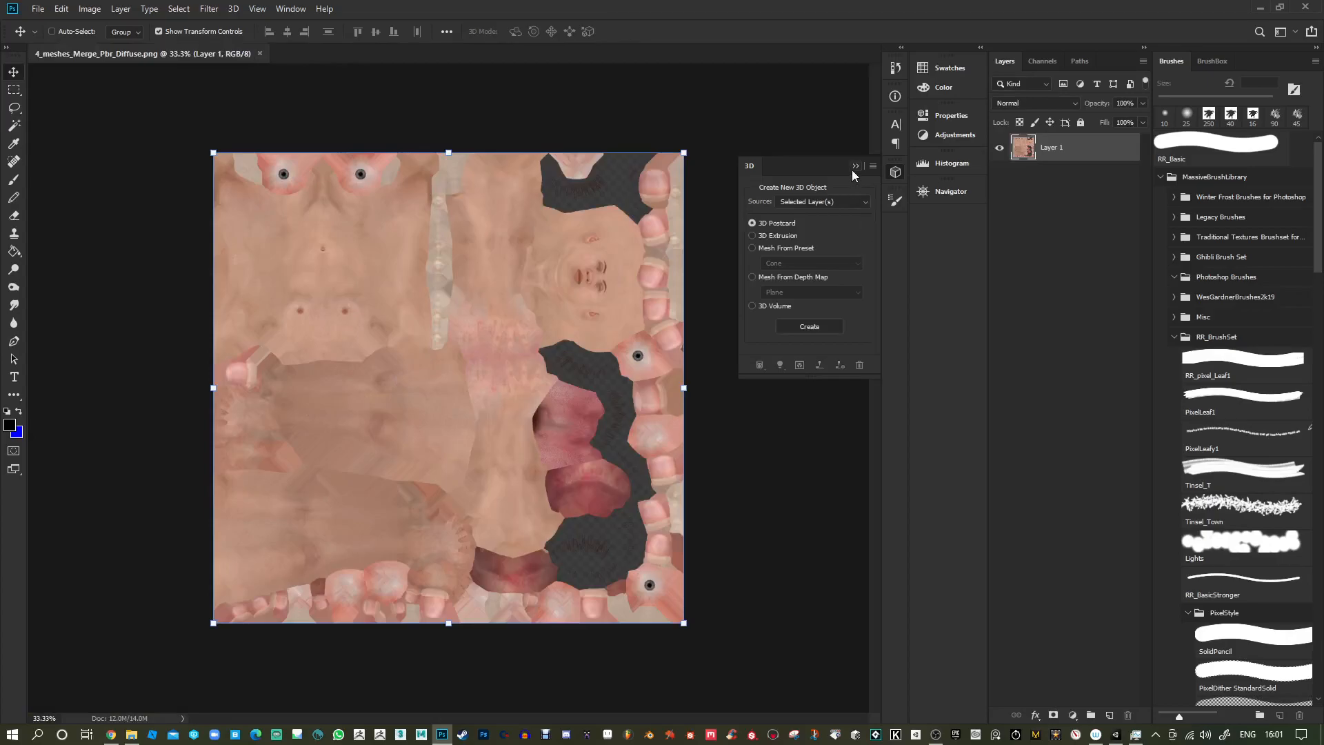
left_click(857, 168)
Duplicate Layer 1 and apply Levels to the copy with input values 101, 0.75 and 230.
left_click_drag(1065, 144, 1109, 715)
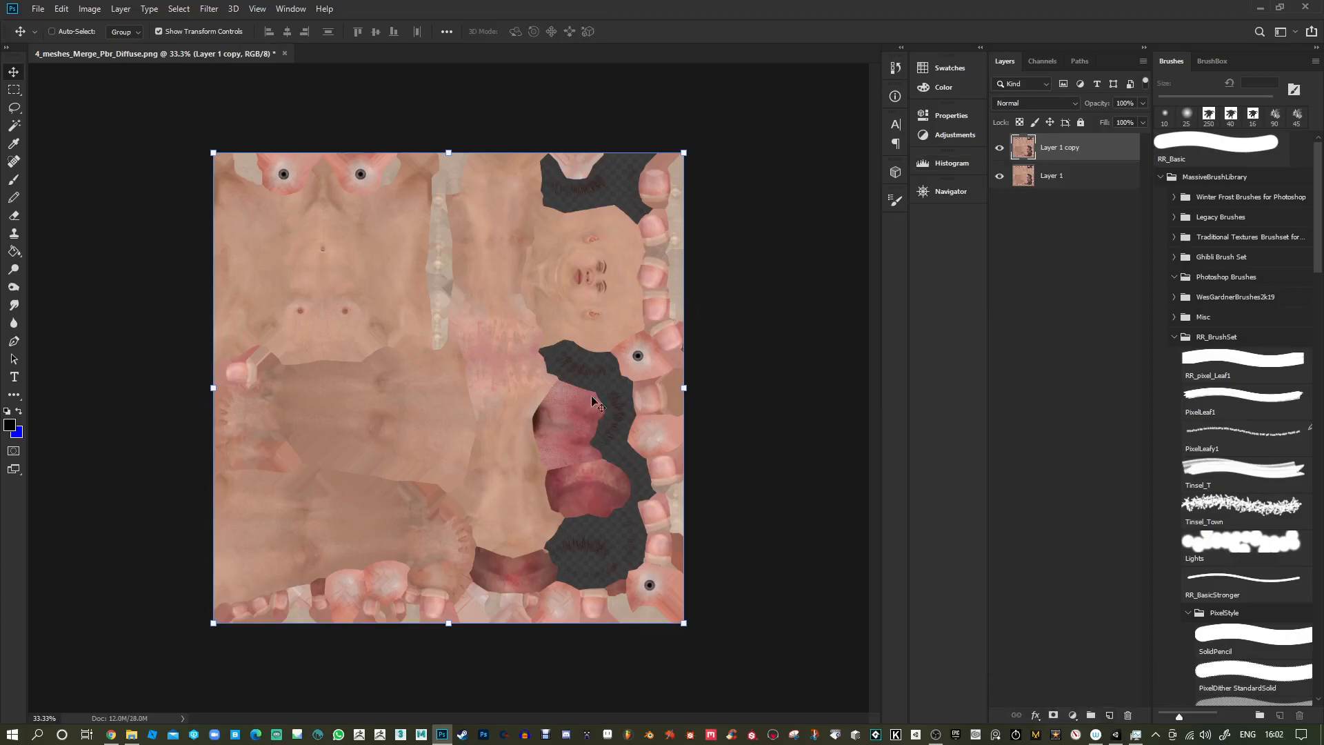
scroll(594, 370, "up", 3, "alt")
key("ctrl+l")
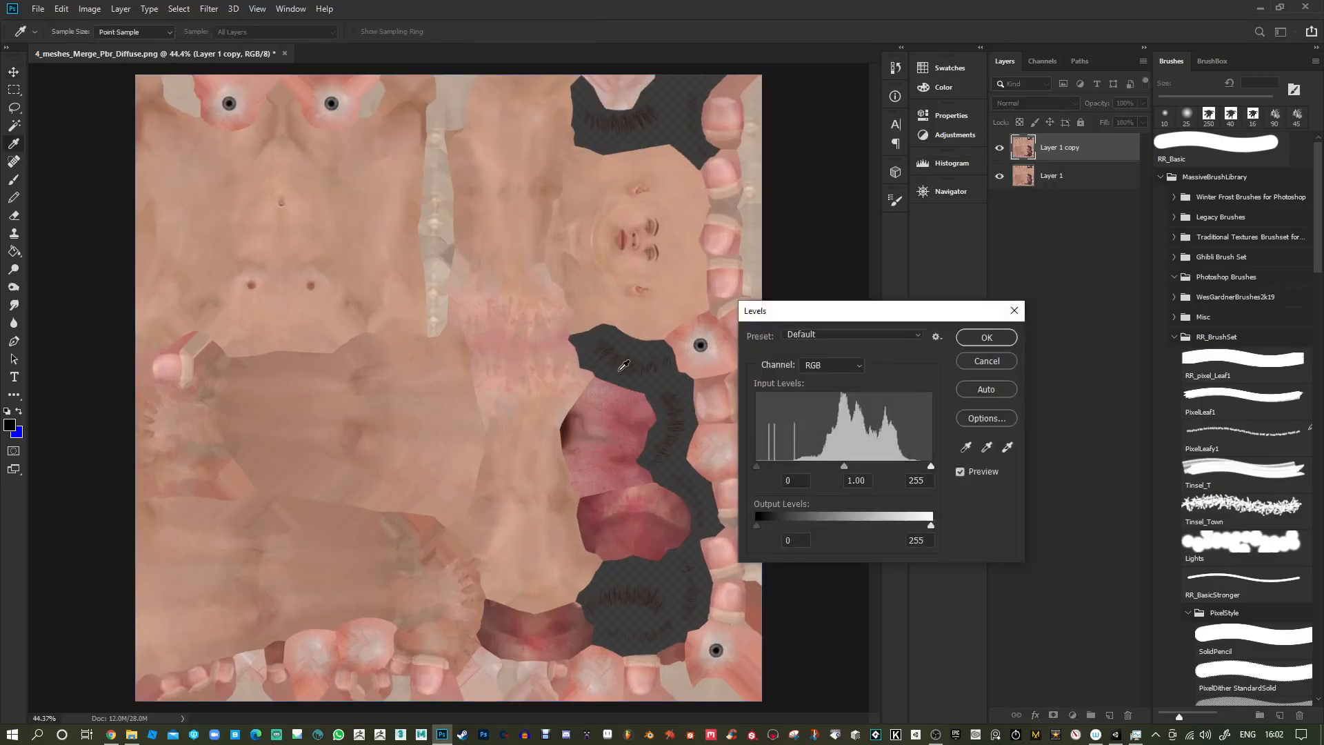
left_click_drag(753, 467, 826, 466)
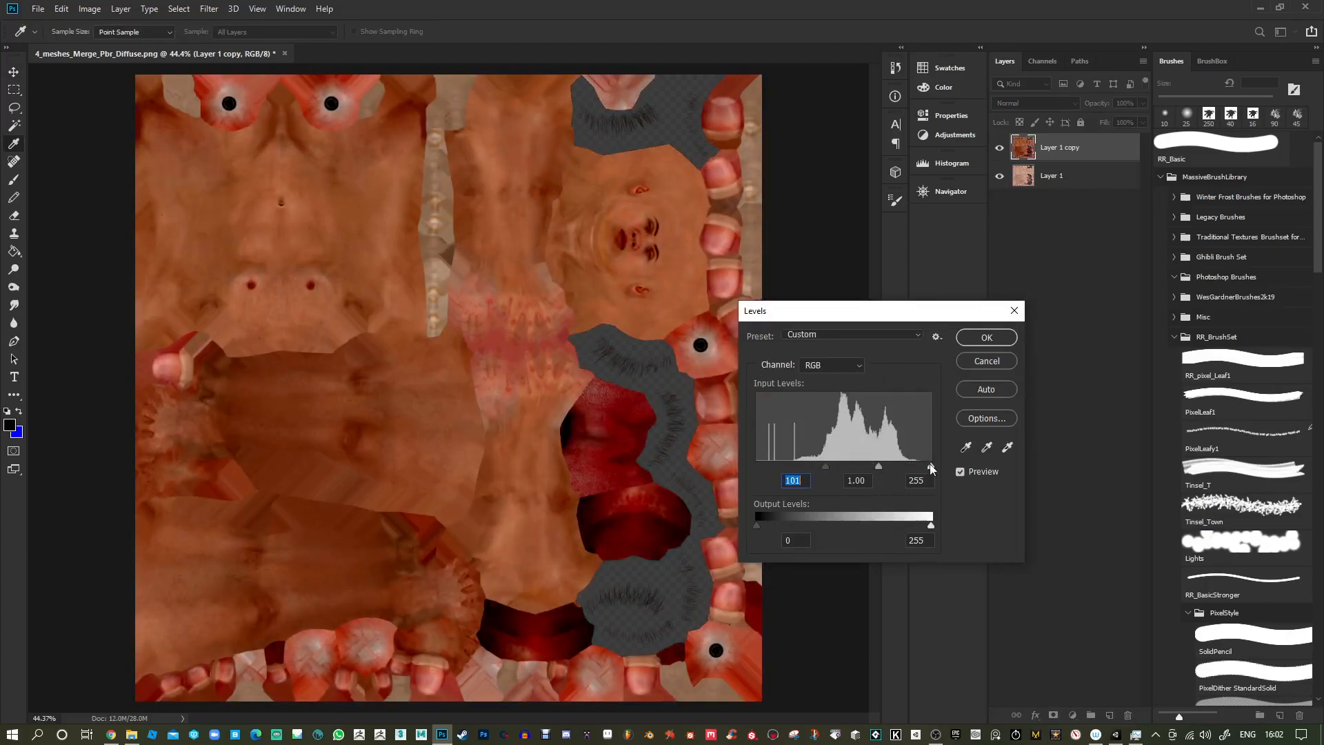
left_click_drag(920, 465, 879, 465)
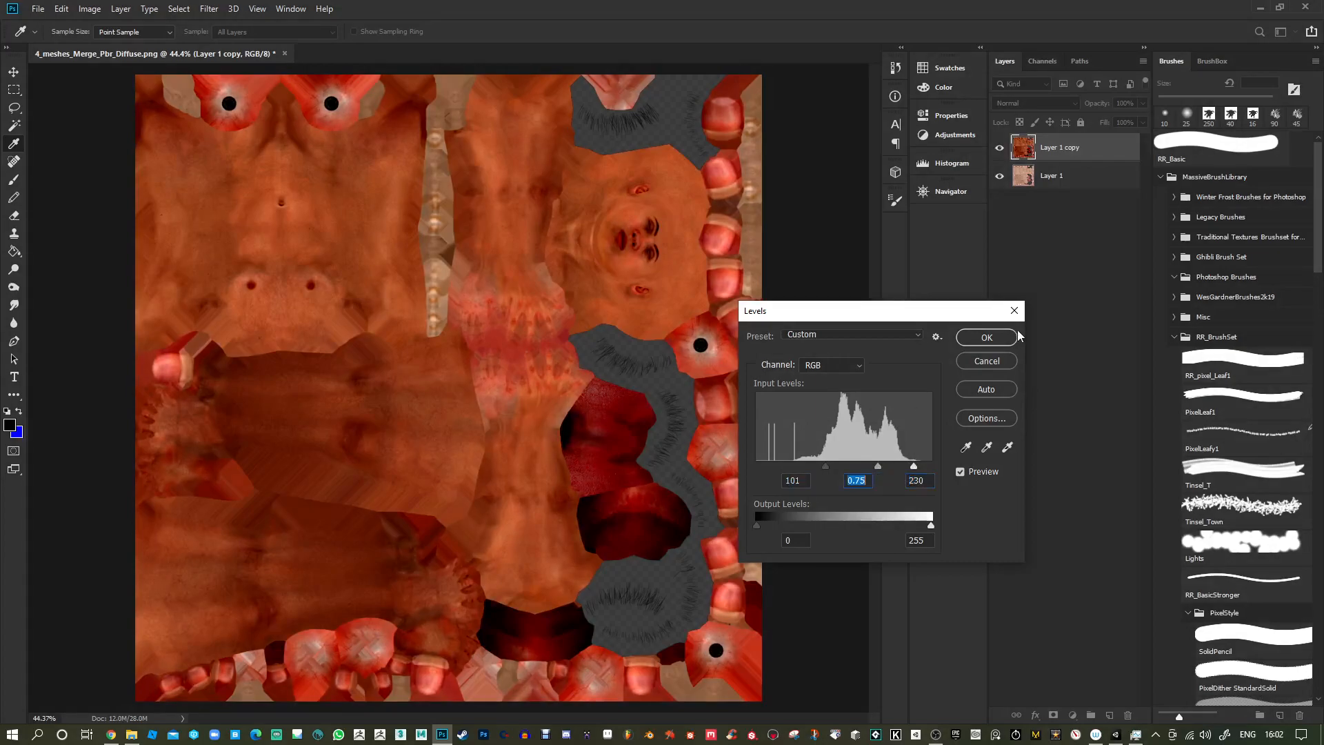
left_click(1000, 338)
key("v")
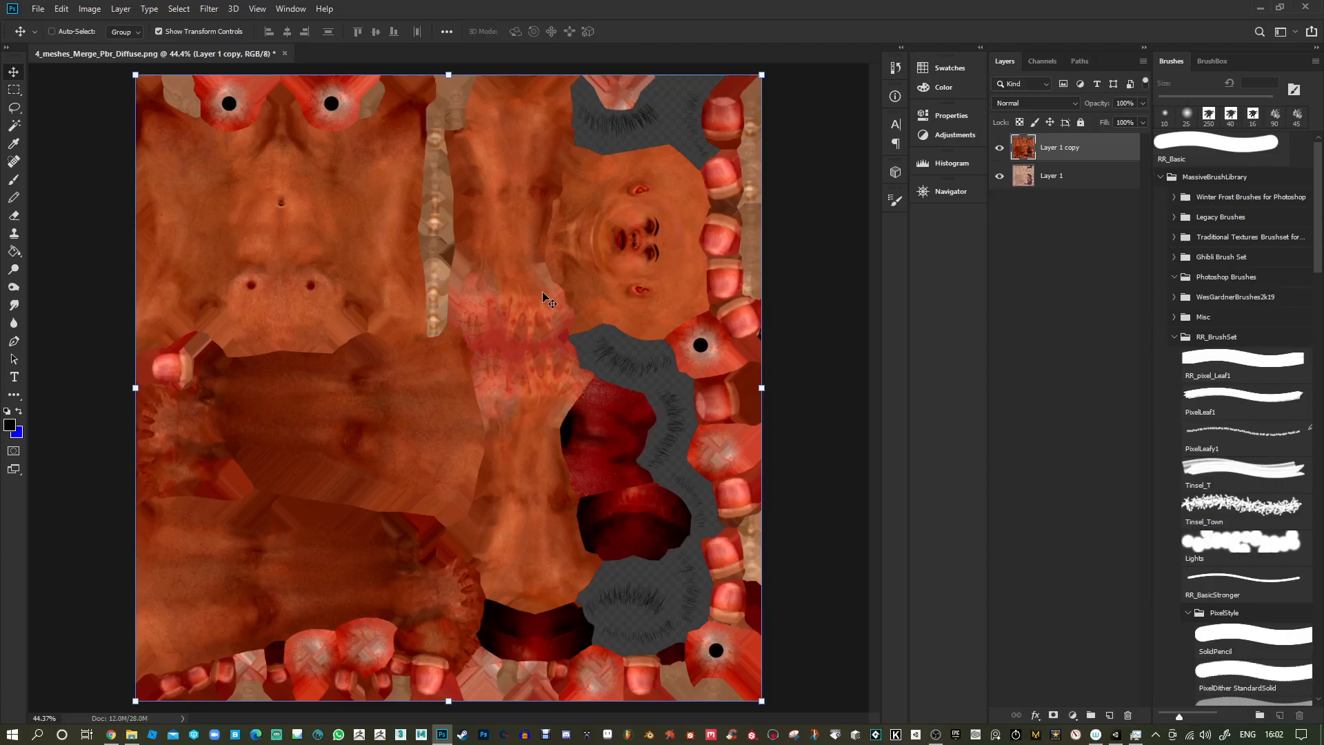
Lower the saturation of Layer 1 copy to -71 with a Hue/Saturation adjustment.
key("ctrl+u")
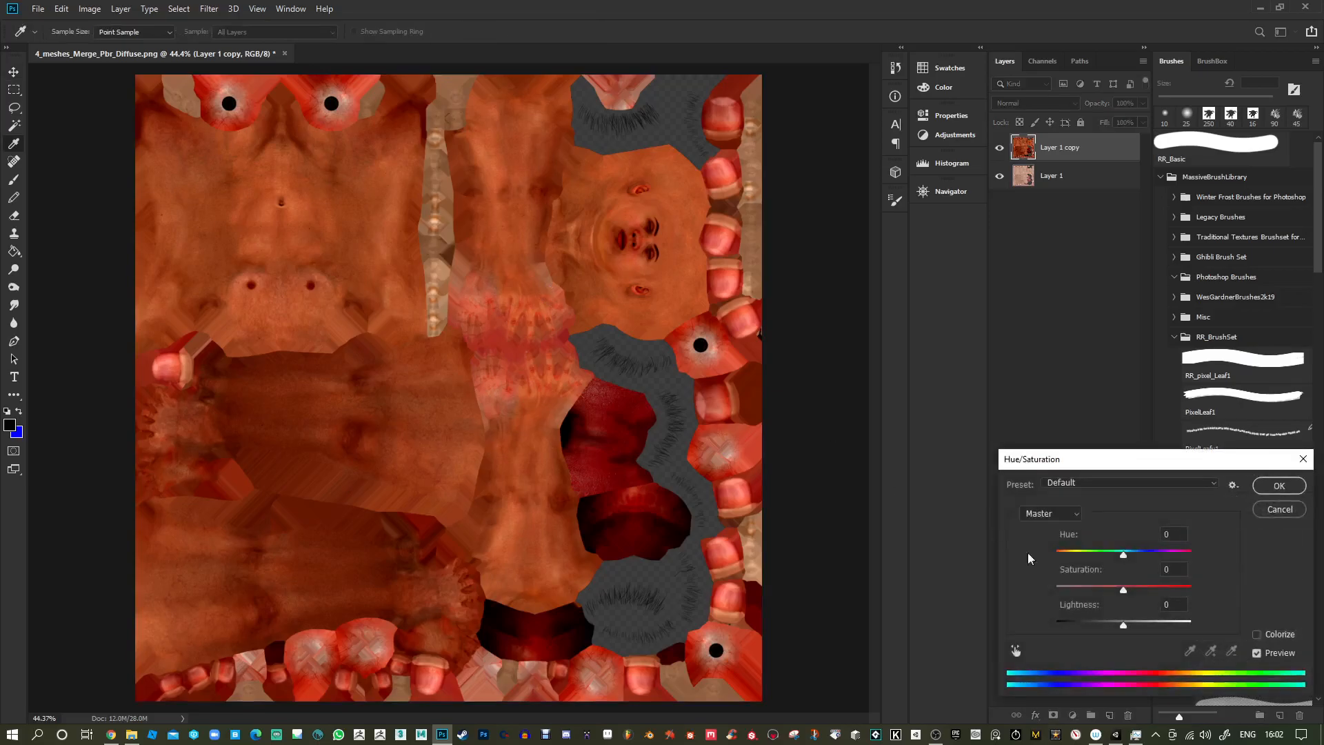
left_click_drag(1124, 590, 1076, 590)
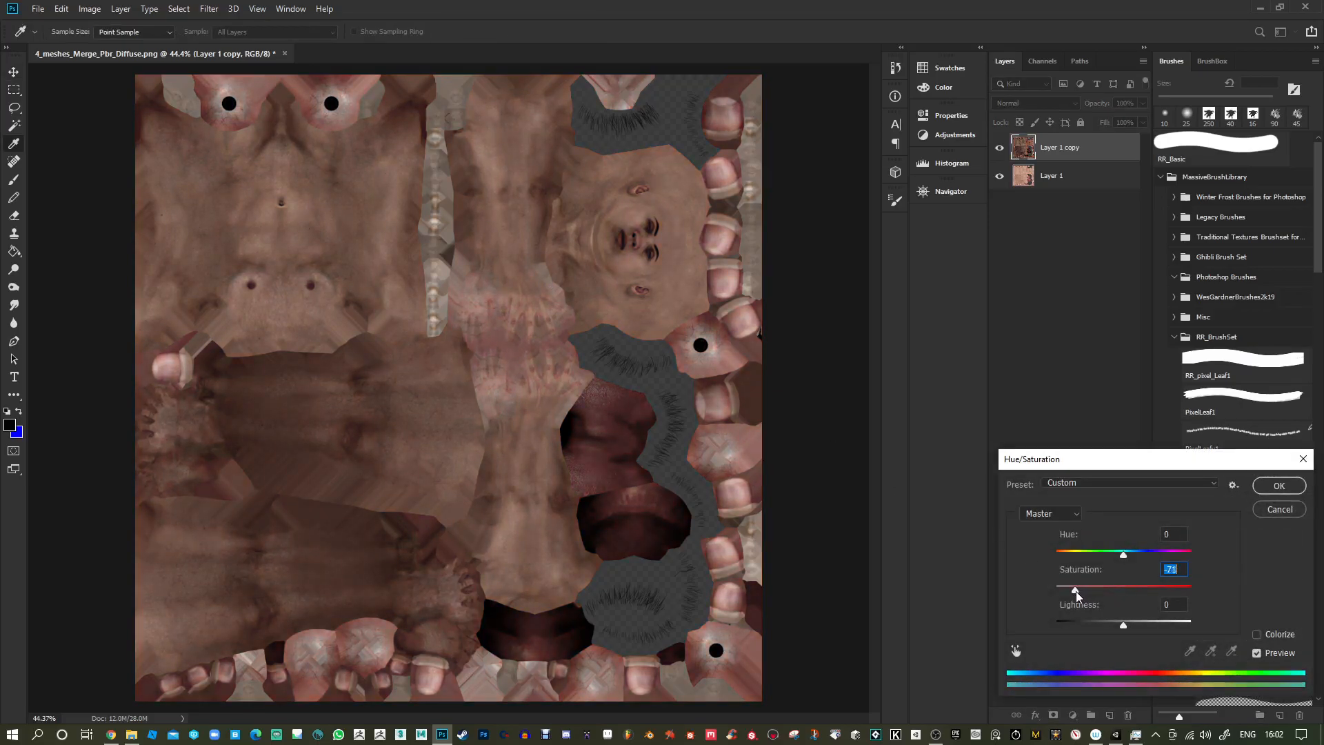
left_click(1278, 487)
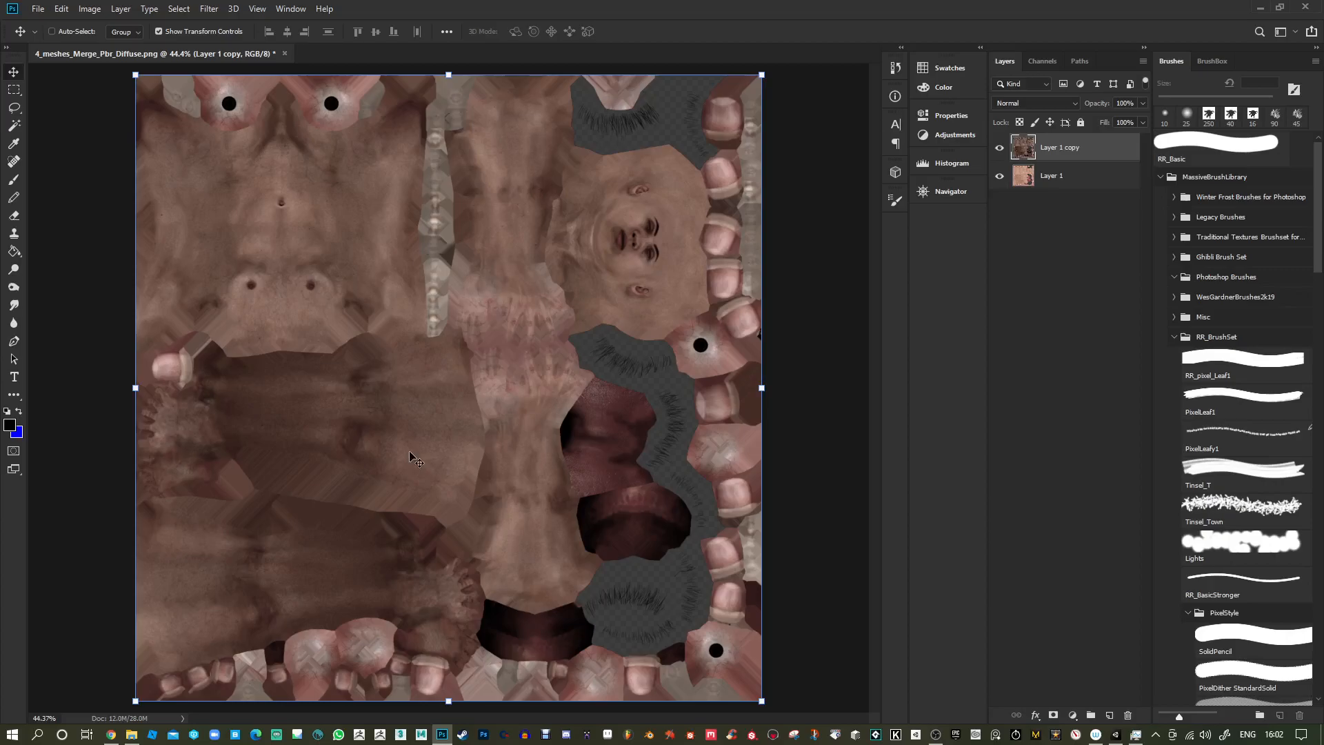
Add a new layer above Layer 1 copy and ready the Brush with white as the foreground colour.
left_click(1109, 715)
scroll(610, 236, "up", 4, "ctrl")
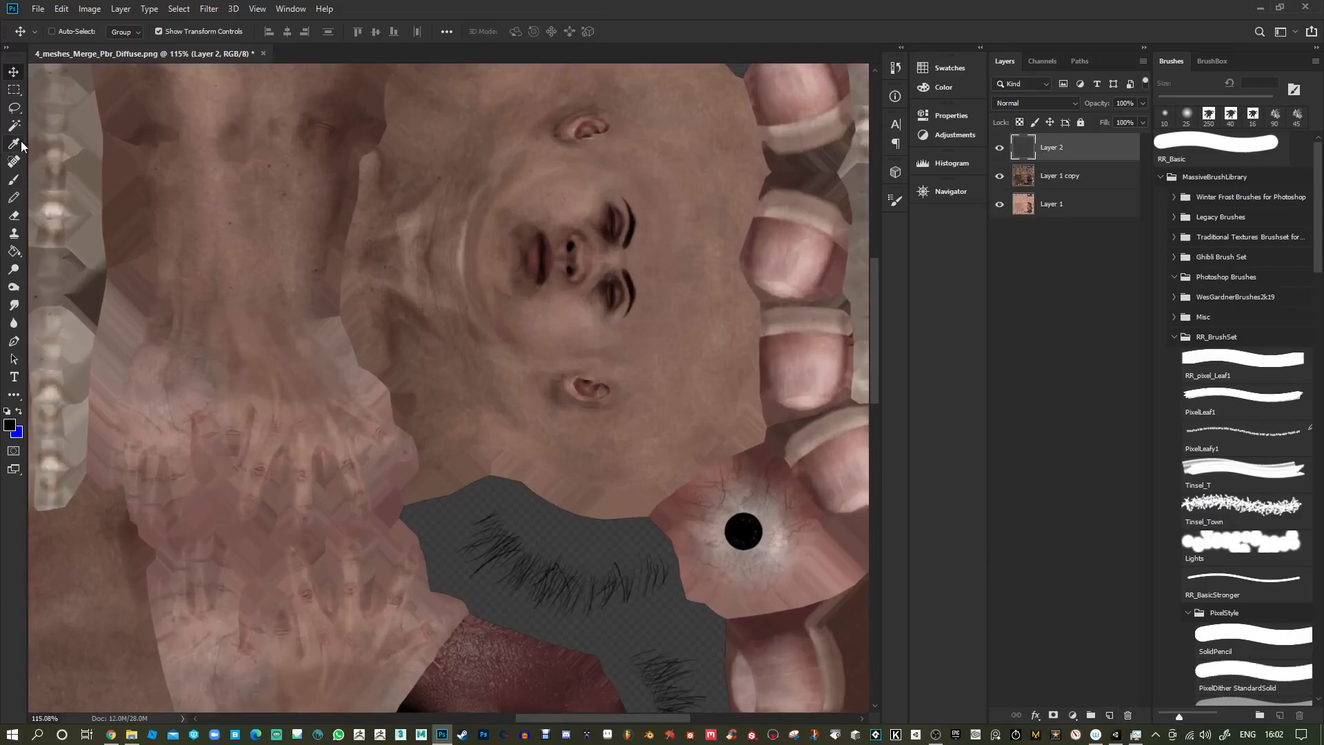
key("i")
left_click(10, 425)
left_click(642, 232)
left_click(944, 203)
key("b")
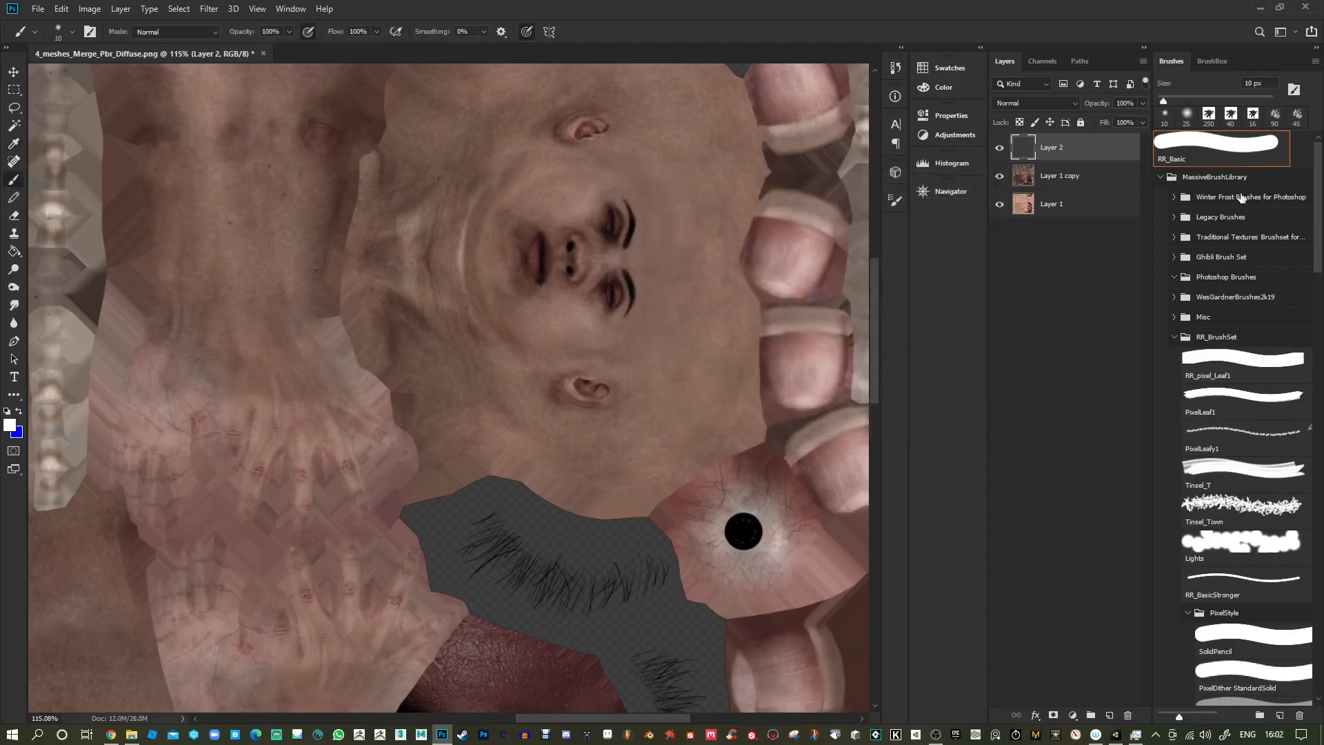
Paint soft white patches at 50% opacity over both ears on Layer 2, using a smaller brush for the inner ear strokes.
key("bracketright")
key("bracketright")
key("bracketright")
key("bracketright")
key("bracketright")
key("bracketright")
key("bracketright")
key("bracketright")
left_click_drag(603, 124, 580, 126)
key("bracketleft")
key("bracketleft")
key("bracketleft")
key("bracketleft")
key("bracketleft")
key("bracketleft")
key("bracketright")
mouse_move(573, 388)
left_mouse_down()
mouse_move(606, 387)
mouse_move(578, 385)
left_mouse_up()
Paint the nose white with a small brush, then dab the chin and both outer eye corners with a 45 px brush.
key("bracketleft")
key("bracketleft")
key("bracketleft")
left_click_drag(568, 276, 579, 247)
key("bracketright")
key("bracketright")
key("bracketright")
key("bracketright")
key("bracketright")
key("bracketright")
left_click(498, 257)
left_click(620, 198)
left_click(624, 313)
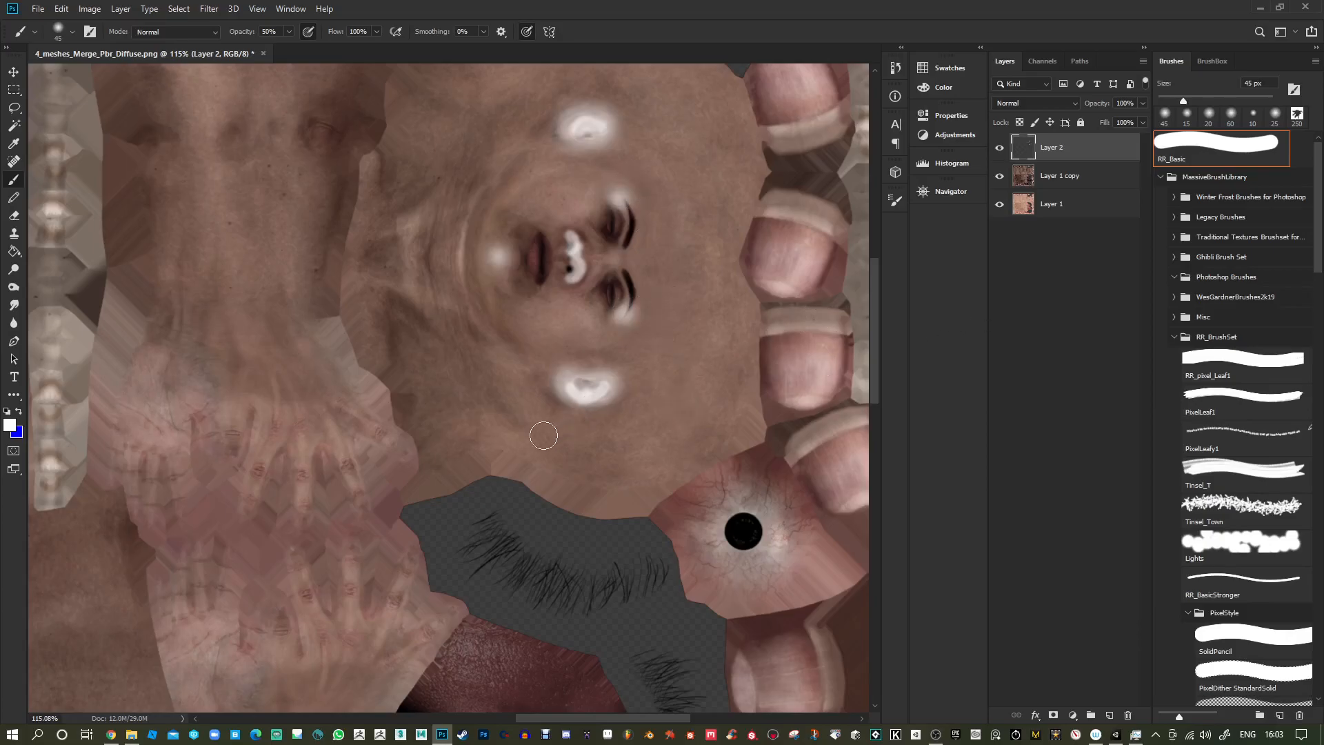
Paint broad soft white strokes over the fingers and hands on Layer 2 with an 80 px brush.
key("bracketright")
key("bracketright")
key("bracketright")
key("bracketright")
mouse_move(134, 455)
left_mouse_down()
mouse_move(184, 480)
mouse_move(386, 483)
left_mouse_up()
mouse_move(403, 576)
left_mouse_down()
mouse_move(428, 614)
mouse_move(345, 573)
mouse_move(269, 620)
mouse_move(179, 556)
mouse_move(207, 624)
left_mouse_up()
mouse_move(166, 488)
left_mouse_down()
mouse_move(349, 508)
mouse_move(355, 552)
mouse_move(180, 552)
mouse_move(374, 549)
mouse_move(382, 574)
left_mouse_up()
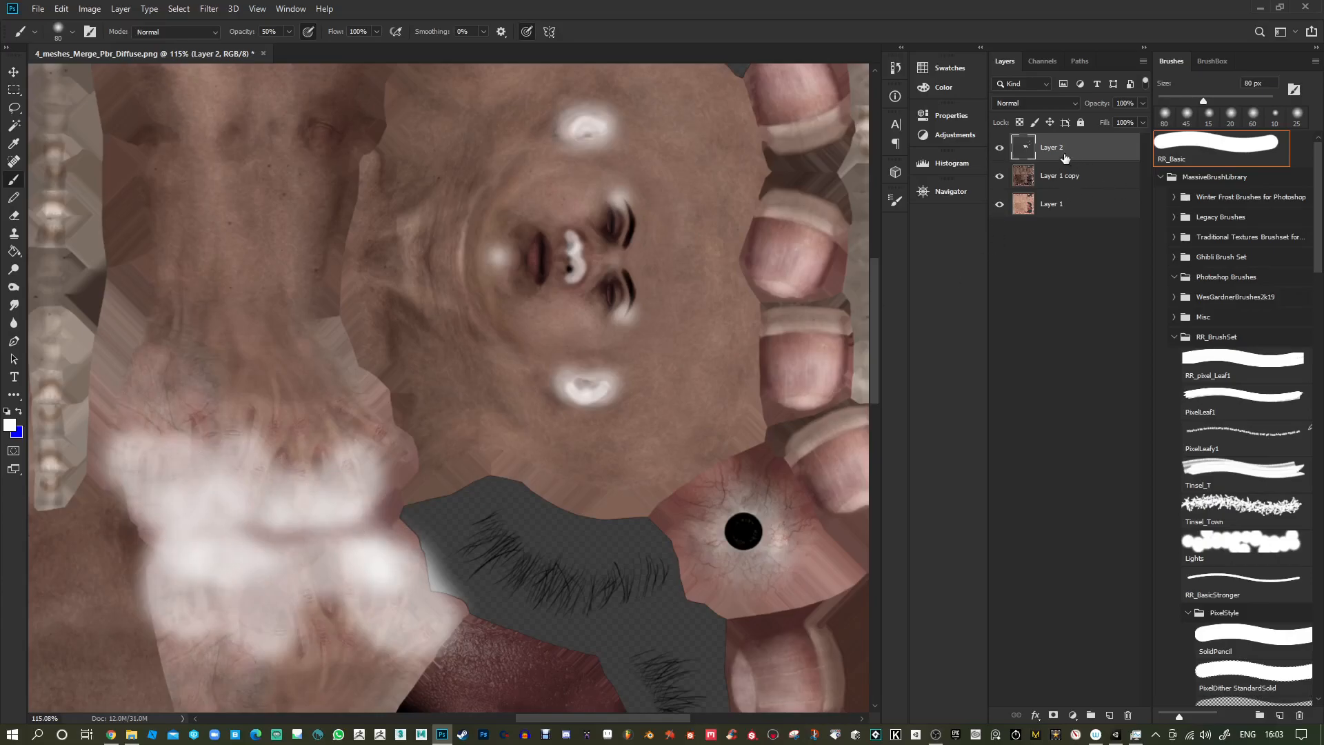
Add a new layer between Layer 1 copy and Layer 2 and fill it with black.
left_click(1063, 178)
left_click(1110, 716)
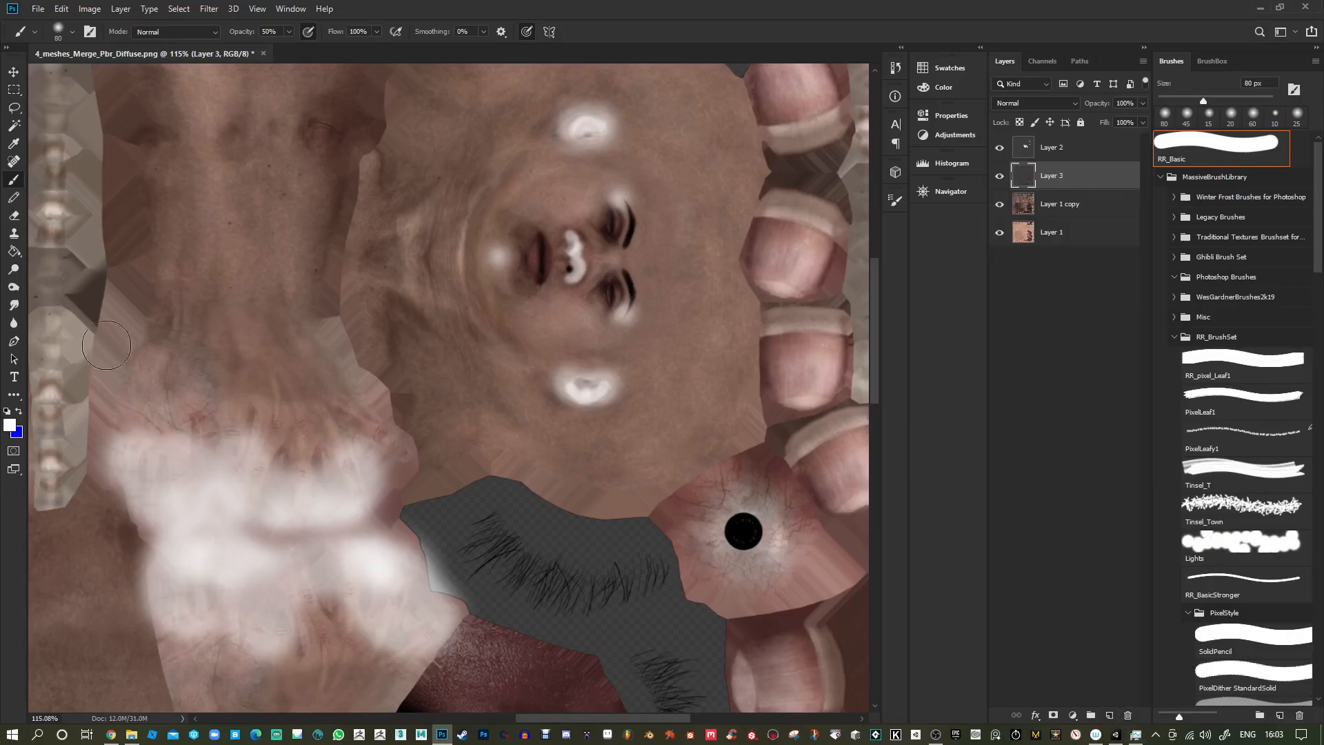
left_click(14, 251)
left_click(10, 425)
left_click(638, 396)
left_click(939, 201)
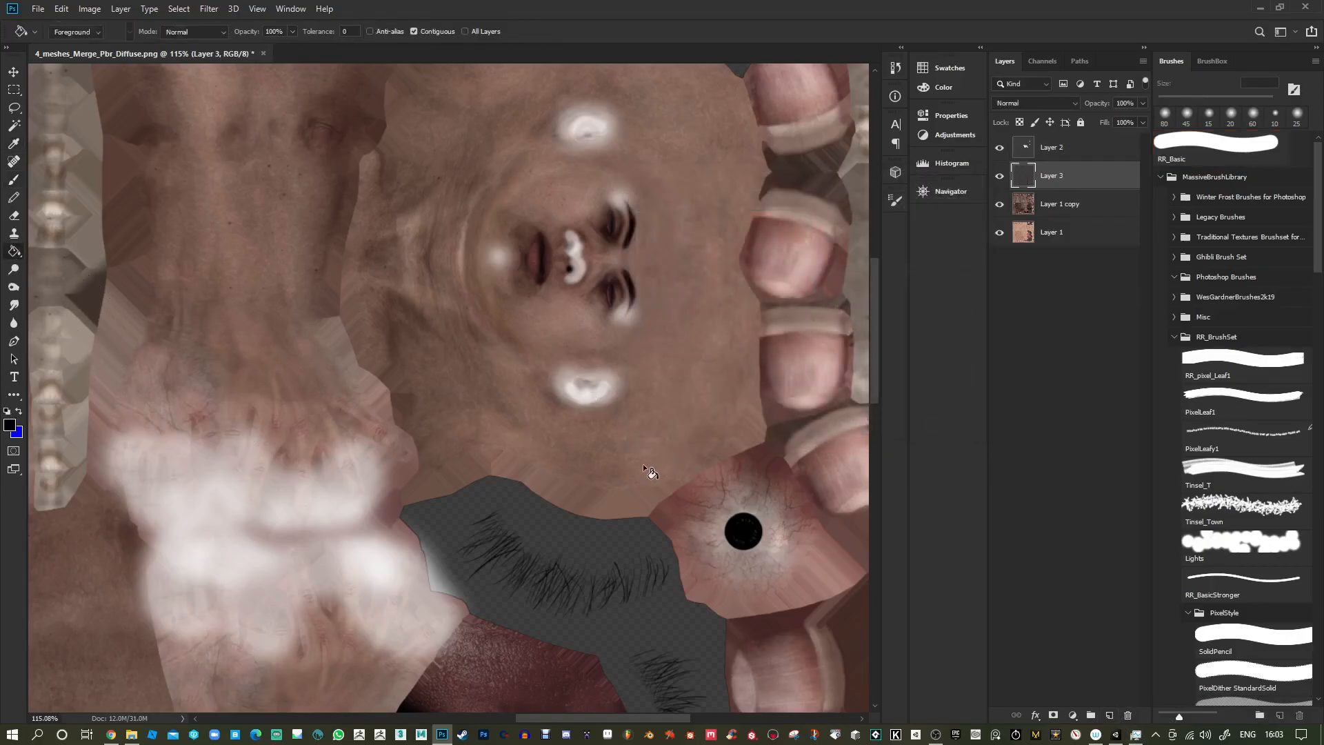
left_click(643, 465)
Merge the white-painted Layer 2 with the black Layer 3 into one layer.
left_click(1051, 149, "shift")
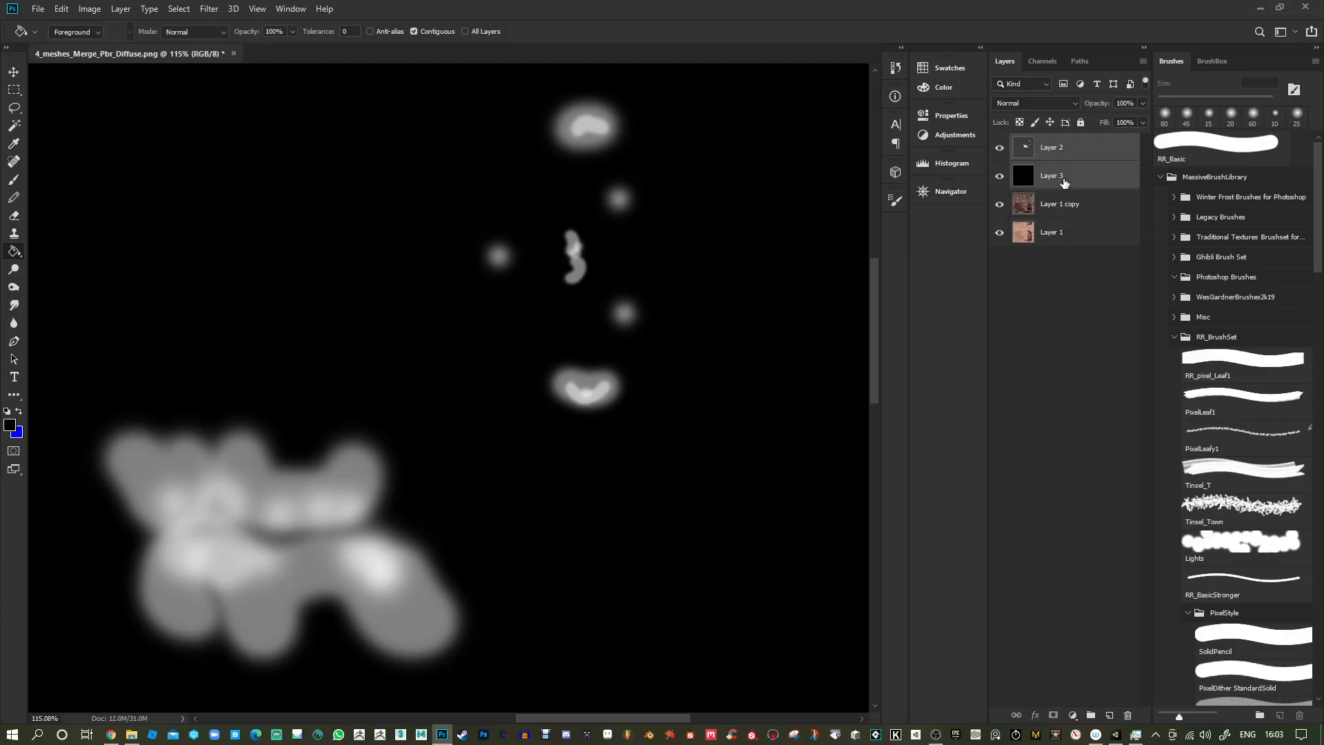
right_click(1063, 182)
left_click(1158, 551)
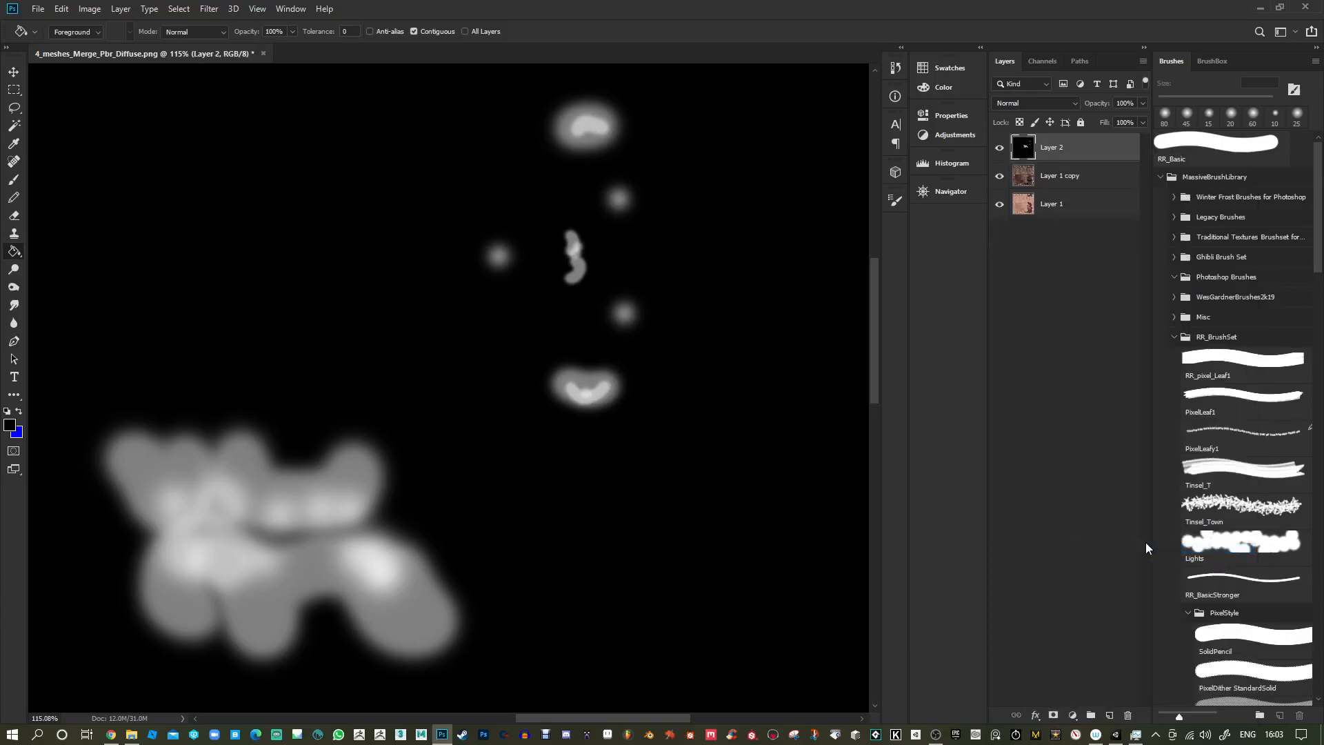
Soften the merged mask layer with a Gaussian Blur of 8.4 pixels radius.
left_click(209, 8)
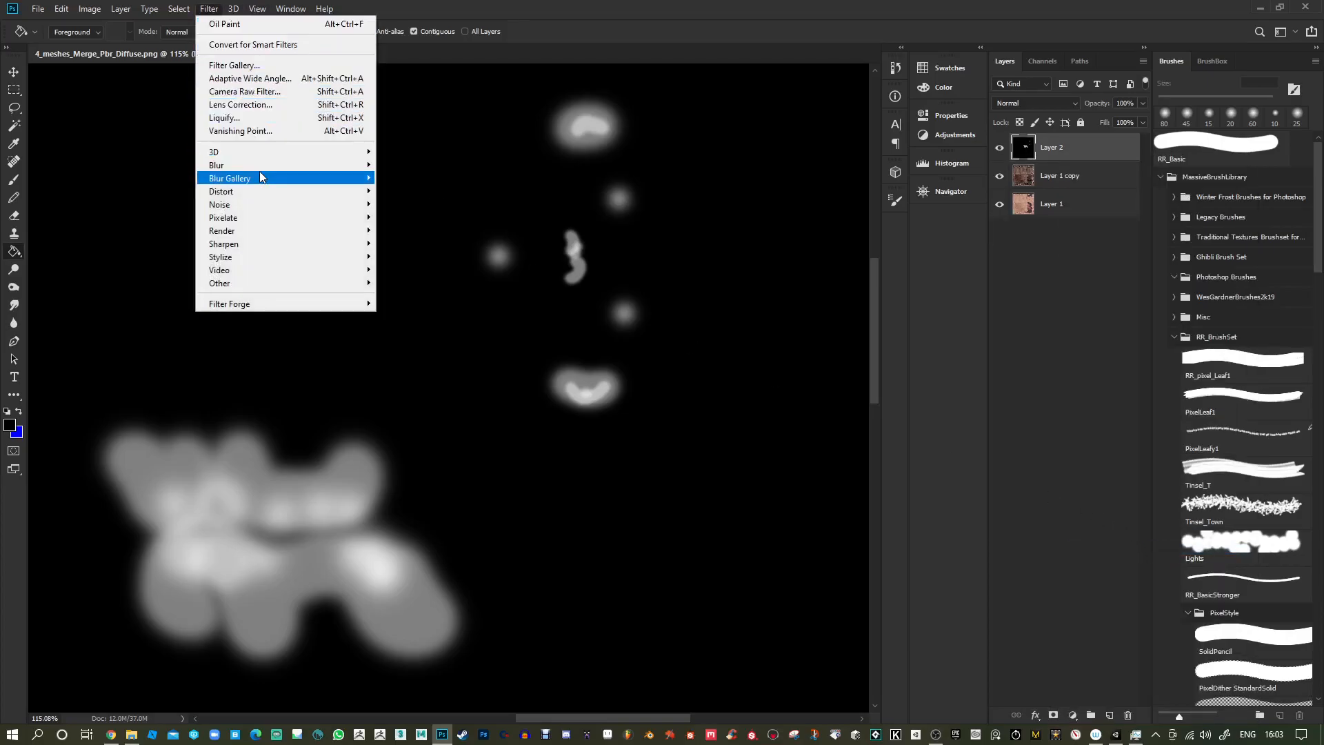
mouse_move(268, 166)
left_click(421, 217)
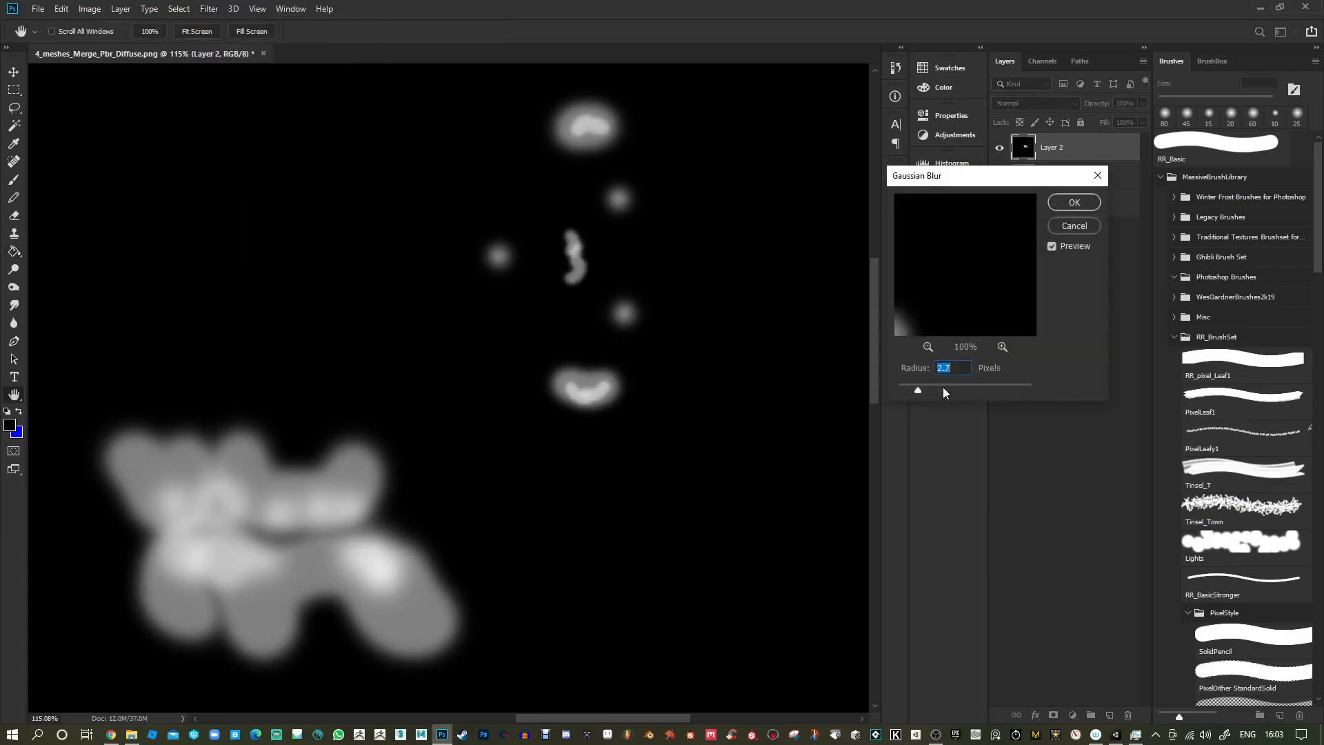
left_click_drag(932, 390, 946, 390)
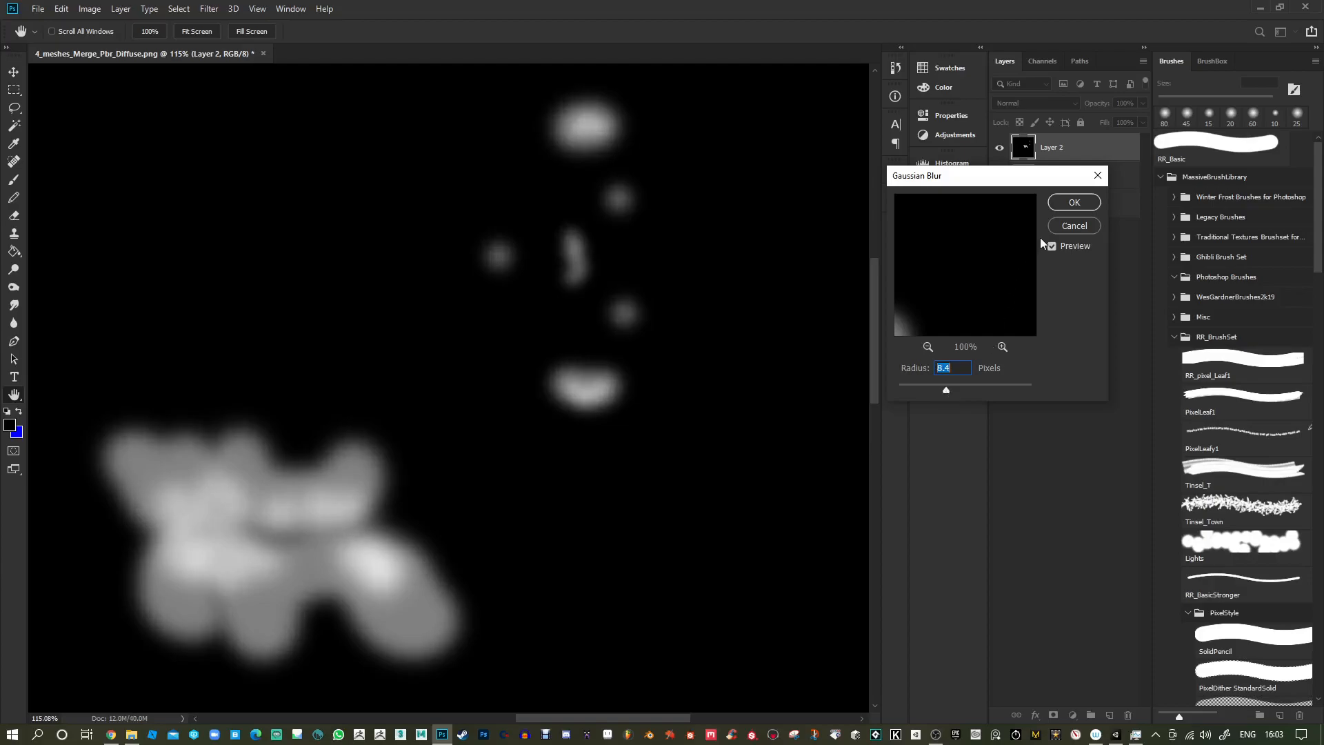
left_click(1073, 203)
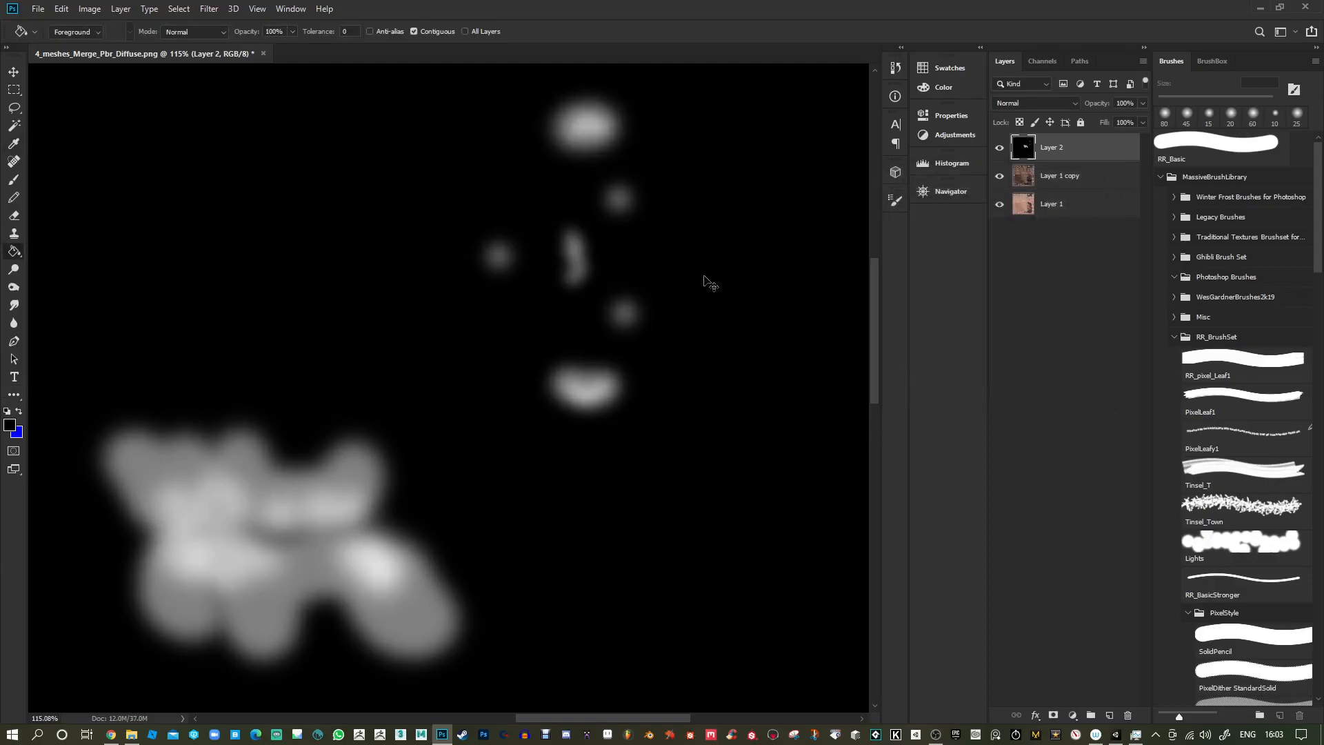
Apply Levels to the mask layer with input values 18, 0.88 and 221.
key("ctrl+l")
left_click_drag(757, 466, 767, 465)
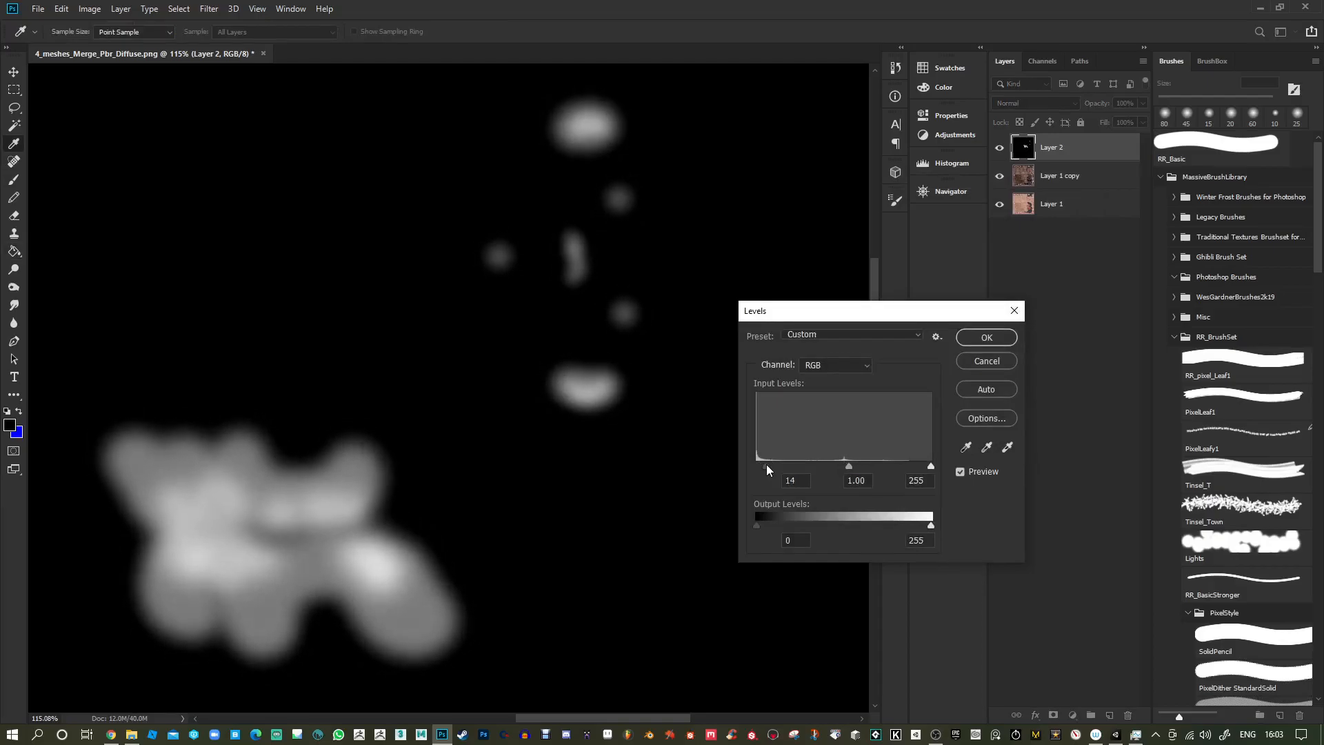
left_click(769, 467)
left_click_drag(926, 466, 844, 466)
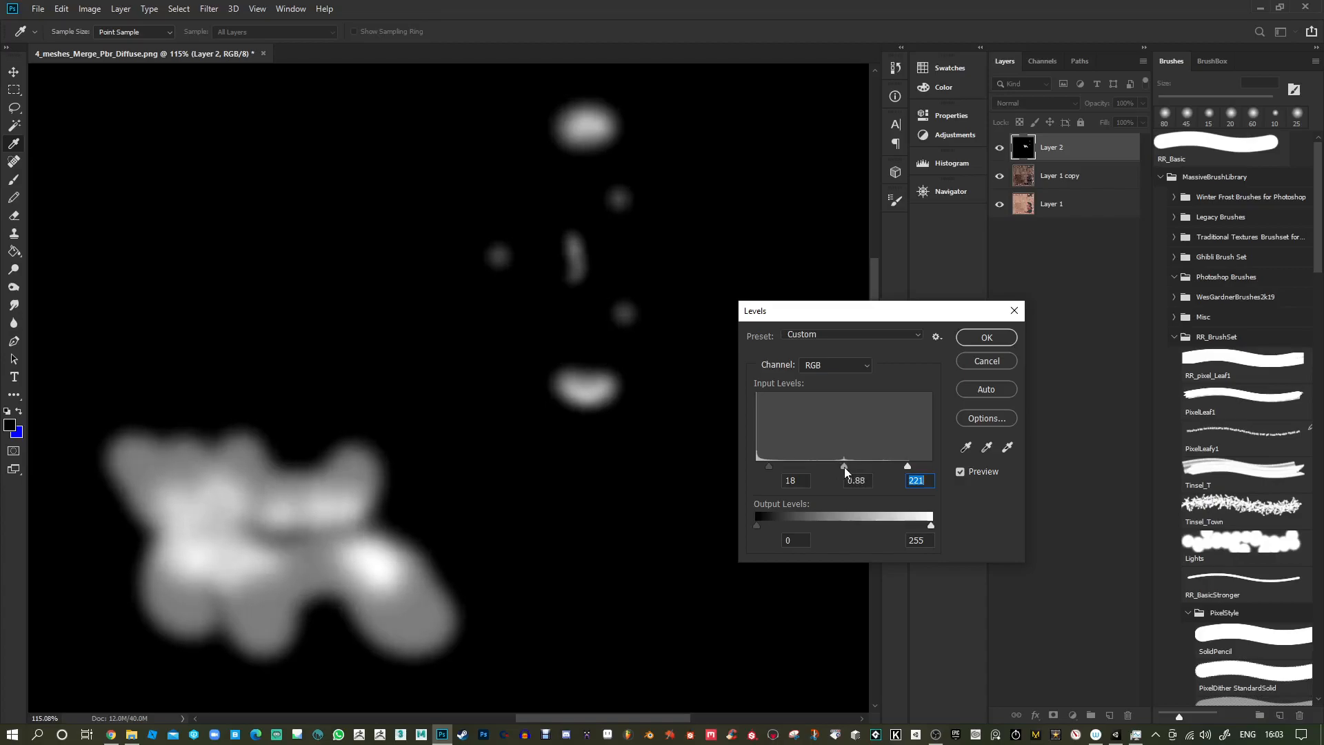
left_click(997, 338)
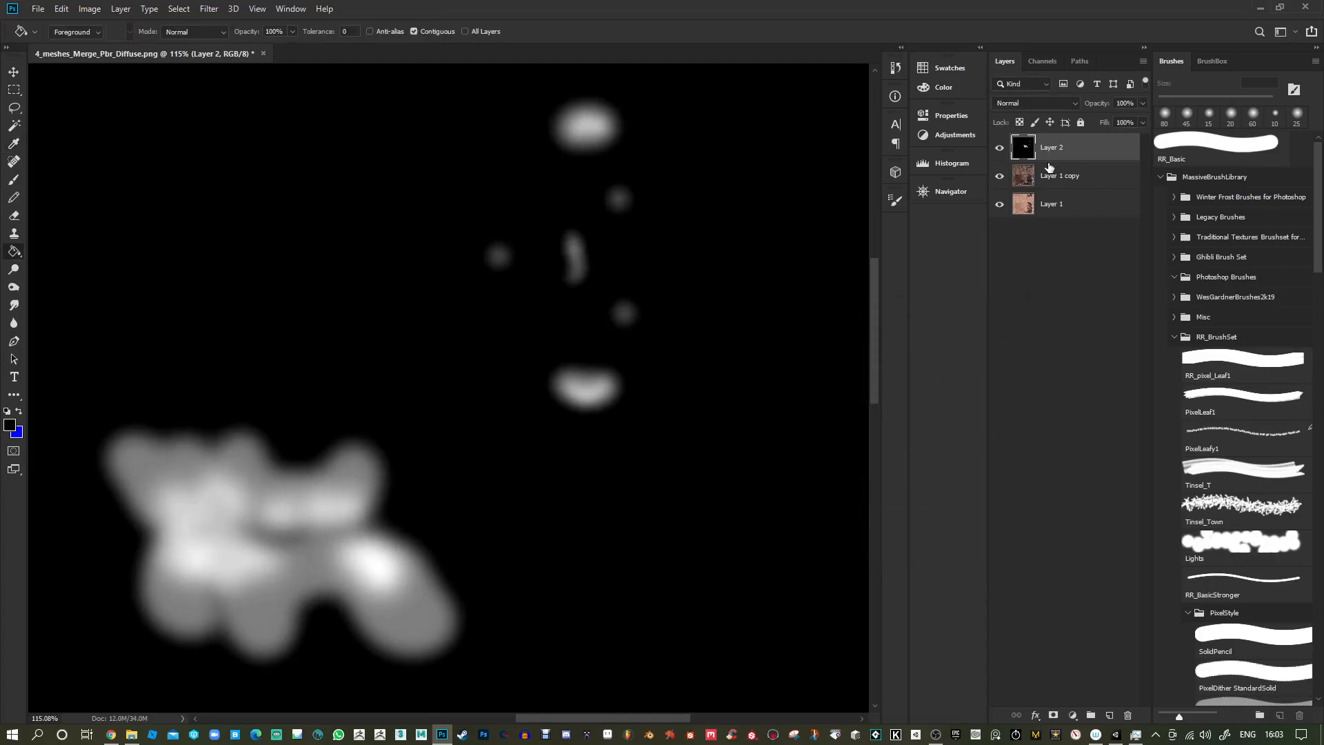
Copy the mask from Layer 2, delete that layer, and paste the mask into a new alpha channel.
left_click_drag(1067, 148, 1128, 715)
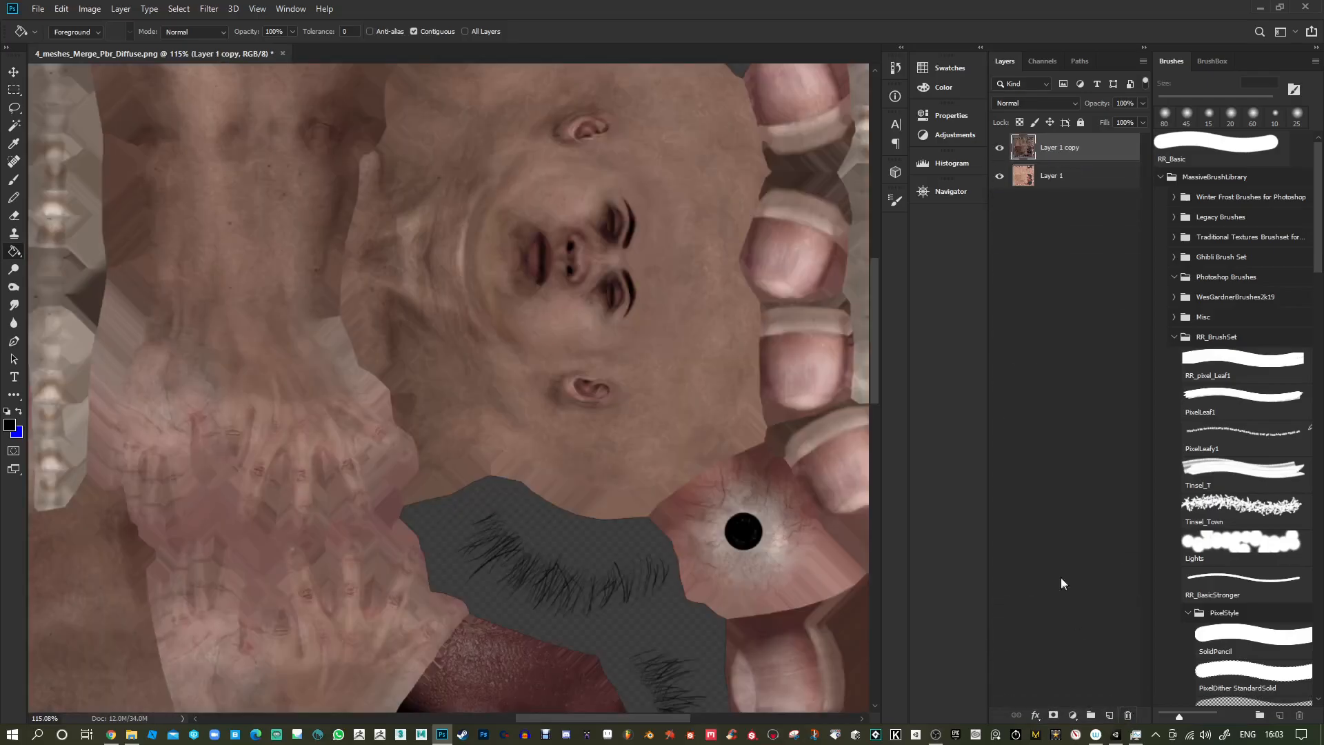
left_click(1043, 62)
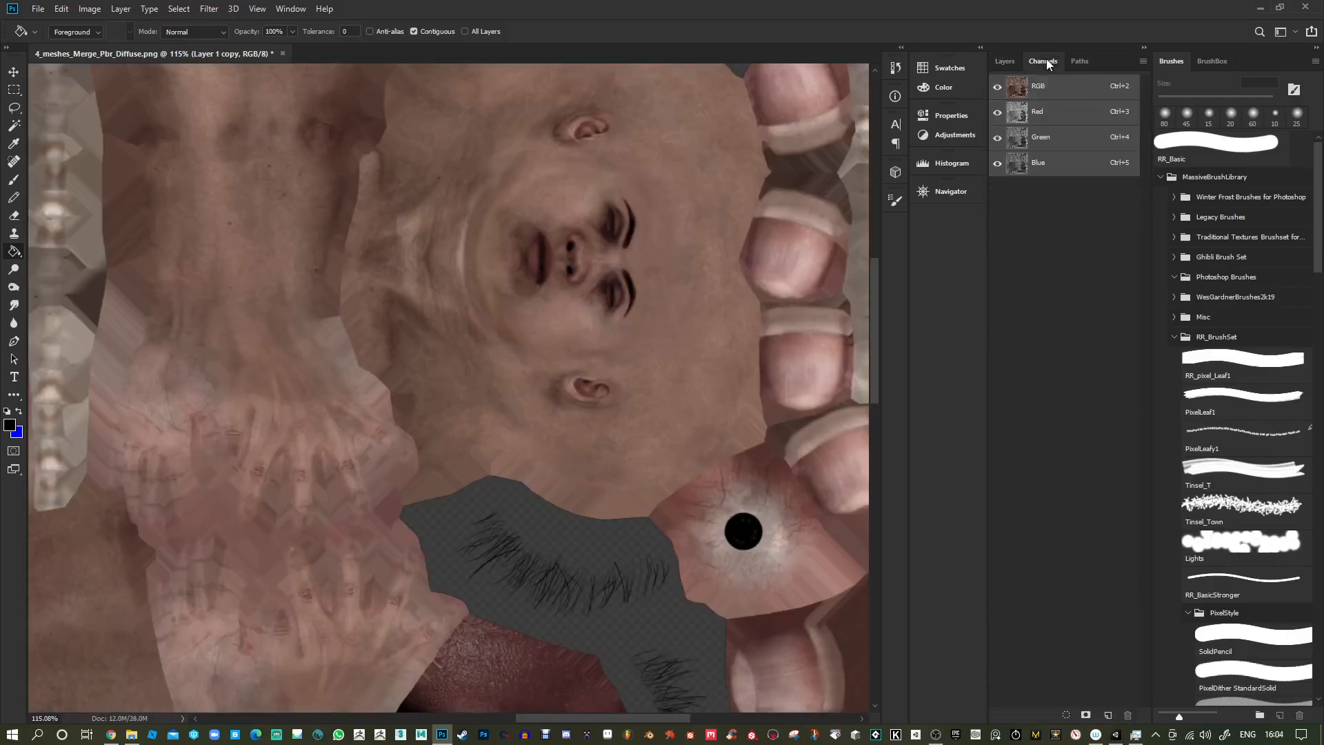
left_click(1108, 715)
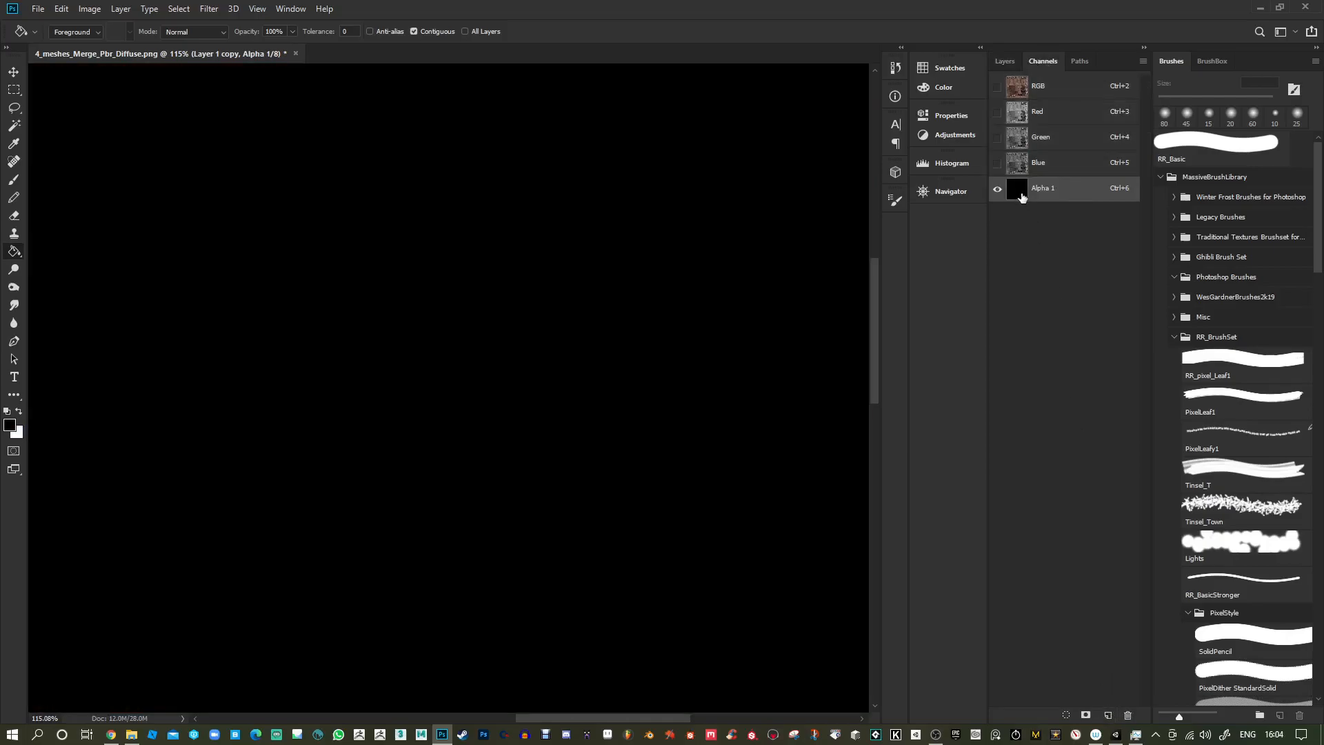
key("ctrl+v")
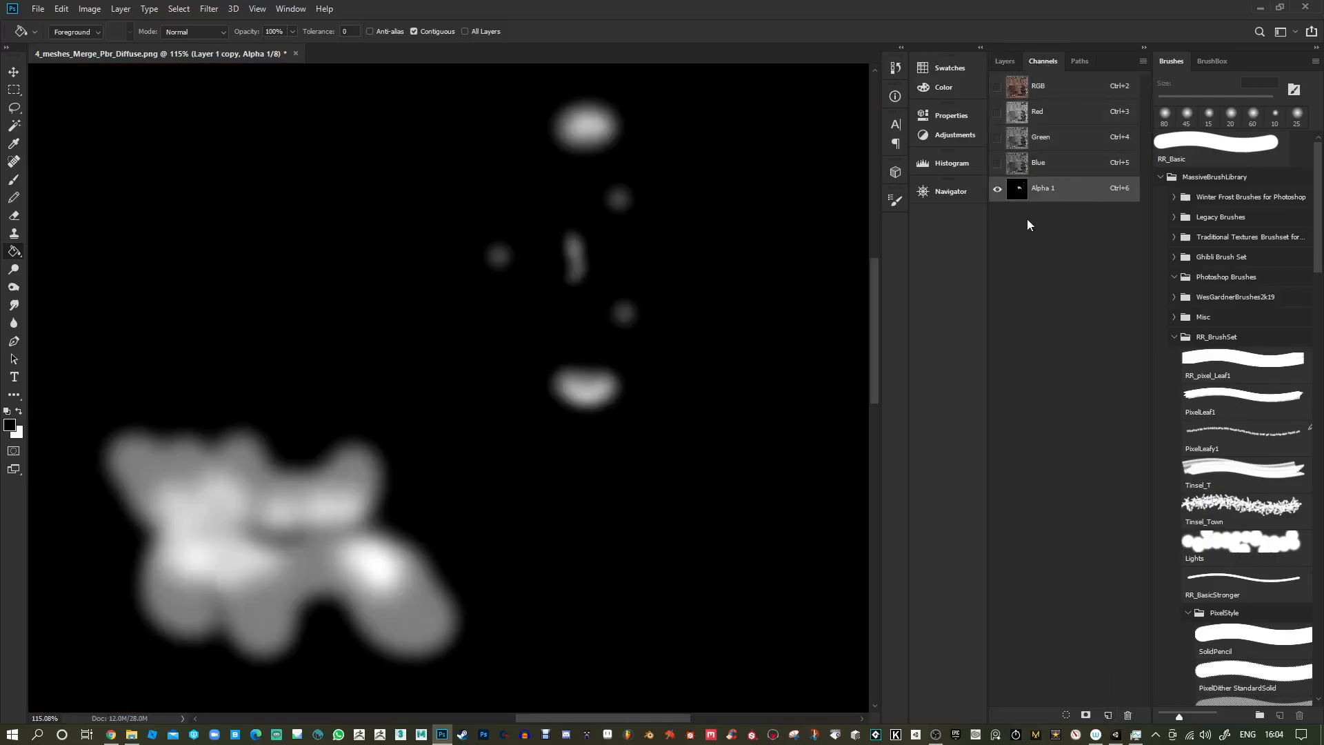
Return to the RGB composite and delete Layer 1, keeping only Layer 1 copy.
left_click(1041, 90)
left_click(1015, 64)
left_click_drag(1053, 177, 1128, 715)
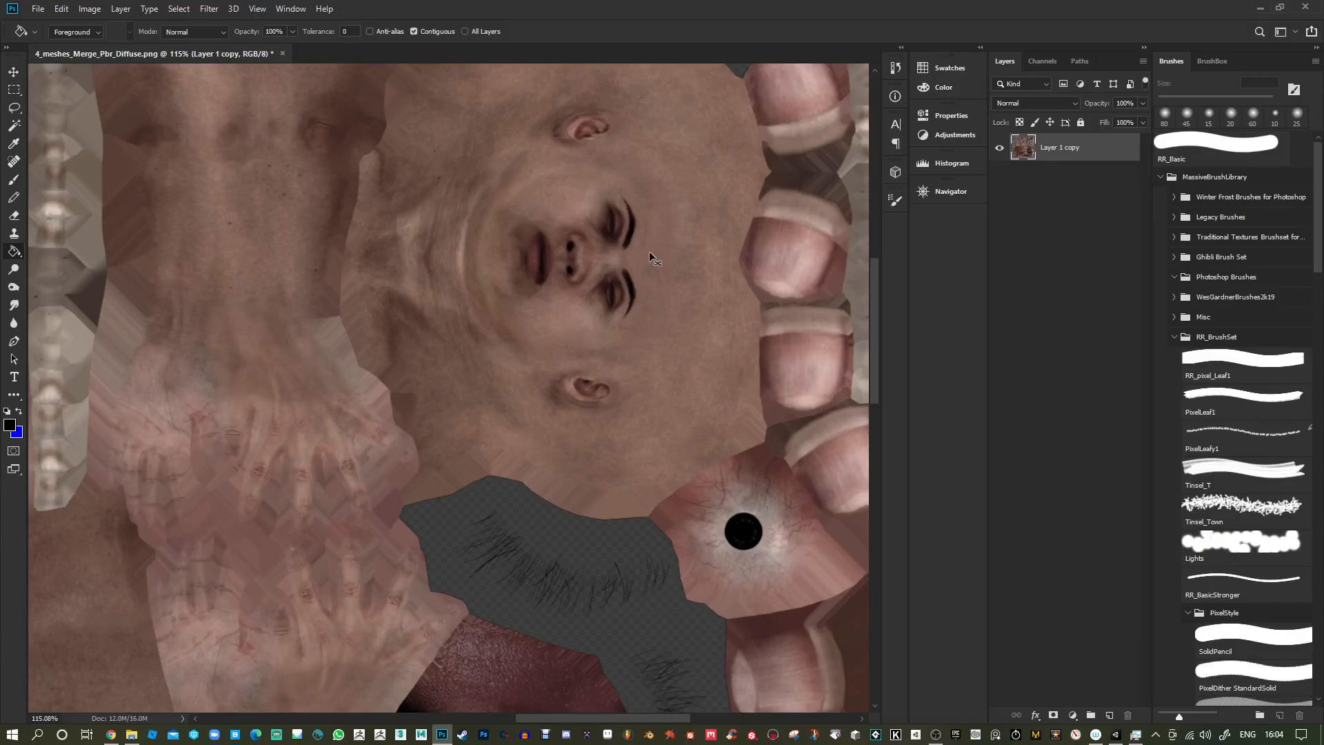
Save the texture with its alpha channel as Body_SSS_Weight2.tga in the CC3_Test folder, in Targa format at 32 bits/pixel.
key("ctrl+shift+s")
left_click(193, 593)
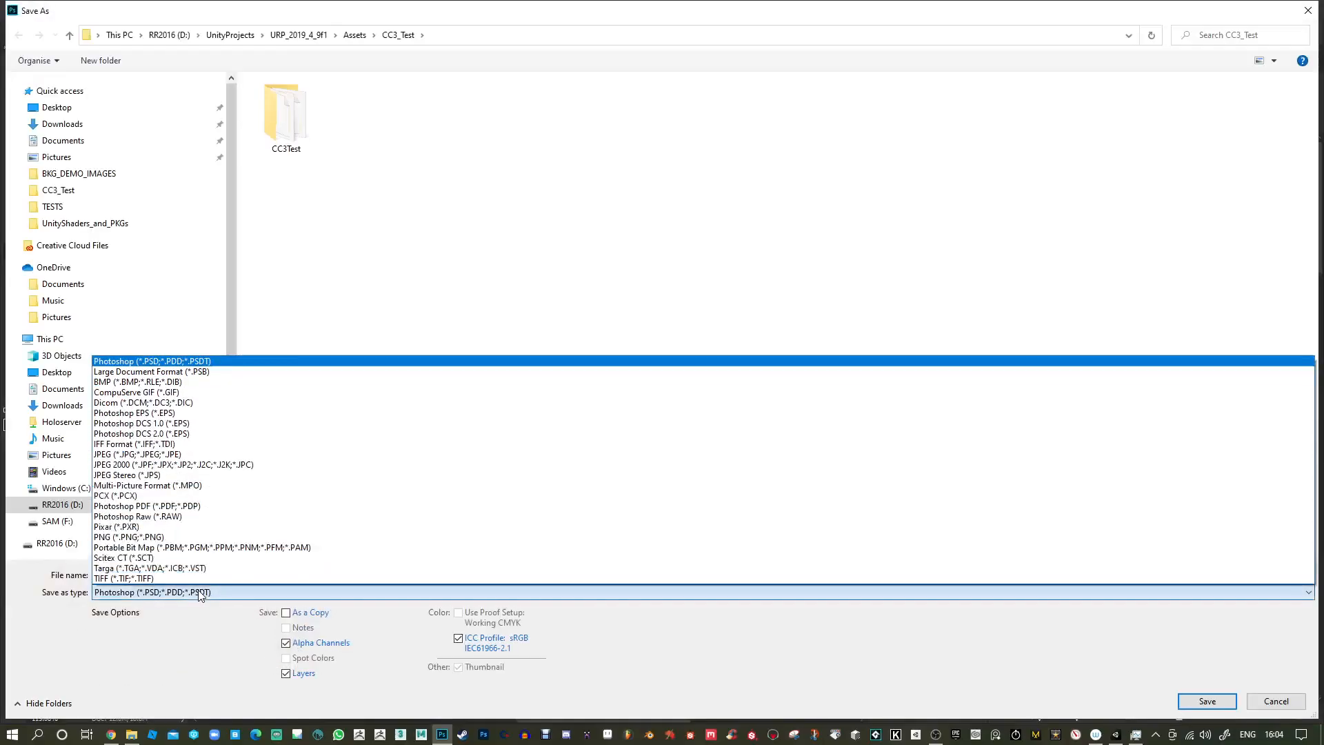
left_click(197, 568)
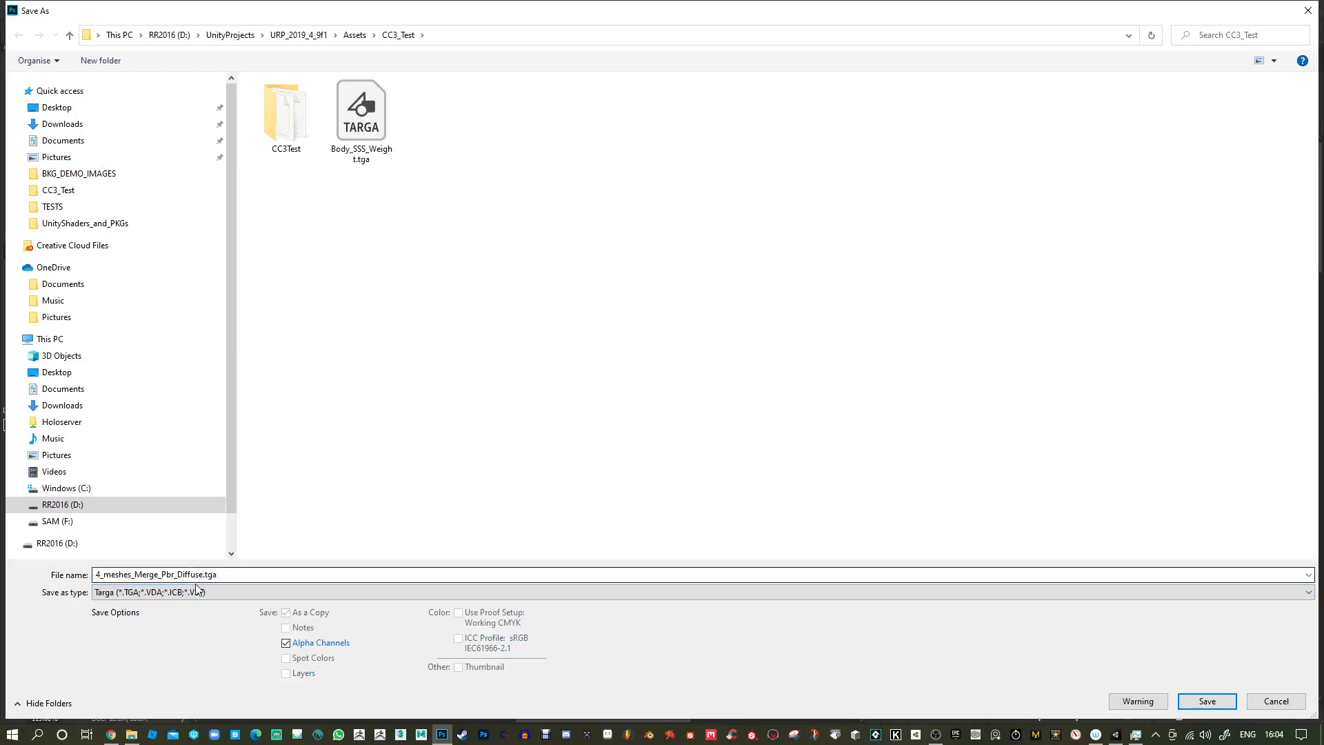
left_click(378, 136)
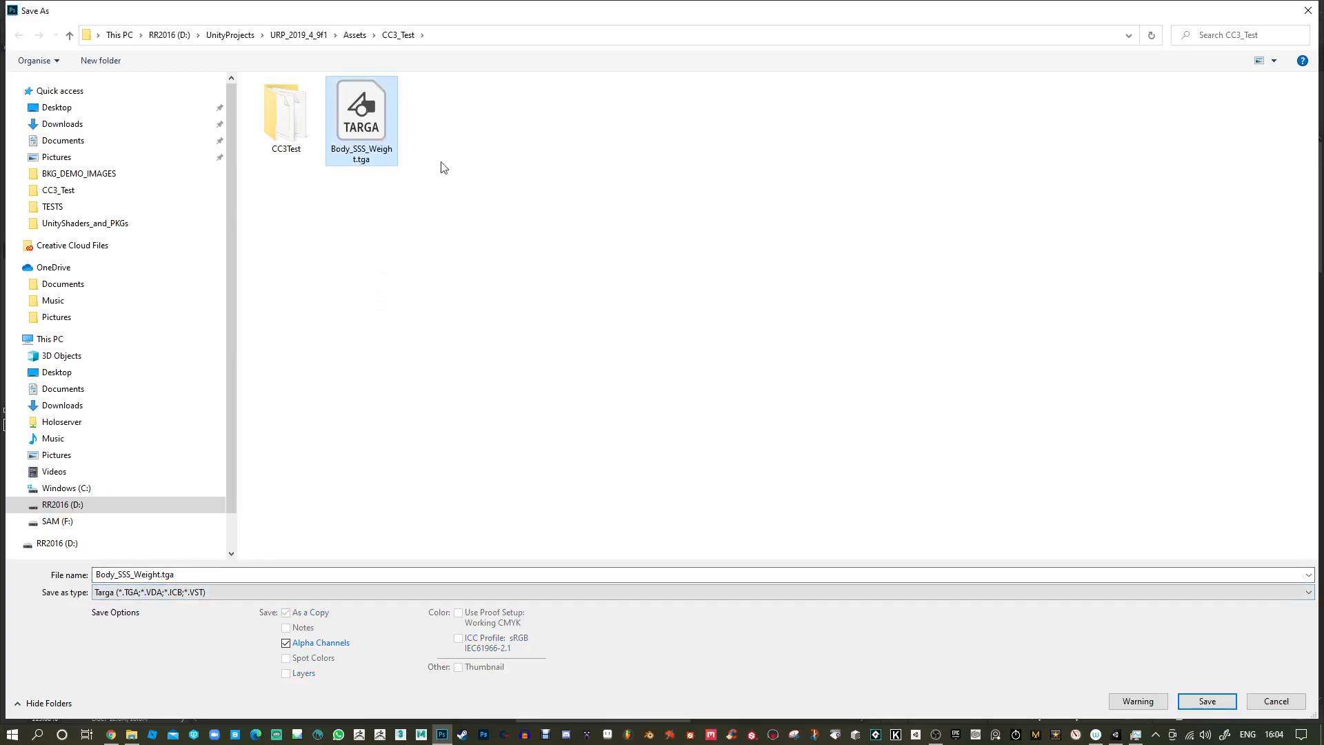
left_click(190, 573)
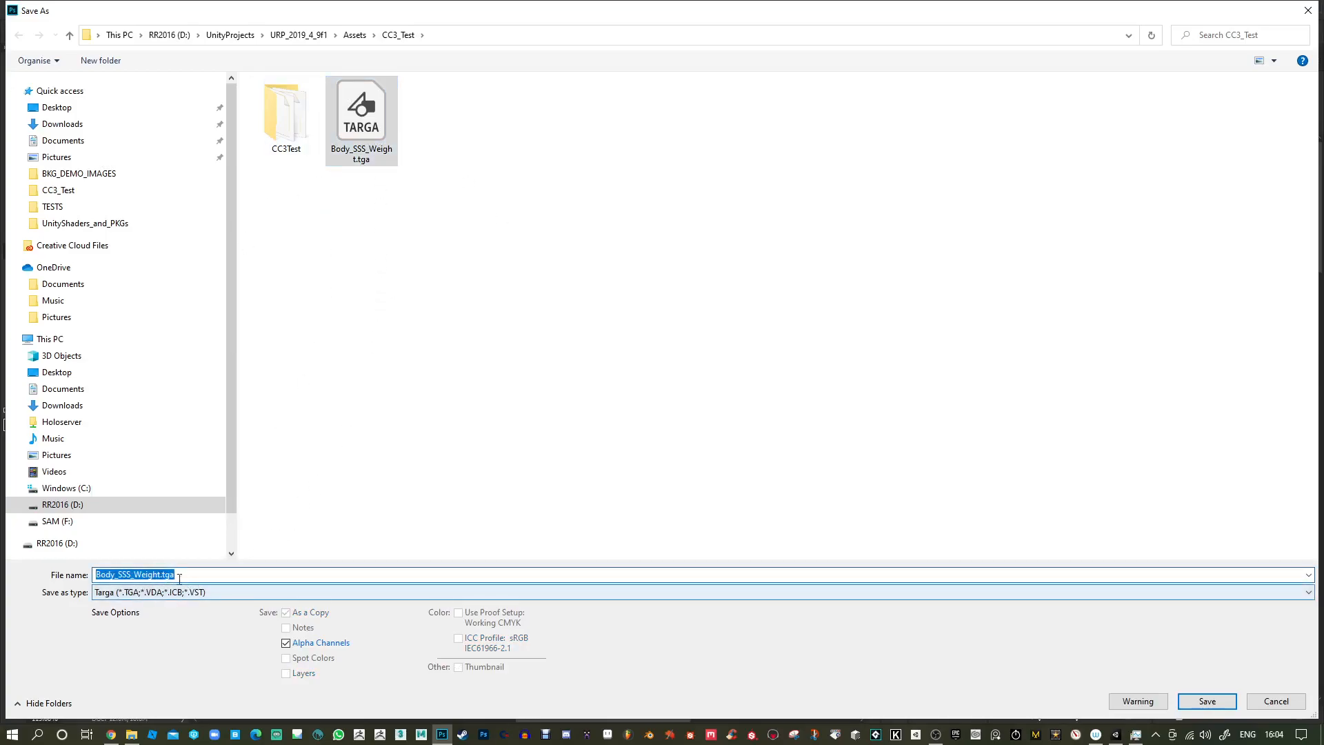
left_click(163, 574)
type("2")
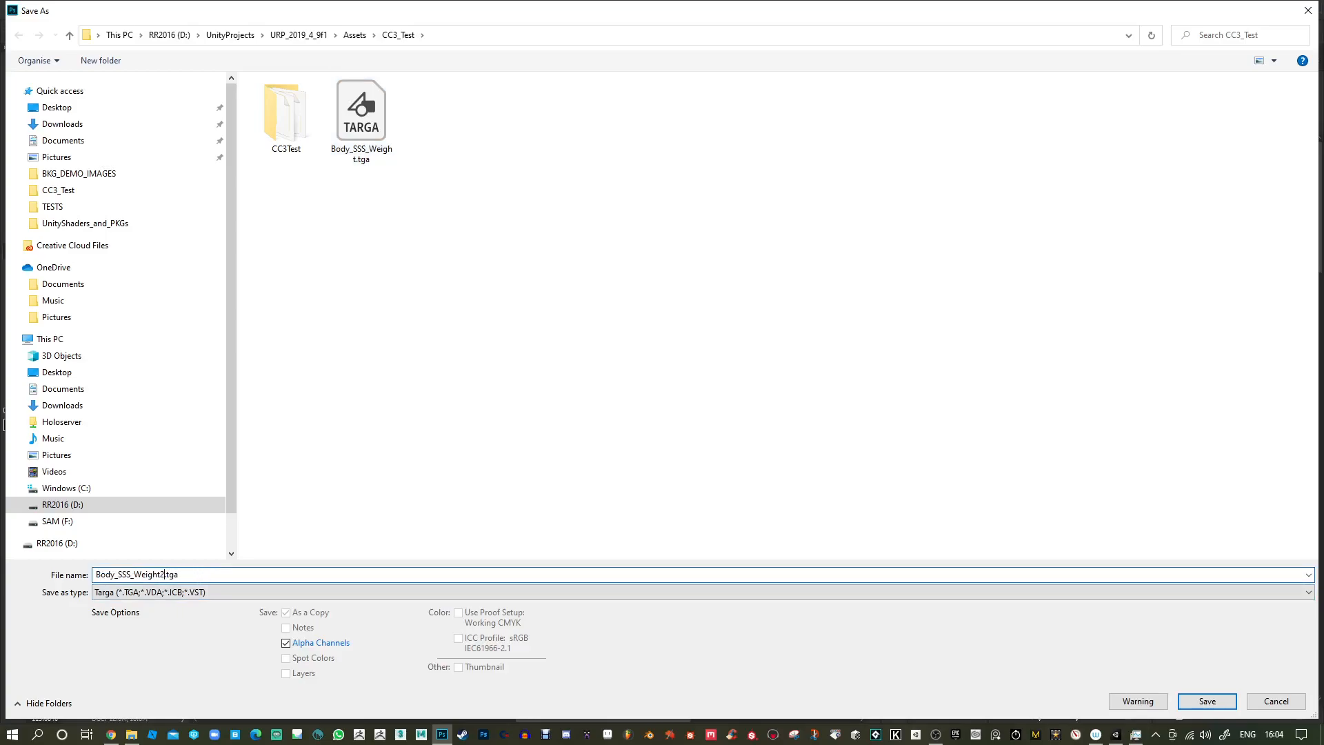
key("Return")
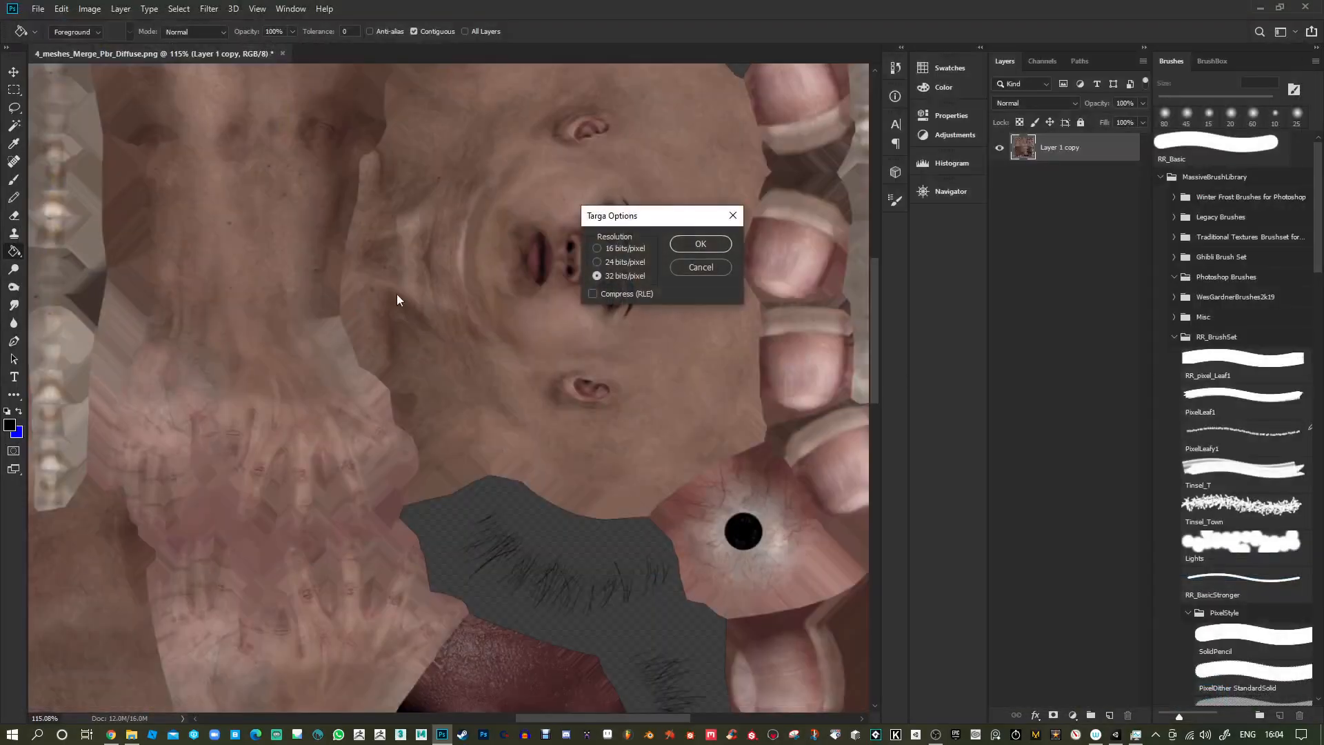
left_click(728, 244)
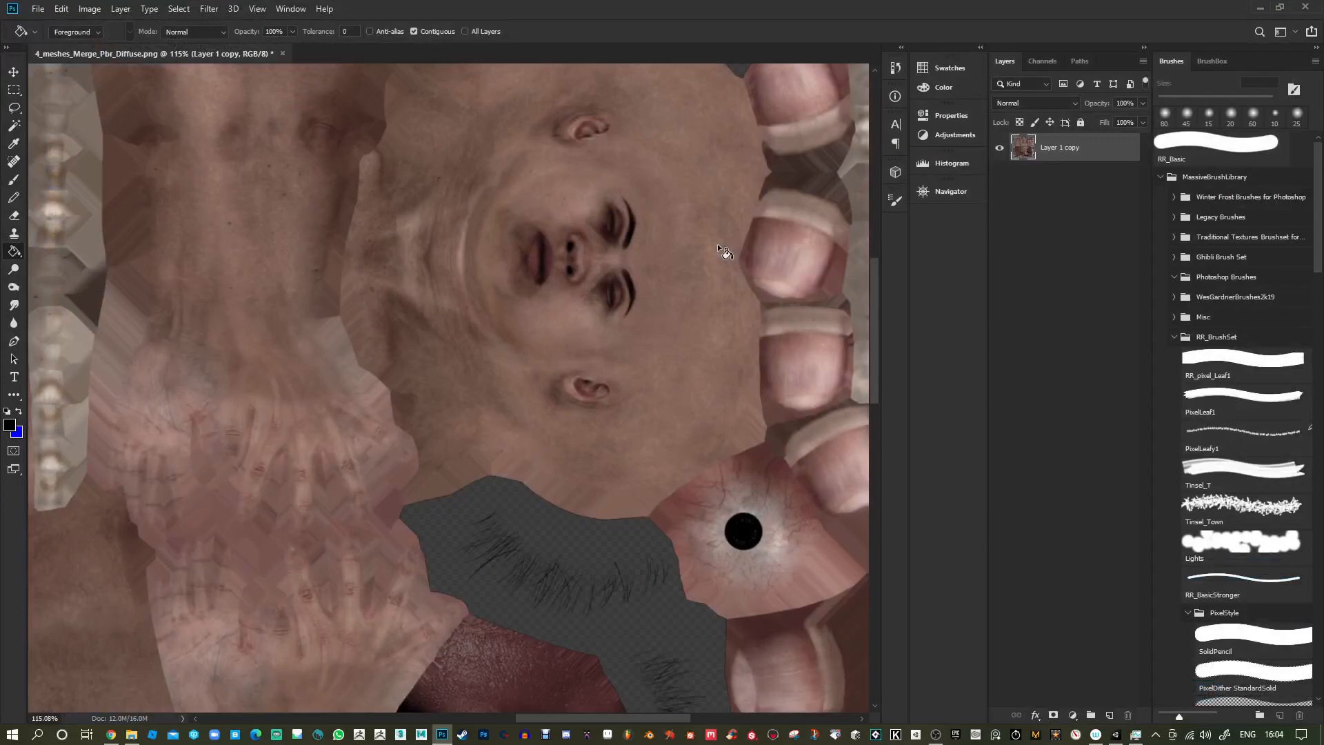
Switch to Unity and assign Body_SSS_Weight2 to the Body material's SSS_Texture-Weight(A) slot.
left_click(1260, 7)
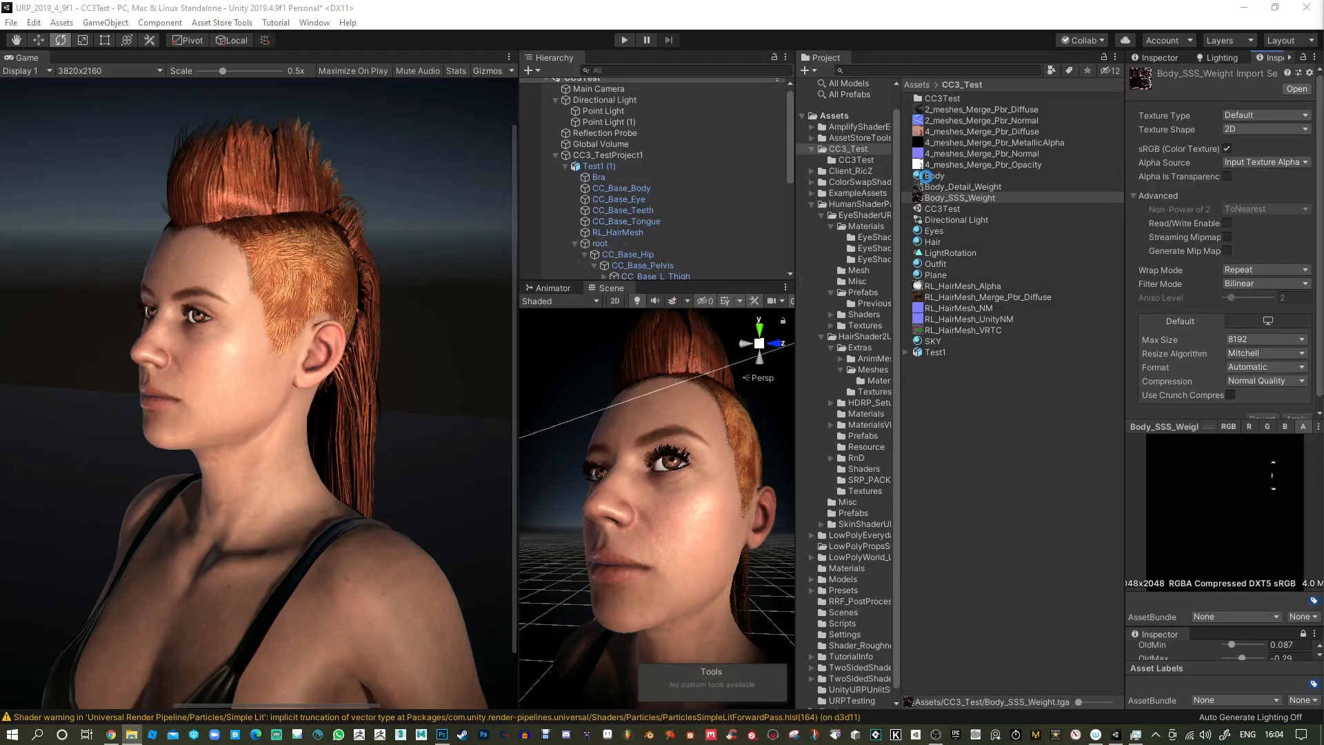
left_click(928, 176)
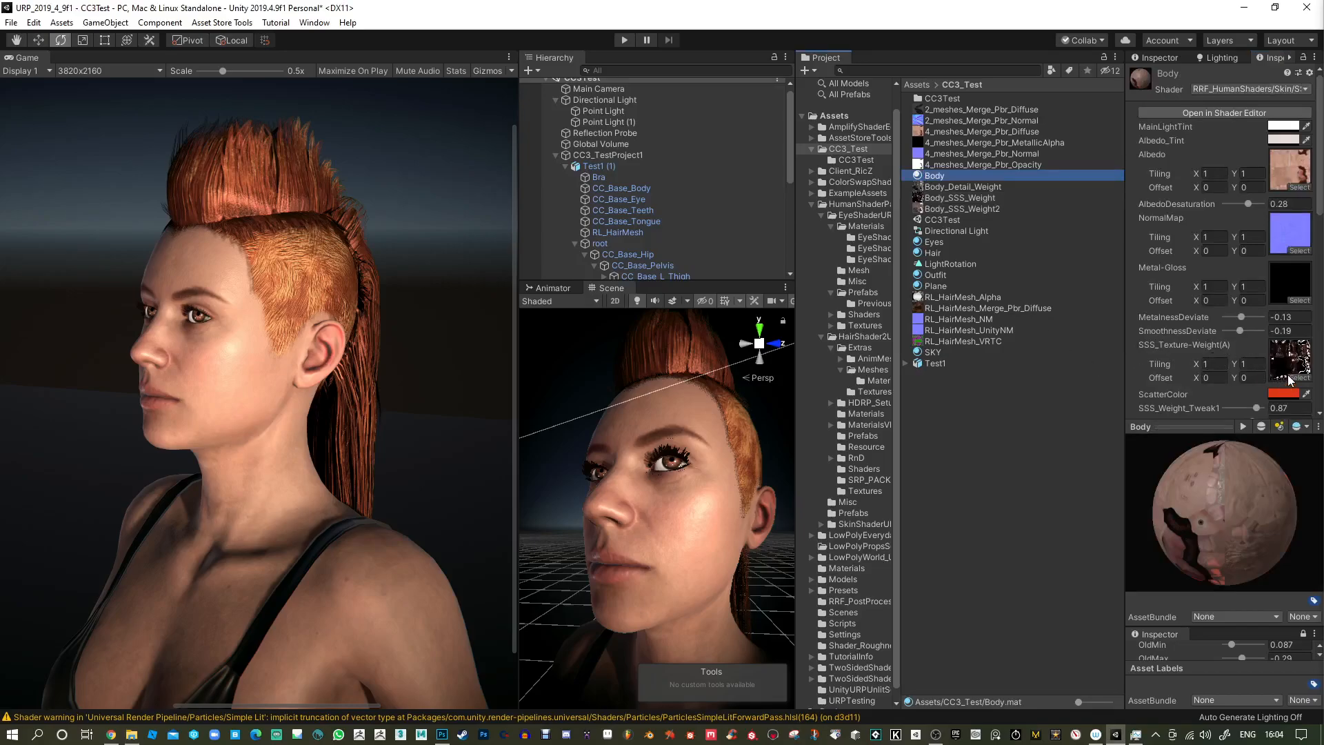
left_click_drag(938, 217, 1287, 362)
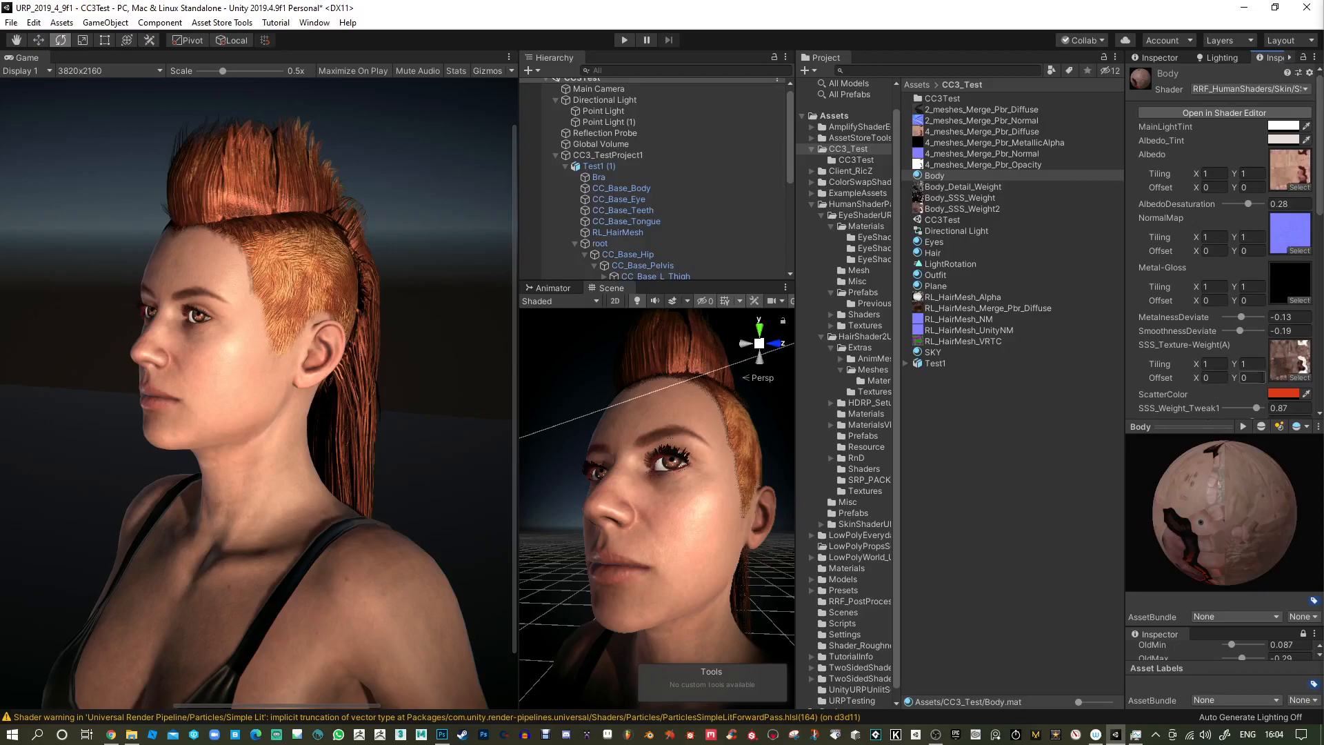
key("alt+Tab")
key("alt+Tab")
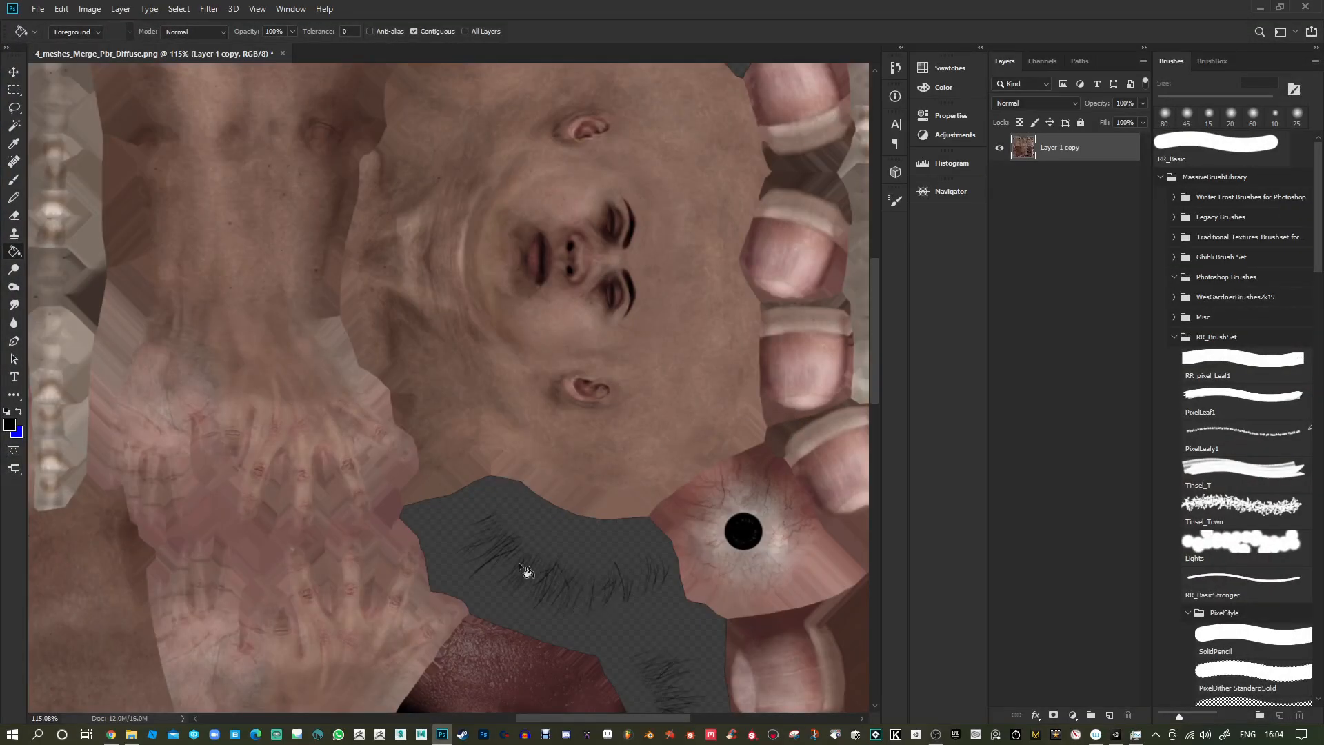
key("alt+Tab")
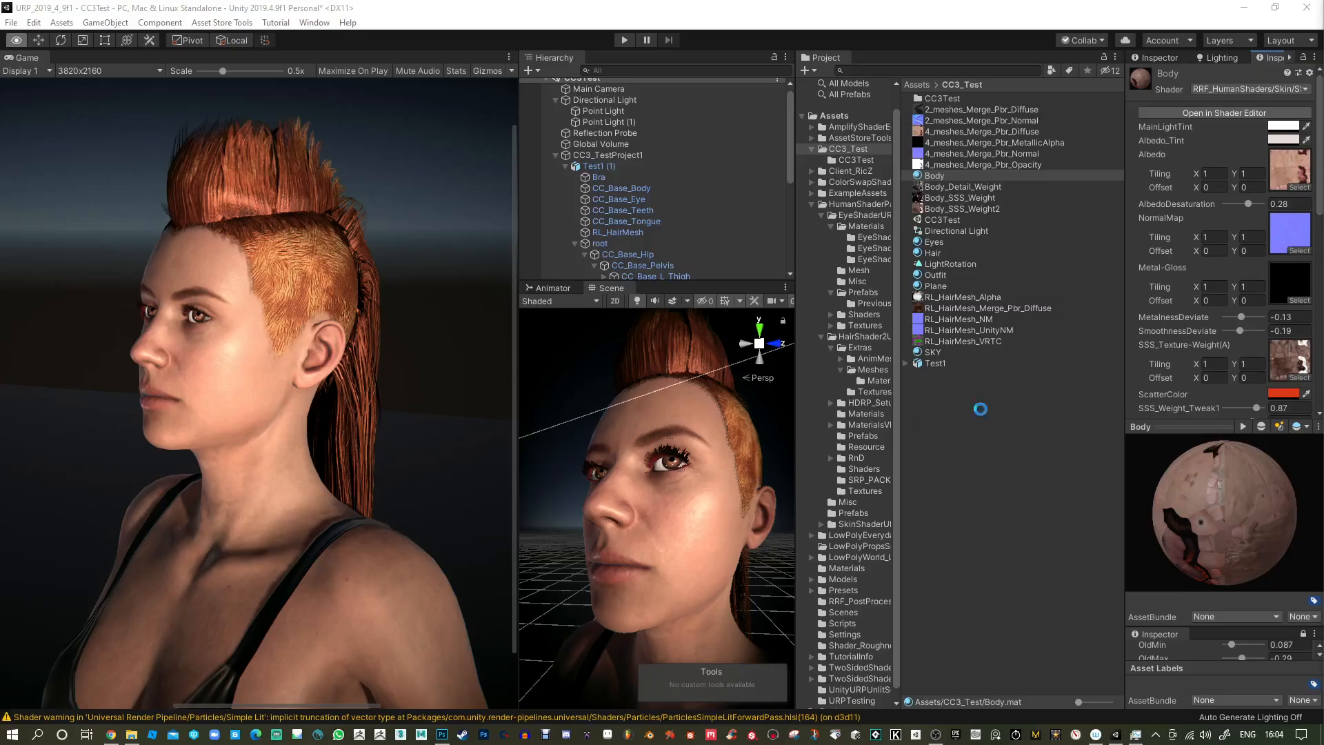
Set the Body material's SSS_Weight_Tweak1 and SSS_Weight_Tweak2 to 1 and its ScatterColor to F13B00.
scroll(1256, 345, "down", 3)
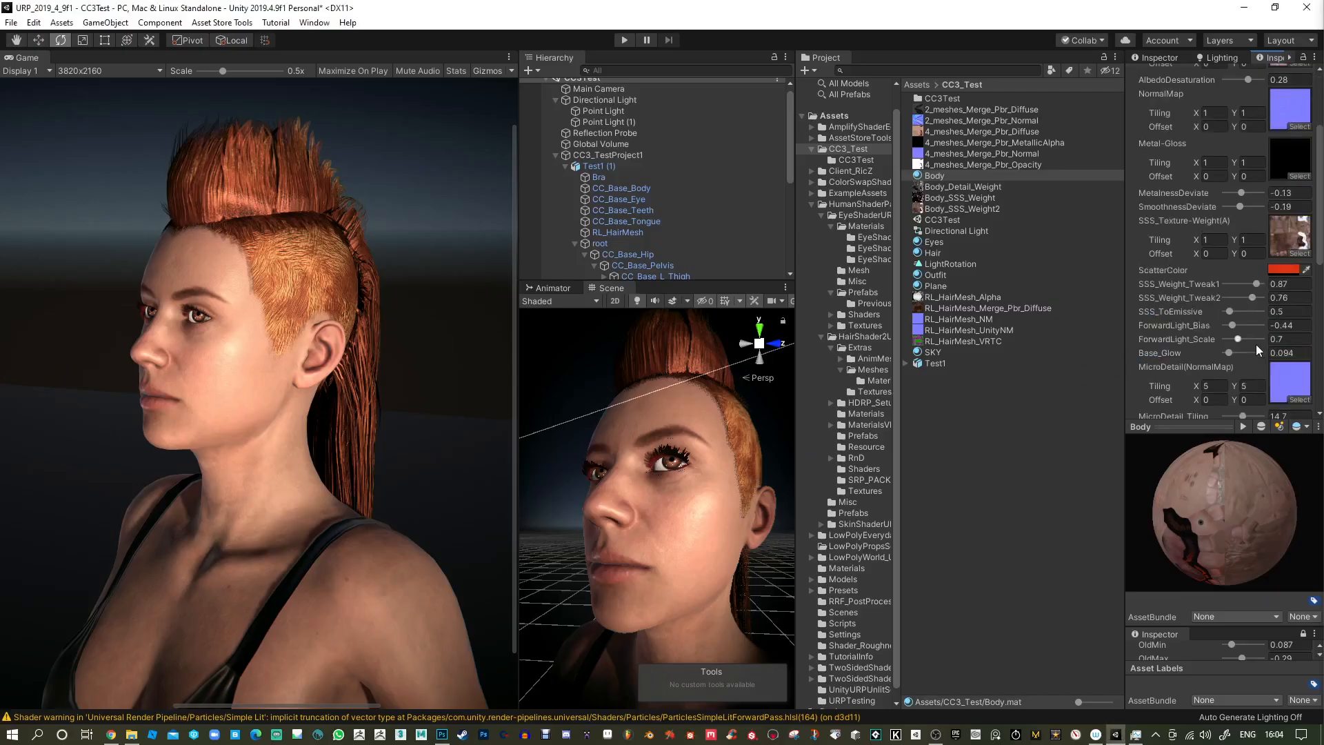
left_click_drag(1255, 284, 1244, 285)
left_click_drag(1252, 297, 1240, 298)
left_click(1284, 270)
left_click_drag(1042, 424, 1016, 395)
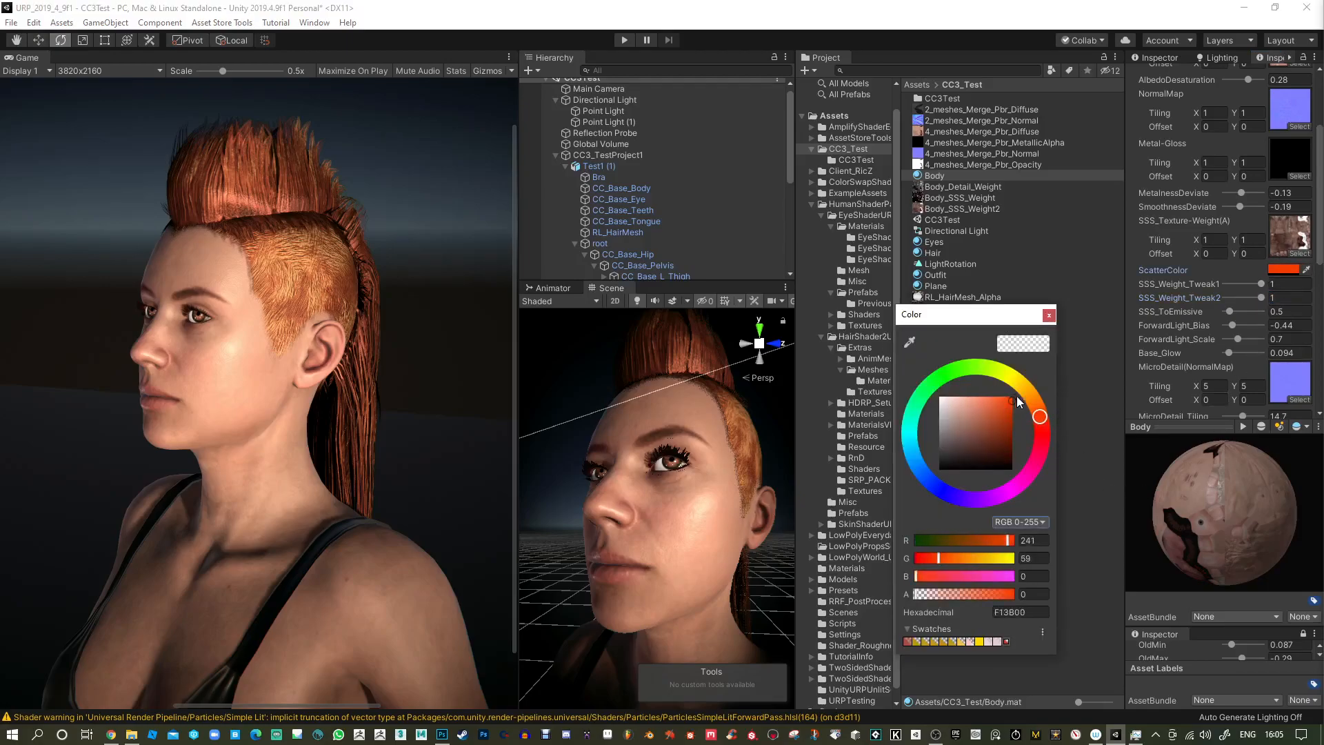
left_click(1047, 317)
scroll(1202, 222, "up", 3)
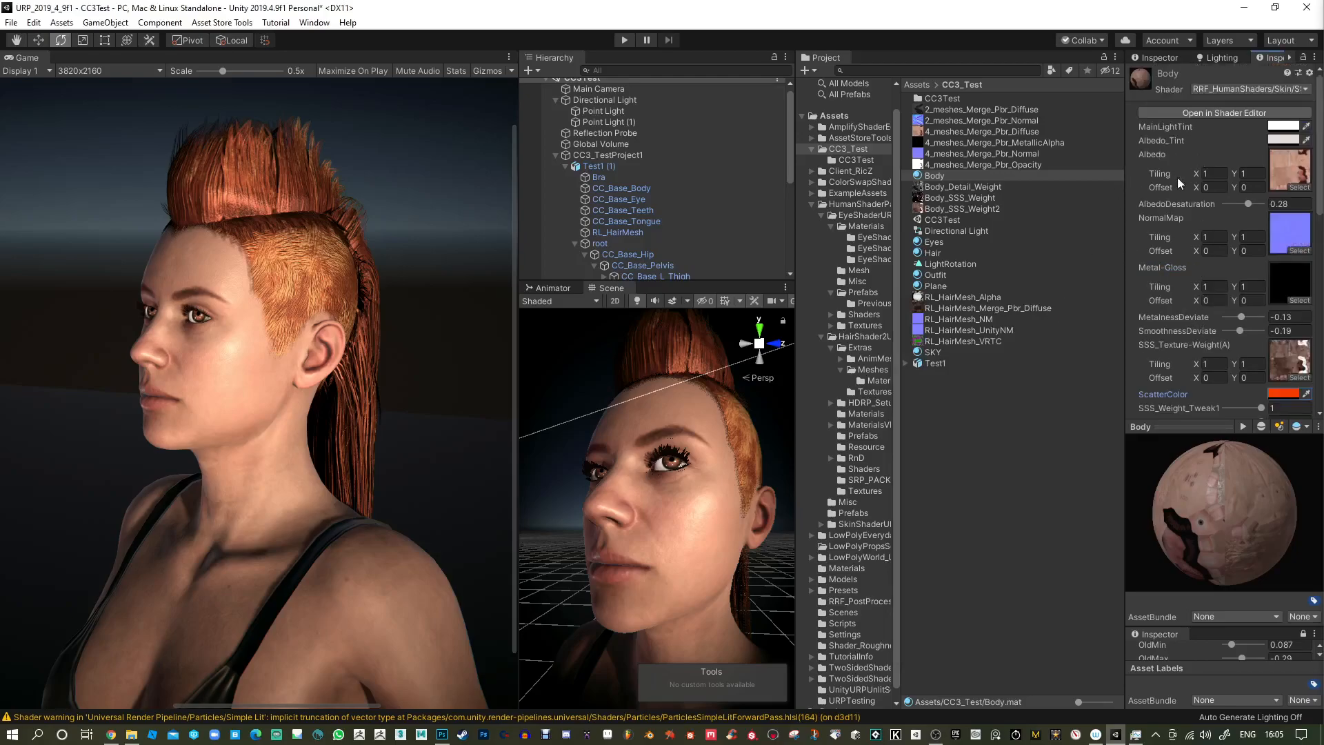
Select the Directional Light and set its Y rotation to -3556 to light the character from behind.
left_click(631, 100)
left_click_drag(1245, 148, 1165, 142)
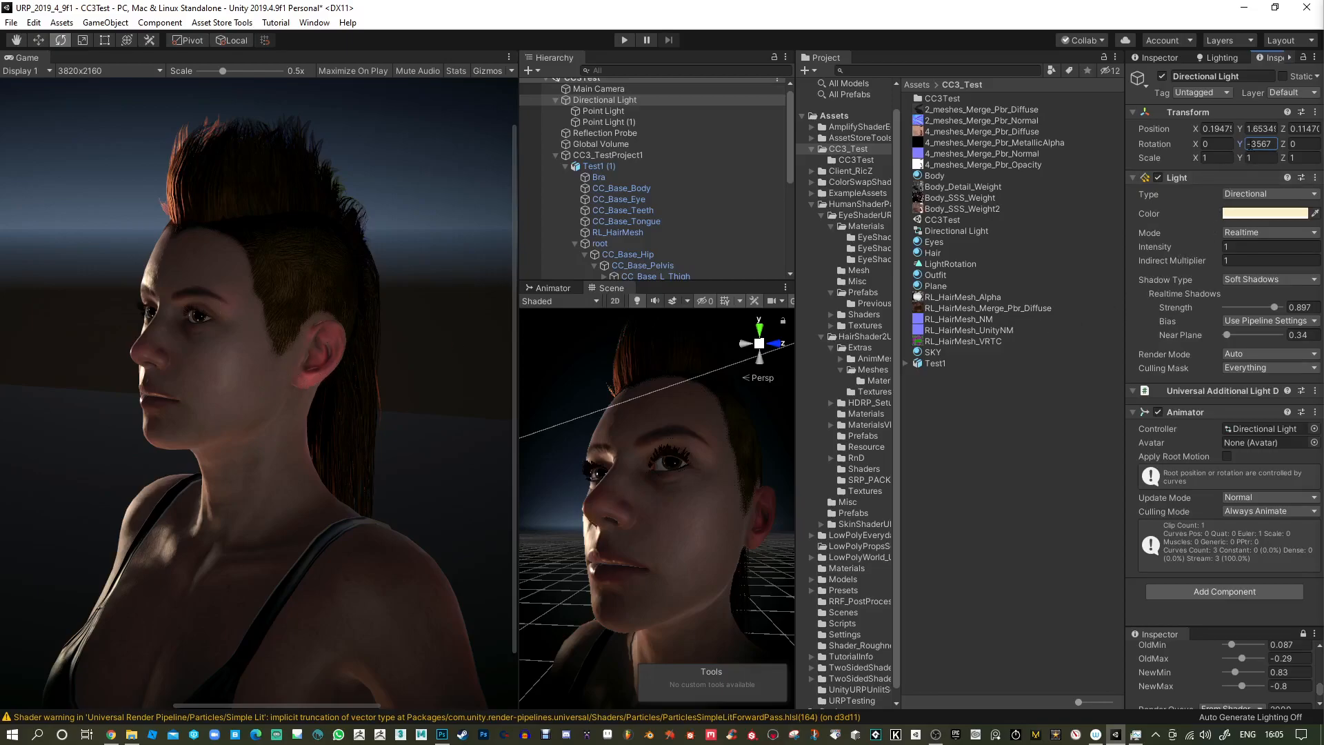
mouse_move(1240, 145)
left_mouse_down()
mouse_move(1228, 142)
mouse_move(1256, 146)
mouse_move(1244, 146)
left_mouse_up()
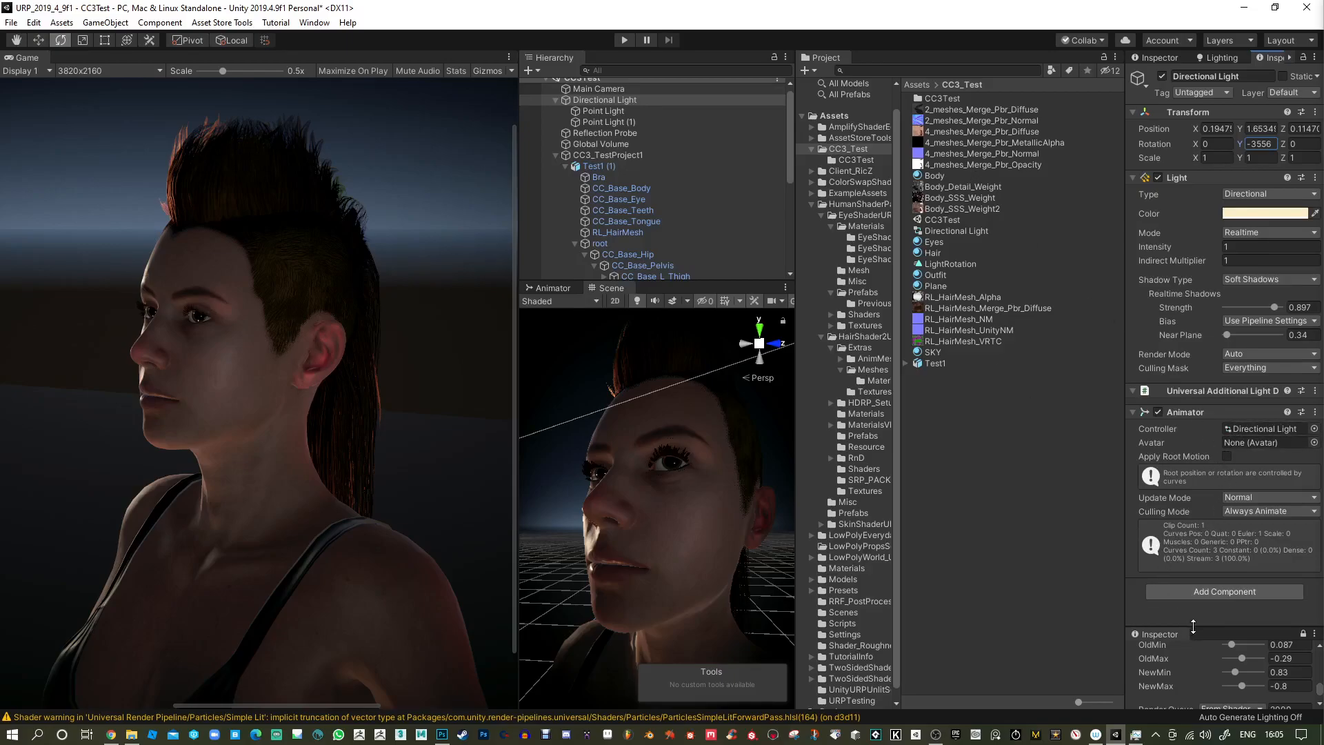
Enlarge the locked body inspector and set OldMin to 0.154, OldMax to -0.1, NewMin to 0.6 and NewMax to -0.8.
left_click_drag(1193, 627, 1208, 145)
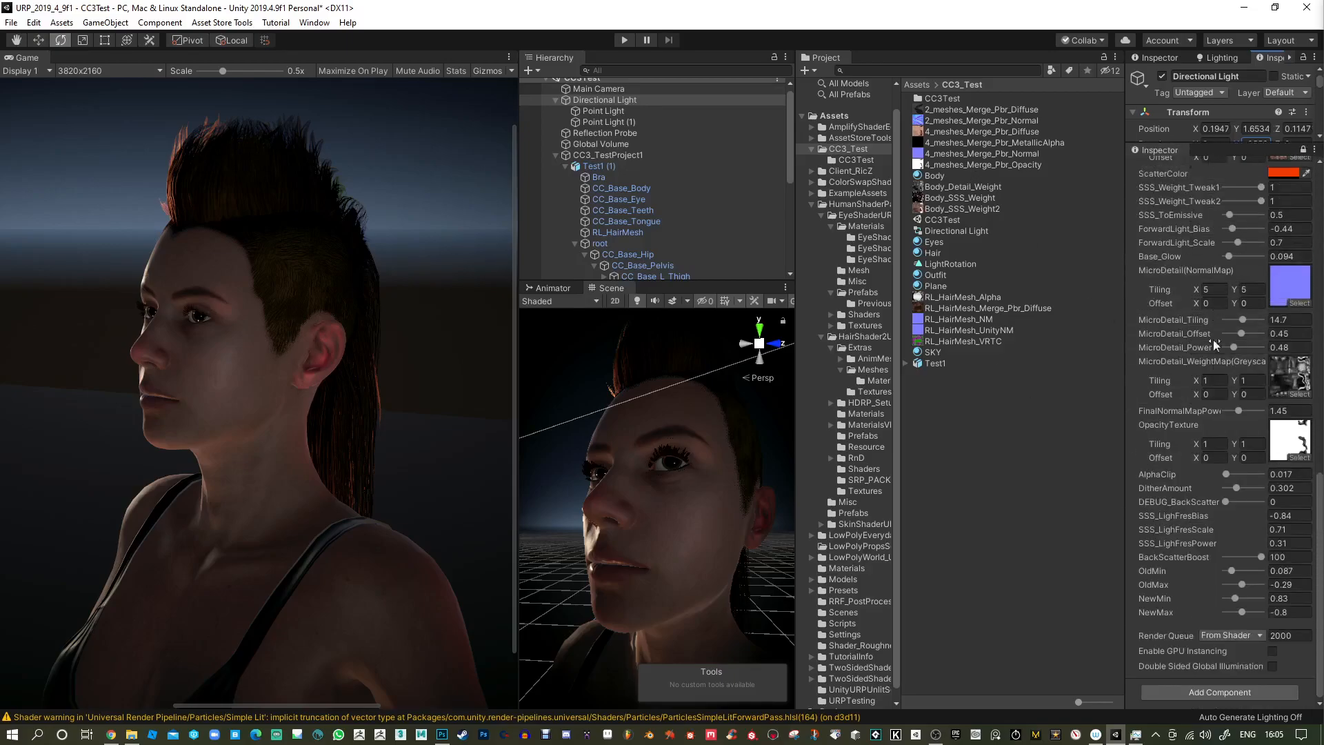
left_click_drag(1234, 571, 1239, 586)
left_click_drag(1235, 598, 1233, 613)
left_click_drag(1124, 549, 1062, 547)
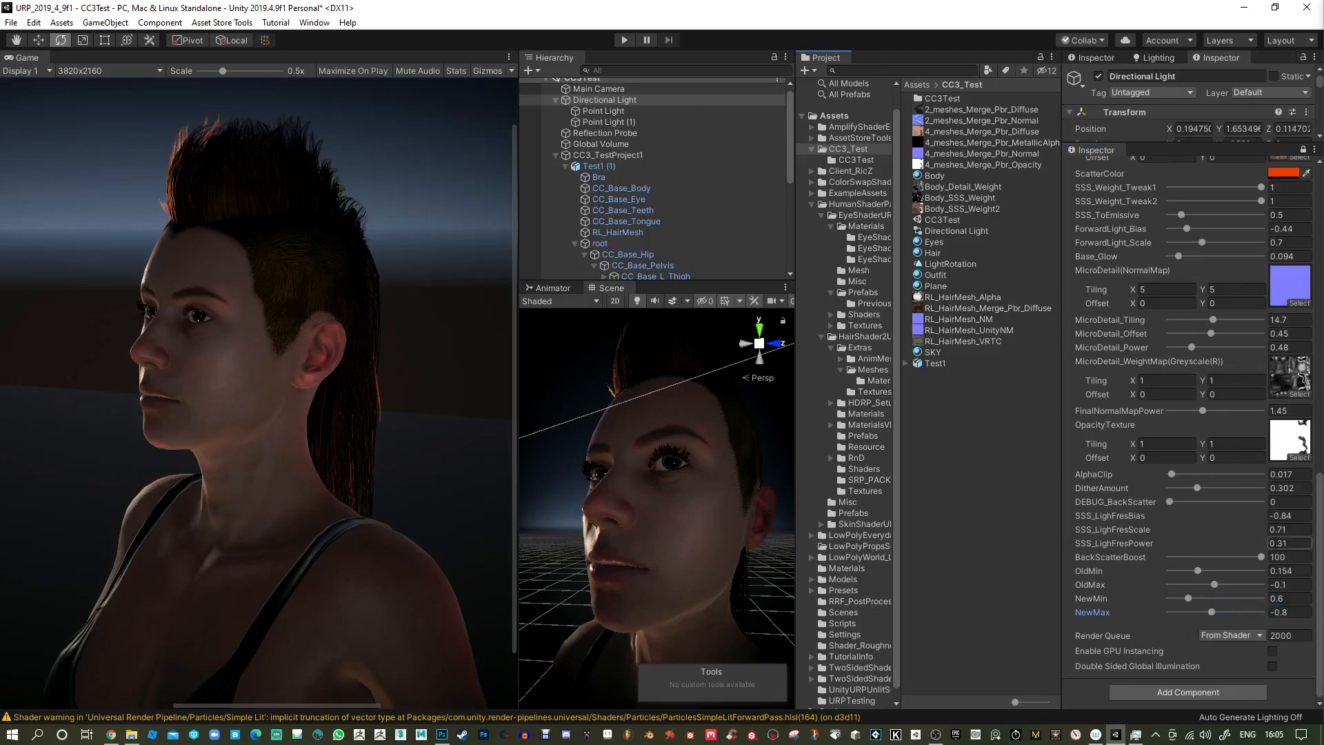
Set the Body material's SSS_LighFresPower to 0.32, SSS_LighFresScale to 0.5 and SSS_LighFresBias to -0.6.
left_click(1292, 544)
type("2")
left_click(1285, 530)
type("0.5")
left_click(1281, 515)
type("6")
Set the Body material's DEBUG_BackScatter to 0, MicroDetail_Tiling to 10.3, MicroDetail_Power to 0.37 and Base_Glow to 0.102.
mouse_move(1173, 501)
left_mouse_down()
mouse_move(1268, 502)
mouse_move(1142, 495)
mouse_move(1284, 511)
mouse_move(1149, 511)
left_mouse_up()
mouse_move(1194, 346)
left_mouse_down()
mouse_move(1242, 349)
mouse_move(1182, 350)
mouse_move(1215, 318)
mouse_move(1172, 322)
mouse_move(1203, 332)
left_mouse_up()
left_click_drag(1183, 257, 1180, 256)
Set the Body material's MetalnessDeviate to -0.02, SmoothnessDeviate to -0.14 and AlbedoDesaturation to 0.07.
scroll(1194, 316, "up", 6)
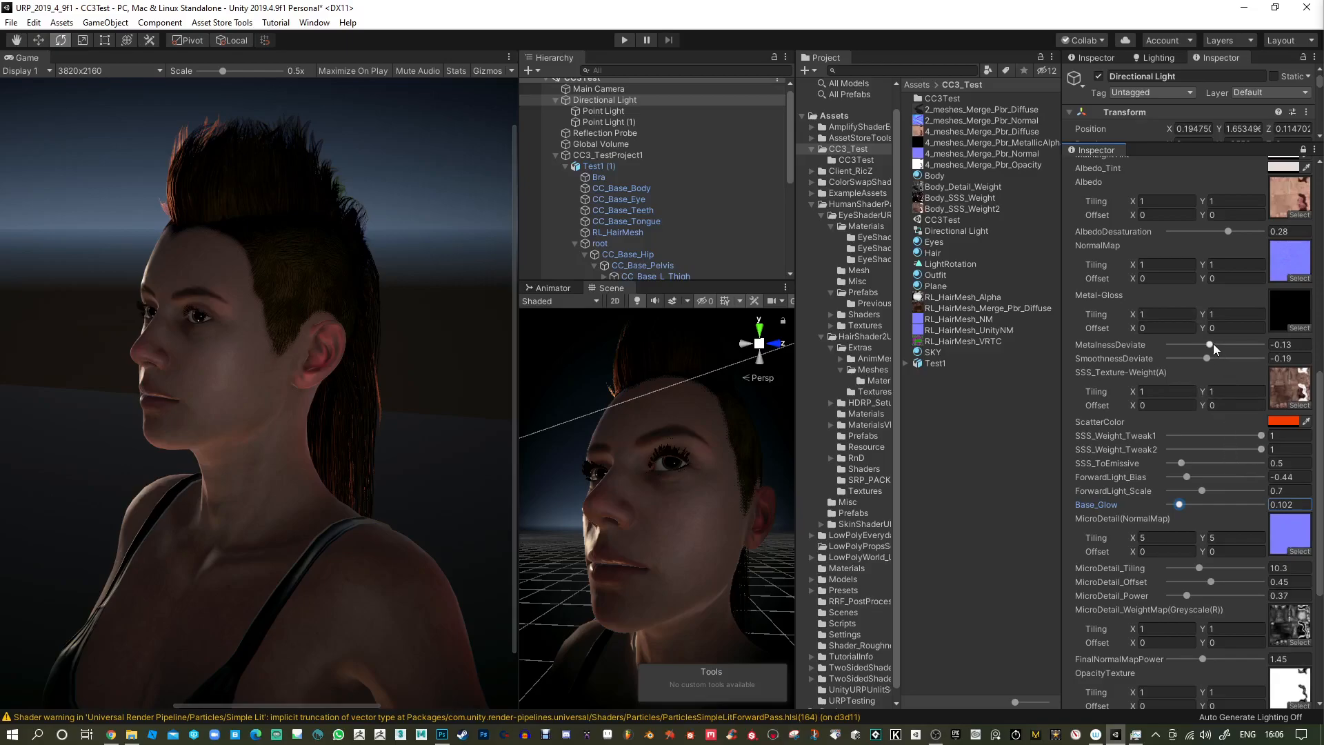
mouse_move(1214, 342)
left_mouse_down()
mouse_move(1256, 349)
mouse_move(1207, 362)
left_mouse_up()
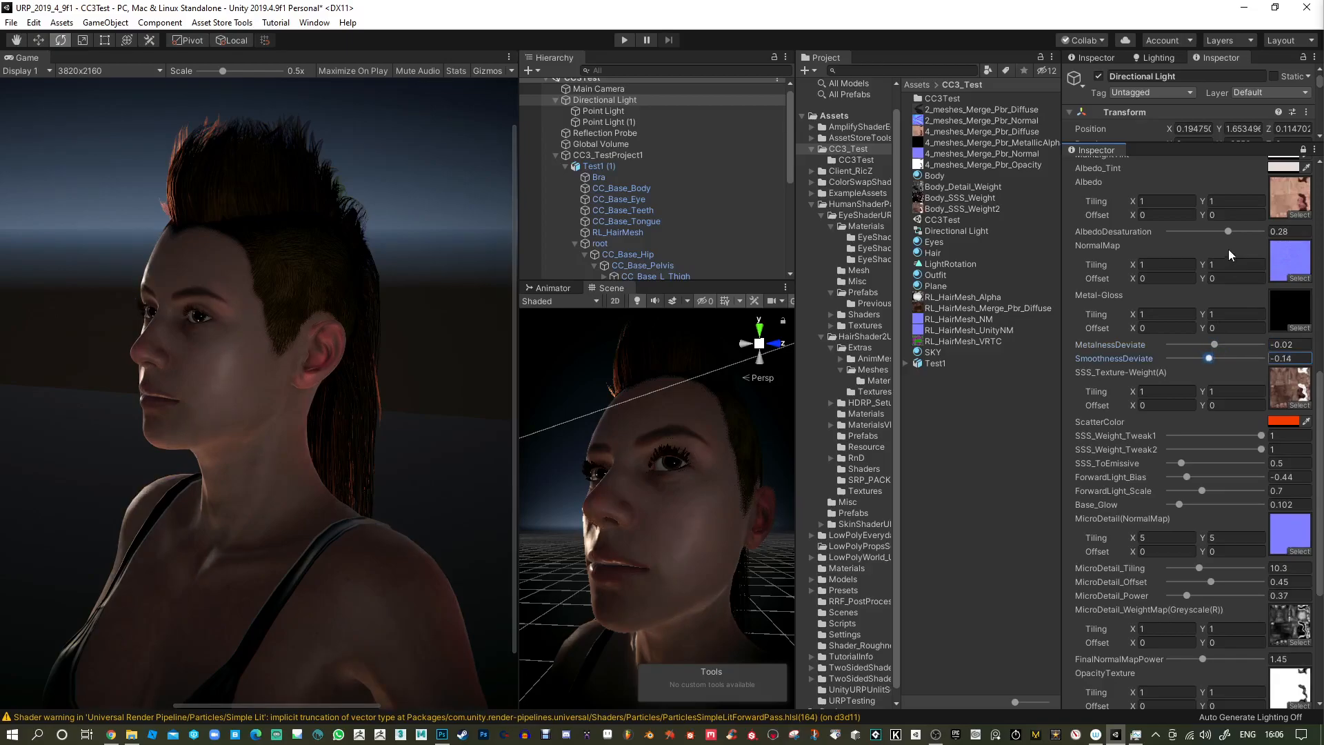
mouse_move(1228, 230)
left_mouse_down()
mouse_move(1244, 235)
mouse_move(1191, 238)
mouse_move(1241, 235)
mouse_move(1219, 237)
left_mouse_up()
scroll(1197, 277, "up", 3)
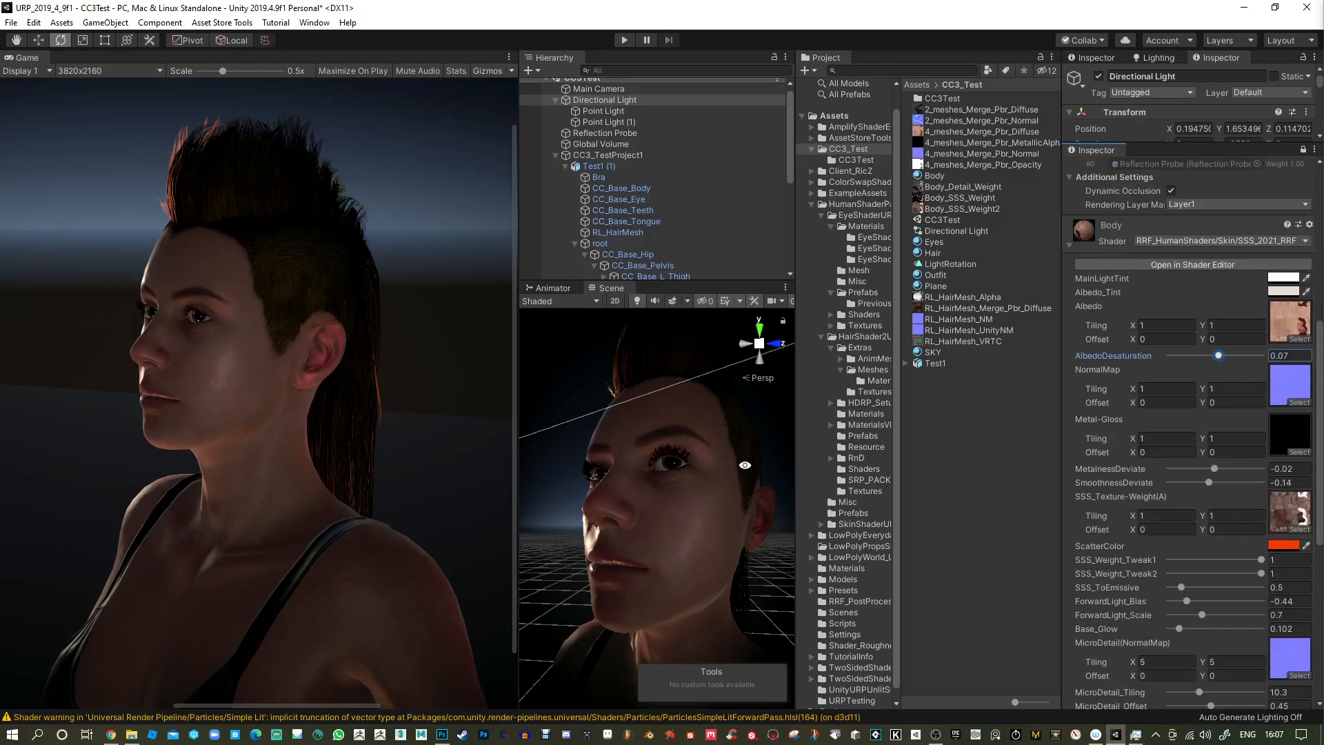
Reveal the Directional Light's full transform and set its Y rotation to -3702 to light the face from the front.
left_click_drag(746, 468, 751, 553, "alt")
scroll(746, 445, "down", 4)
left_click_drag(745, 445, 702, 507, "alt")
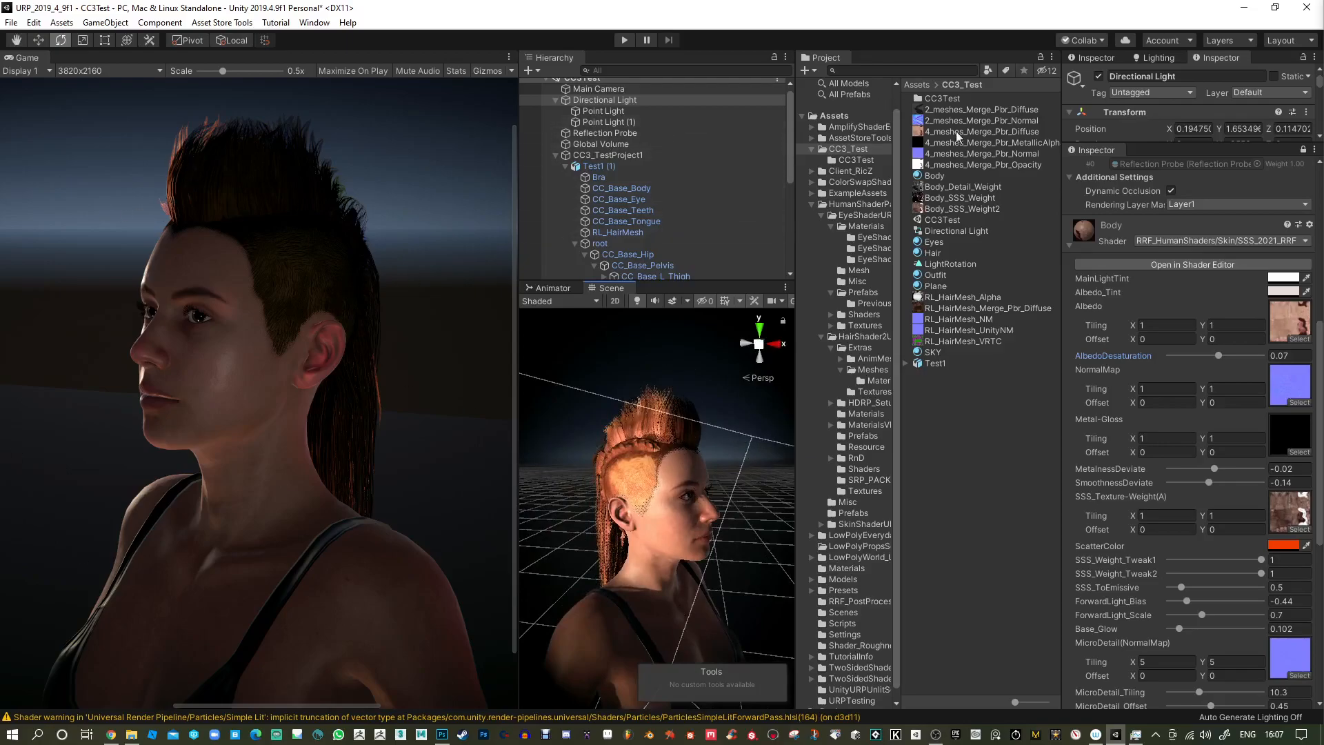
scroll(1223, 253, "up", 10)
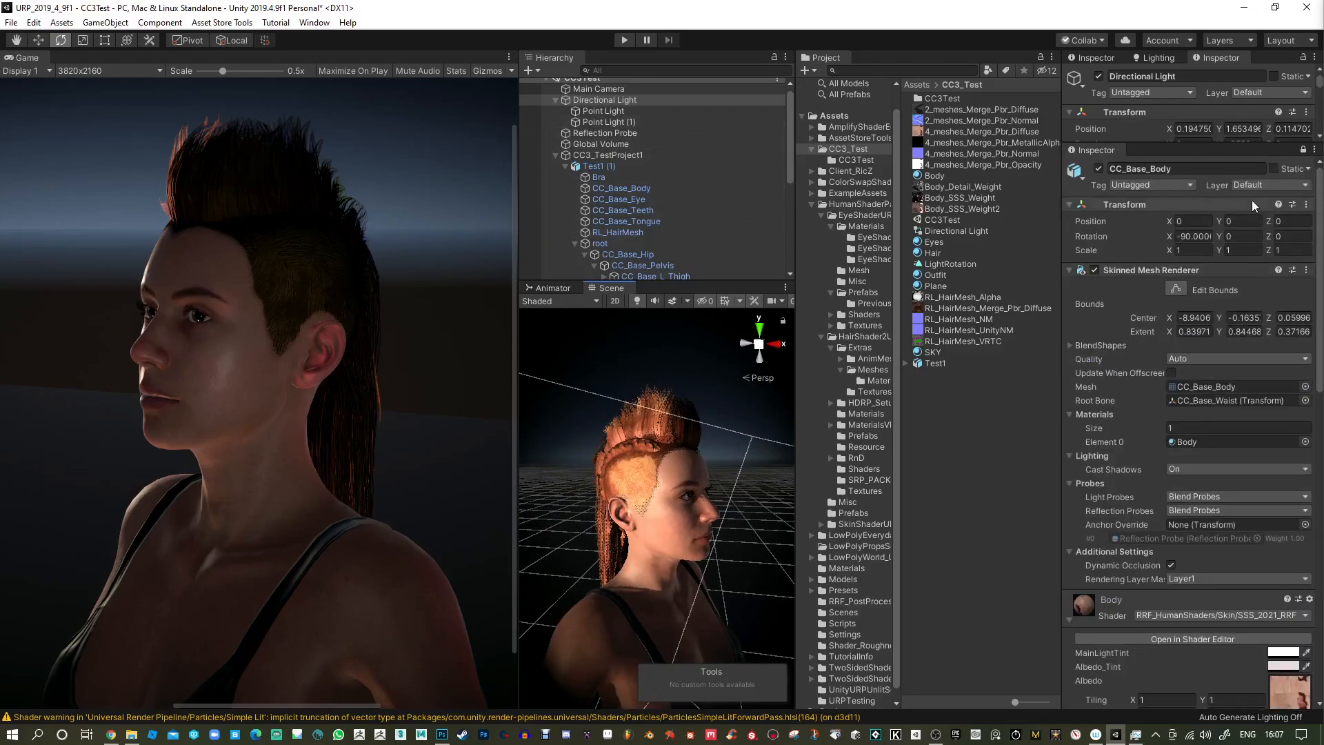
left_click_drag(1166, 144, 1182, 349)
left_click_drag(1220, 143, 1160, 159)
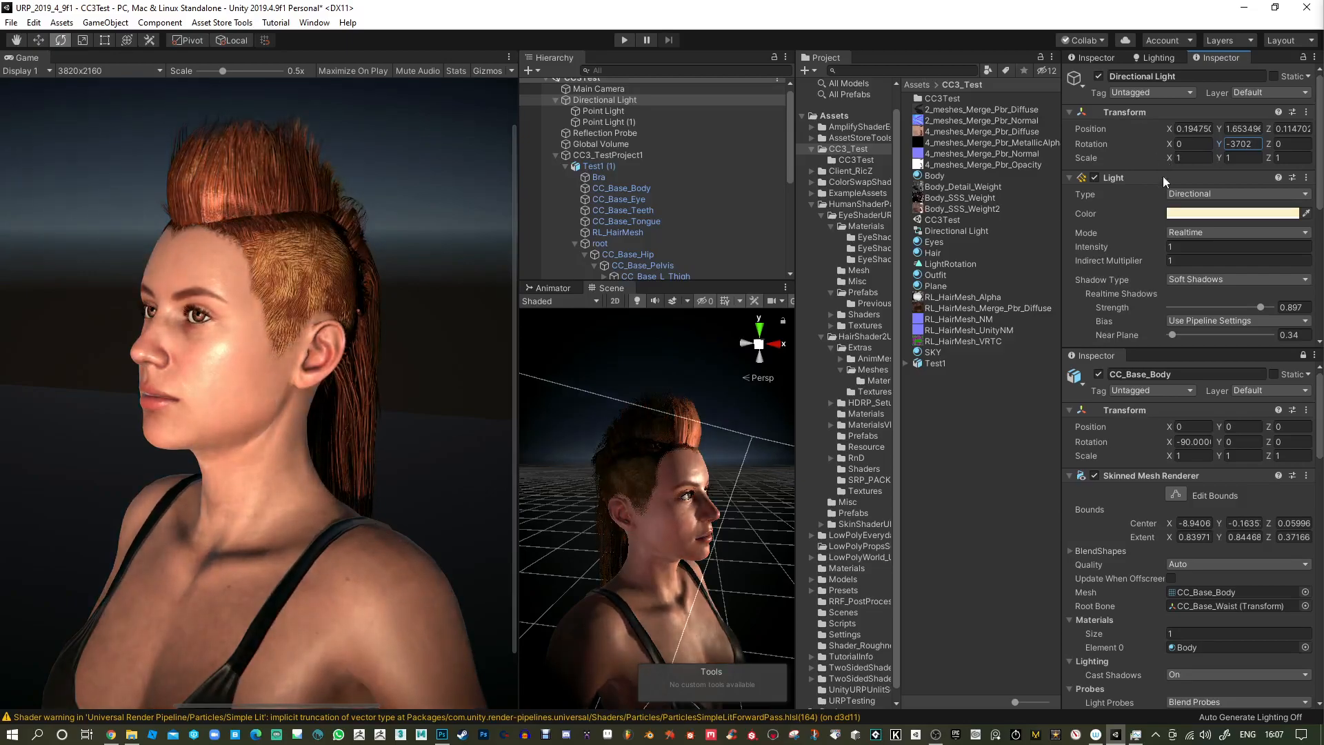
Change the Directional Light's color to the paler tone E0DCD0.
left_click(1221, 213)
left_click_drag(955, 397, 945, 405)
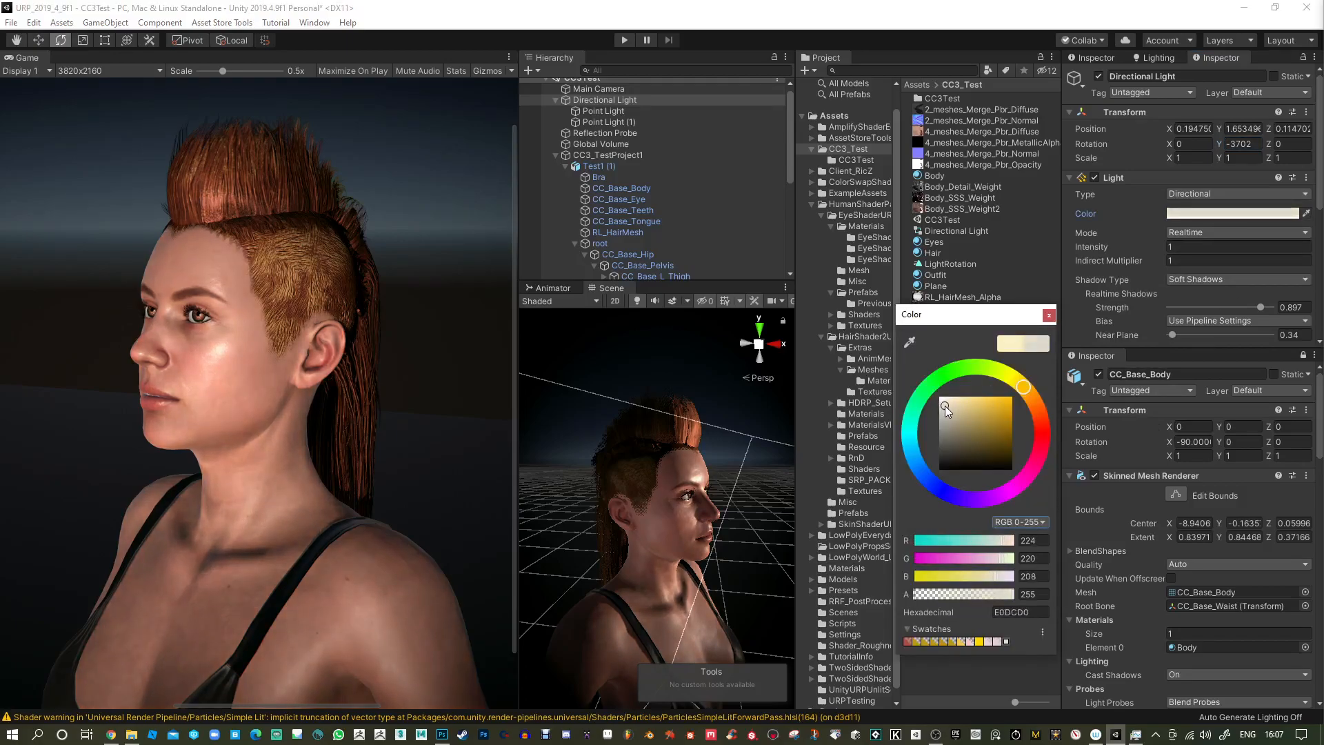
left_click(1049, 316)
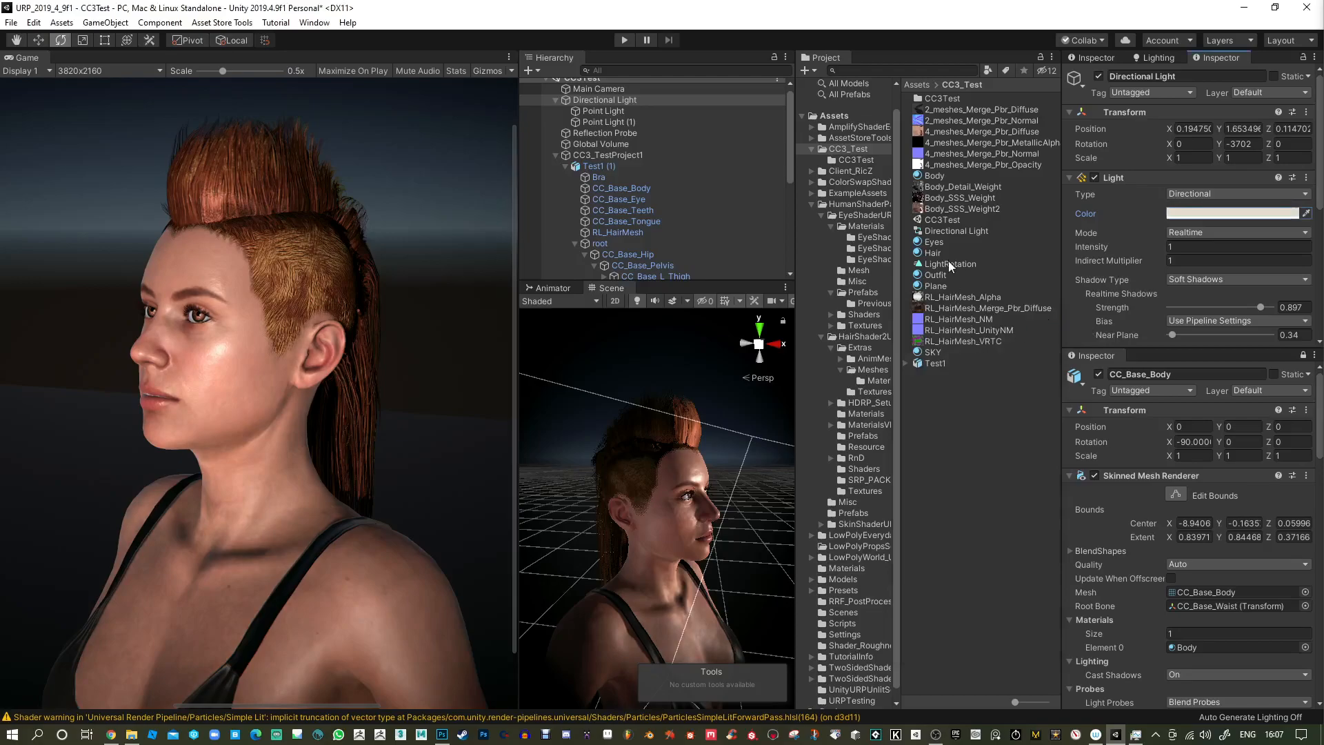
Select the Body material and reduce its SmoothnessDeviate to -0.25.
left_click(928, 177)
scroll(1211, 482, "down", 6)
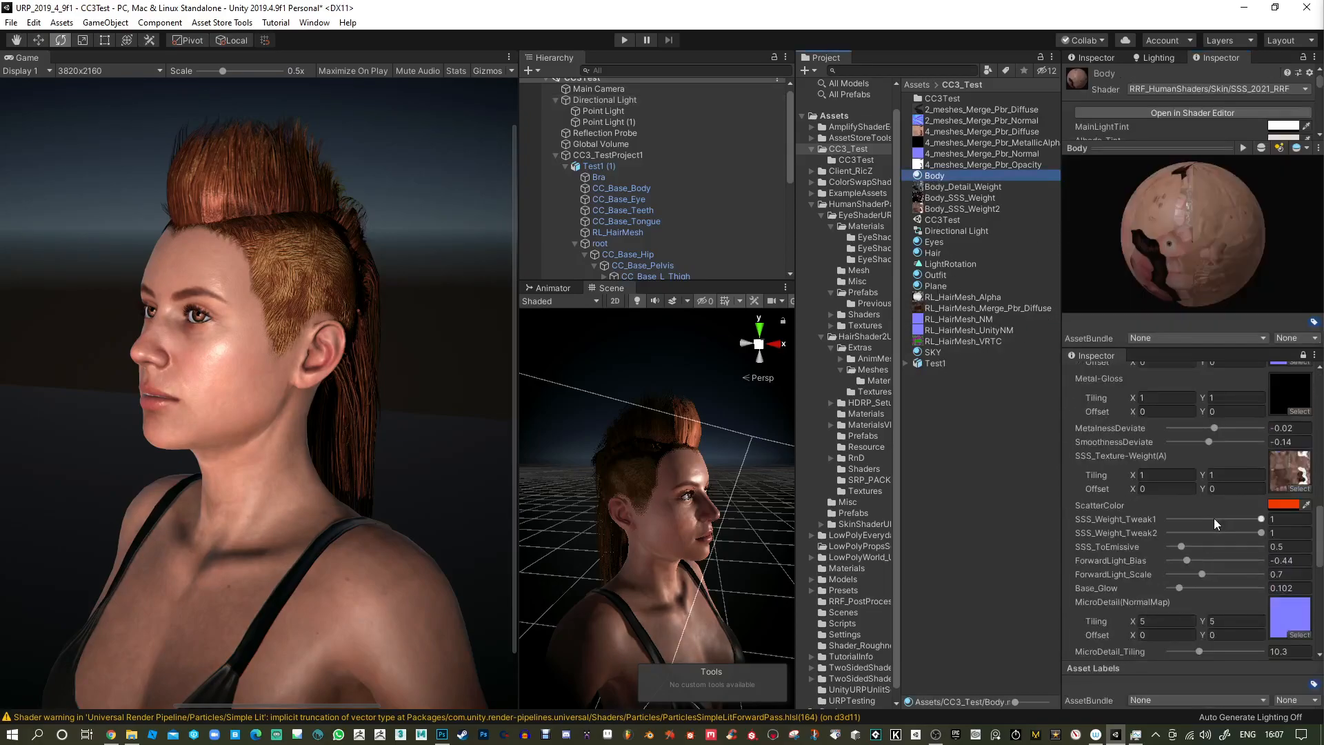
left_click_drag(1209, 442, 1204, 442)
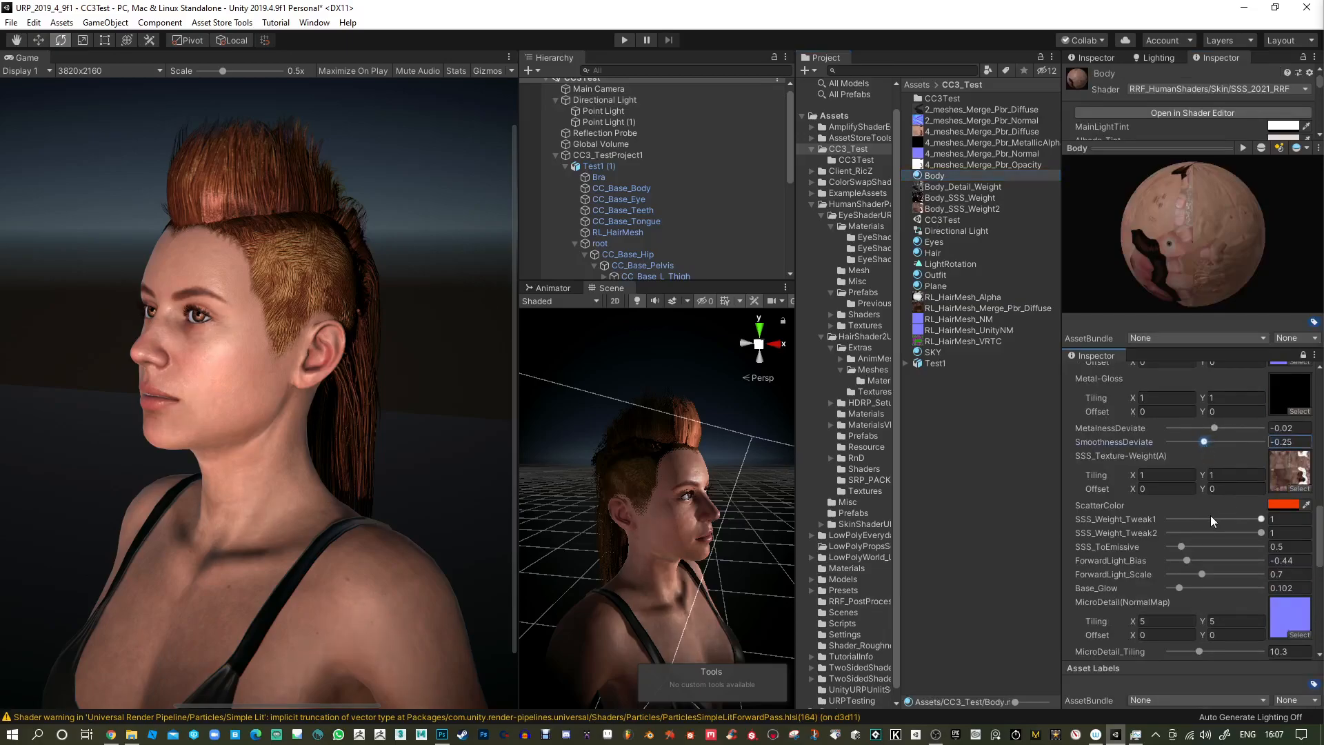
scroll(1201, 550, "down", 3)
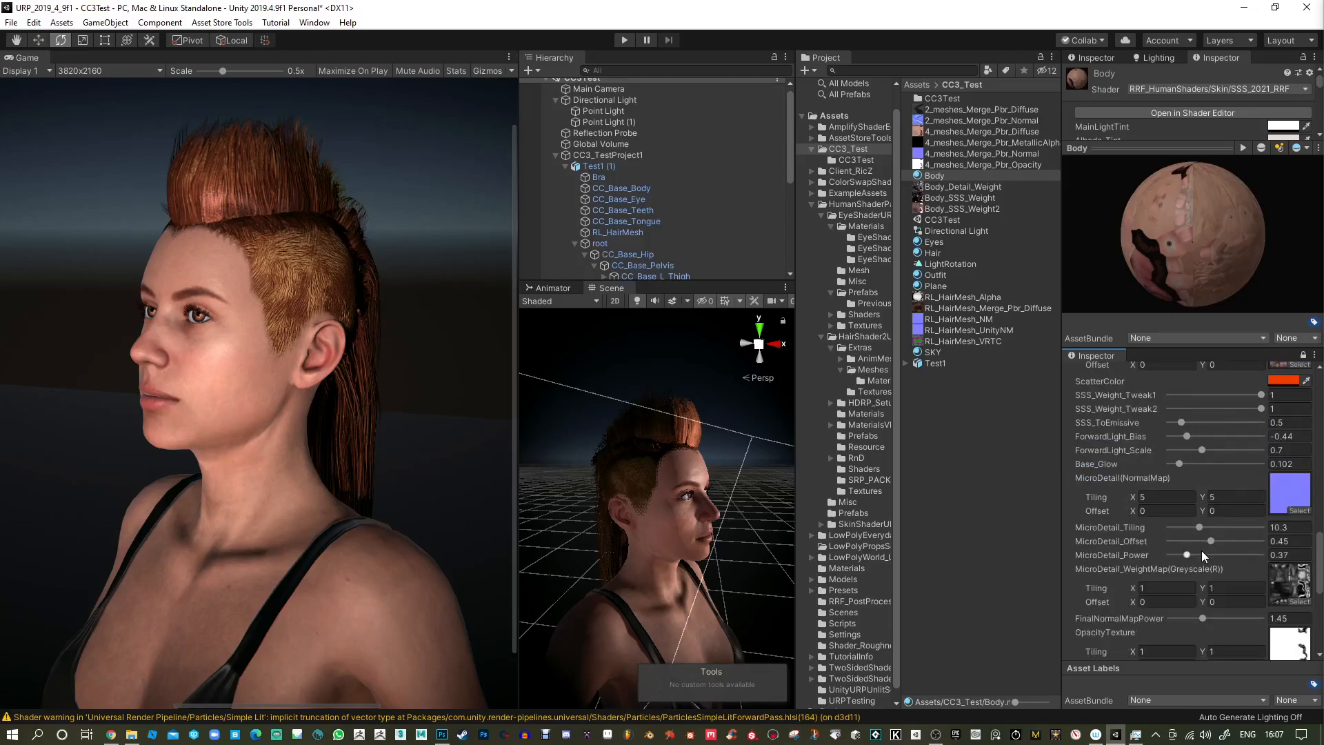
scroll(1202, 550, "up", 3)
Select the Hair material and close the extra inspector locked to CC_Base_Body.
left_click(931, 253)
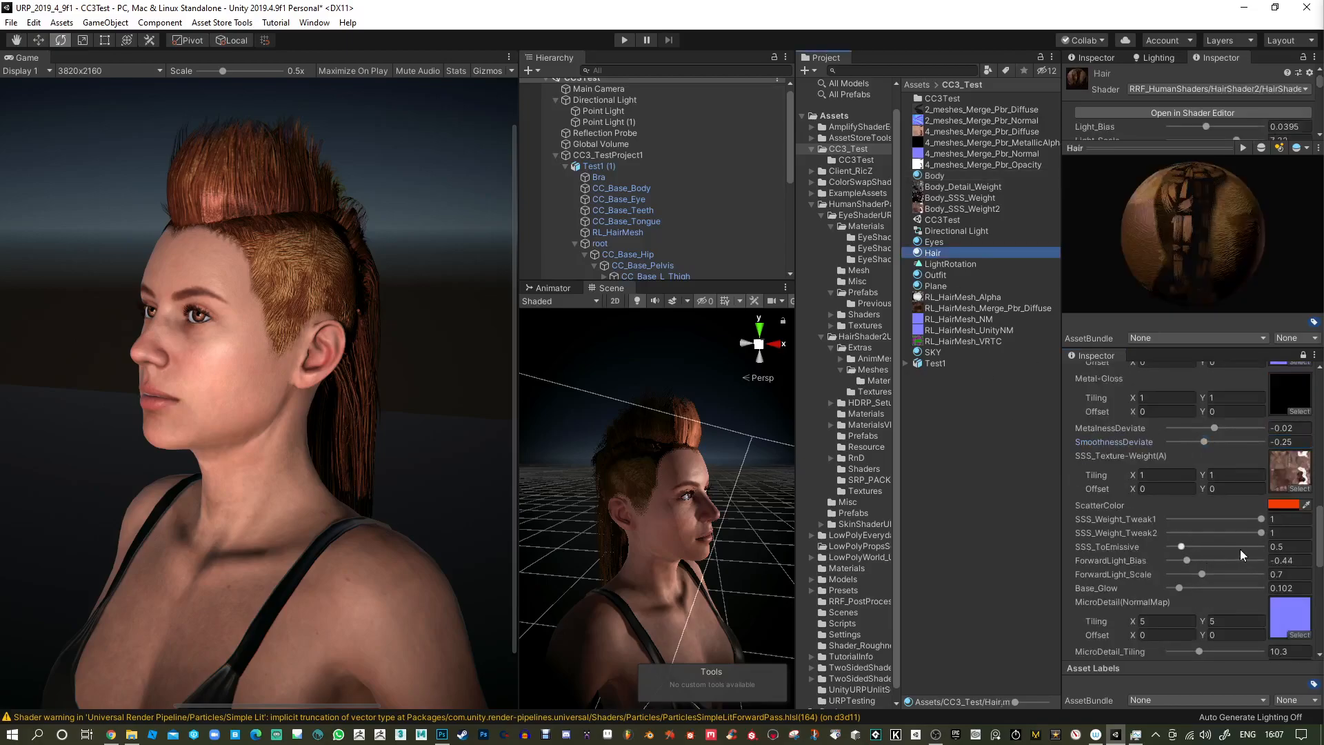
scroll(1240, 549, "up", 5)
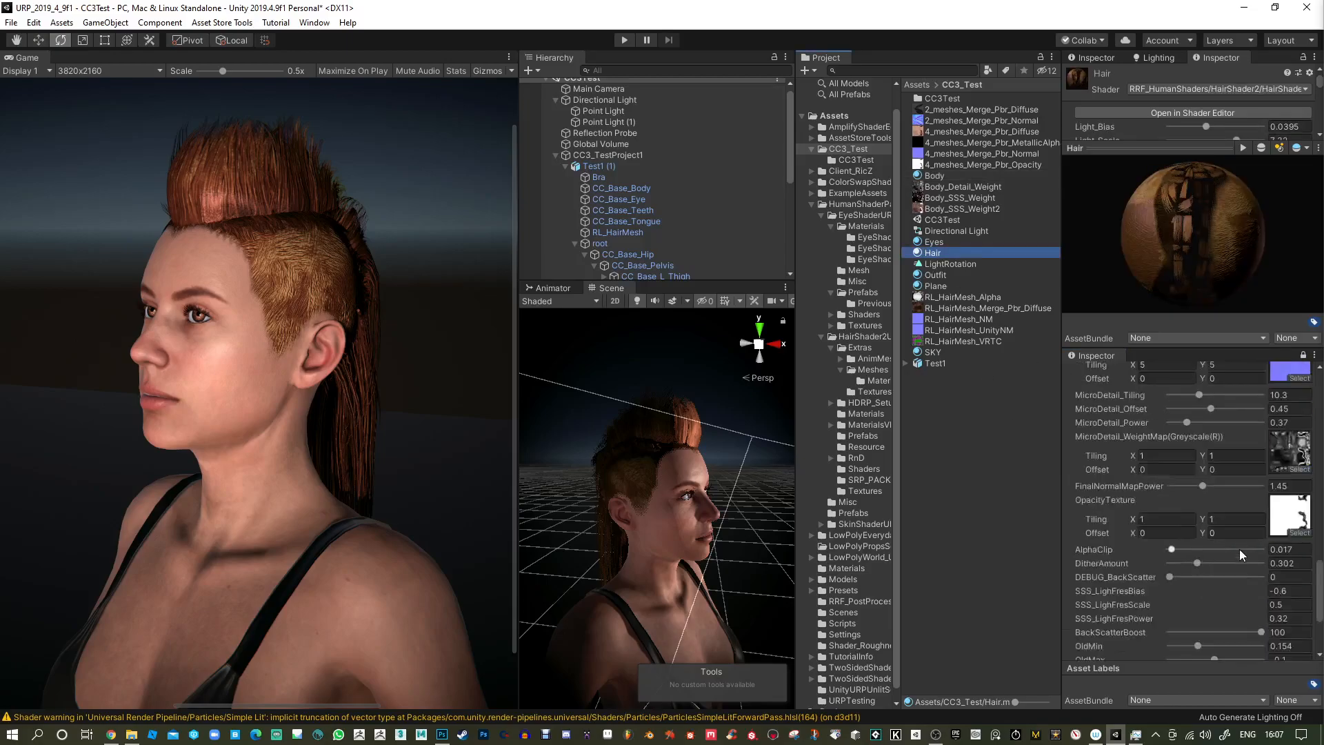
left_click(931, 243)
left_click(932, 254)
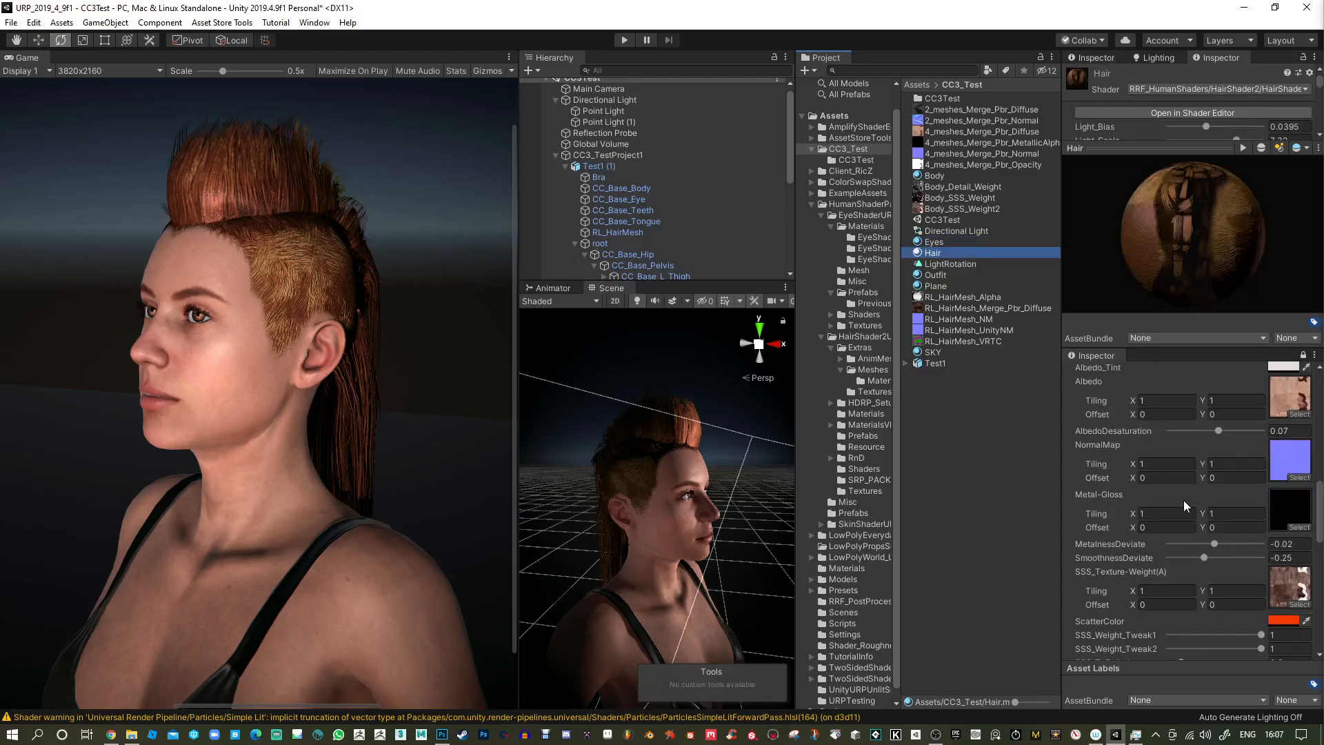
scroll(1183, 496, "up", 4)
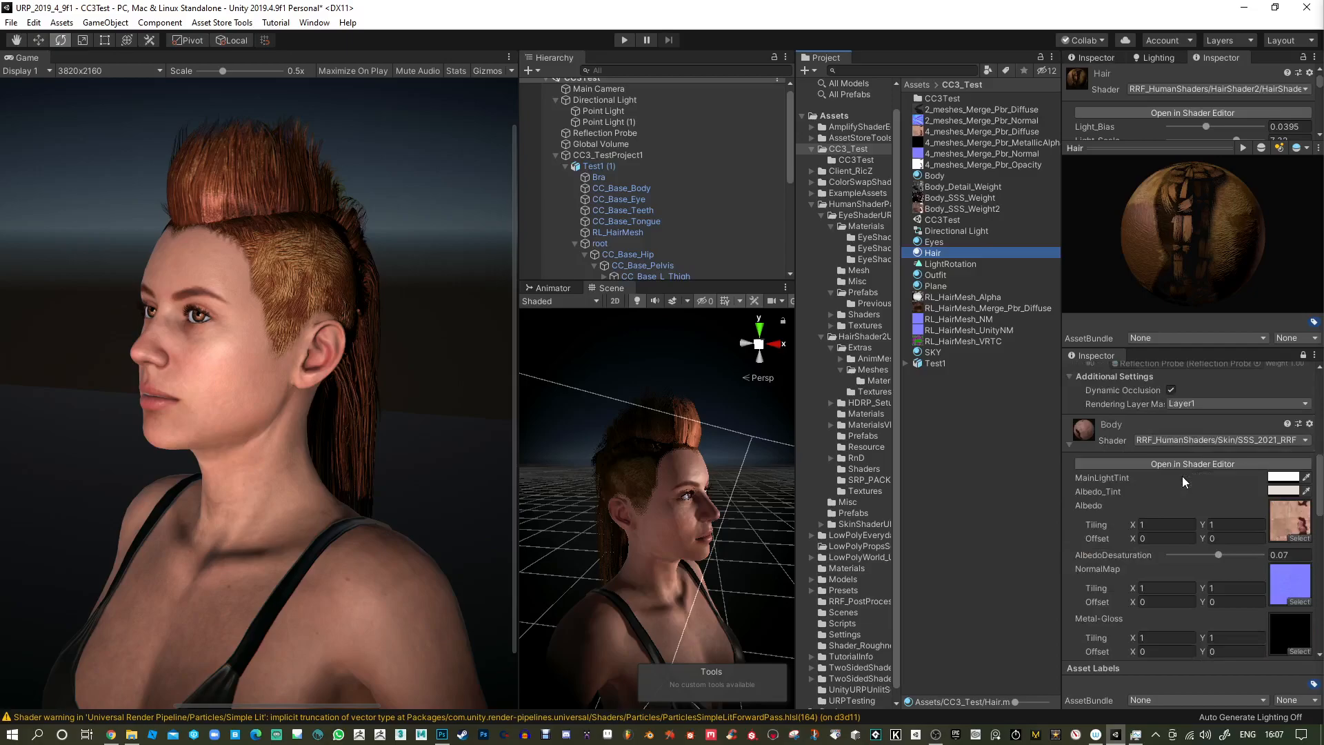
left_click(1097, 52)
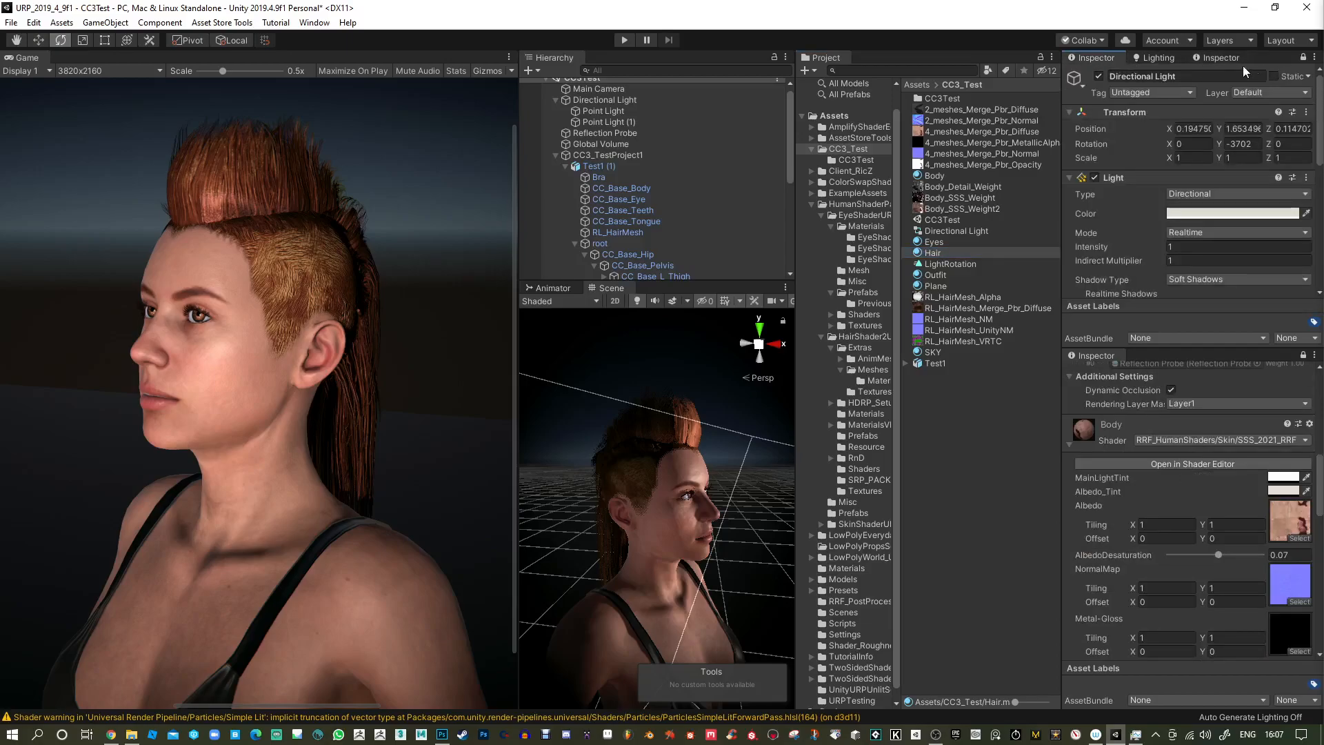
left_click(1225, 59)
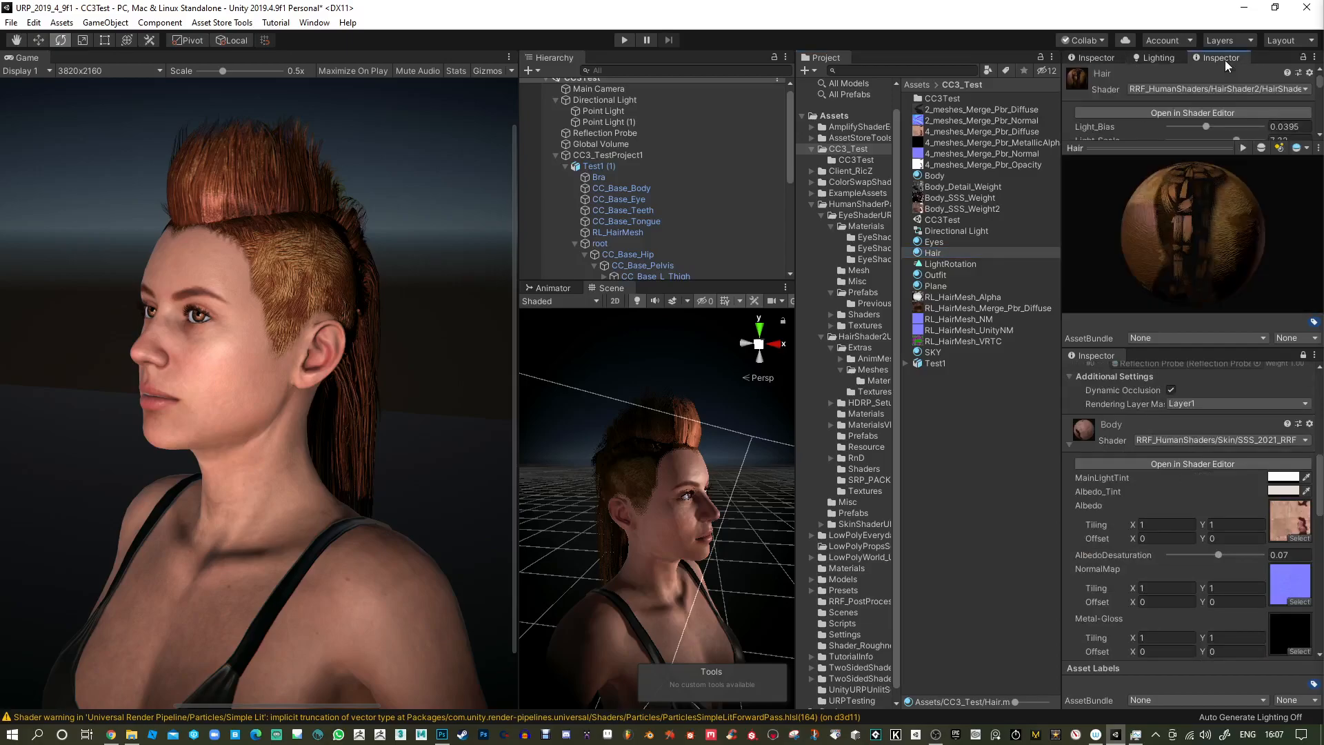
left_click(1313, 355)
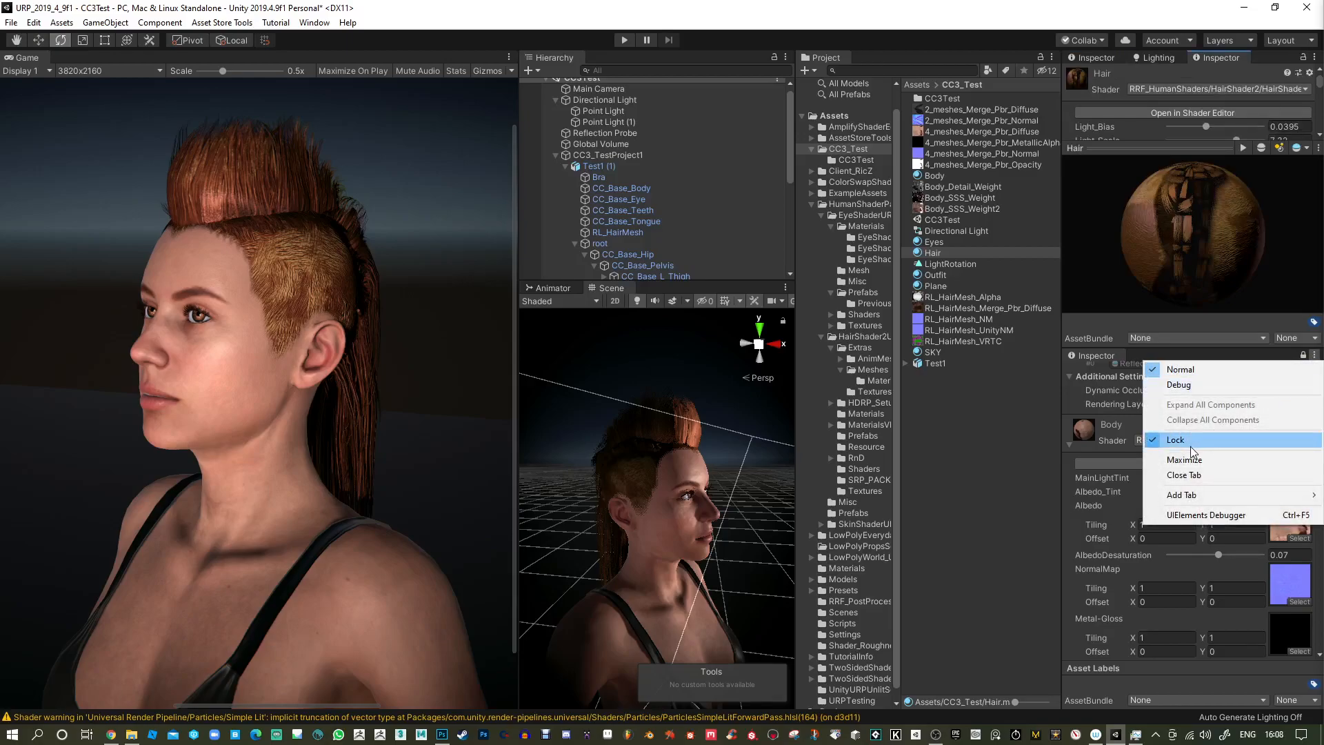
left_click(1190, 475)
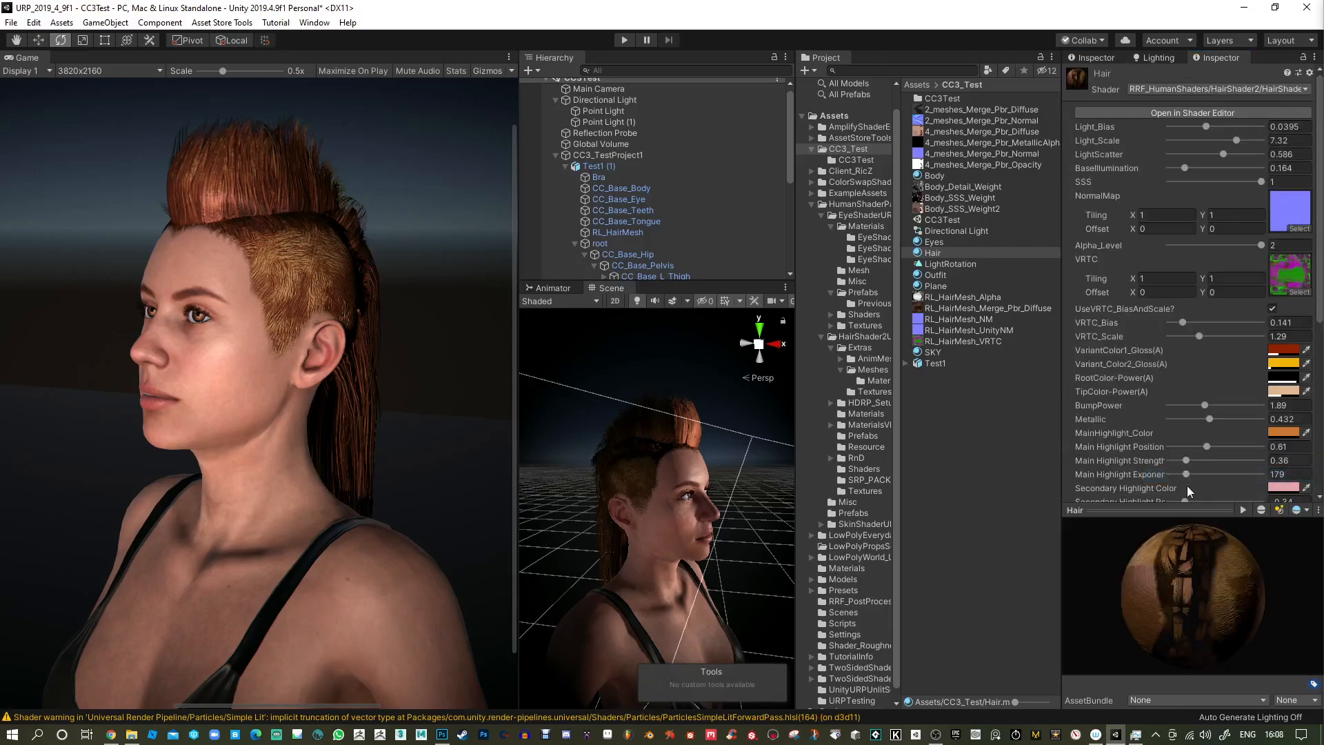
Set the Hair material's VRTC_Bias to 0.745 and VRTC_Scale to 0.93.
scroll(1191, 402, "down", 4)
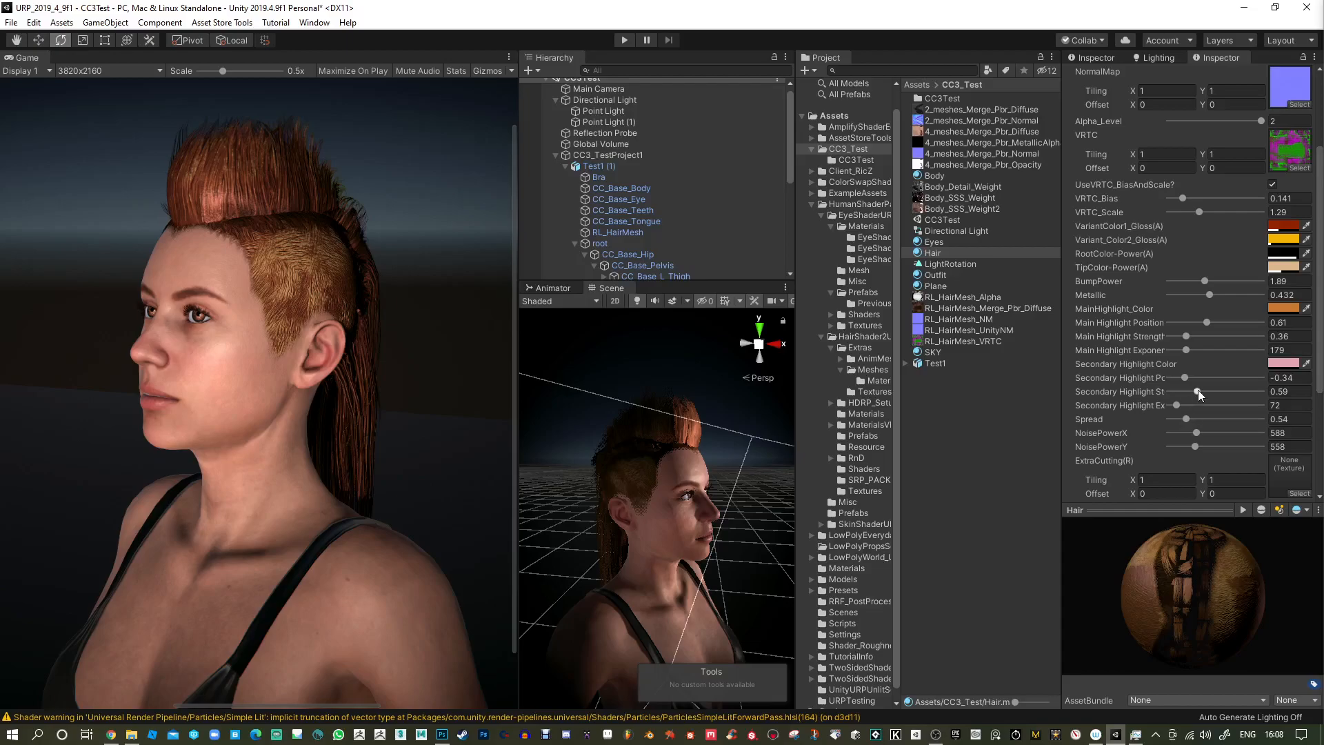
scroll(1197, 390, "up", 4)
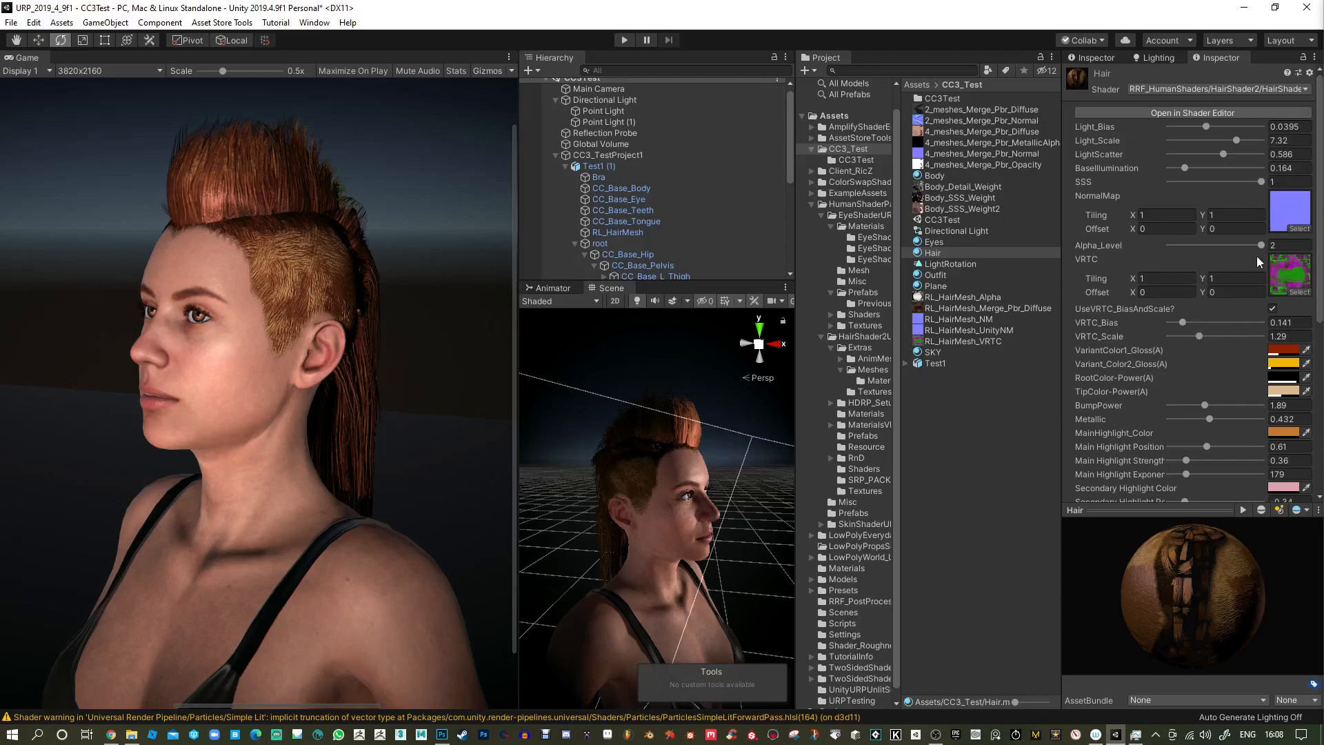
left_click_drag(1182, 322, 1214, 324)
mouse_move(1222, 324)
left_mouse_down()
mouse_move(1258, 324)
mouse_move(1193, 334)
left_mouse_up()
Change the Hair material's RootColor-Power(A) to the dark brown 271515.
left_click(1283, 378)
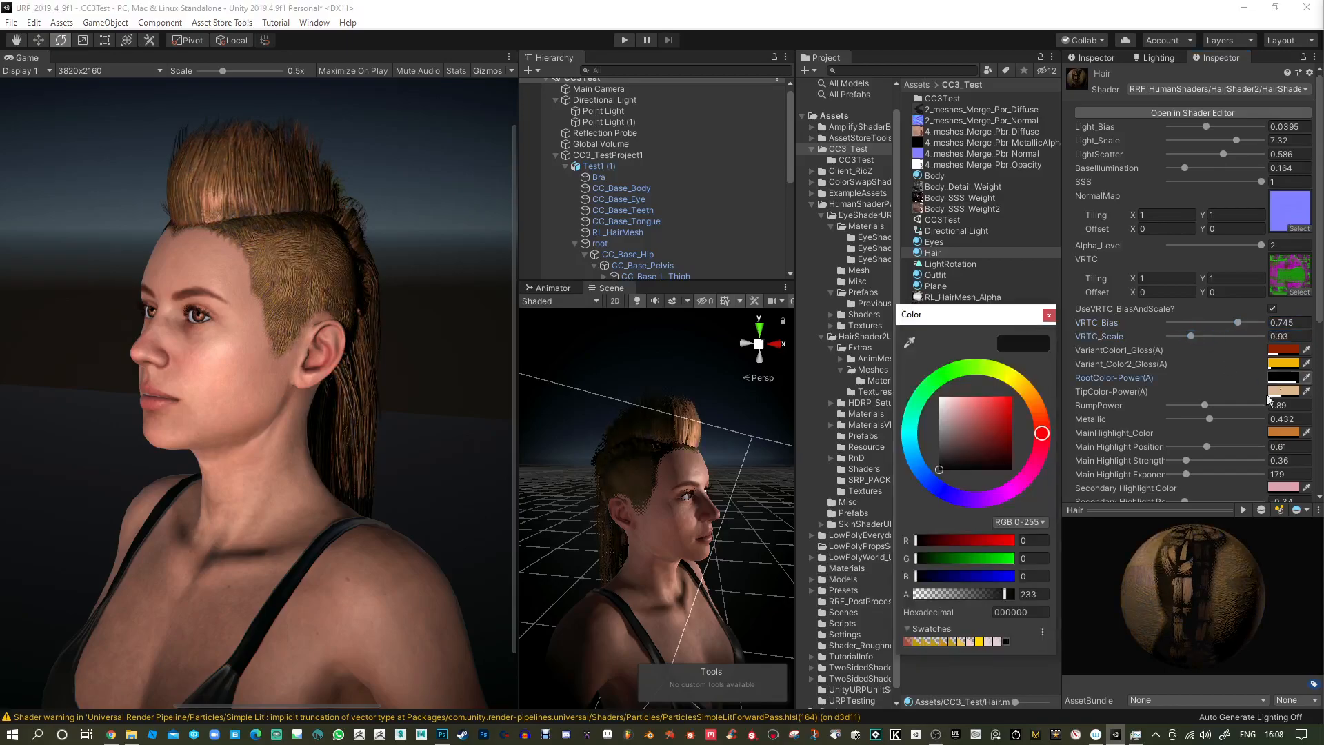
mouse_move(968, 469)
left_mouse_down()
mouse_move(975, 451)
mouse_move(999, 463)
mouse_move(990, 431)
mouse_move(973, 459)
left_mouse_up()
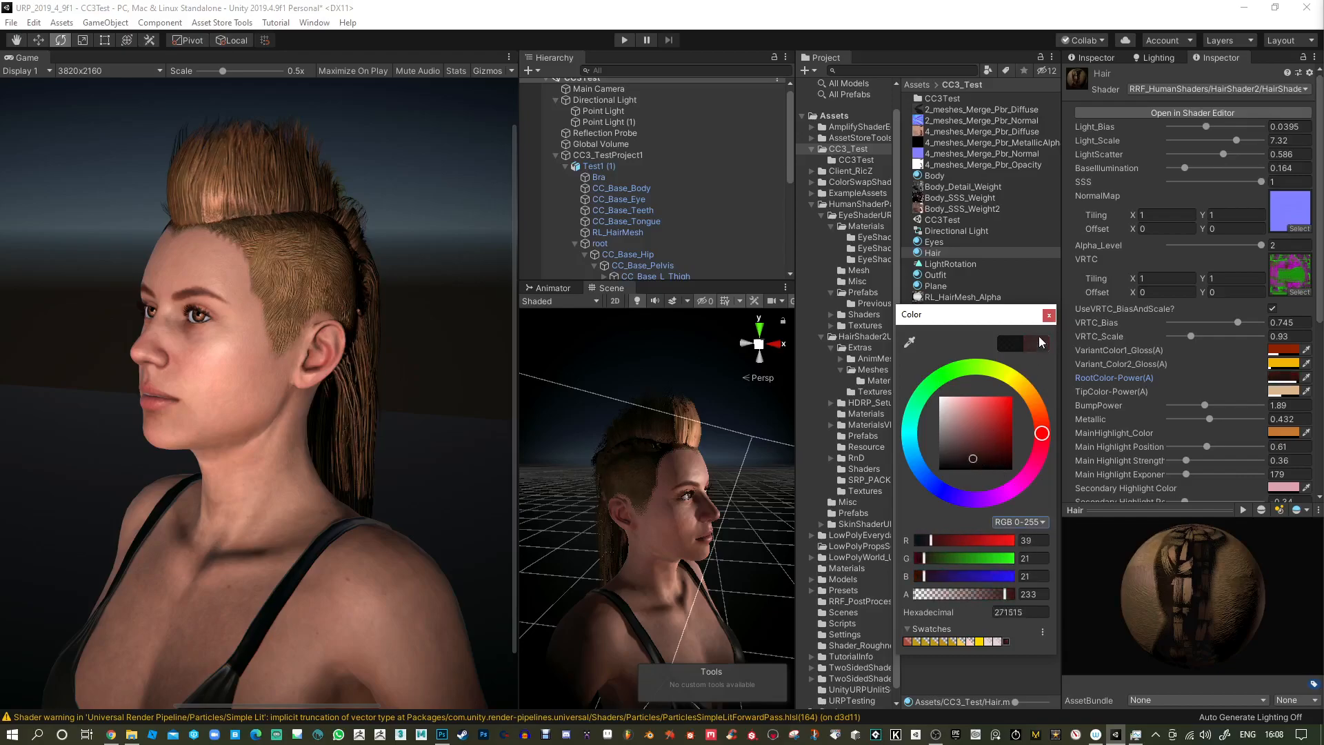
left_click(1049, 315)
Set the hair's LightScatter to 0.314, Light_Scale to 3.96, BaseIllumination to 0.132 and Light_Bias to 0.038, and adjust its SSS.
left_click_drag(1223, 154, 1264, 155)
mouse_move(1136, 154)
left_mouse_down()
mouse_move(1208, 153)
mouse_move(1150, 154)
mouse_move(1202, 153)
mouse_move(1141, 178)
mouse_move(1297, 178)
mouse_move(1180, 175)
mouse_move(1194, 175)
mouse_move(1158, 141)
left_mouse_up()
left_click(1207, 126)
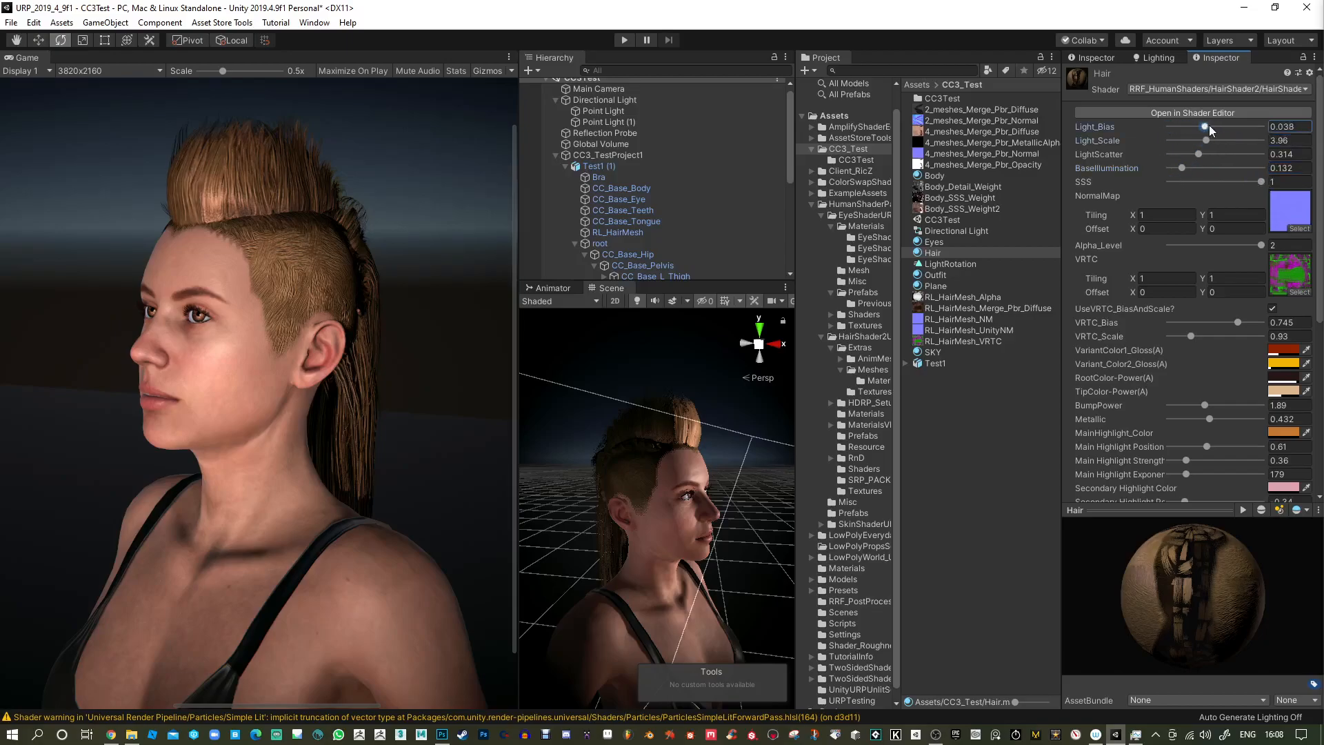
left_click_drag(1258, 181, 1145, 182)
Set the hair's Main Highlight Position to -0.05 and exponent to 27, Secondary Highlight exponent to 42, and NoisePowerX to 528.
left_click_drag(1207, 446, 1172, 469)
scroll(1200, 427, "down", 3)
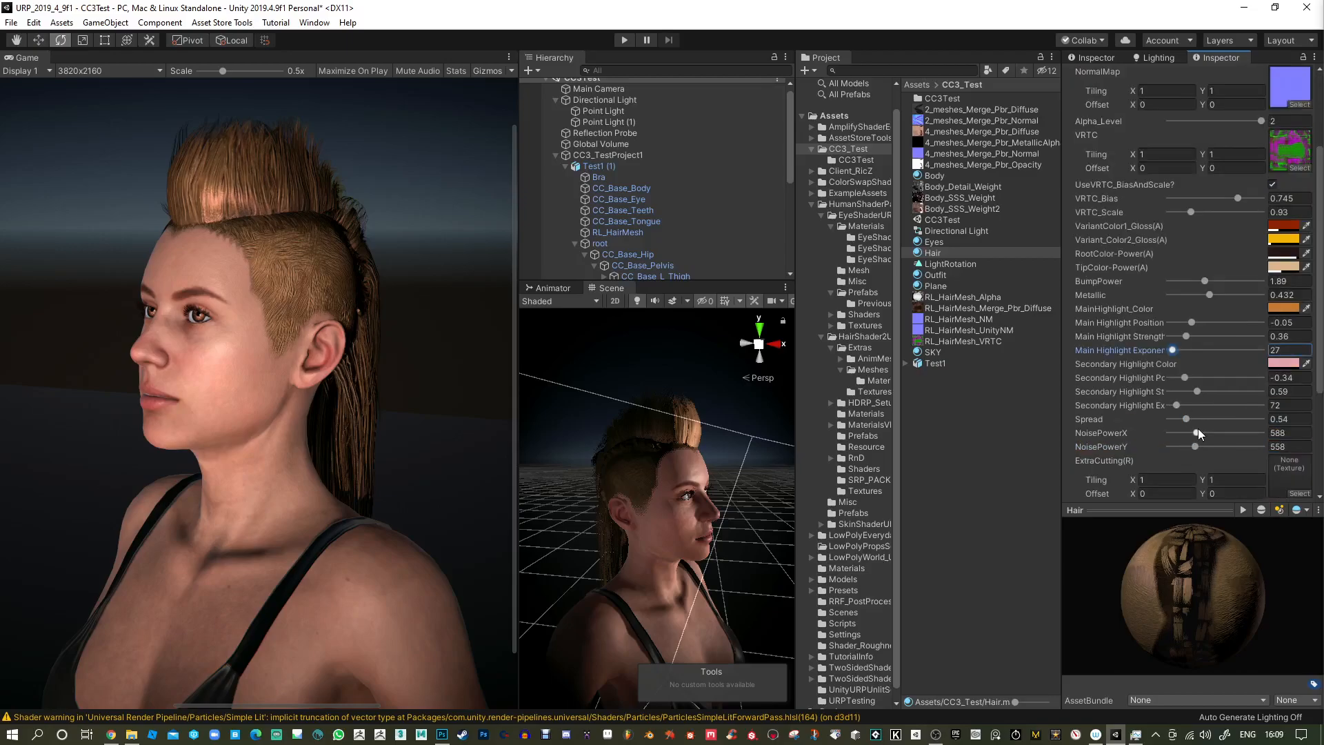
left_click_drag(1177, 404, 1194, 432)
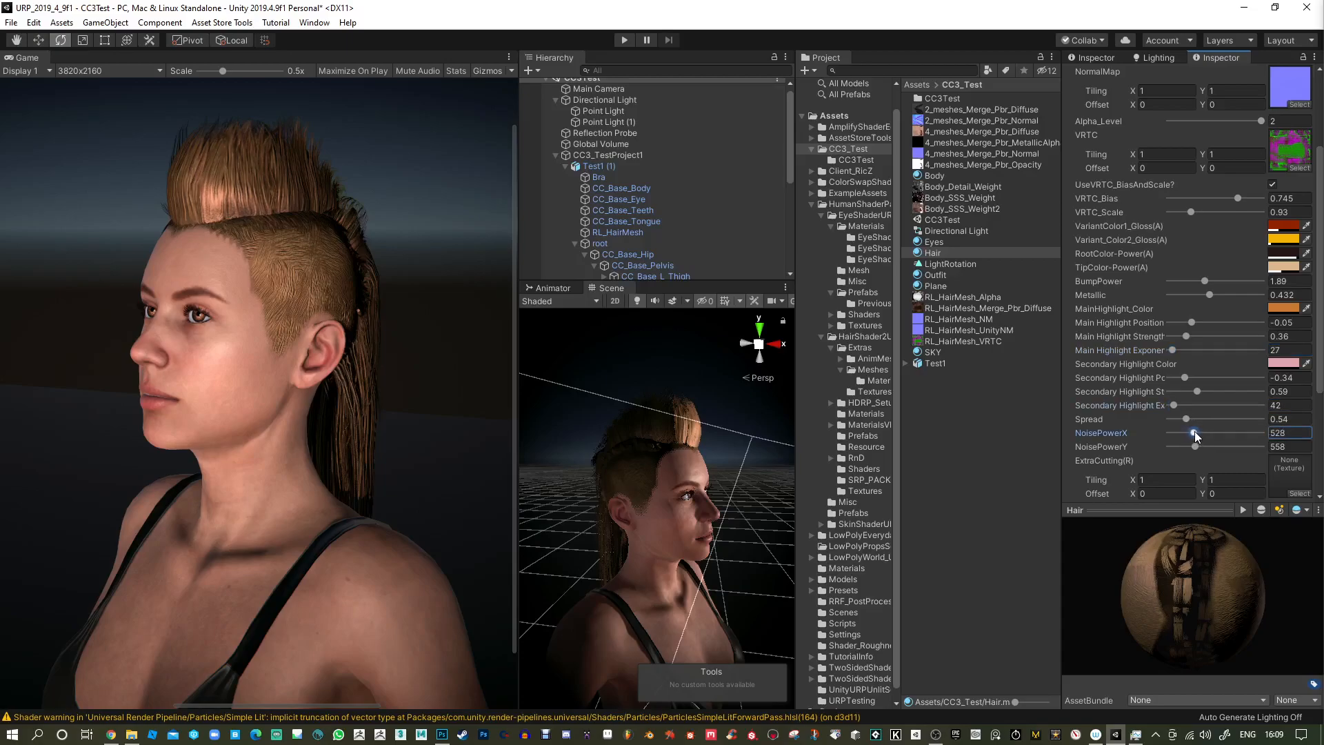
Change the hair's VariantColor1_Gloss(A) to 611902 with an alpha of 58.
left_click(1283, 225)
mouse_move(1009, 436)
left_mouse_down()
mouse_move(1009, 454)
mouse_move(1003, 404)
mouse_move(1011, 442)
left_mouse_up()
left_click_drag(967, 590, 938, 591)
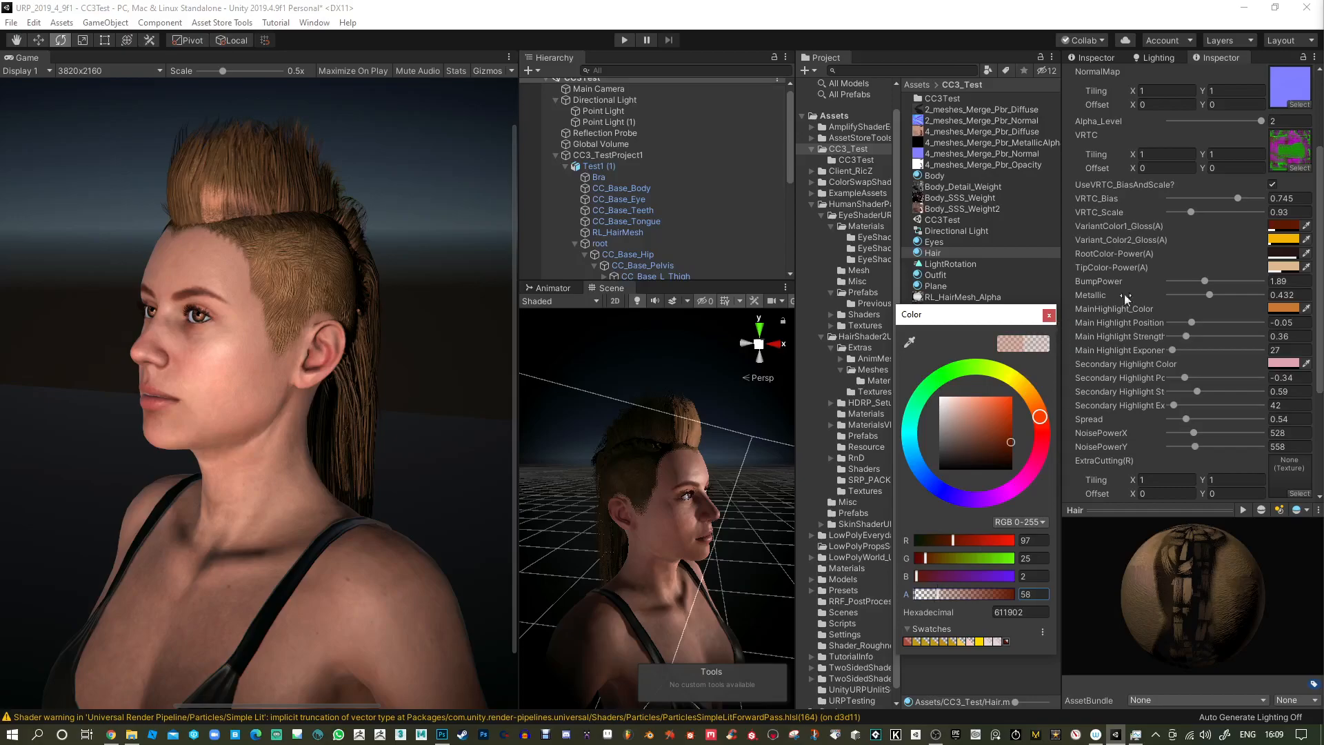
left_click(1049, 315)
Change the hair's Variant_Color2_Gloss(A) from yellow-orange to a bright red.
left_click(1285, 240)
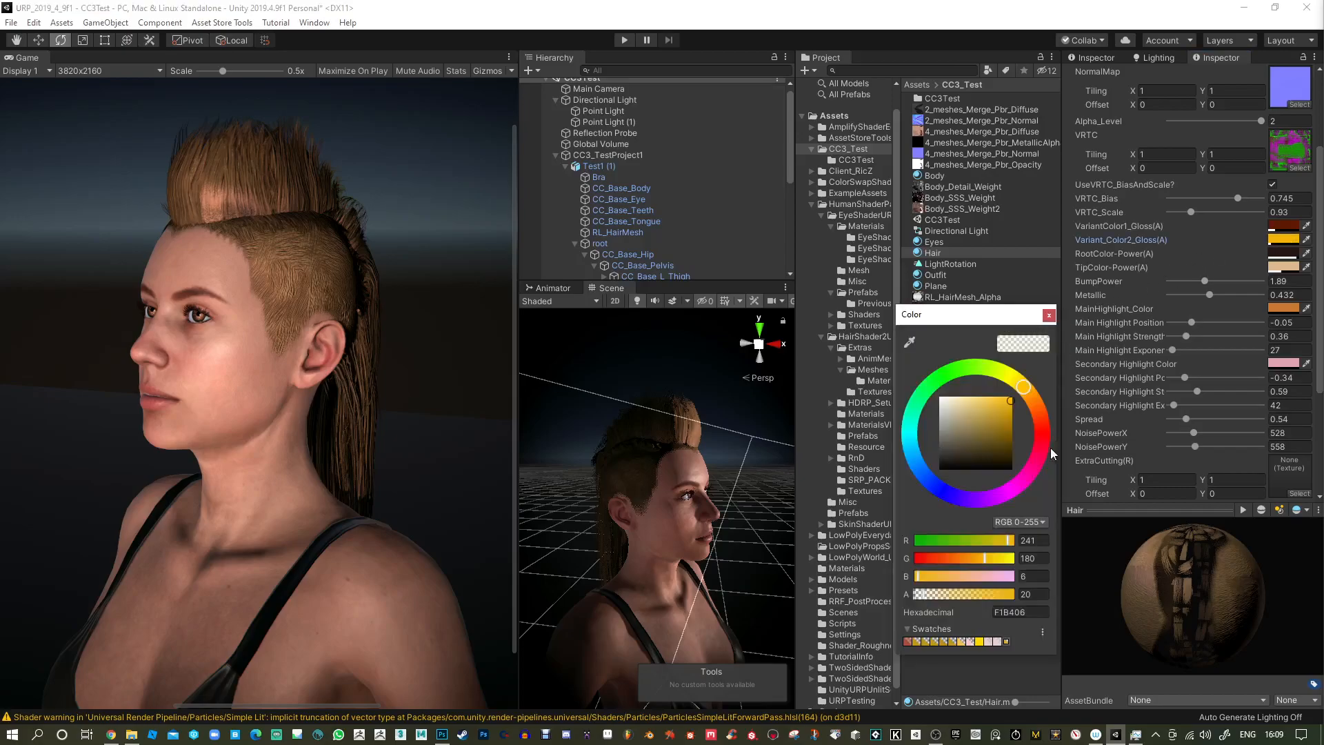
left_click_drag(1005, 407, 991, 425)
mouse_move(1022, 384)
left_mouse_down()
mouse_move(1038, 452)
mouse_move(943, 486)
mouse_move(924, 385)
mouse_move(962, 369)
mouse_move(1040, 443)
mouse_move(1023, 403)
left_mouse_up()
left_click(1049, 315)
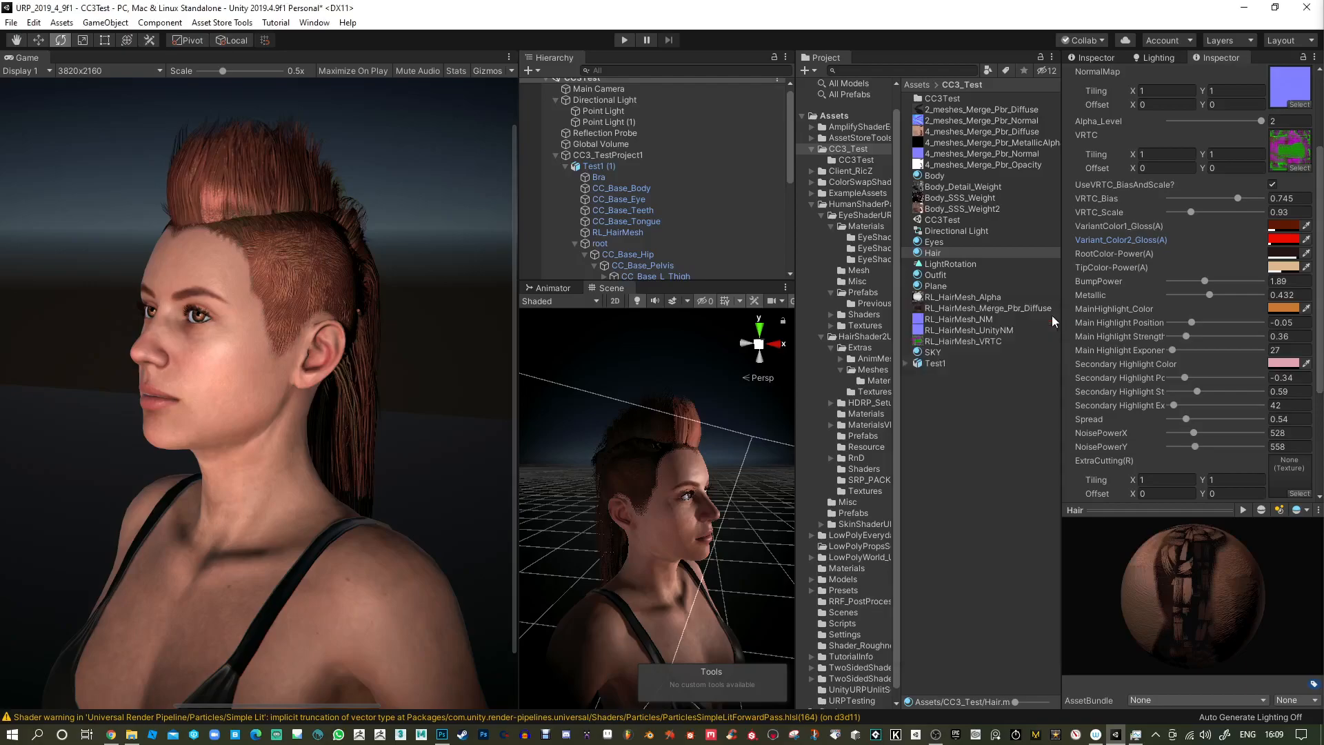
Change the hair's TipColor-Power(A) to the orange DB8B18 with an alpha of 105.
left_click(1282, 267)
mouse_move(1031, 417)
left_mouse_down()
mouse_move(1003, 411)
mouse_move(1036, 448)
mouse_move(1027, 396)
mouse_move(1004, 407)
left_mouse_up()
left_click(1004, 404)
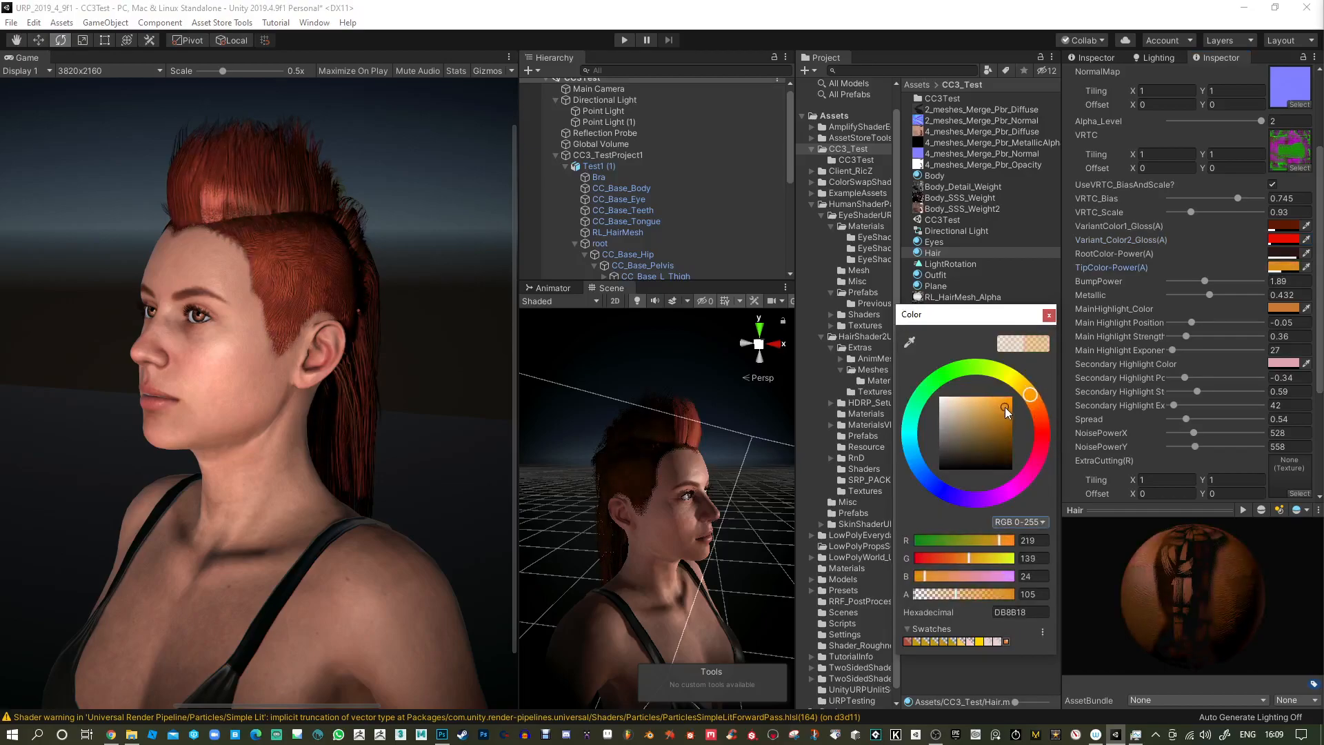
left_click(1049, 315)
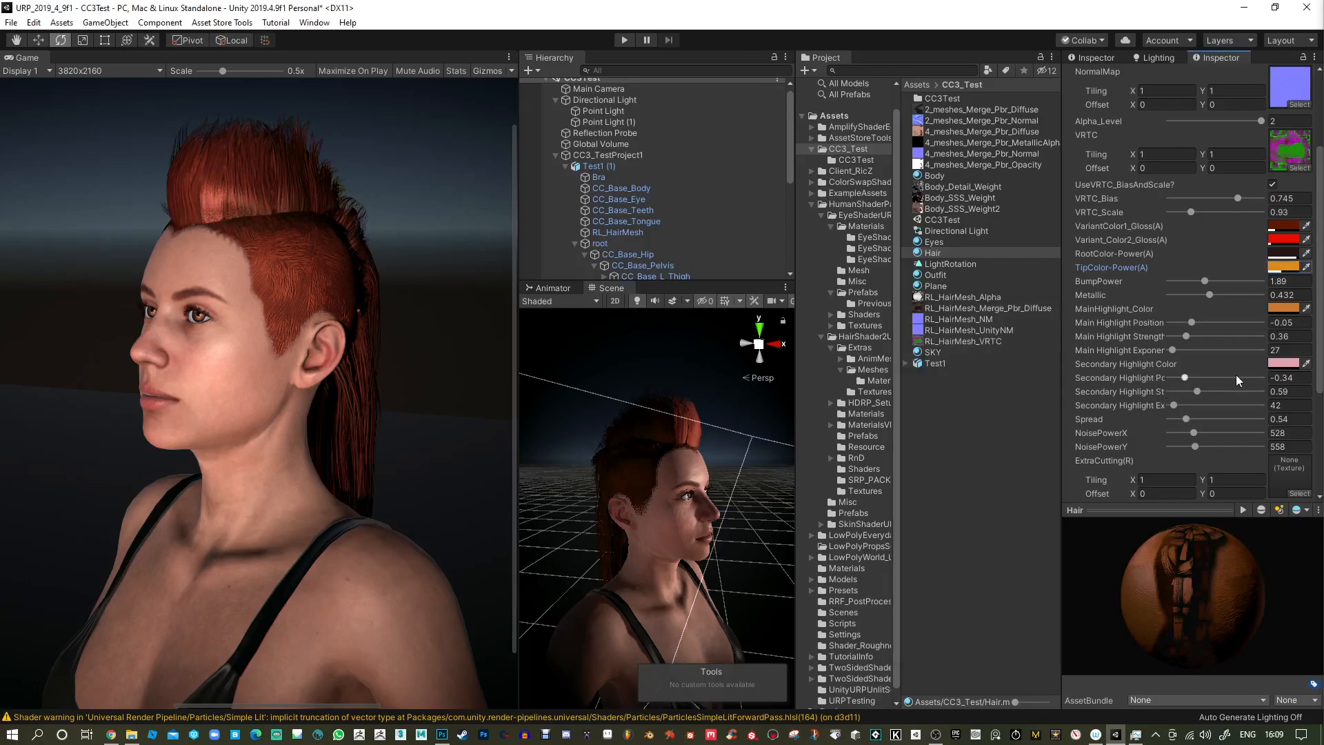
Turn the Scene view to face the character from the front, and enlarge the Game view and the Hierarchy.
scroll(1206, 383, "down", 3)
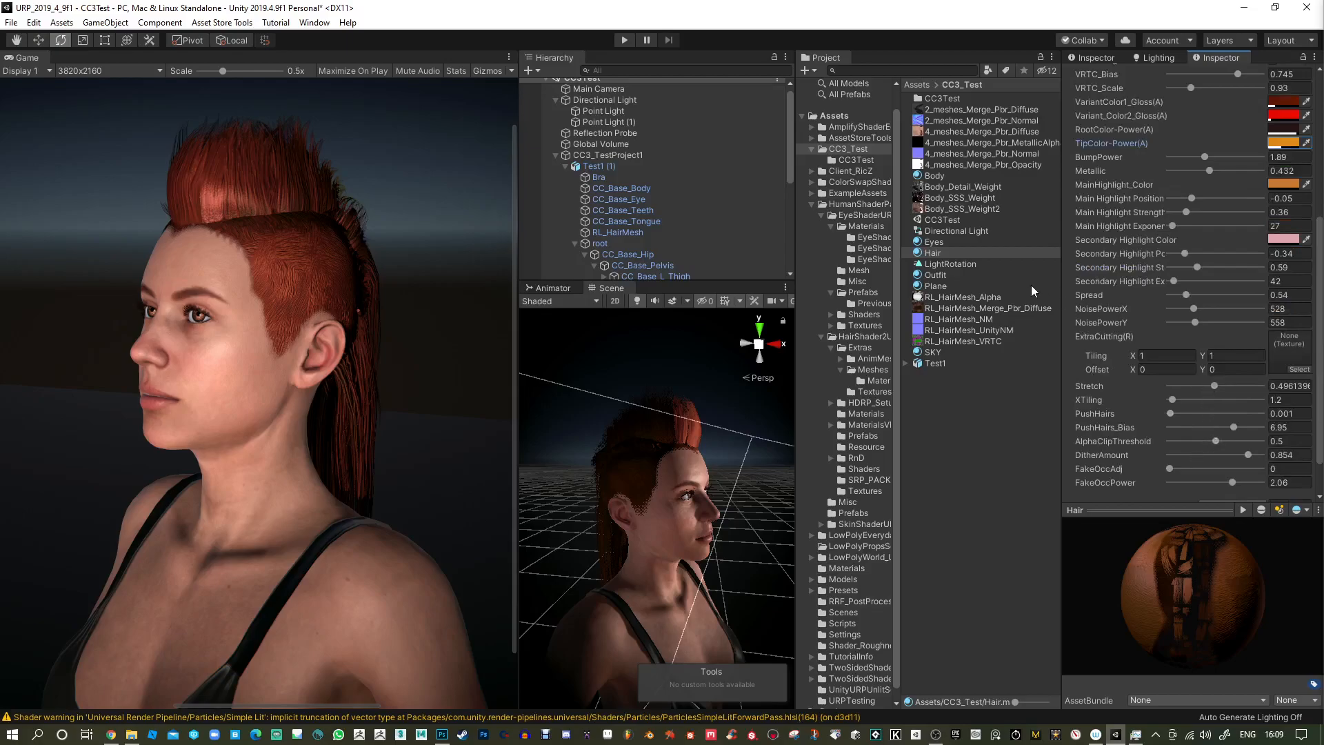
left_click_drag(753, 475, 560, 486, "alt")
right_click_drag(648, 516, 704, 523, "alt")
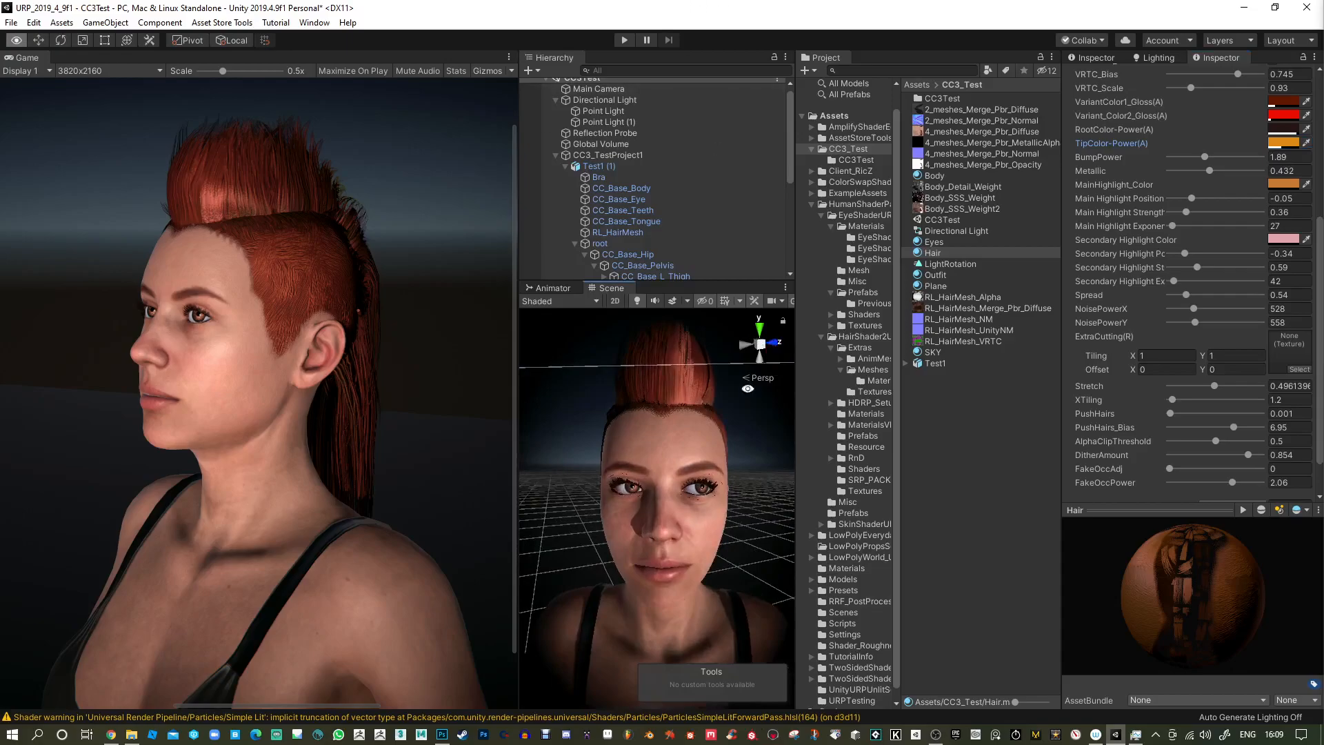
left_click_drag(521, 408, 537, 404)
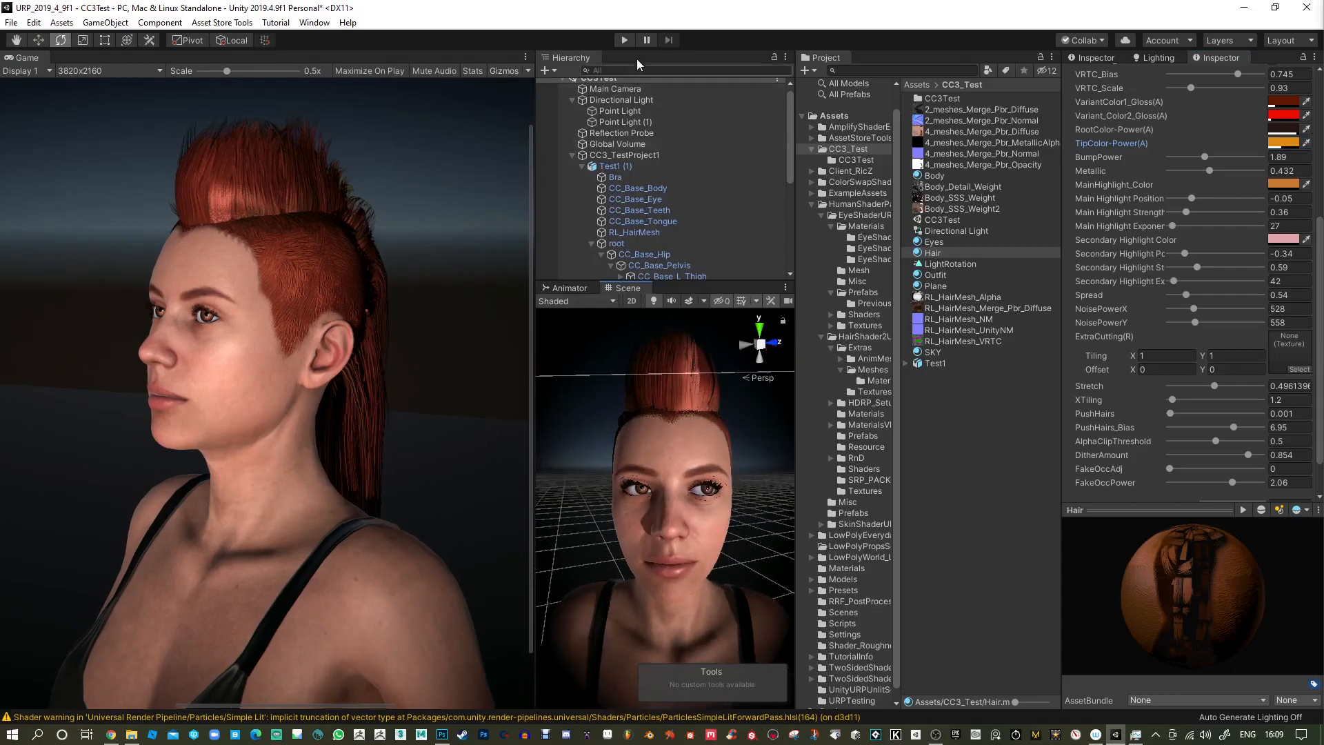
left_click_drag(598, 283, 598, 393)
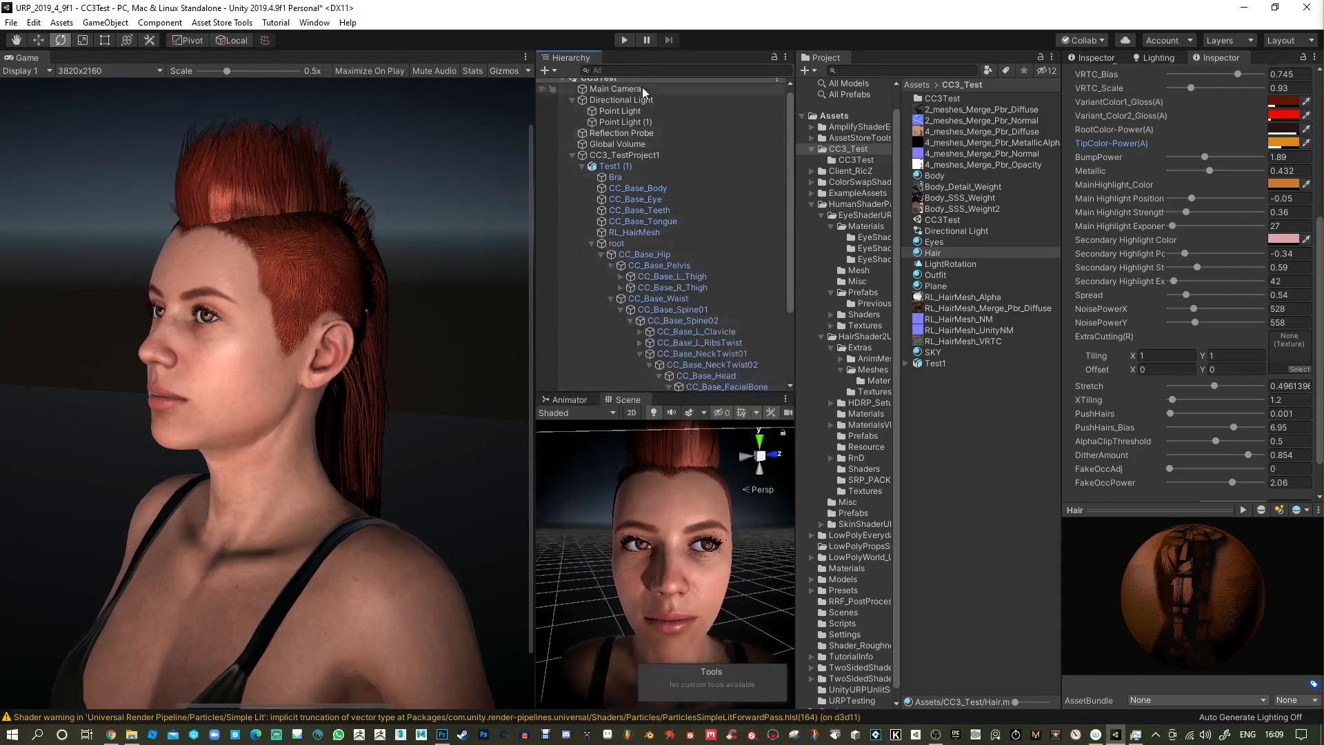
Turn off post processing on the Main Camera and set its anti-aliasing to None.
left_click(637, 90)
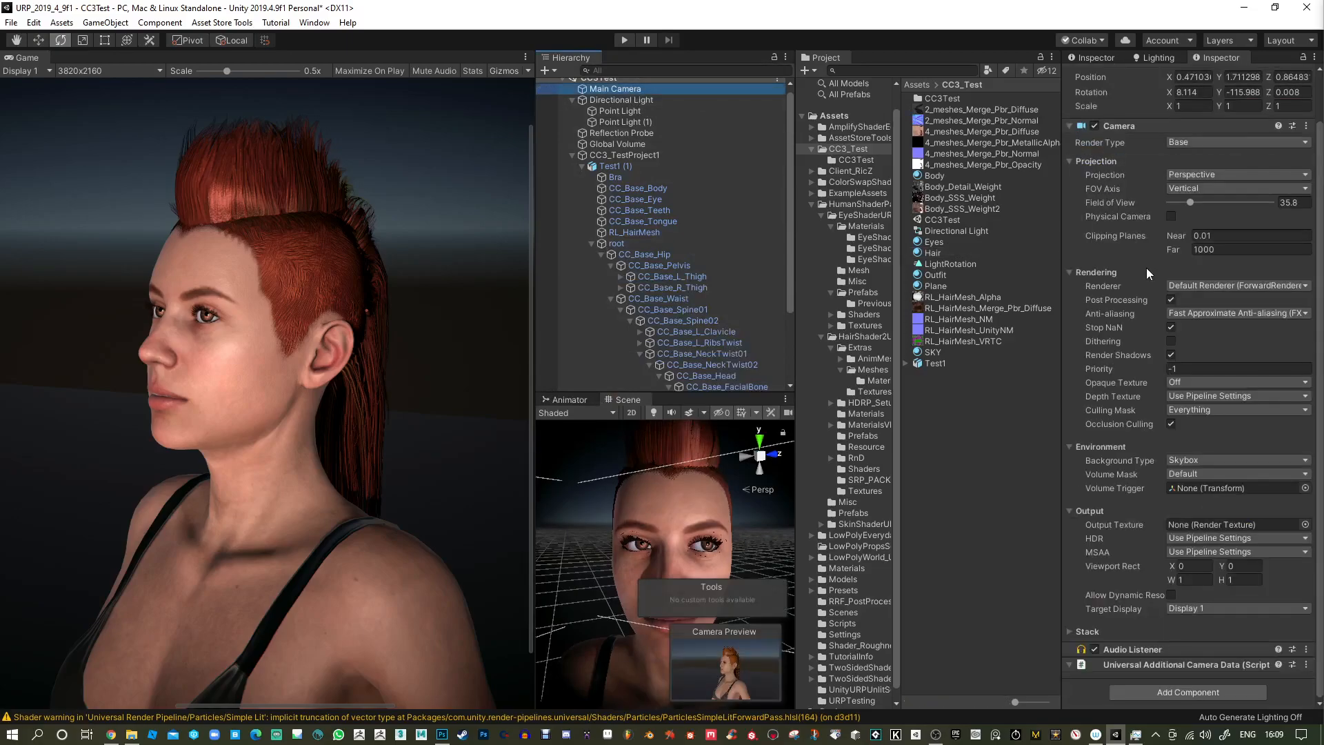
left_click(1171, 300)
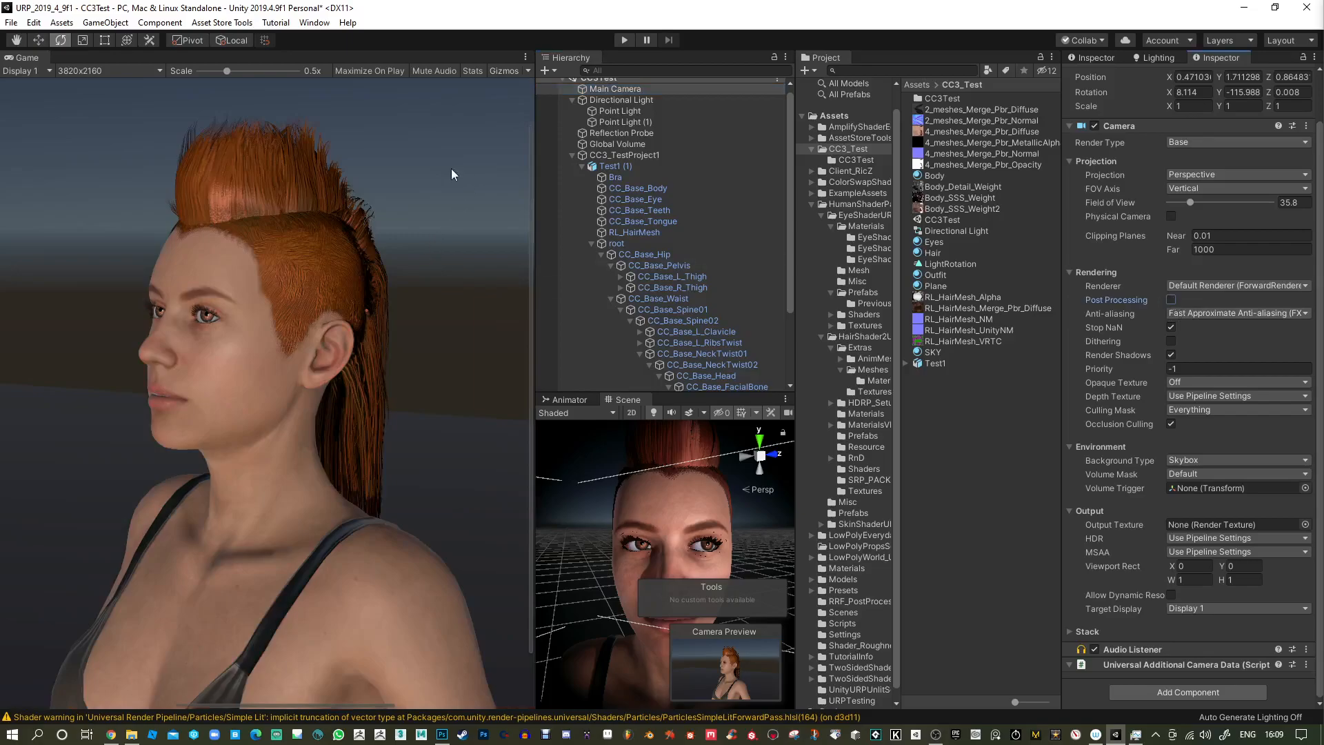
left_click(1184, 312)
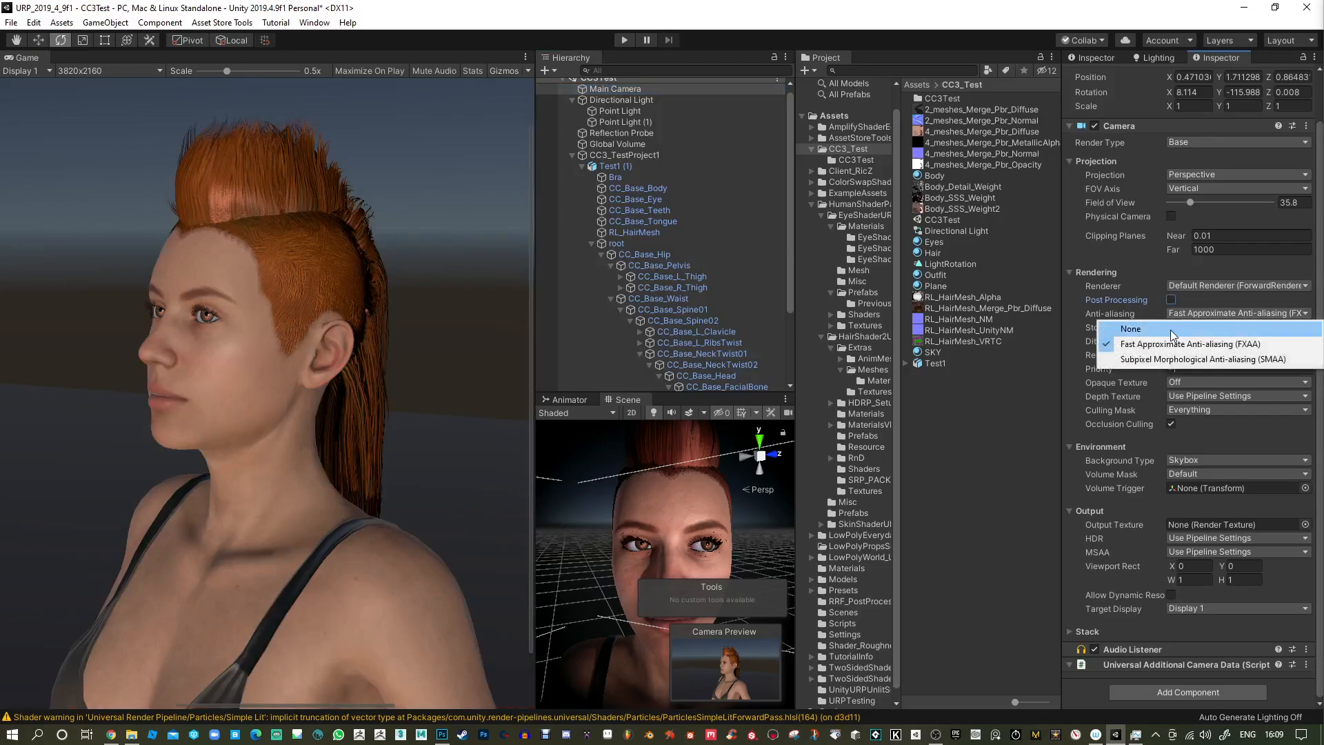
left_click(1169, 330)
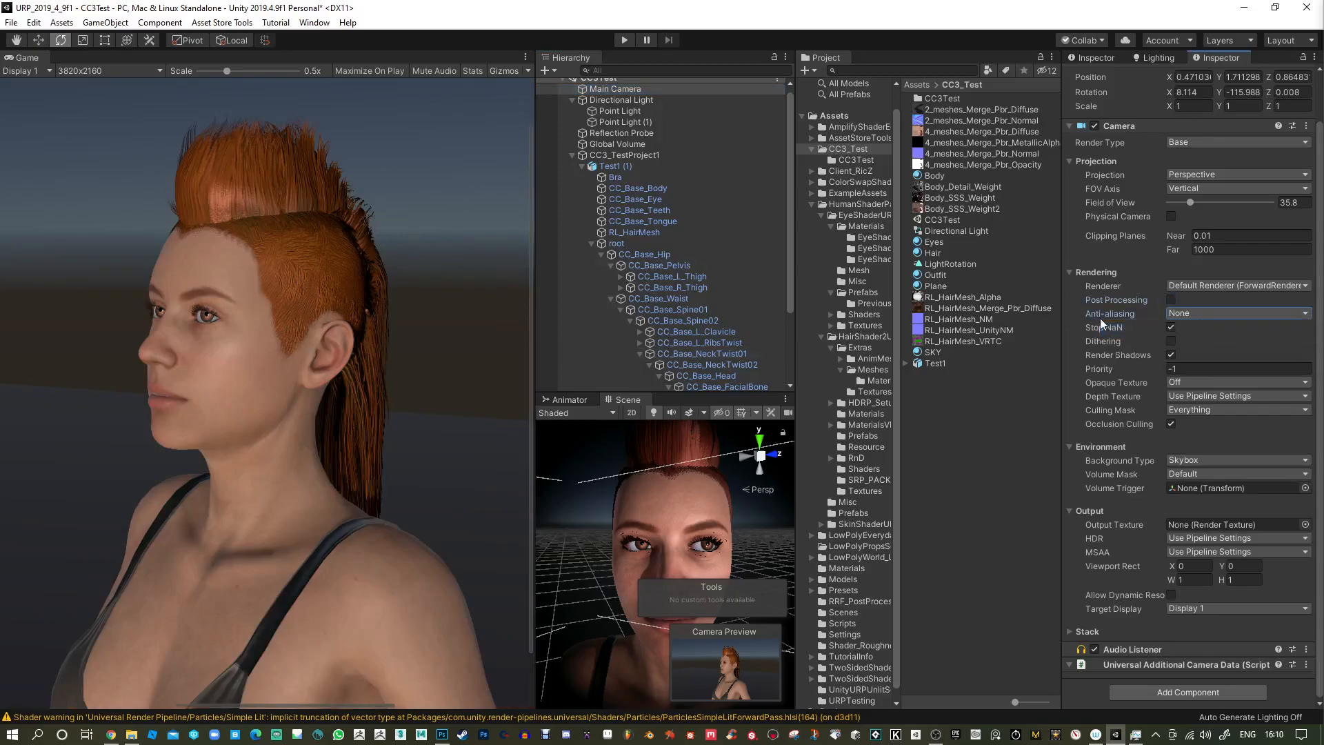
Switch the Game view to 1920x1080 at 1x scale.
left_click(134, 70)
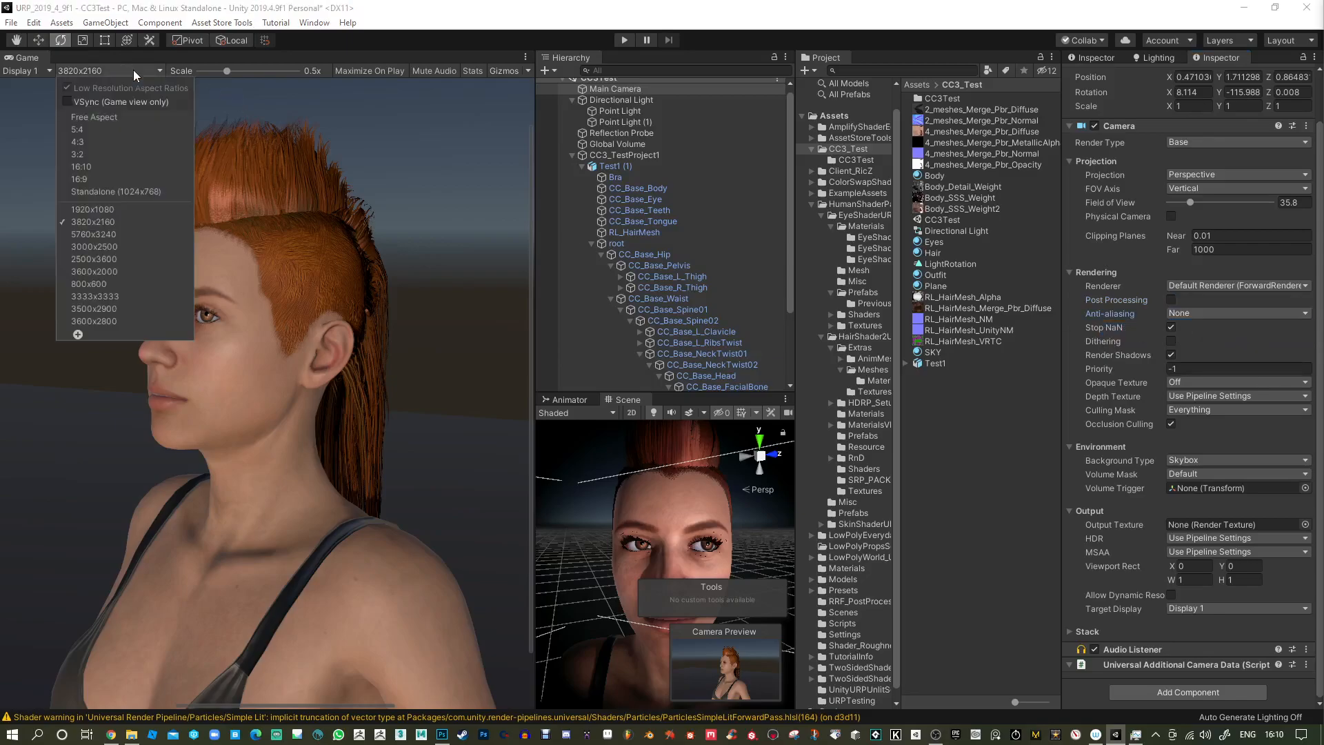
left_click(88, 209)
left_click_drag(207, 70, 231, 70)
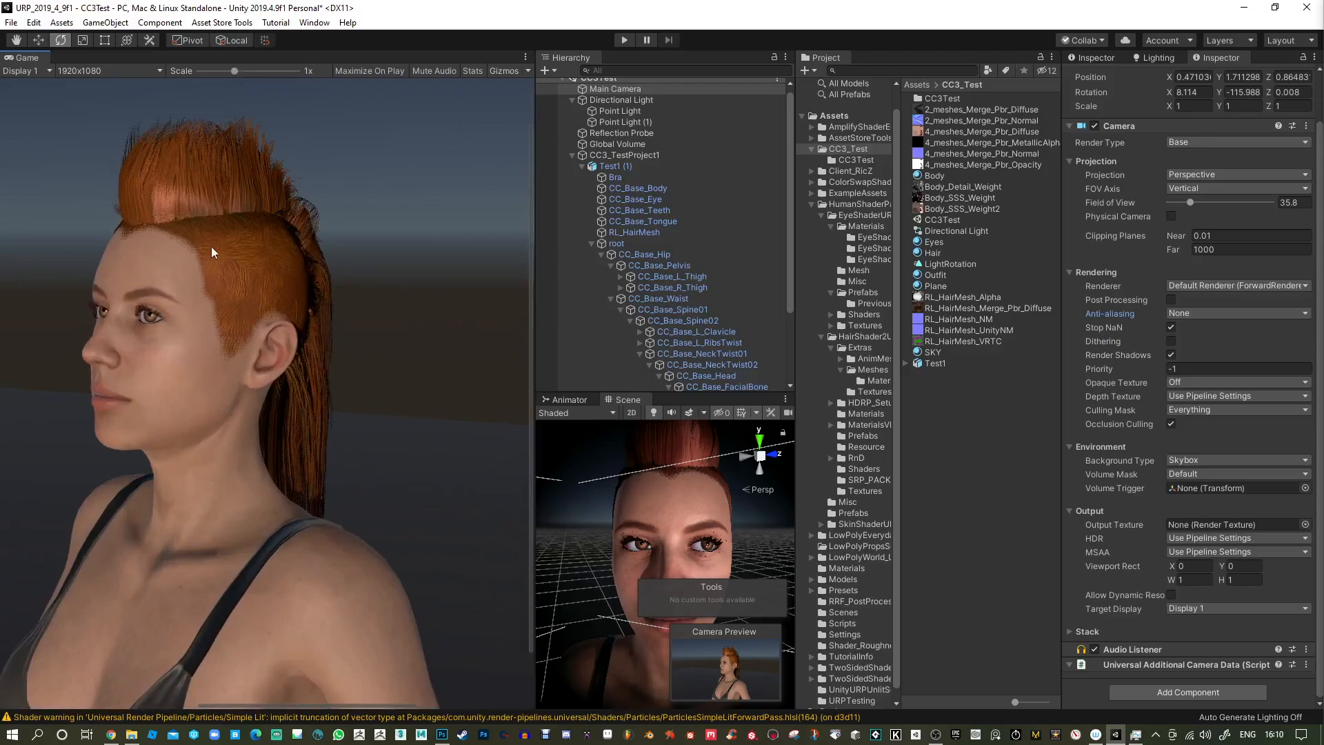
Set the Directional Light's Y rotation to -3727 and the SKY material's exposure to 1.57.
left_click(651, 102)
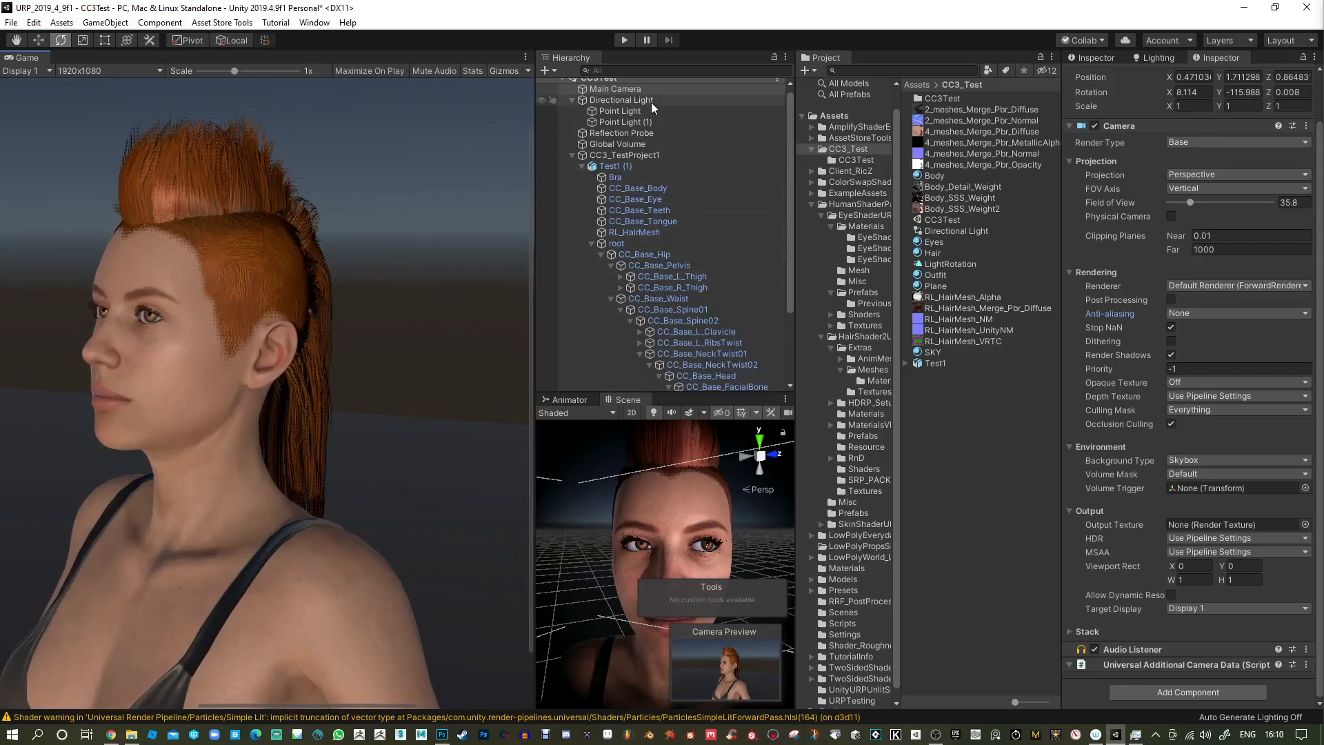
left_click_drag(1222, 143, 1210, 170)
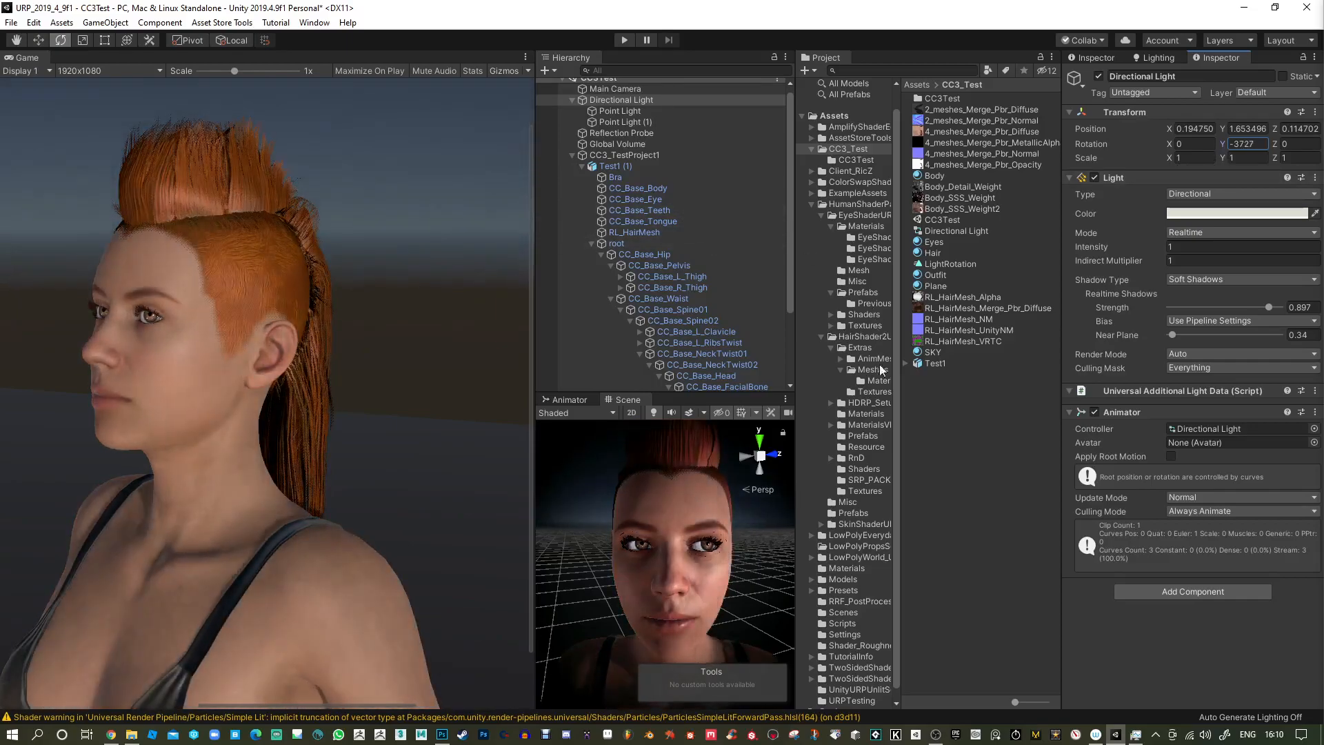
left_click(933, 353)
left_click_drag(1180, 195, 1190, 197)
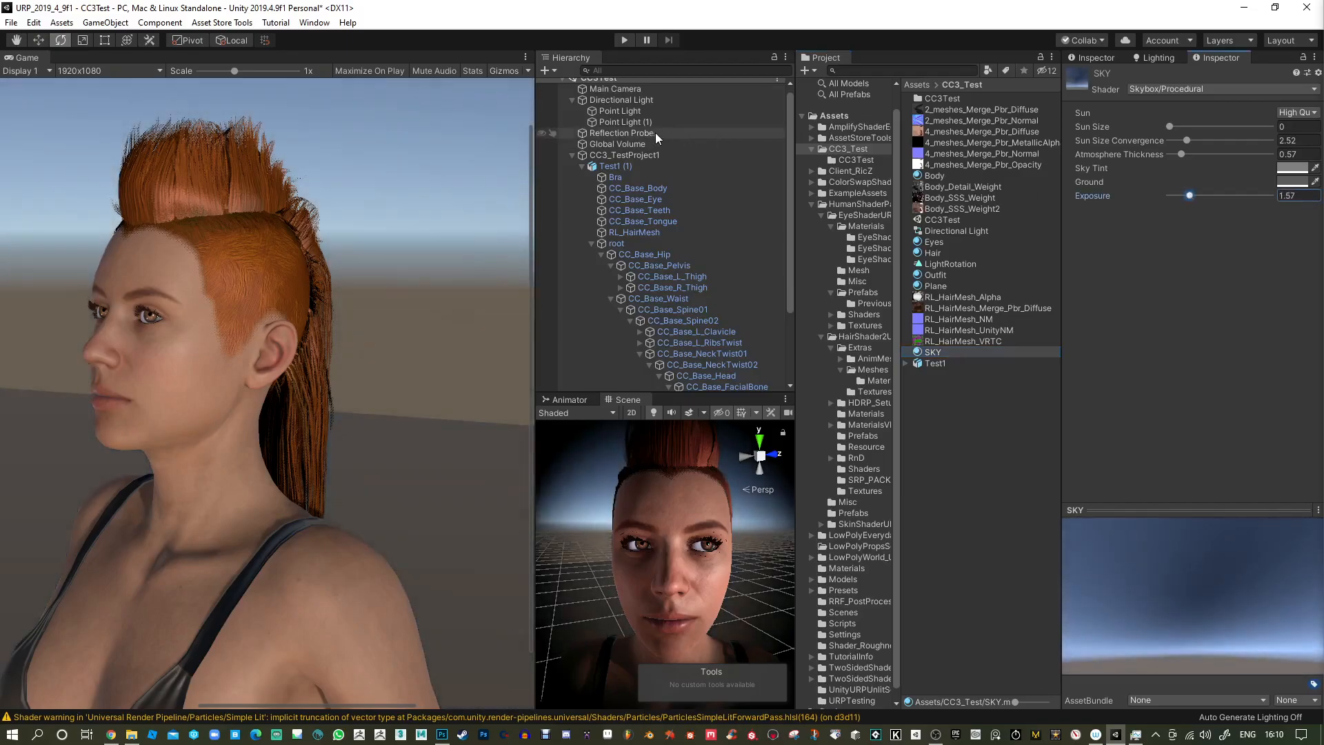
Disable and re-enable the Reflection Probe component to refresh it, and set its intensity to 1.
left_click(621, 133)
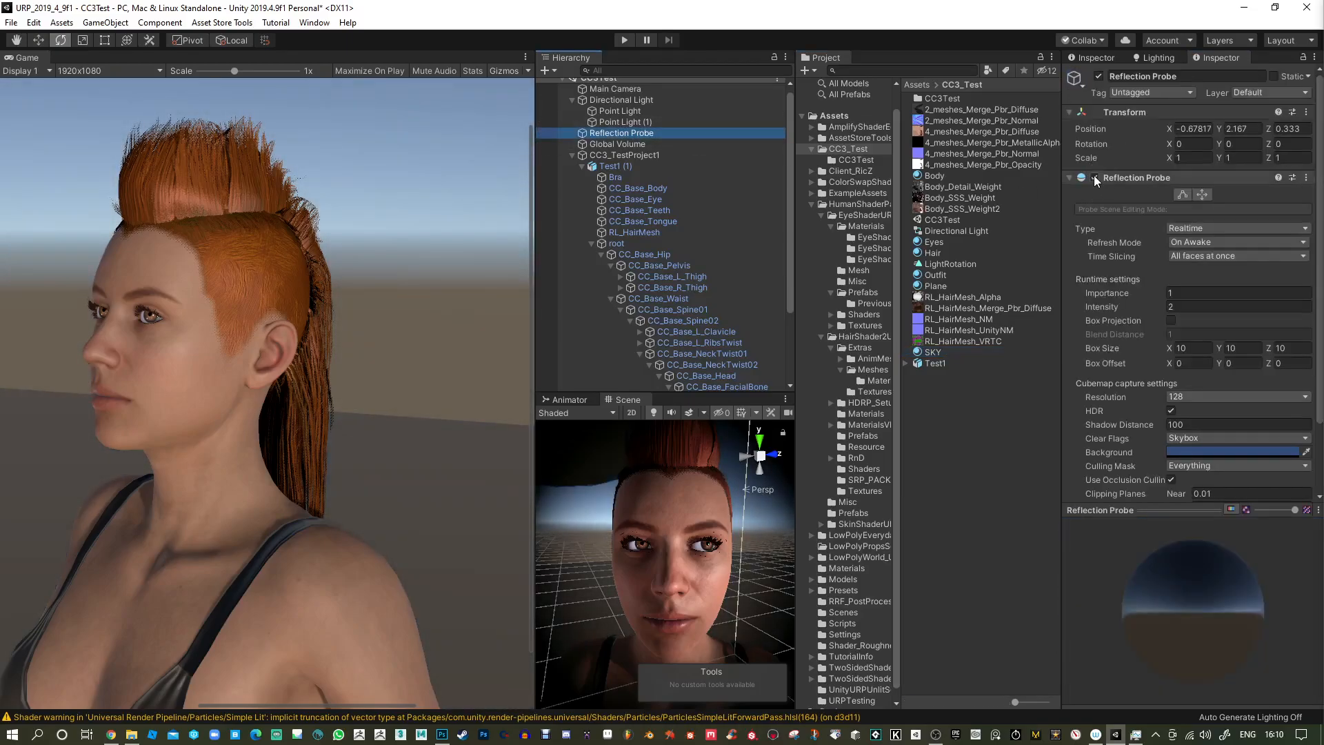
left_click(1094, 177)
left_click(1094, 178)
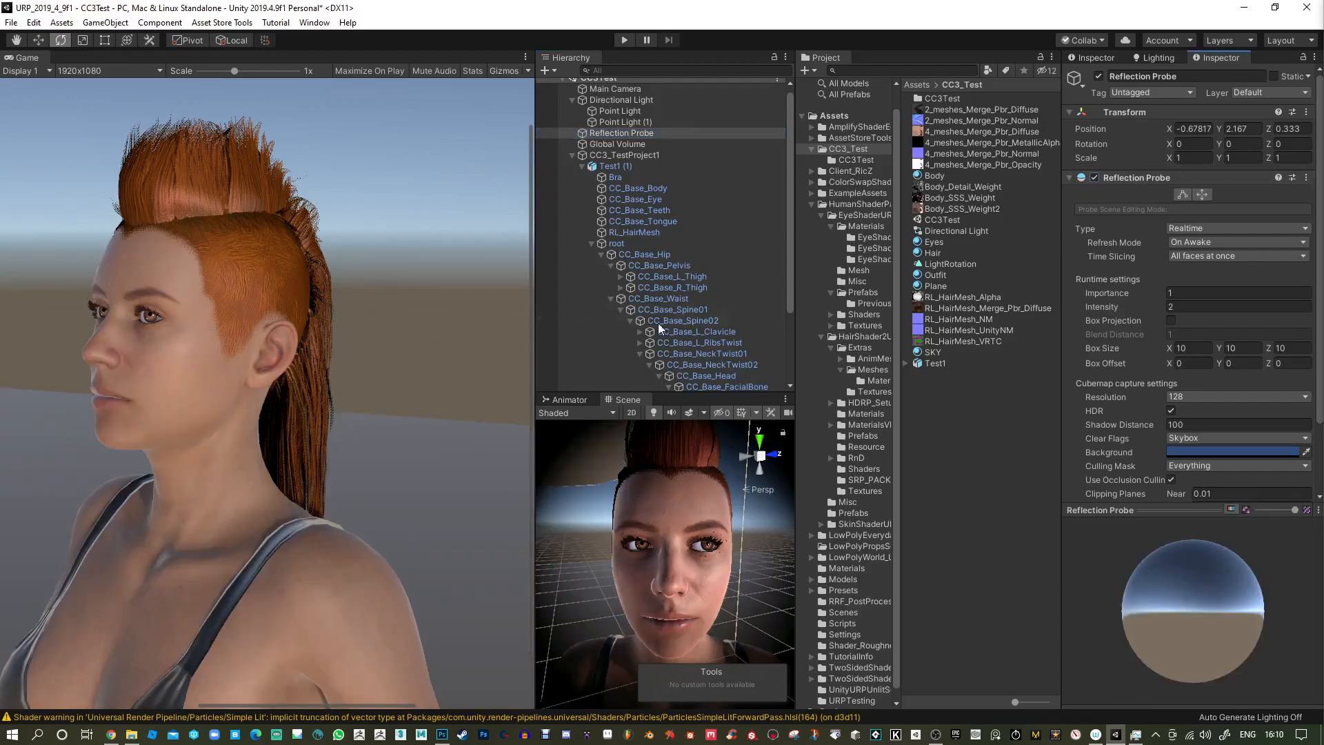
left_click(1204, 307)
type("1")
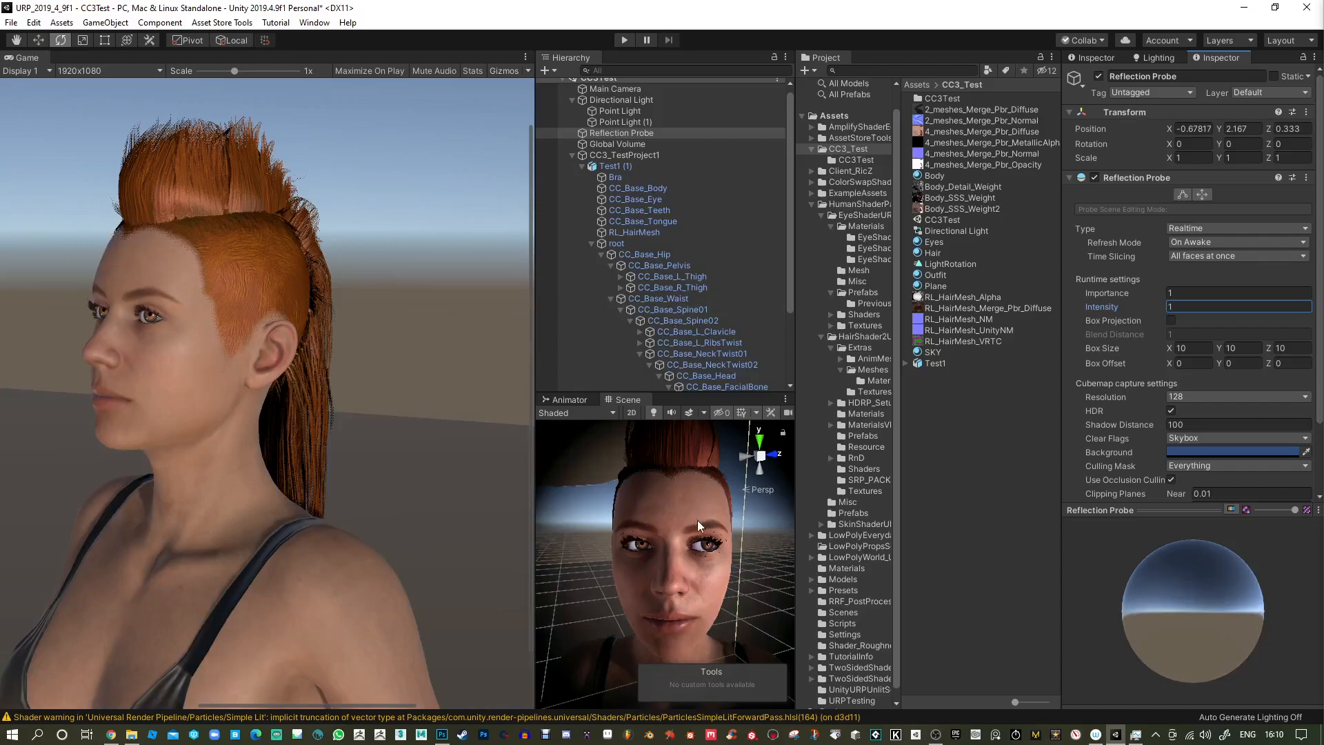
Set the Y rotation of CC3_TestProject1 to -65 and center the character in the Game view.
left_click(616, 154)
left_click_drag(1222, 143, 1192, 142)
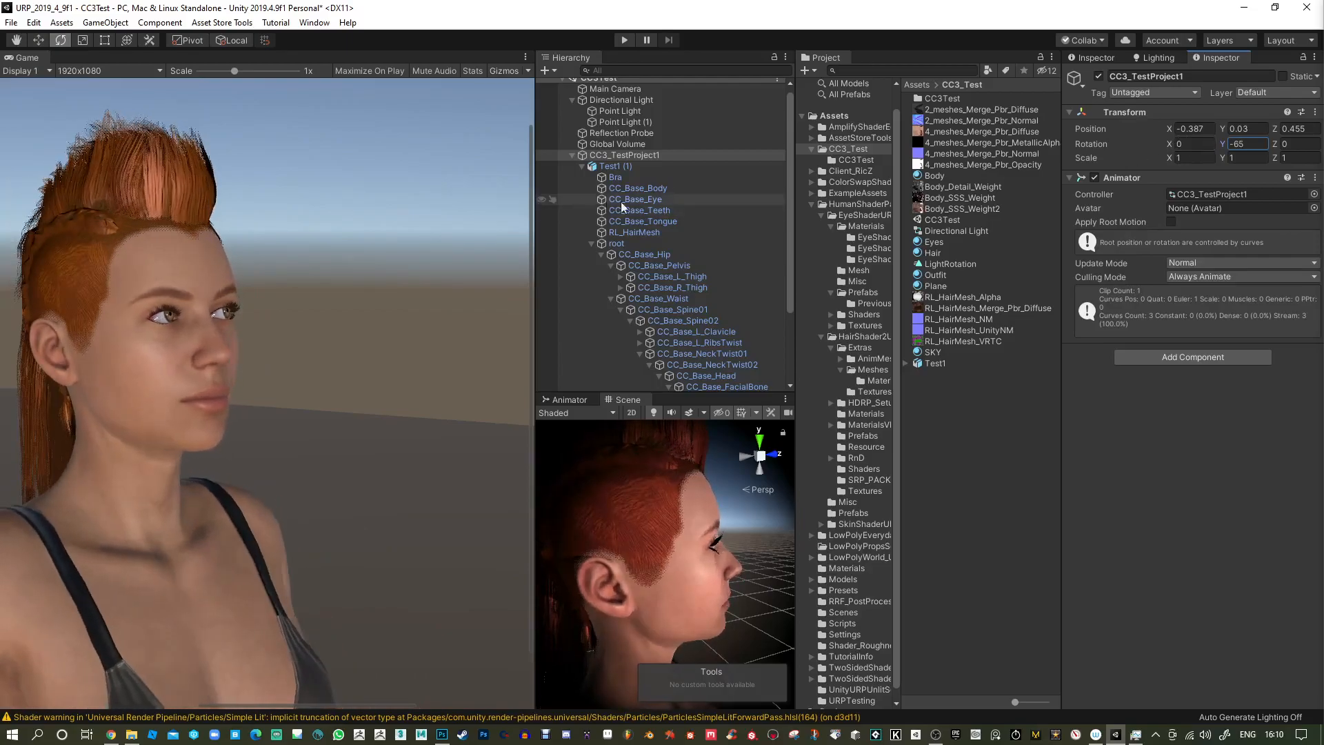
left_click_drag(315, 705, 270, 698)
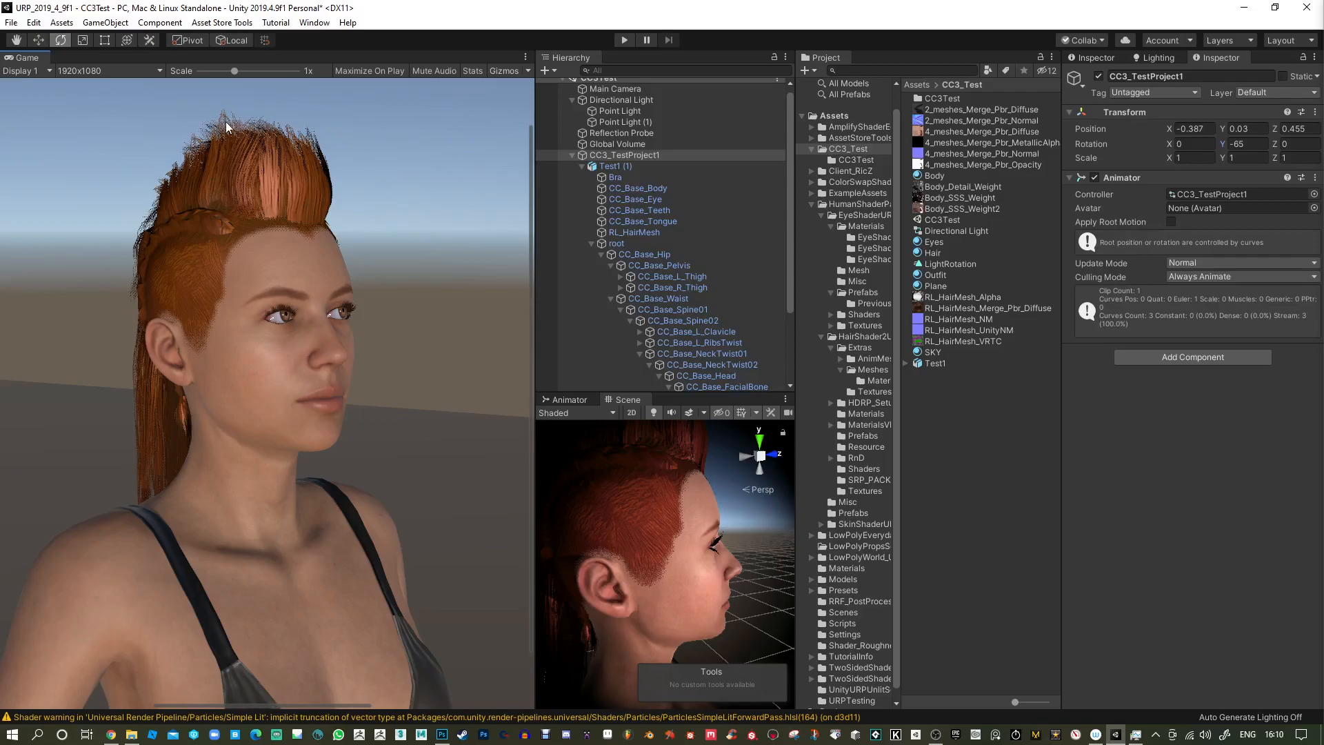
Re-enable post processing on the Main Camera and try FXAA and Subpixel Morphological Anti-aliasing (SMAA).
left_click(623, 90)
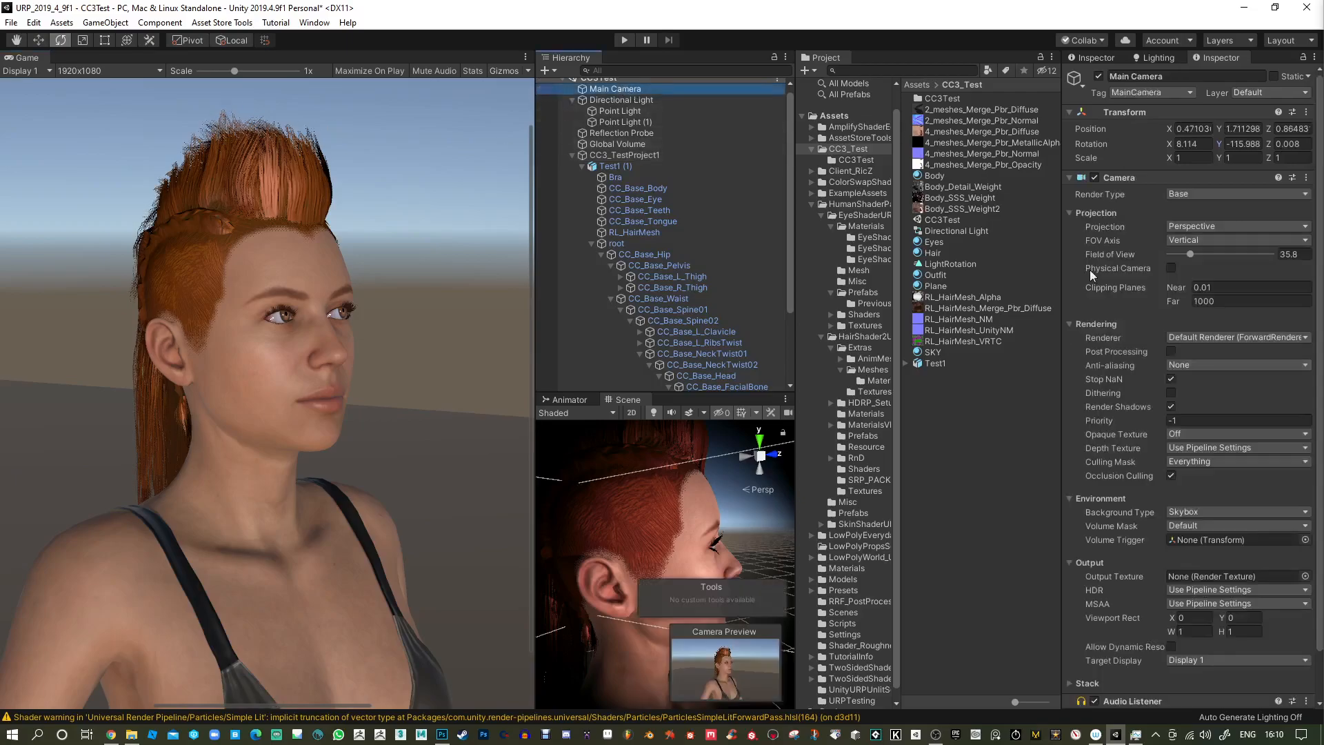
left_click(1194, 364)
left_click(1168, 403)
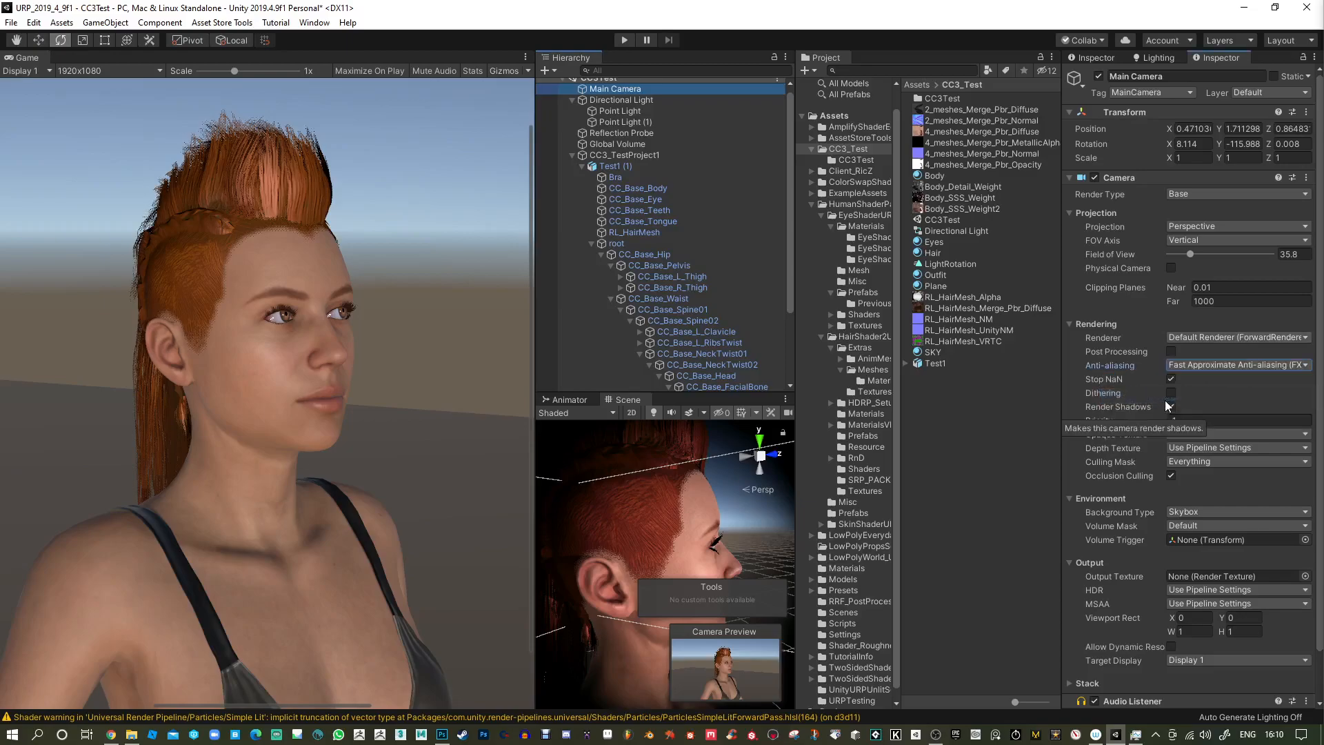
left_click(1171, 352)
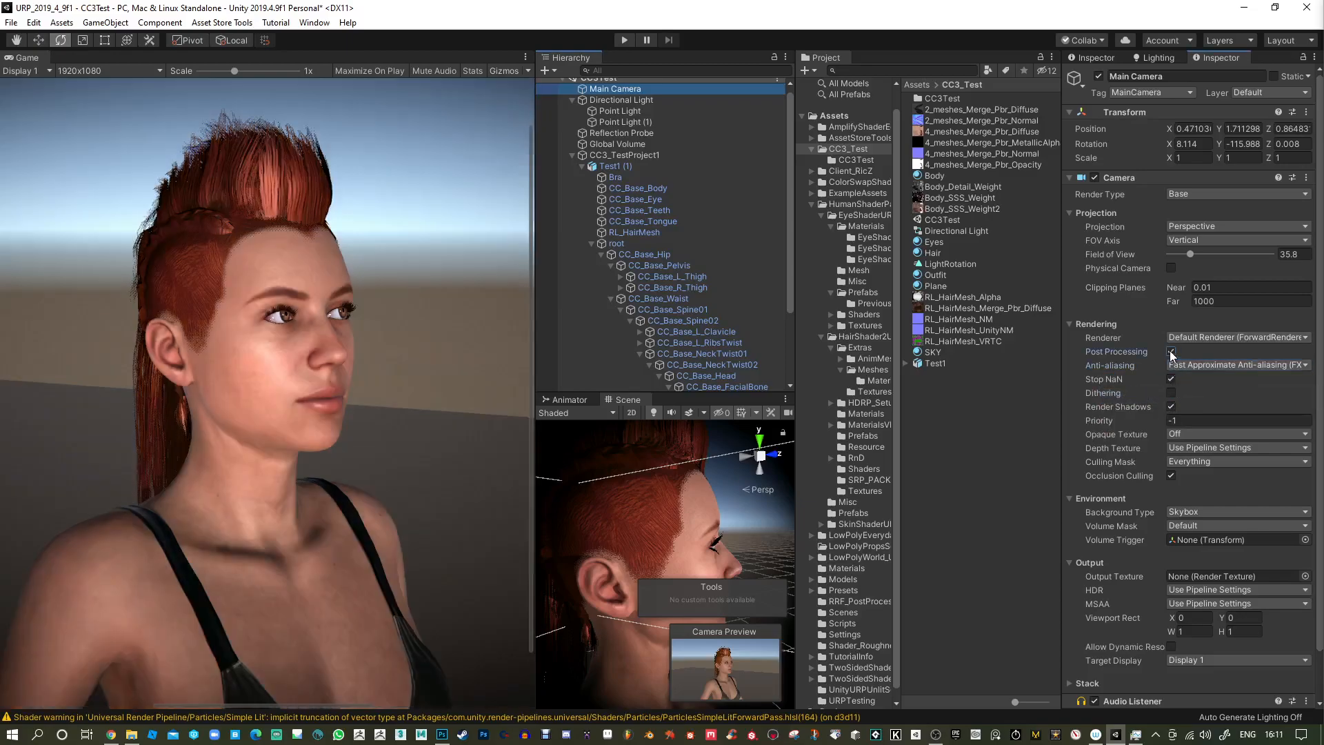
left_click(1203, 366)
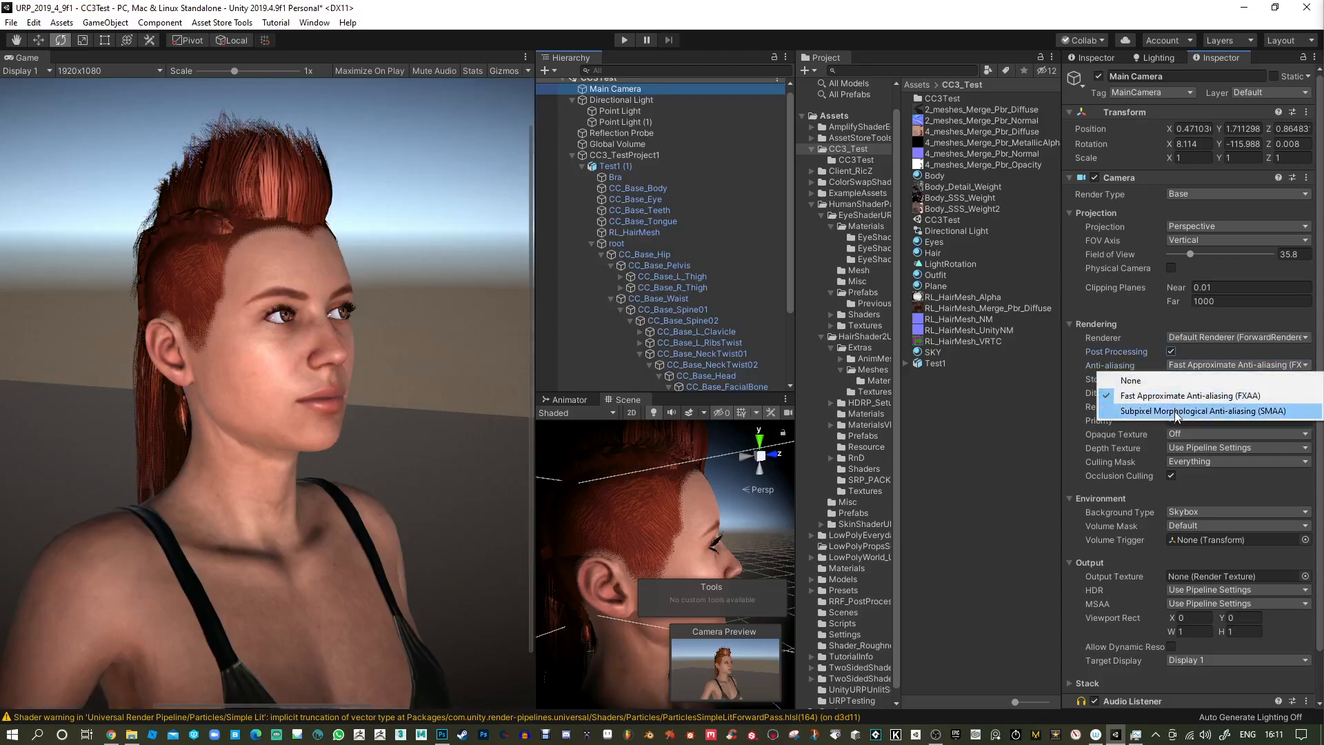
left_click(1176, 413)
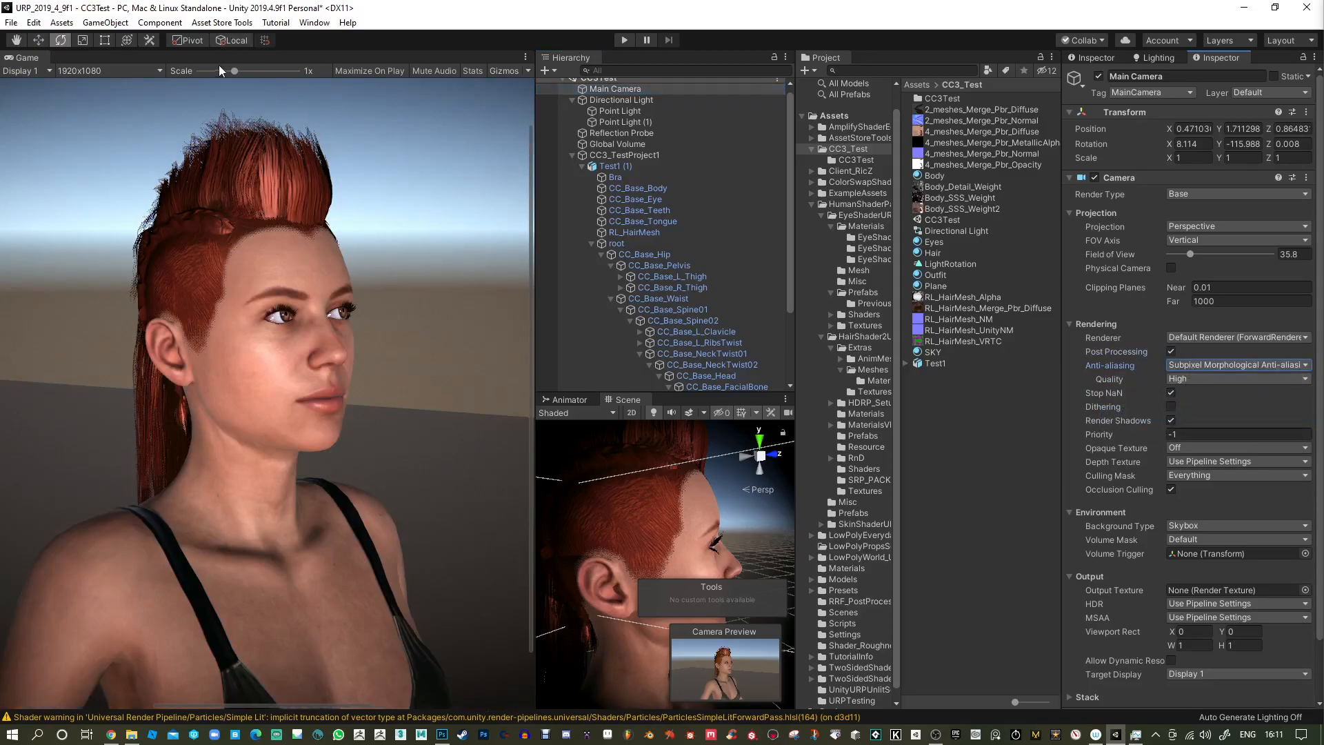
Set the Game view to 3820x2160 at about 0.5x scale and the Main Camera's anti-aliasing to FXAA.
left_click(156, 67)
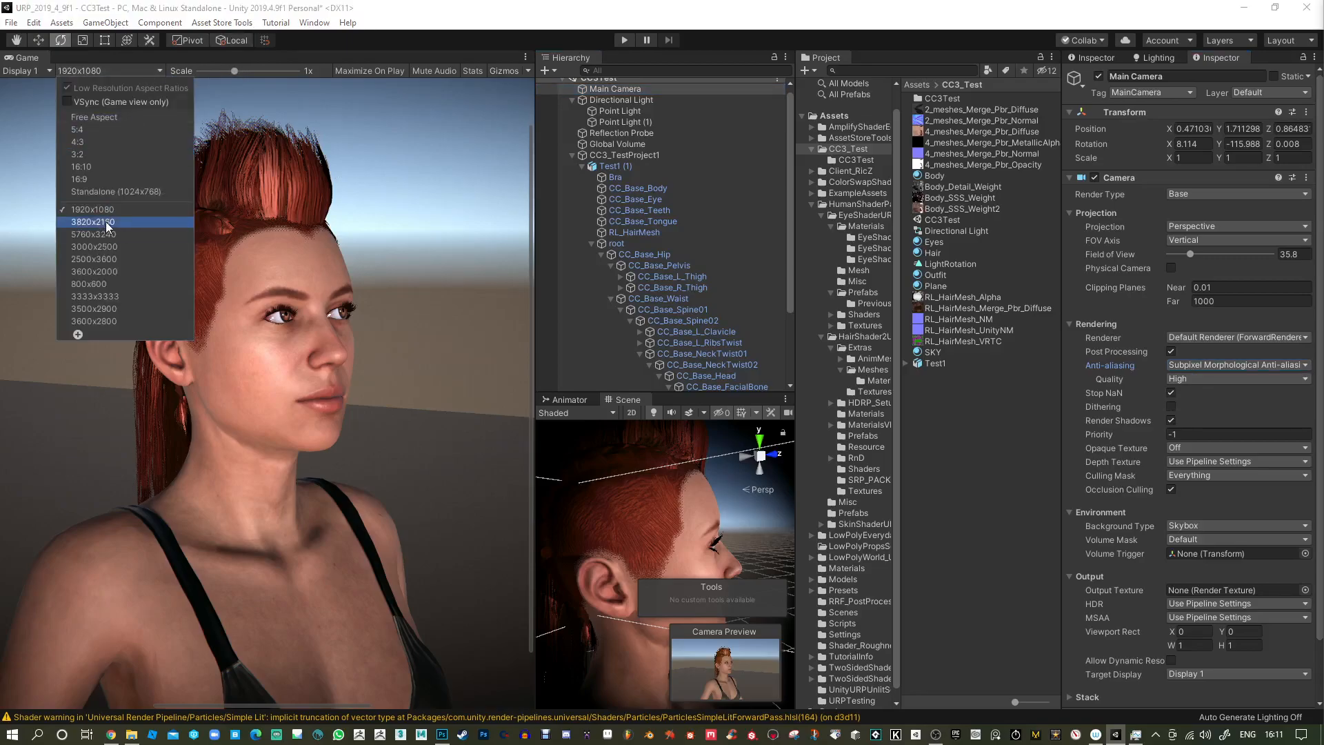
left_click(105, 221)
left_click_drag(250, 70, 226, 68)
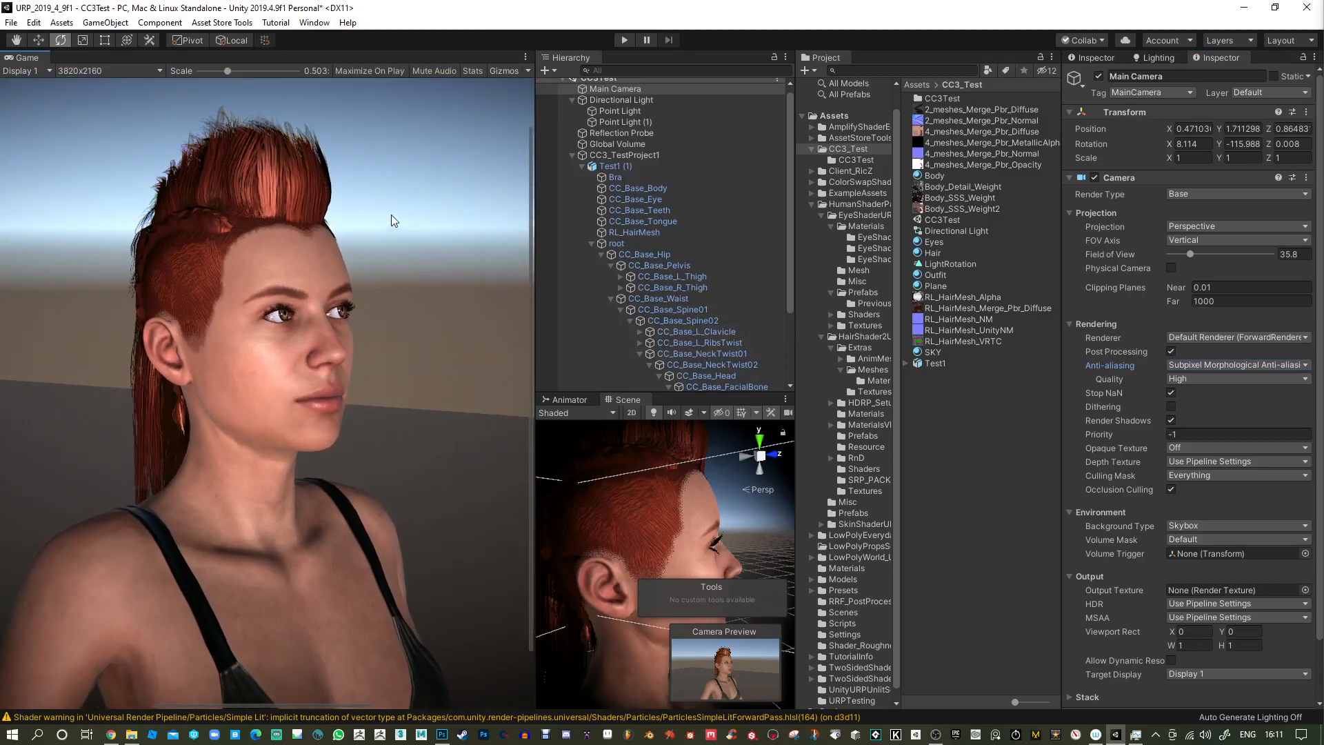
left_click(1213, 361)
left_click(1179, 389)
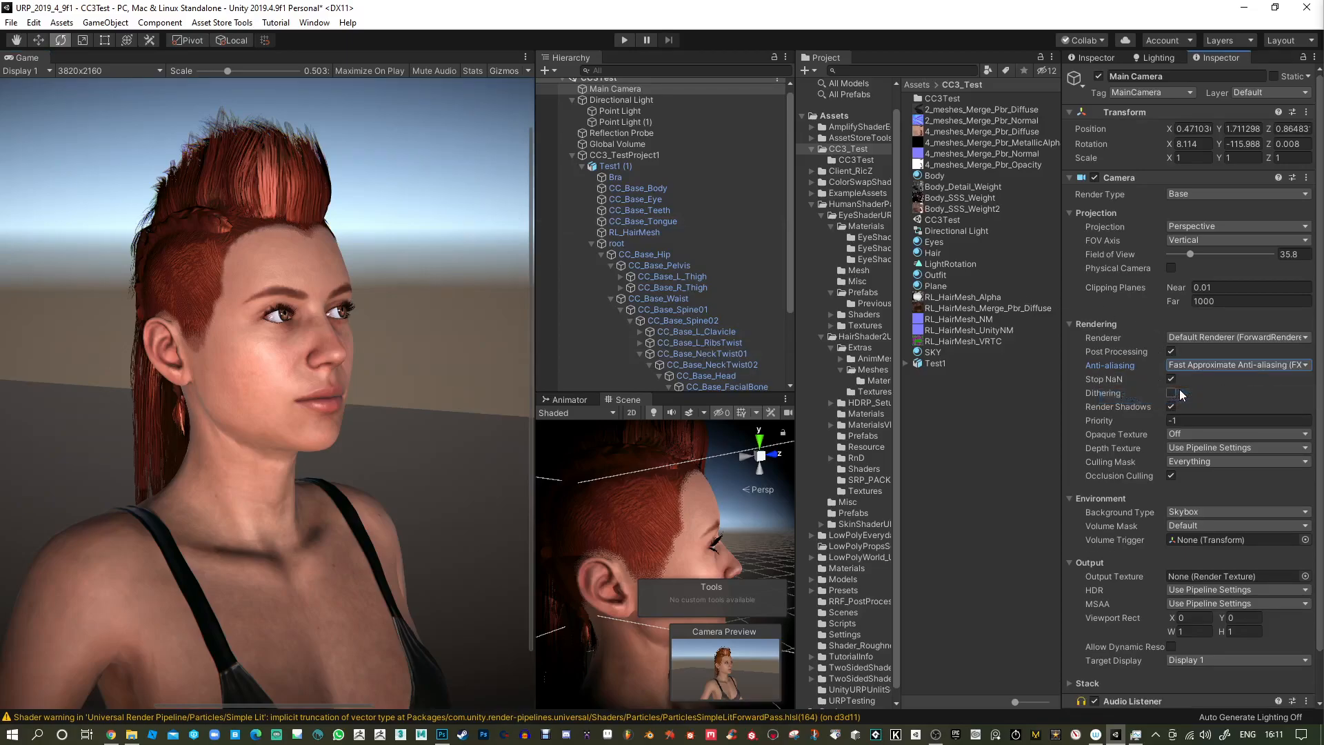
Set the Global Volume's Color Adjustments contrast to 33 and lower its saturation.
left_click(619, 145)
left_click_drag(1247, 345, 1250, 349)
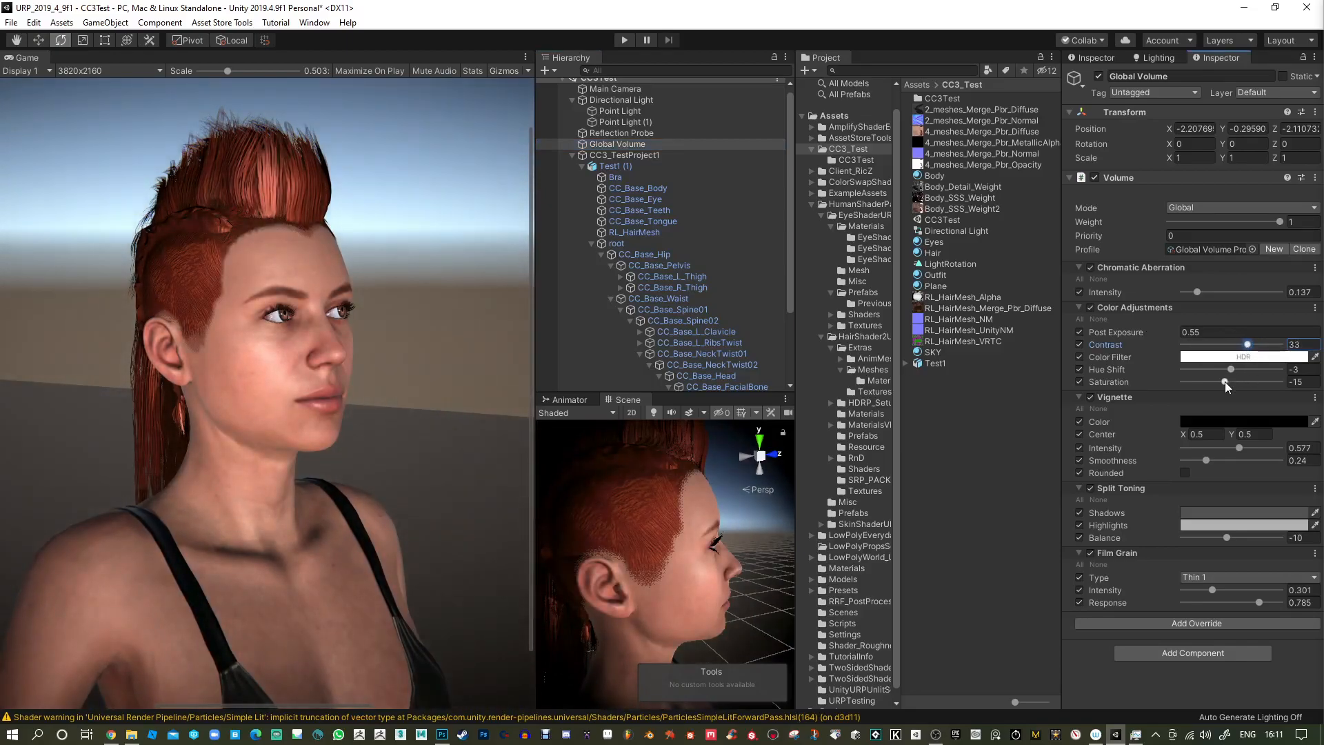
mouse_move(1224, 383)
left_mouse_down()
mouse_move(1206, 382)
mouse_move(1247, 387)
mouse_move(1198, 382)
mouse_move(1215, 382)
left_mouse_up()
Change the Eyes material's EyeBallColor-Gloss(A) to the light grey BBB6BC with an alpha of 239.
left_click(935, 244)
scroll(1165, 397, "down", 5)
left_click(1283, 238)
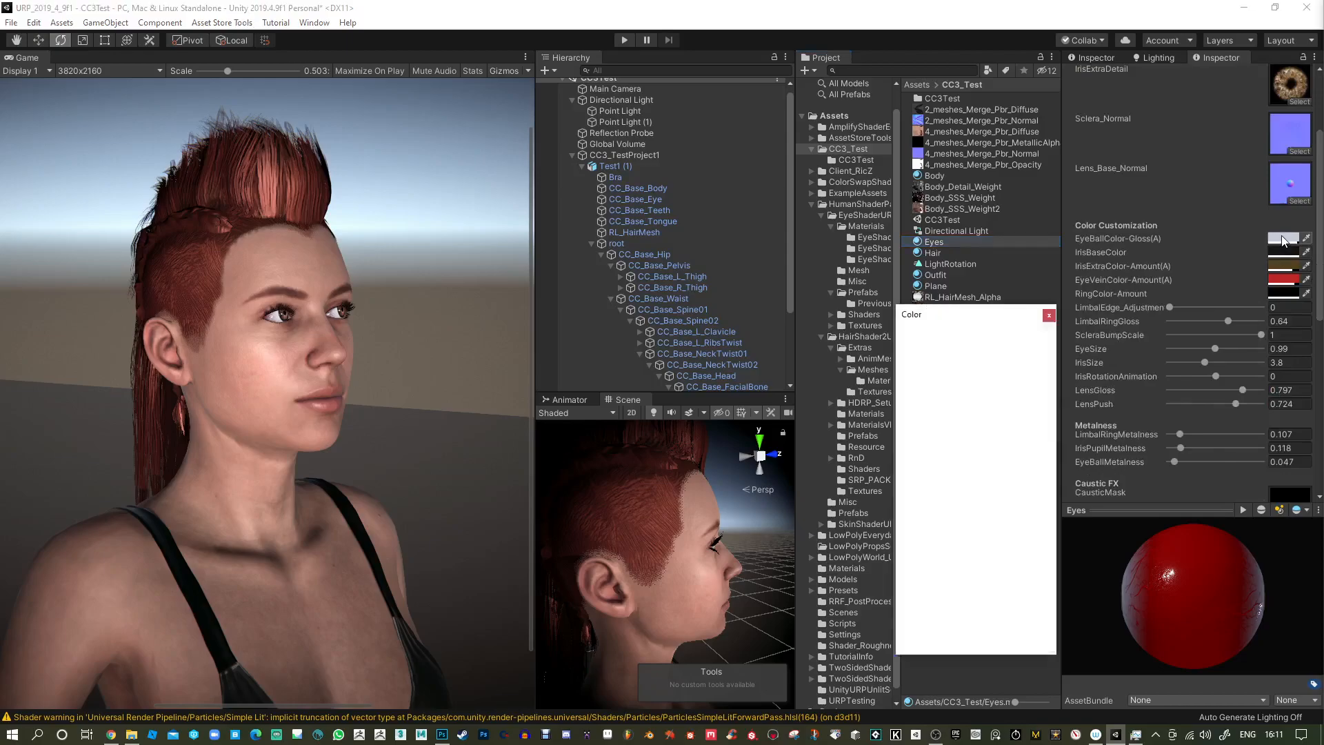
left_click_drag(949, 406, 947, 413)
left_click_drag(928, 478, 994, 498)
left_click_drag(946, 414, 942, 416)
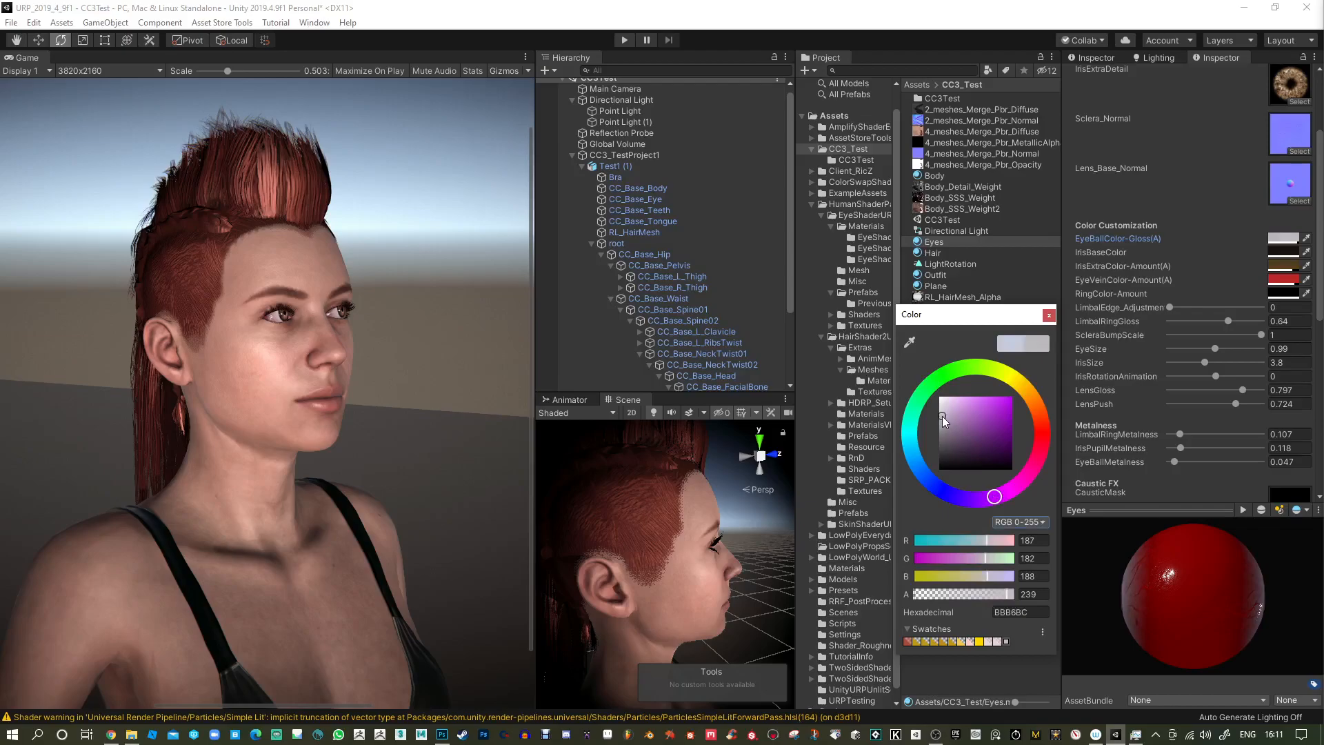
left_click(1048, 316)
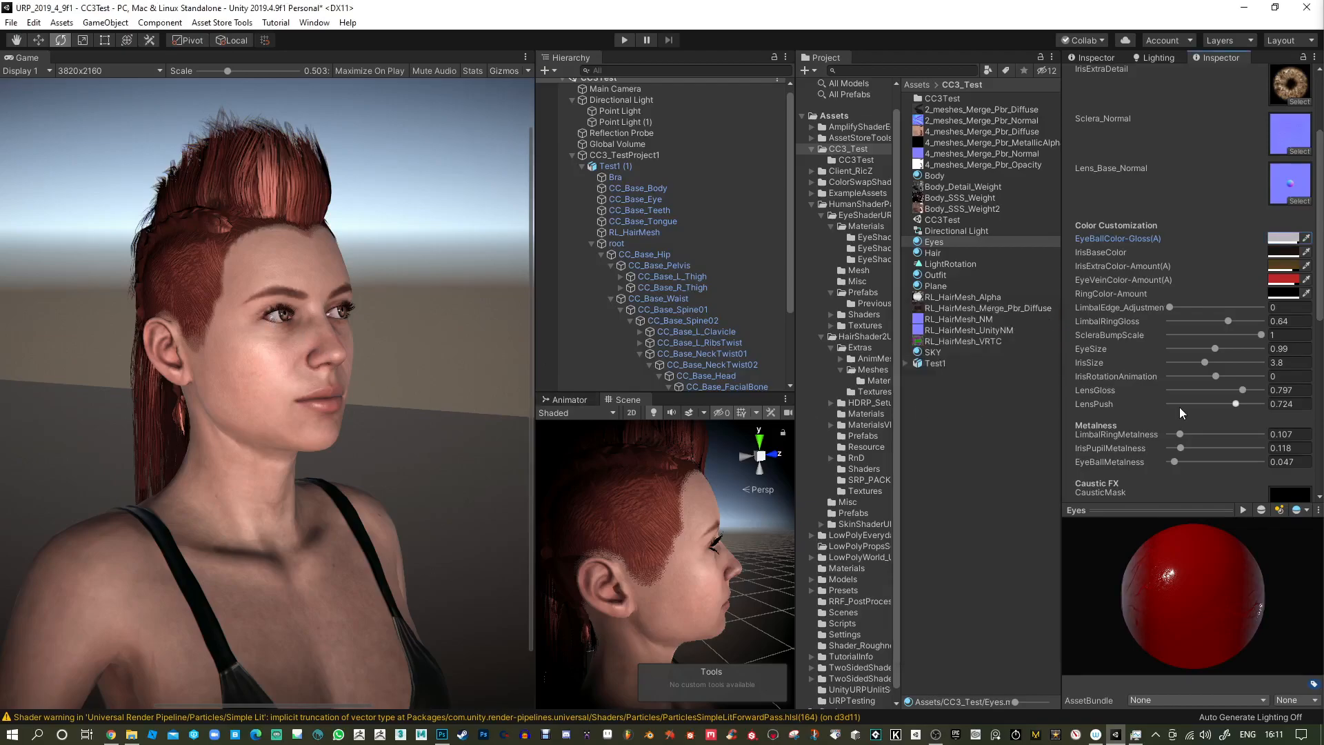
Set the eyes' EyeBallMetalness to 0.145, LimbalRingMetalness to 0.122, IrisPupilMetalness to 0.133, LensGloss to 0.774, IrisRotationAnimation to 0 and EyeSize to 0.67.
mouse_move(1173, 460)
left_mouse_down()
mouse_move(1216, 462)
mouse_move(1191, 465)
mouse_move(1197, 445)
mouse_move(1178, 444)
mouse_move(1201, 433)
mouse_move(1181, 434)
mouse_move(1206, 458)
mouse_move(1183, 460)
left_mouse_up()
left_click_drag(1242, 391, 1217, 378)
type("0")
left_click_drag(1215, 349, 1202, 350)
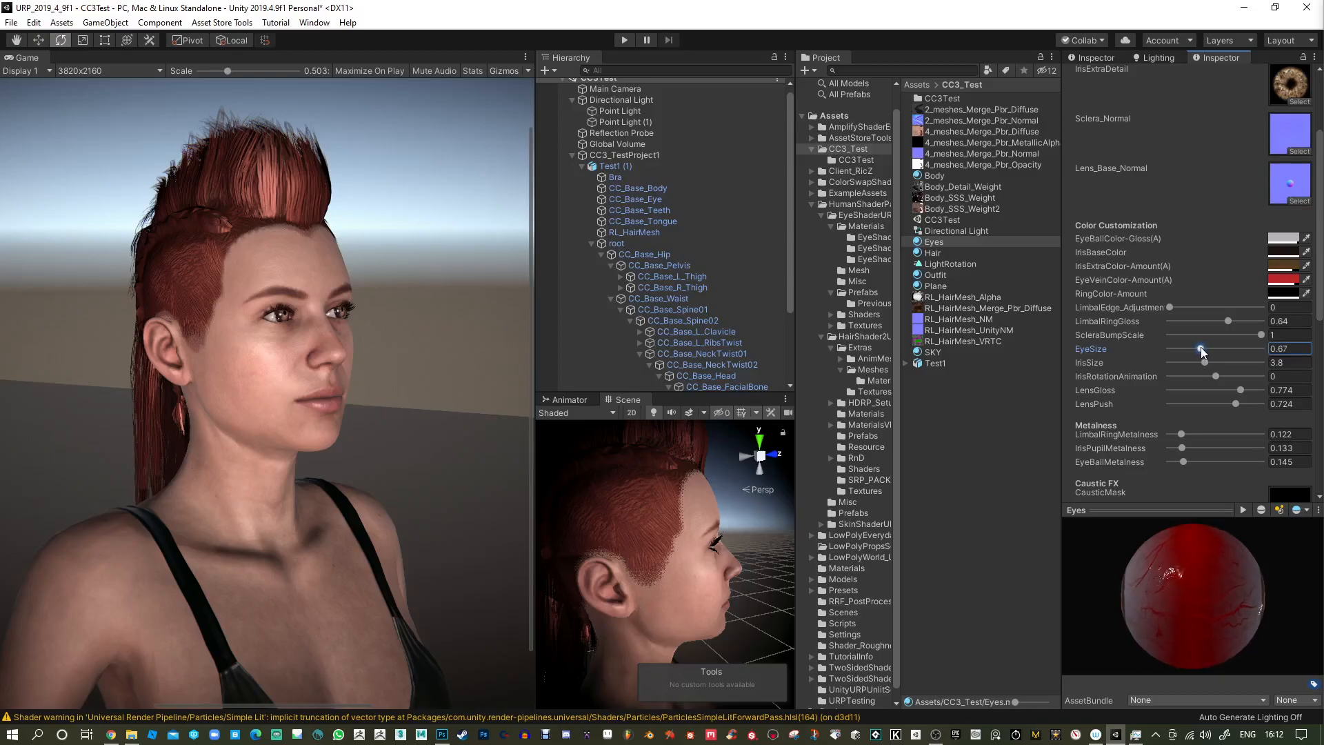
Set the Eyes material's IrisSize to 1.55 and rotate CC3_TestProject1 to -36.2 on the Y axis.
left_click_drag(1209, 361, 1185, 362)
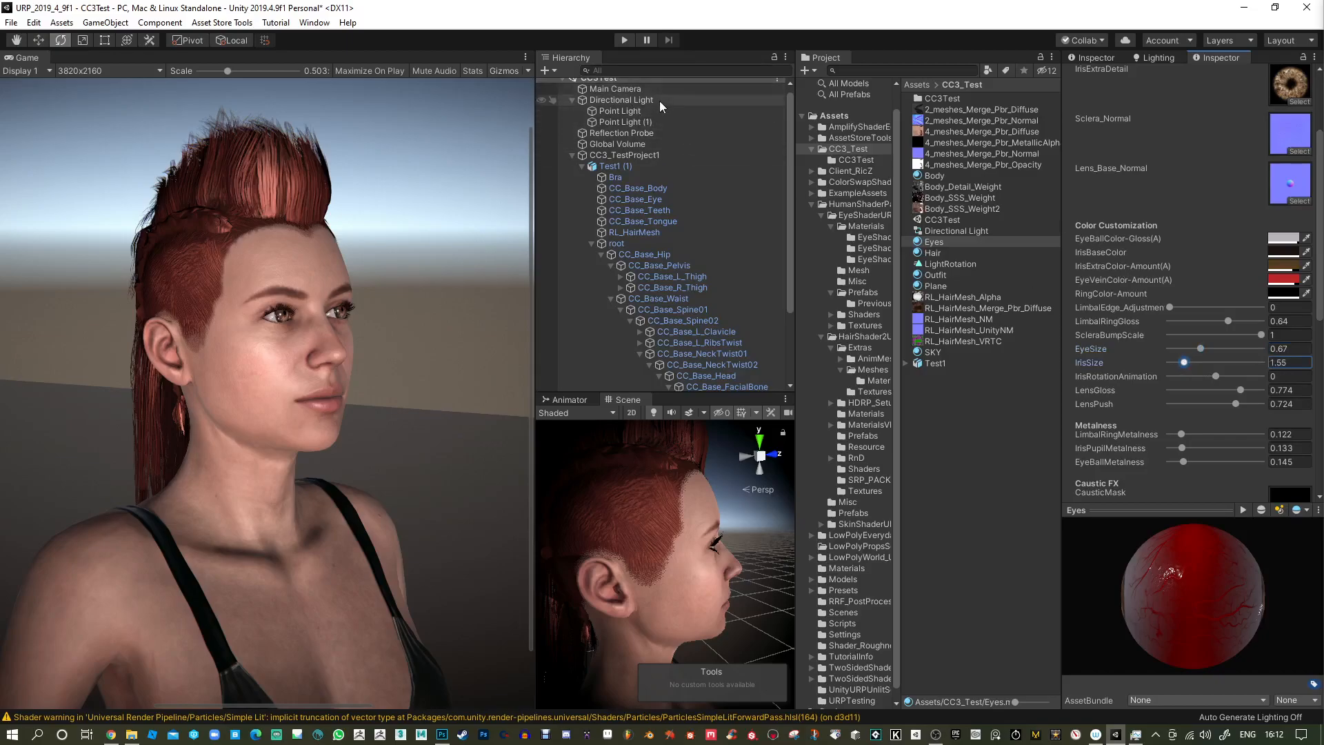
left_click(643, 154)
left_click_drag(1222, 144, 41, 155)
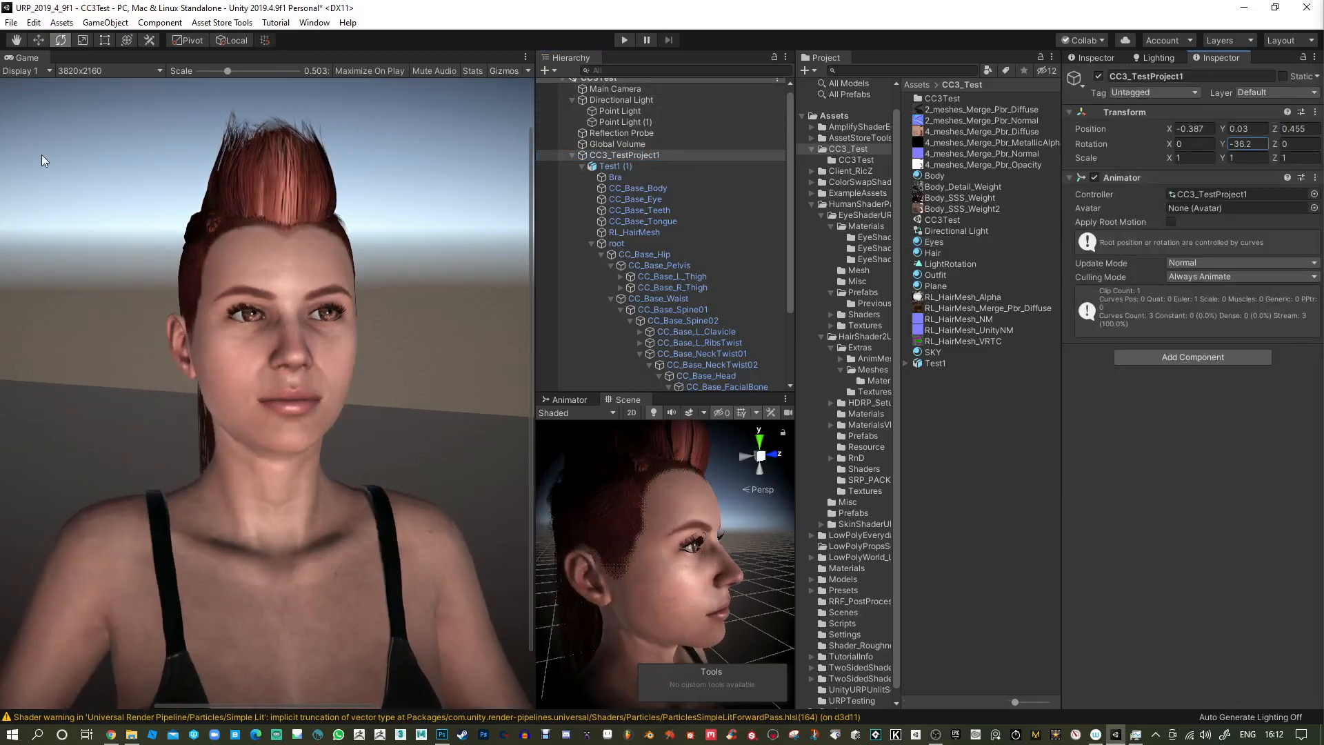
Set the Eyes material's PupilSize to 88.9, PupilAutoDilateFactor to 6.1 and PupilAffectedByLight to 0.14.
left_click(935, 242)
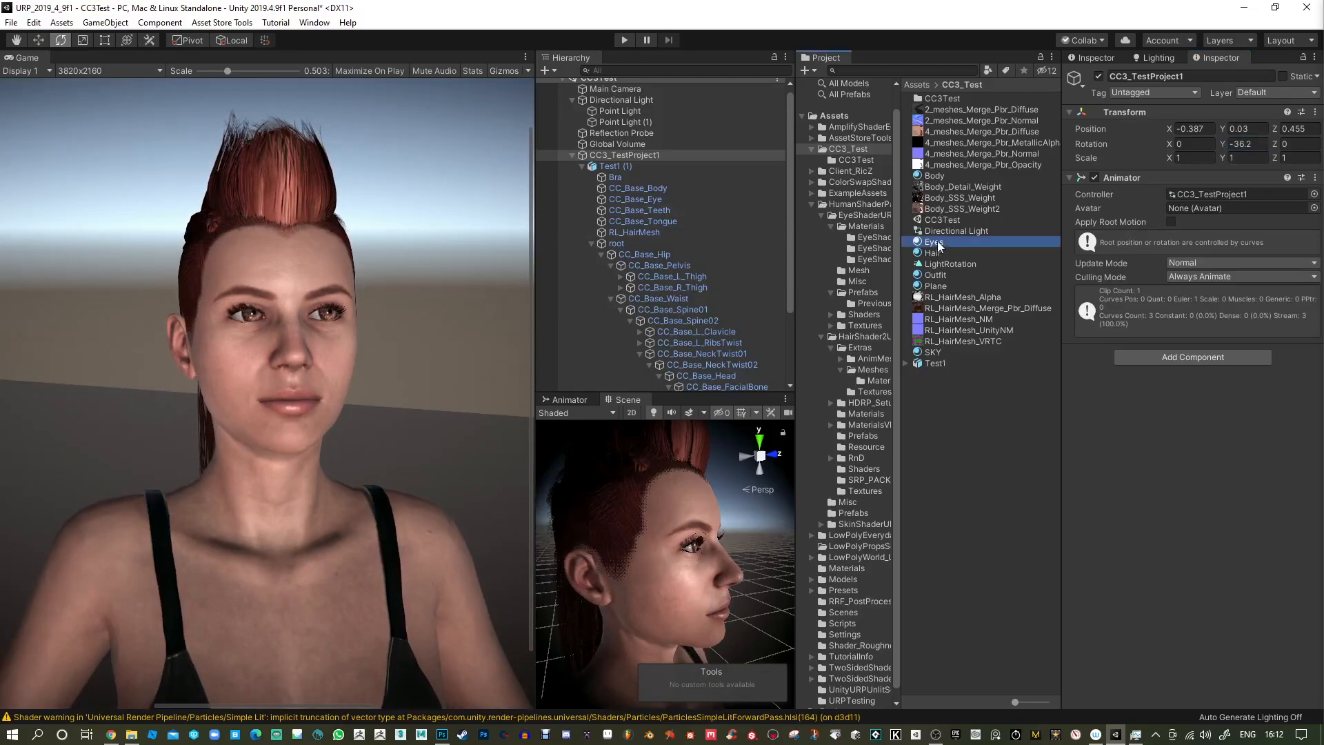
scroll(1174, 456, "down", 5)
scroll(1179, 436, "down", 4)
left_click_drag(1186, 509, 1193, 553)
left_click_drag(1250, 353, 1251, 350)
left_click_drag(1228, 397, 1182, 411)
left_click_drag(1247, 355, 1254, 353)
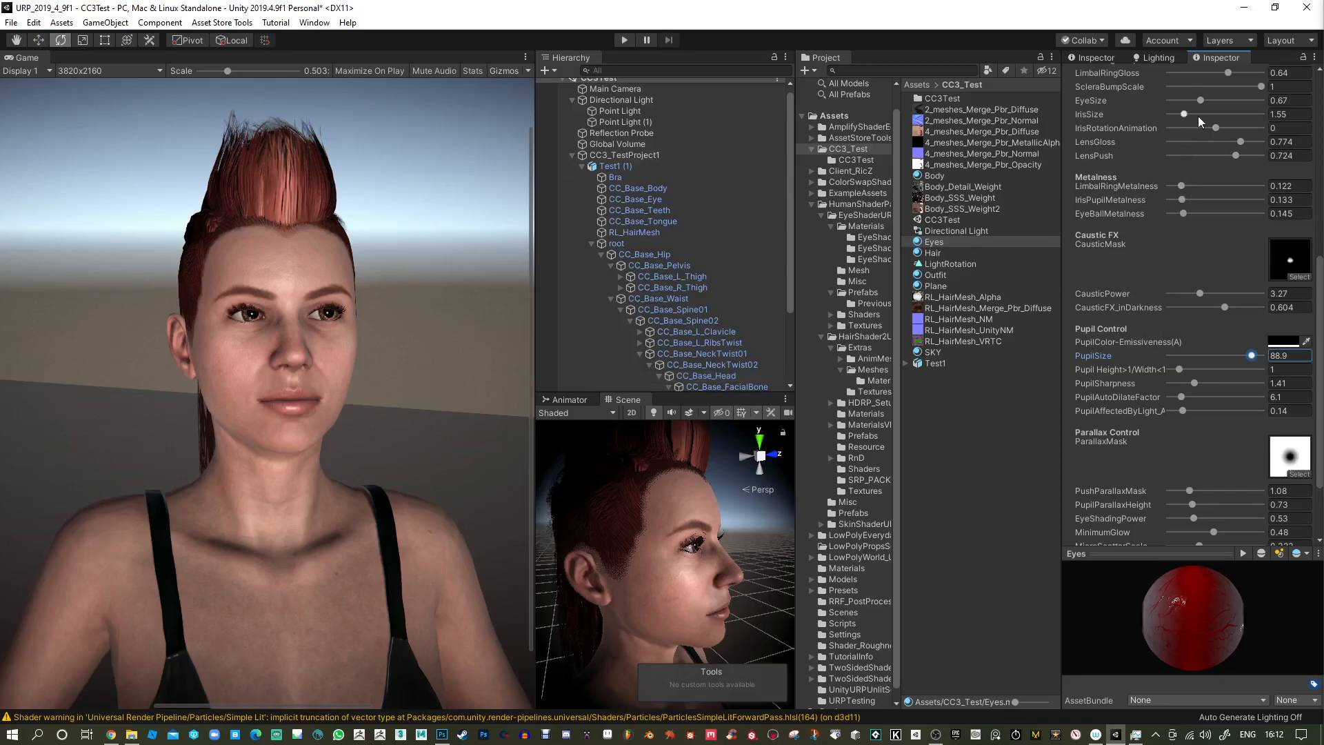
Undo the recent pupil, iris size, eye size and character rotation changes.
key("ctrl+z")
key("ctrl+z")
key("ctrl+z")
key("ctrl+z")
key("ctrl+z")
key("ctrl+z")
key("ctrl+z")
key("ctrl+z")
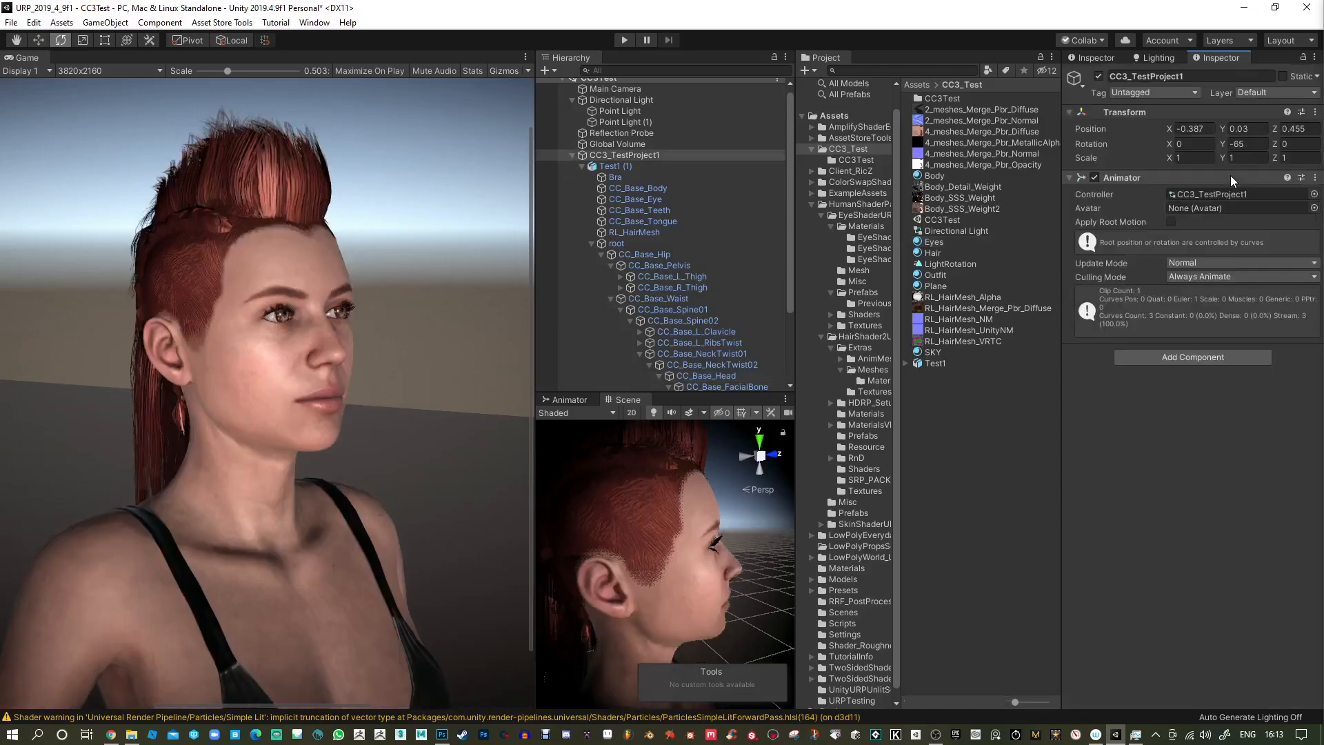
key("ctrl+z")
key("ctrl+z")
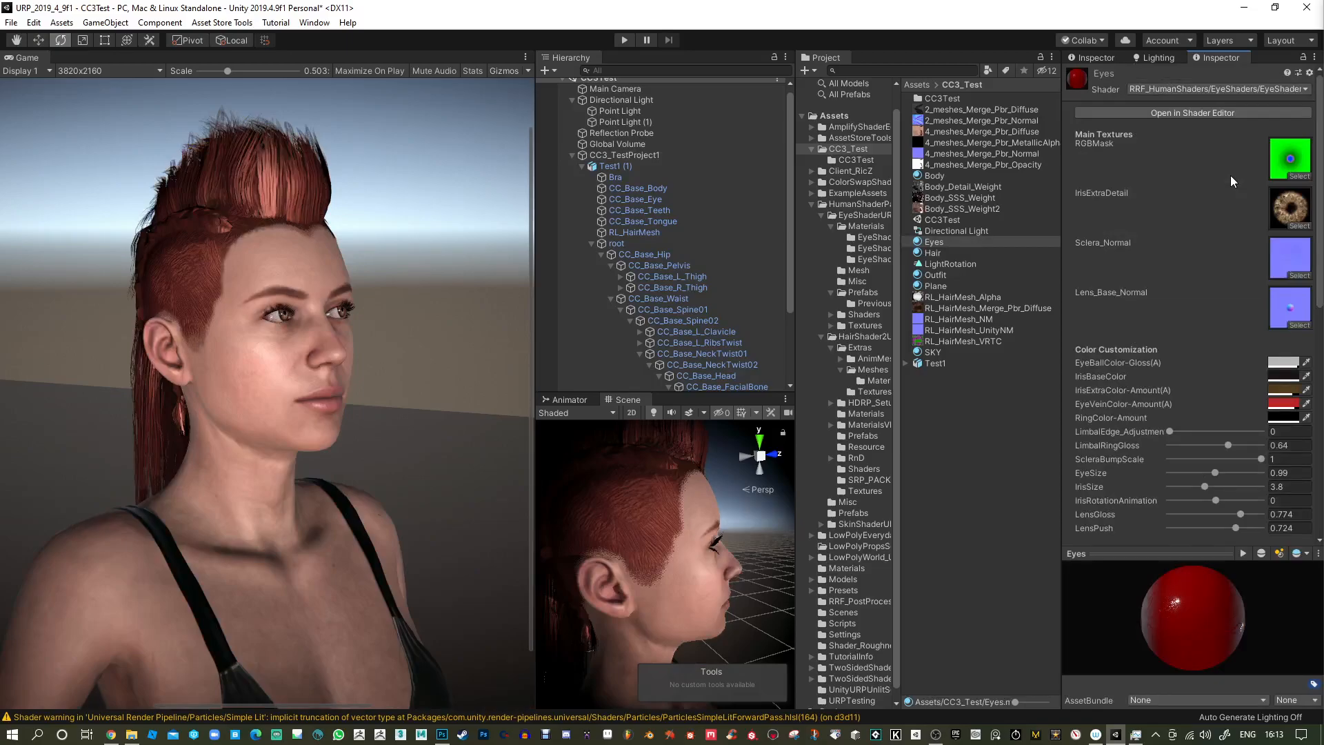
Rotate CC3_TestProject1 to -48.1 on the Y axis.
left_click(647, 157)
left_click_drag(1223, 143, 1268, 156)
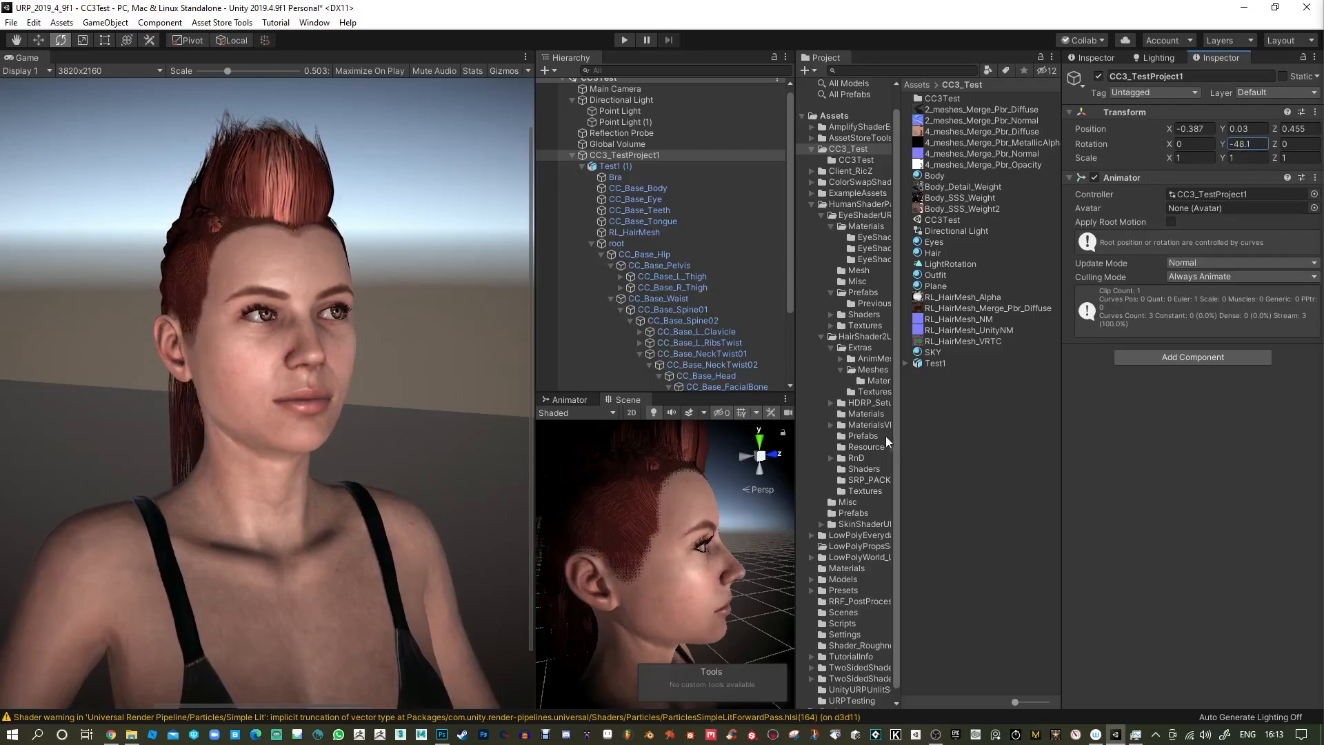
left_click(655, 99)
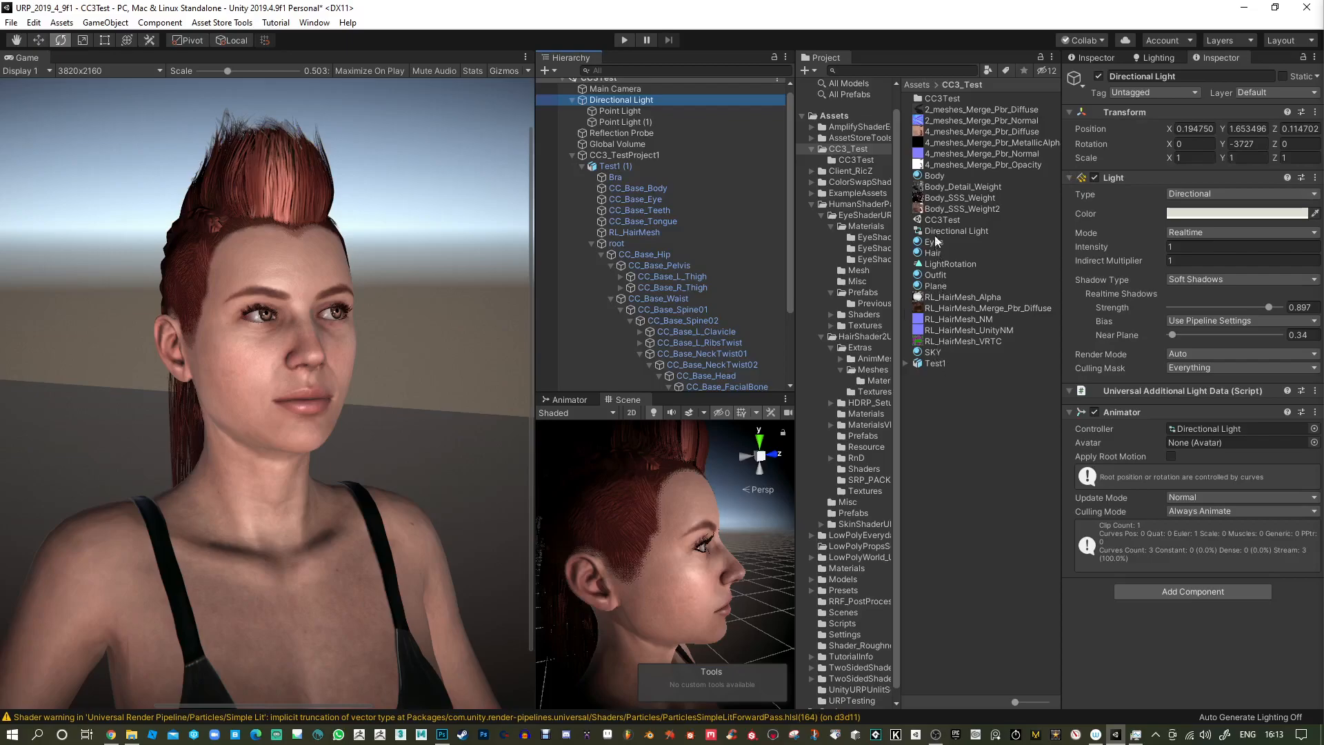
Set the Body material's SSS_ToEmissive to 2.16, ForwardLight_Bias to 0.39 and ForwardLight_Scale to 0.45.
left_click(935, 177)
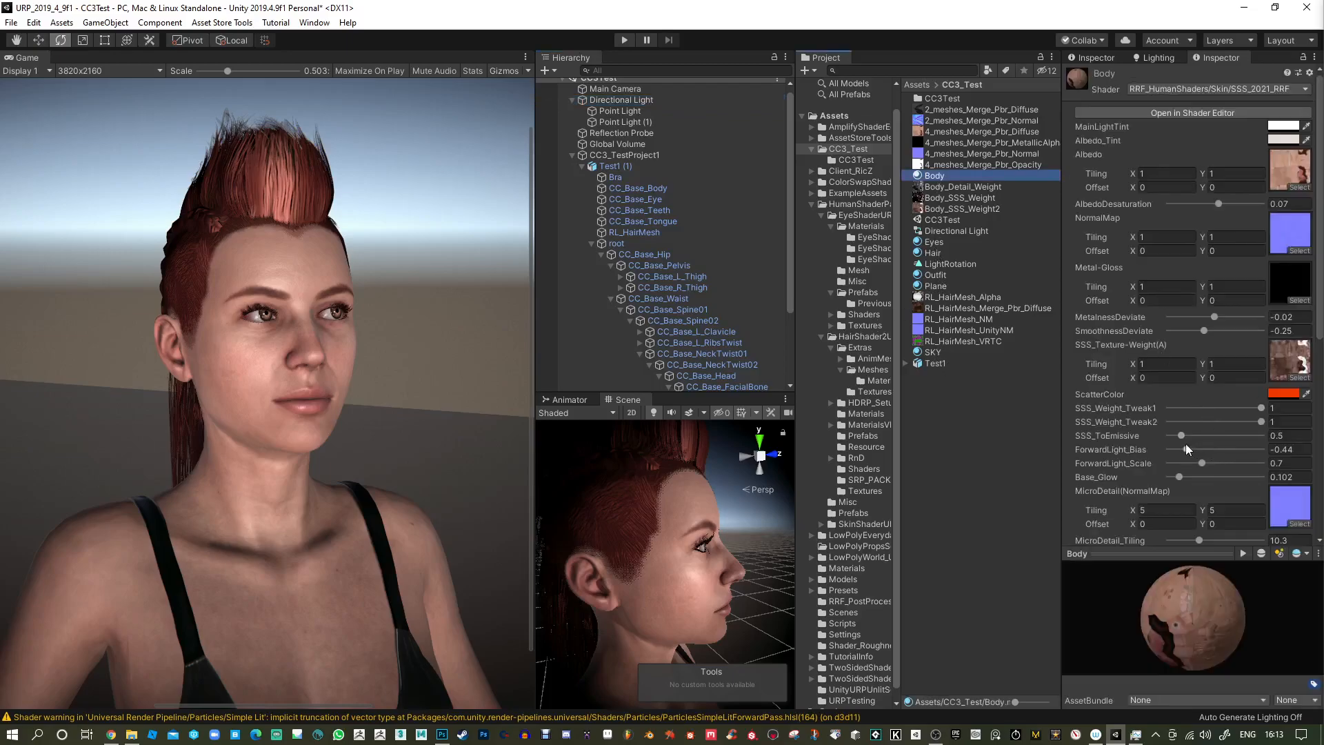
left_click_drag(1192, 436, 1199, 438)
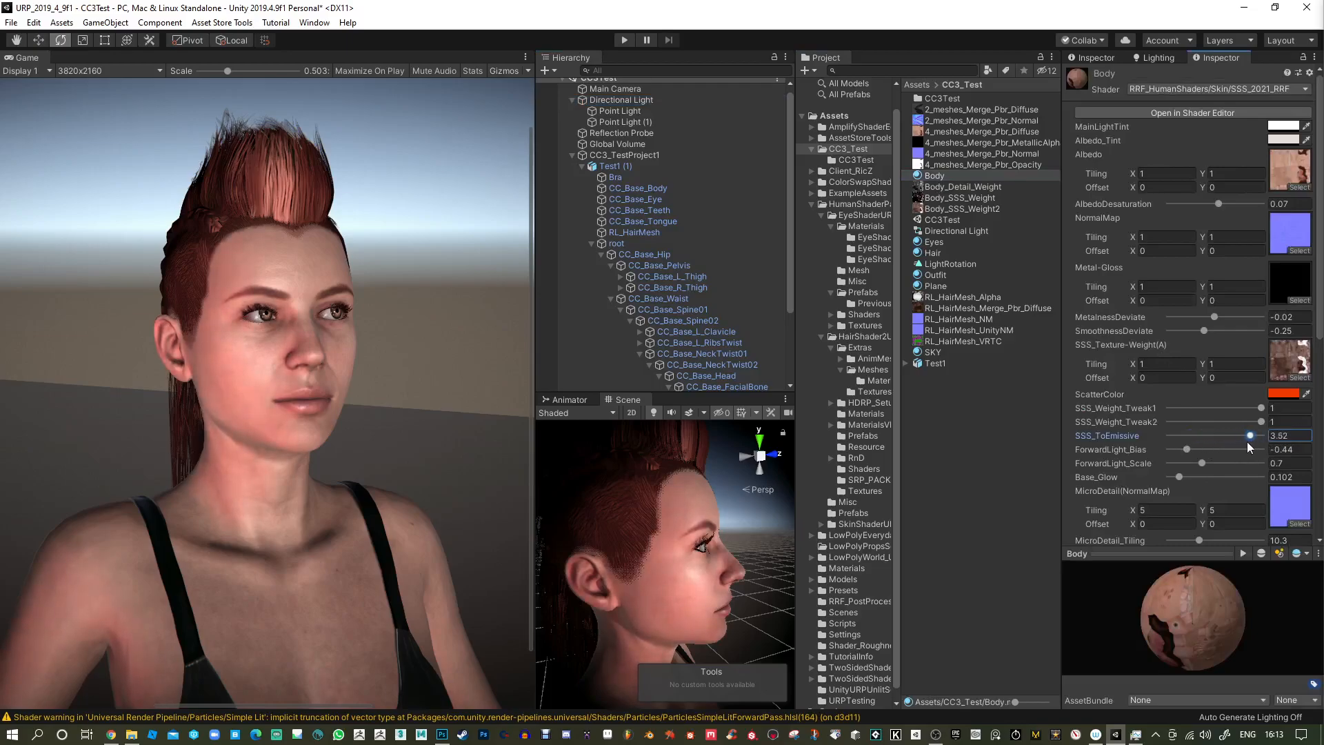
mouse_move(1220, 440)
left_mouse_down()
mouse_move(1208, 436)
mouse_move(1221, 432)
left_mouse_up()
mouse_move(1189, 449)
left_mouse_down()
mouse_move(1179, 463)
mouse_move(1223, 448)
mouse_move(1191, 462)
left_mouse_up()
Darken the Body material's ScatterColor to a deeper red-orange.
left_click(1283, 393)
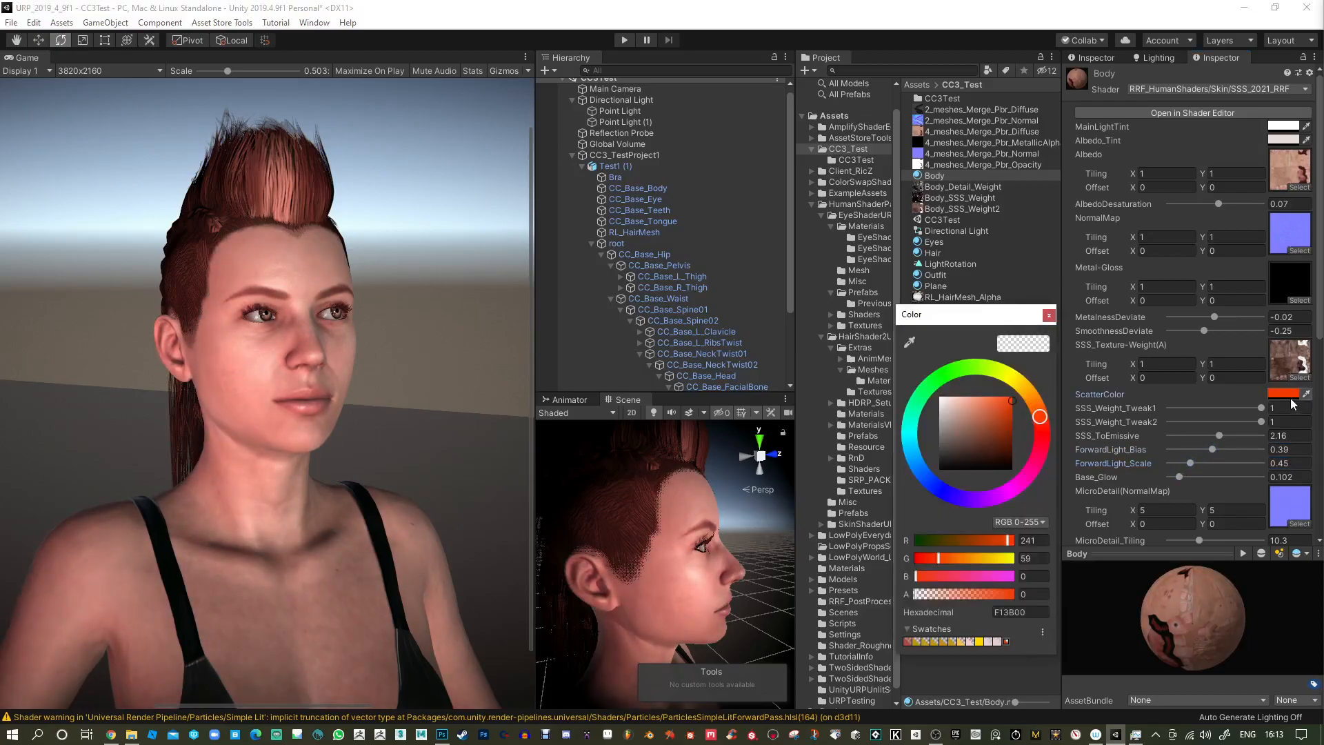
left_click_drag(1007, 411, 1012, 420)
left_click(1049, 315)
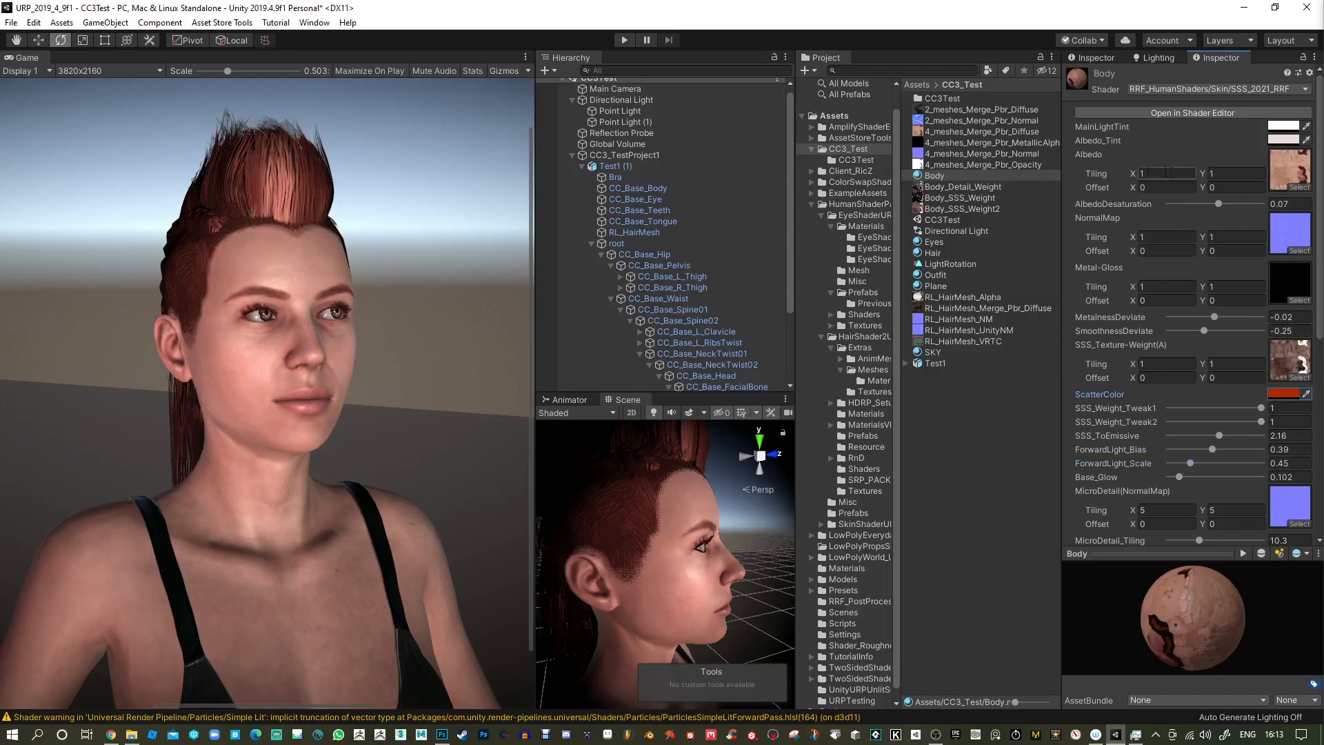
Rotate the Directional Light to -4280.8 on the Y axis so the character is lit from behind.
left_click(659, 101)
left_click_drag(1223, 142, 946, 160)
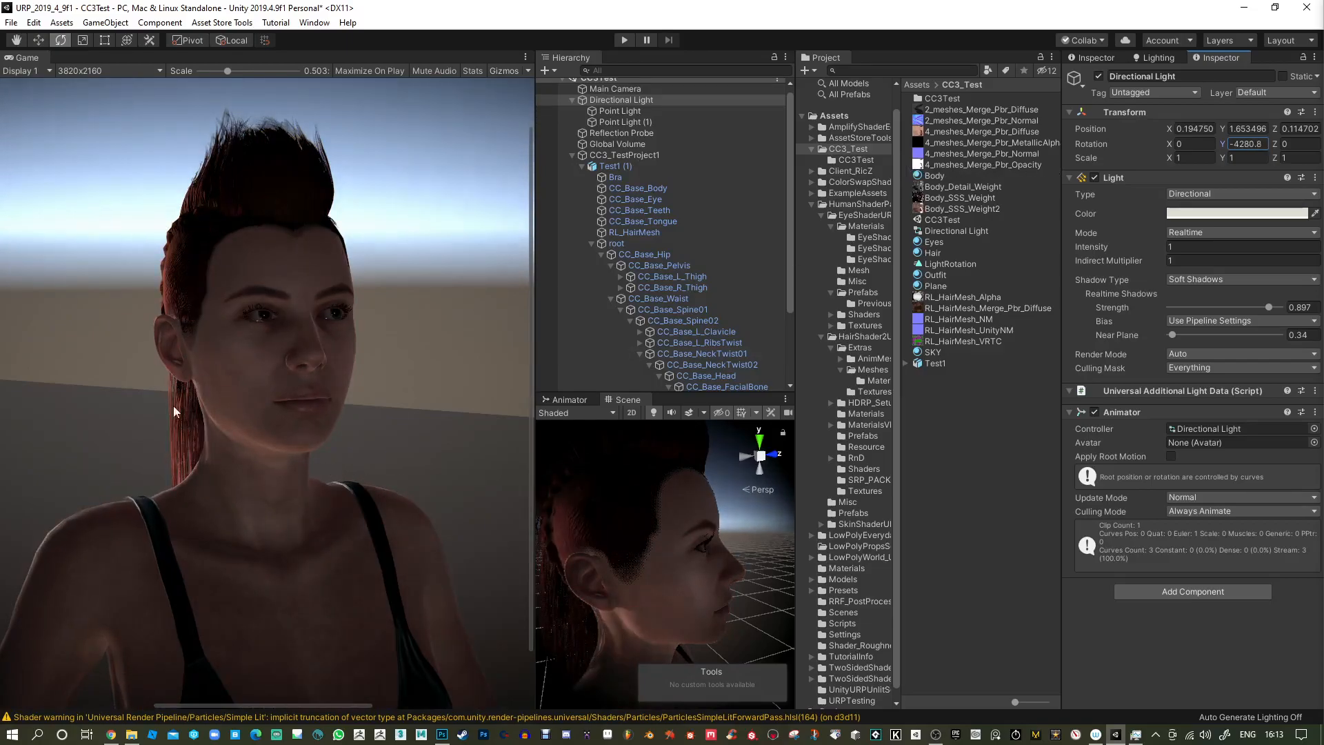
Set the Hair material's Light_Bias to 0.0291, Light_Scale to 1.93, LightScatter to 0.985, BaseIllumination to 1 and SSS to 1.
left_click(936, 252)
left_click_drag(1198, 154, 1251, 171)
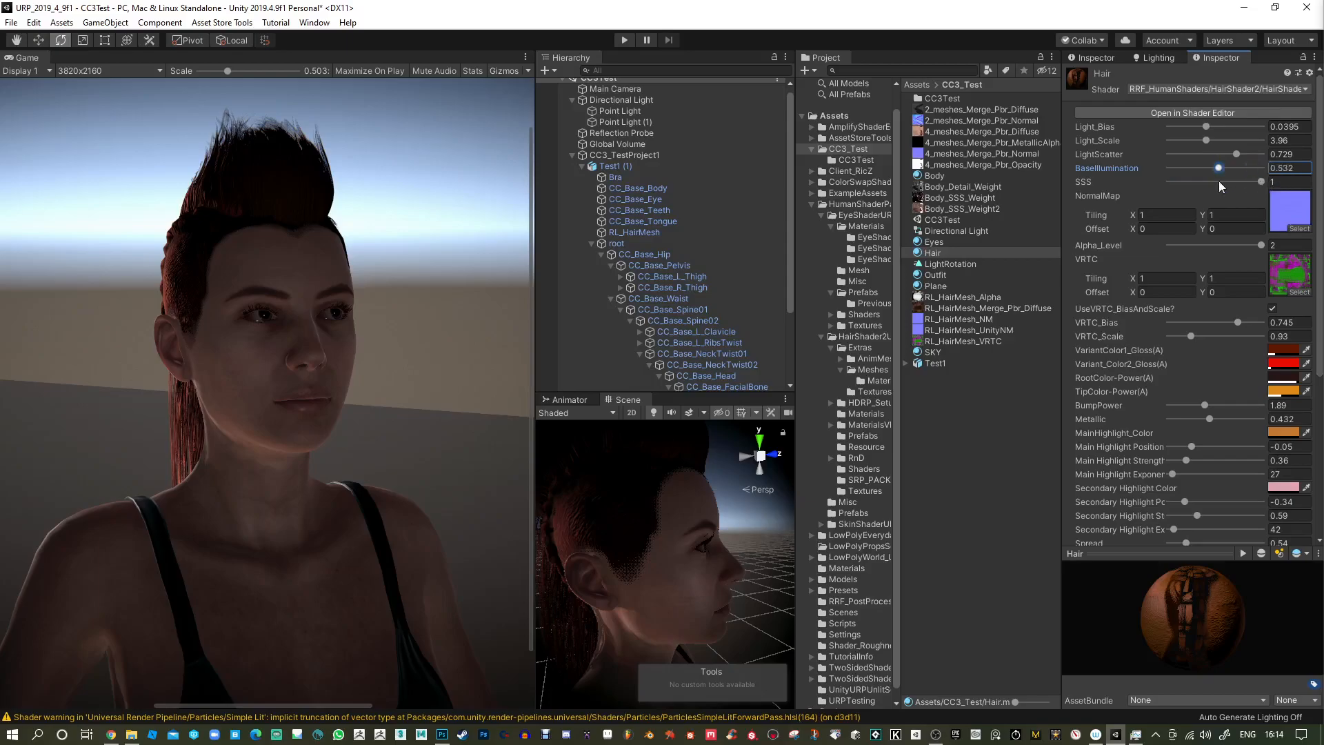
left_click(1258, 182)
mouse_move(1211, 138)
left_mouse_down()
mouse_move(1153, 146)
mouse_move(1228, 147)
mouse_move(1231, 130)
mouse_move(1192, 127)
mouse_move(1259, 153)
mouse_move(1196, 129)
mouse_move(1228, 141)
mouse_move(1175, 144)
mouse_move(1187, 145)
left_mouse_up()
mouse_move(1260, 182)
left_mouse_down()
mouse_move(1164, 181)
mouse_move(1266, 181)
mouse_move(1176, 165)
mouse_move(1259, 169)
left_mouse_up()
scroll(1182, 355, "down", 3)
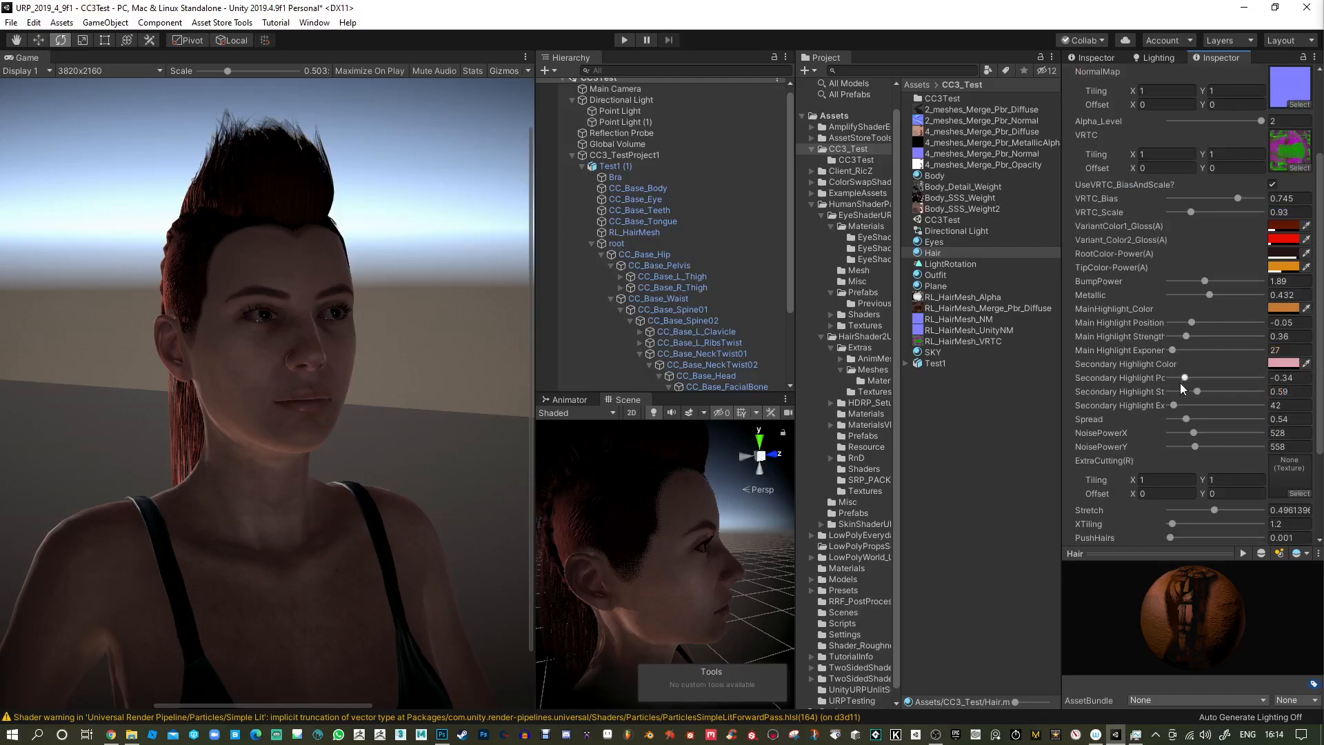
scroll(1179, 400, "up", 3)
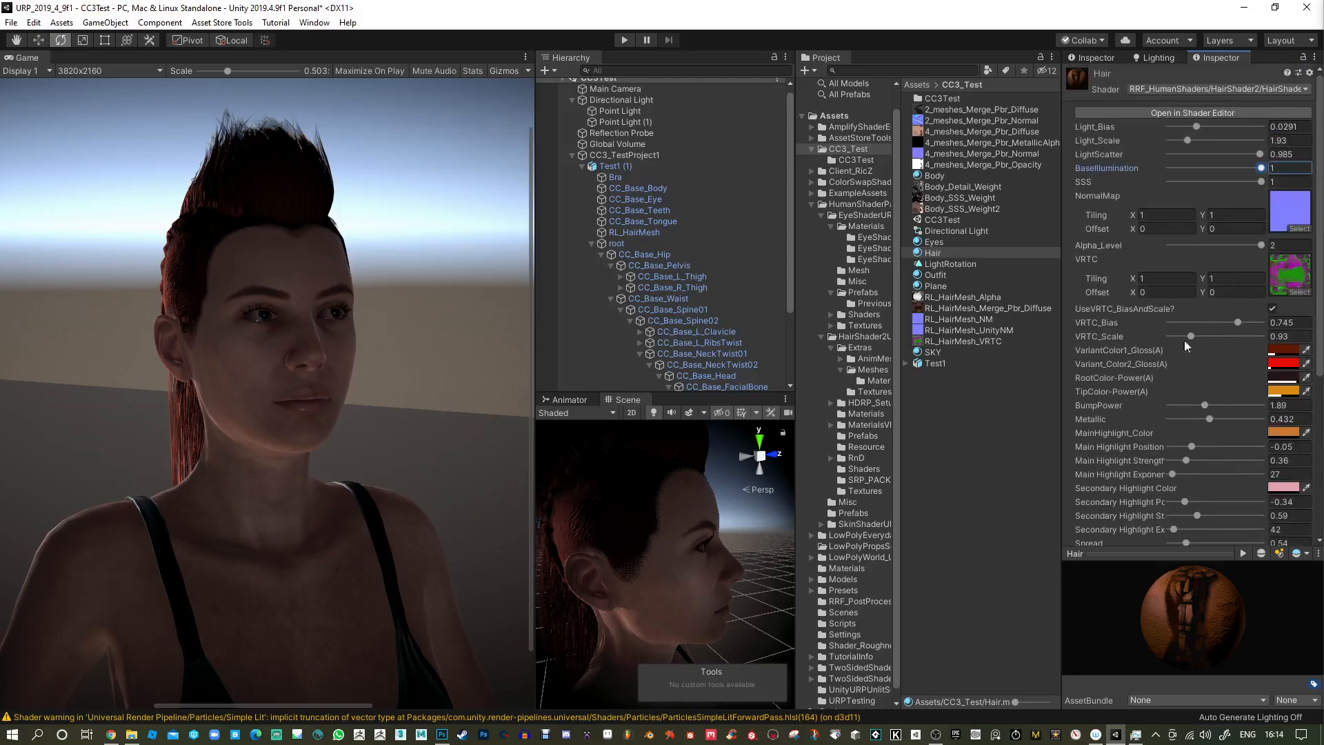
Open the Hair material's shader in the shader editor and maximize the editor window.
left_click(1180, 114)
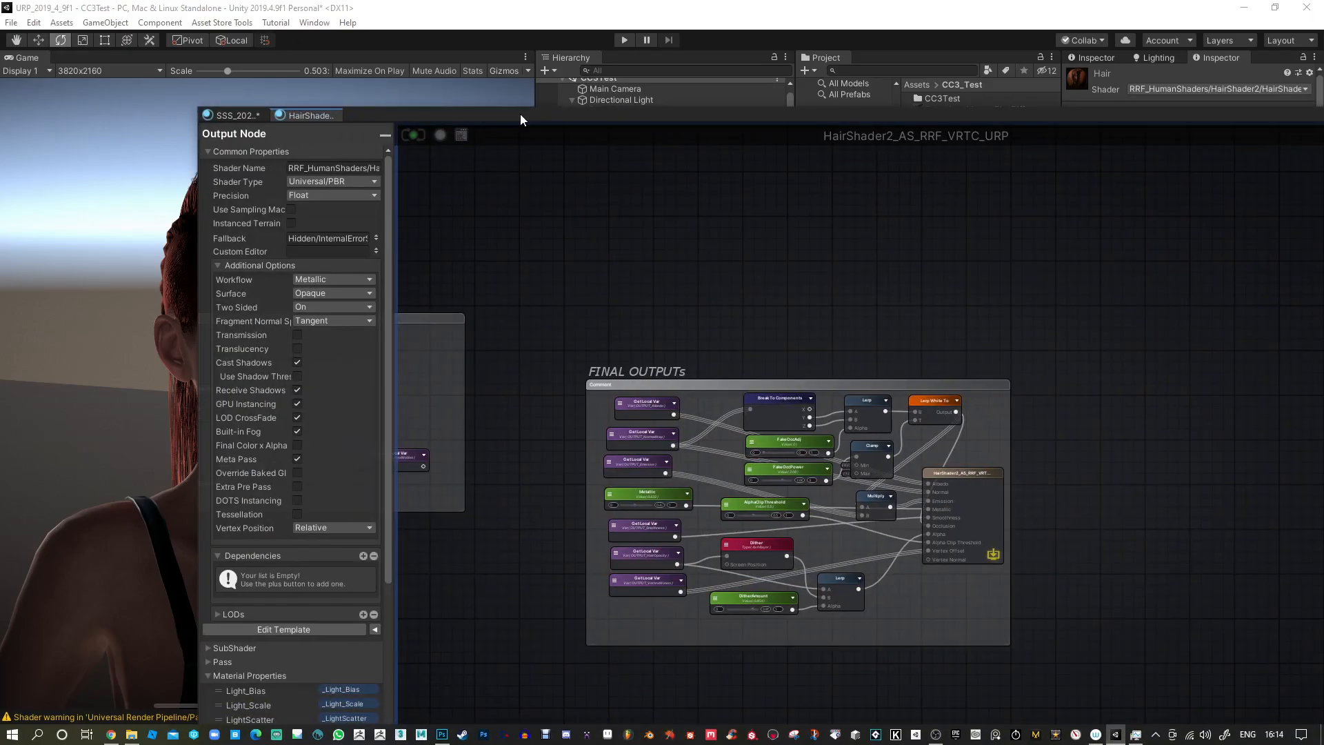
left_click_drag(889, 117, 592, 118)
left_click(1207, 114)
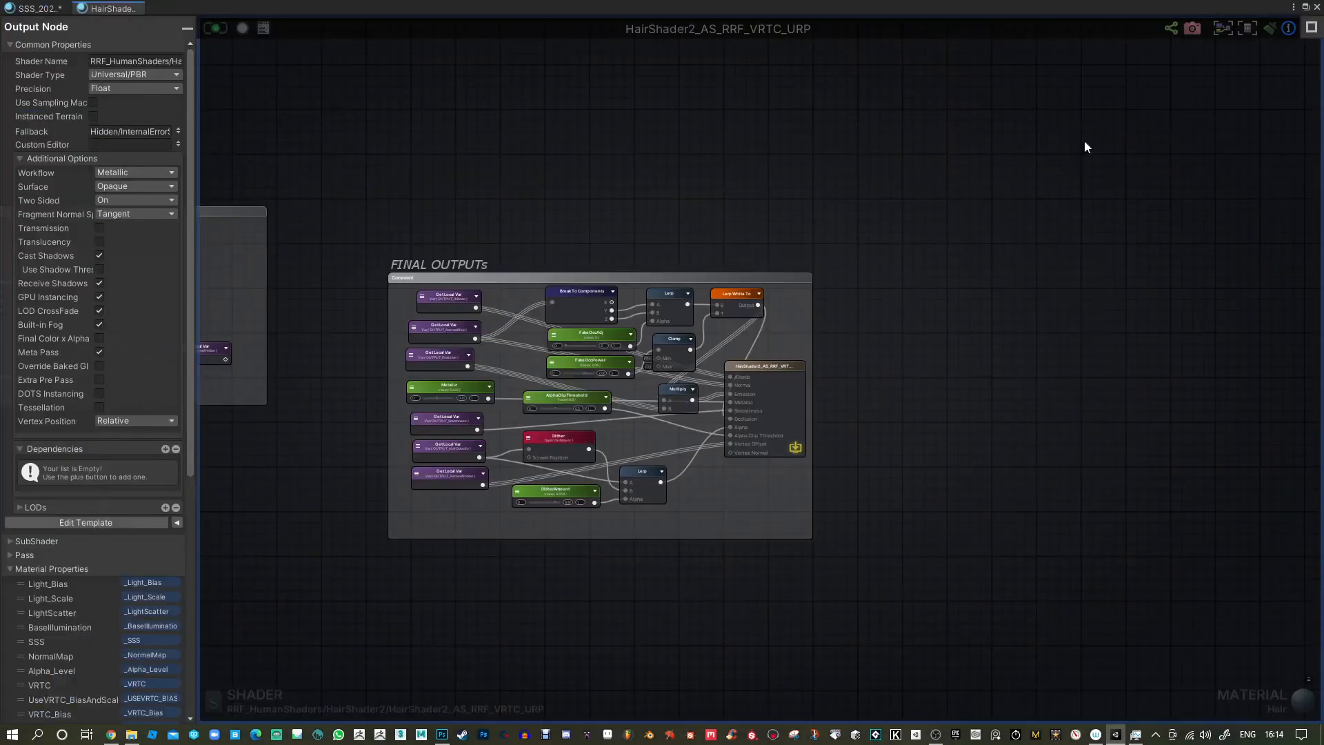
Examine the hair shader's node groups, from the final outputs and movement to the SSS group.
middle_click_drag(319, 242, 786, 255)
middle_click_drag(437, 464, 998, 431)
scroll(813, 401, "down", 10)
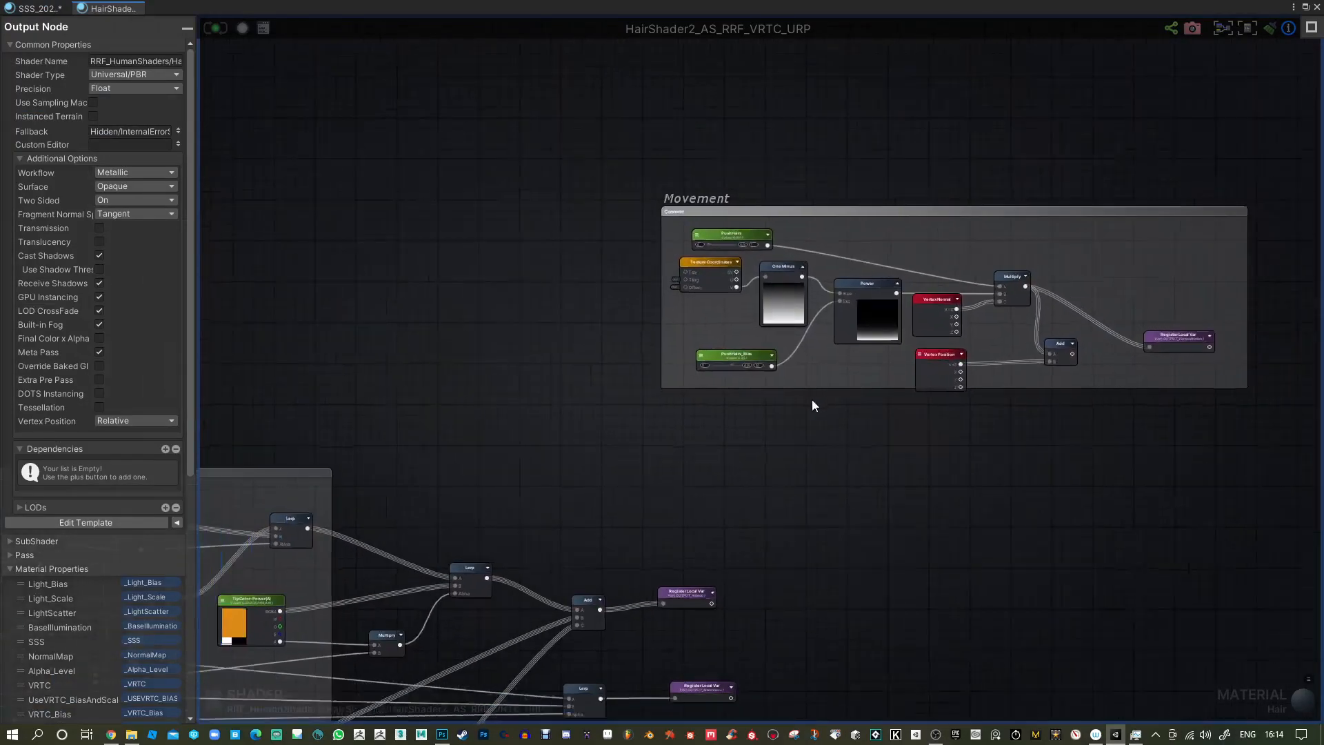
scroll(819, 419, "down", 3)
middle_click_drag(807, 428, 815, 355)
scroll(596, 399, "up", 3)
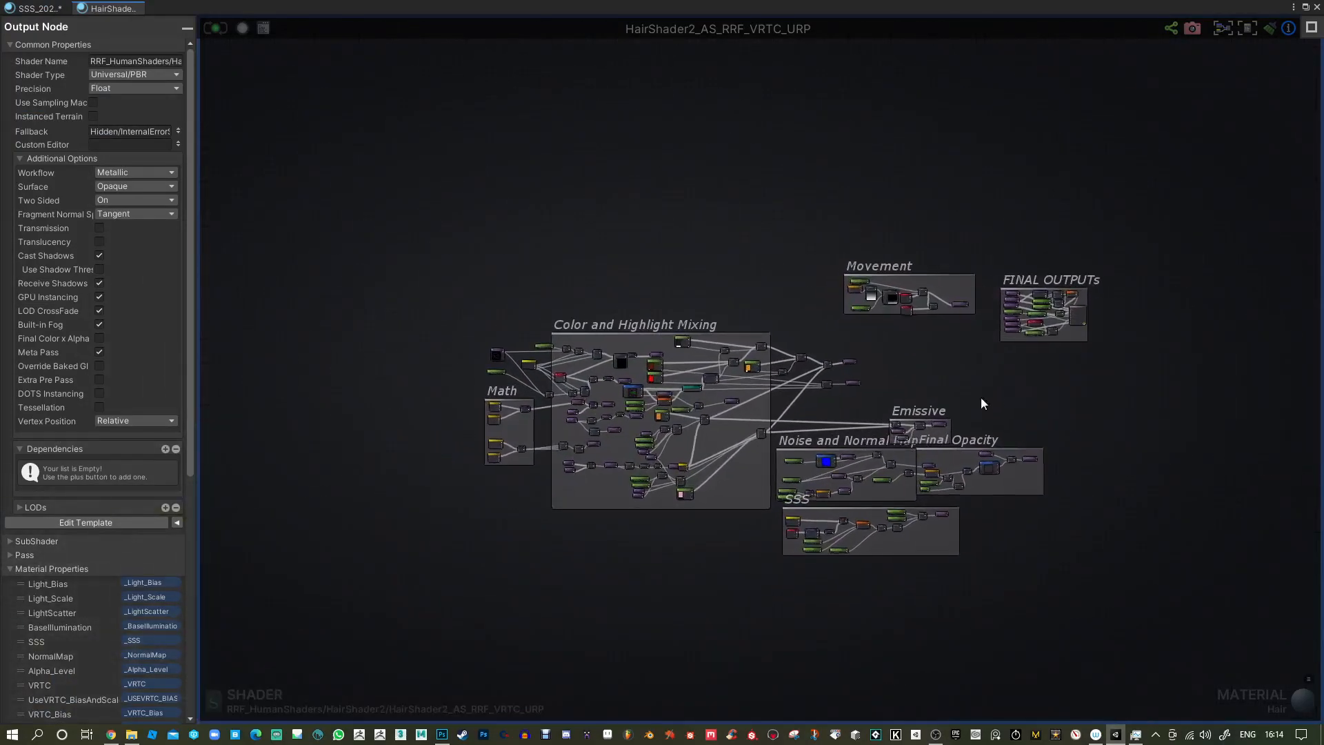
scroll(959, 398, "up", 4)
middle_click_drag(760, 446, 830, 371)
scroll(853, 574, "up", 8)
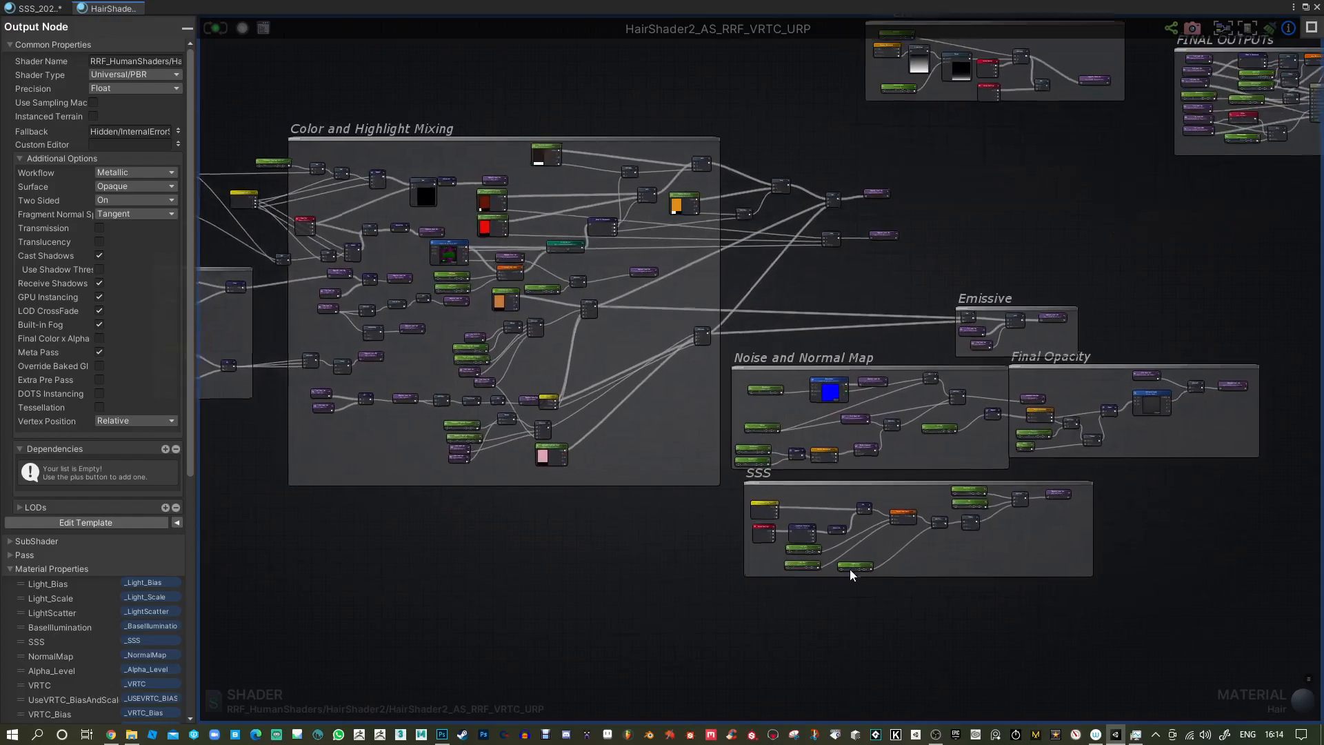
Move the Transform Direction, Vertex Position and Normalize nodes slightly upward within the SSS group's ScatterLight section.
left_click_drag(407, 288, 408, 251)
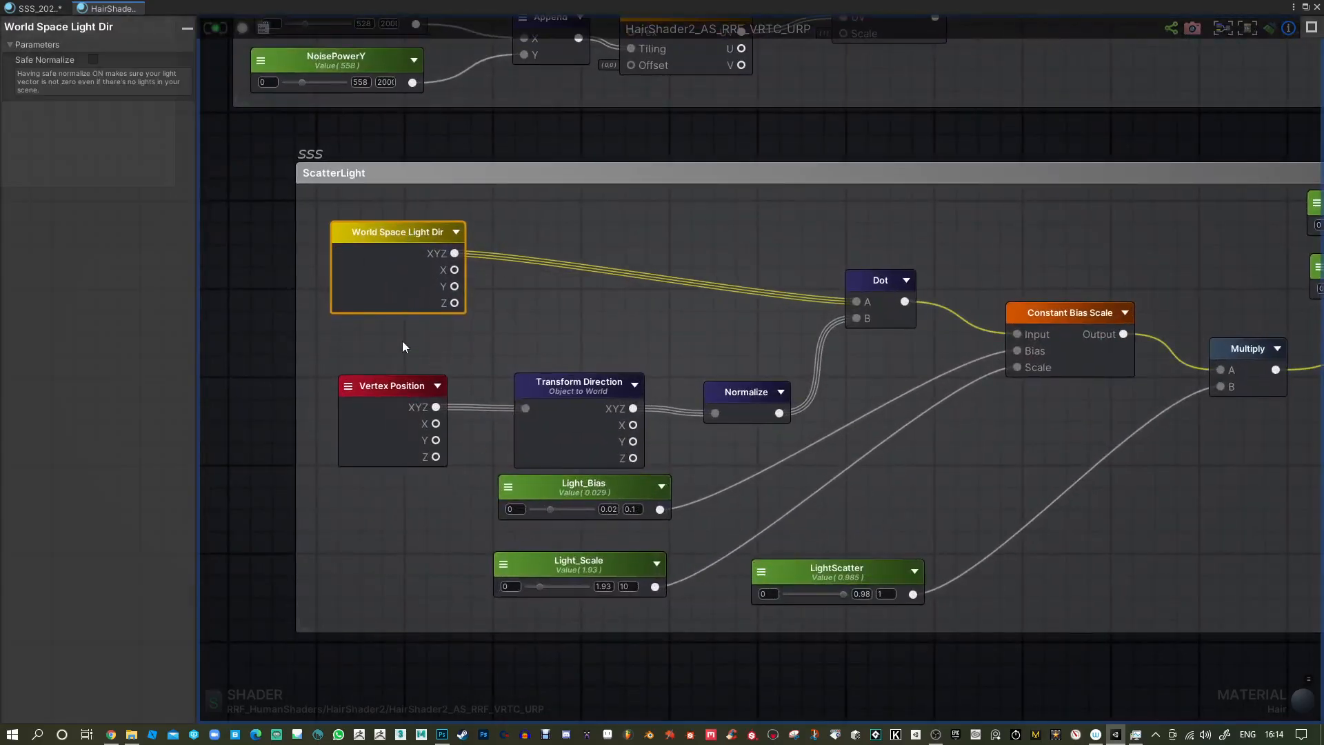
left_click(579, 387)
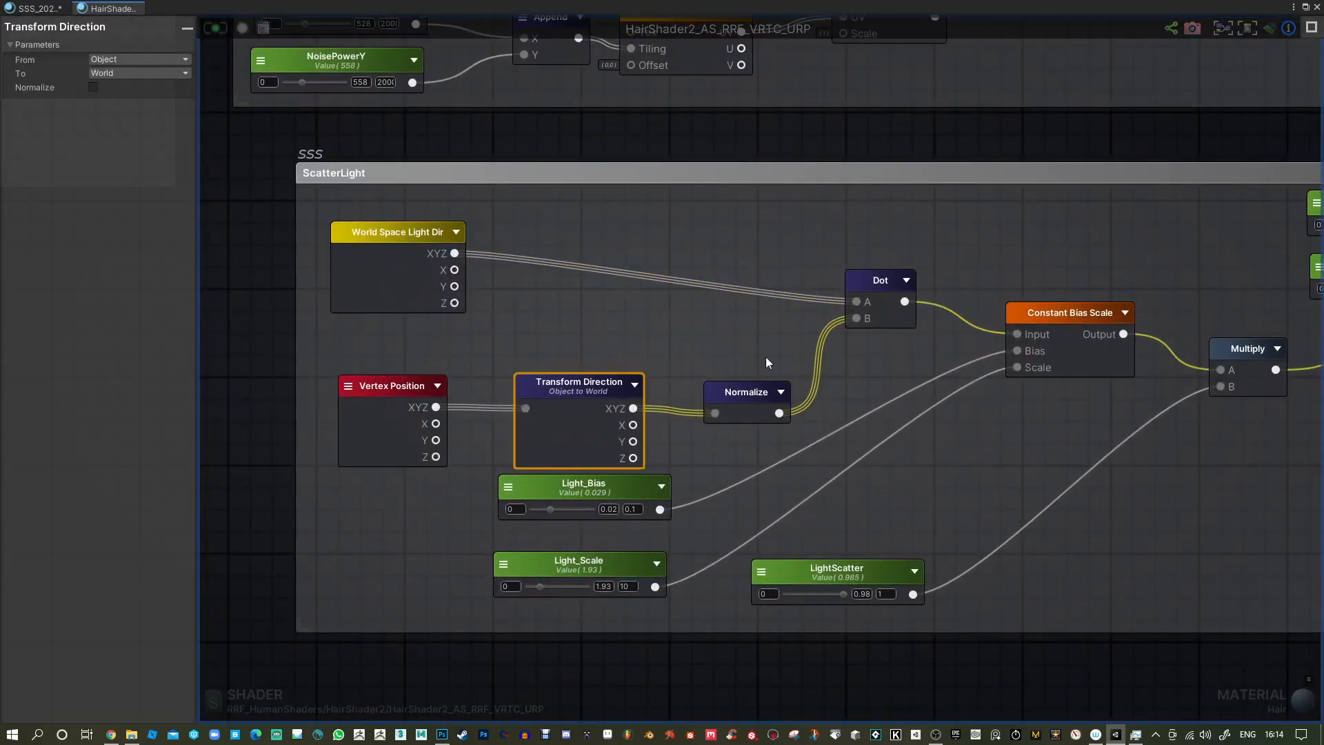
scroll(751, 355, "down", 2)
left_click_drag(671, 409, 669, 395)
left_click_drag(553, 387, 556, 364)
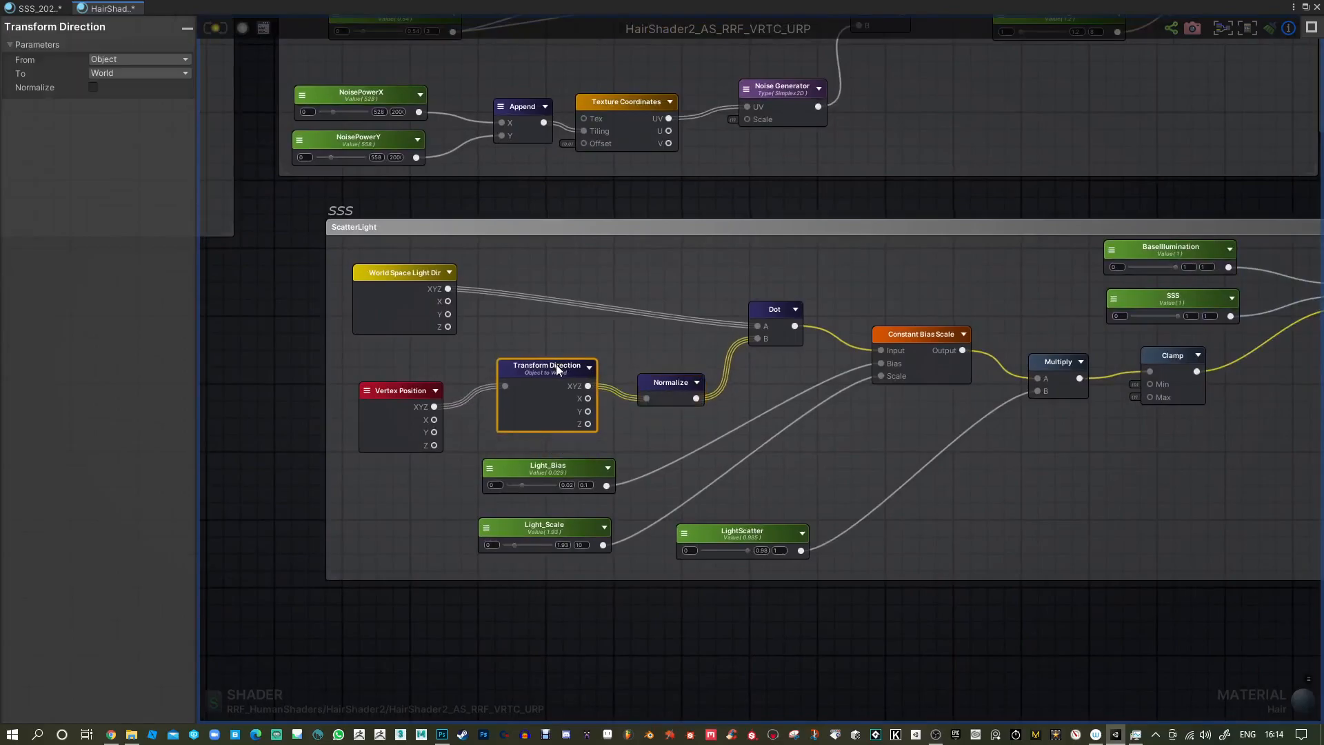
left_click_drag(378, 391, 376, 368)
left_click_drag(657, 383, 657, 362)
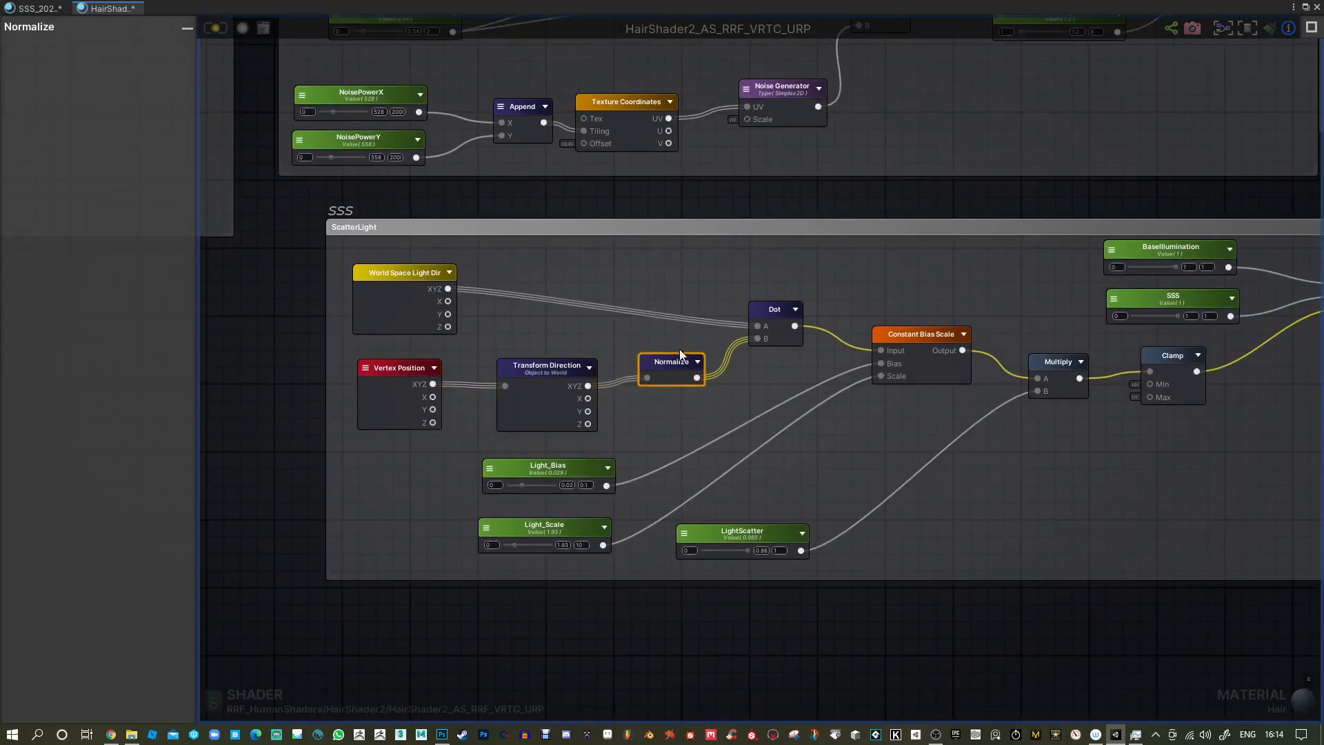
Examine the ScatterLight node chain from the Vertex Position output through the Dot node to the multiply and clamp nodes.
middle_click_drag(596, 373, 576, 398)
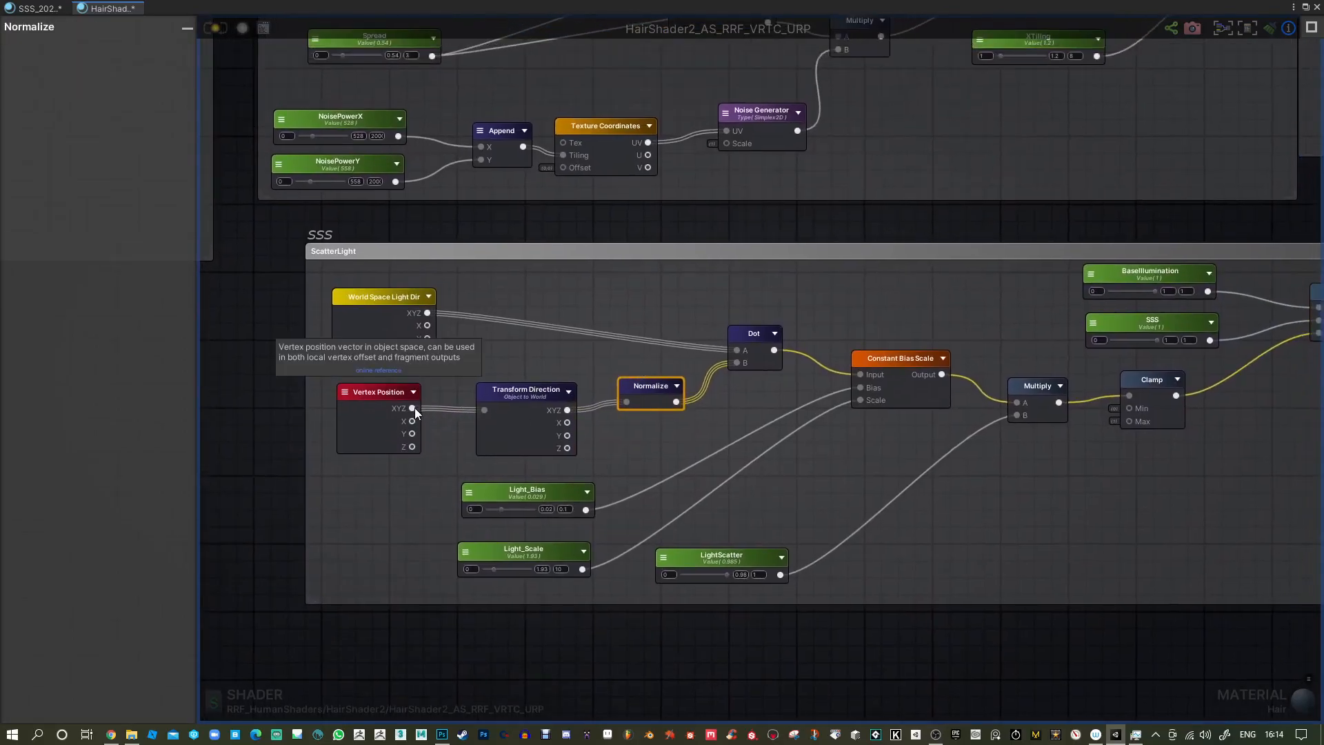
left_click_drag(415, 408, 742, 366)
middle_click_drag(1102, 444, 938, 470)
middle_click_drag(829, 481, 935, 491)
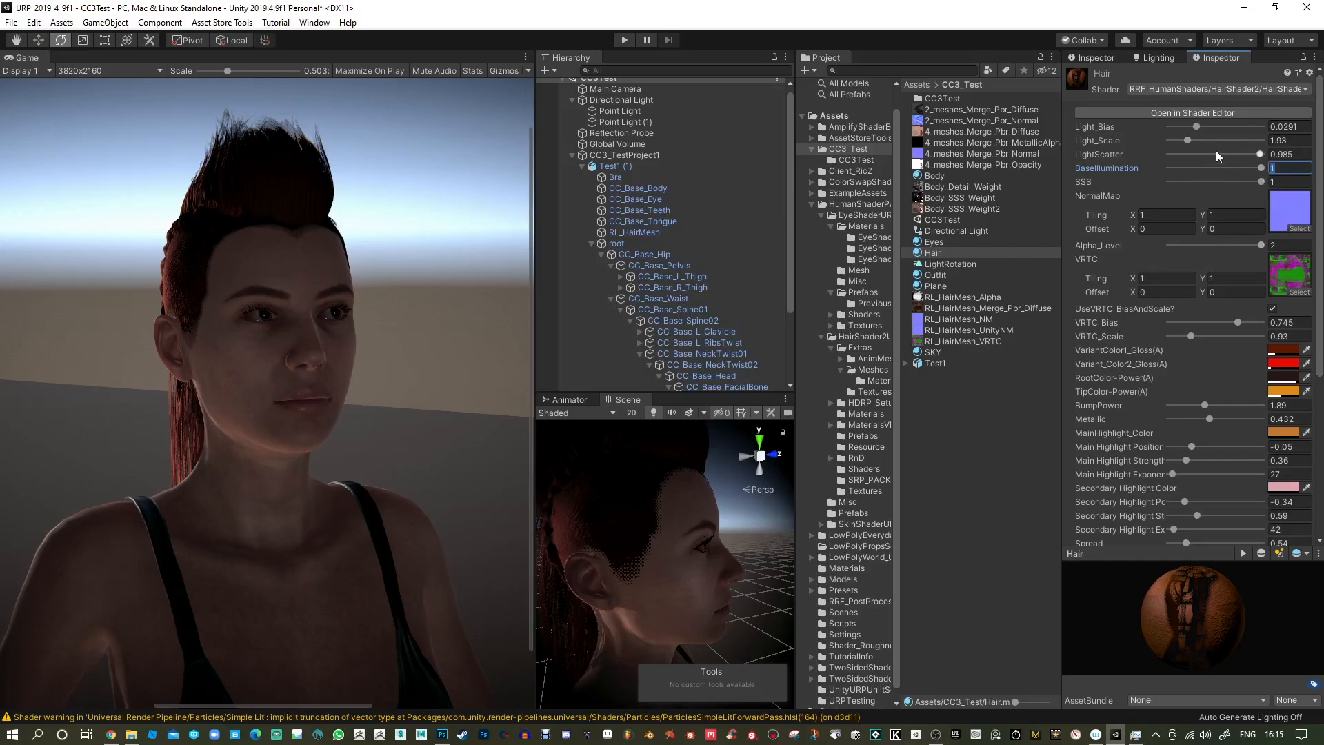
Set the Hair material's Light_Bias to 0.0397, Light_Scale to 4.57, LightScatter to 0.774 and BaseIllumination to 1.
left_click_drag(1197, 140, 1262, 168)
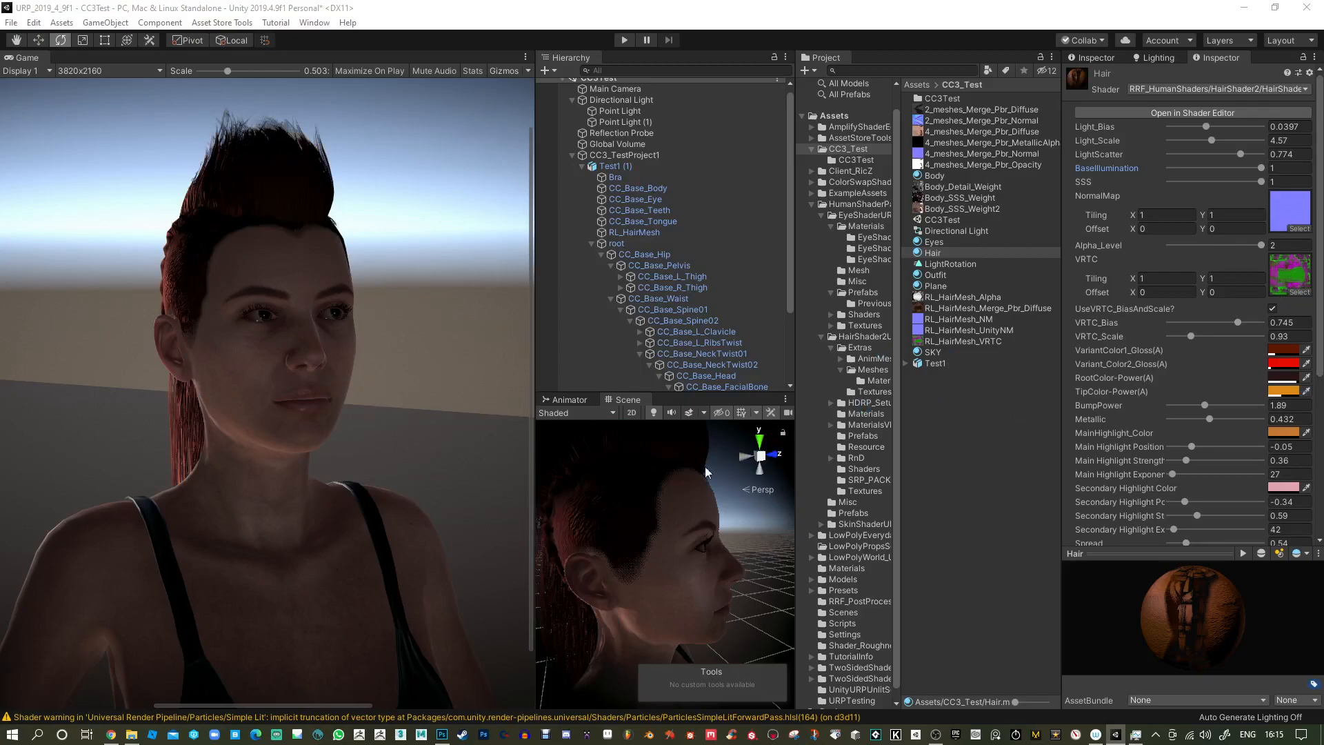
left_click(1238, 7)
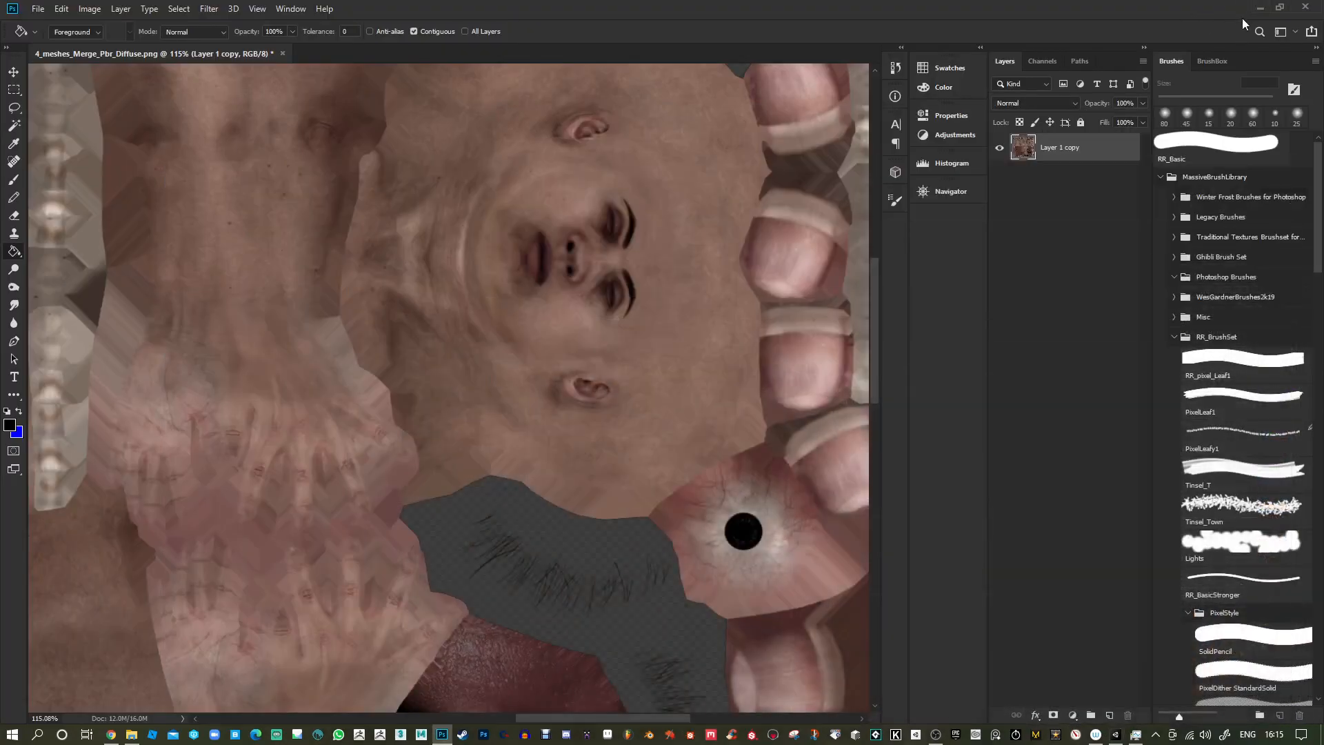
left_click(1256, 7)
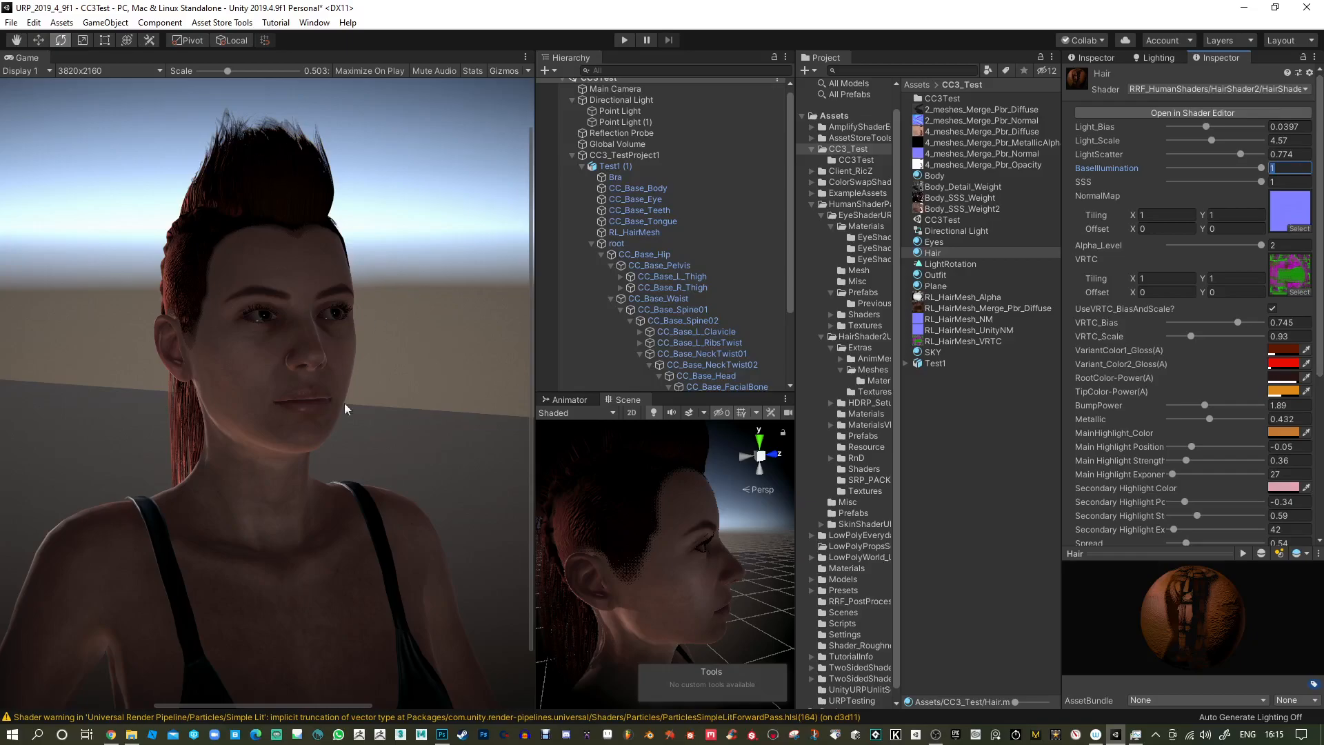
mouse_move(267, 707)
left_mouse_down()
mouse_move(250, 705)
mouse_move(264, 705)
left_mouse_up()
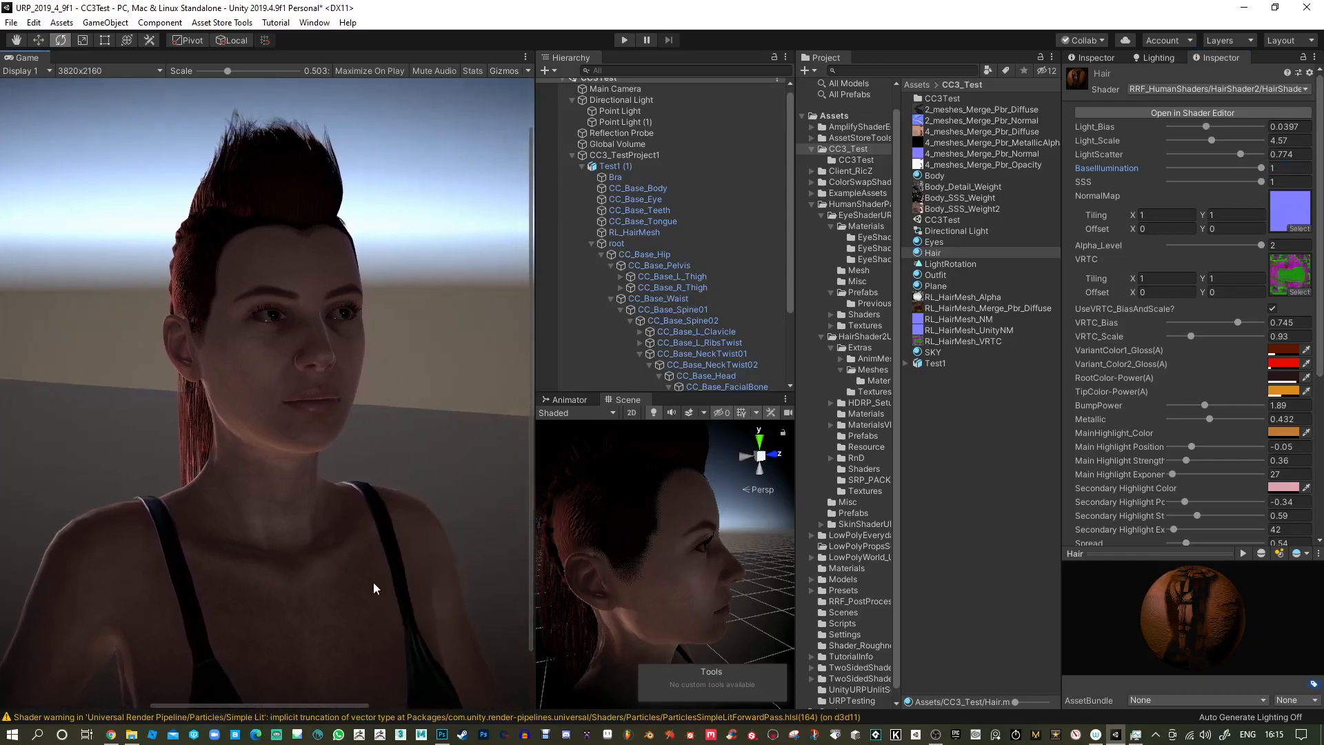
left_click_drag(530, 448, 529, 441)
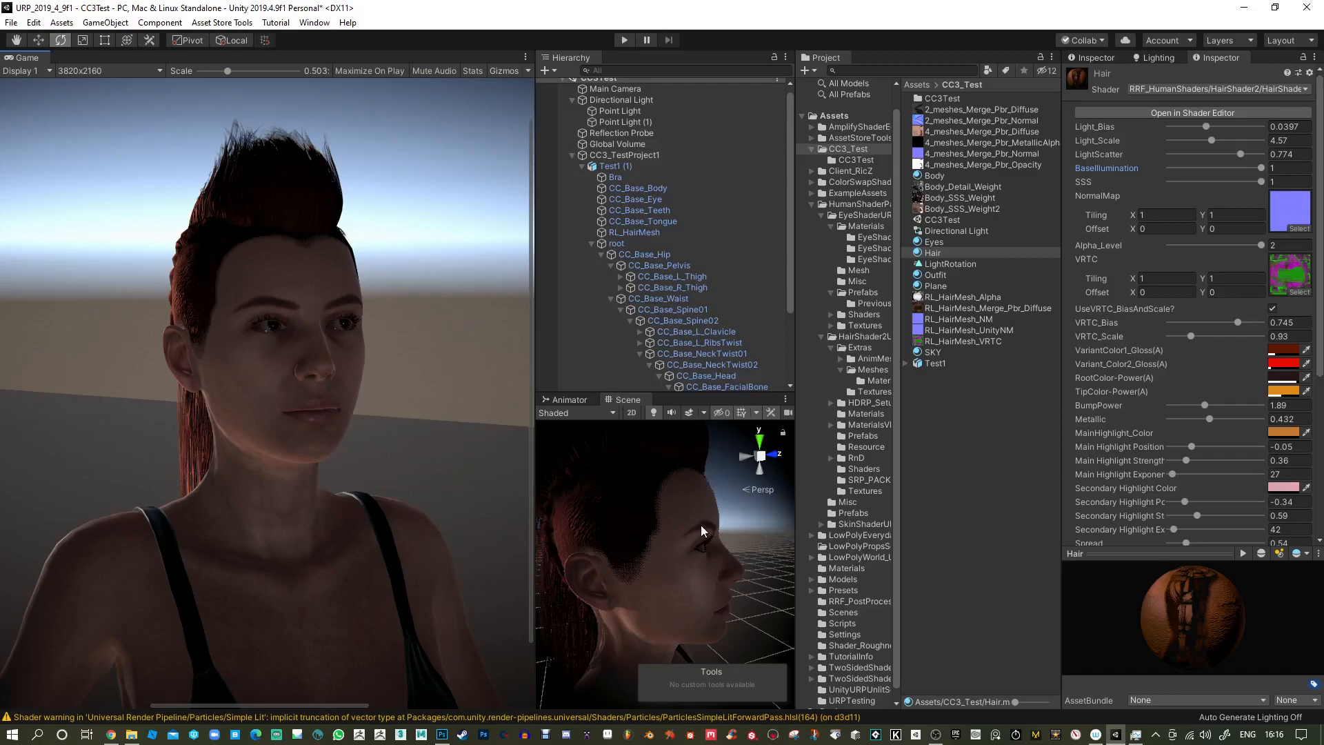
scroll(702, 354, "down", 2)
scroll(669, 209, "up", 2)
Widen the project's folder tree and open the Shaders folder inside HairShader2URP.
left_click_drag(1062, 160, 989, 159)
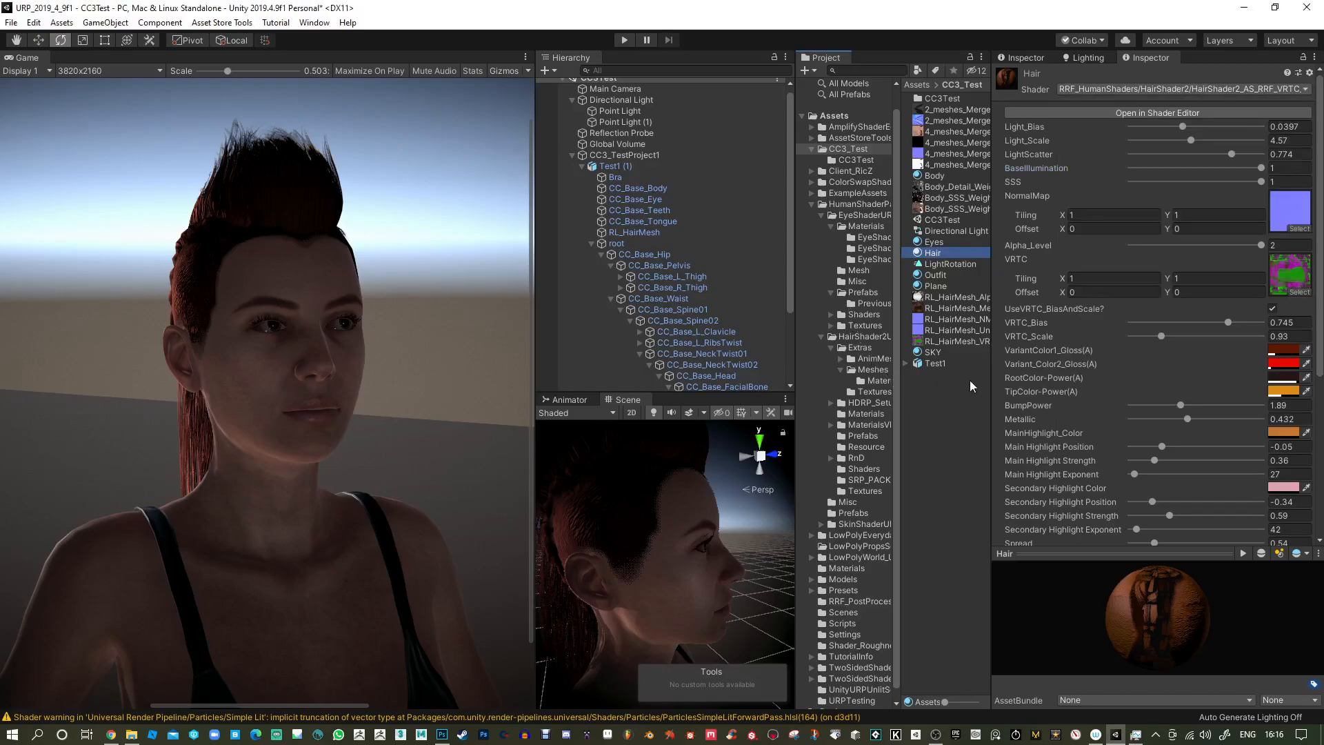
left_click_drag(992, 379, 1080, 381)
left_click_drag(908, 387, 947, 382)
left_click(862, 336)
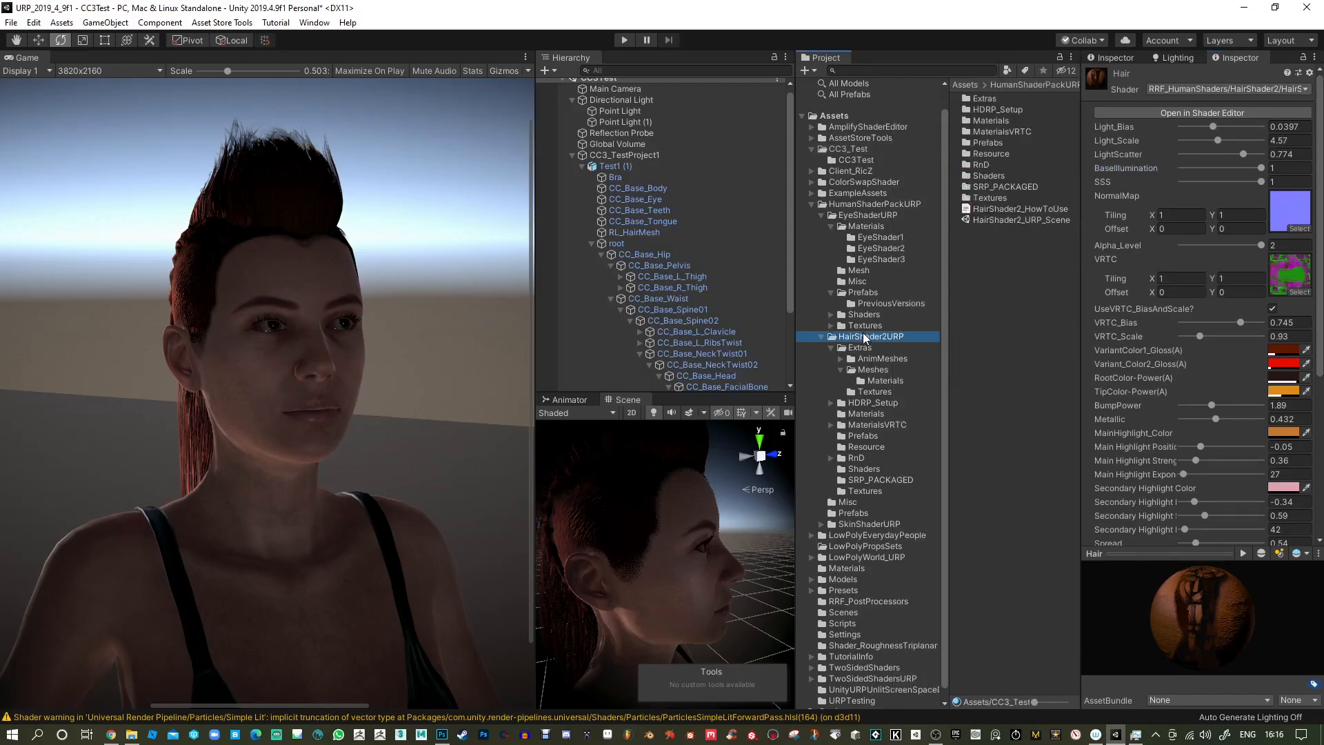
double_click(977, 175)
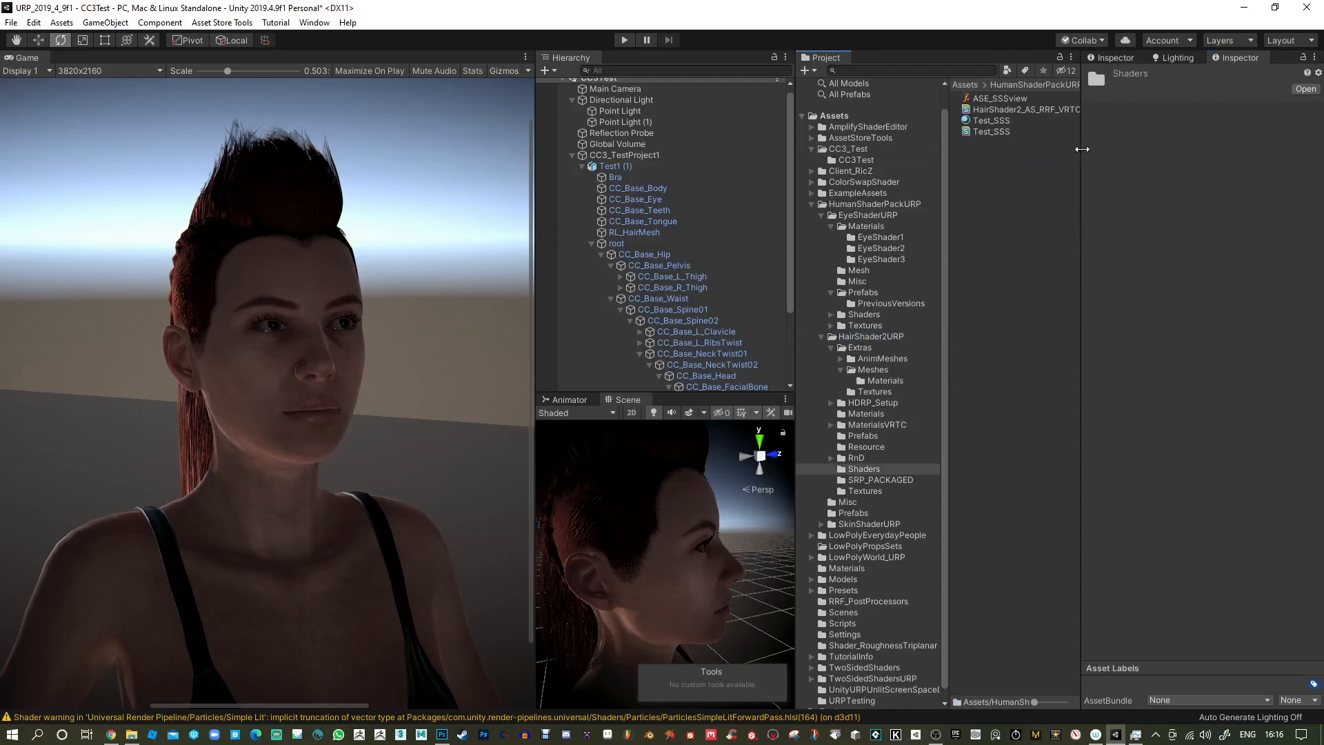
Select the HairShader2_AS_RRF_VRTC_URP shader and widen the project browser so its full name fits.
left_click_drag(1080, 149, 1123, 147)
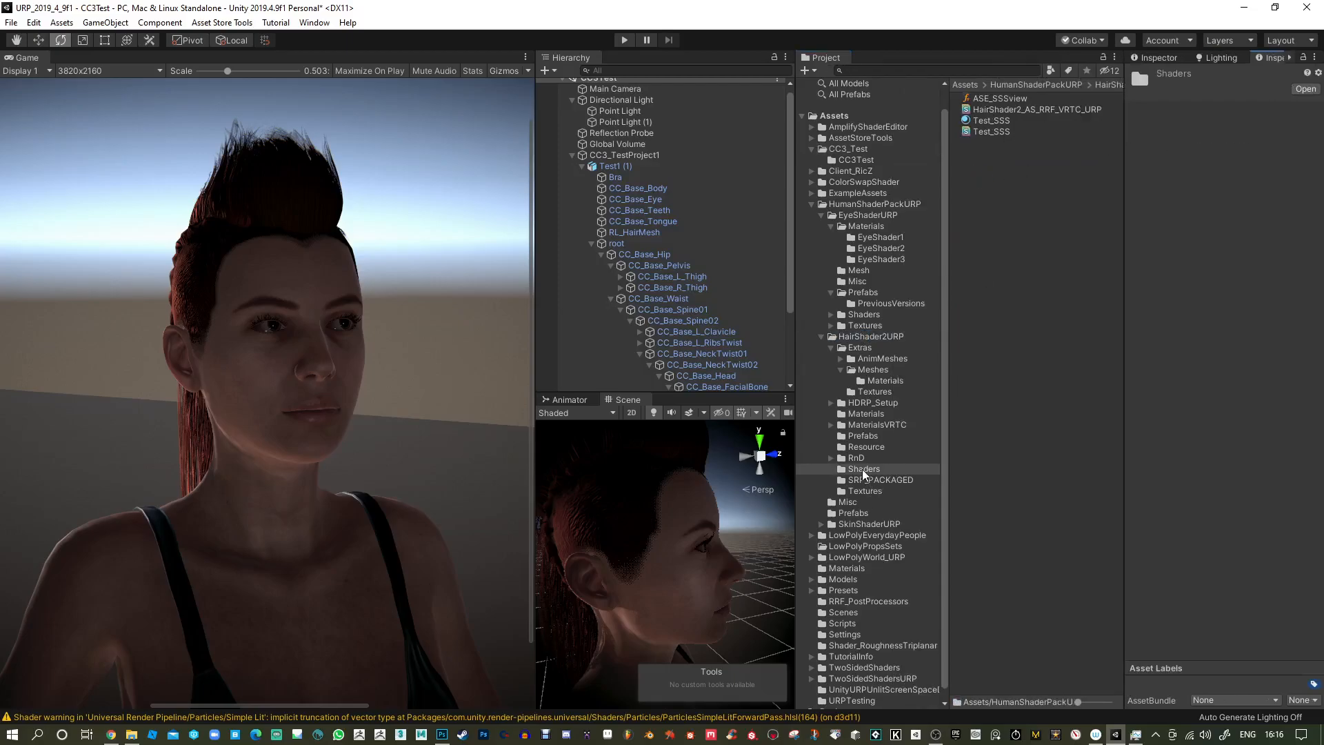
left_click(1028, 110)
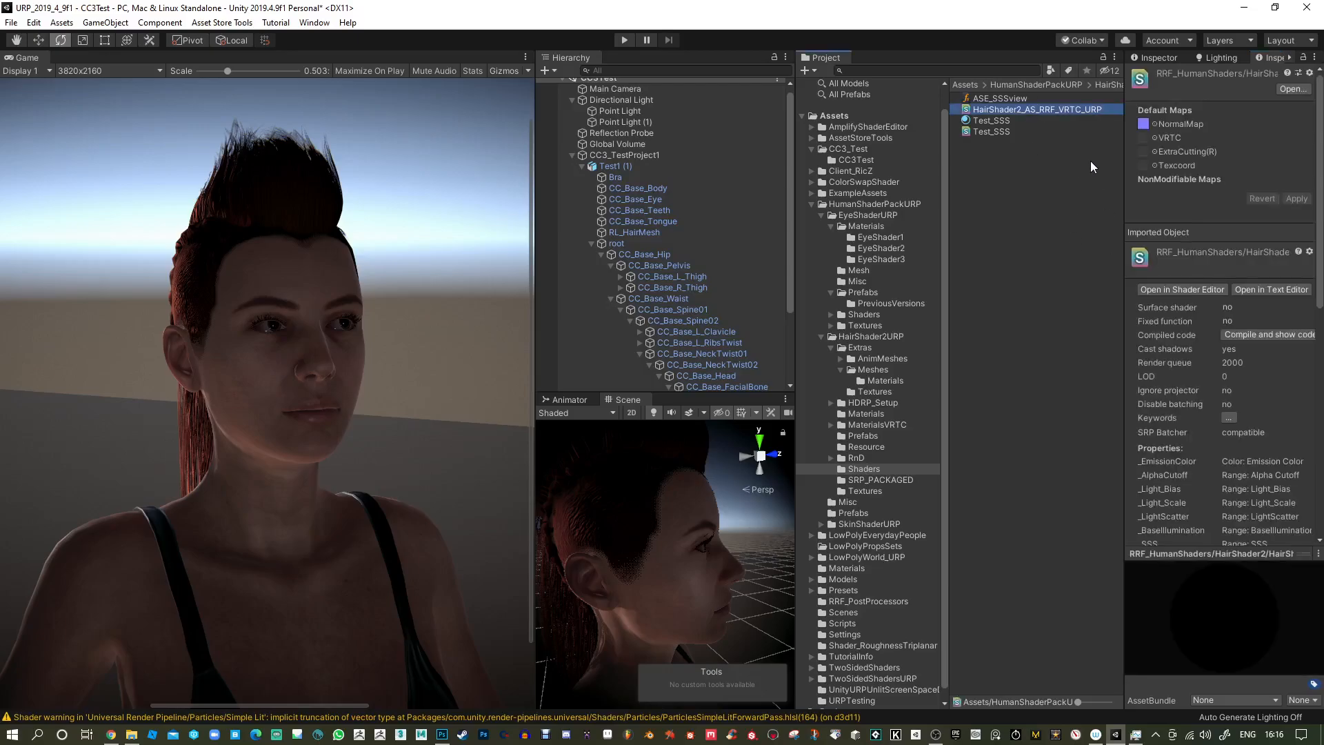
left_click_drag(950, 223, 947, 224)
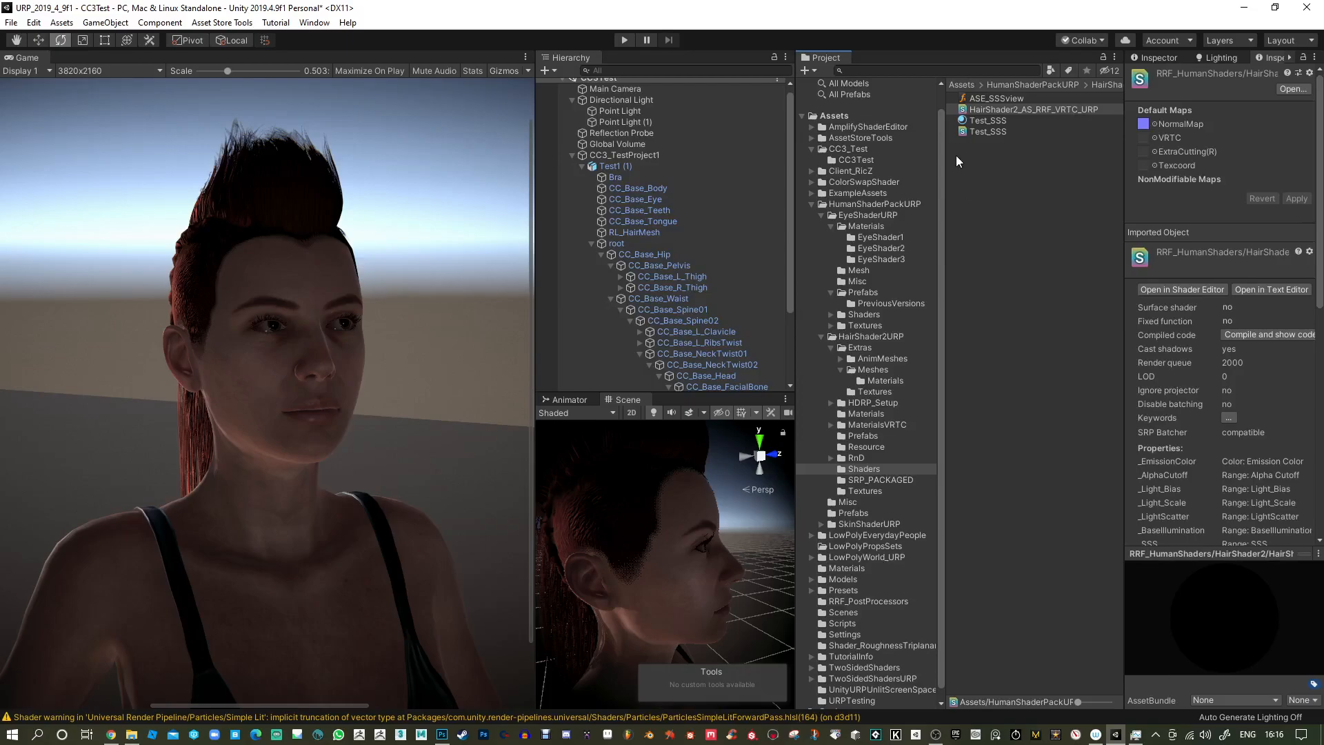
left_click_drag(947, 157, 961, 158)
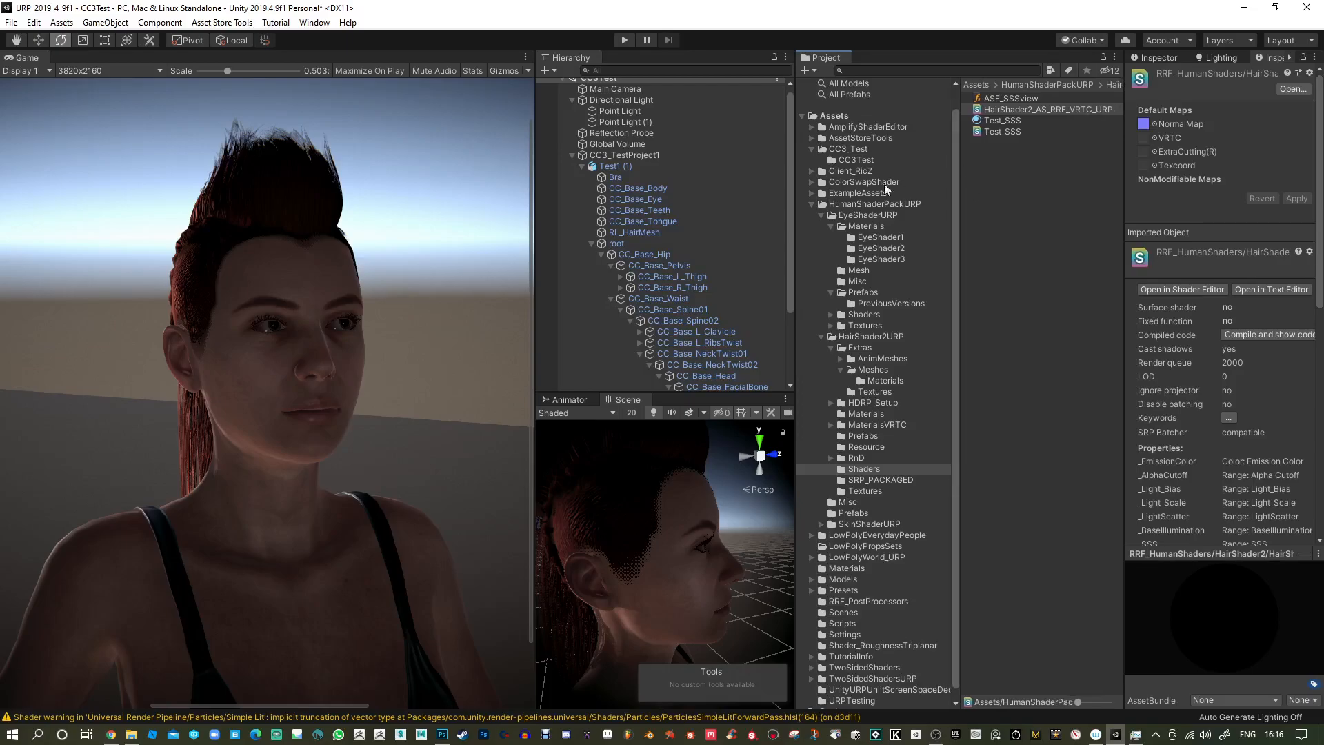
left_click_drag(796, 220, 753, 220)
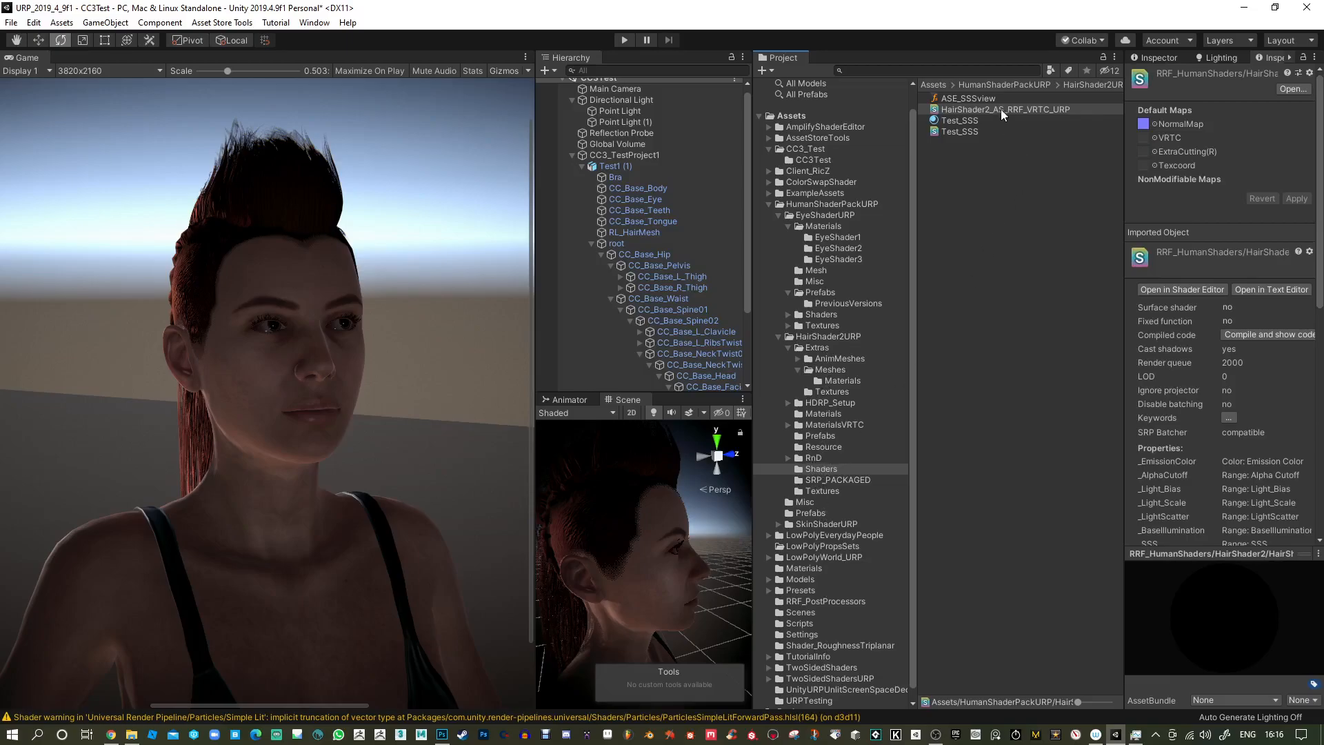
Search the project's assets for "standard" and clear the search.
left_click(937, 71)
type("s")
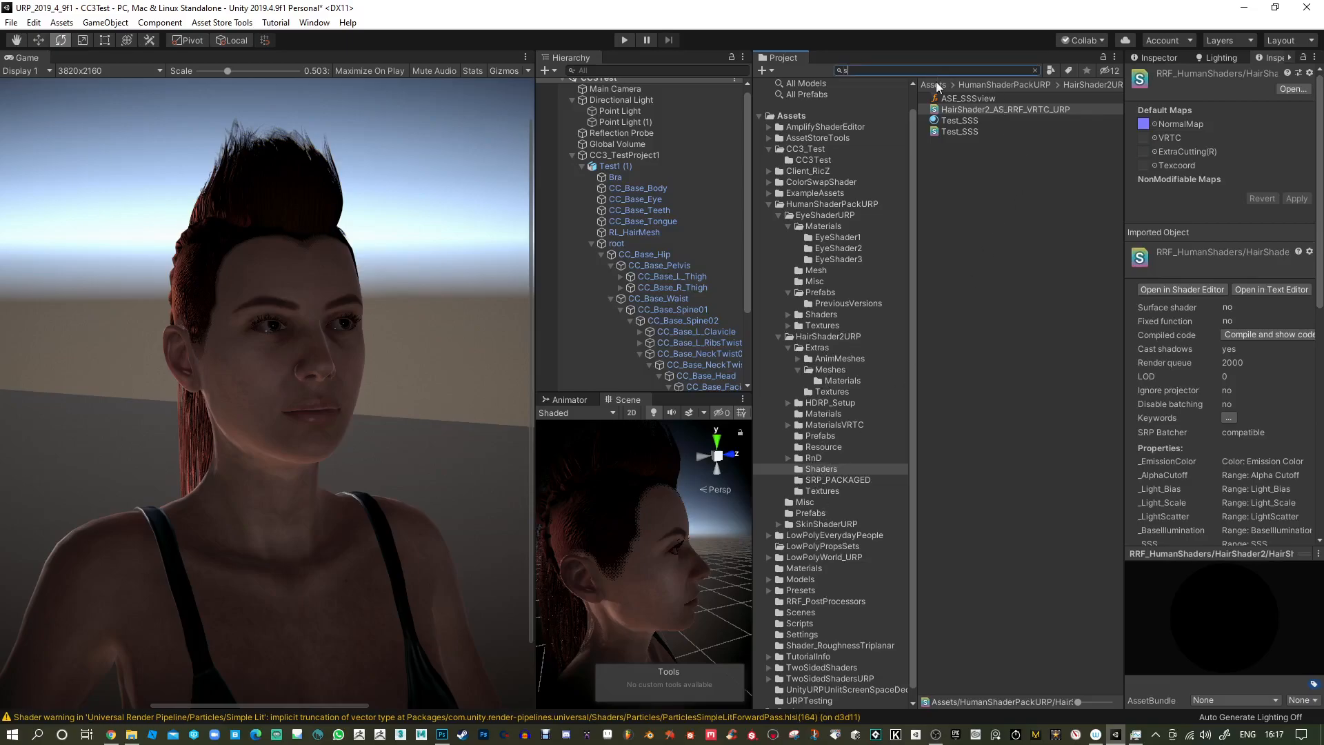
type("tandard")
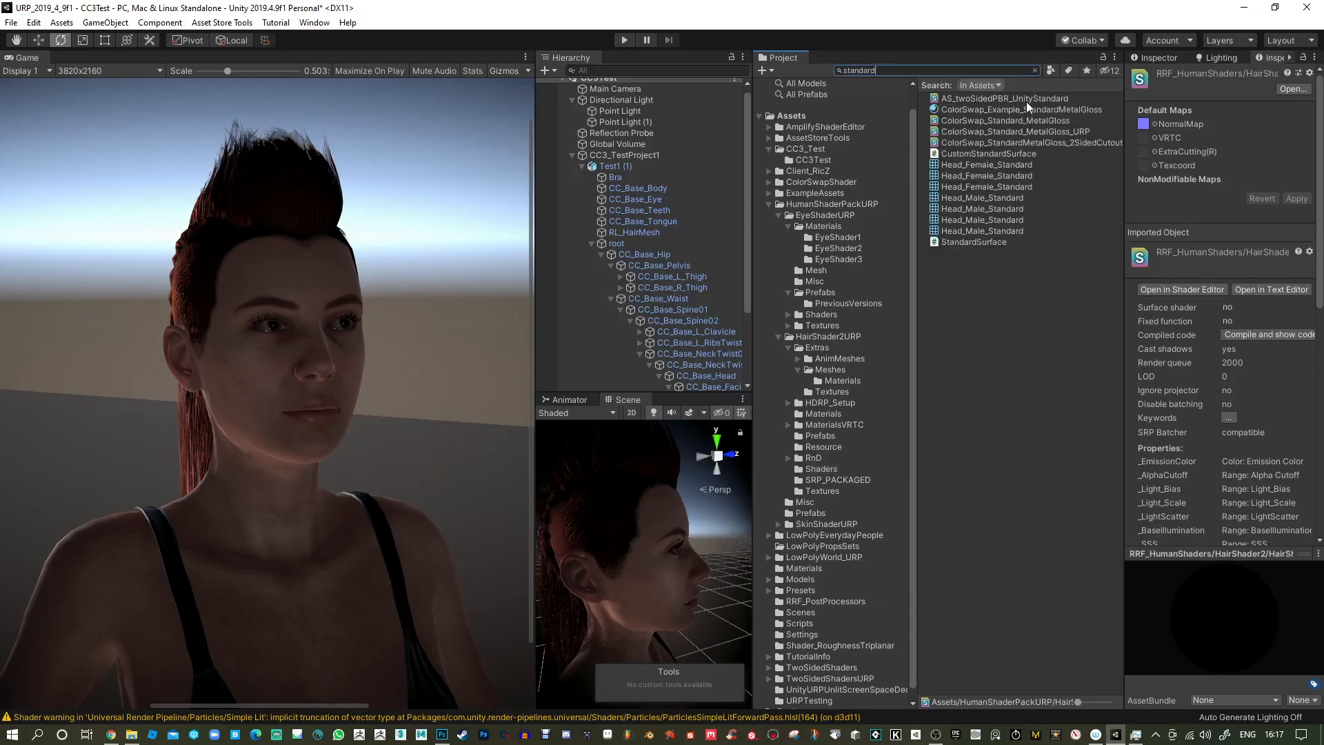
left_click(1007, 318)
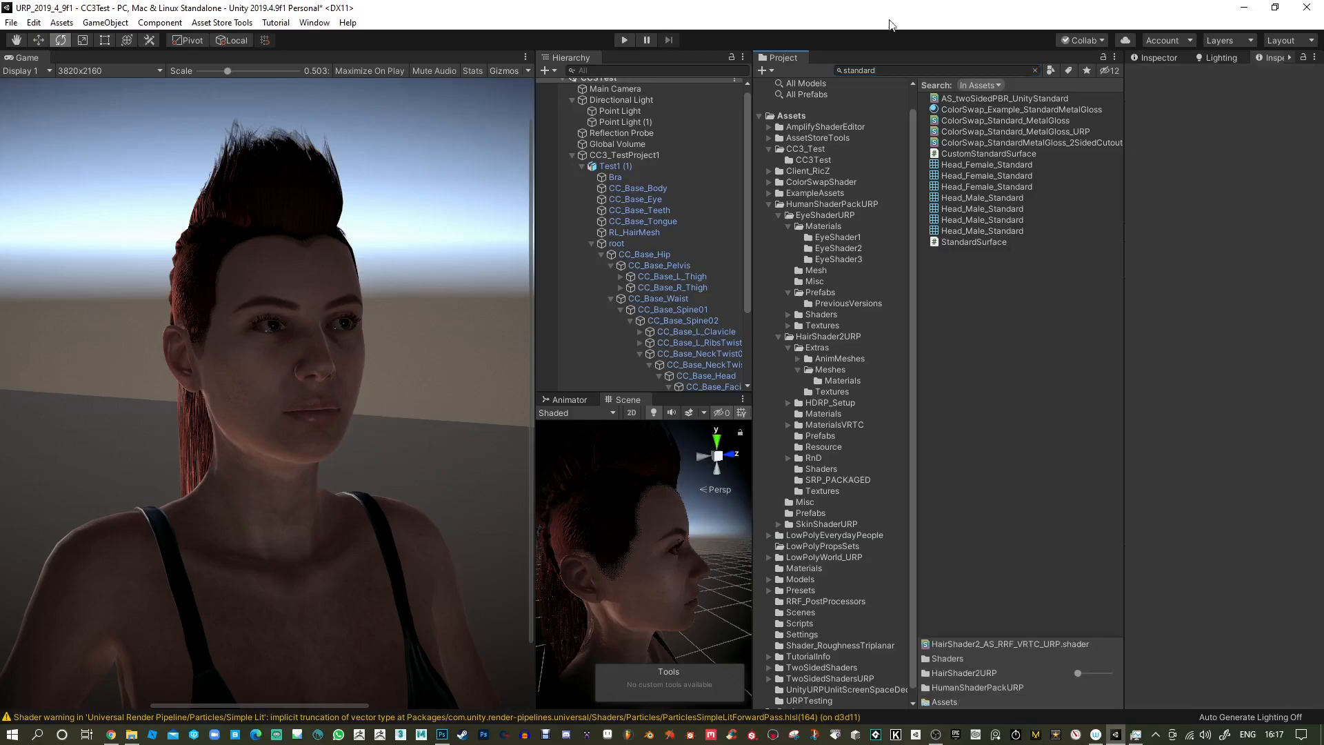
left_click(1034, 69)
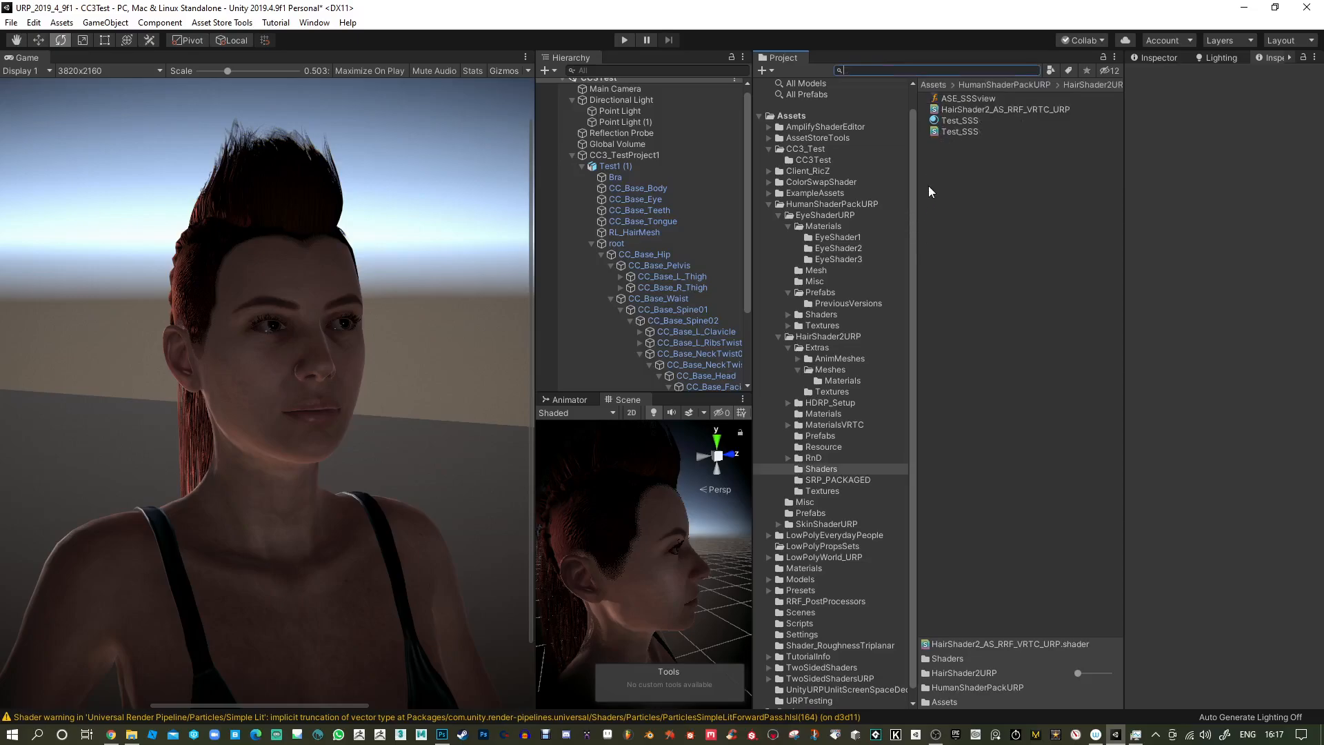
Widen the folder tree, narrow the project browser, and set the Directional Light's Y rotation to -4464.
left_click_drag(920, 187, 969, 188)
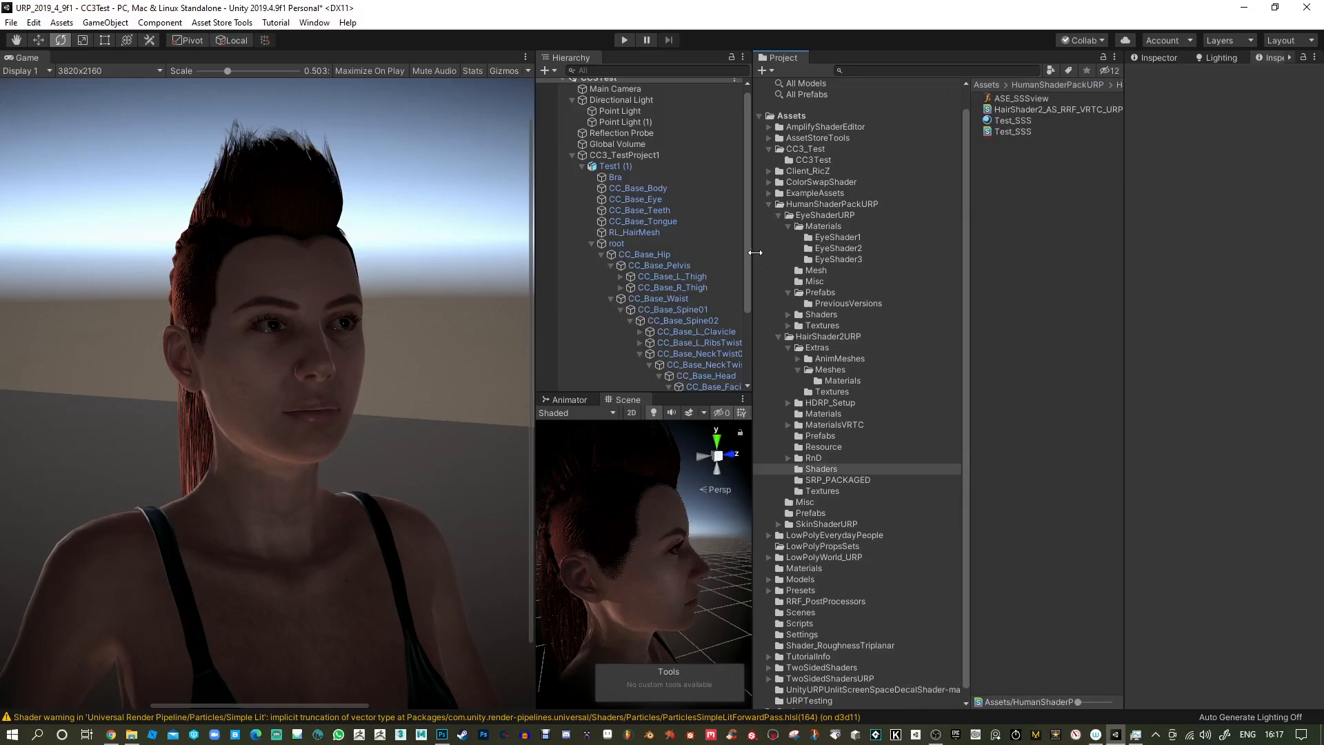
left_click_drag(756, 252, 814, 252)
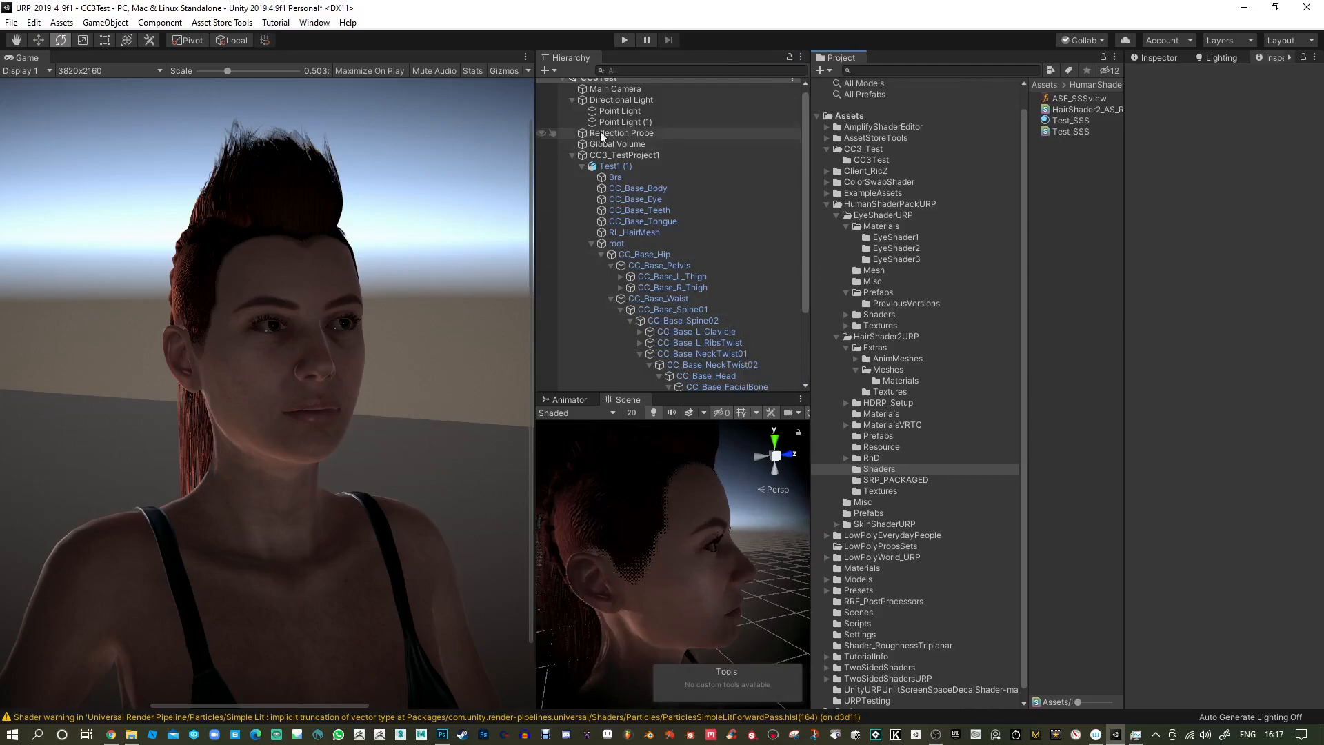
left_click(614, 100)
left_click_drag(1239, 143, 1164, 150)
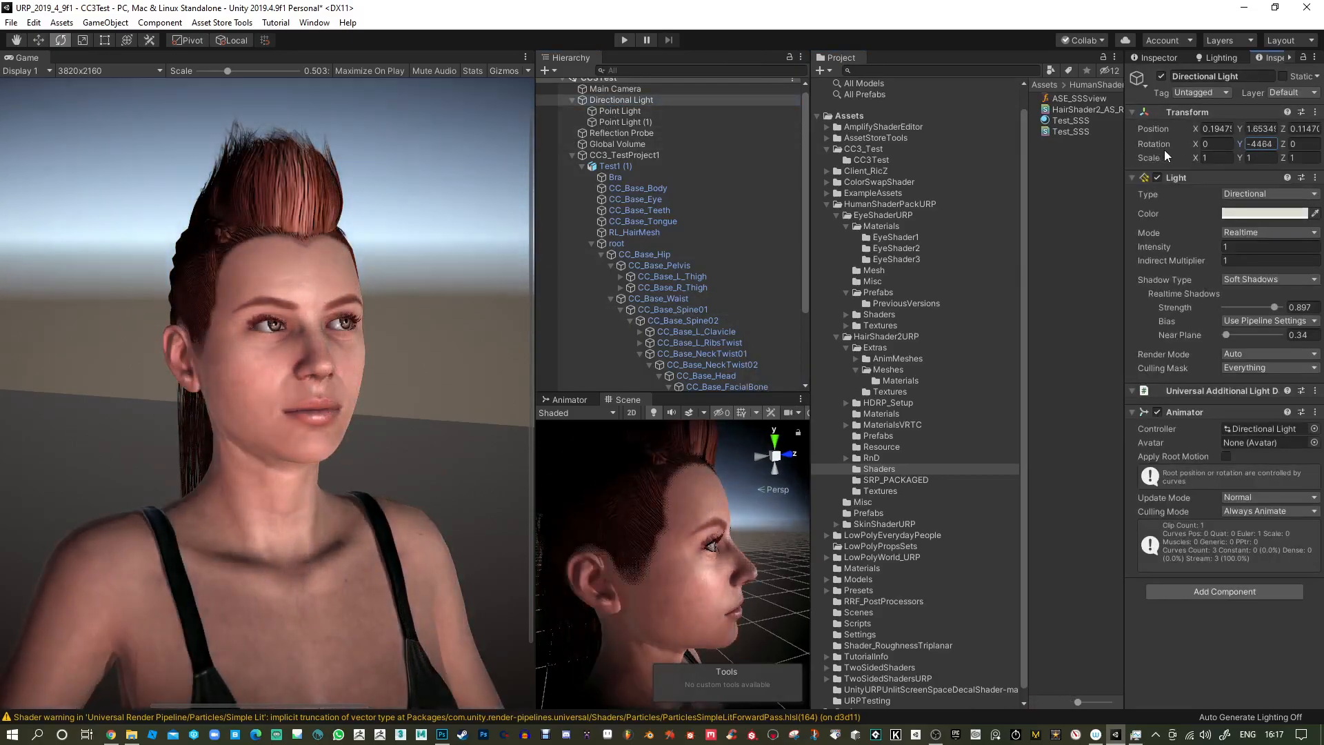
Launch Character Creator 3 from the desktop and return to the Unity scene.
left_click(1244, 9)
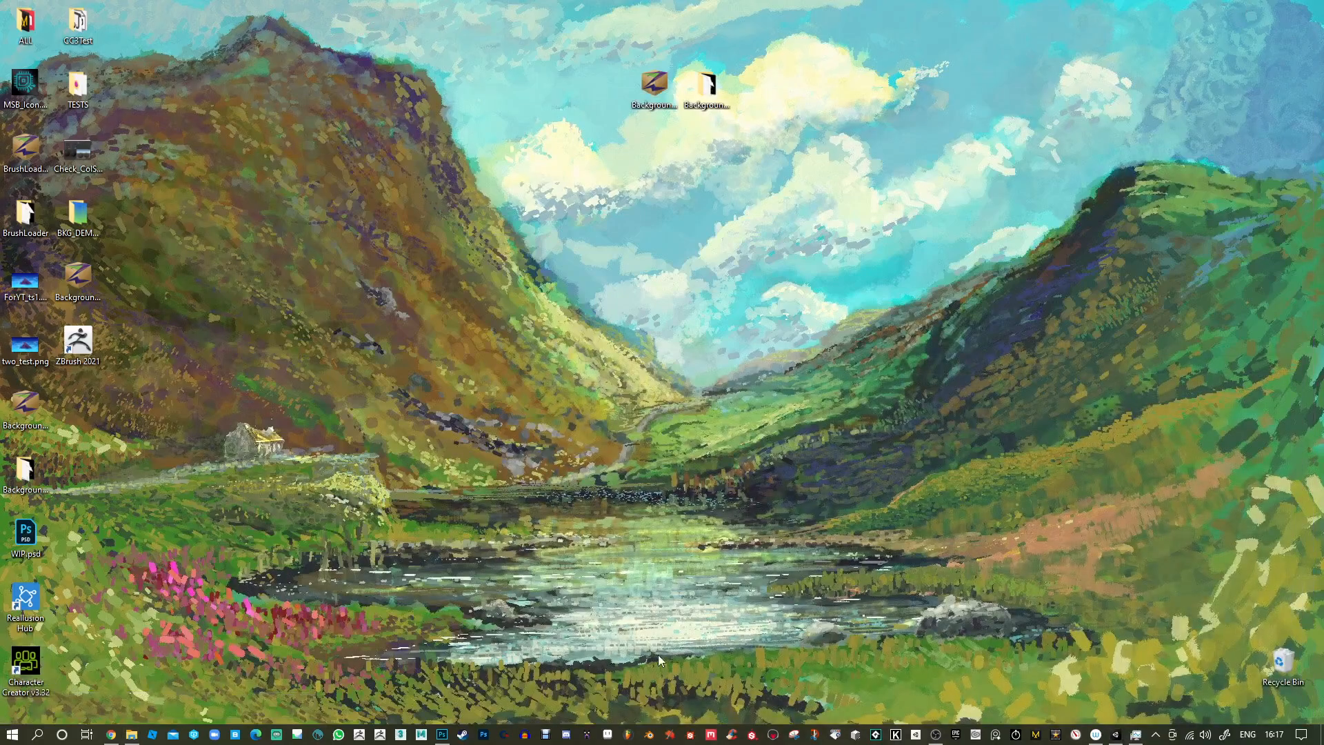
double_click(26, 662)
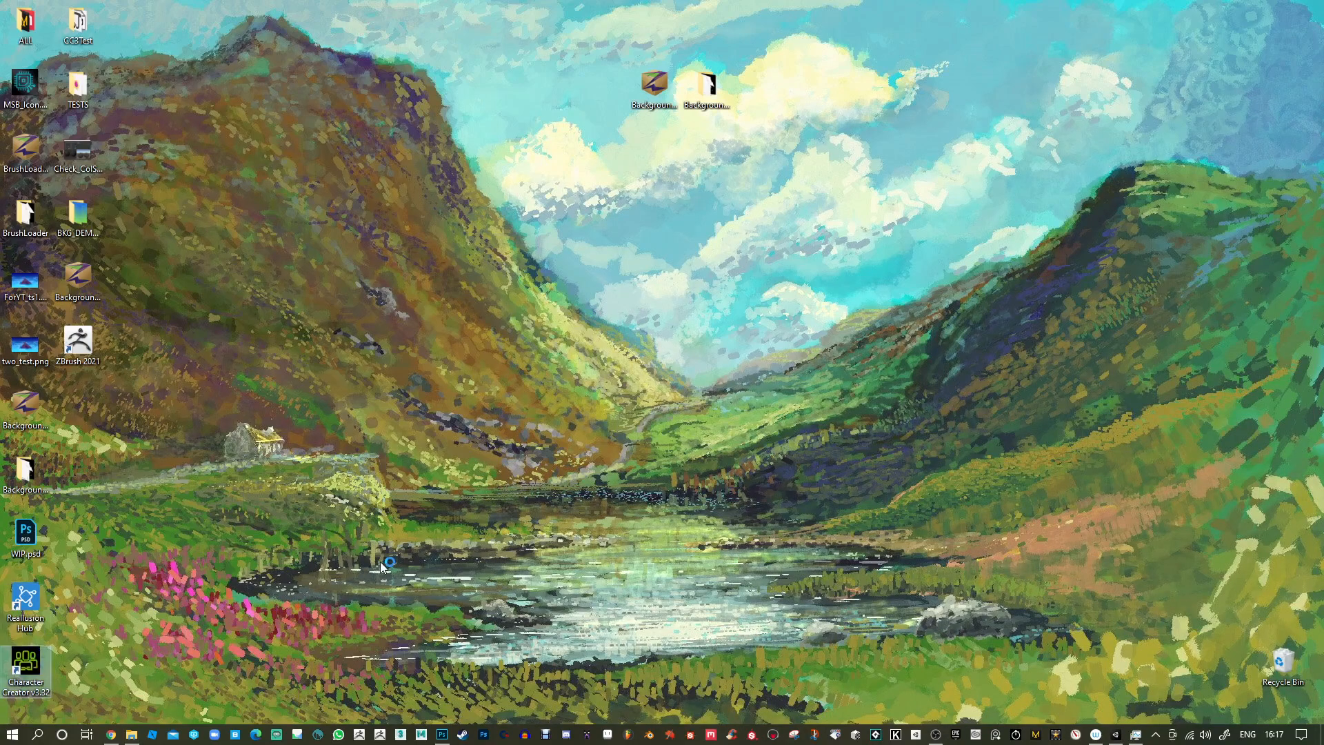
key("alt+Tab")
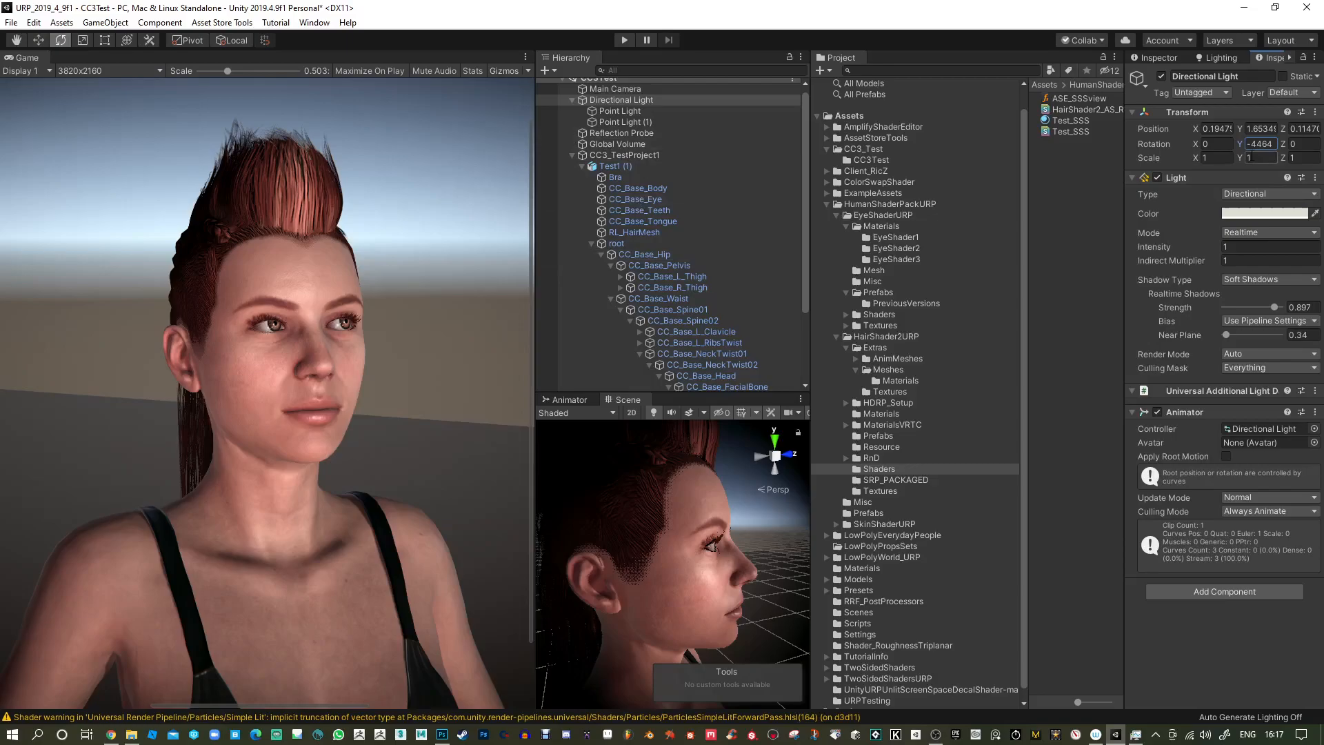
Set the Directional Light's Y rotation to -4177 and display the Body material settings of CC_Base_Body.
left_click_drag(1242, 146, 43, 162)
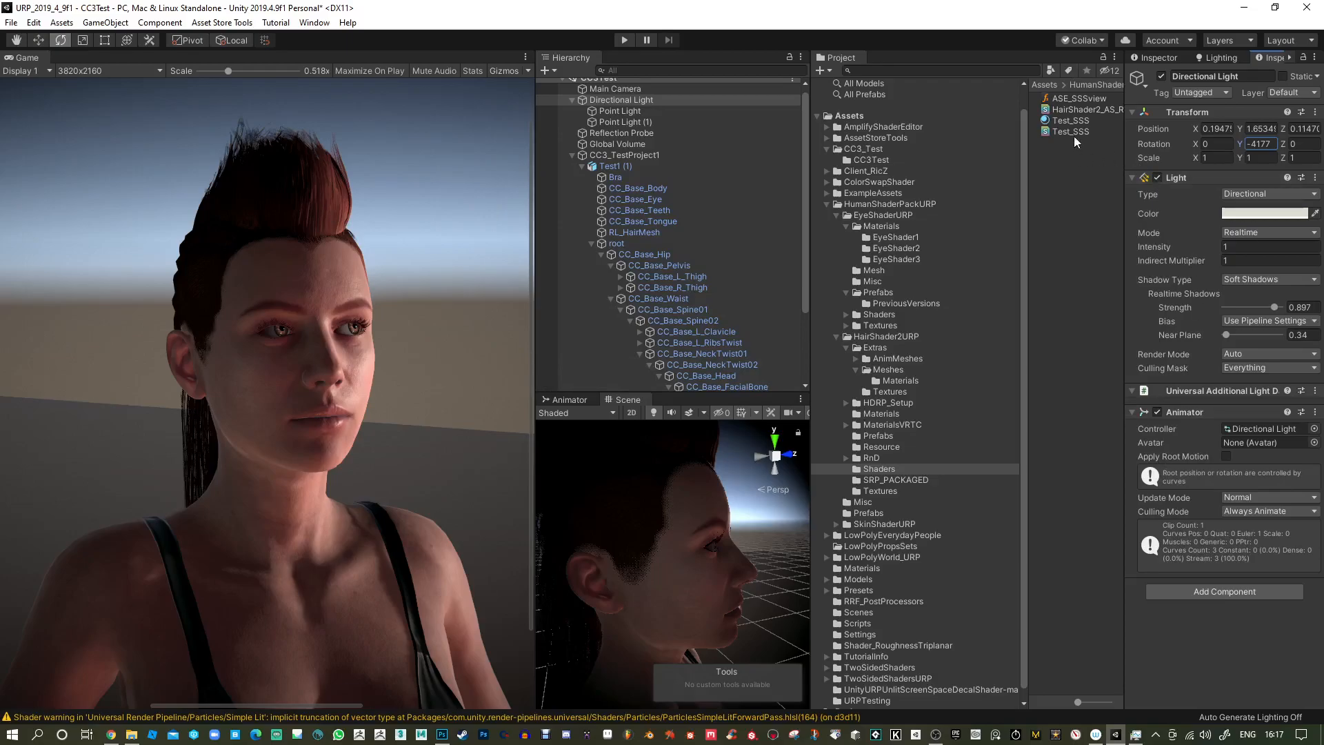
left_click(881, 491)
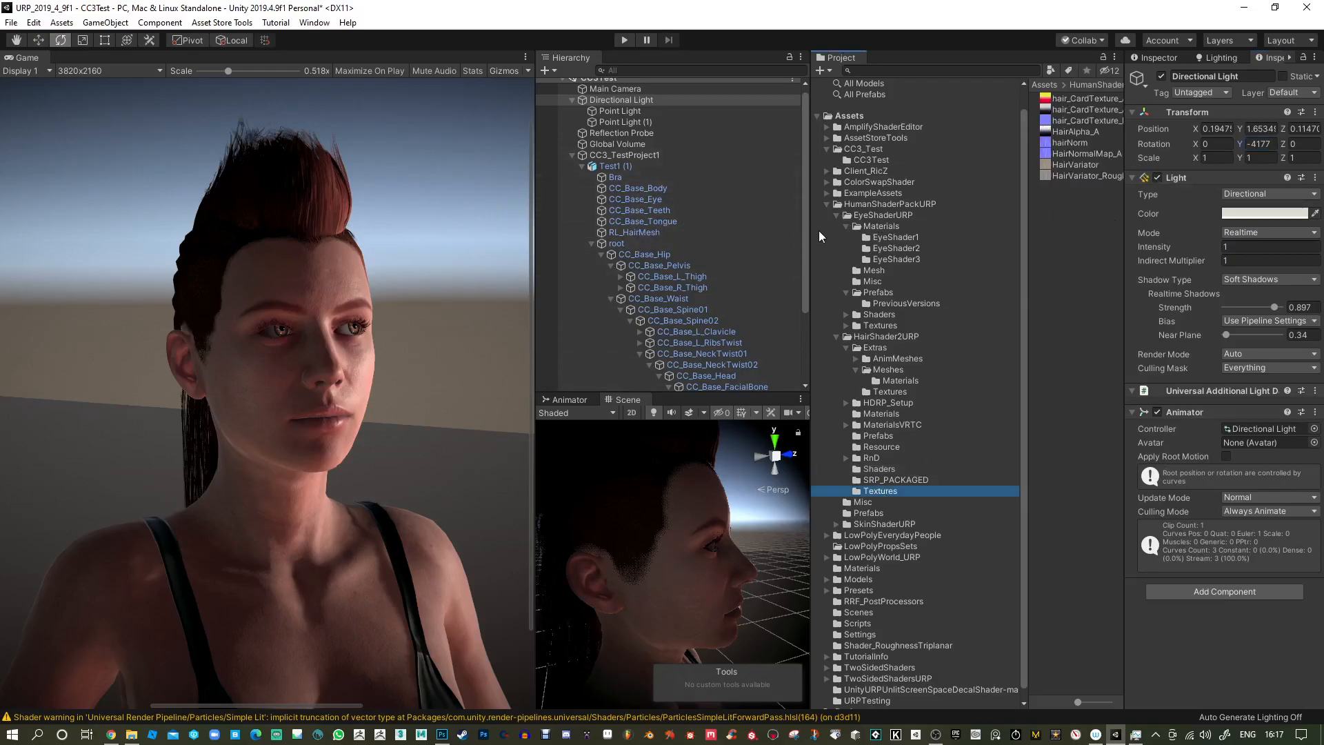
left_click(682, 593)
scroll(1189, 516, "down", 6)
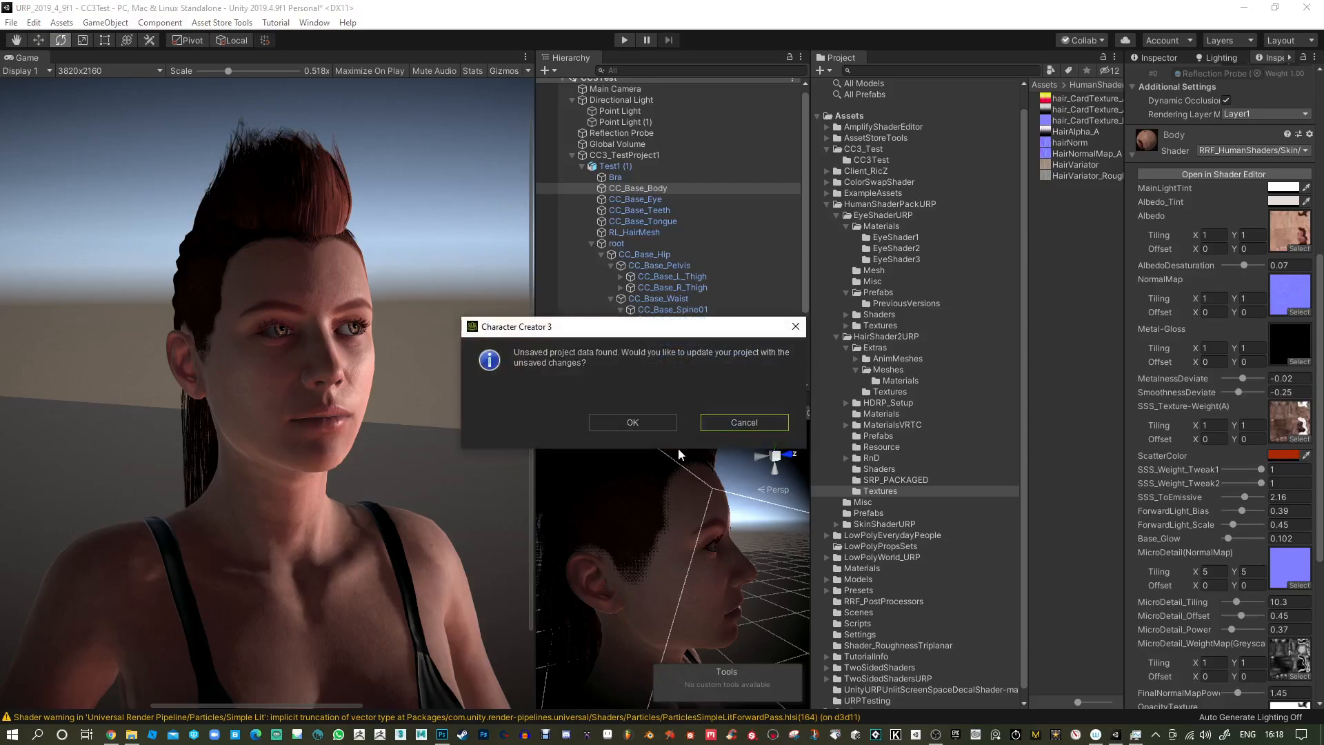
Dismiss Character Creator 3's unsaved-project prompt and switch back to the Unity scene.
left_click(738, 427)
left_click(1243, 7)
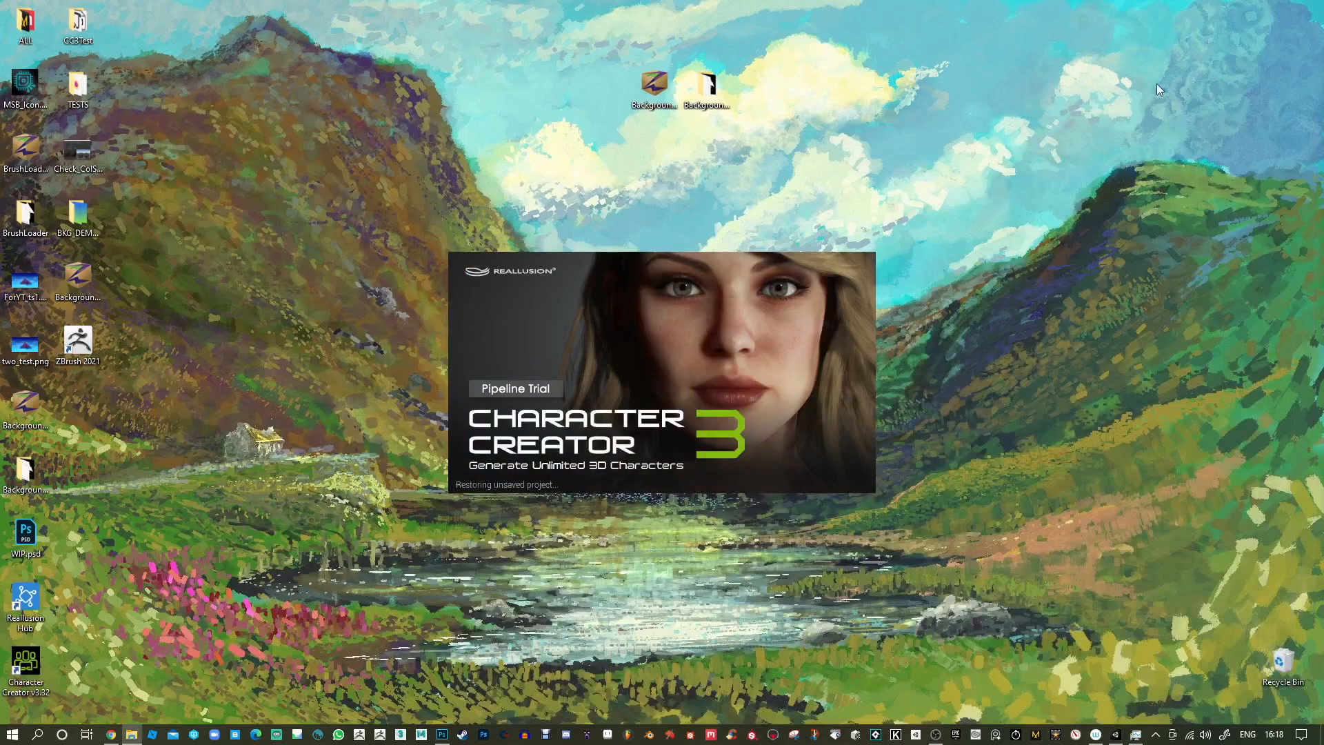
key("alt+Tab")
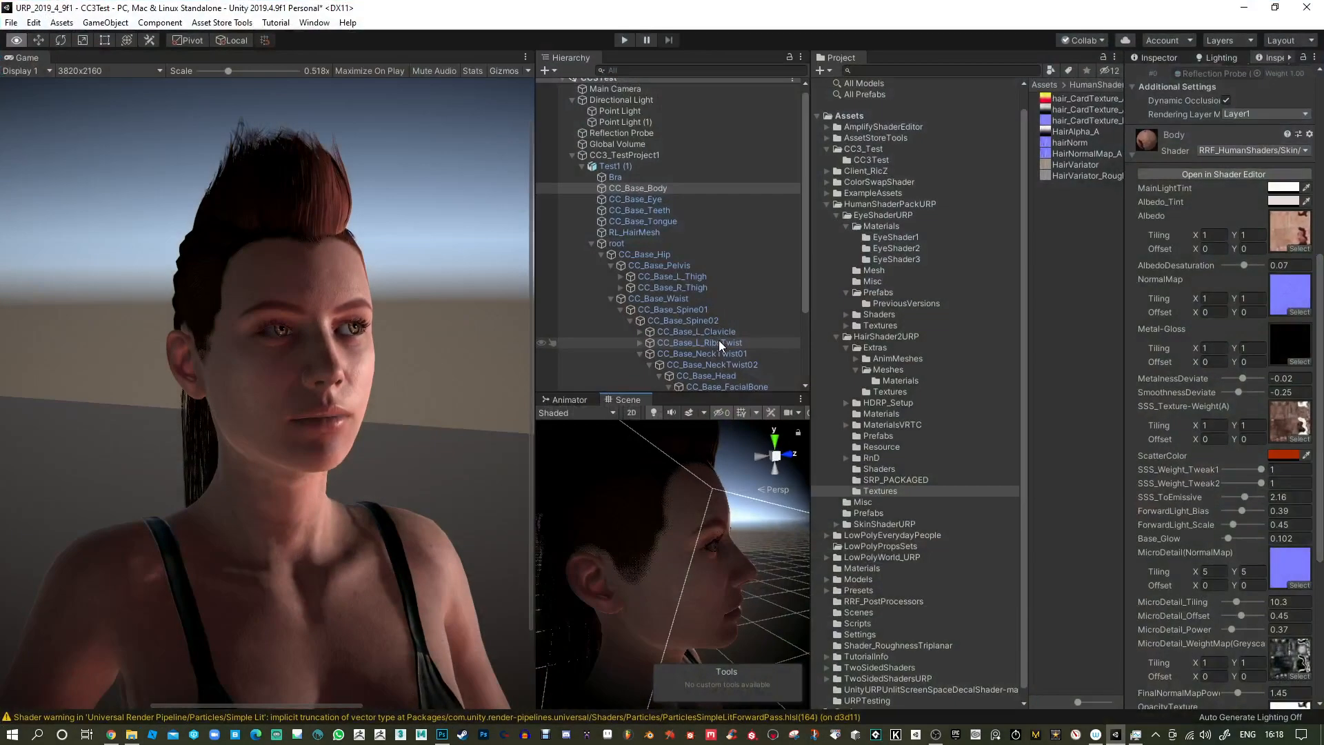
key("alt+Tab")
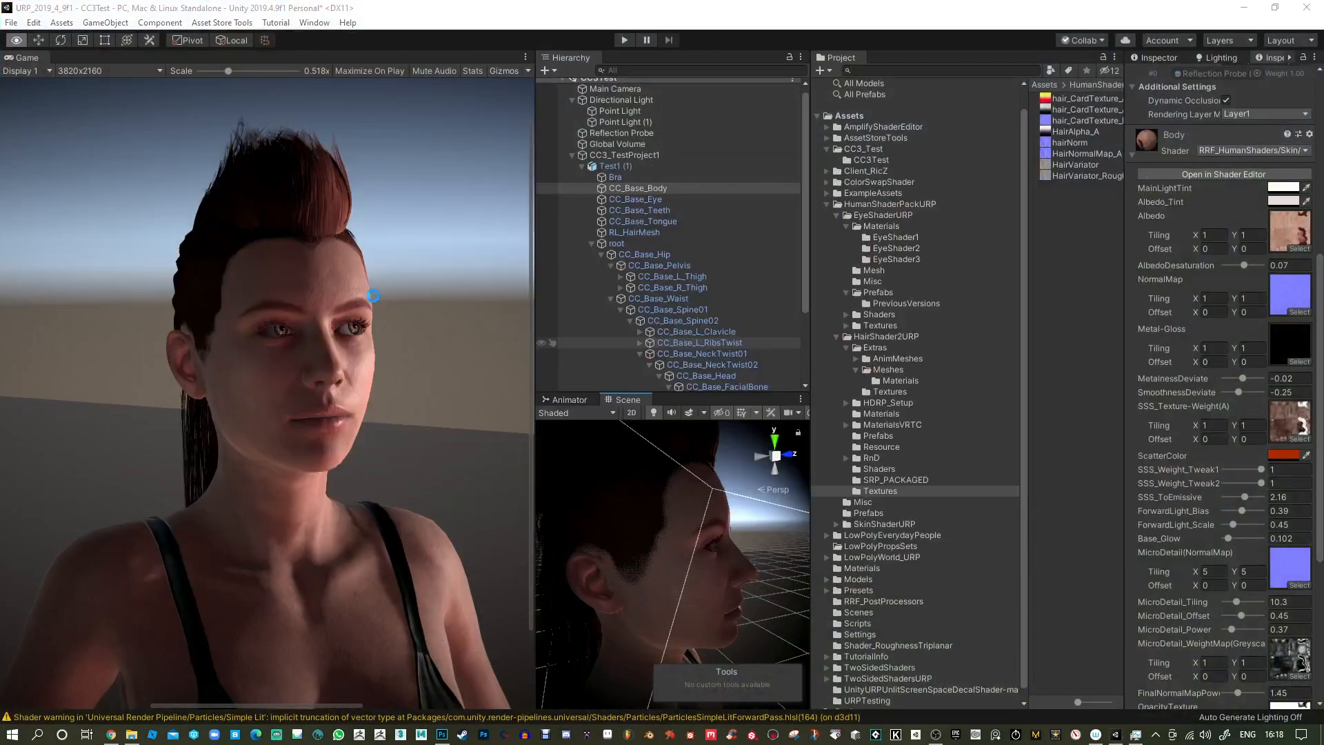
left_click(370, 296)
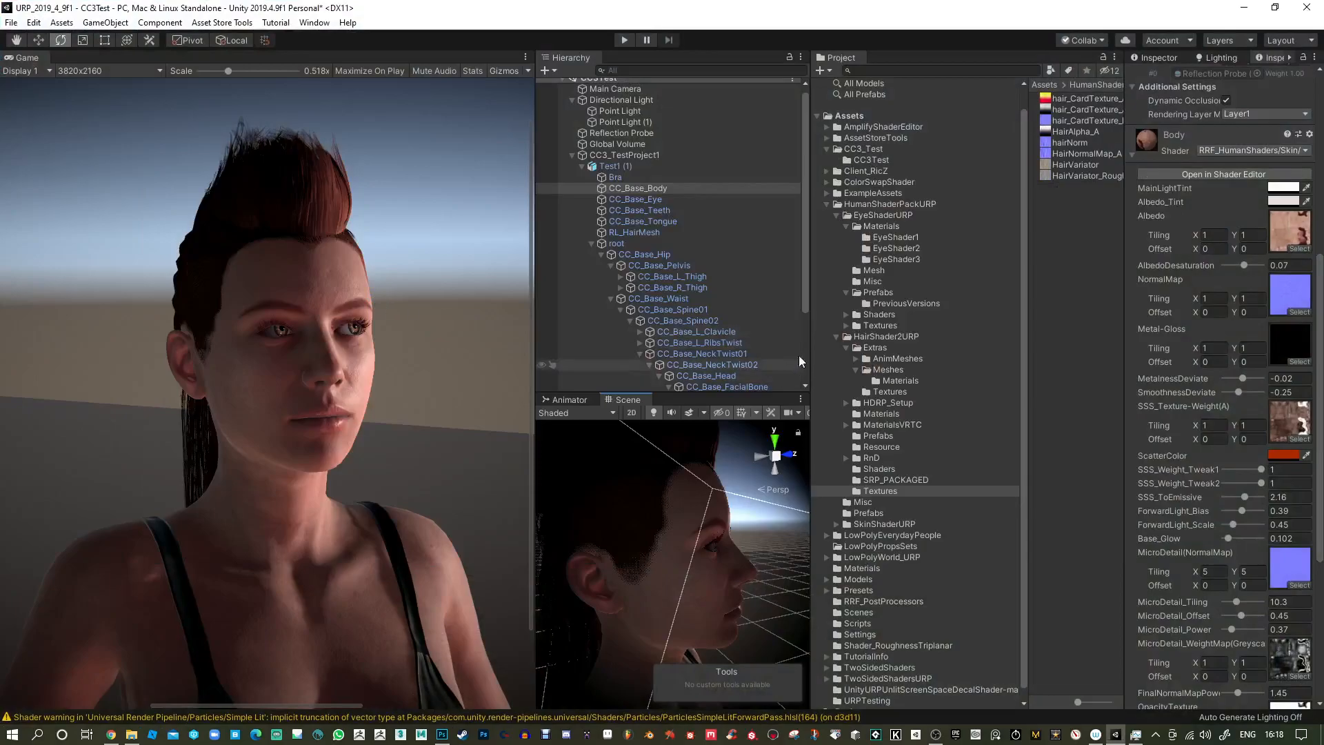
Set the Body material's AlbedoDesaturation to 0.45.
left_click_drag(1244, 266, 1234, 270)
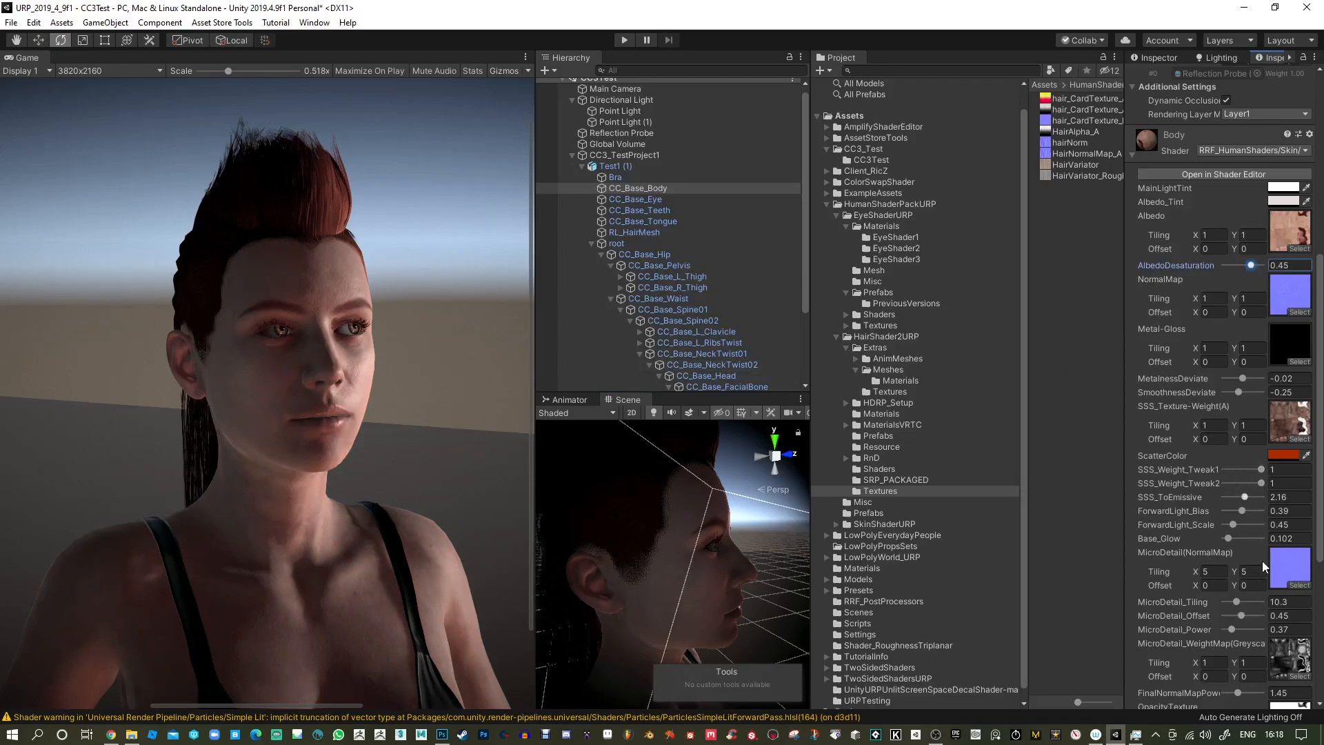
key("alt")
left_click_drag(710, 543, 395, 534, "alt")
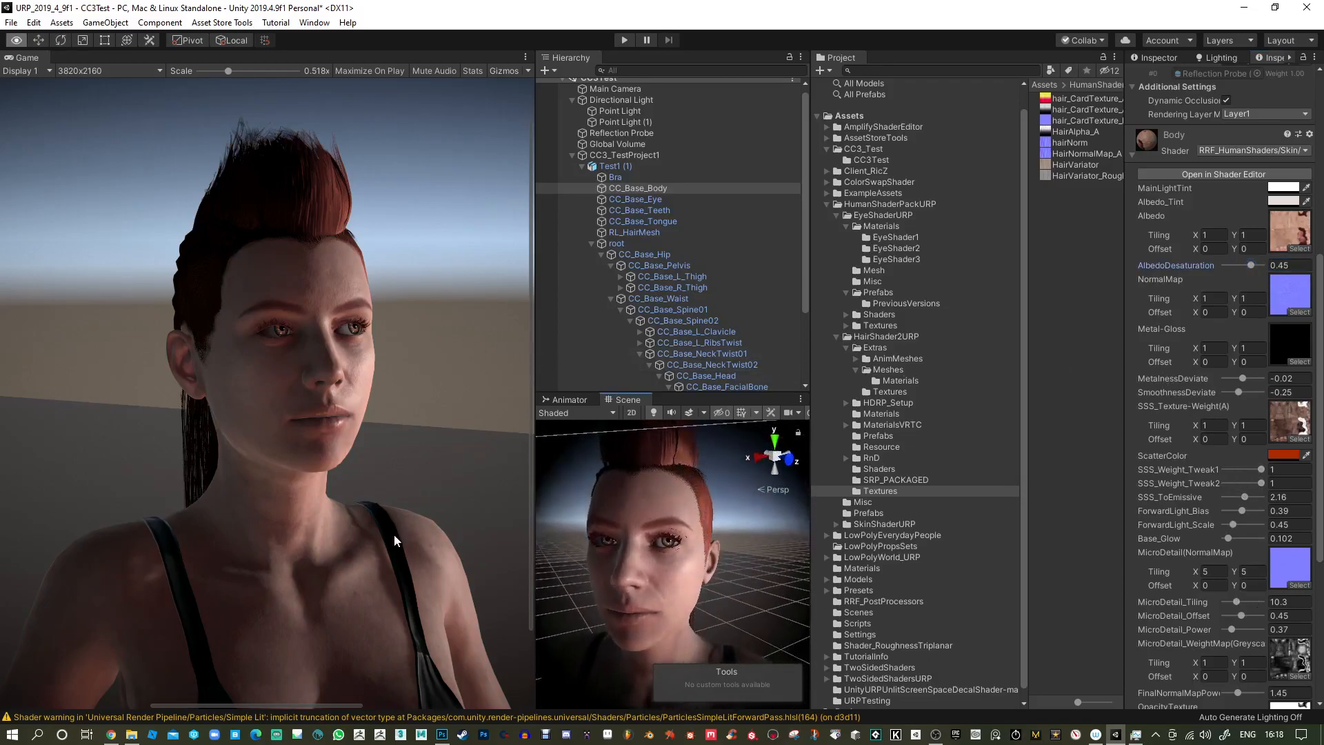
Set the Y rotation of the CC3_TestProject1 object to 2.
left_click(640, 101)
left_click(631, 155)
mouse_move(1243, 142)
left_mouse_down()
mouse_move(1271, 149)
mouse_move(1253, 149)
left_mouse_up()
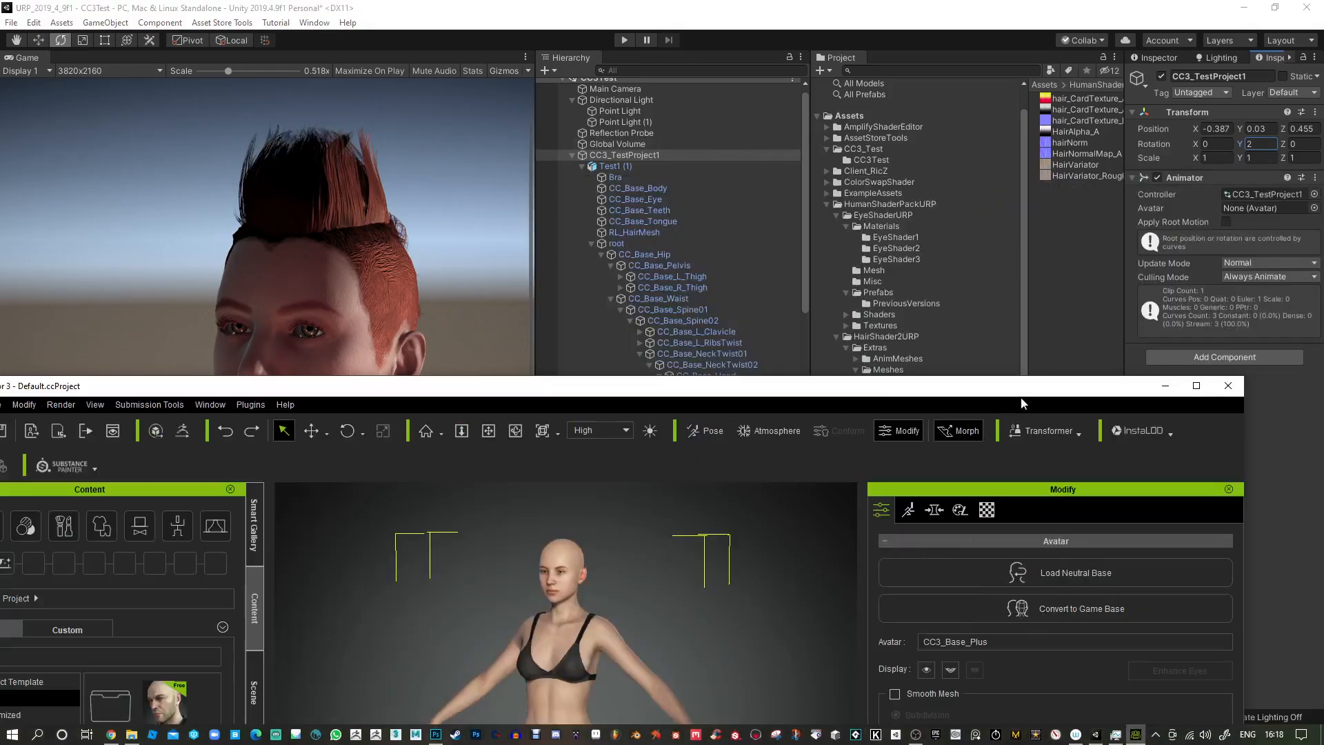
Switch to Character Creator 3, maximize its window and dismiss the startup window covering the avatar.
left_click_drag(1124, 385, 1194, 147)
double_click(1194, 147)
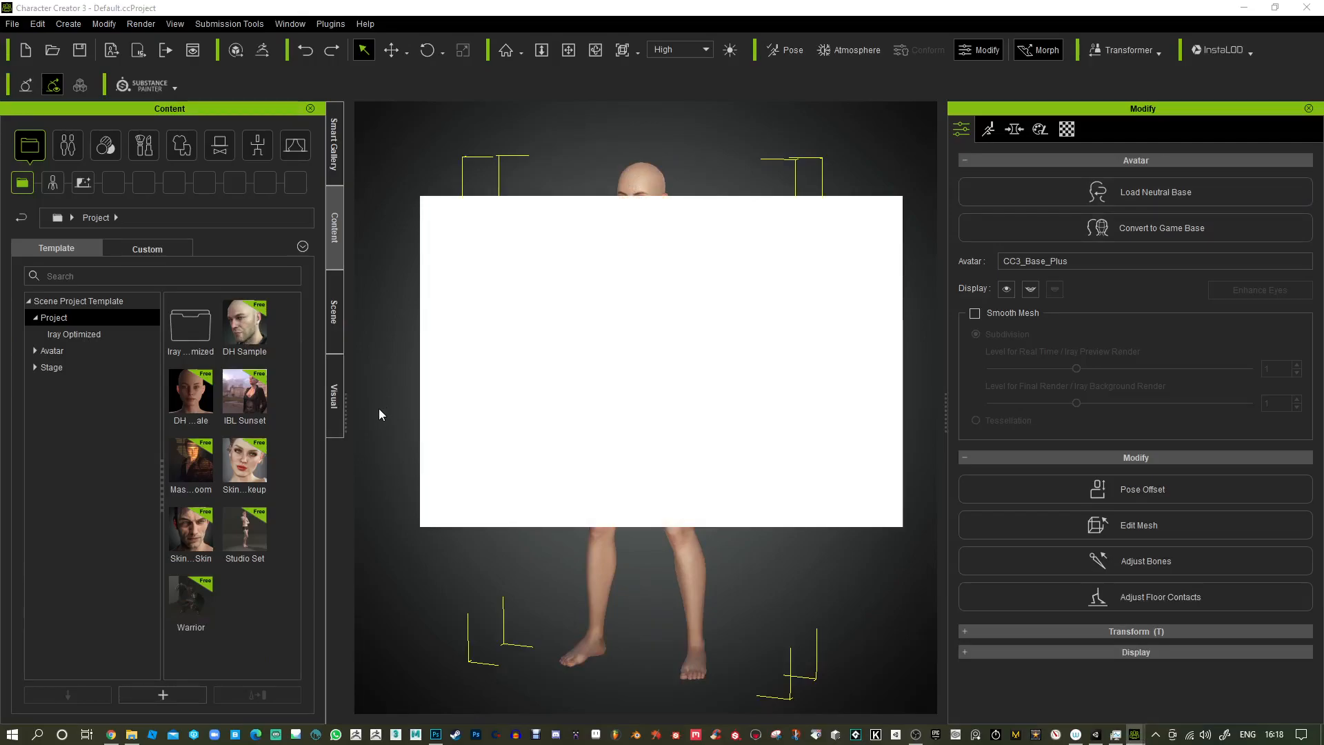
left_click(867, 501)
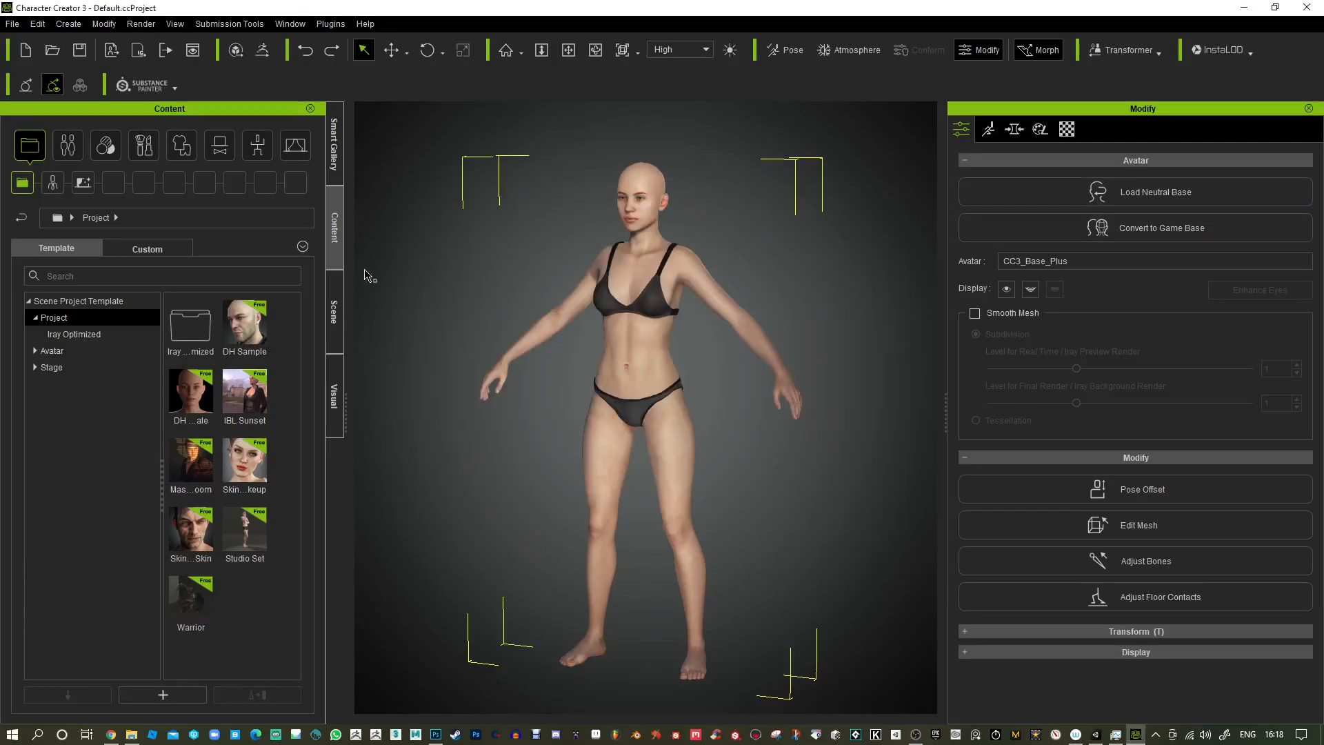
Open the FBX export settings for the CC3_Base_Plus avatar, accepting the license warning.
left_click(12, 23)
mouse_move(47, 156)
left_click(256, 227)
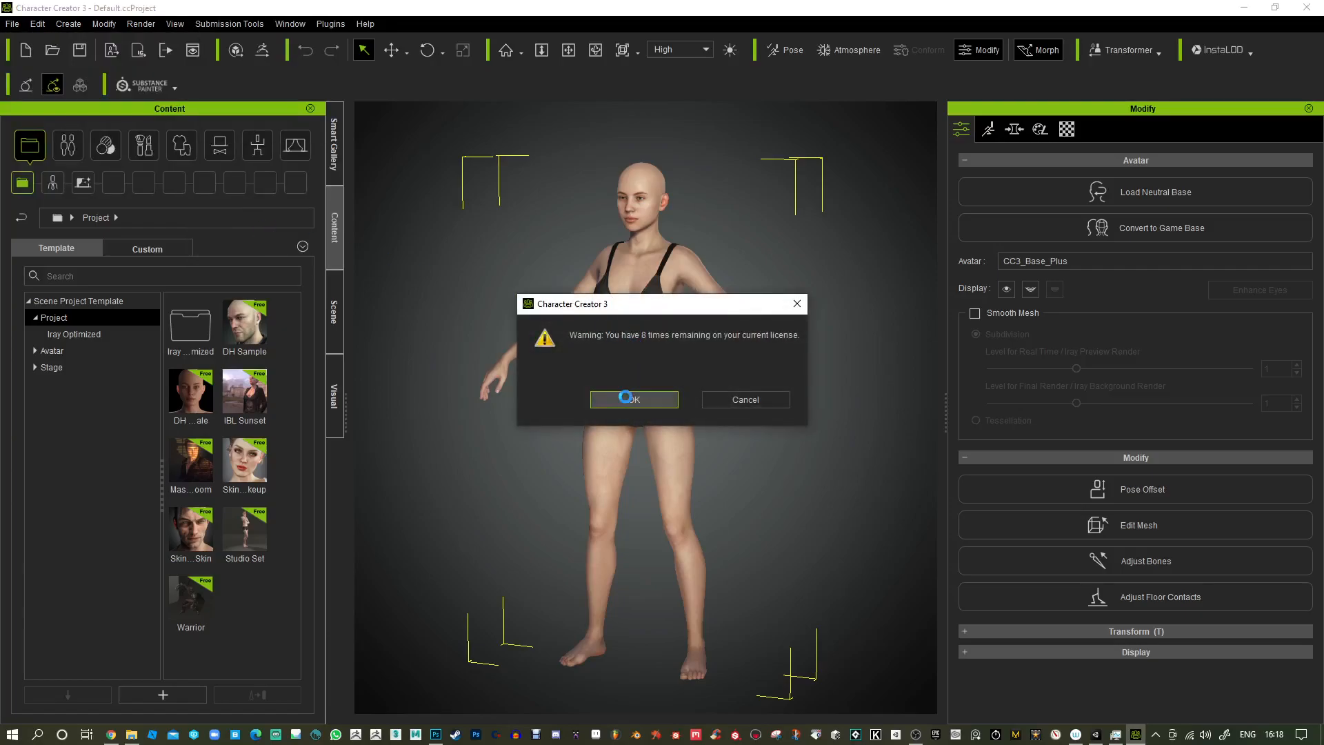
left_click(633, 400)
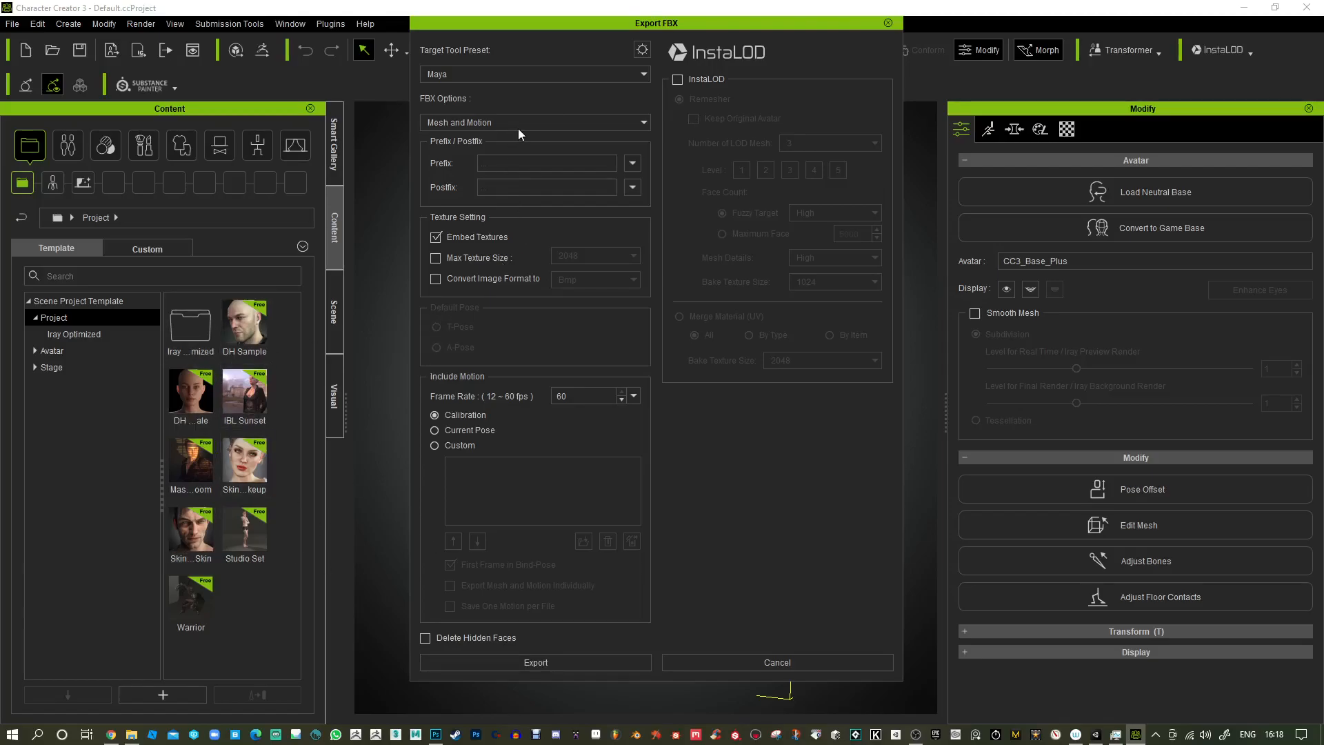
Enable InstaLOD with Merge Material (UV) By Type and a 2048 bake texture size, and close the FBX export settings without exporting.
left_click(678, 80)
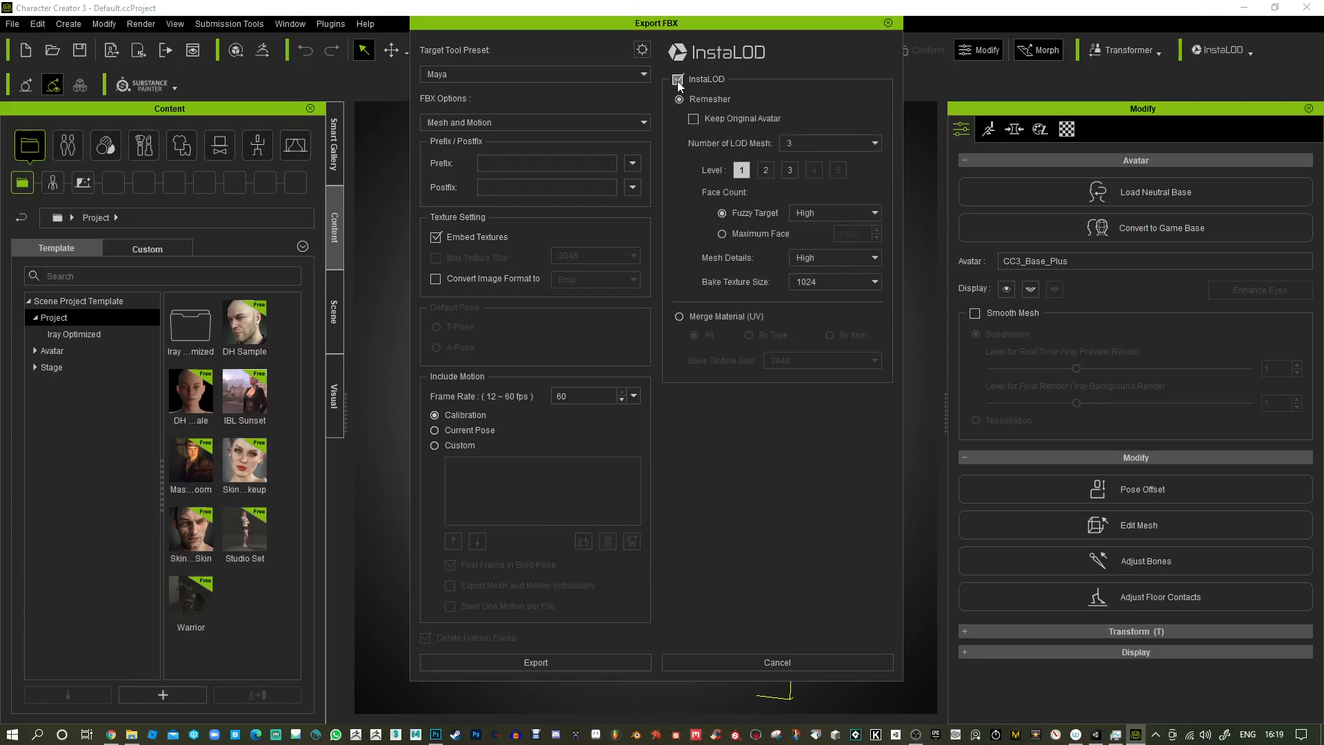
left_click(679, 316)
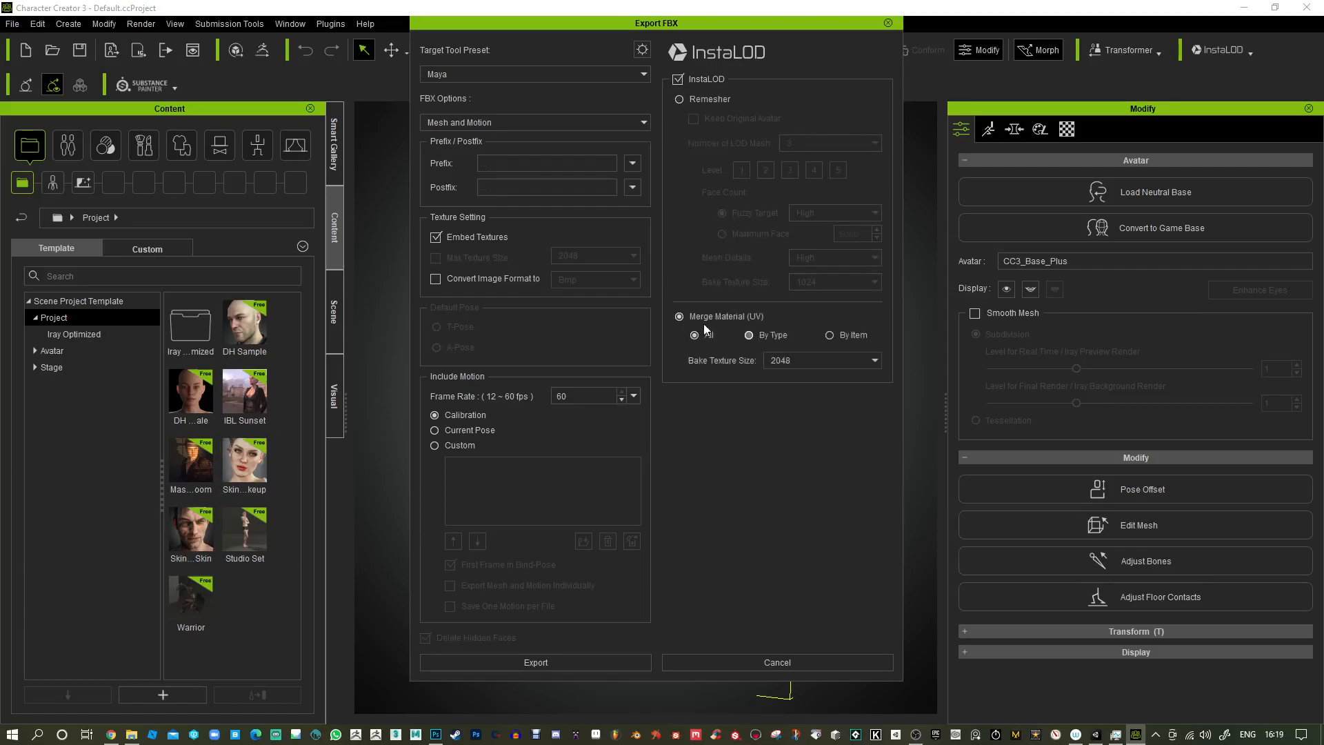
left_click(678, 80)
left_click(678, 80)
left_click(870, 362)
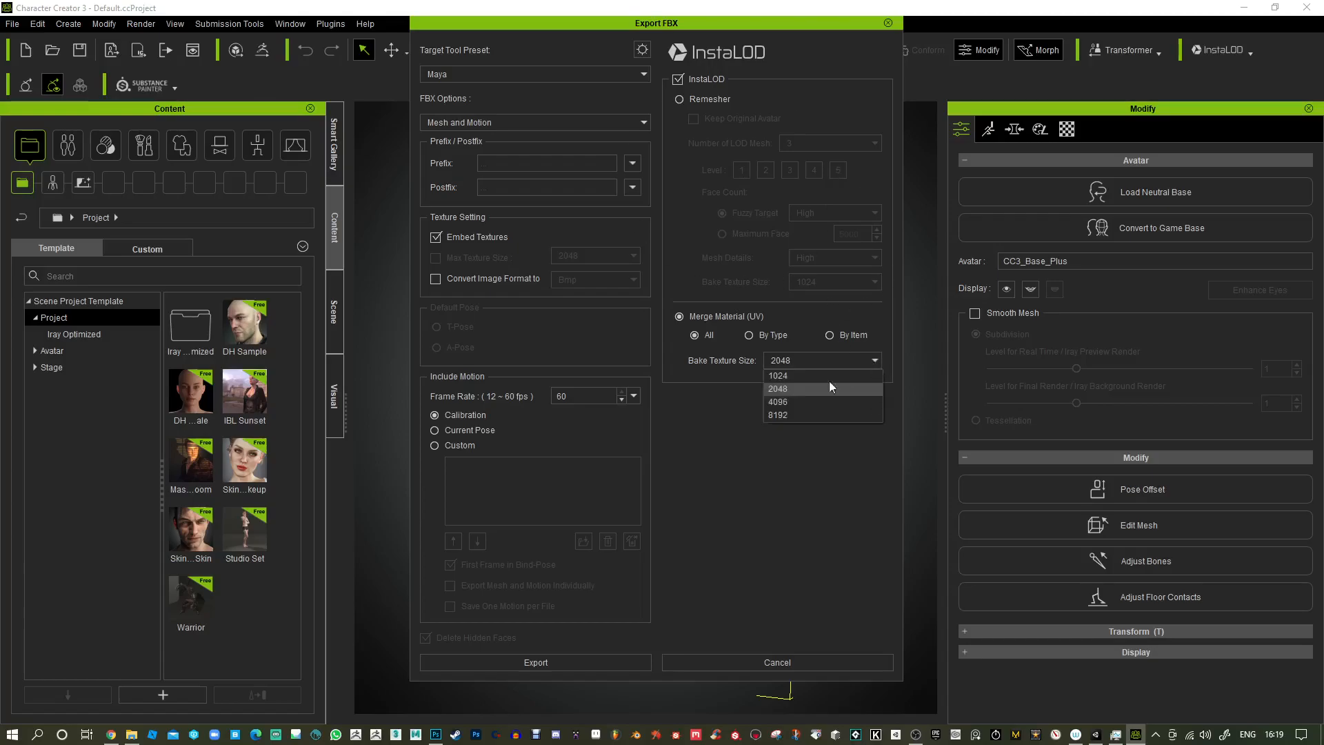
left_click(780, 390)
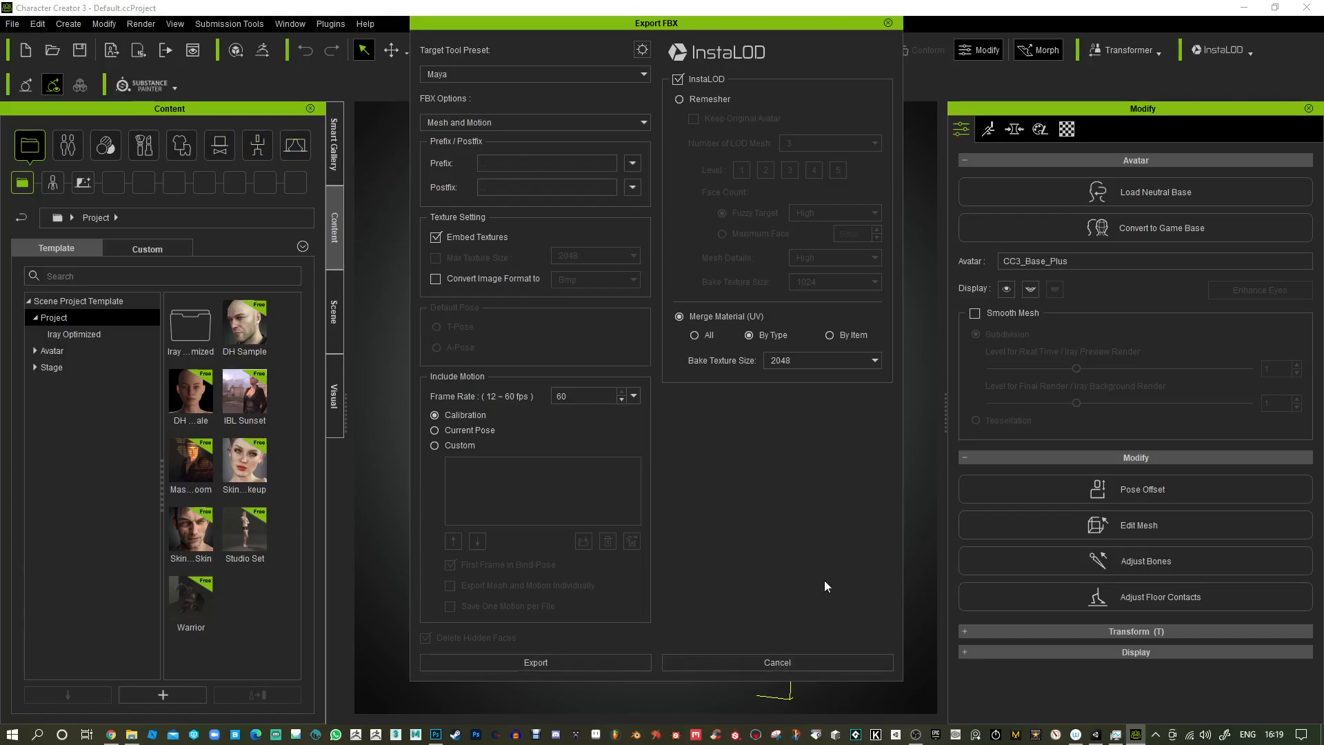
left_click(928, 346)
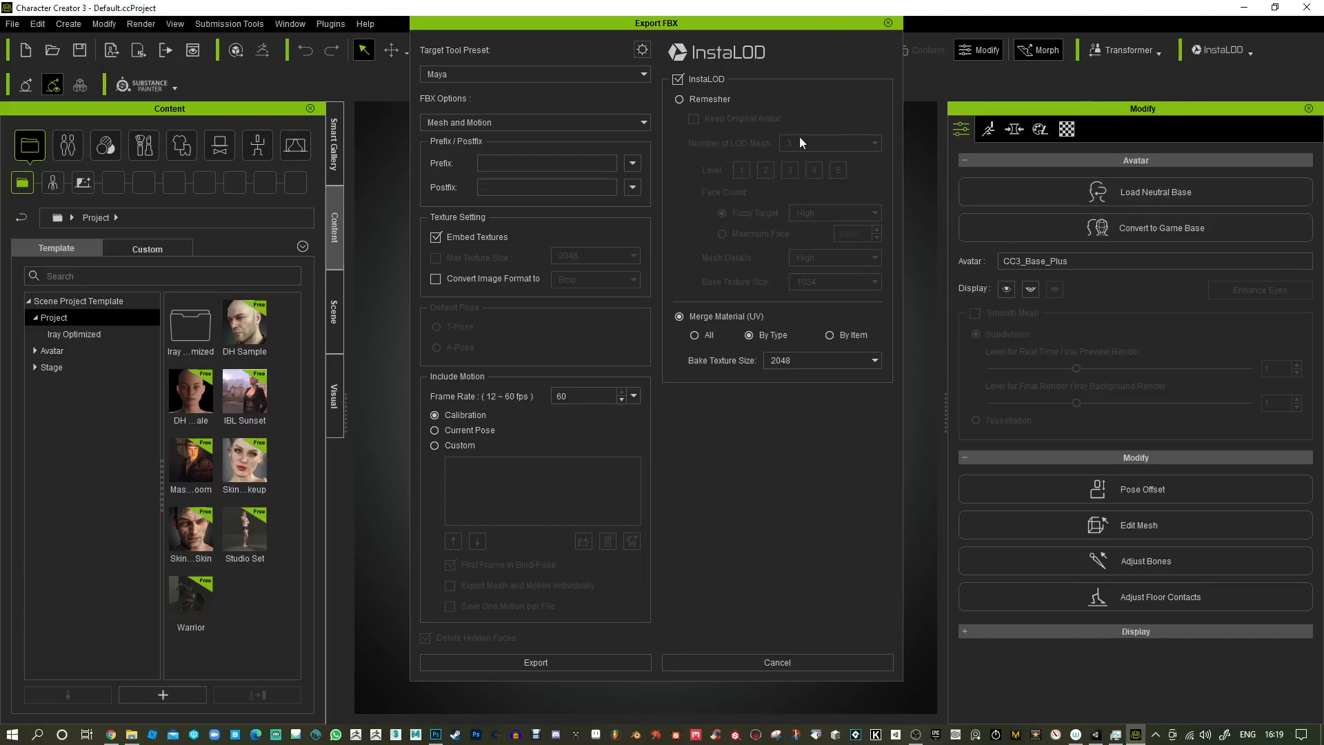
left_click(888, 23)
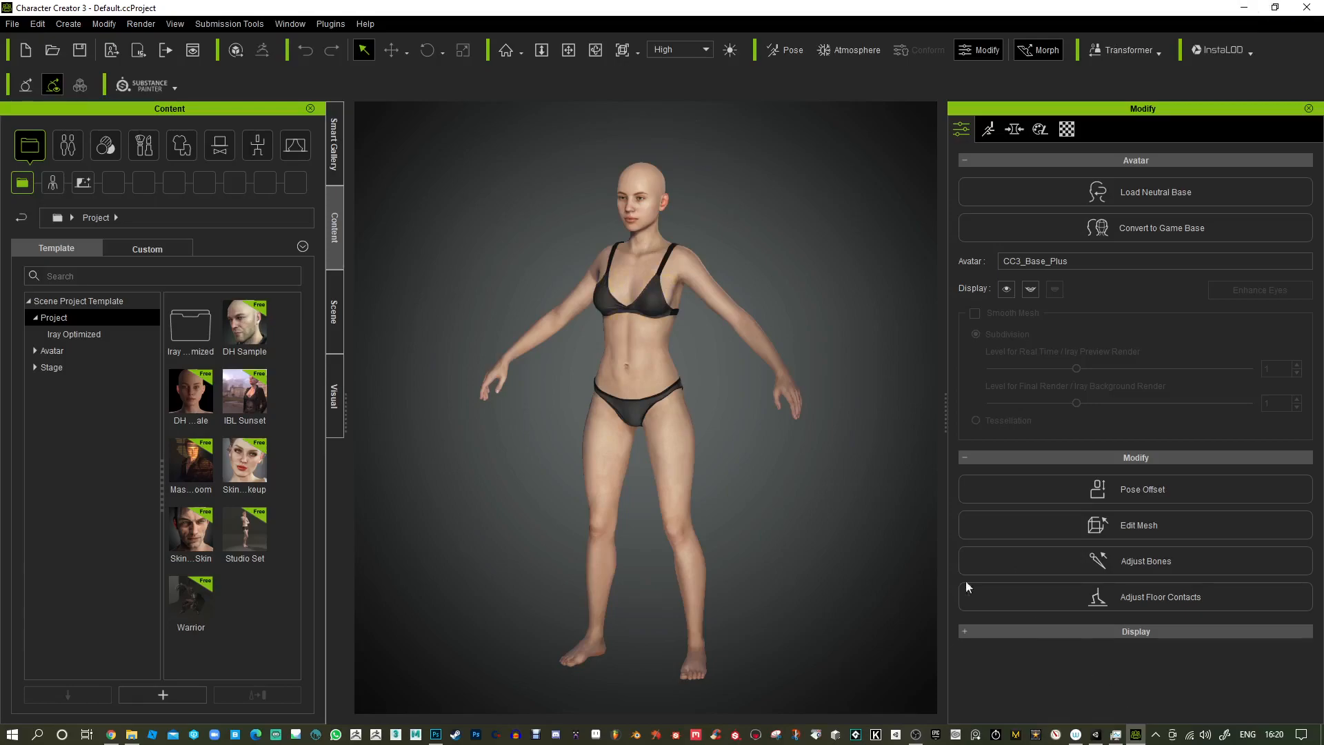
Switch to Unity and align the Main Camera with a scene view that frames the character's full body.
left_click(1097, 735)
scroll(368, 408, "down", 3)
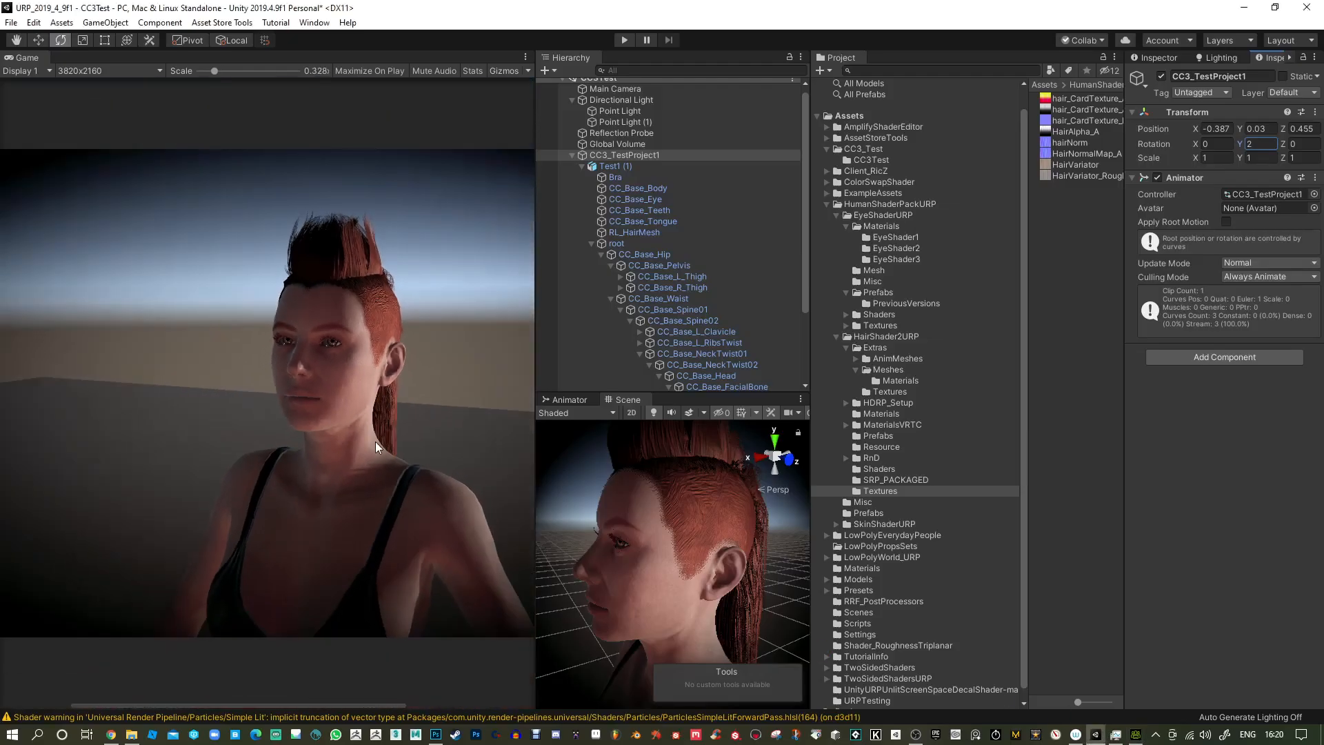
scroll(648, 512, "down", 10)
middle_click_drag(704, 567, 685, 487)
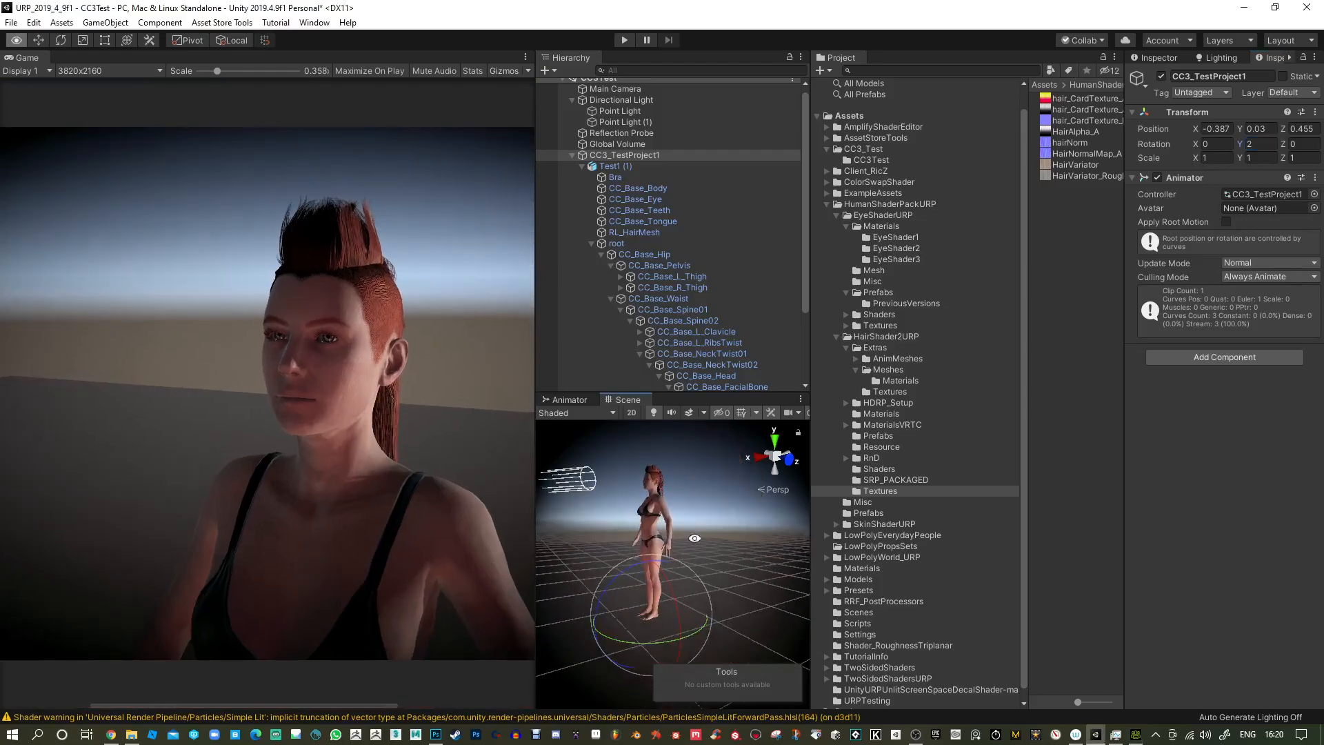
left_click_drag(694, 536, 805, 565, "alt")
scroll(805, 565, "up", 2)
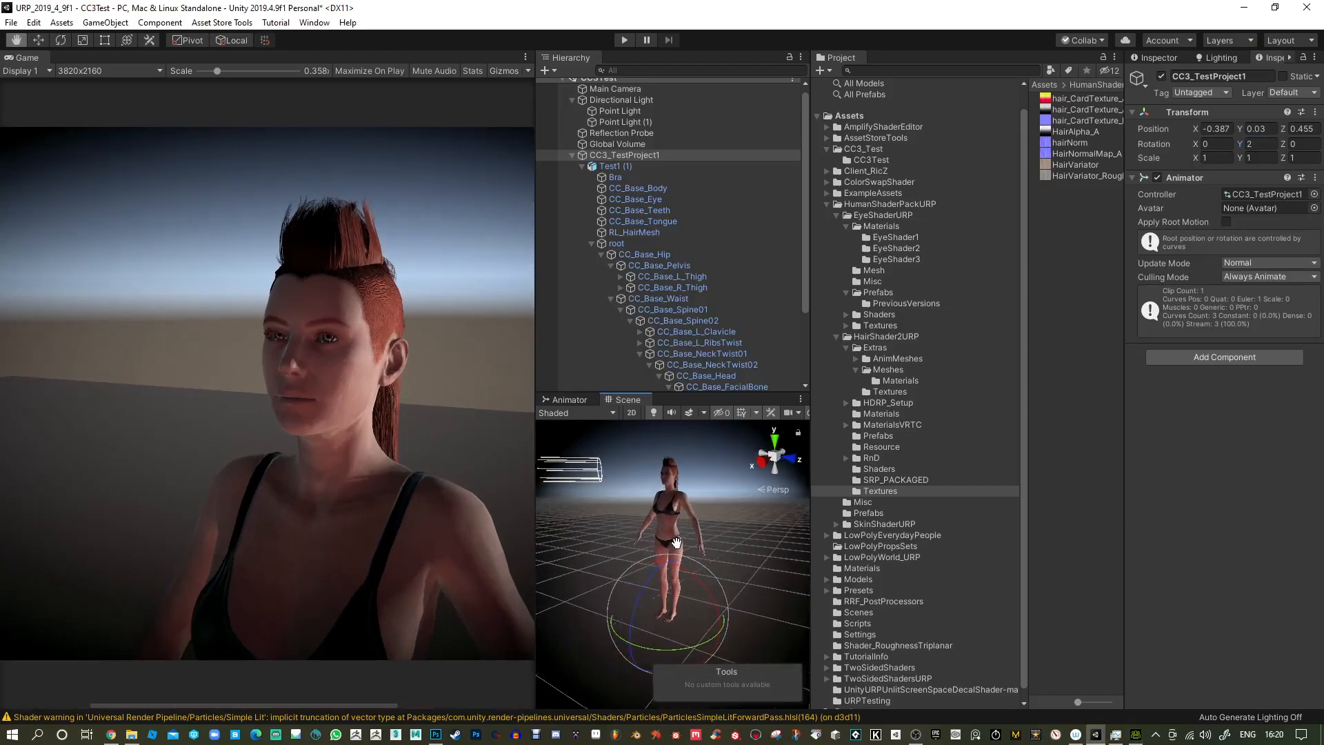
left_click(630, 89)
key("ctrl+shift+f")
mouse_move(726, 471)
left_mouse_down("alt")
mouse_move(733, 462)
mouse_move(725, 483)
left_mouse_up("alt")
key("ctrl+shift+f")
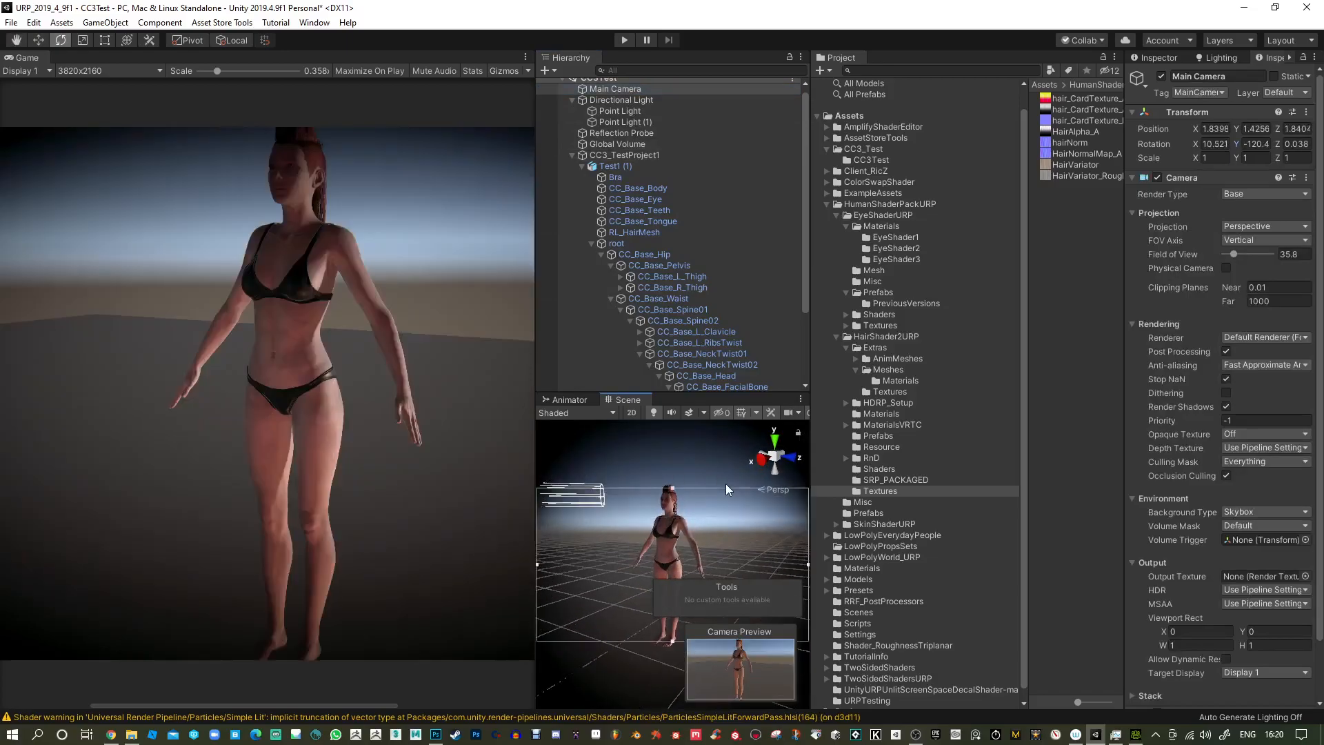
right_click_drag(728, 515, 727, 416, "alt")
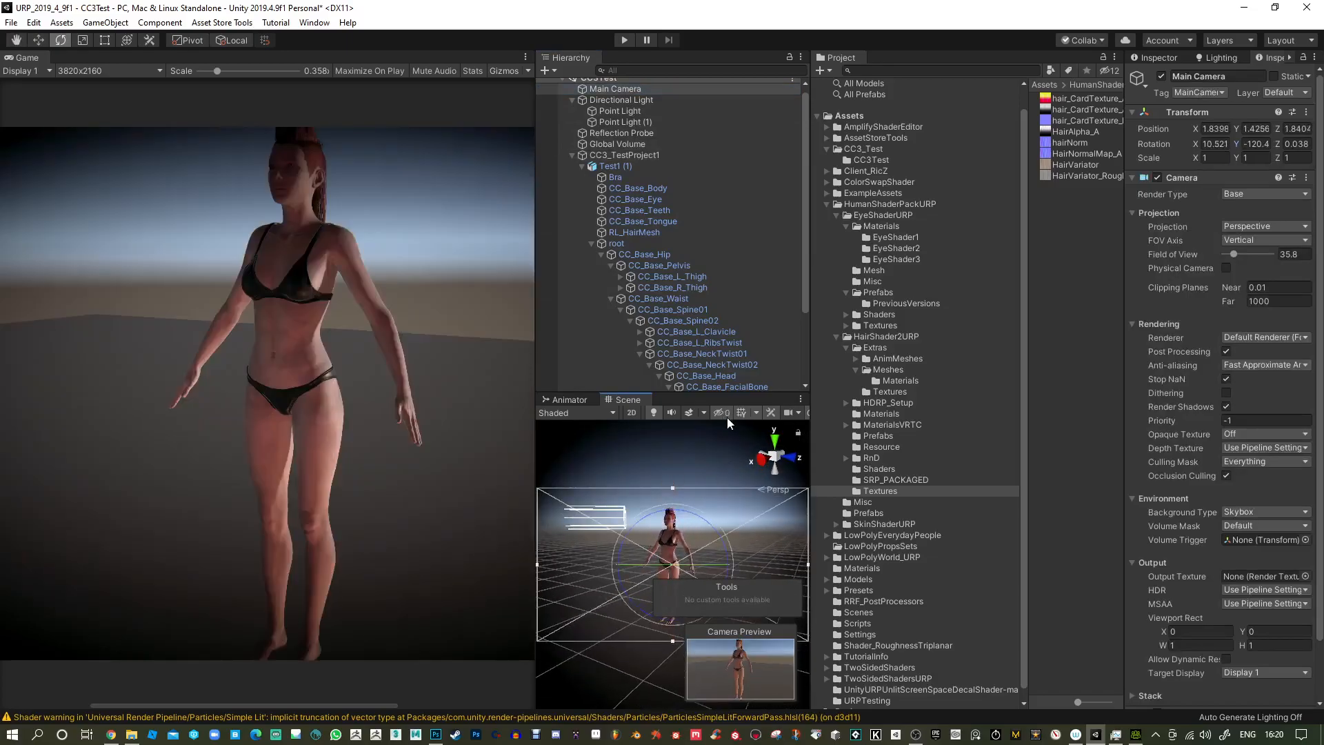
key("ctrl+shift+f")
left_click_drag(216, 71, 225, 71)
Rotate the first Point Light about Y, and set the Directional Light's Y rotation to about -4450.
left_click(619, 111)
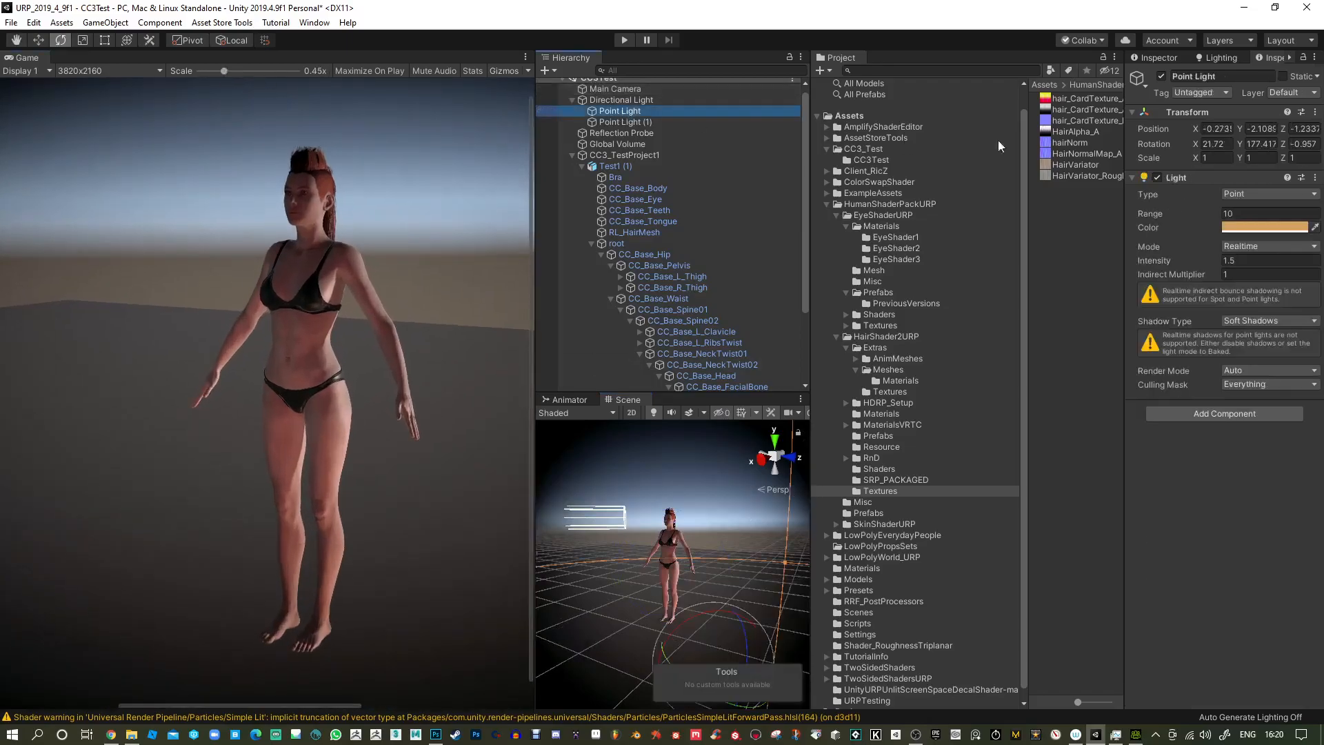
left_click_drag(1242, 144, 615, 155)
left_click(619, 100)
left_click_drag(1239, 146, 767, 151)
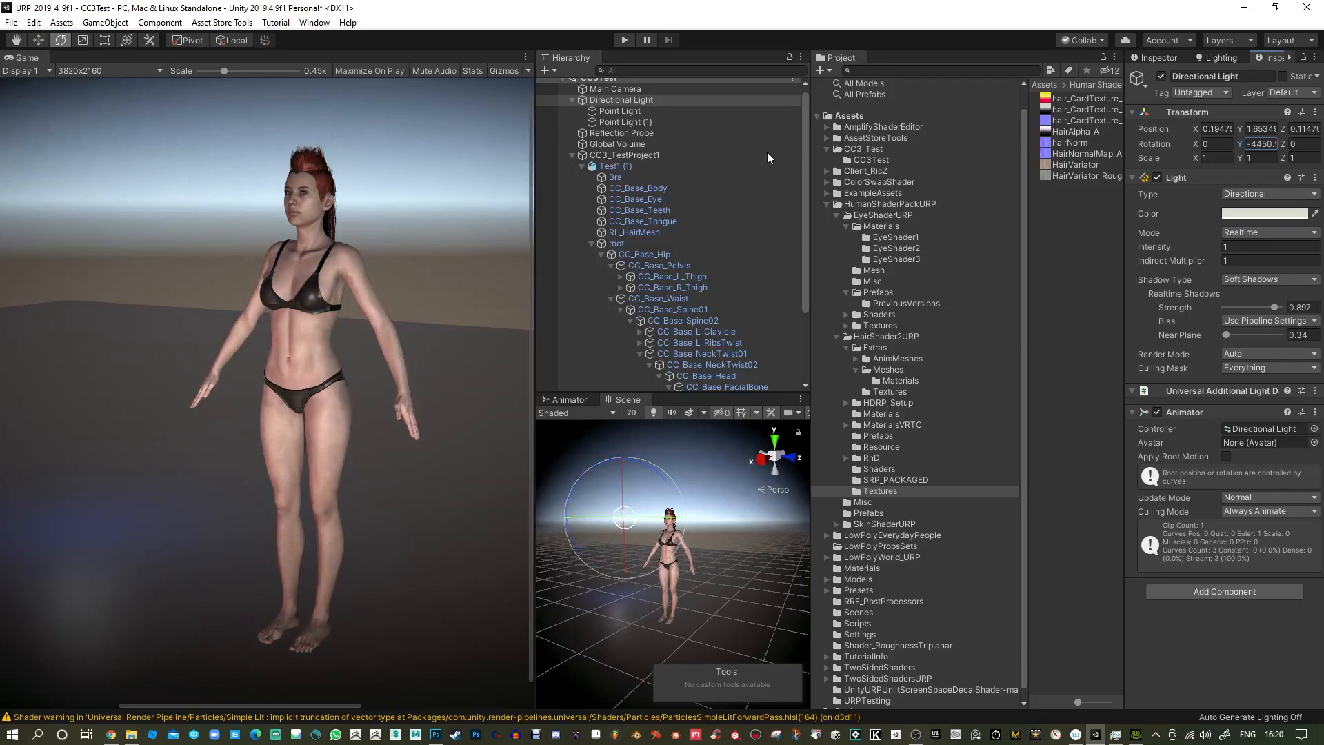
Set the Directional Light's X rotation to 26.
left_click(1206, 144)
type("20")
key("BackSpace")
key("BackSpace")
type("48")
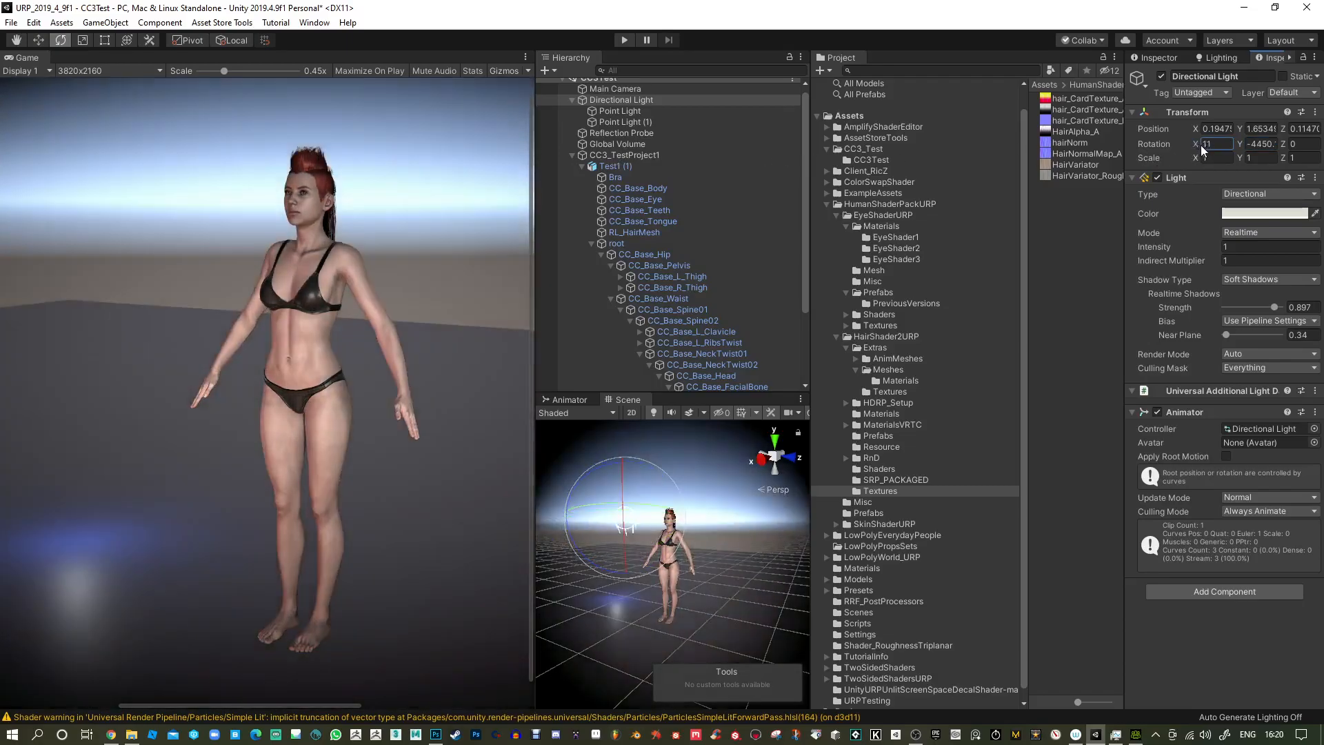
key("BackSpace")
key("BackSpace")
type("26")
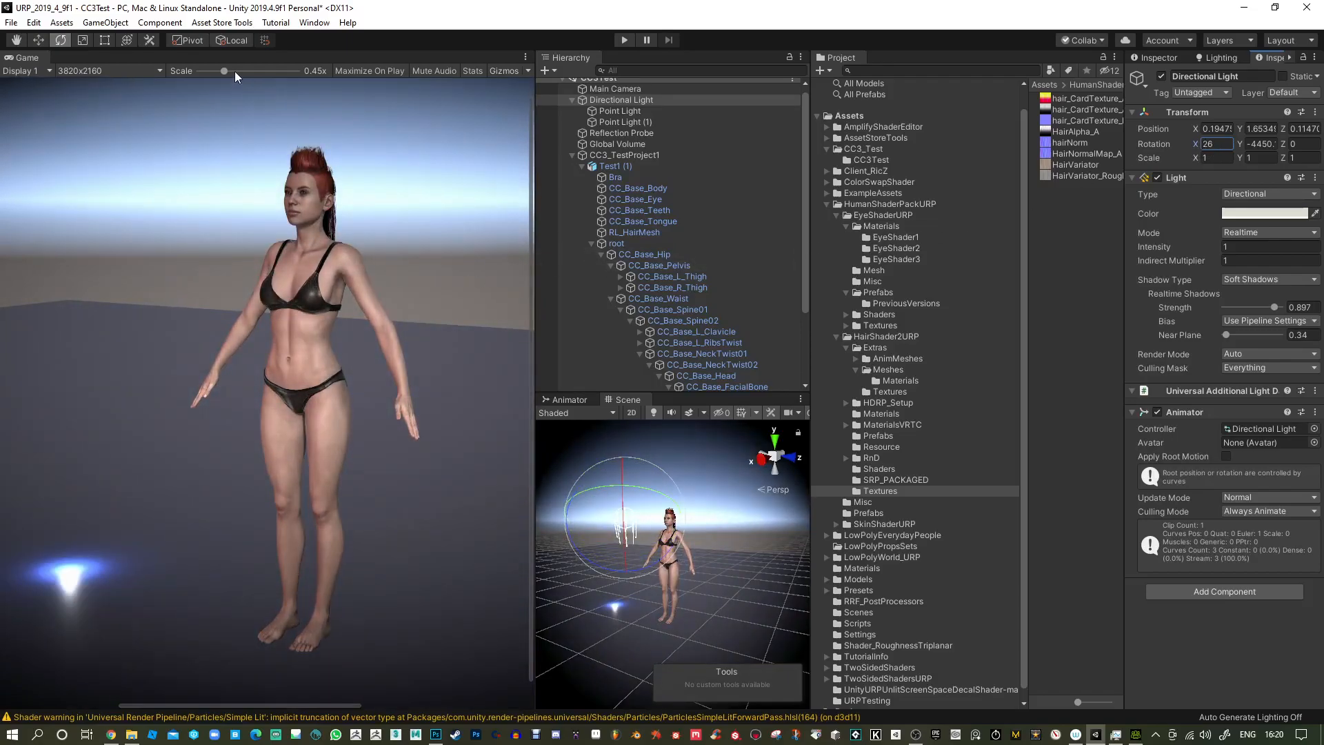
Check the relit character up close and open the Body material from the CC3_Test folder.
left_click_drag(234, 72, 242, 72)
left_click_drag(429, 234, 404, 441, "alt")
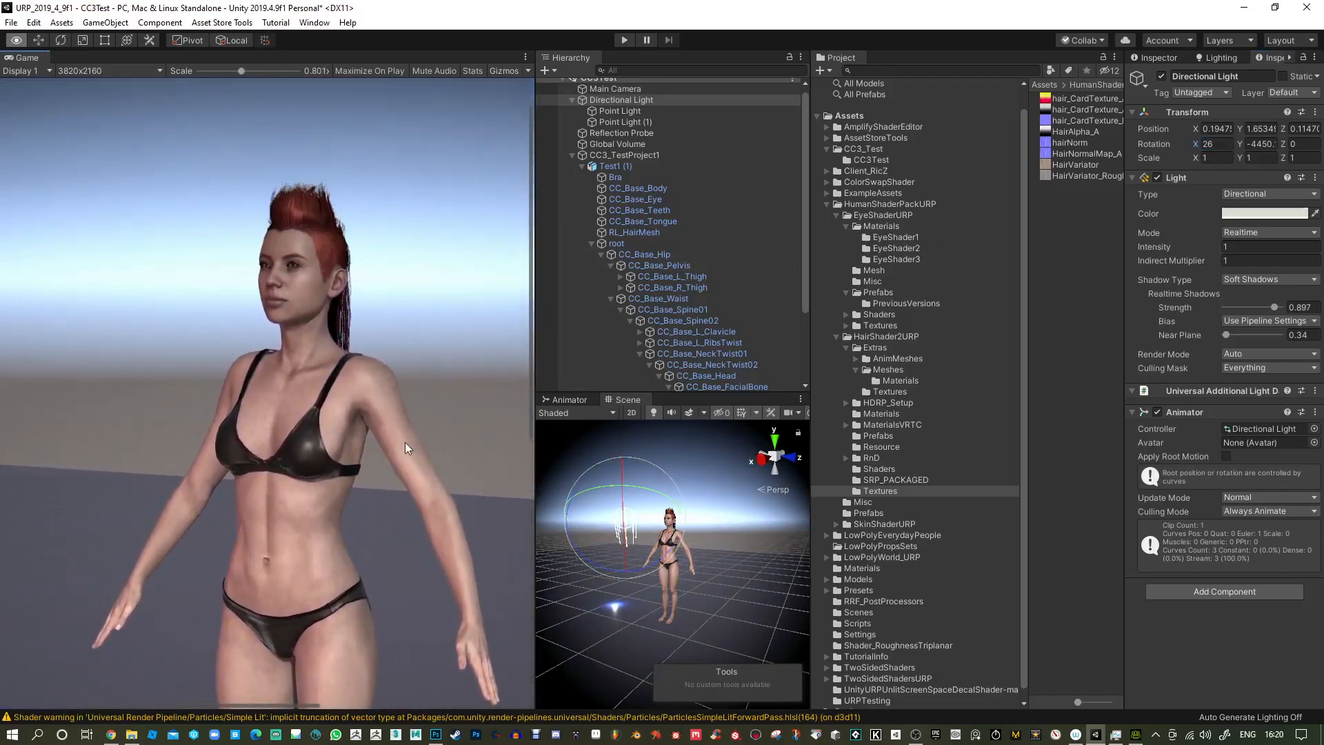
scroll(349, 304, "up", 1, "alt")
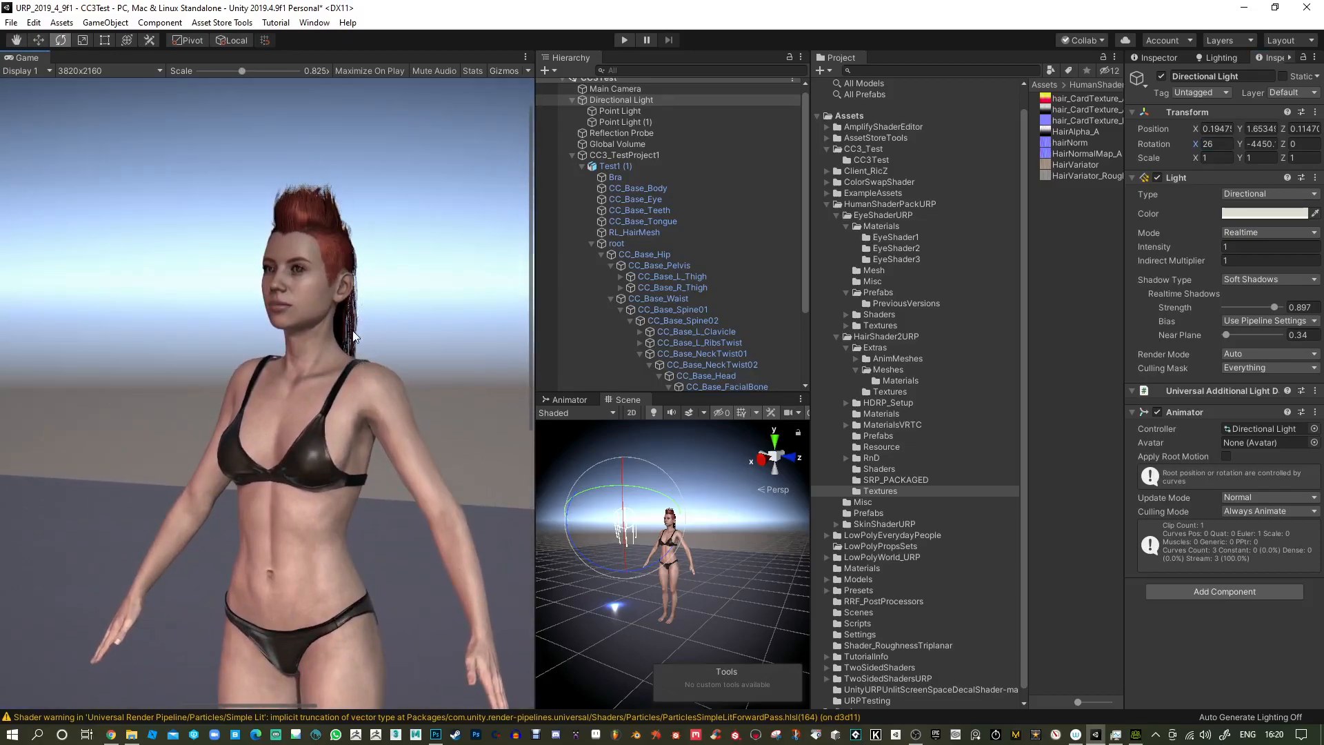
left_click_drag(241, 72, 228, 68)
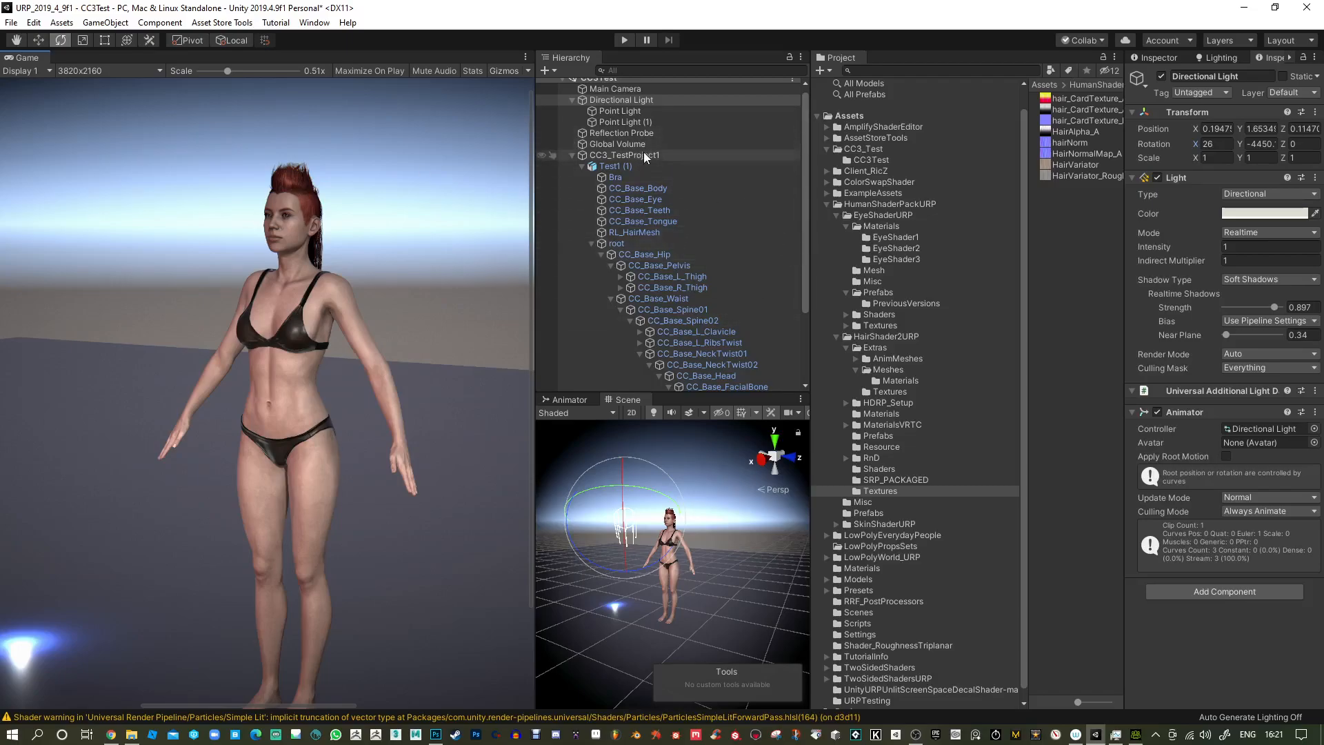
scroll(801, 234, "down", 3)
scroll(813, 324, "up", 3)
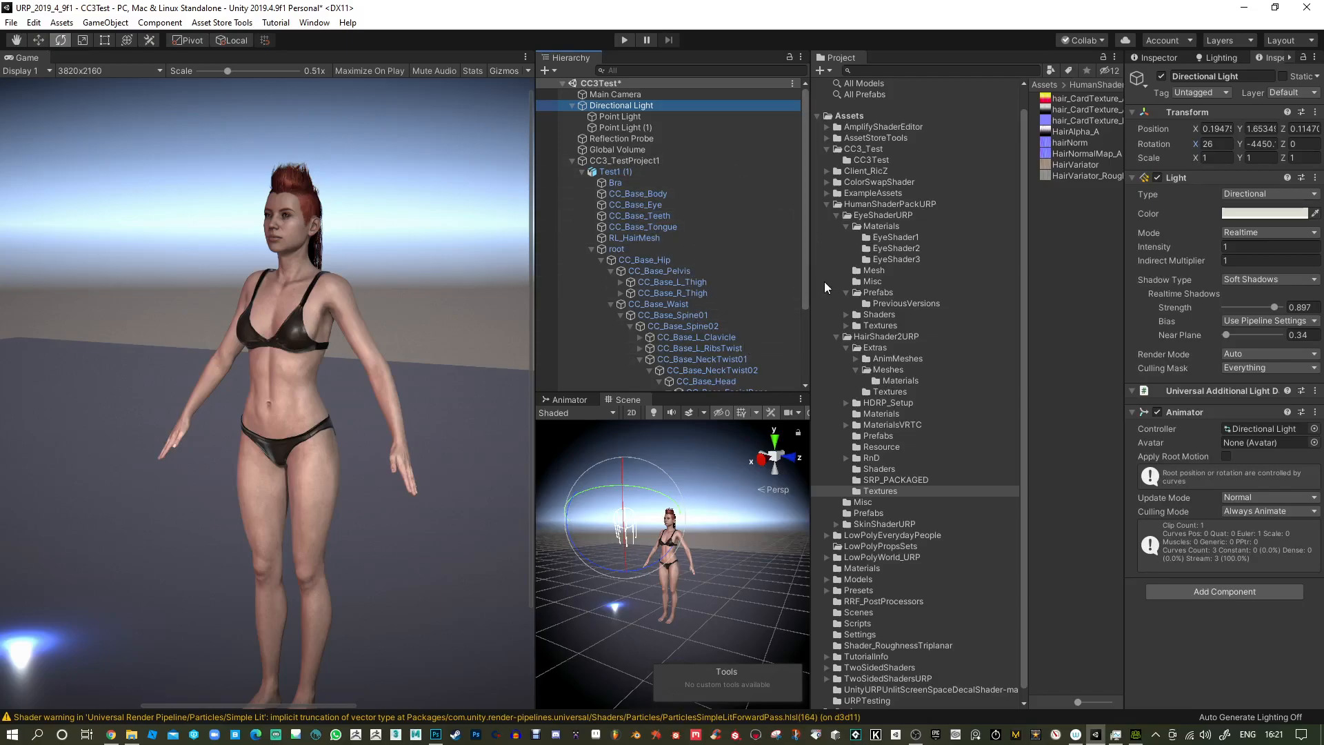
left_click(636, 160)
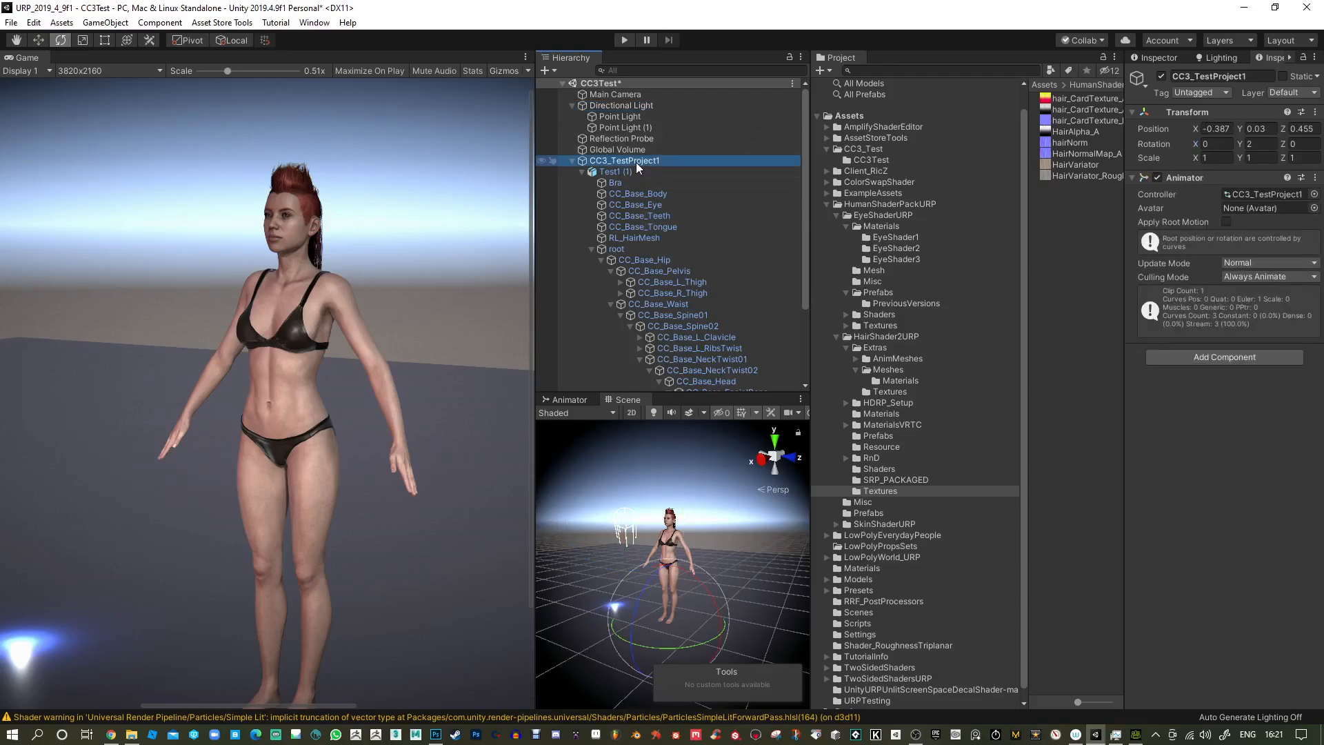
scroll(966, 317, "up", 2)
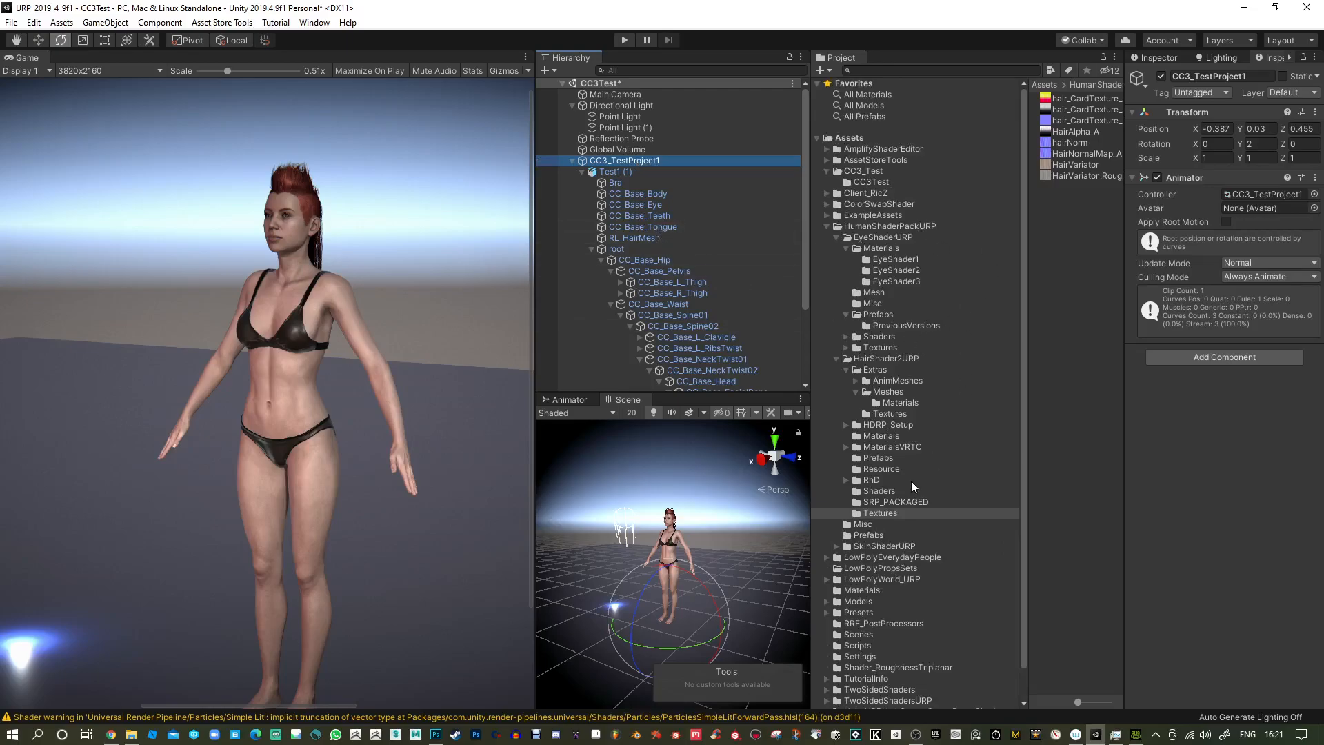
left_click(895, 448)
left_click(886, 182)
left_click(993, 171)
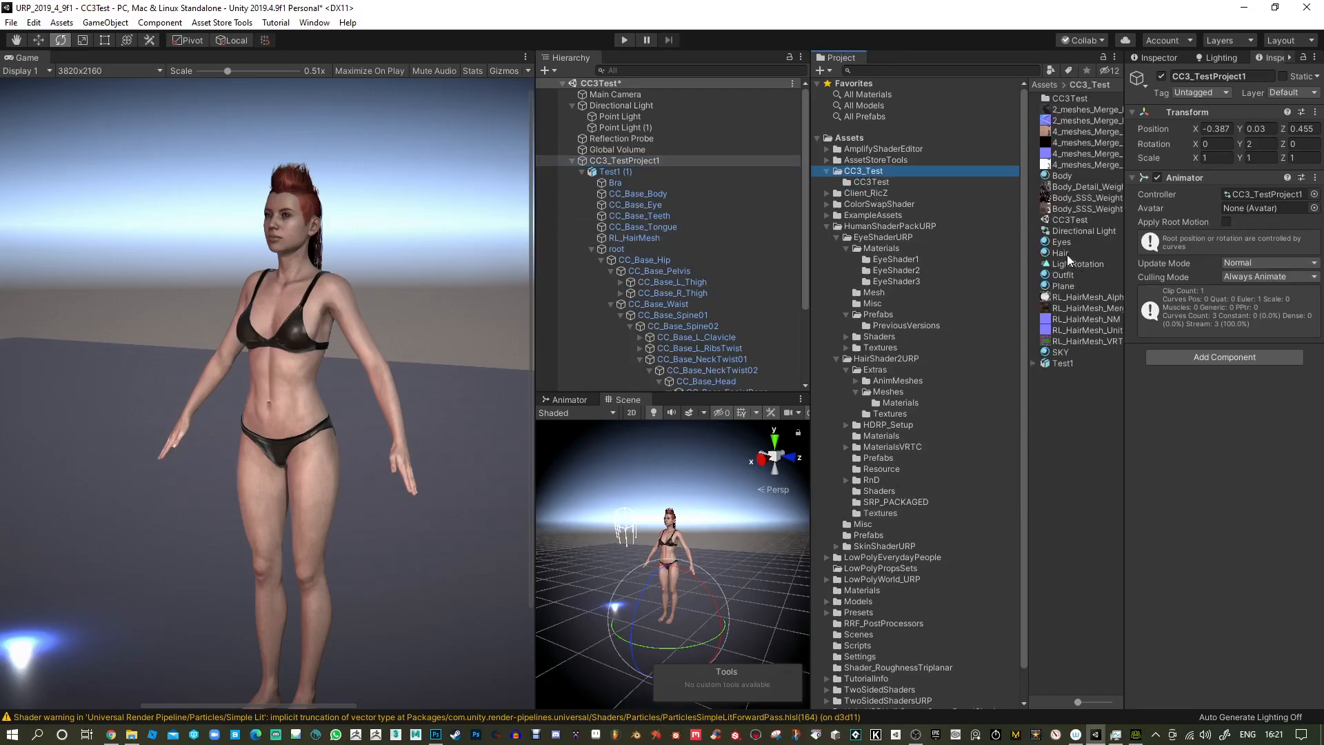
left_click(1067, 178)
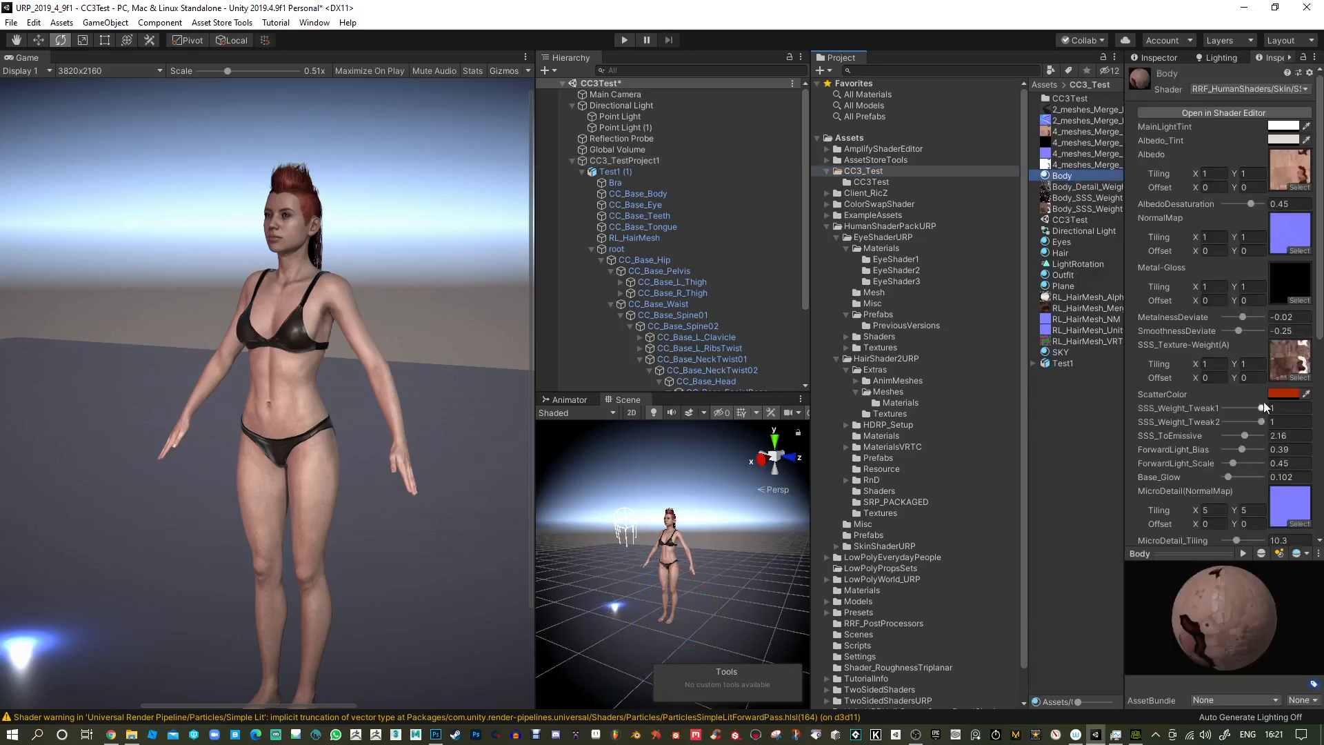
Set the Body material's ScatterColor to bright orange-red FB4500.
left_click(1283, 394)
left_click(1021, 399)
left_click(1043, 427)
left_click_drag(1044, 428, 1039, 414)
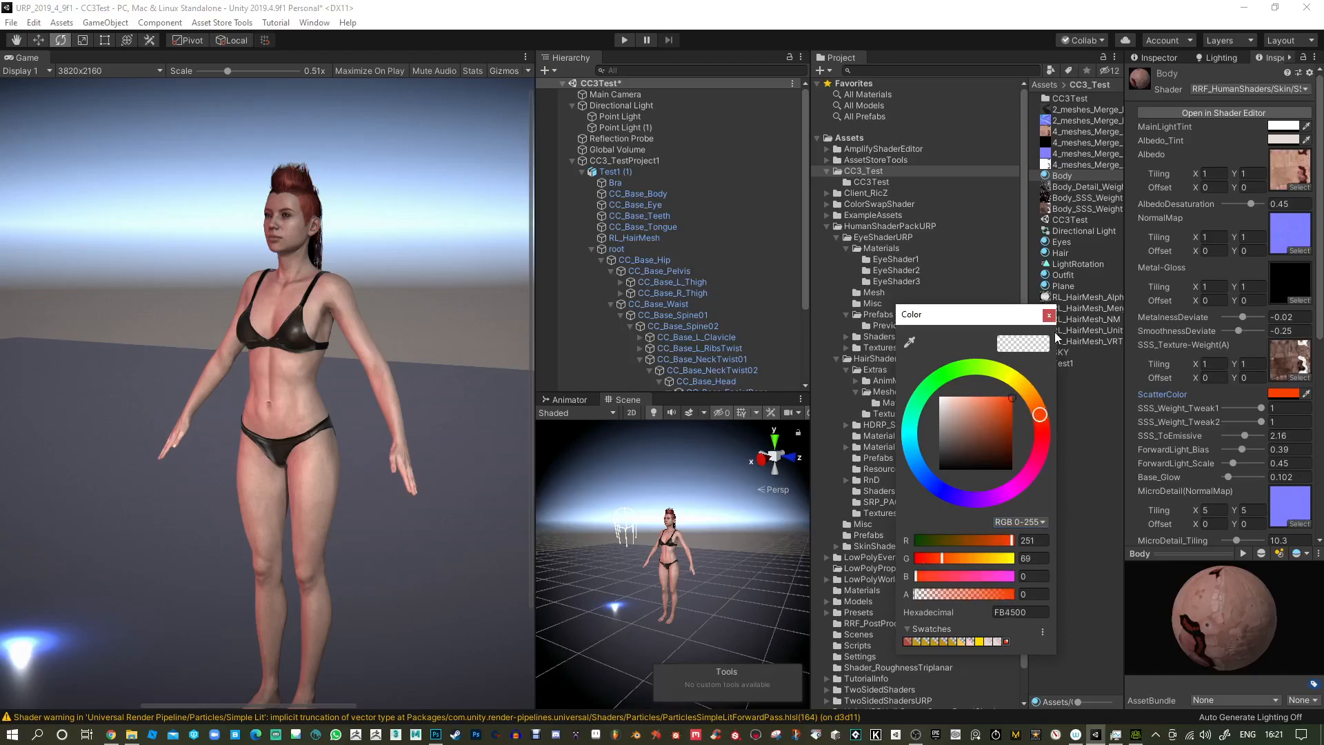
left_click(1049, 316)
Set the Body material's SSS_ToEmissive to 0.65, ForwardLight_Bias to 1.01, ForwardLight_Scale to 0.56 and ScatterColor to dark red A20006.
mouse_move(1244, 436)
left_mouse_down()
mouse_move(1217, 437)
mouse_move(1229, 437)
left_mouse_up()
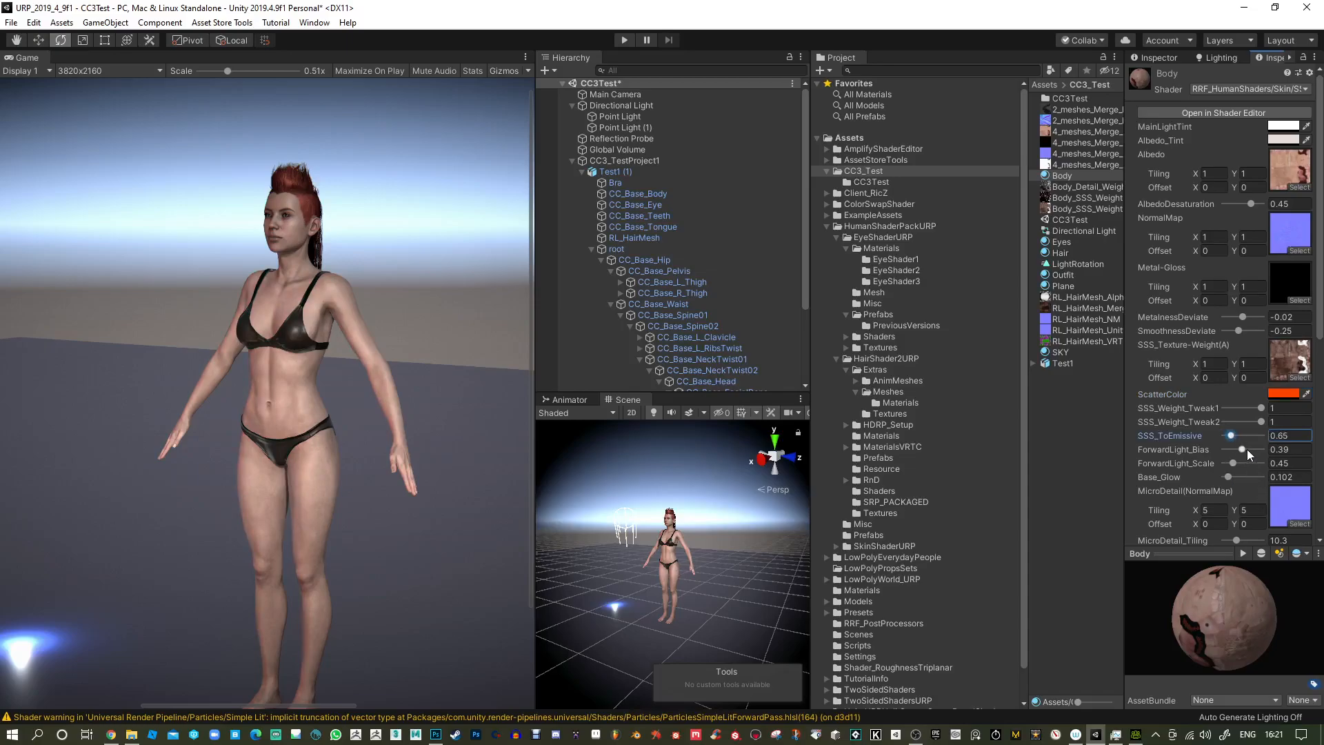
left_click_drag(1248, 450, 1236, 462)
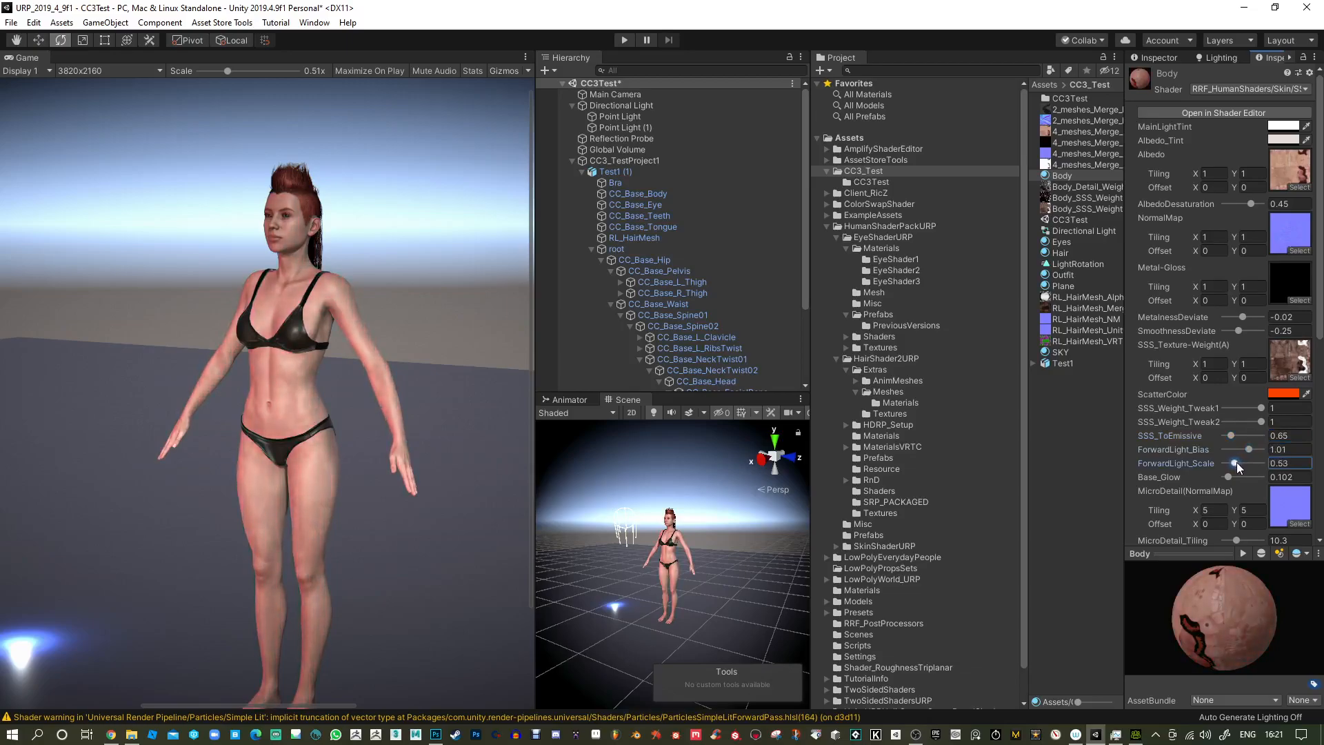
left_click(1280, 394)
left_click_drag(1038, 422, 1015, 424)
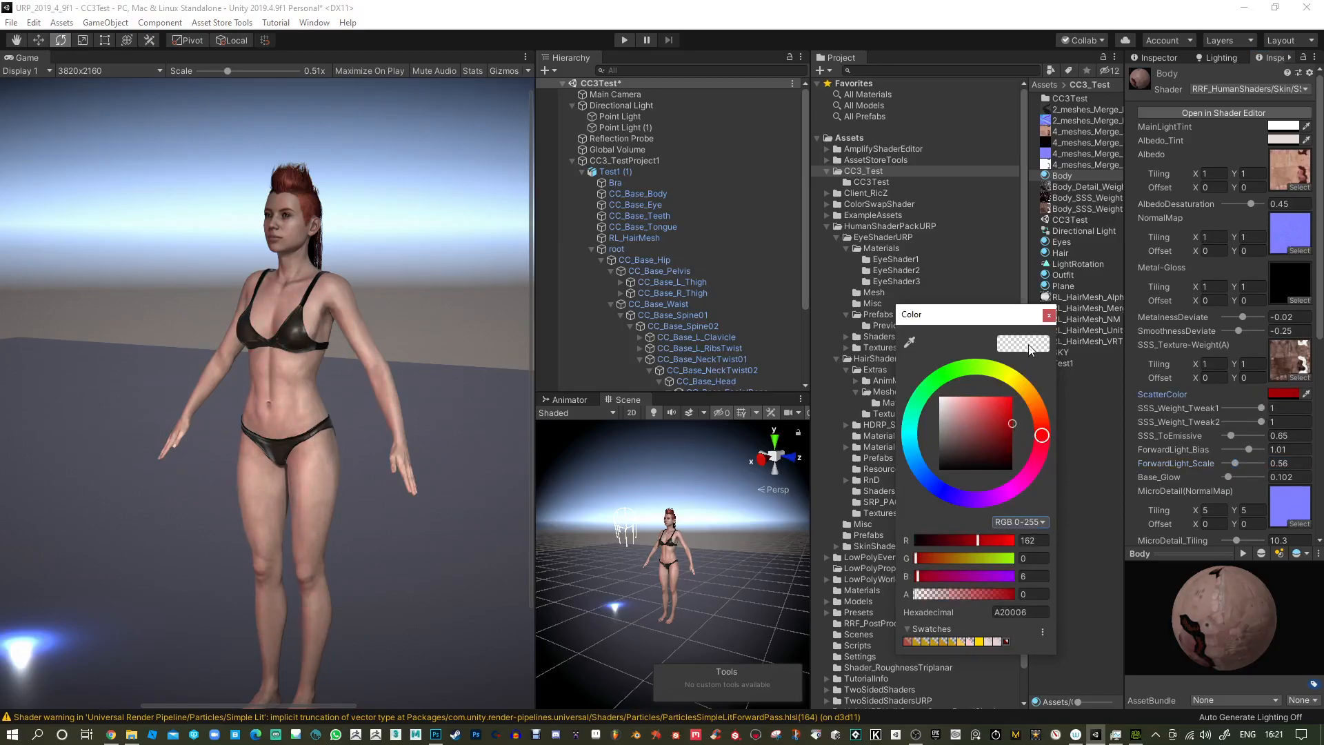
left_click(1048, 315)
Set the Body material's AlbedoDesaturation to 0.15 and give MainLightTint a very pale, near-white tint.
left_click(1250, 204)
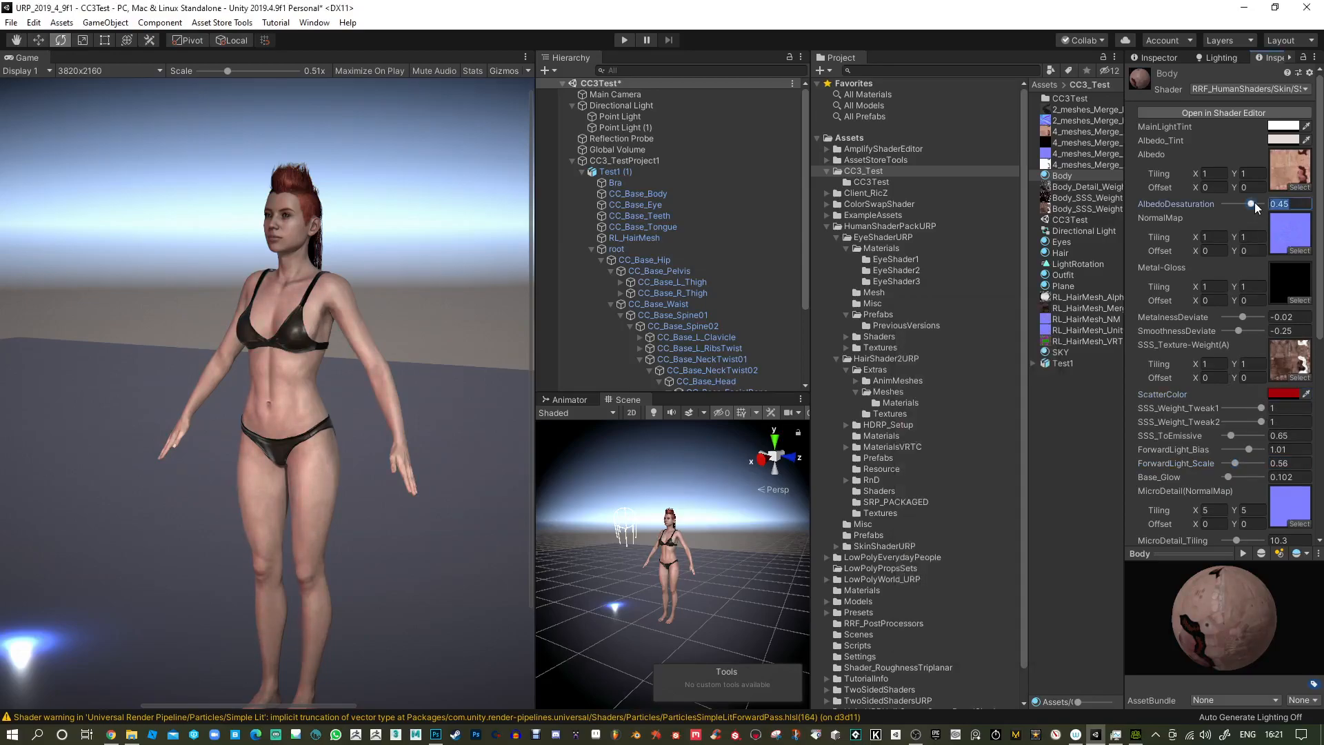
left_click_drag(1247, 204, 1248, 204)
left_click(1284, 128)
mouse_move(966, 400)
left_mouse_down()
mouse_move(997, 397)
mouse_move(942, 420)
mouse_move(1056, 433)
mouse_move(932, 399)
mouse_move(949, 374)
mouse_move(968, 403)
mouse_move(944, 397)
left_mouse_up()
left_click(1048, 316)
Set the Body material's Albedo_Tint to tan CDAE73.
left_click(1275, 140)
mouse_move(957, 407)
left_mouse_down()
mouse_move(1033, 392)
mouse_move(971, 411)
left_mouse_up()
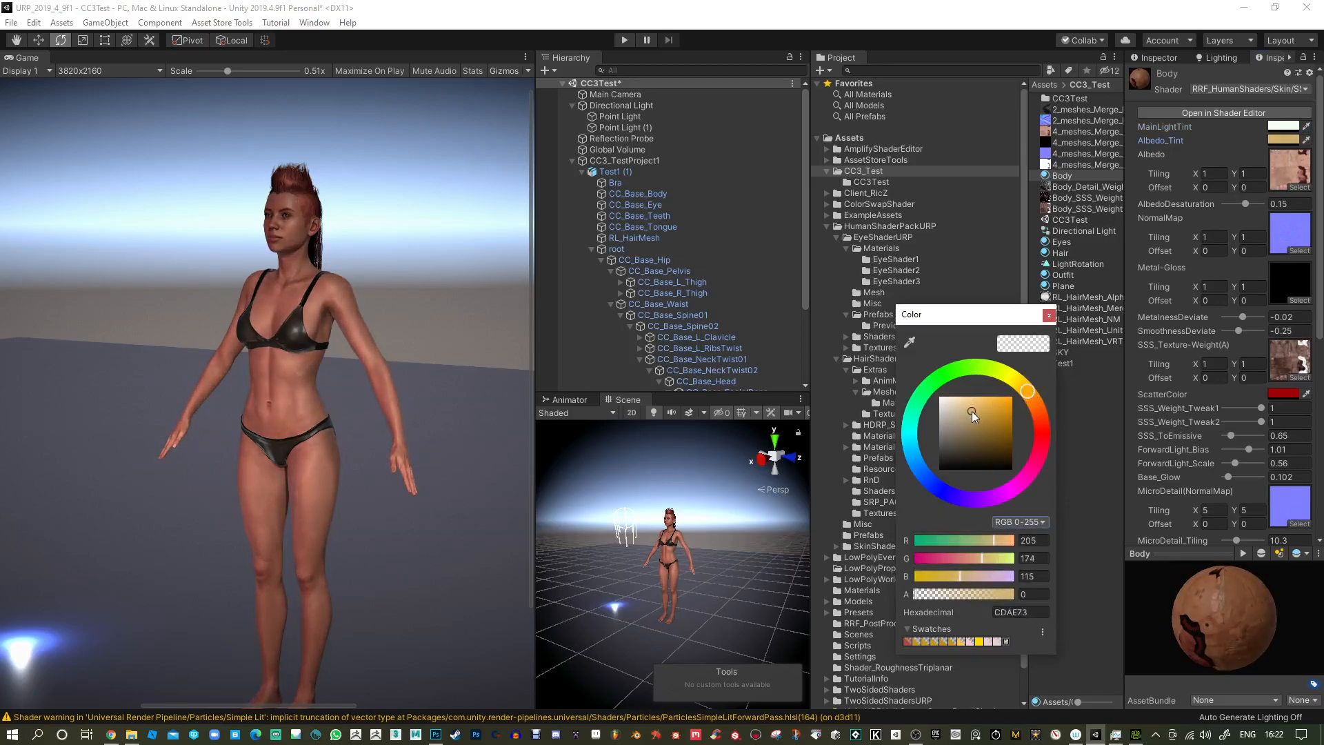
left_click(1050, 317)
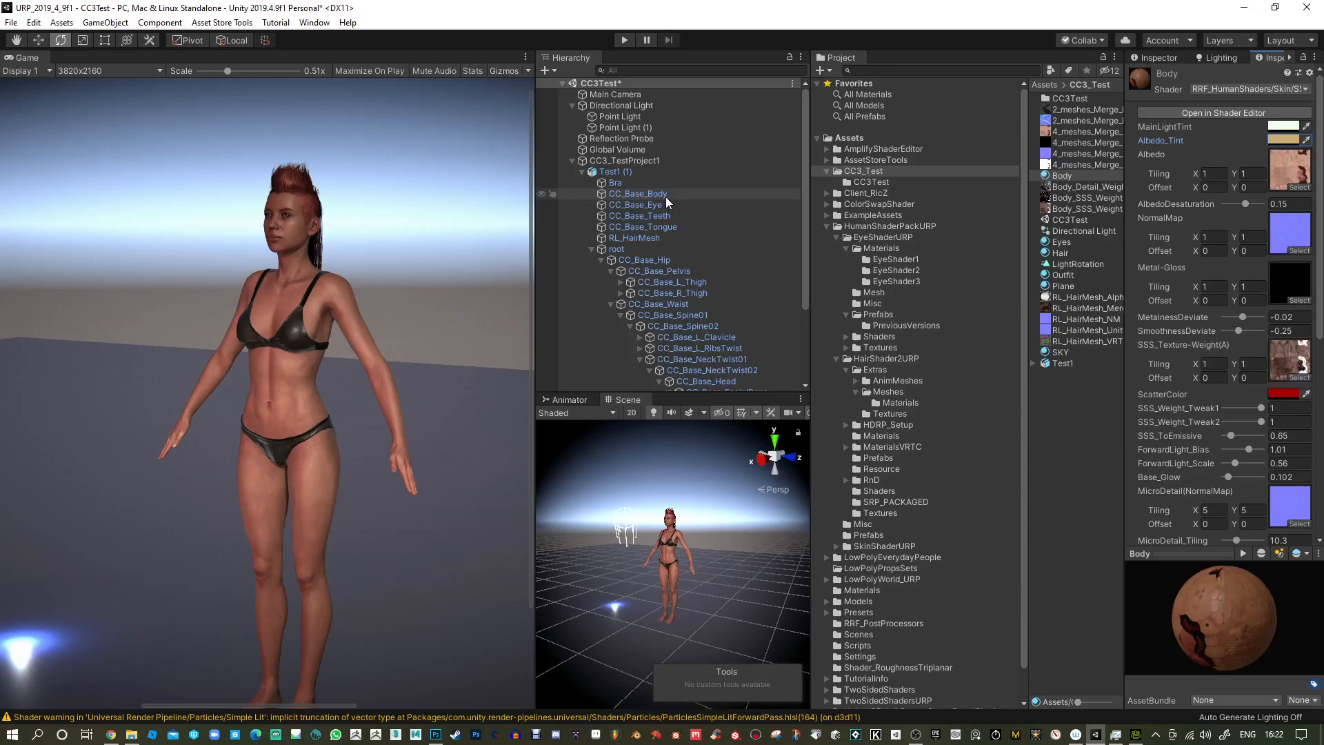
Set the Body material's SmoothnessDeviate to -0.21 and MetalnessDeviate to -0.13.
left_click(1242, 331)
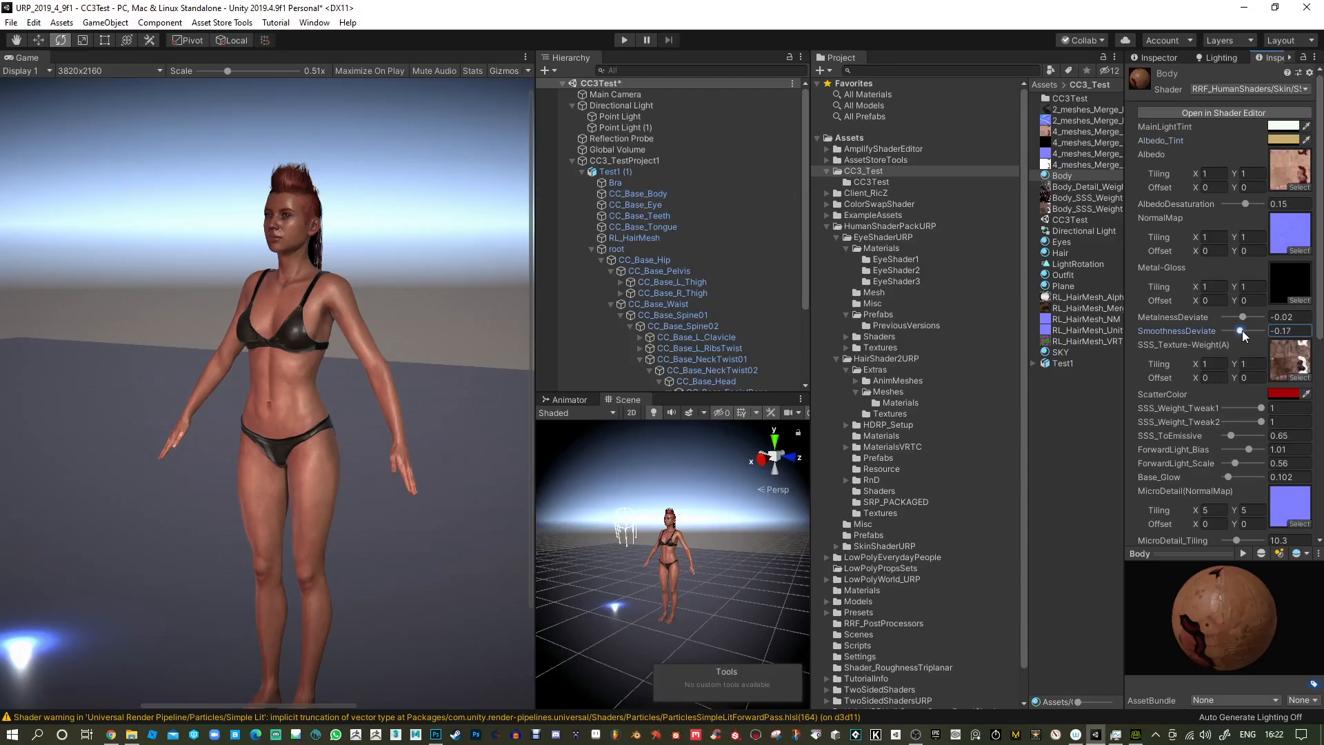
left_click_drag(1242, 330, 1239, 330)
mouse_move(1248, 316)
left_mouse_down()
mouse_move(1263, 317)
mouse_move(1240, 317)
left_mouse_up()
Set the Body material's SSS_Weight_Tweak1 to 0.83, SSS_Weight_Tweak2 to 0.89, SSS_ToEmissive to 0.6, ForwardLight_Bias to 0.78 and Base_Glow to 0.059.
left_click_drag(1261, 408, 1231, 431)
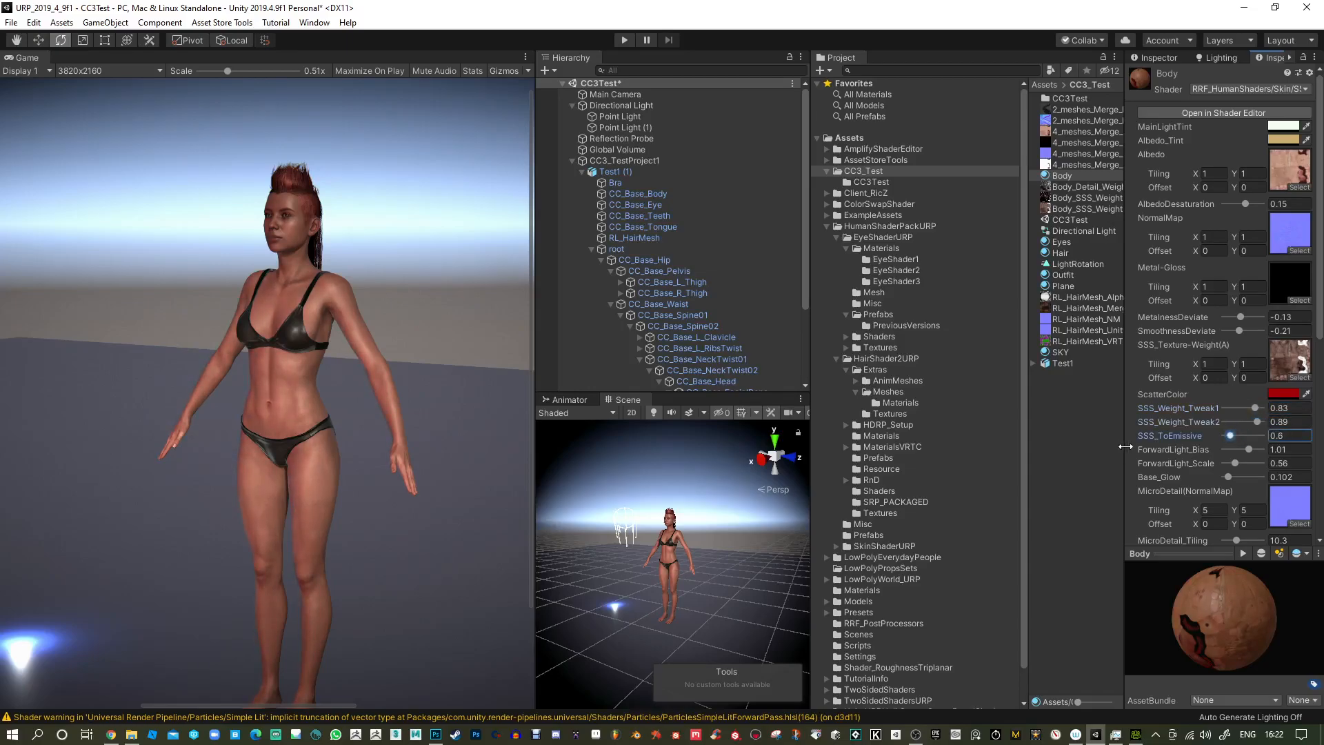
left_click_drag(1125, 446, 1080, 447)
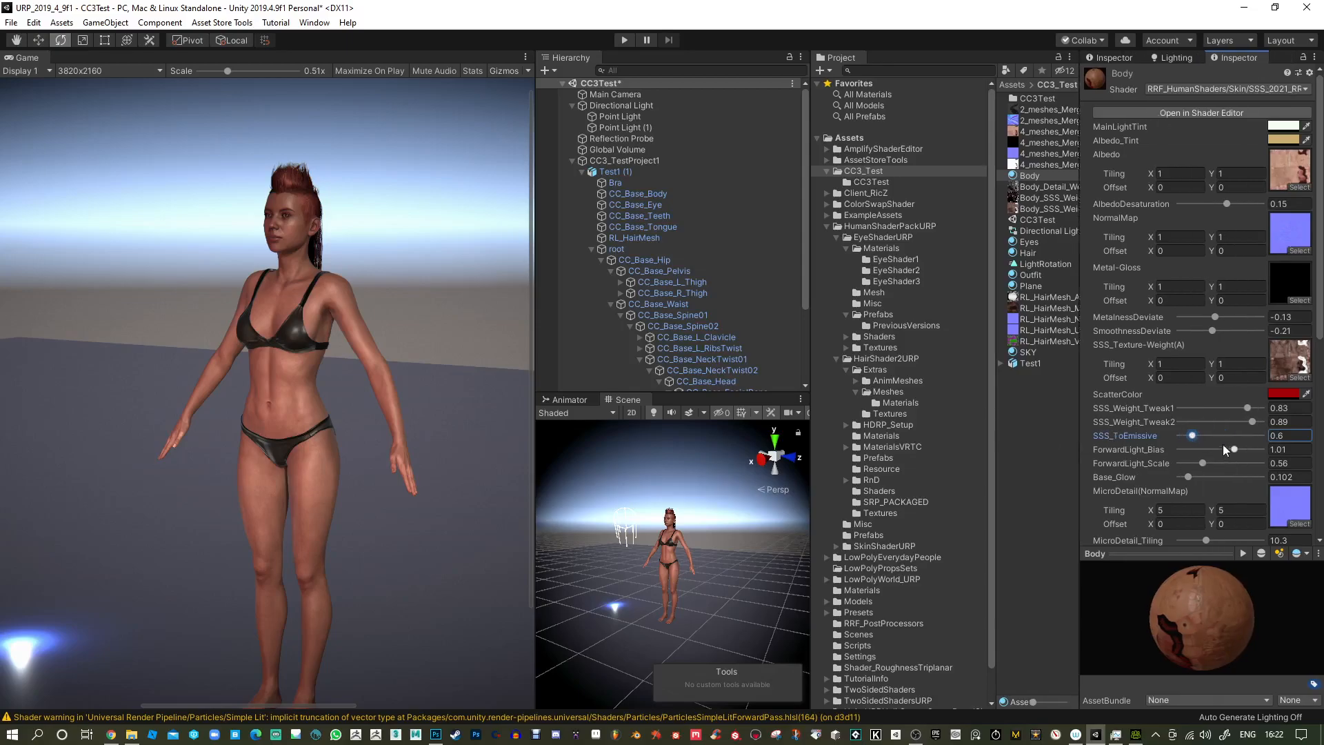
left_click_drag(1233, 450, 1184, 476)
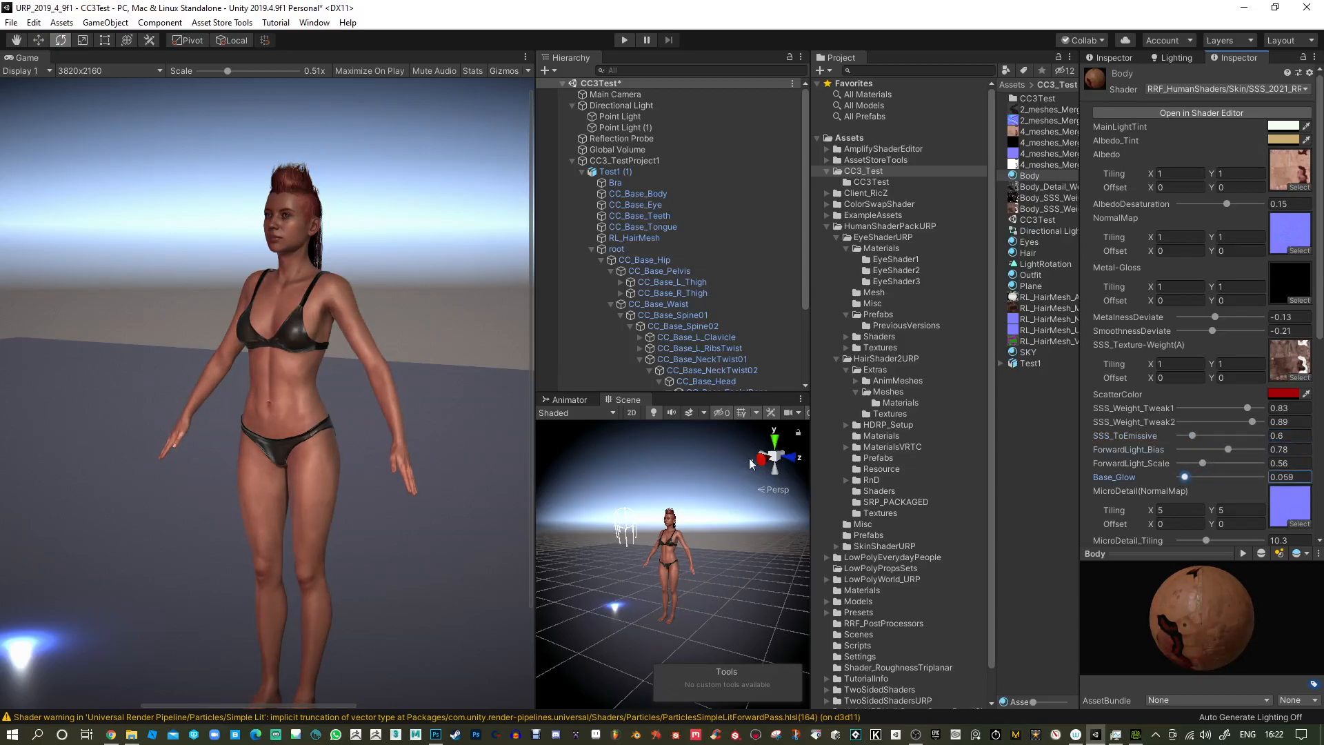
Set the Directional Light's intensity to 1.25 and its color to a pale yellow.
left_click(649, 107)
mouse_move(1140, 247)
left_mouse_down()
mouse_move(1113, 246)
mouse_move(1152, 243)
mouse_move(1141, 242)
left_mouse_up()
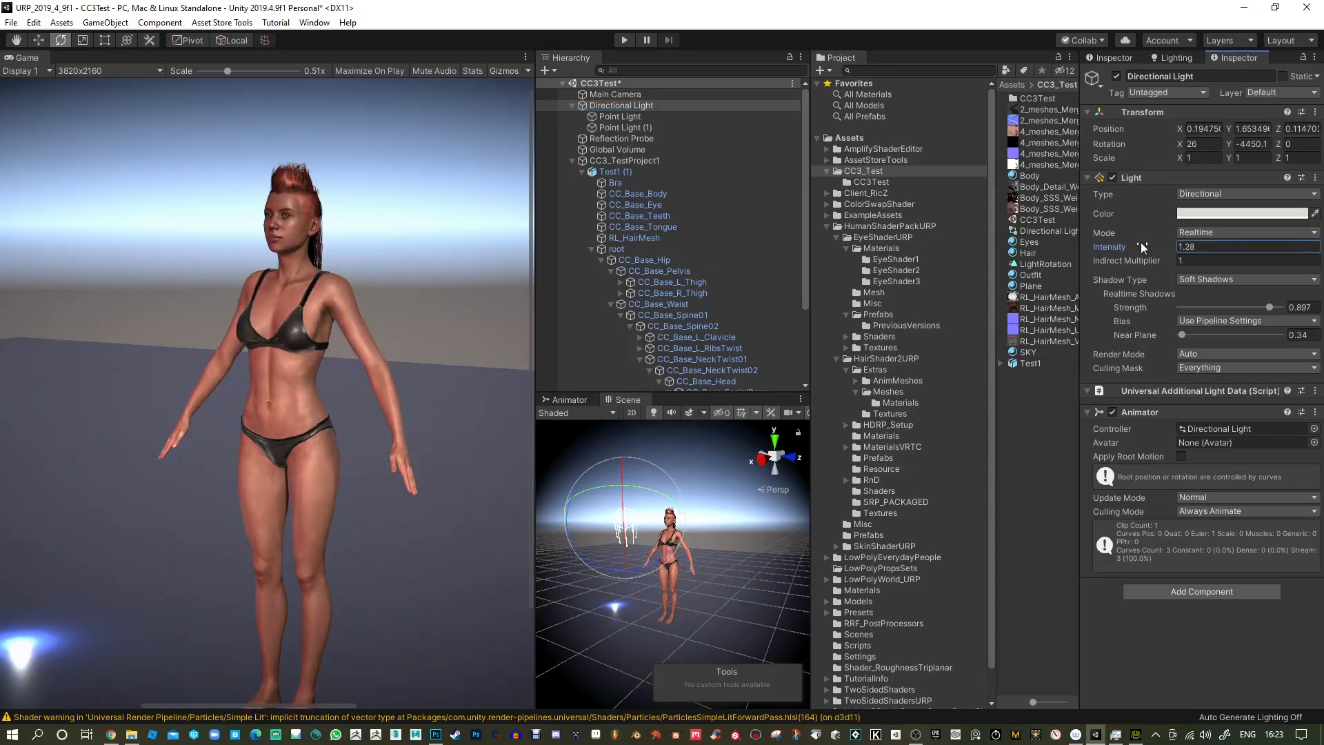
left_click(1213, 214)
left_click(1006, 400)
left_click_drag(1024, 393, 1002, 373)
left_click_drag(1005, 399, 945, 401)
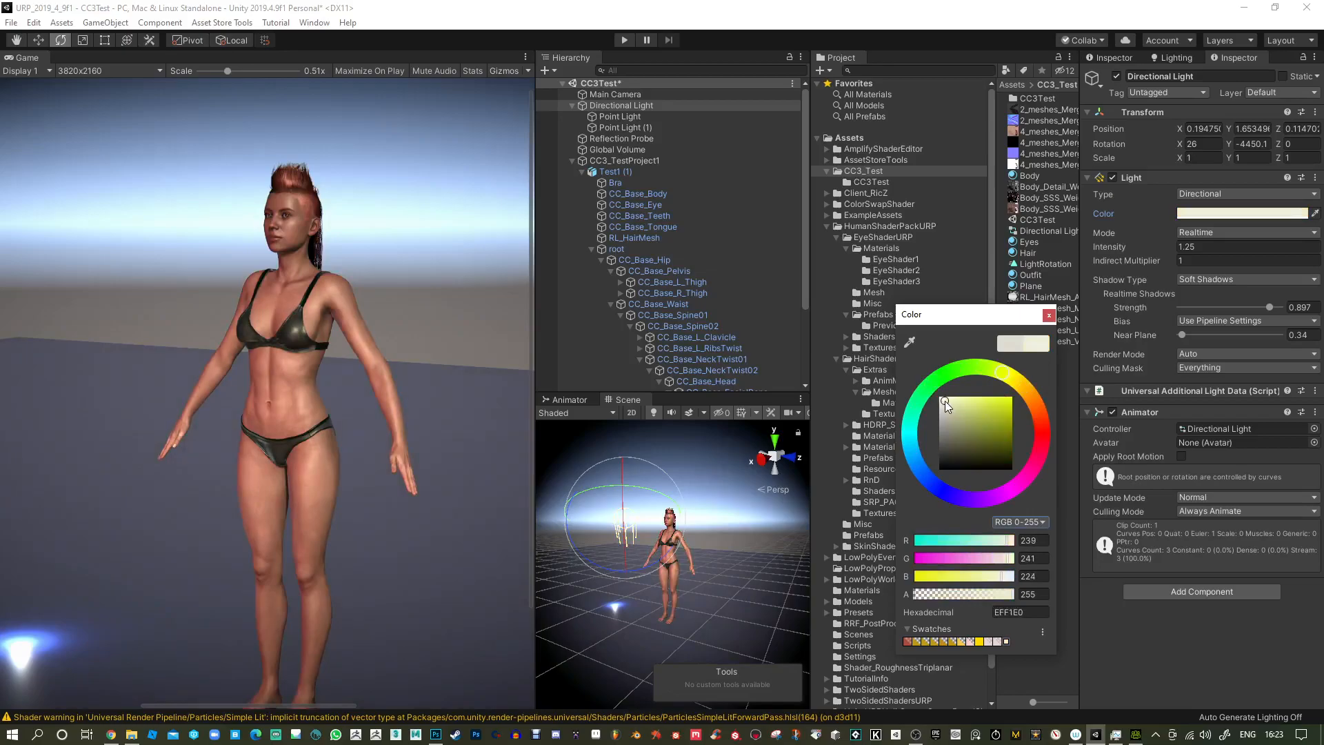
left_click(1049, 315)
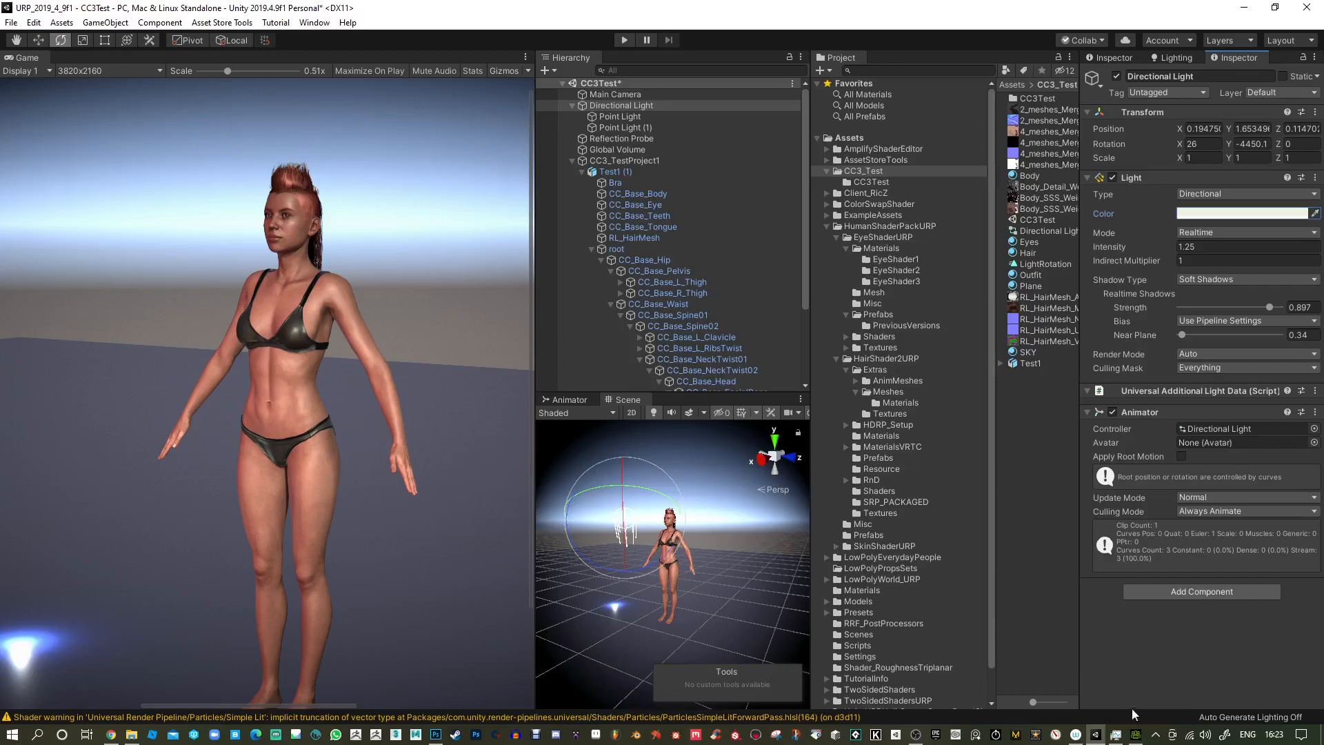
Widen the Game view and open the HumanShaderPackURP folder in the project assets.
mouse_move(1135, 737)
left_click(621, 105)
left_click_drag(535, 211, 647, 211)
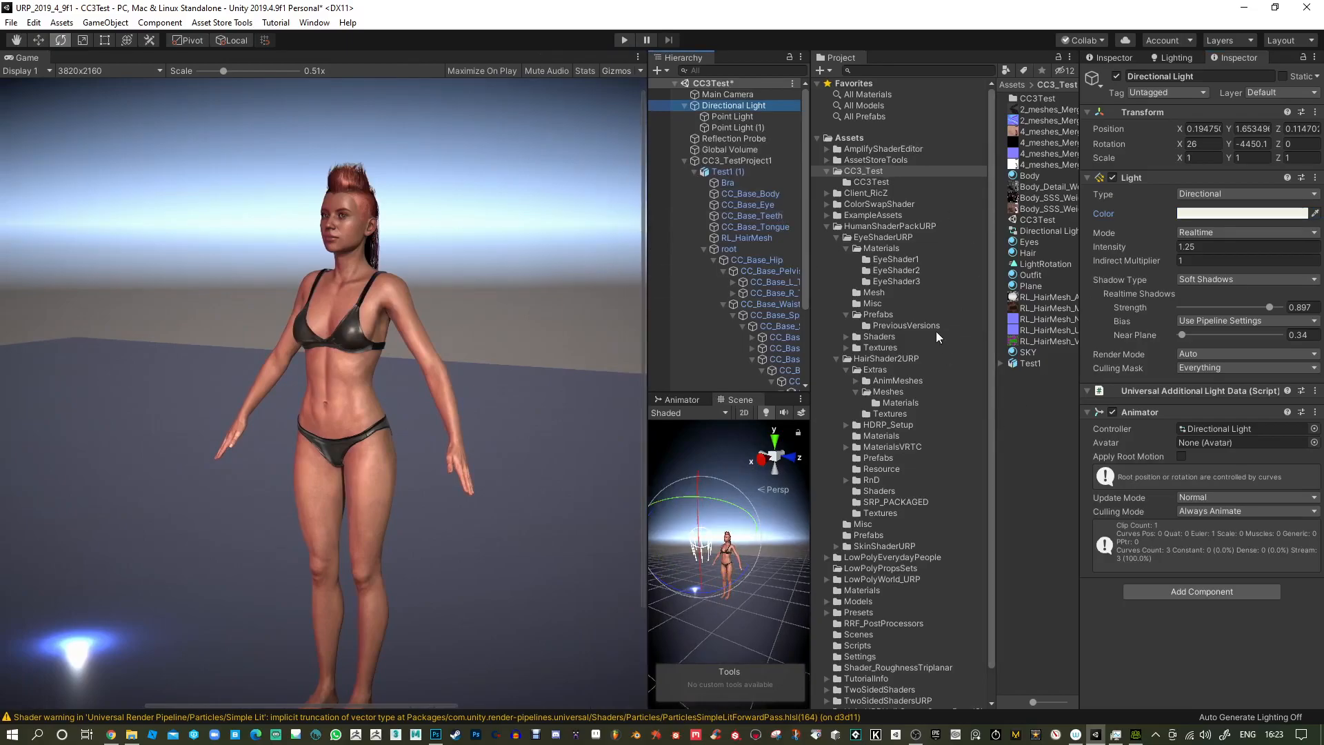
left_click(846, 226)
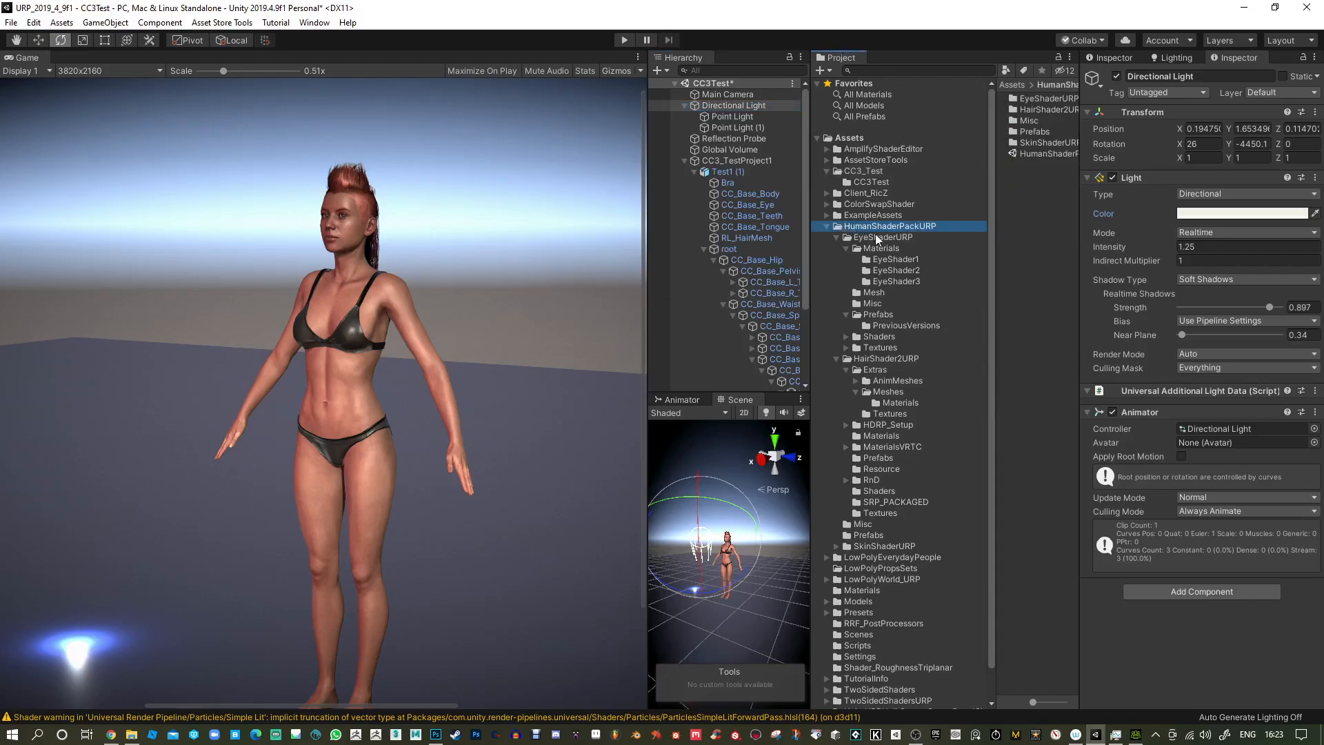